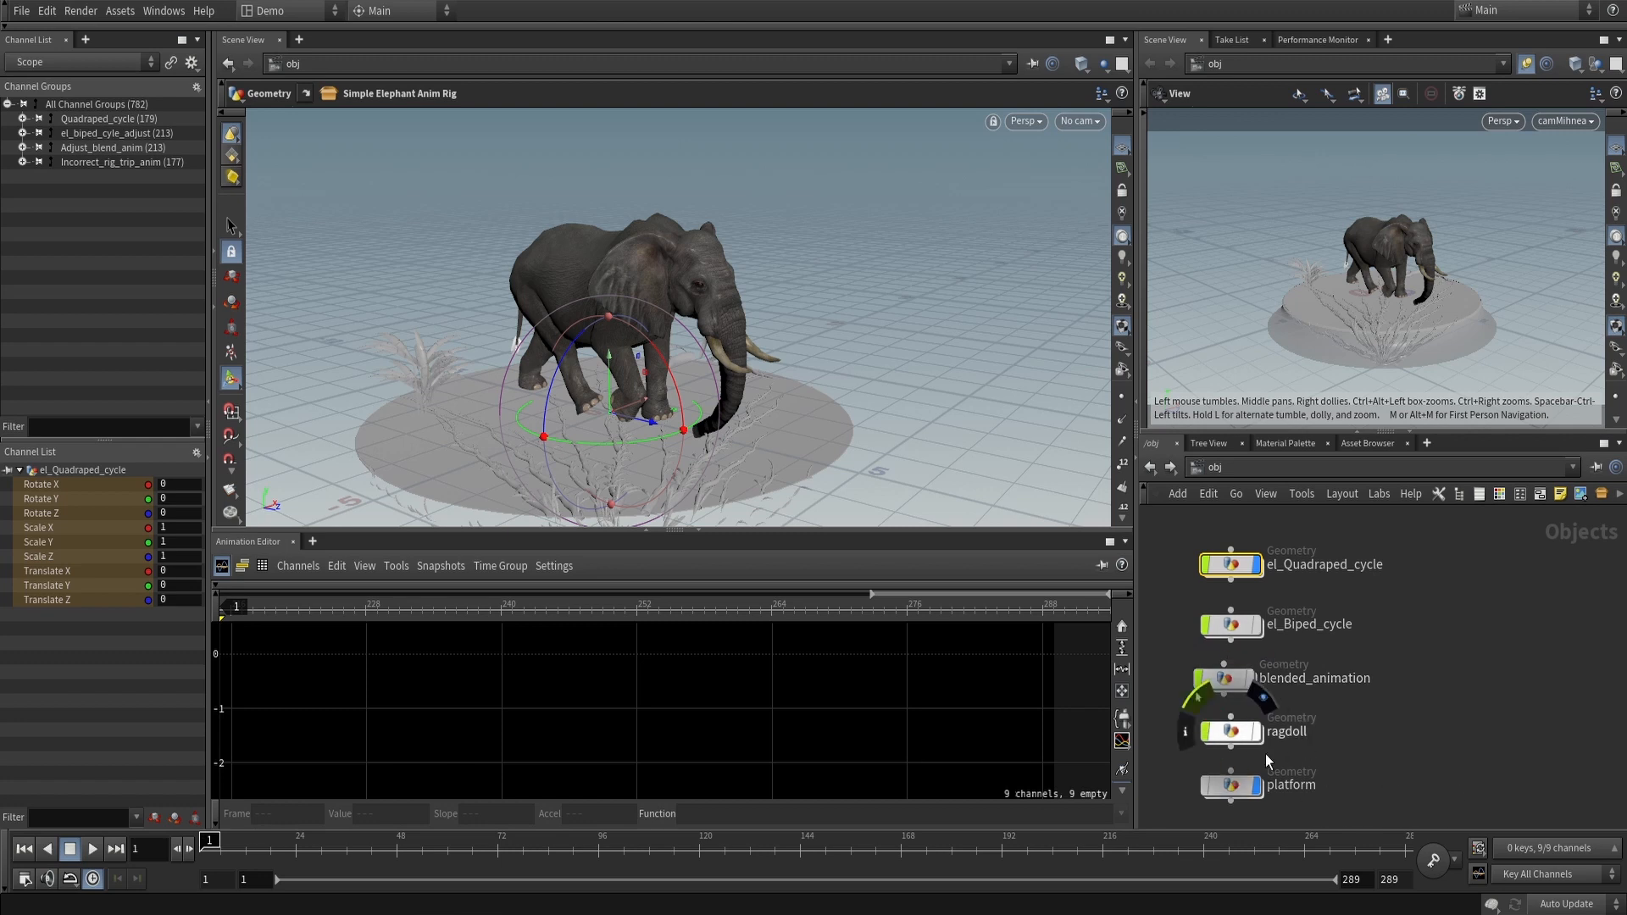
Enter the el_Quadraped_cycle geometry network
{"action": "mouse_move", "coordinate": [1235, 739]}
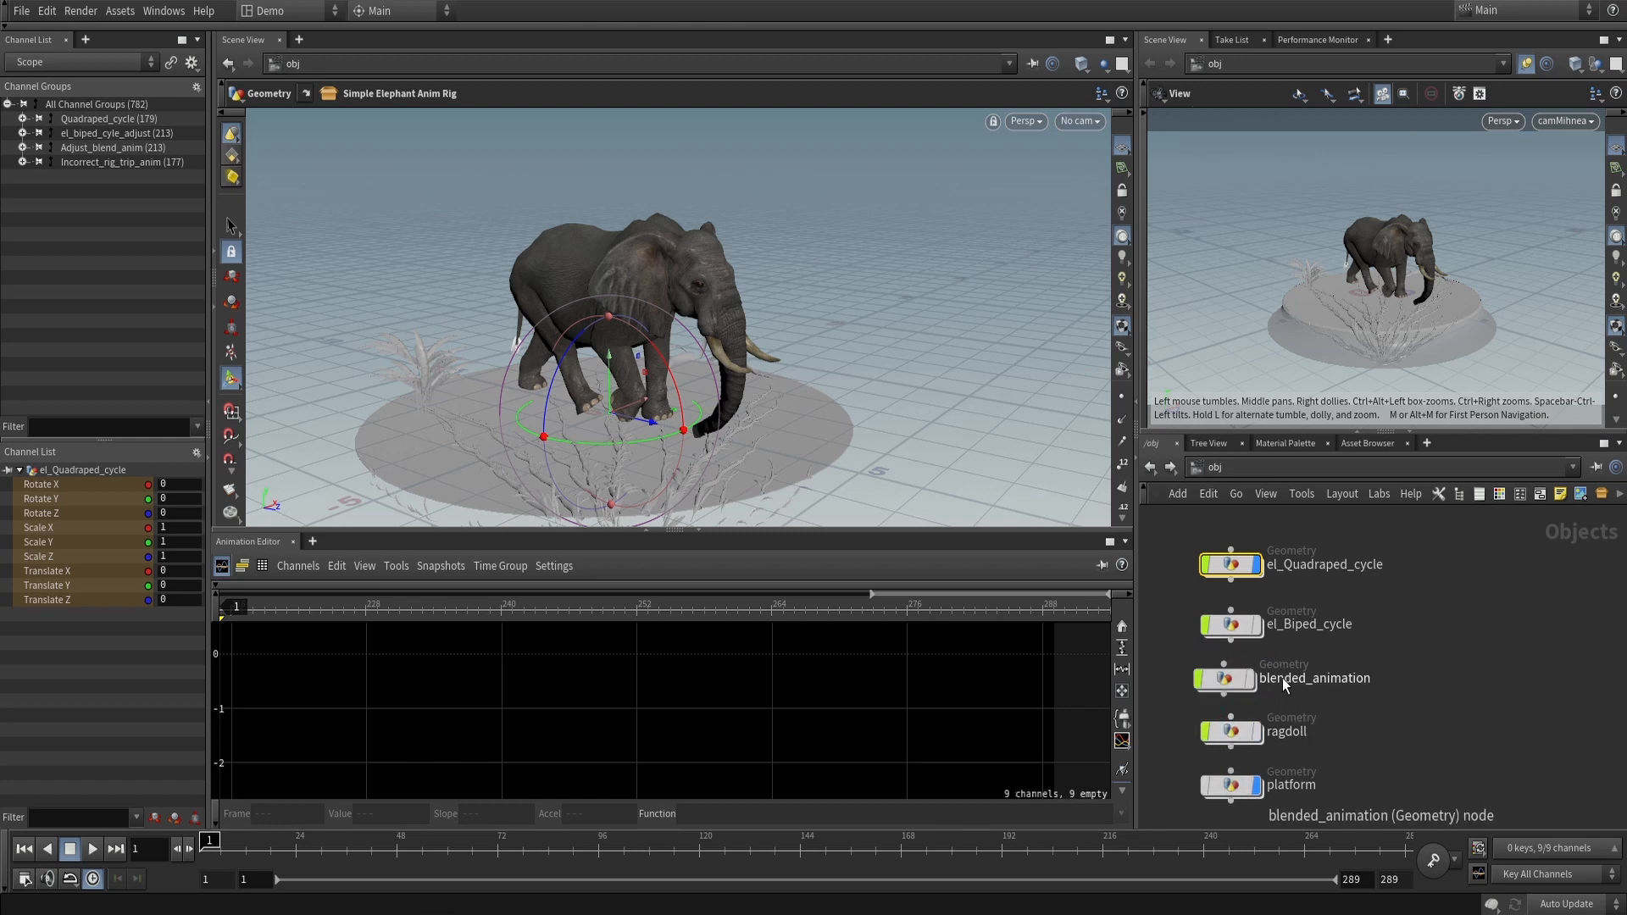
{"action": "mouse_move", "coordinate": [1233, 576]}
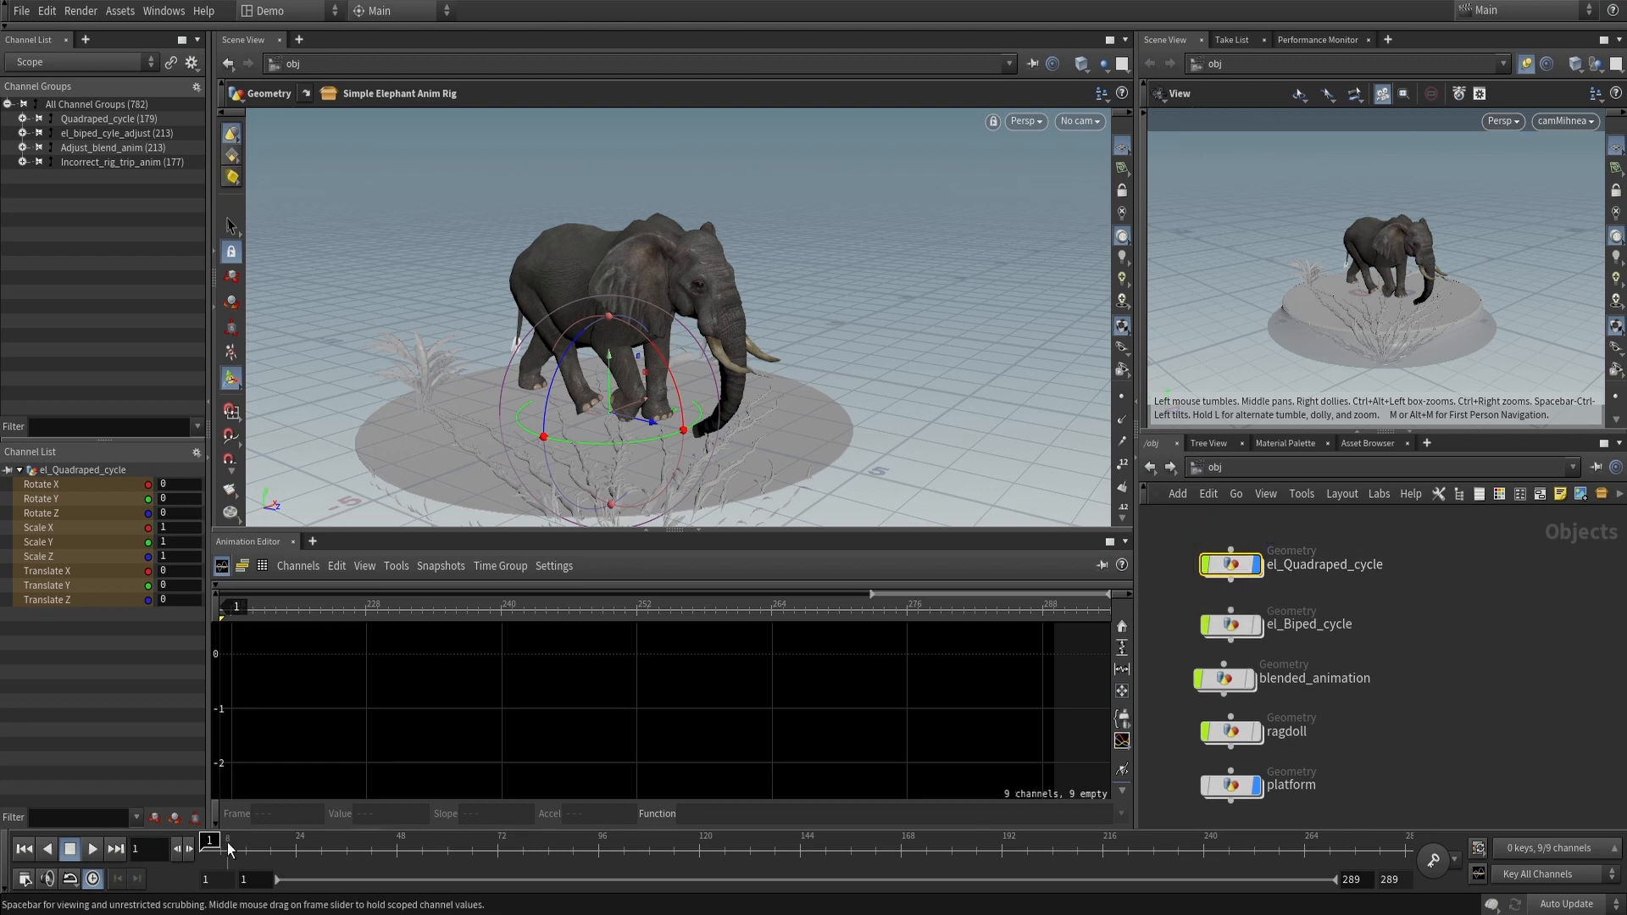
{"action": "double_click", "coordinate": [1229, 575]}
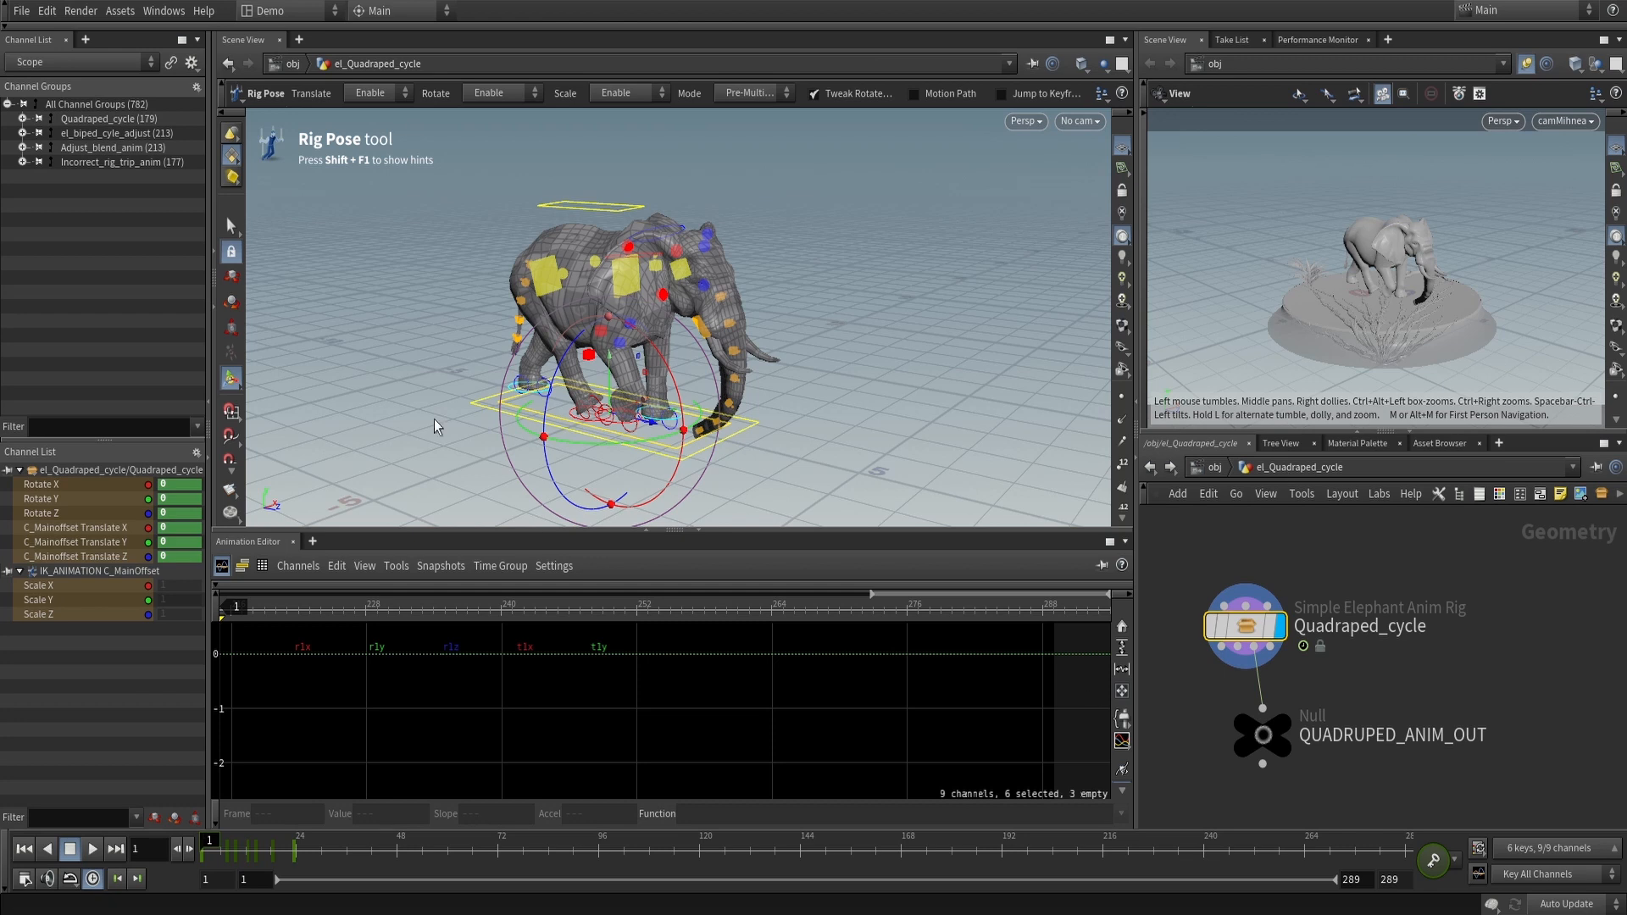
Scrub through the start of the walk cycle and examine the elephant rig from the side
{"action": "left_click_drag", "start_coordinate": [327, 853], "coordinate": [197, 839]}
{"action": "left_click_drag", "start_coordinate": [822, 400], "coordinate": [903, 395], "text": "alt"}
{"action": "middle_click_drag", "start_coordinate": [924, 366], "coordinate": [884, 390], "text": "alt"}
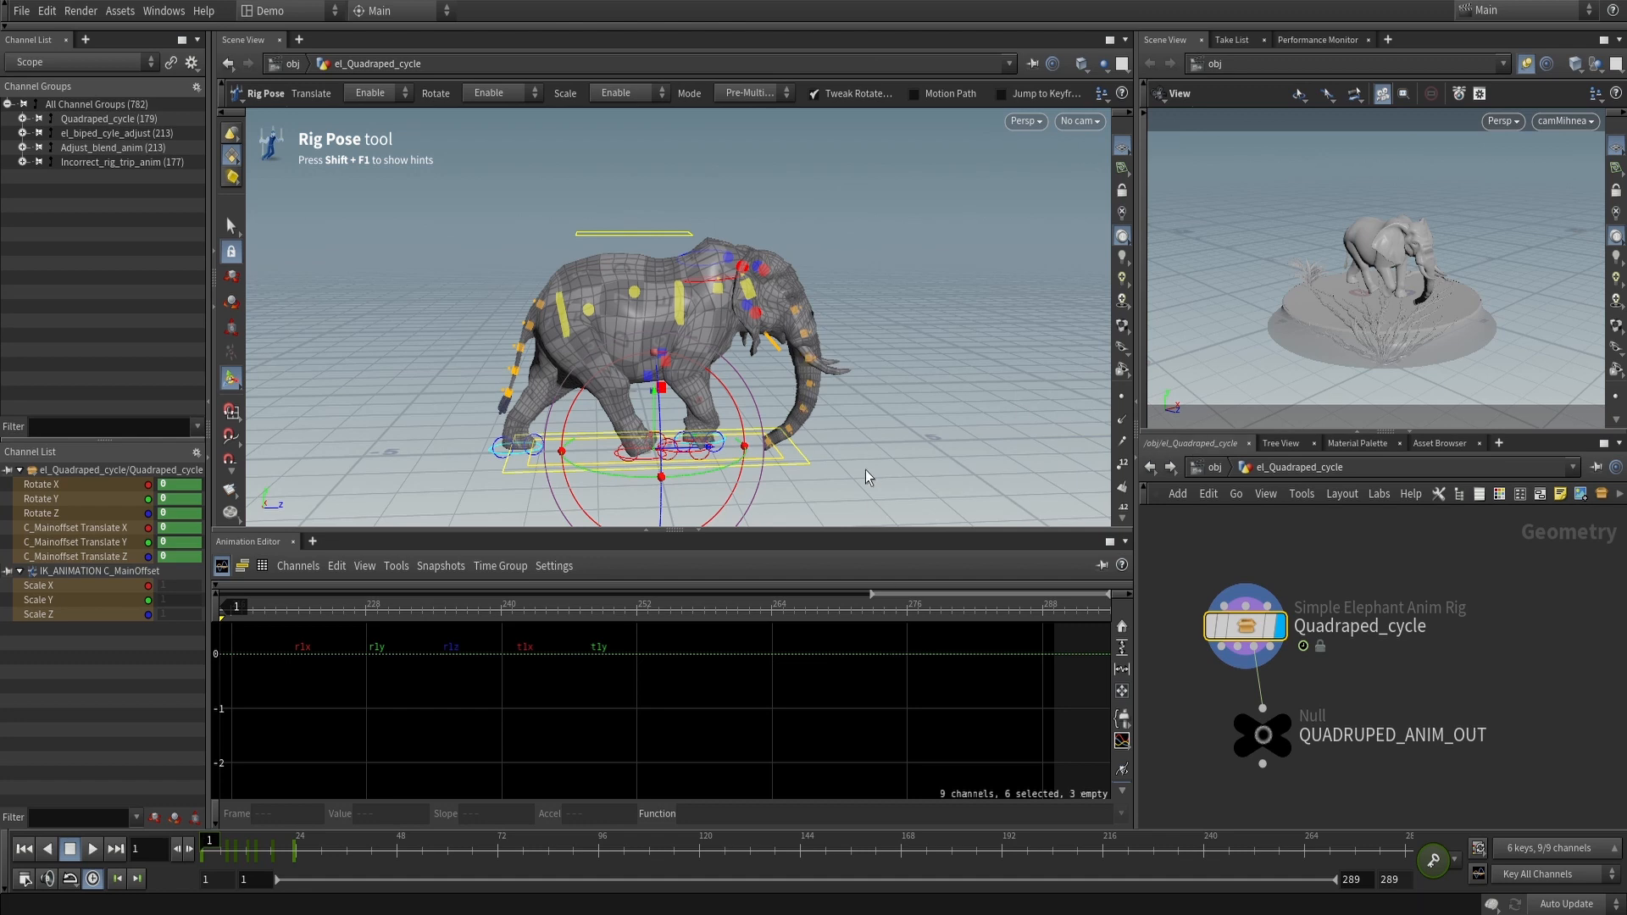
{"action": "mouse_move", "coordinate": [202, 851]}
{"action": "left_mouse_down"}
{"action": "mouse_move", "coordinate": [286, 872]}
{"action": "mouse_move", "coordinate": [223, 862]}
{"action": "left_mouse_up"}
Select the C_MainOffset ground control, frame its curves in the Animation Editor and return to frame 1
{"action": "left_click", "coordinate": [780, 462]}
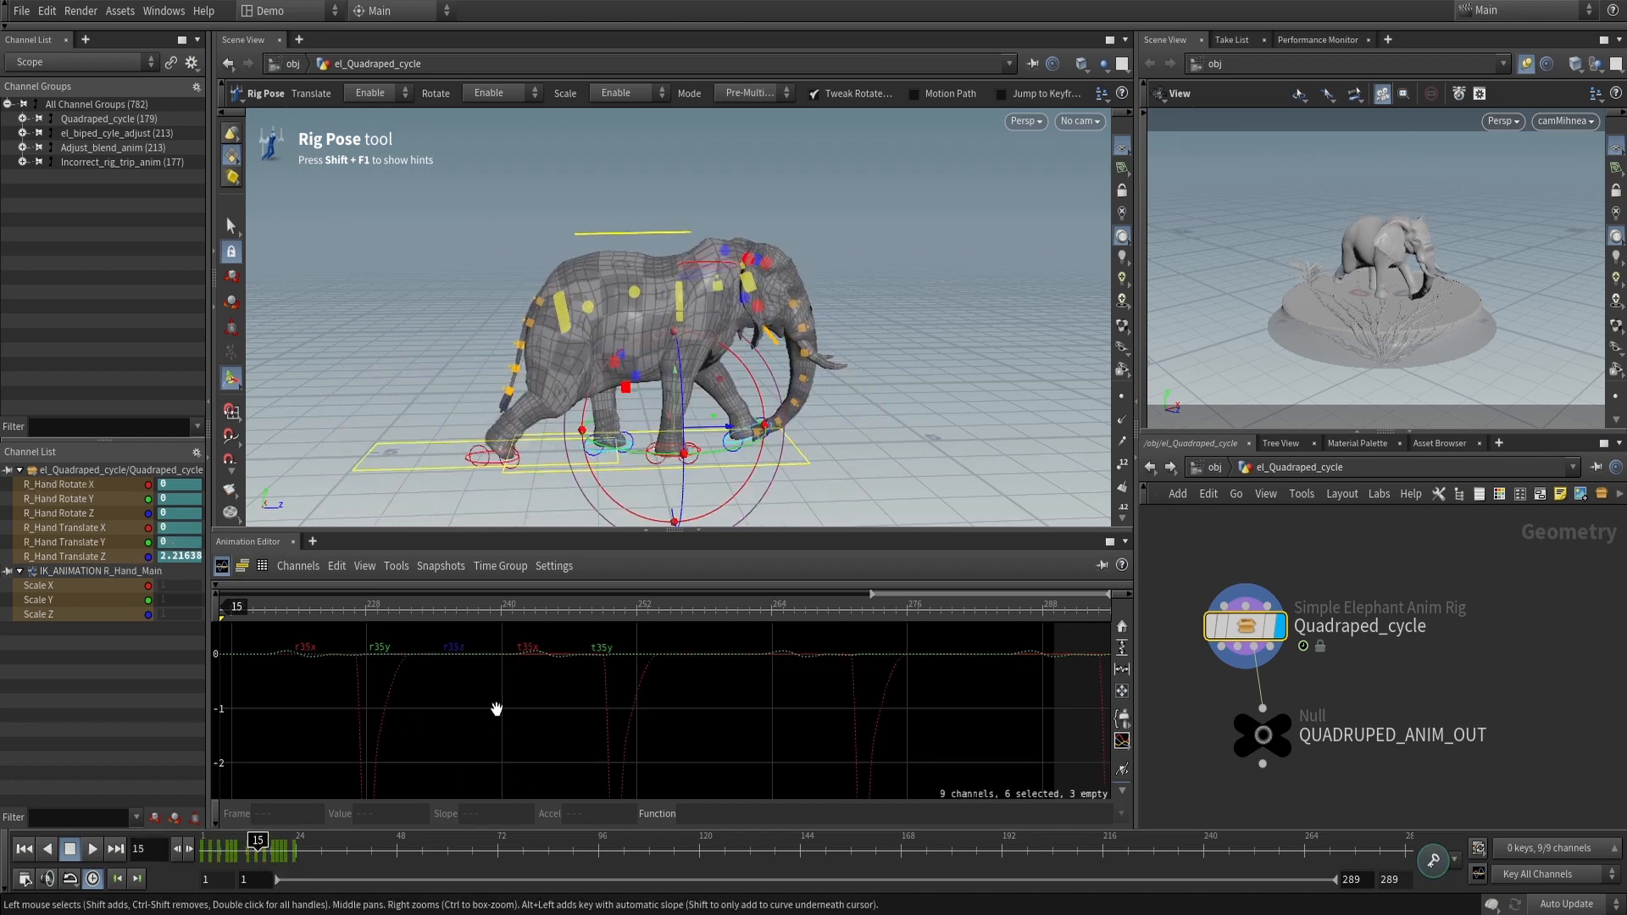
{"action": "key", "text": "h"}
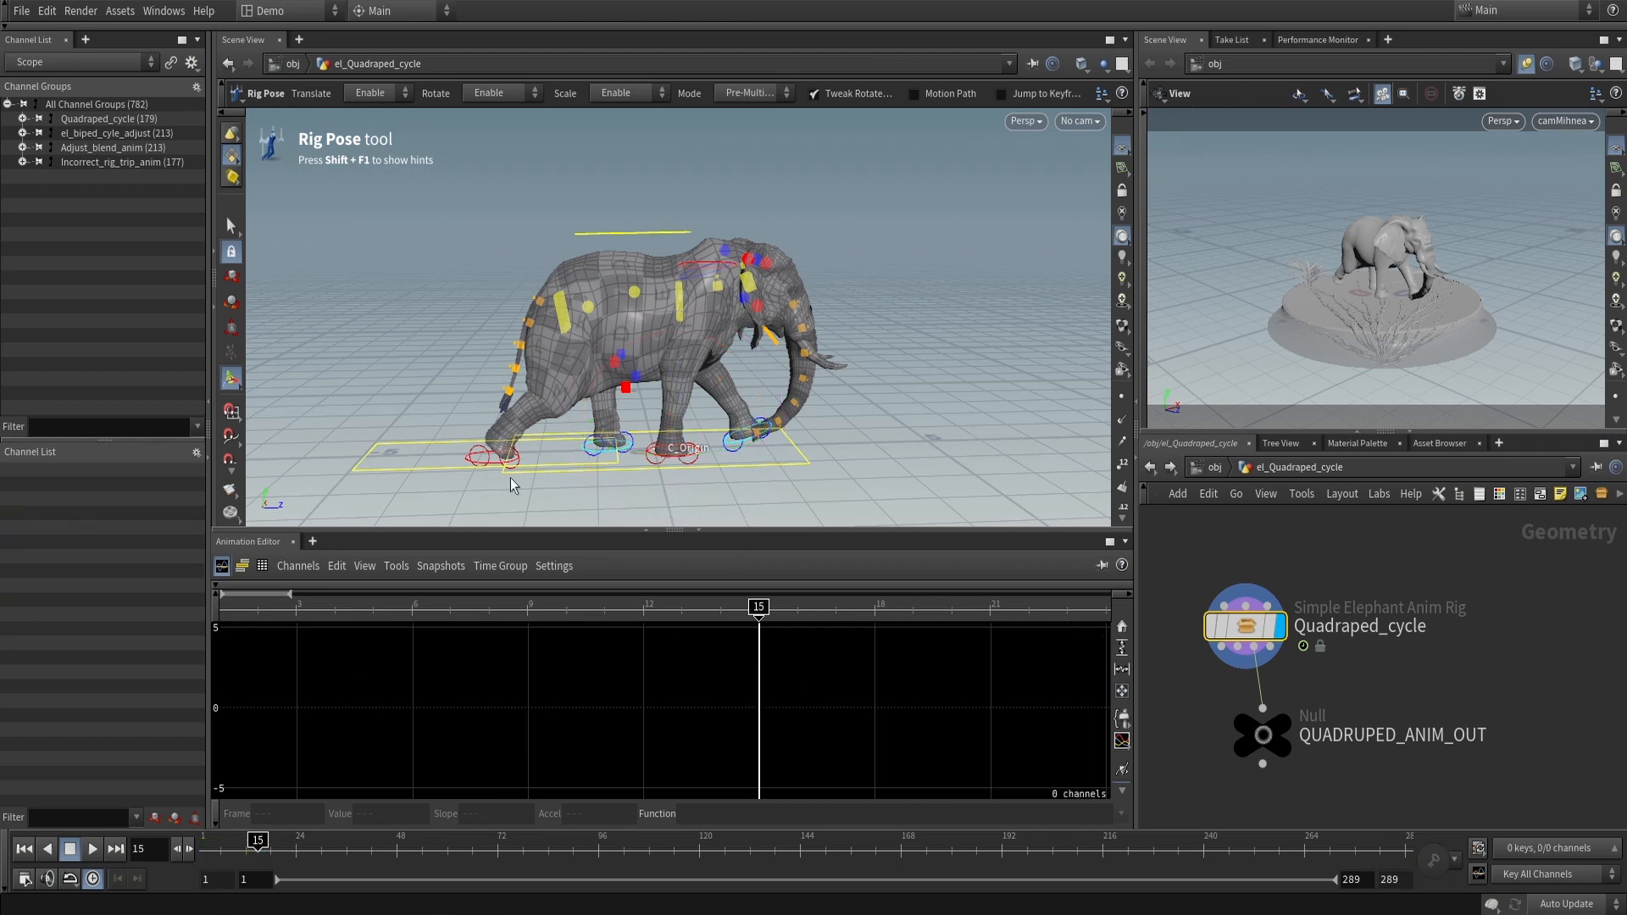
{"action": "left_click", "coordinate": [434, 472]}
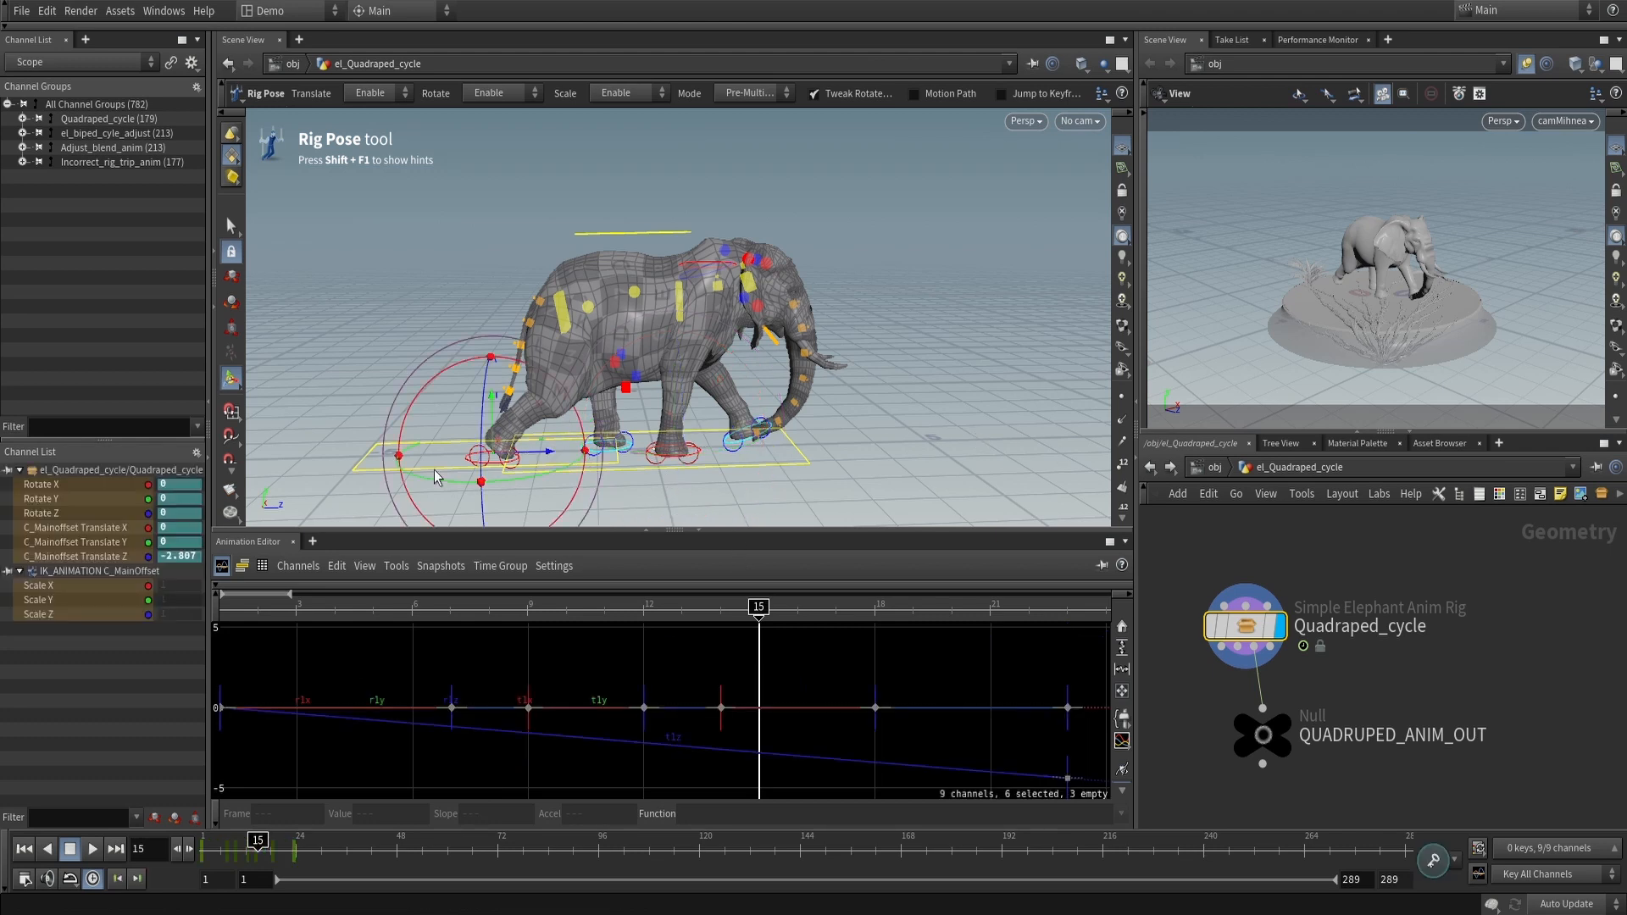
{"action": "left_click_drag", "start_coordinate": [301, 854], "coordinate": [202, 854]}
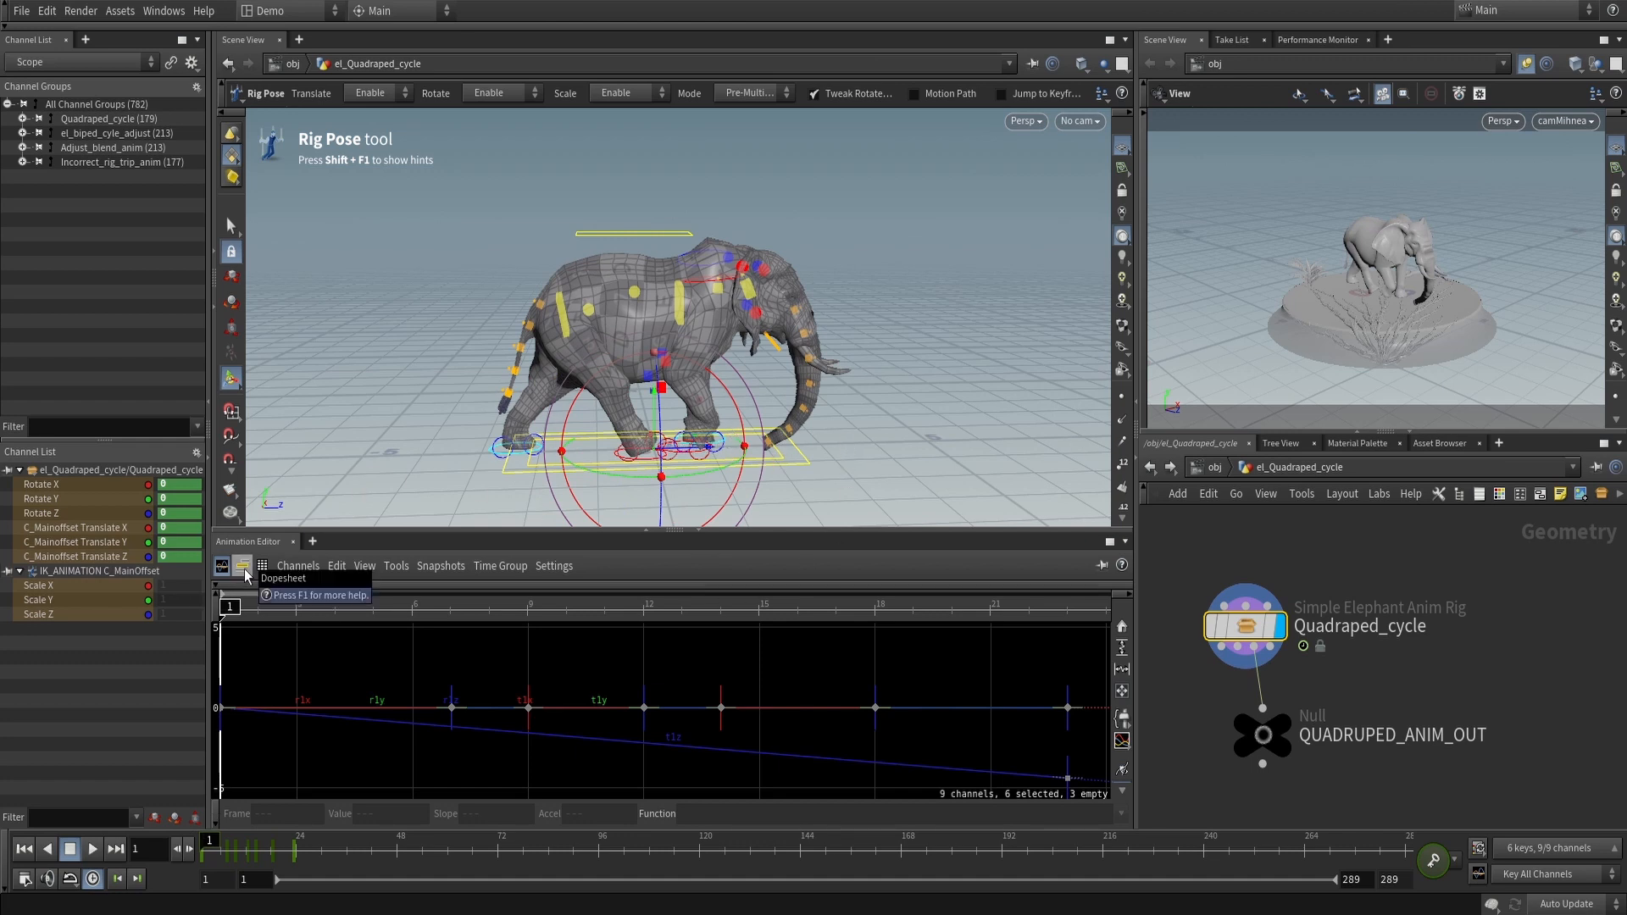
{"action": "left_click", "coordinate": [711, 459]}
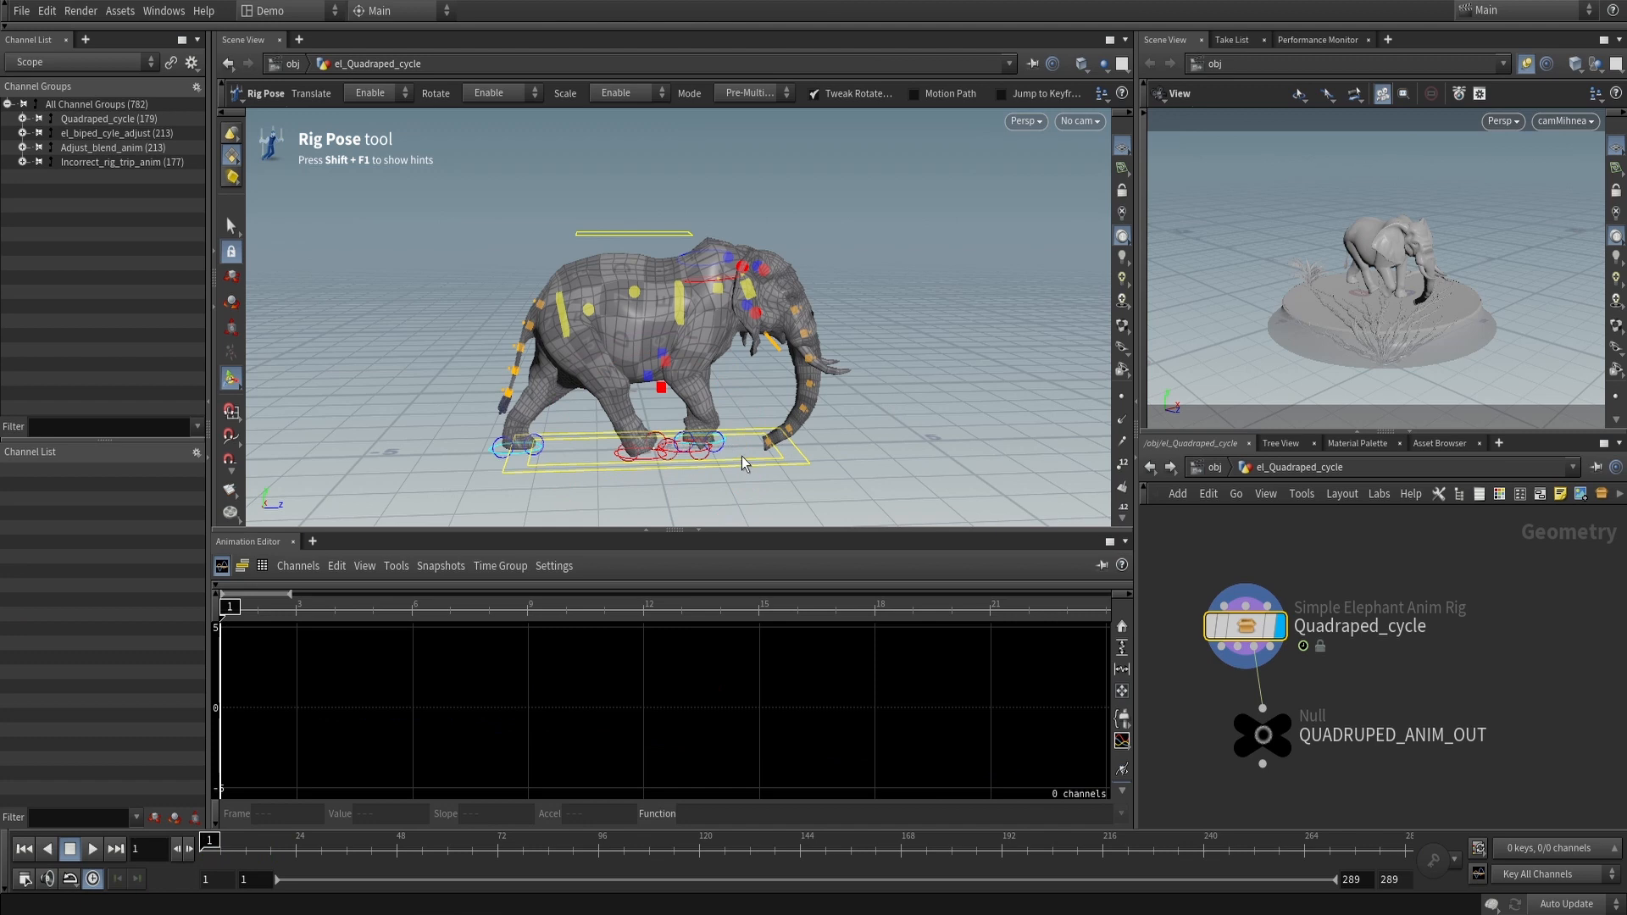
{"action": "left_click", "coordinate": [745, 459]}
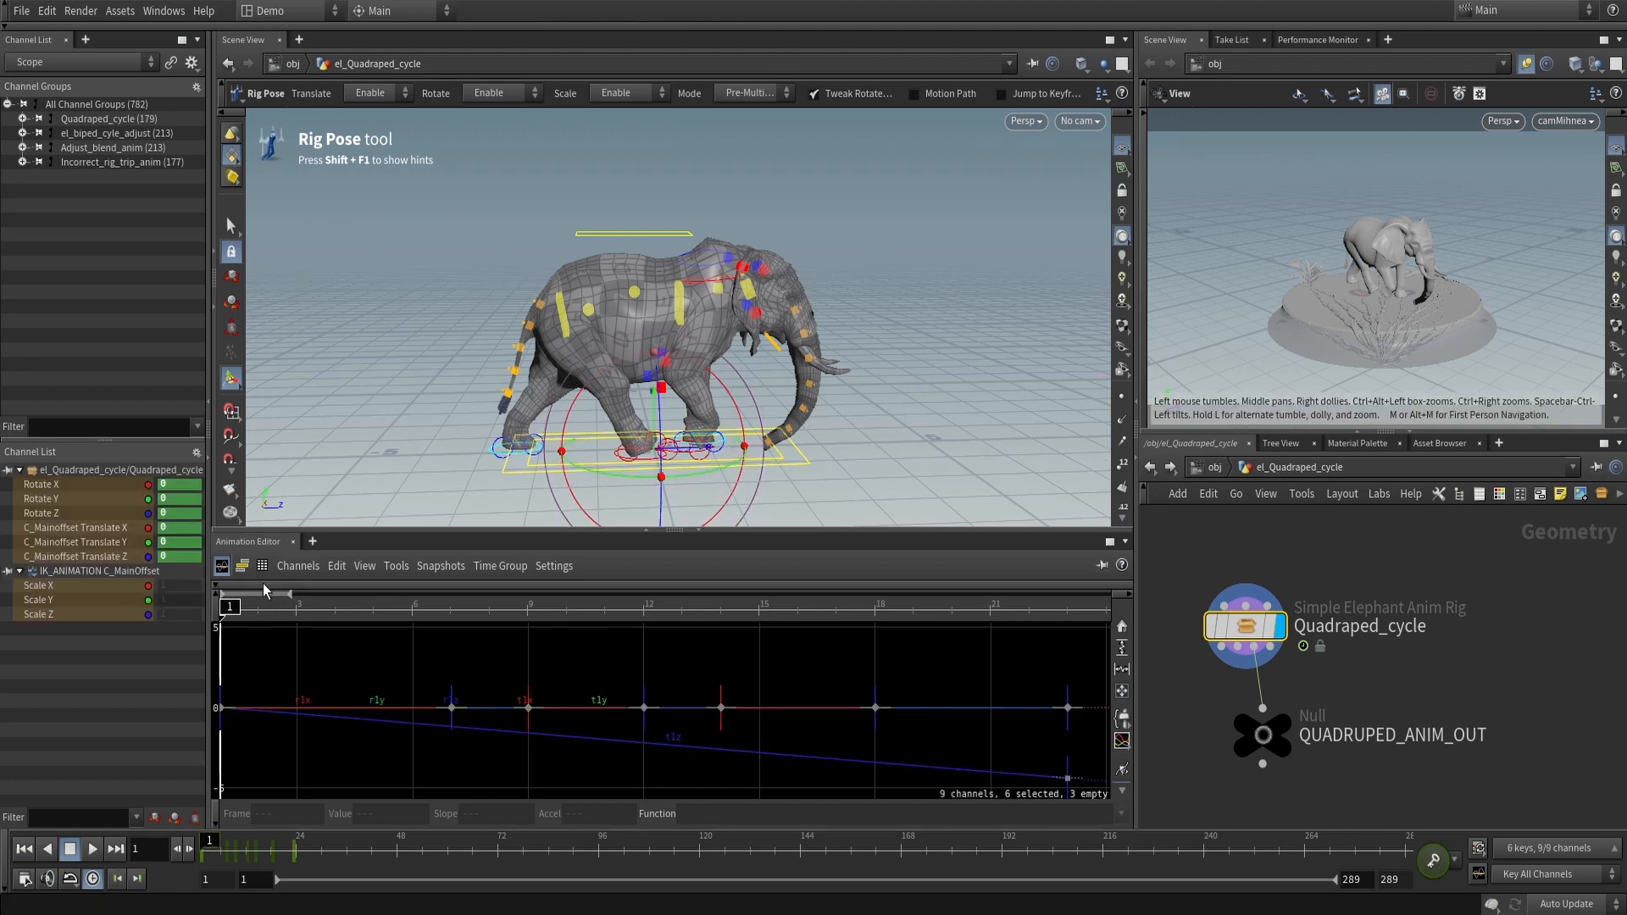
Display the C_MainOffset channels' keys in the dopesheet instead of as curves
{"action": "left_click", "coordinate": [244, 566]}
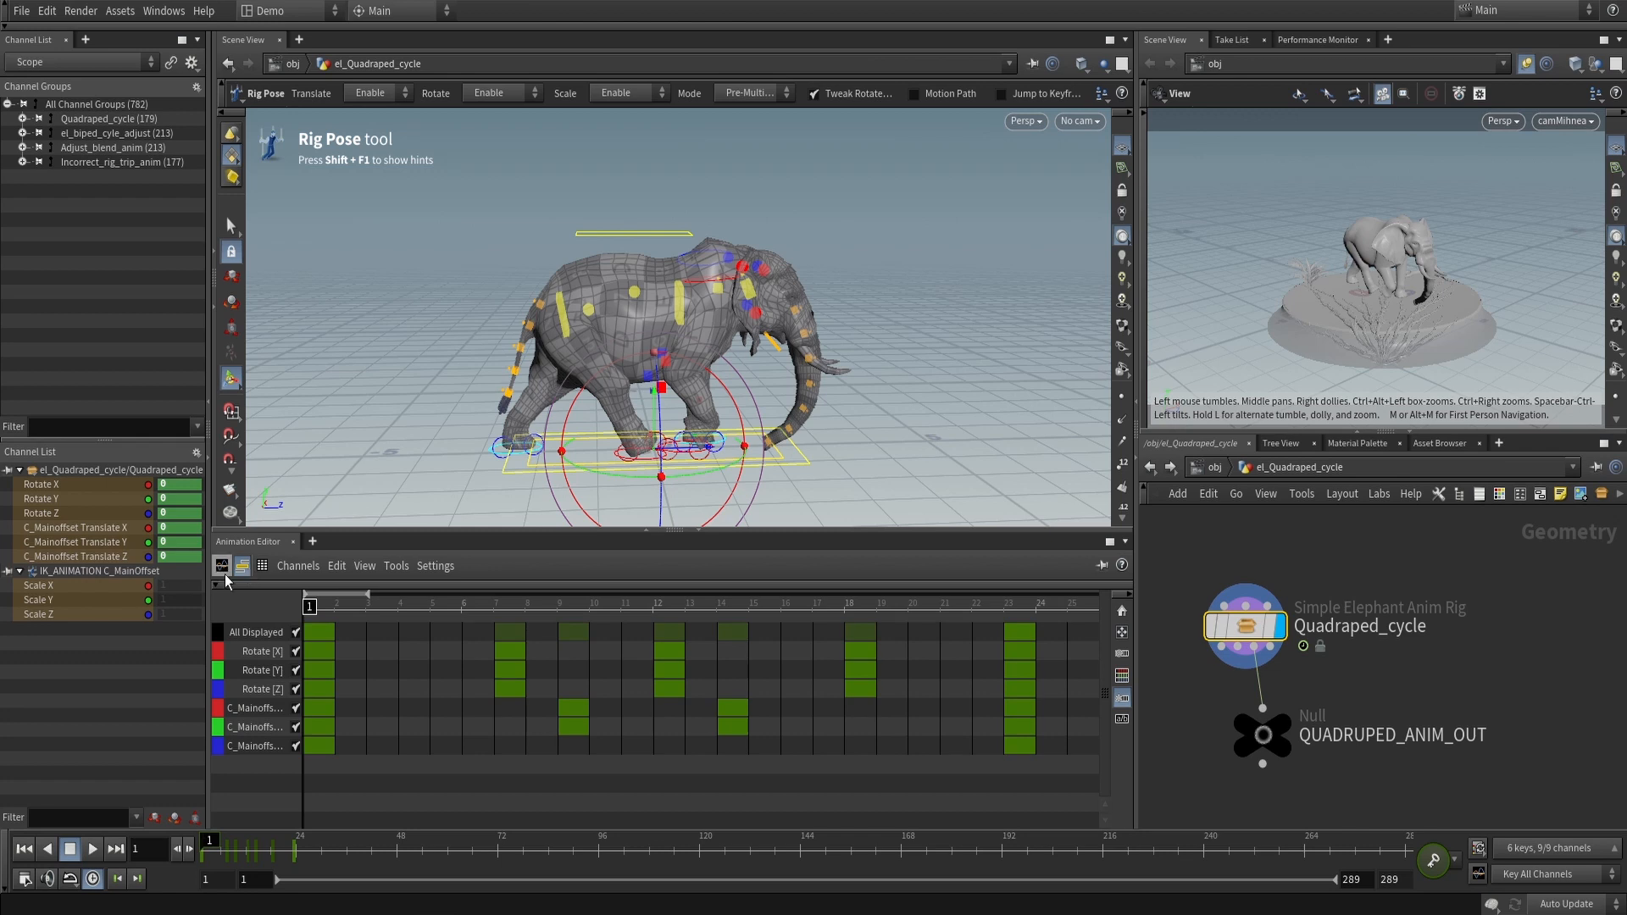
{"action": "left_click", "coordinate": [226, 573]}
{"action": "left_click", "coordinate": [239, 567]}
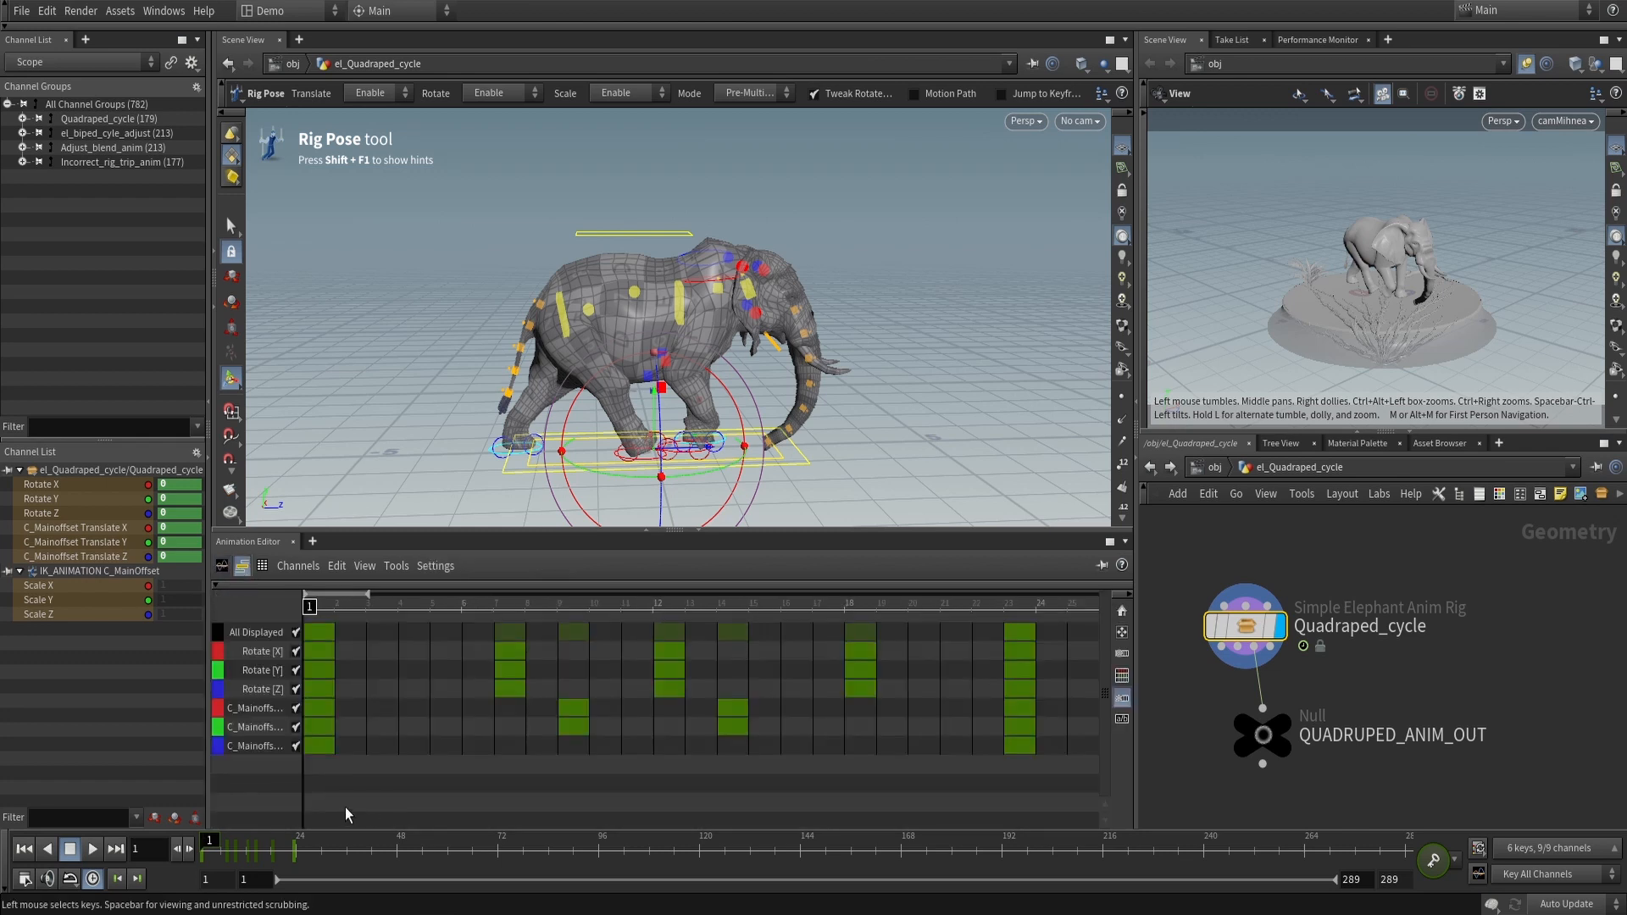
Disable the C_Mainoffset Translate Z channel, play the cycle to examine the forward walk and go back to frame 1
{"action": "left_click", "coordinate": [296, 746]}
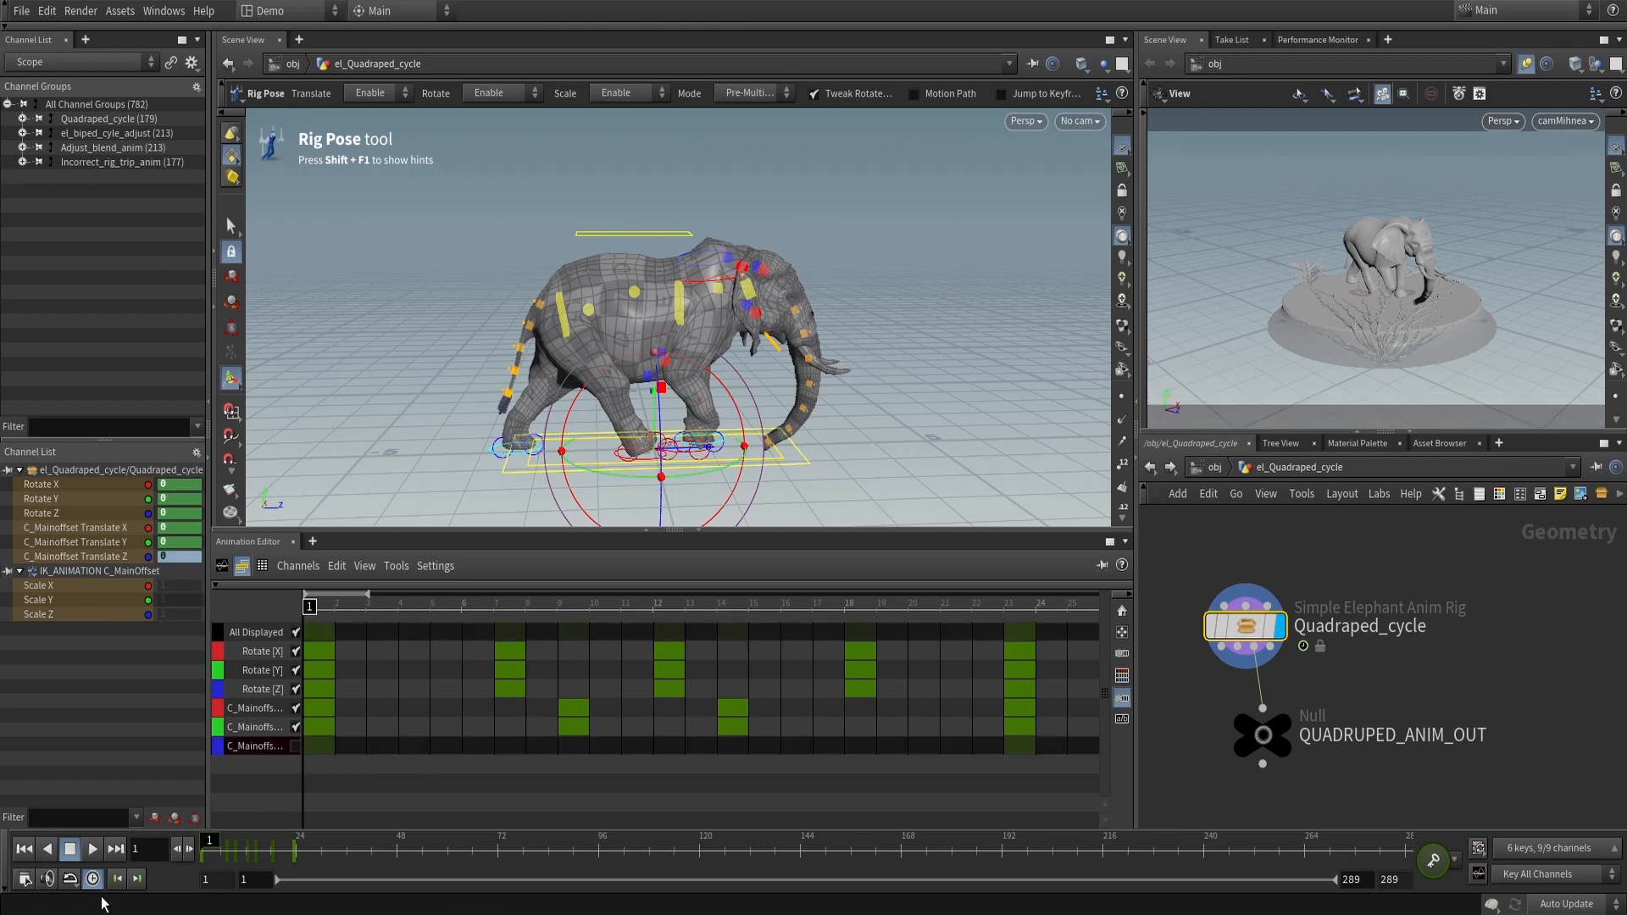
{"action": "left_click", "coordinate": [93, 849]}
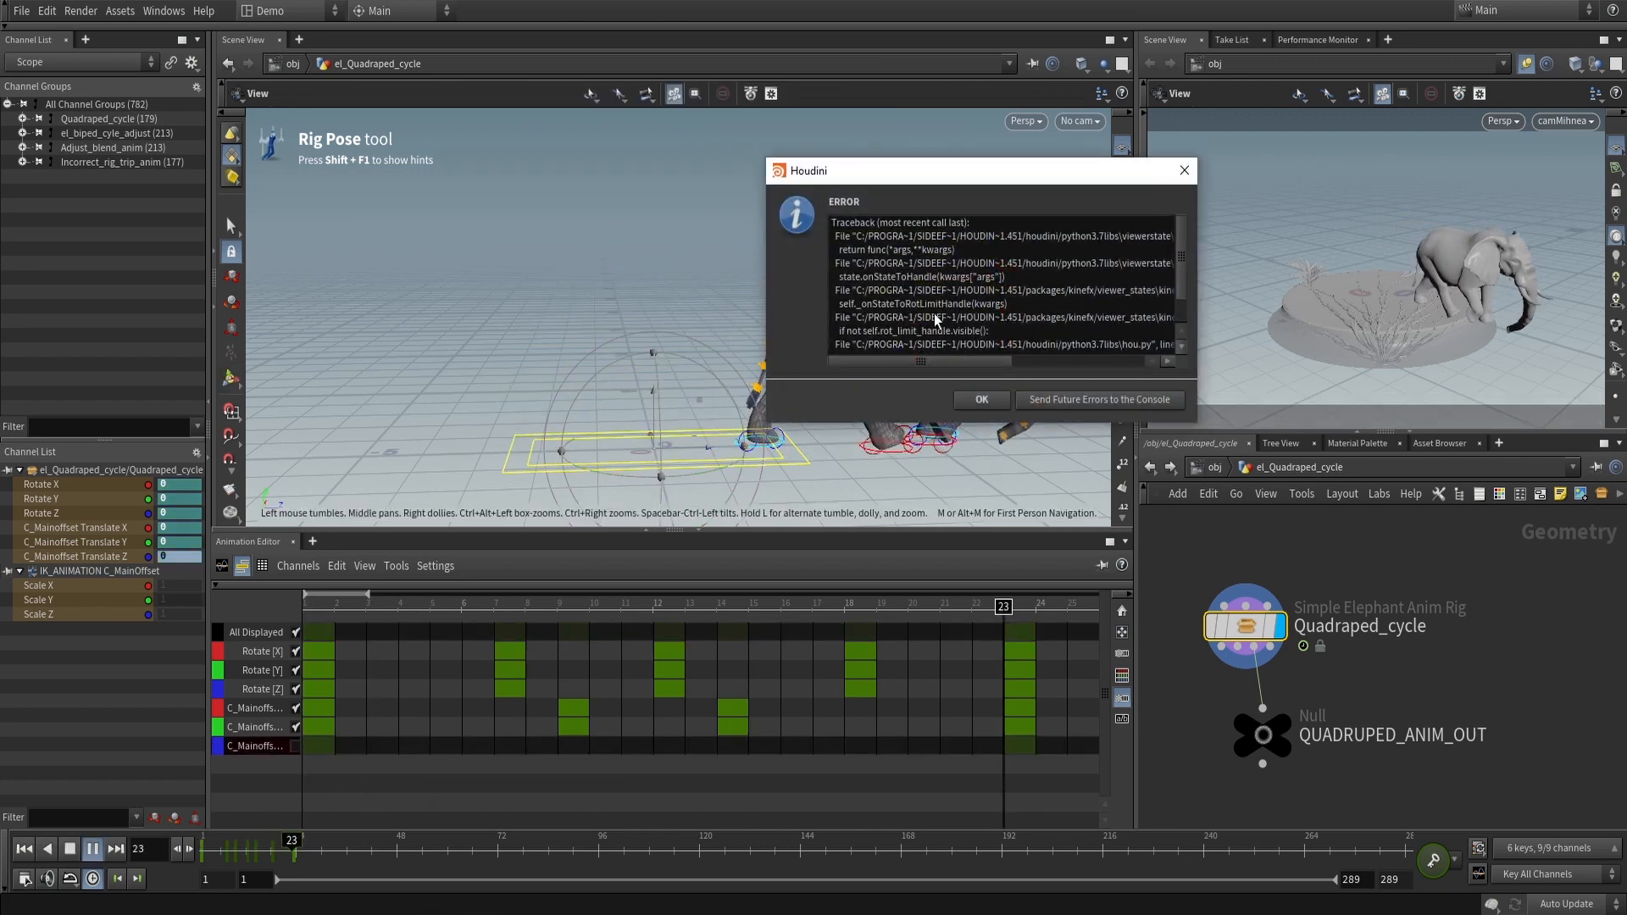
{"action": "left_click", "coordinate": [1184, 170]}
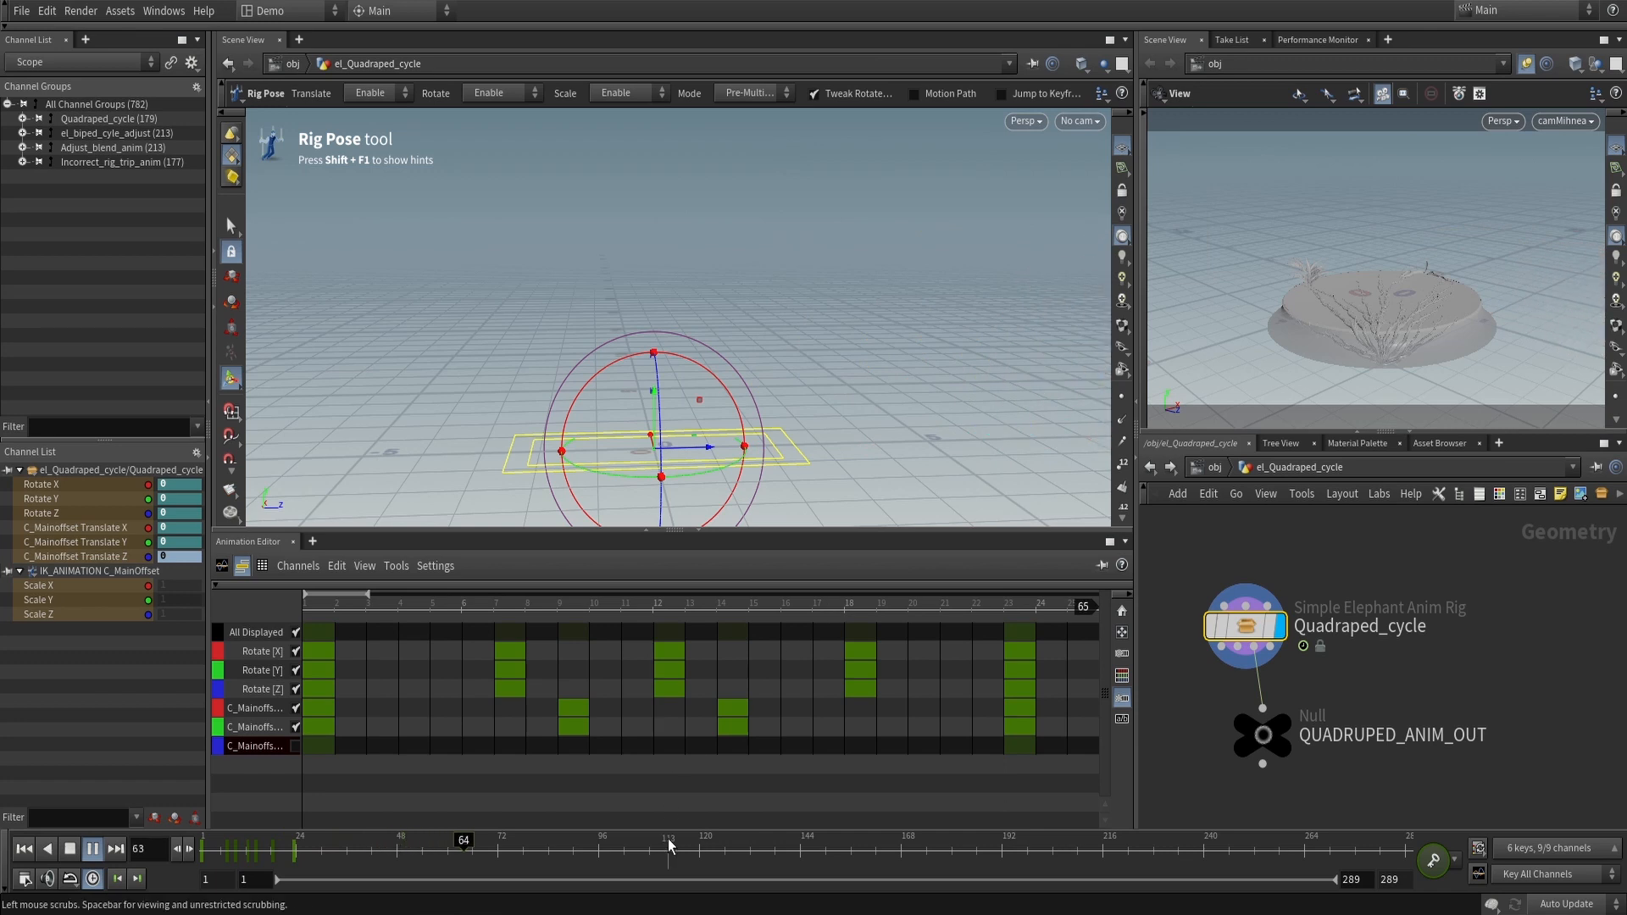
{"action": "key", "text": "Escape"}
{"action": "mouse_move", "coordinate": [781, 471]}
{"action": "left_mouse_down"}
{"action": "mouse_move", "coordinate": [729, 462]}
{"action": "mouse_move", "coordinate": [764, 450]}
{"action": "left_mouse_up"}
{"action": "key", "text": "Return"}
{"action": "key", "text": "Up"}
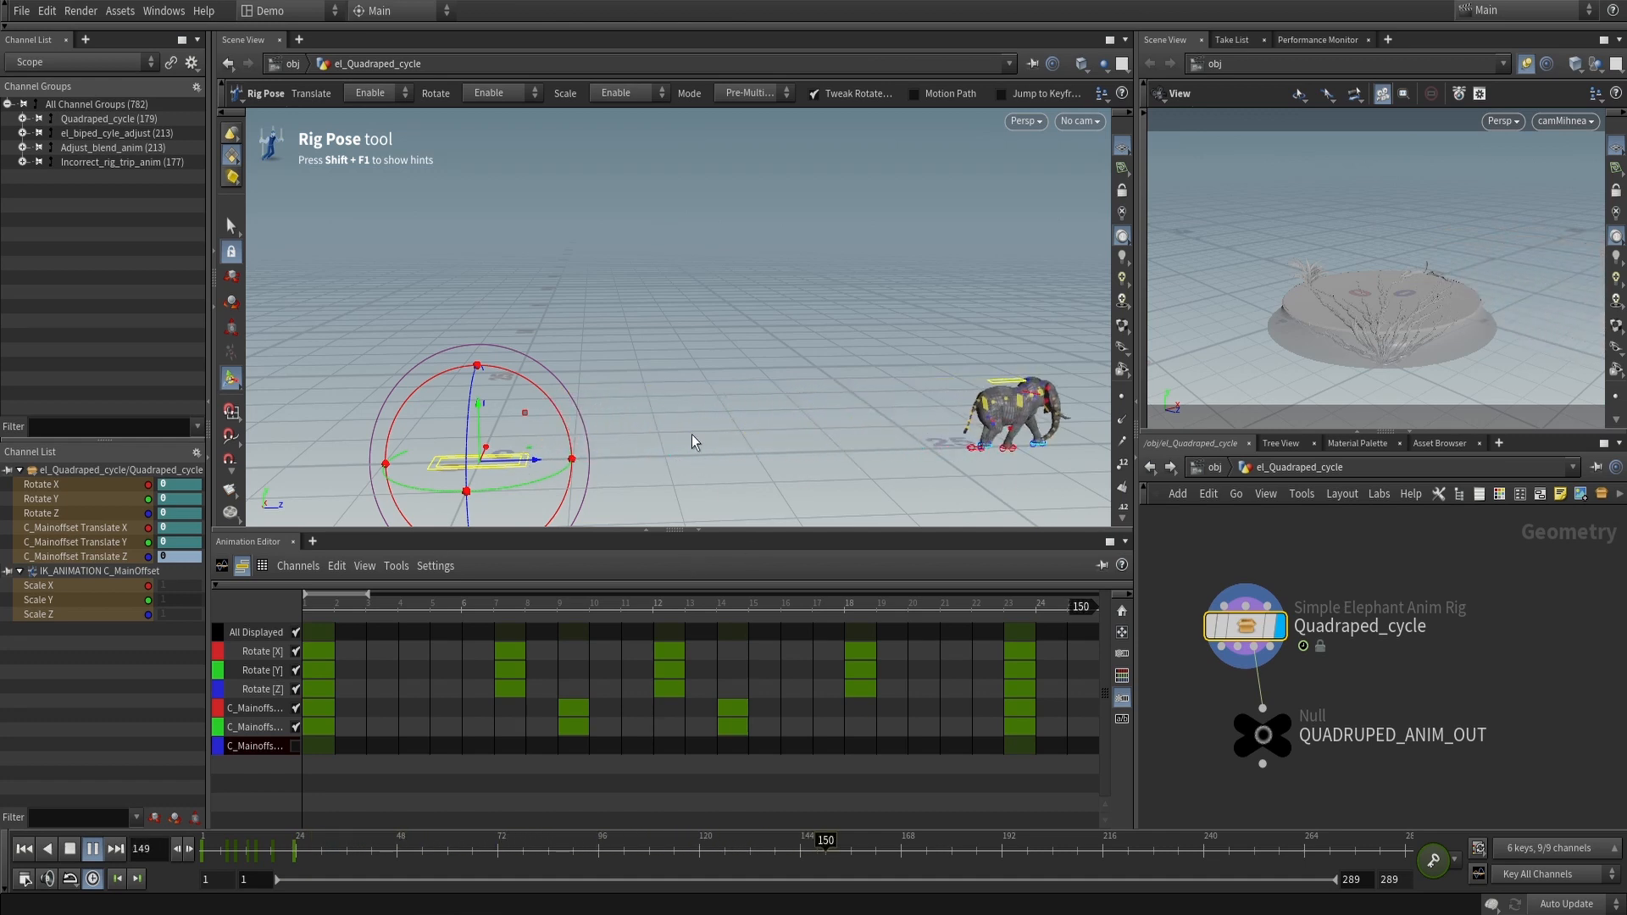
{"action": "left_click", "coordinate": [202, 849]}
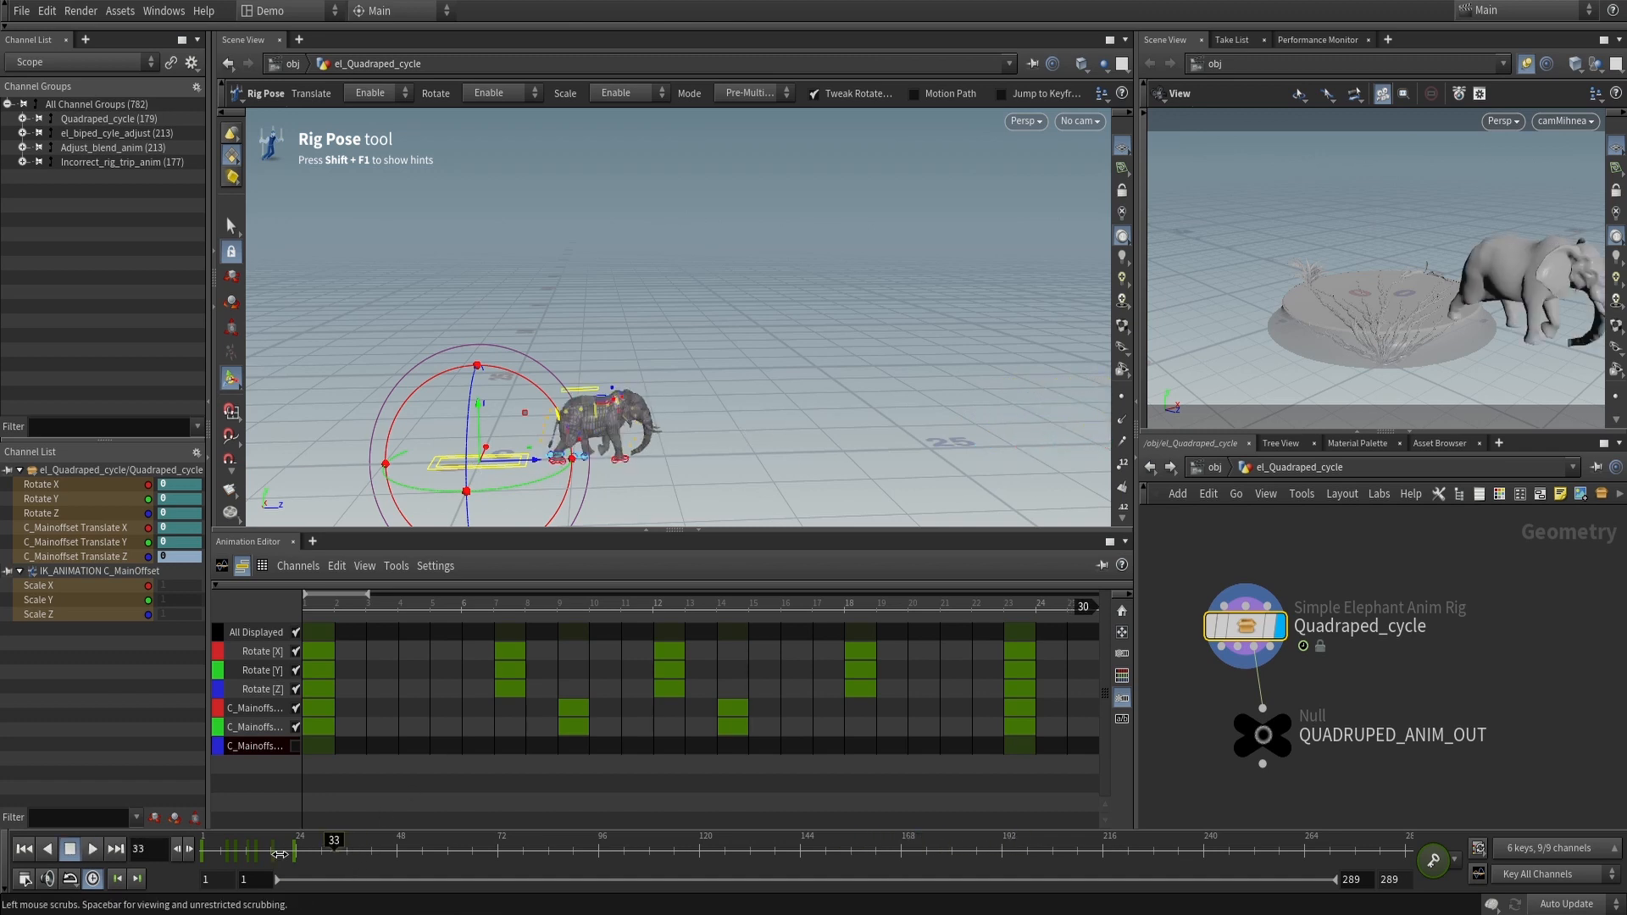
{"action": "mouse_move", "coordinate": [202, 850]}
{"action": "left_mouse_down"}
{"action": "mouse_move", "coordinate": [334, 849]}
{"action": "mouse_move", "coordinate": [204, 850]}
{"action": "left_mouse_up"}
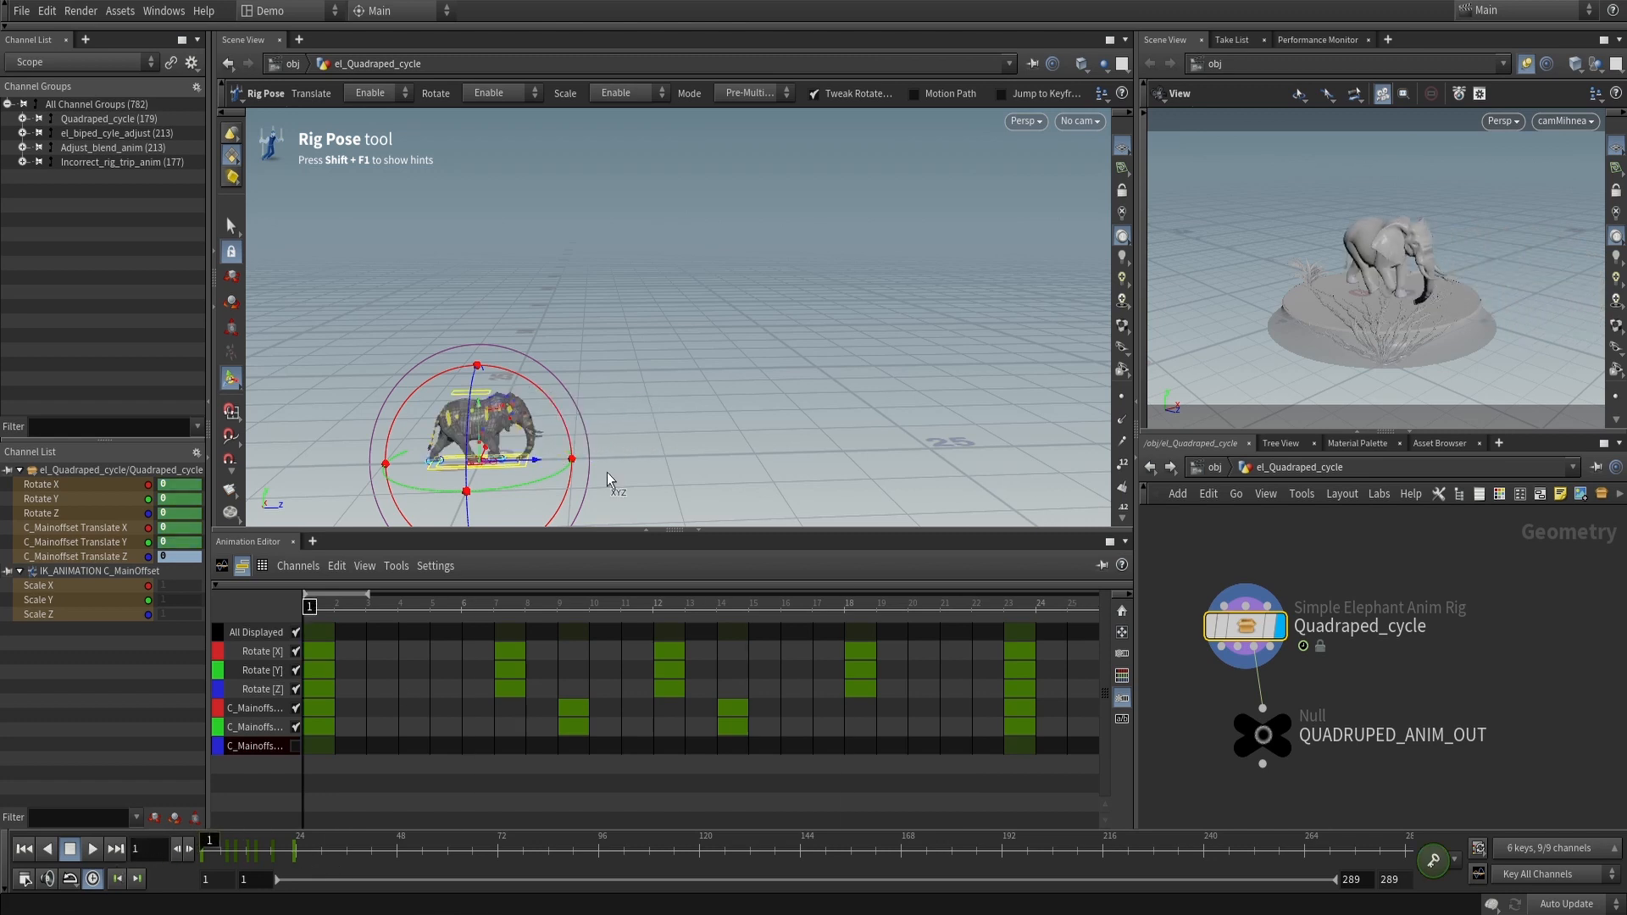
Re-enable the C_Mainoffset Translate Z channel and play back the walk cycle, stopping and returning to frame 1
{"action": "left_click", "coordinate": [293, 746]}
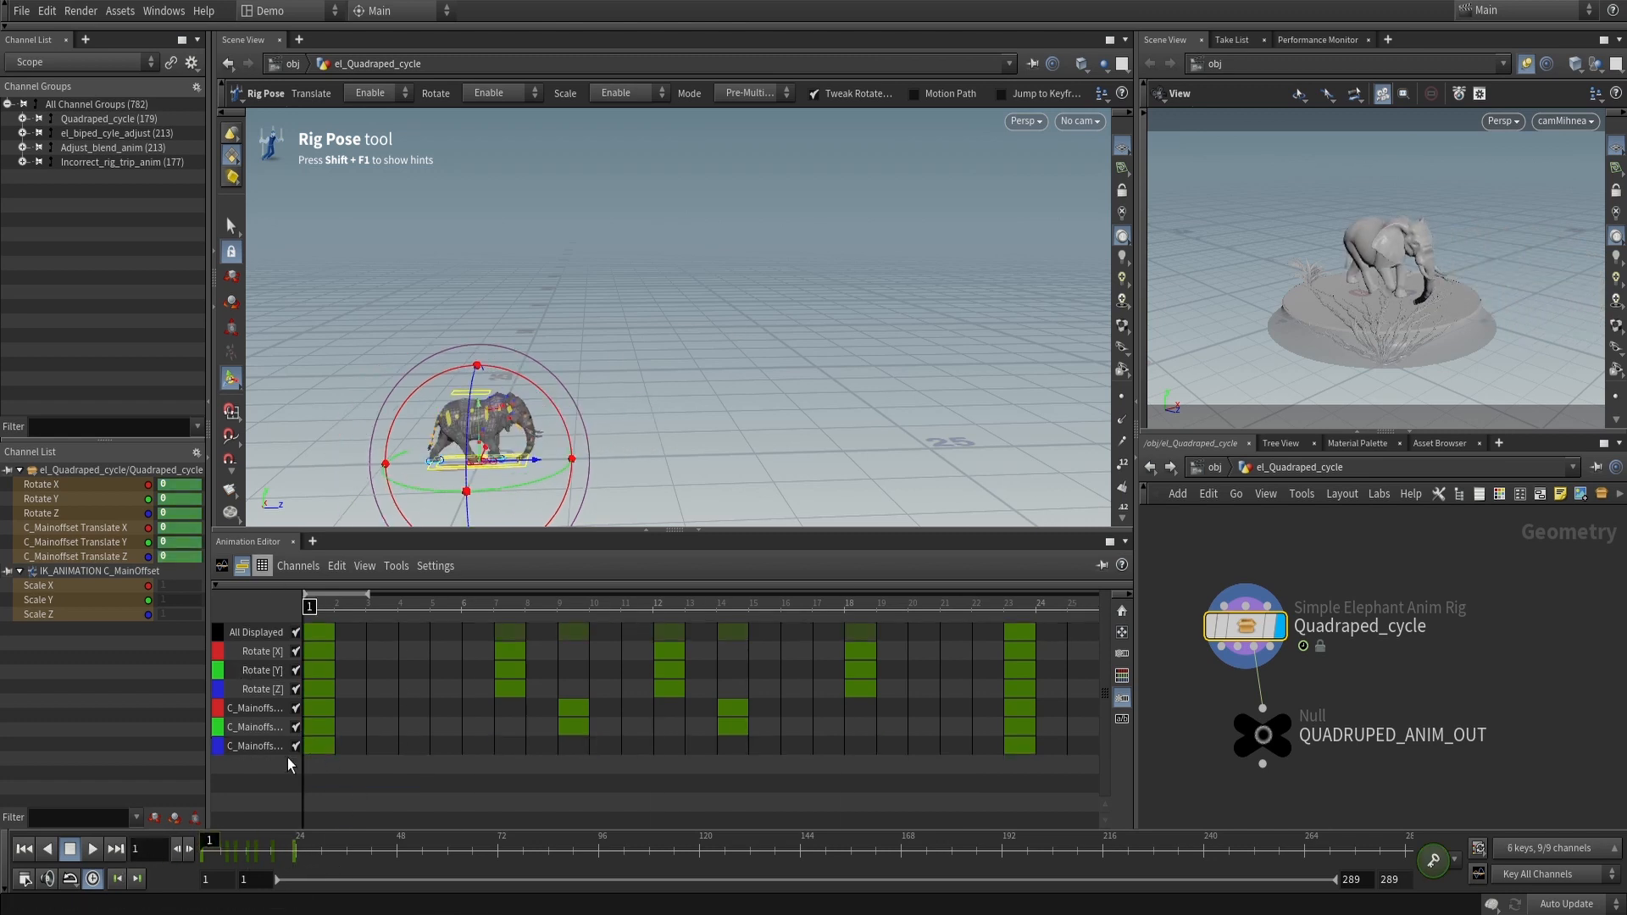
{"action": "key", "text": "space+h"}
{"action": "left_click_drag", "start_coordinate": [756, 361], "coordinate": [992, 307], "text": "alt"}
{"action": "left_click_drag", "start_coordinate": [659, 848], "coordinate": [223, 830]}
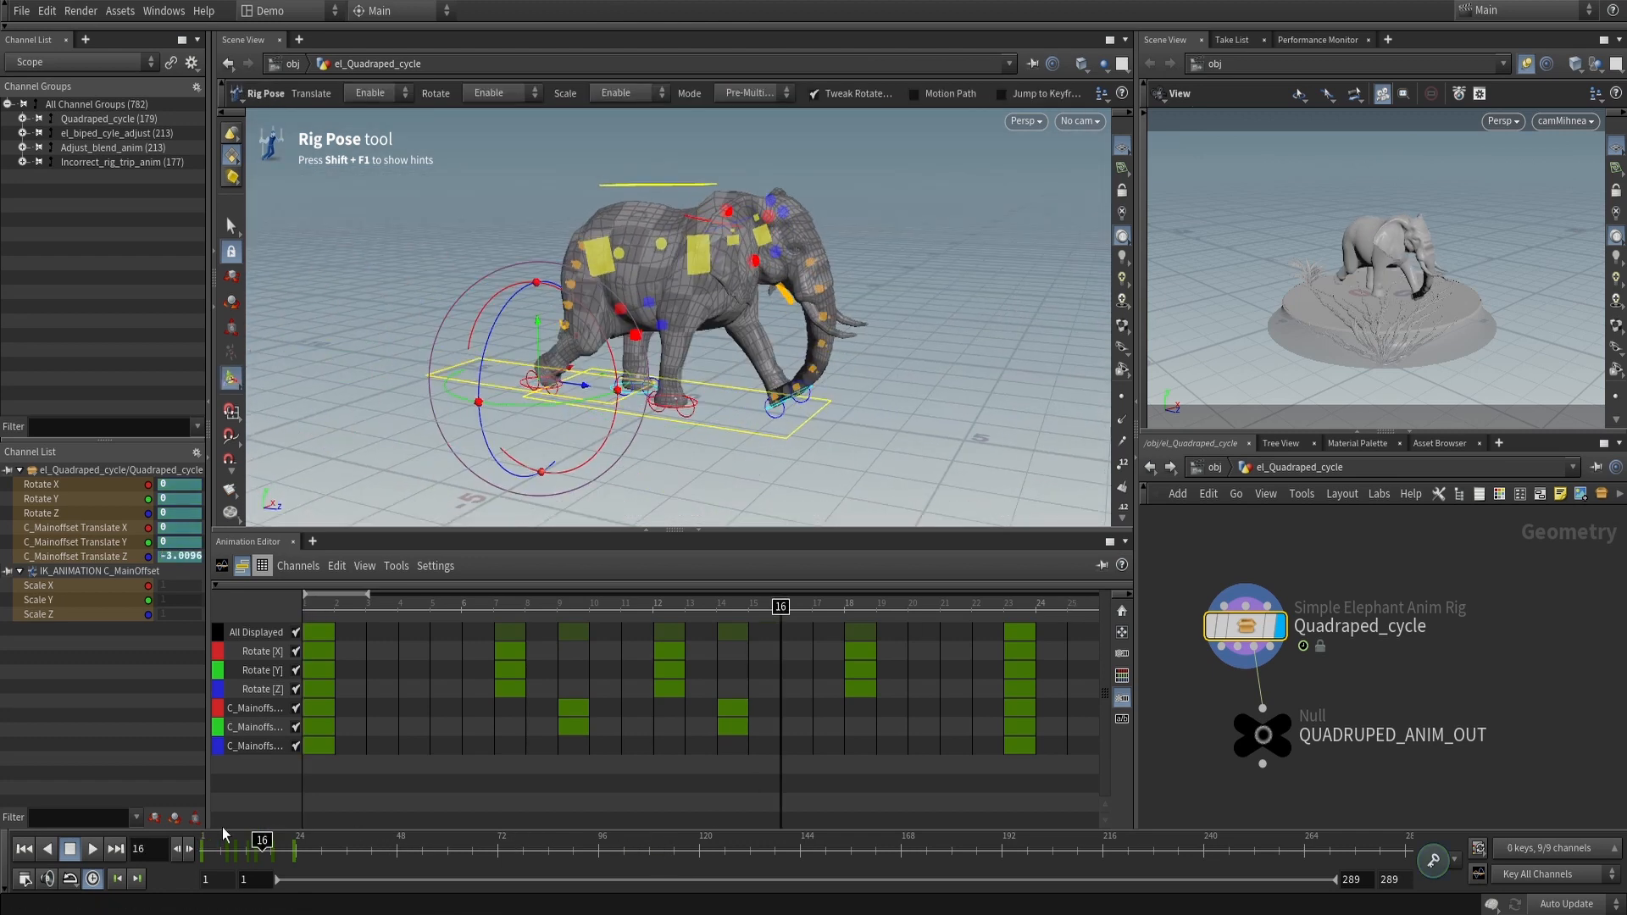
{"action": "left_click", "coordinate": [98, 849]}
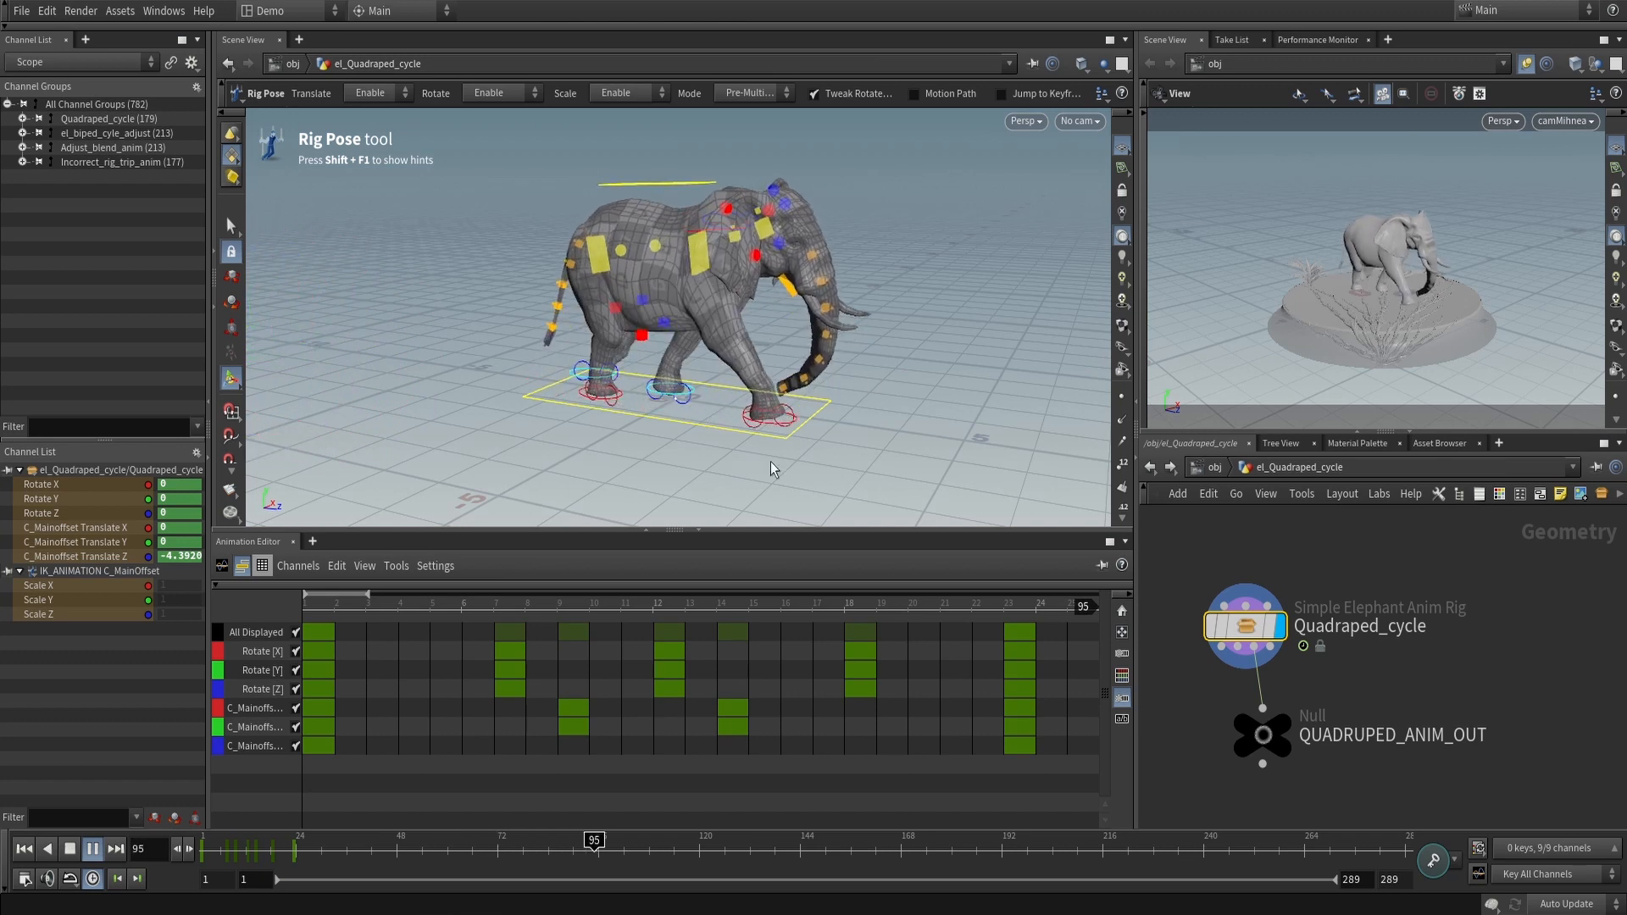
{"action": "left_click", "coordinate": [70, 848]}
{"action": "left_click", "coordinate": [23, 848]}
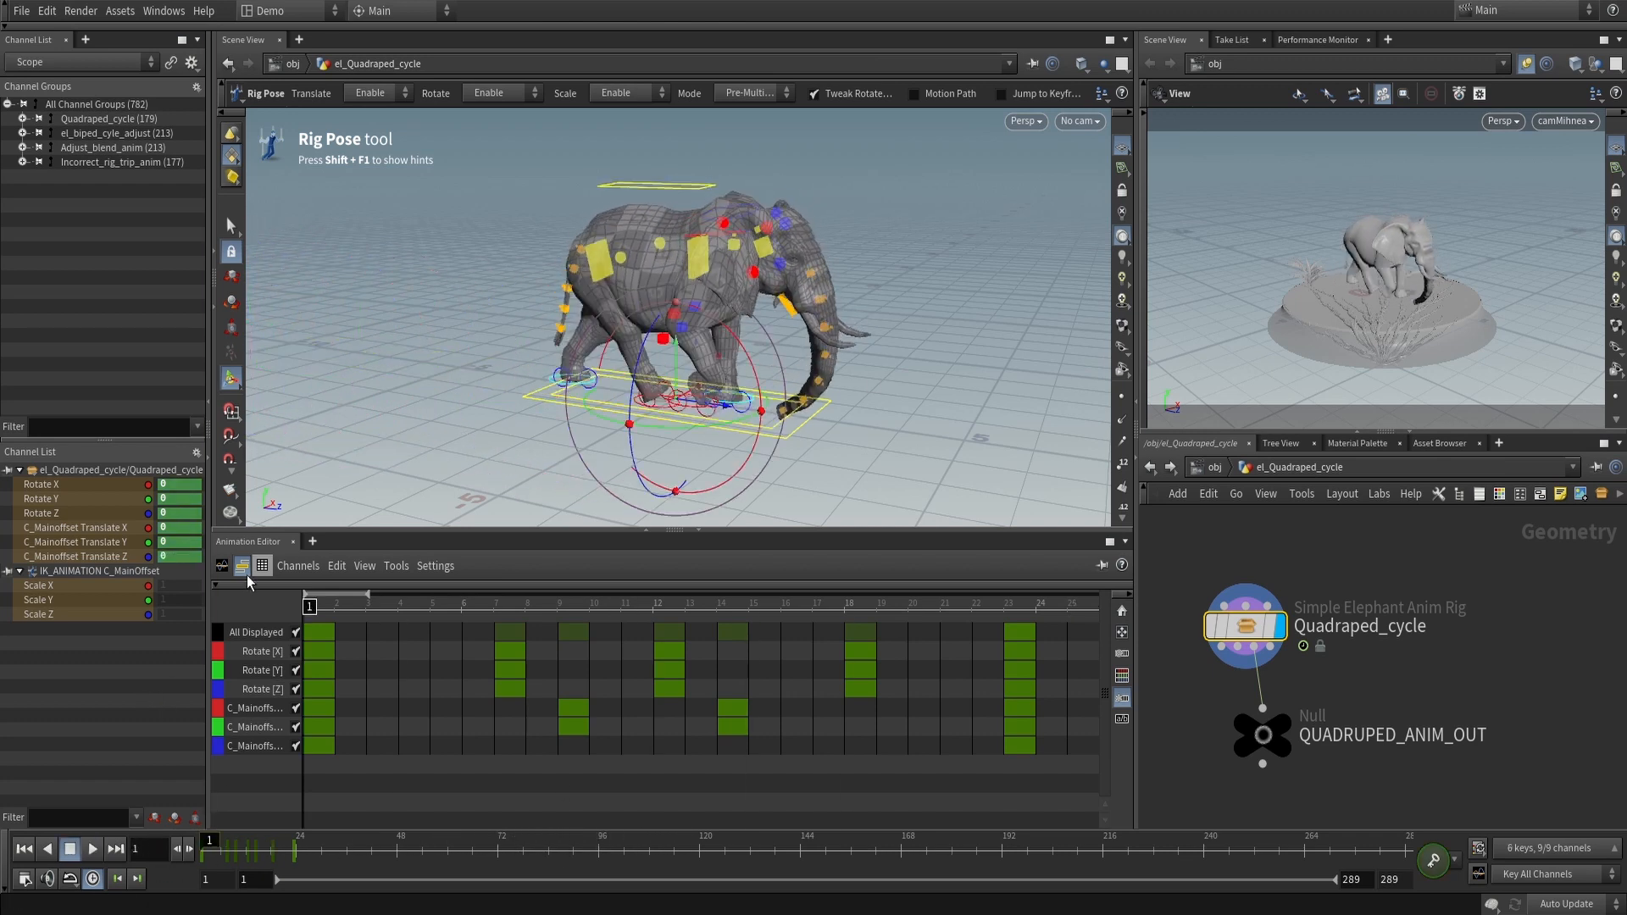
Select the COG control above the elephant's back and display its channels as animation curves
{"action": "key", "text": "space"}
{"action": "left_click_drag", "start_coordinate": [378, 382], "coordinate": [823, 368]}
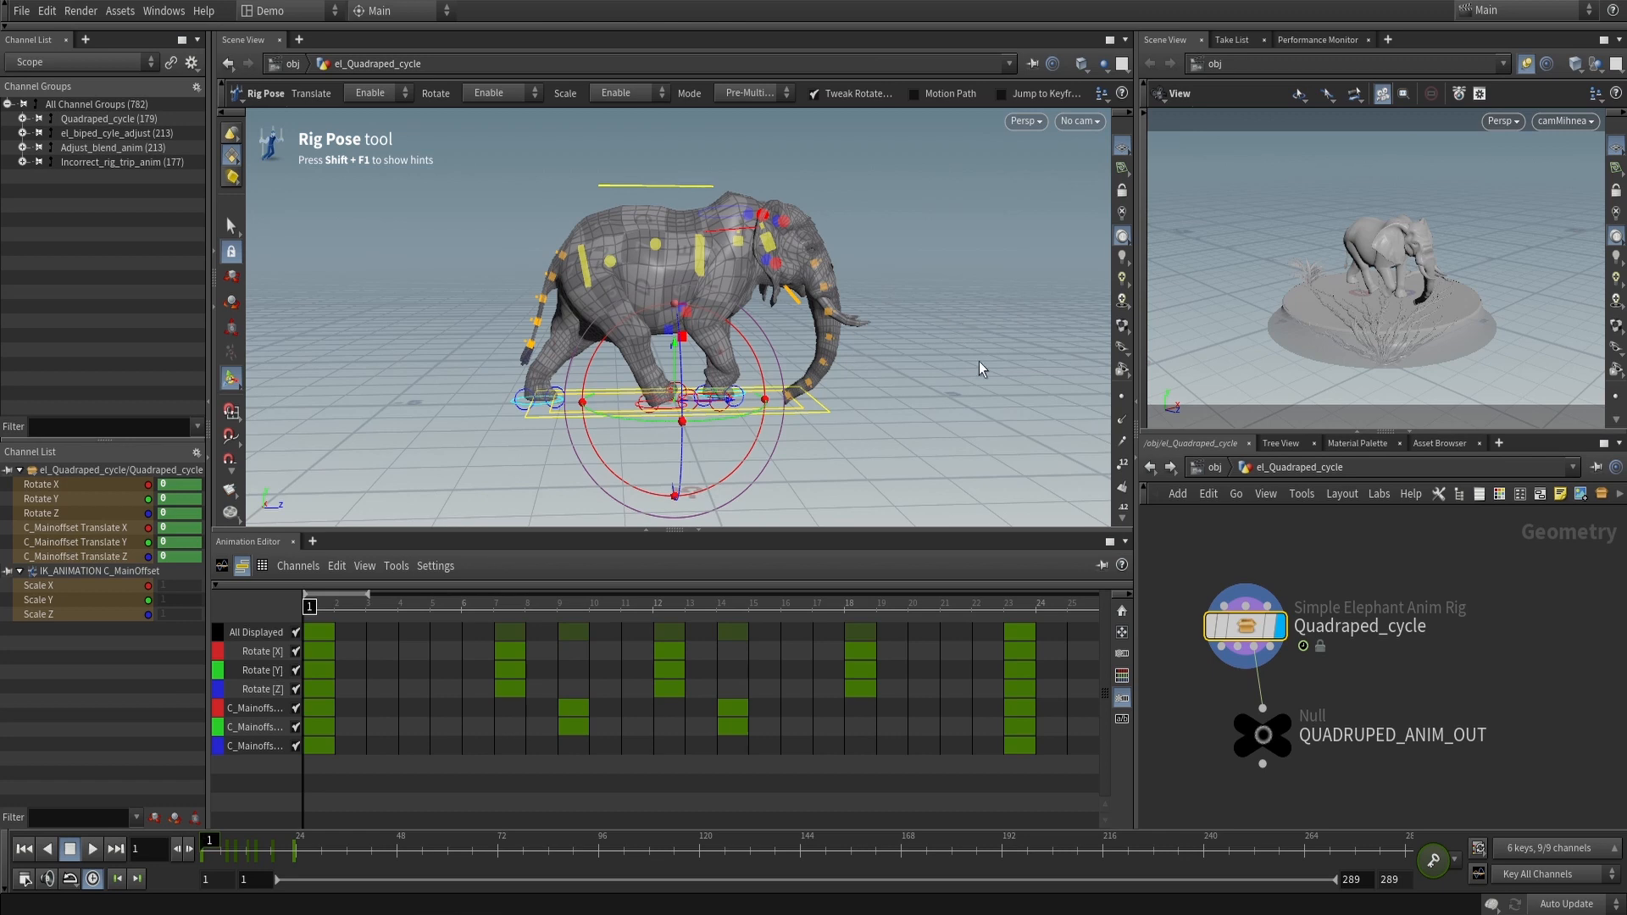
{"action": "left_click", "coordinate": [946, 231]}
{"action": "left_click", "coordinate": [663, 186]}
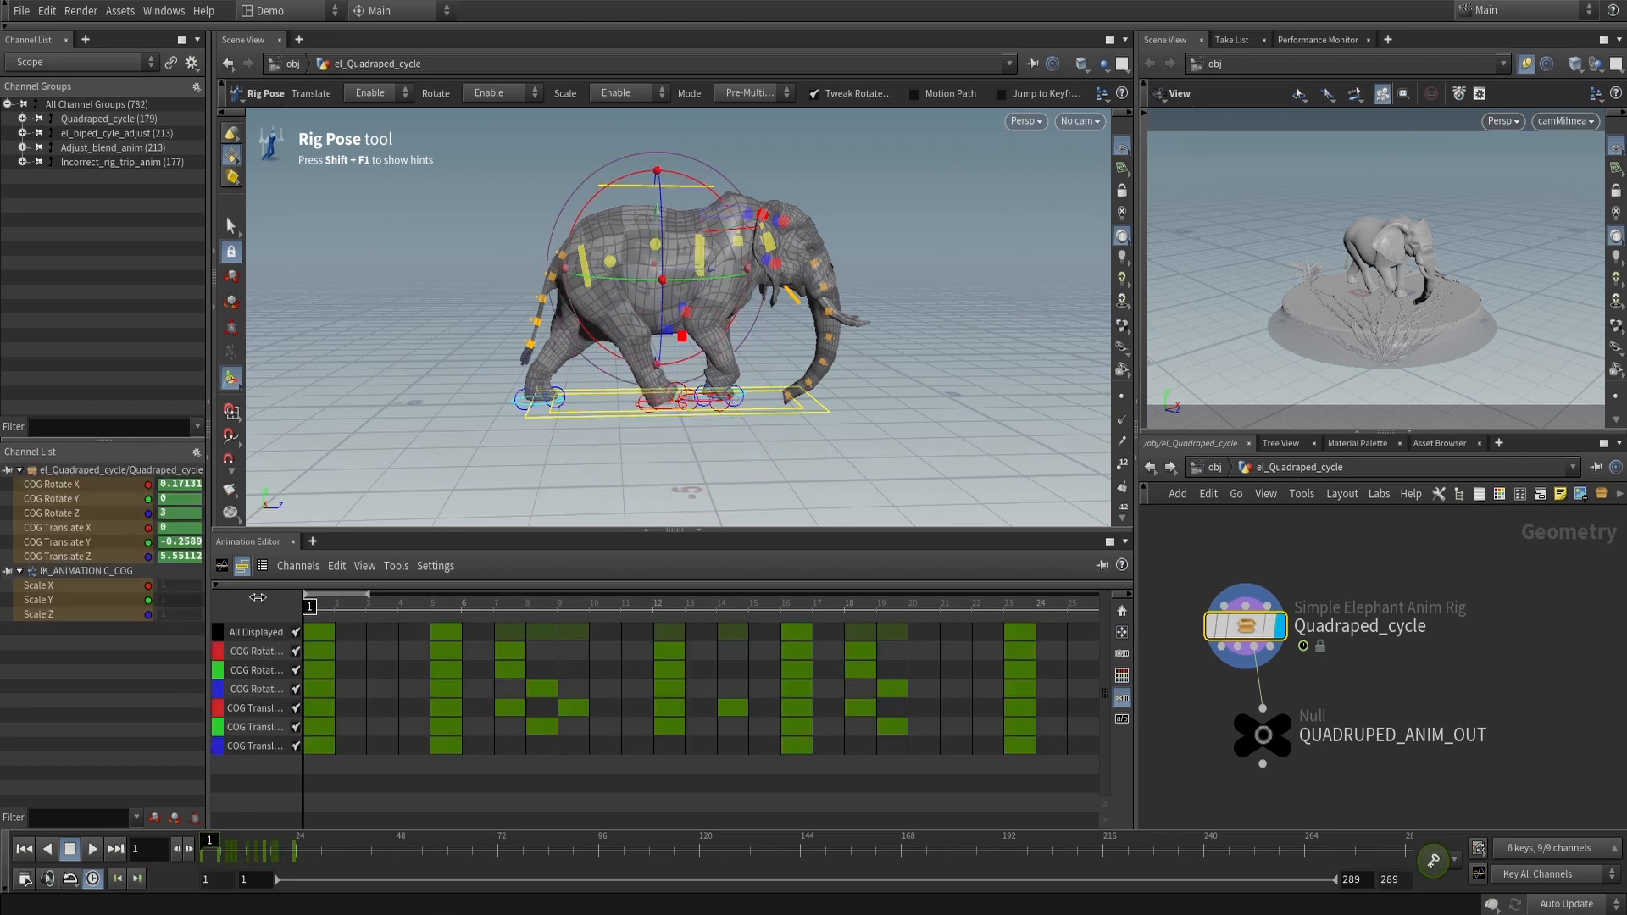
{"action": "left_click", "coordinate": [221, 566]}
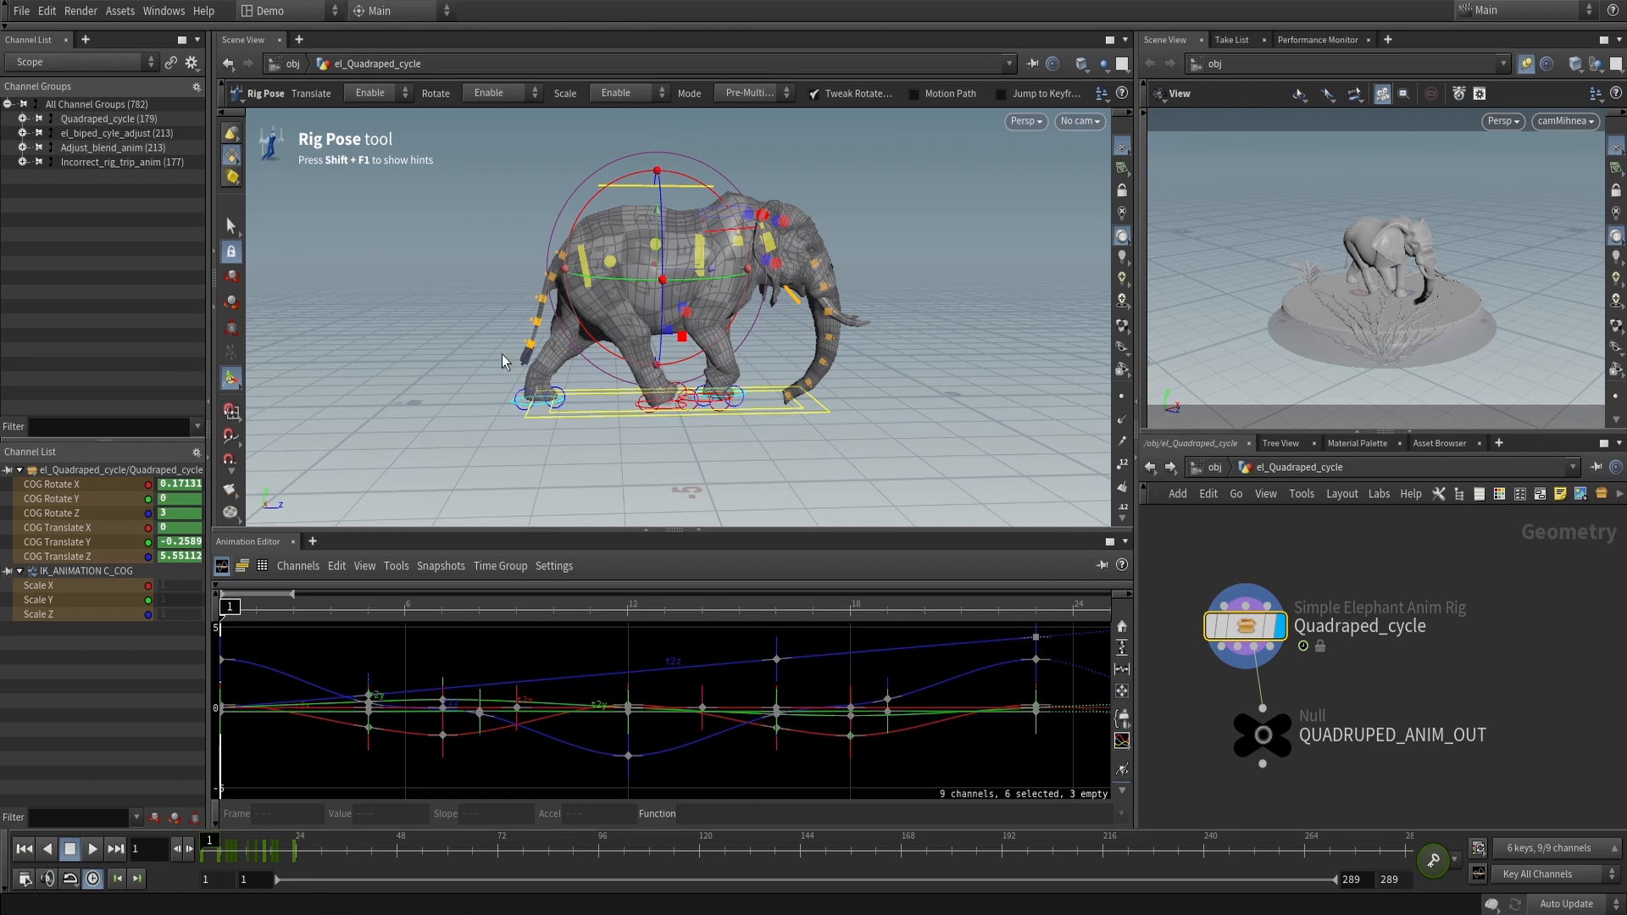
Delete the Quadraped_cycle channel group and recreate it as nested channel groups from the Quadraped_cycle node, collapsing Main2
{"action": "left_click", "coordinate": [71, 120]}
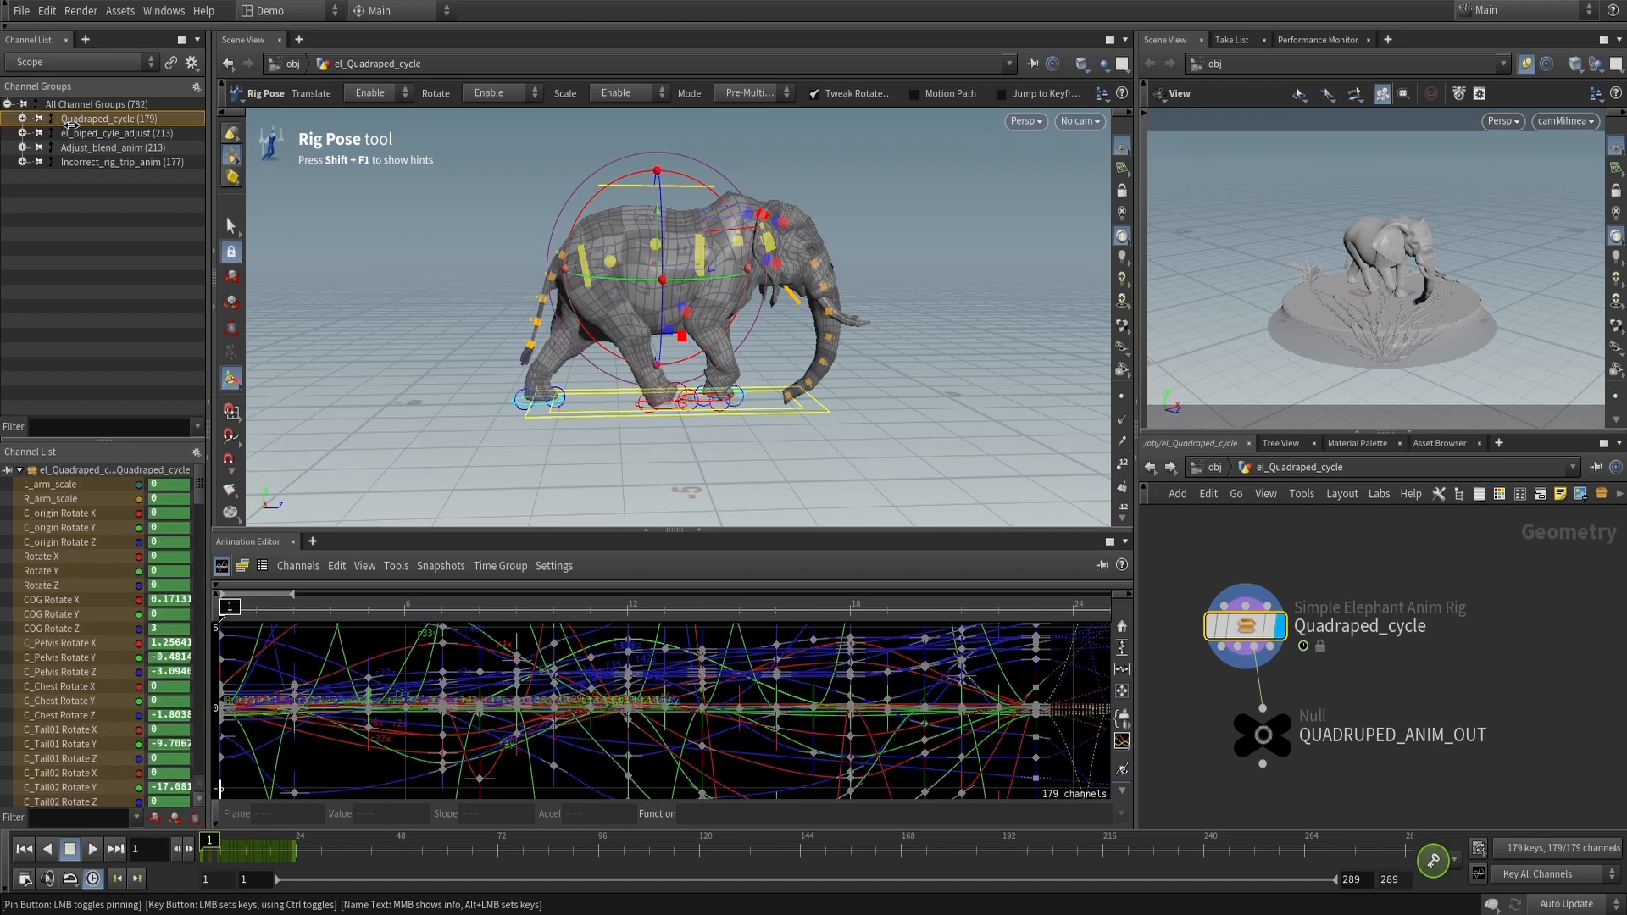
{"action": "key", "text": "Delete"}
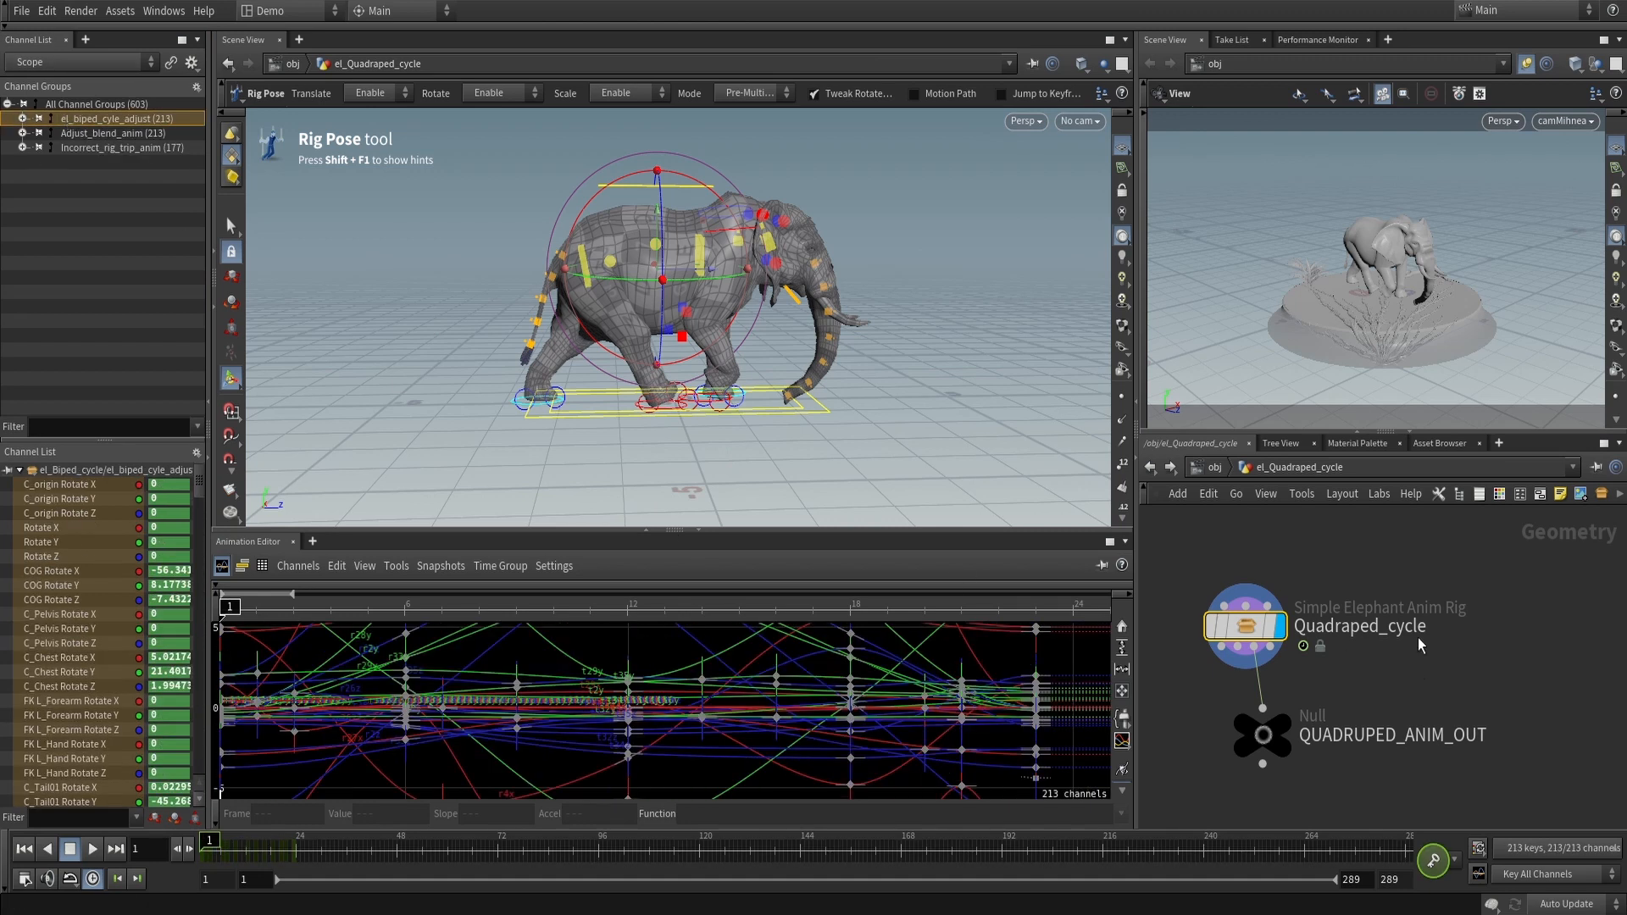
{"action": "right_click", "coordinate": [1250, 631]}
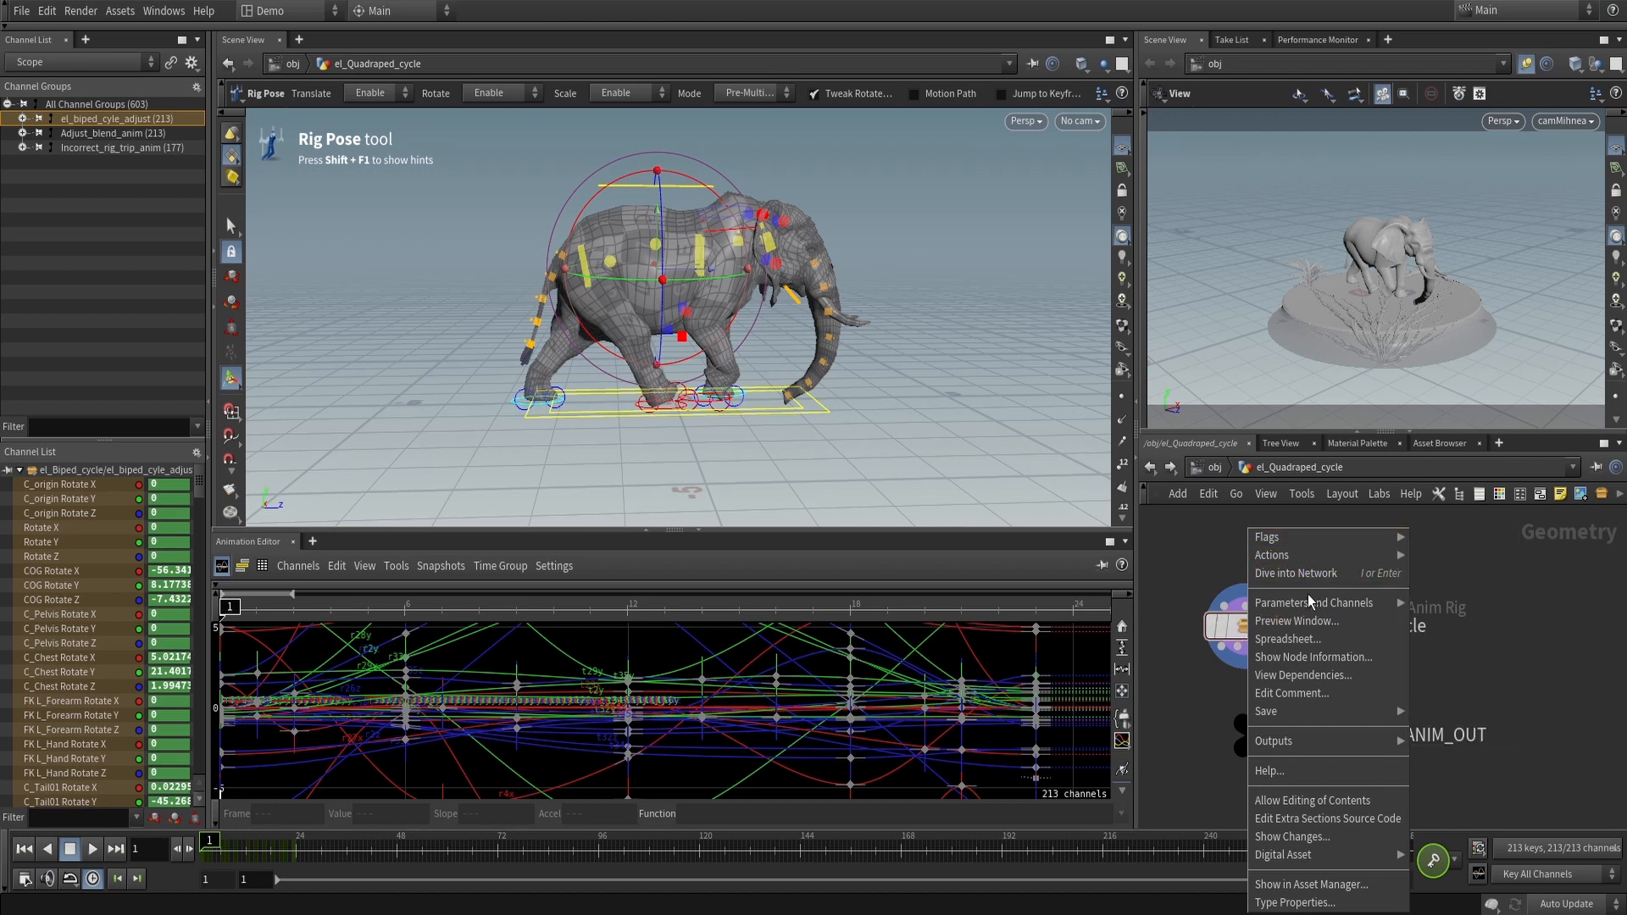
{"action": "mouse_move", "coordinate": [1308, 604]}
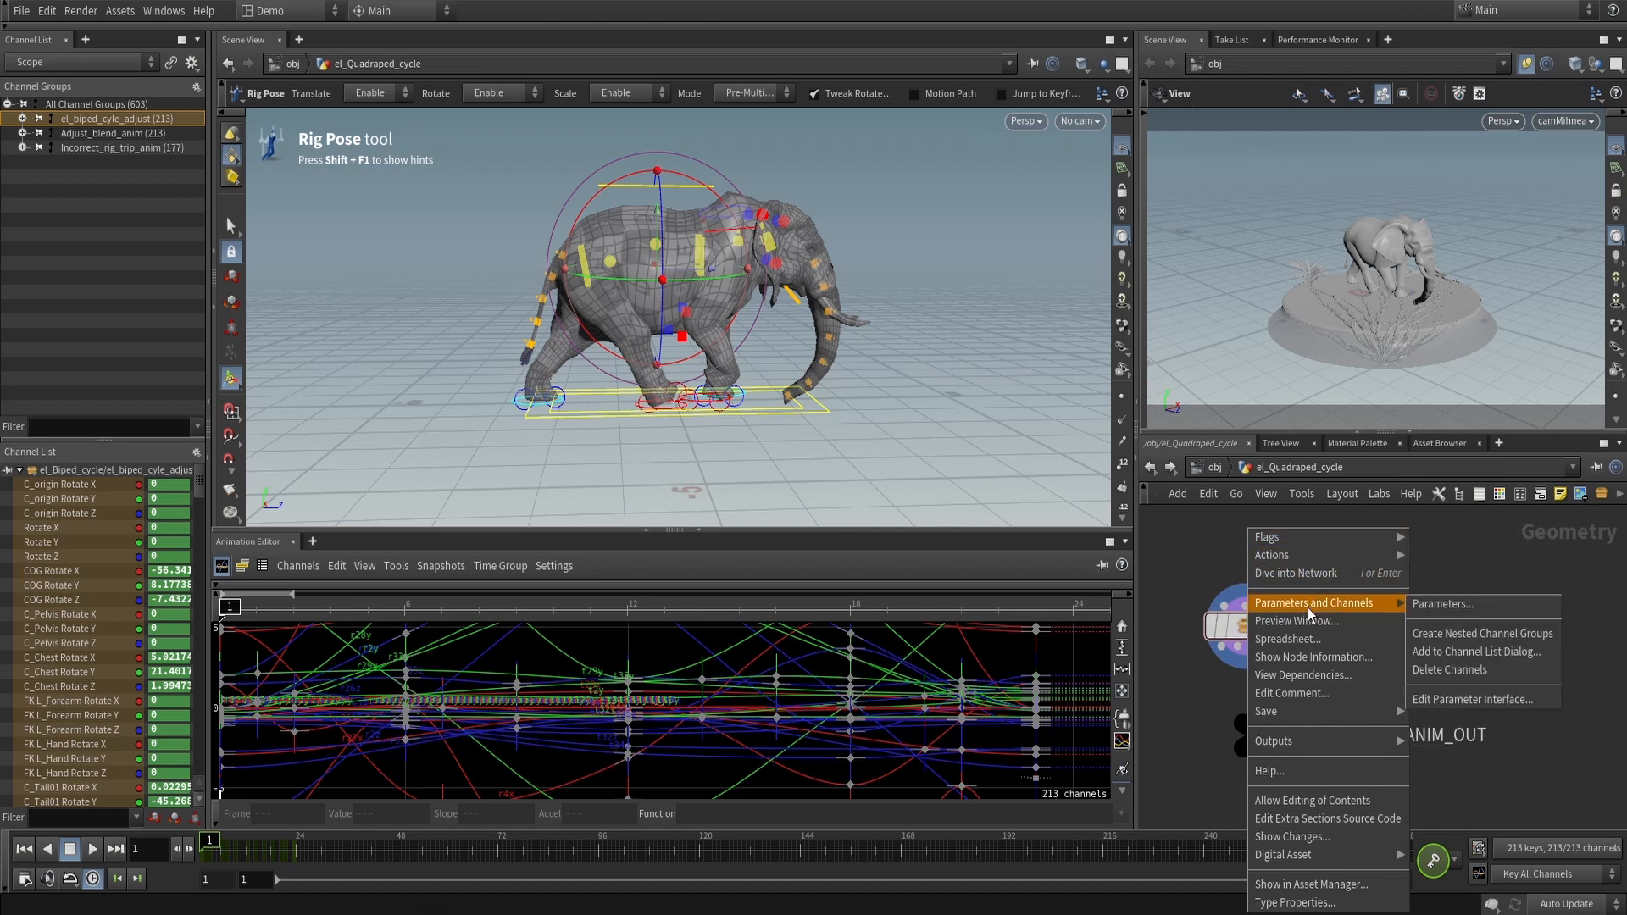
{"action": "left_click", "coordinate": [1517, 639]}
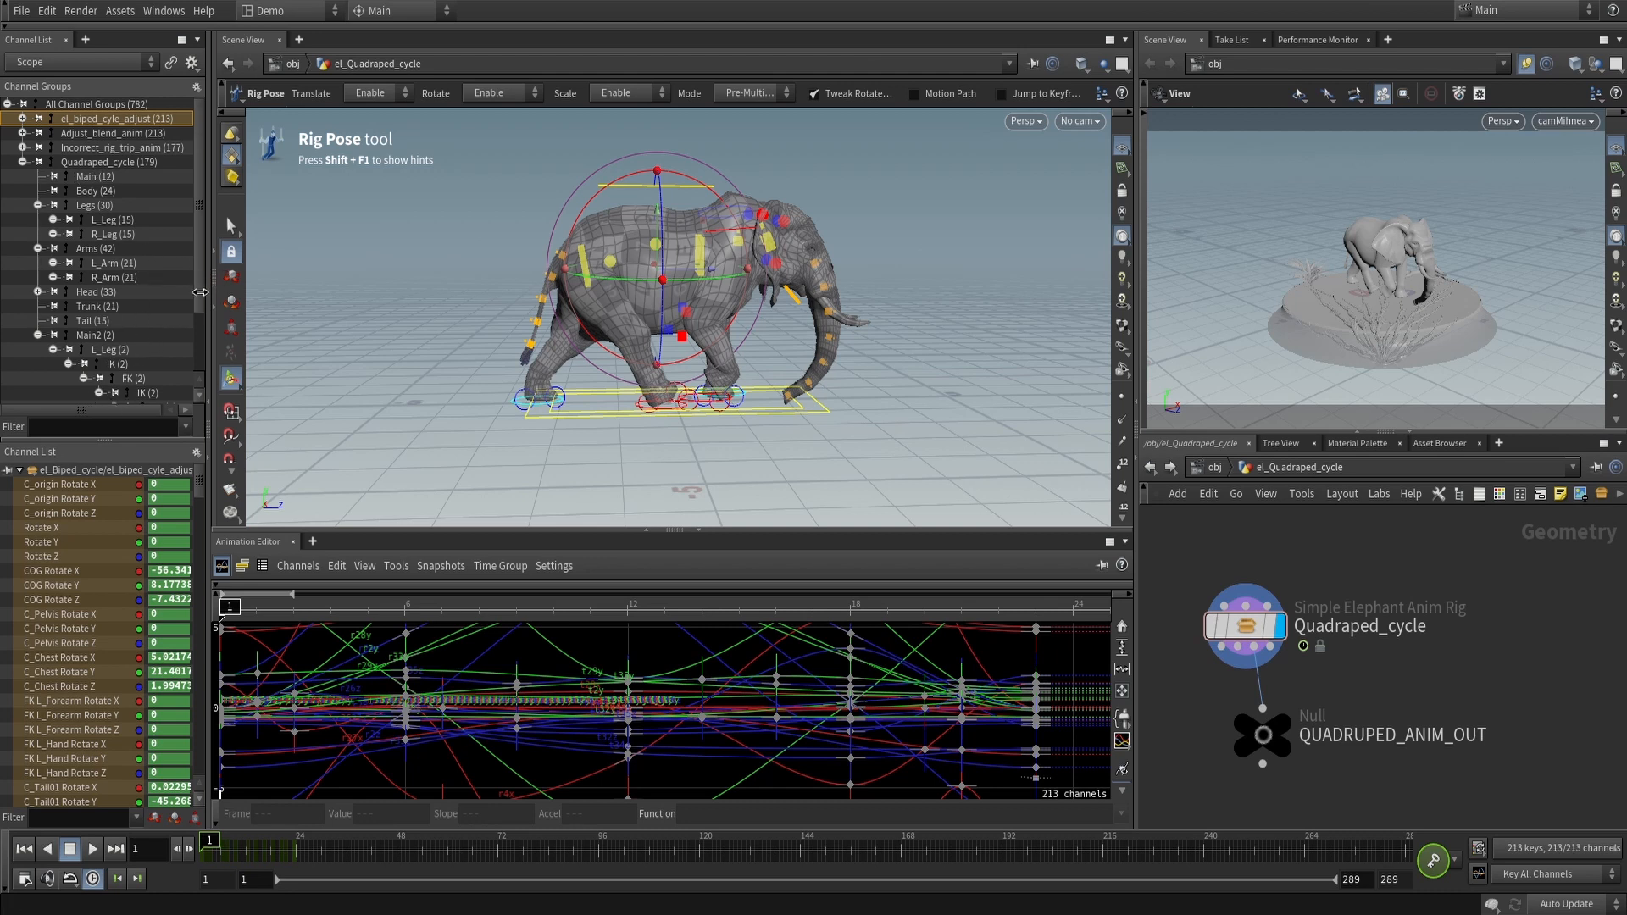
{"action": "left_click", "coordinate": [37, 336]}
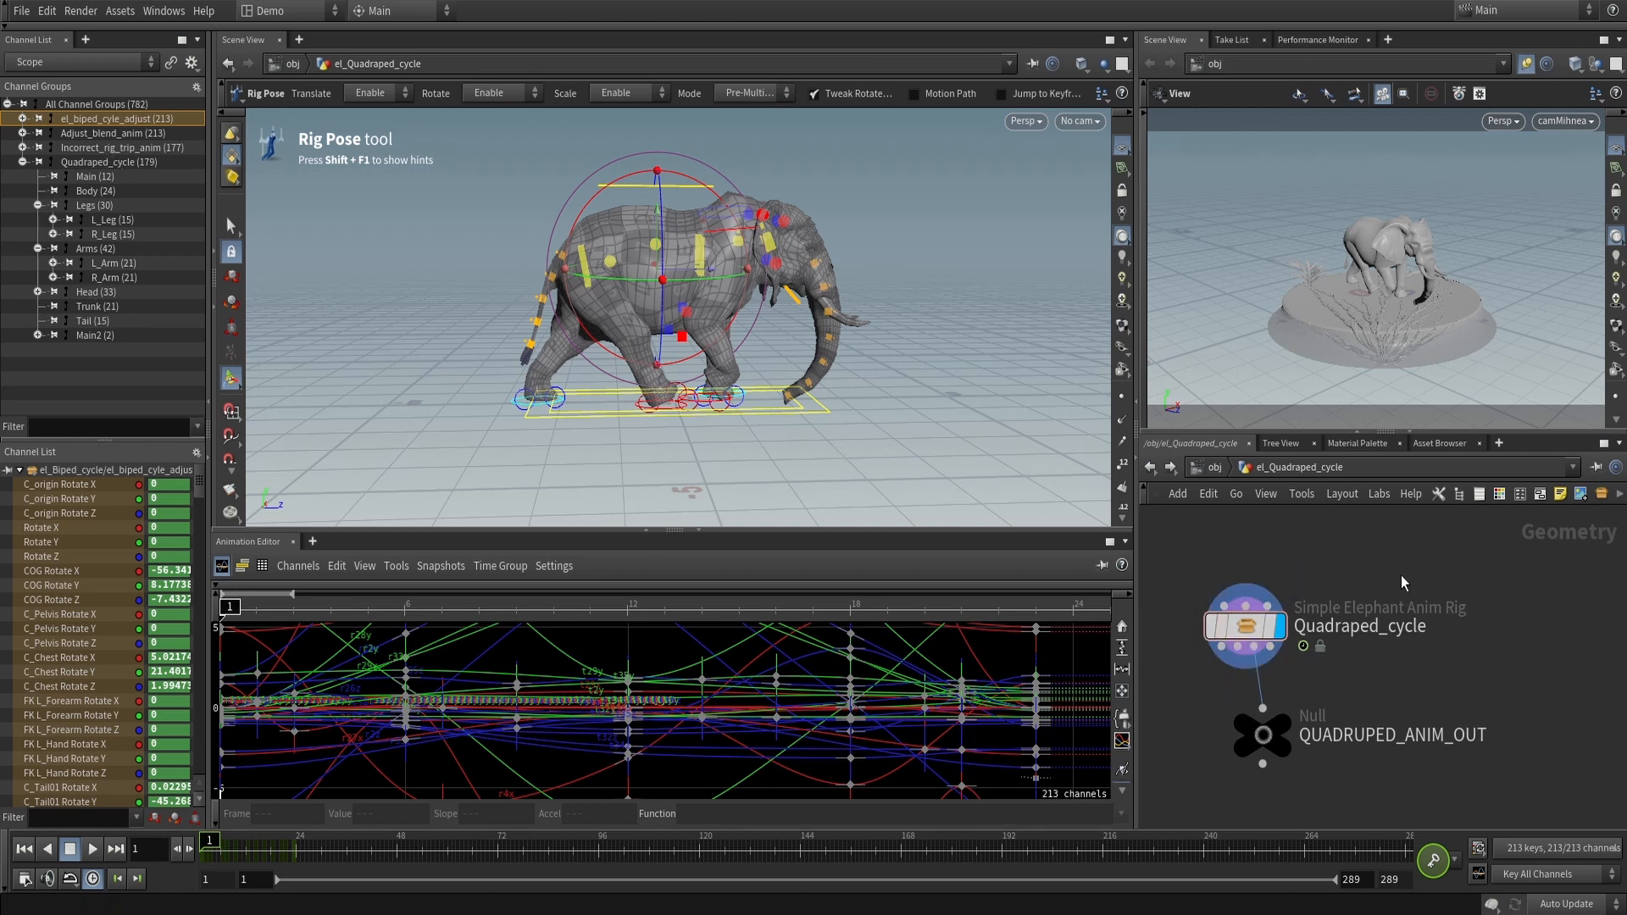
Examine how the Quadraped_cycle node's parameters are grouped, and hide them again
{"action": "key", "text": "p"}
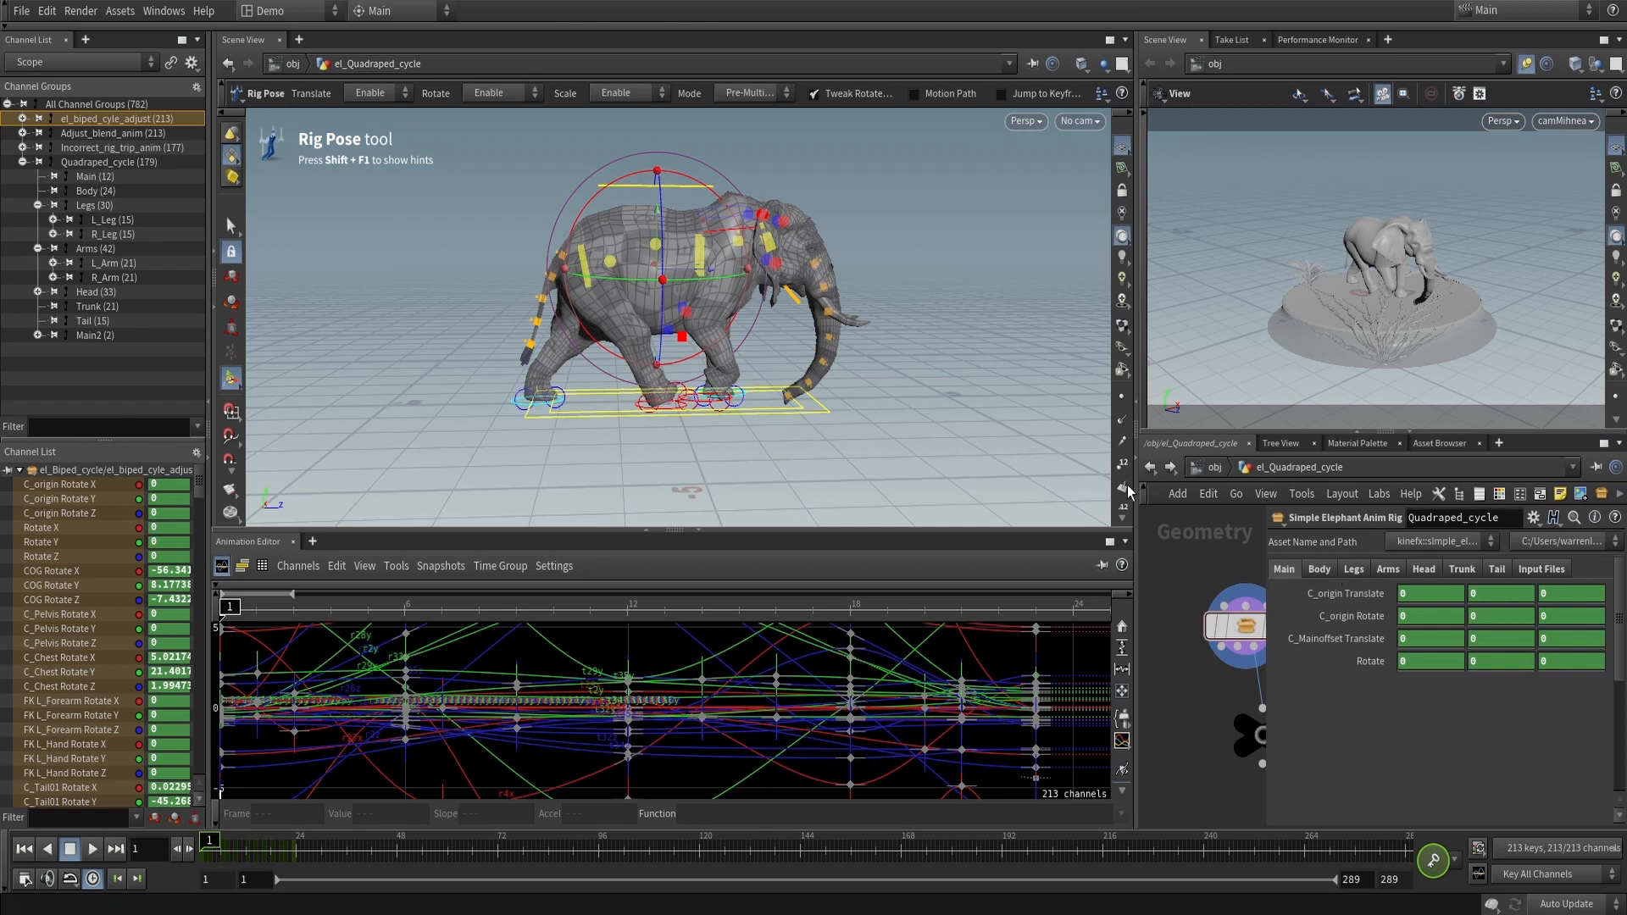
{"action": "mouse_move", "coordinate": [1322, 731]}
{"action": "key", "text": "p"}
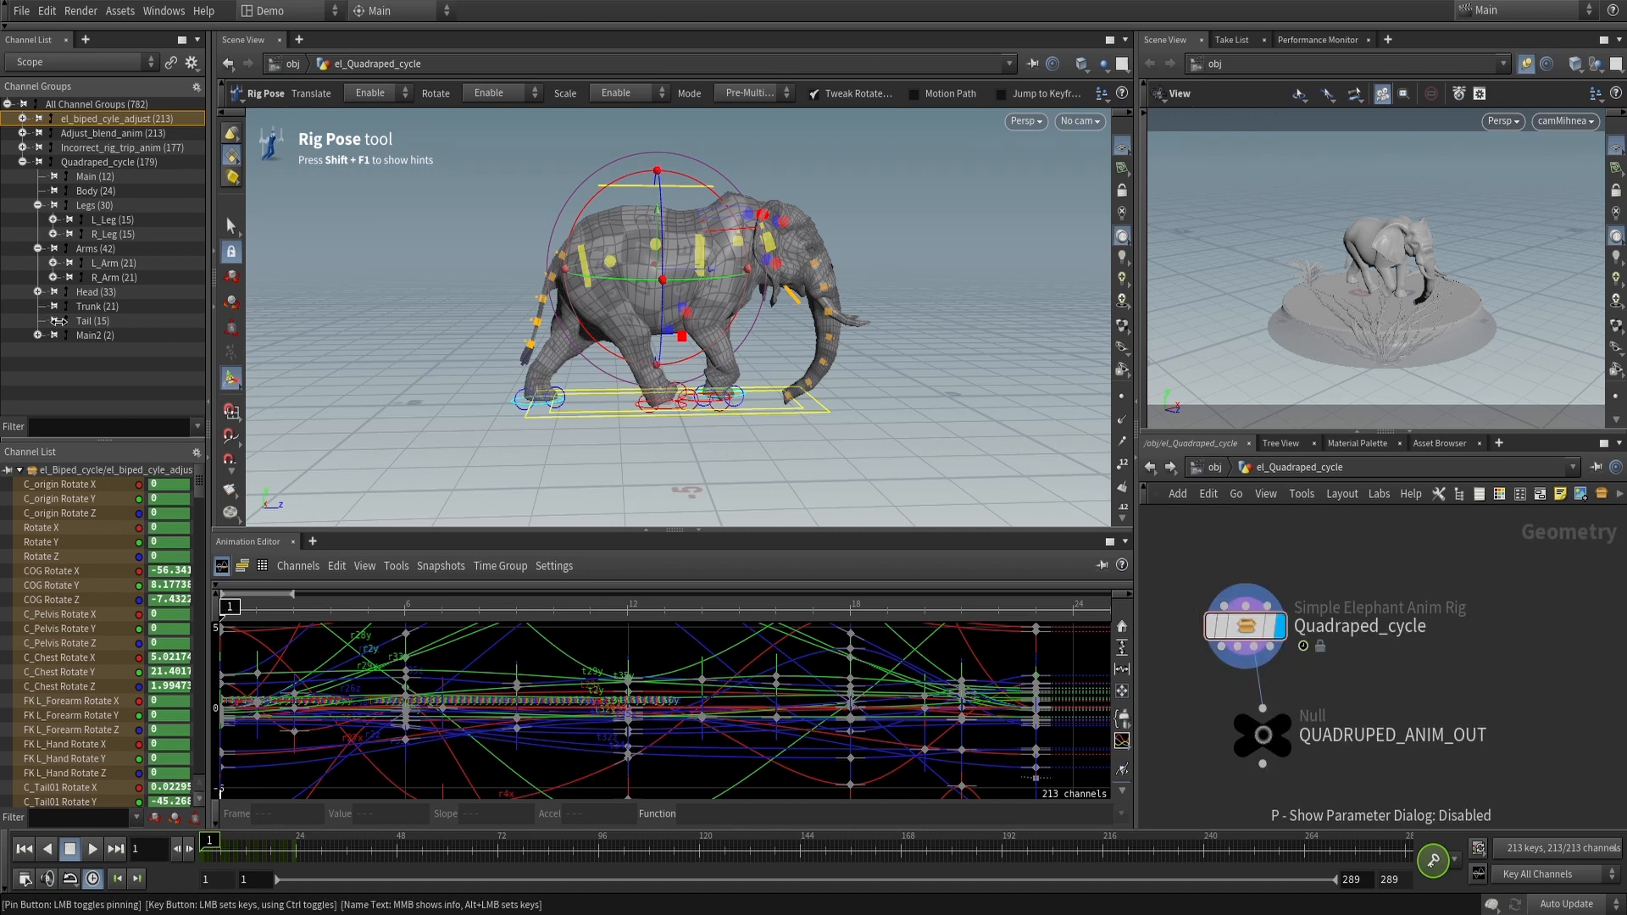
Scope every channel of the Quadraped_cycle group and frame all its curves in the Animation Editor
{"action": "left_click", "coordinate": [83, 163]}
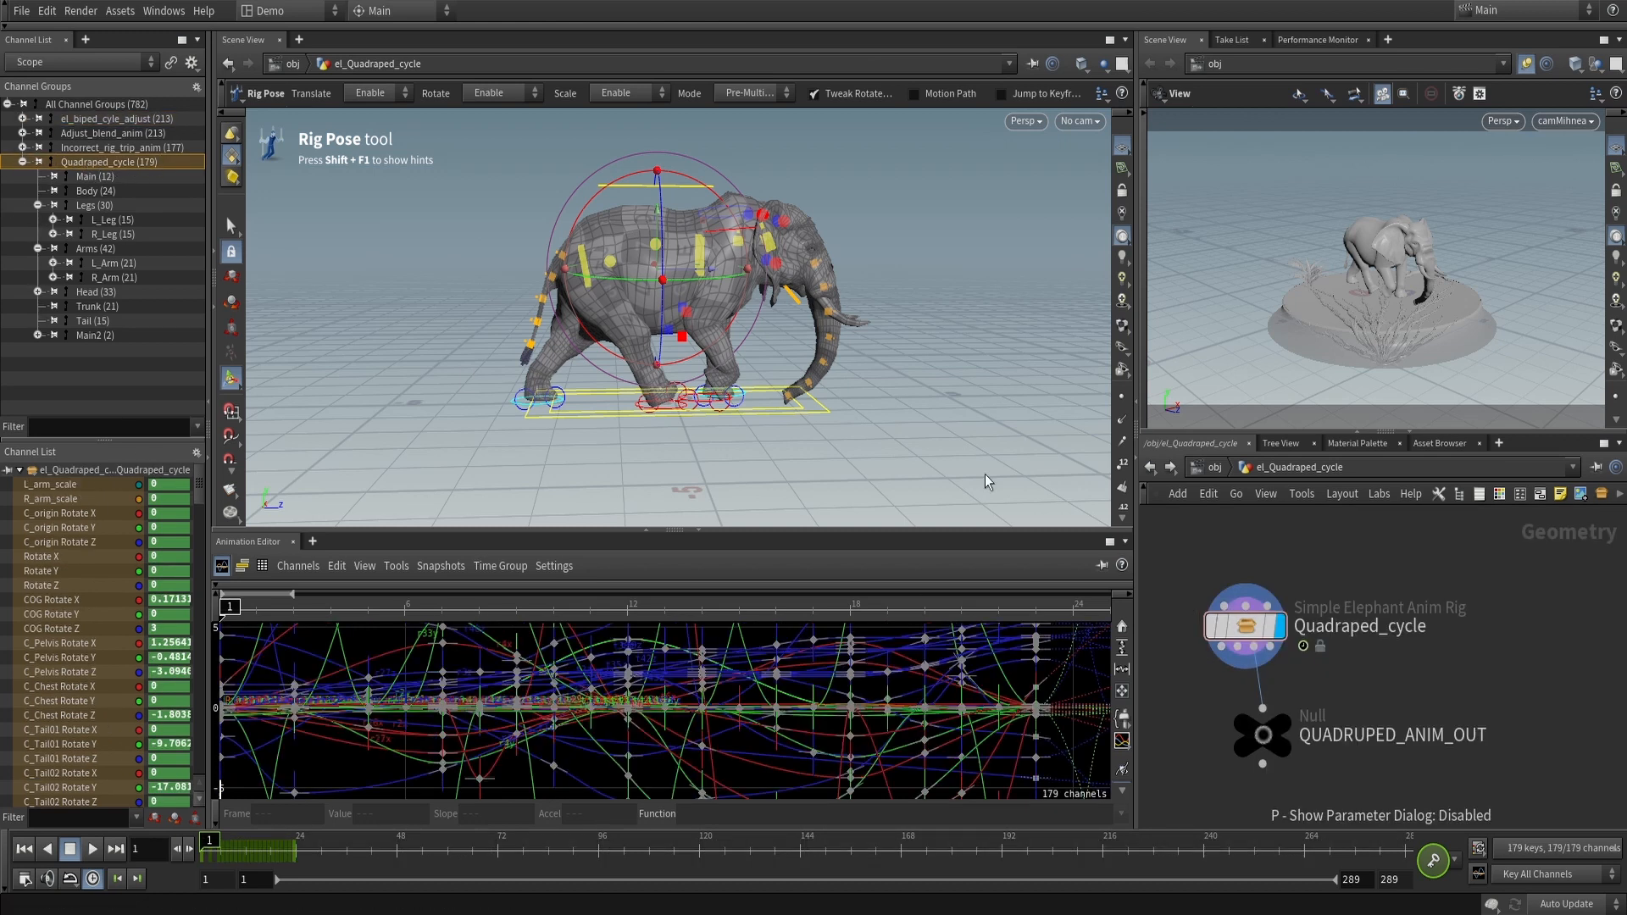
{"action": "scroll", "coordinate": [795, 716], "scroll_direction": "down", "scroll_amount": 3}
{"action": "key", "text": "h"}
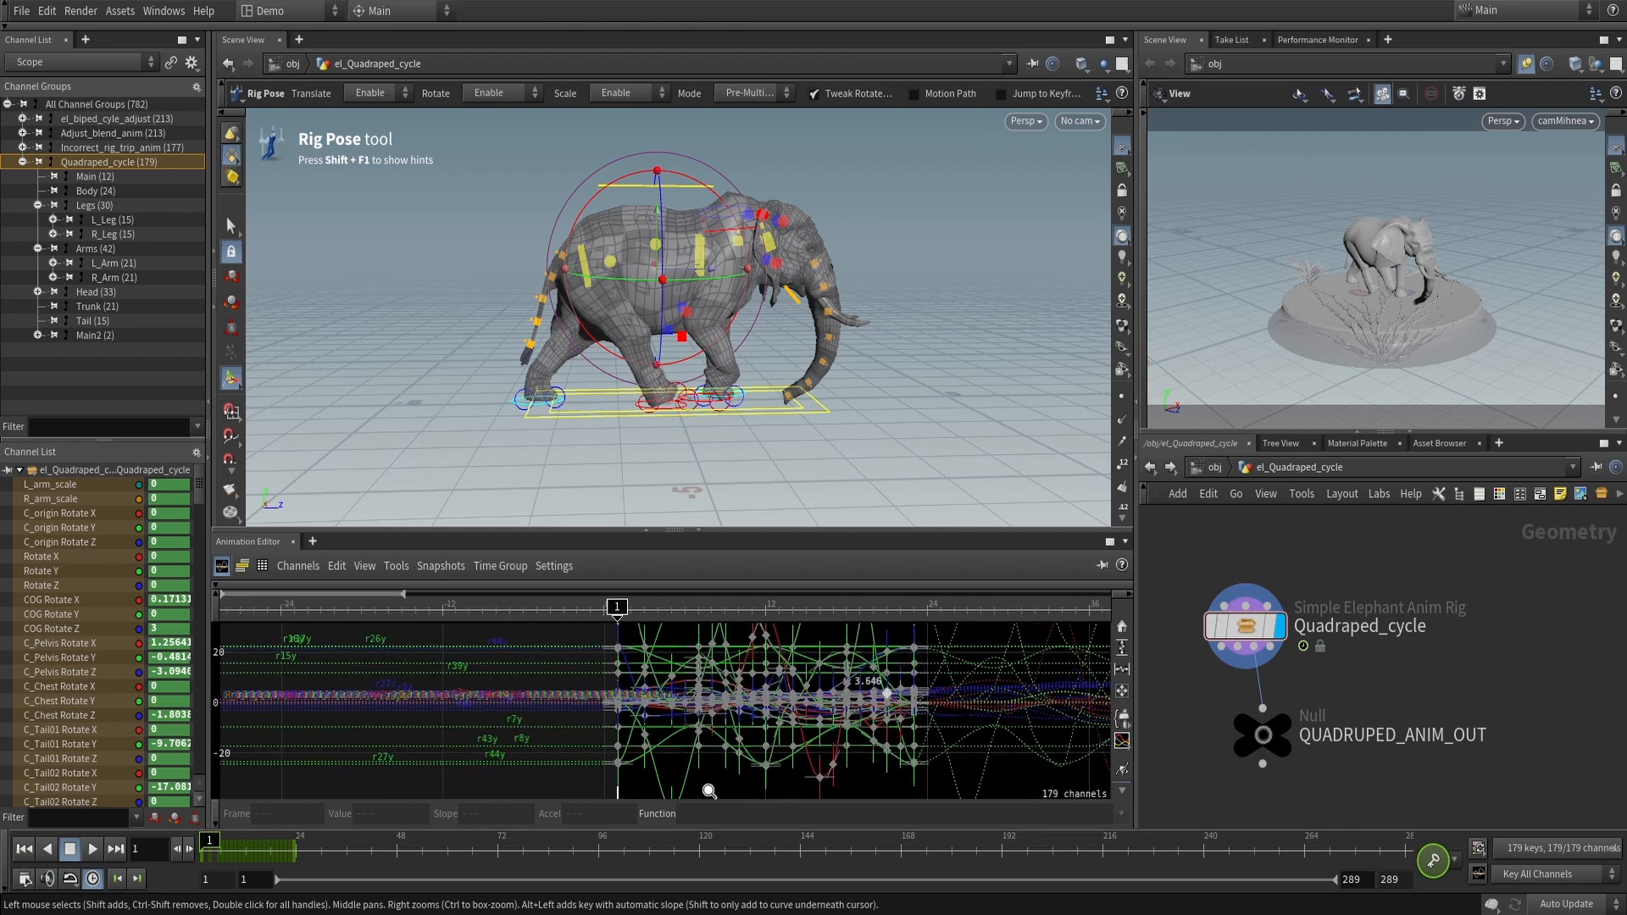
Remove the Quadraped_cycle group's keys at frame 1 and pin the whole group
{"action": "right_click_drag", "start_coordinate": [963, 649], "coordinate": [796, 744]}
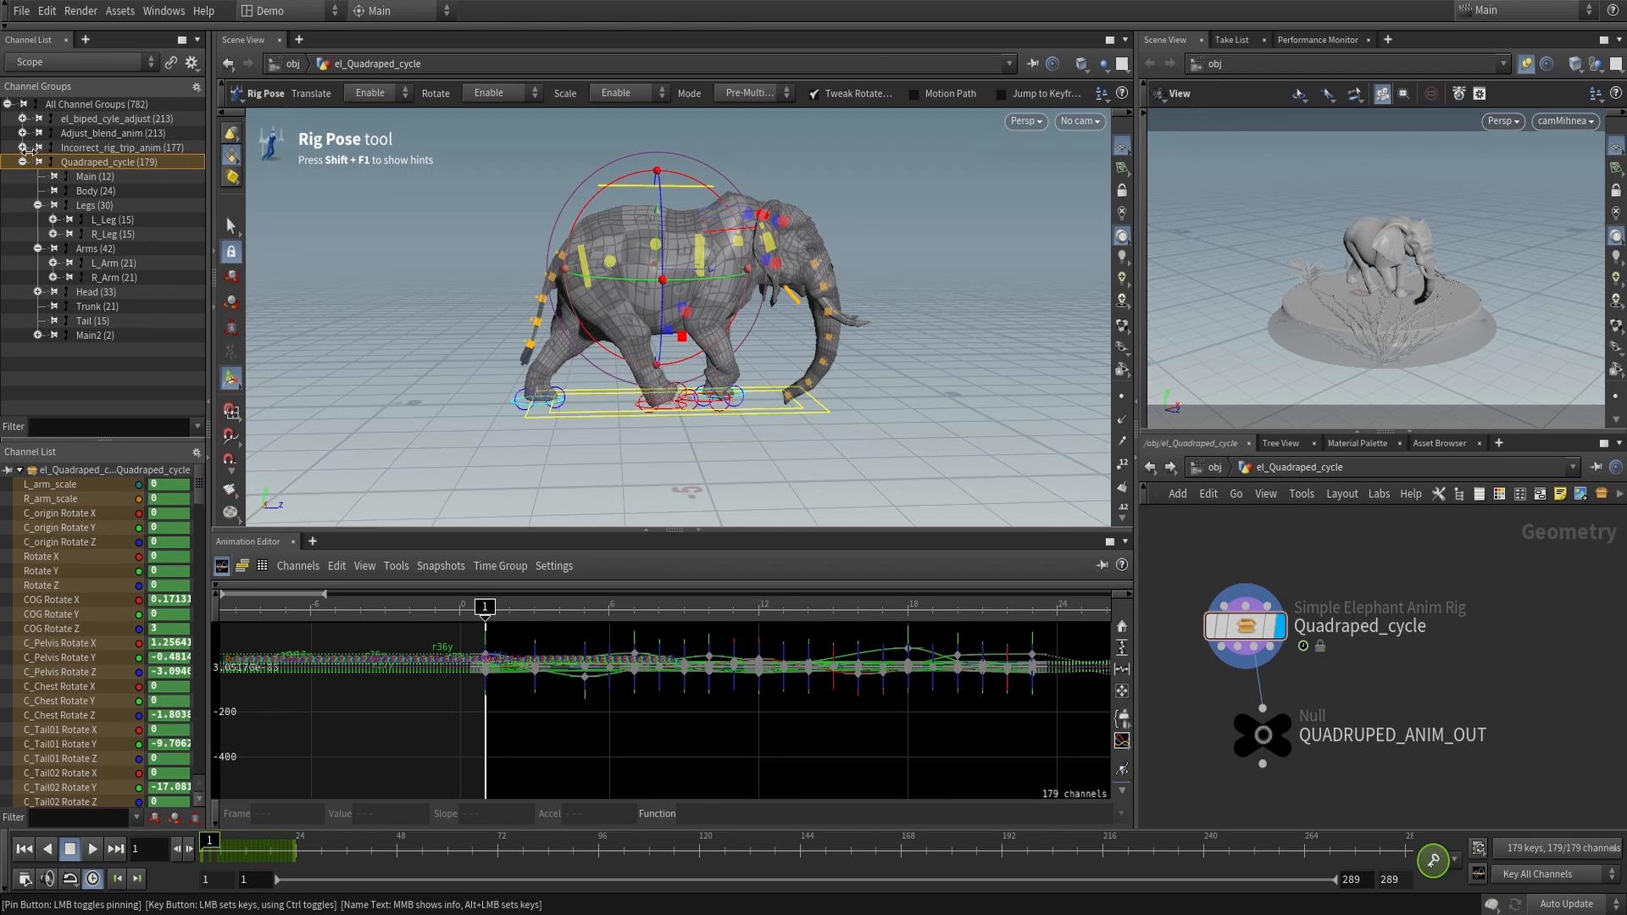
{"action": "left_click", "coordinate": [42, 163], "text": "ctrl"}
{"action": "left_click", "coordinate": [38, 162]}
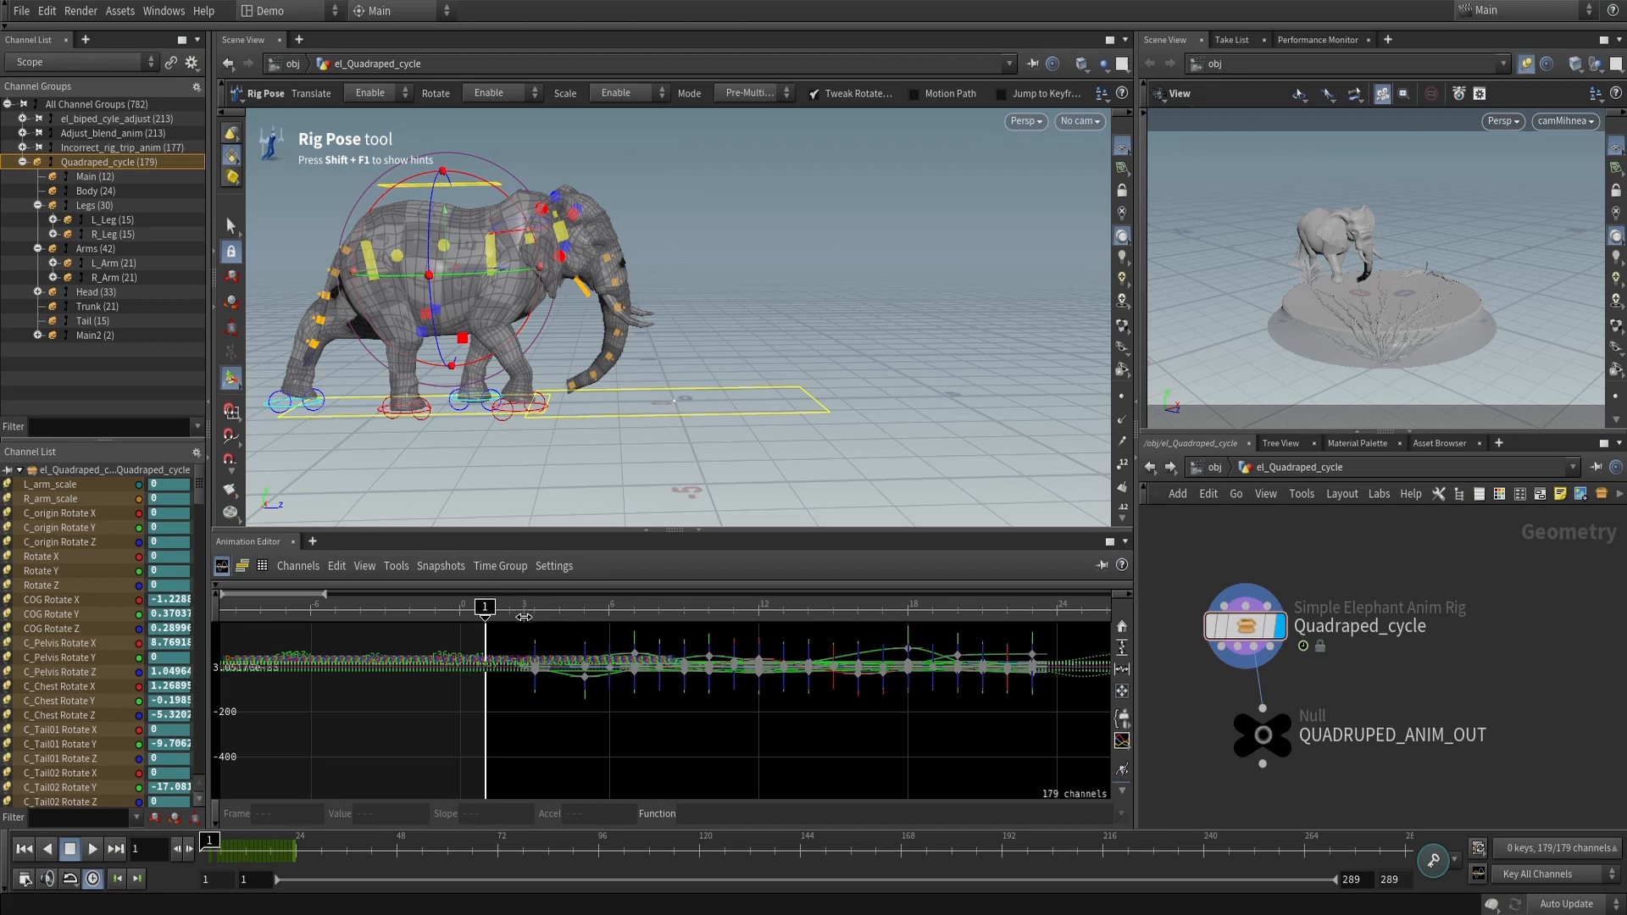
Key all Quadraped_cycle channels at frame 4, undo that keying, and unpin the group without renaming it
{"action": "left_click_drag", "start_coordinate": [484, 607], "coordinate": [559, 607]}
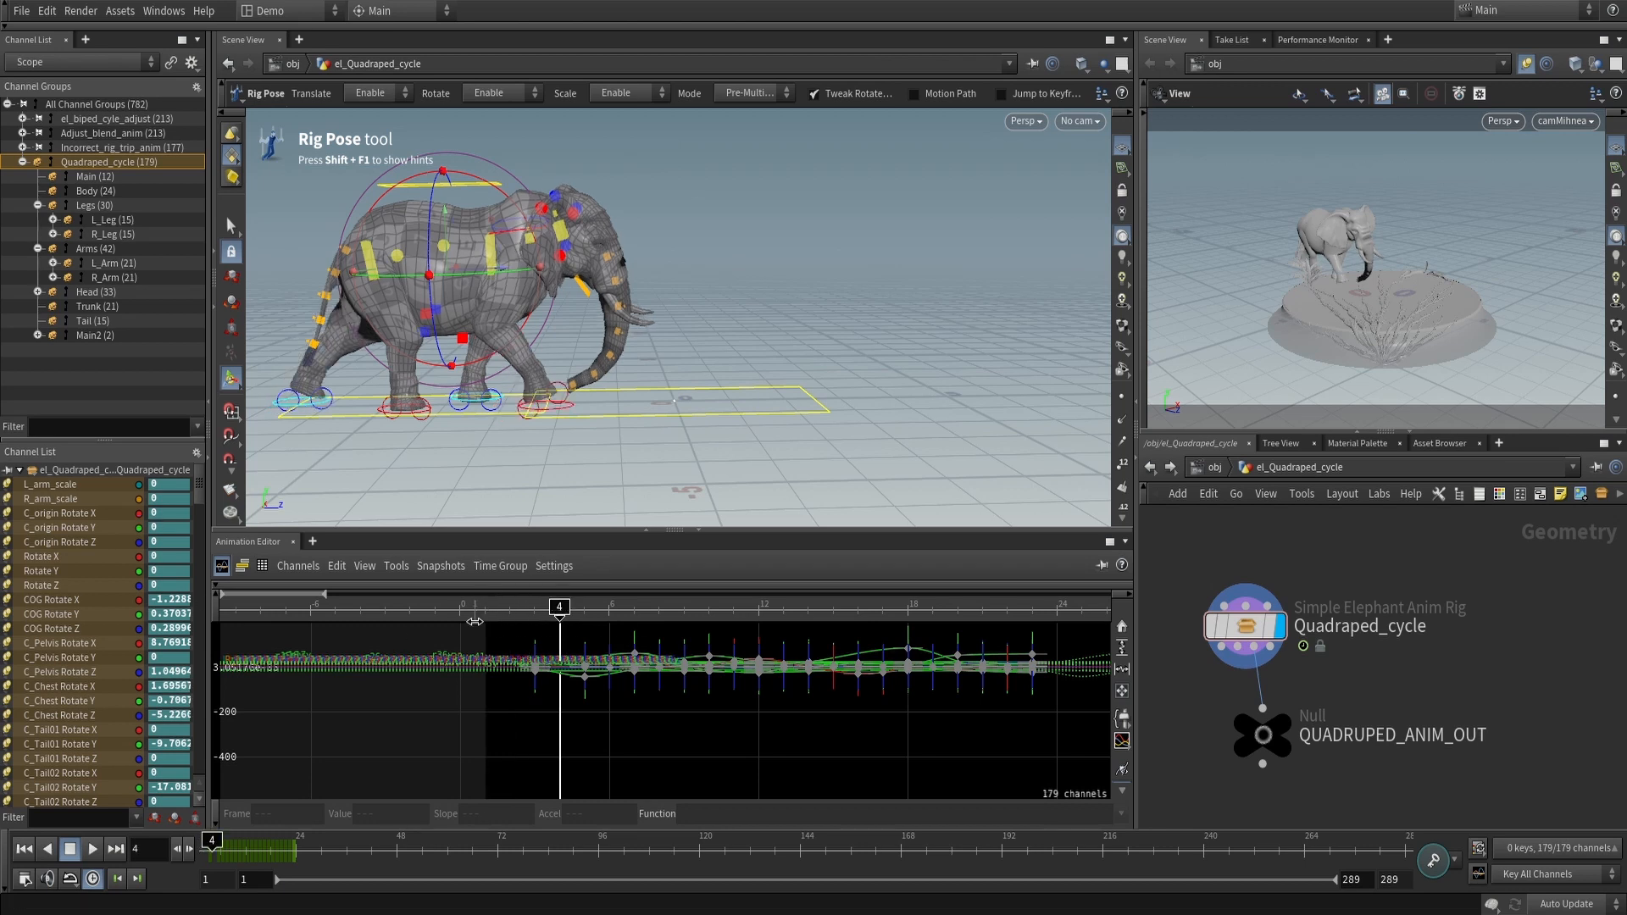
{"action": "key", "text": "k"}
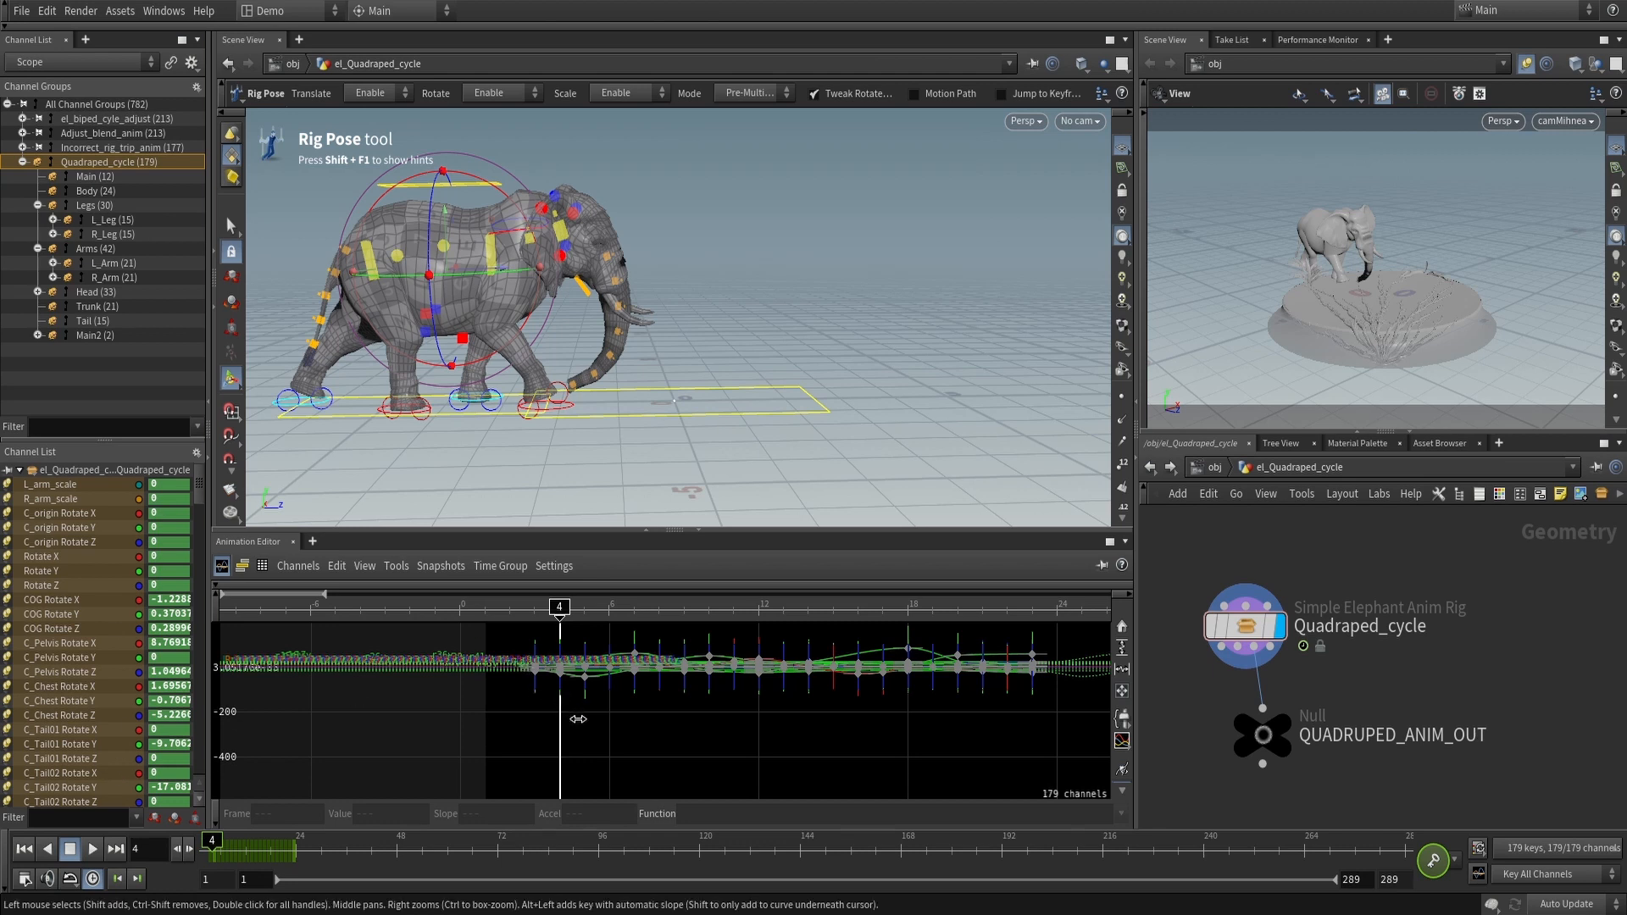
{"action": "key", "text": "ctrl+z"}
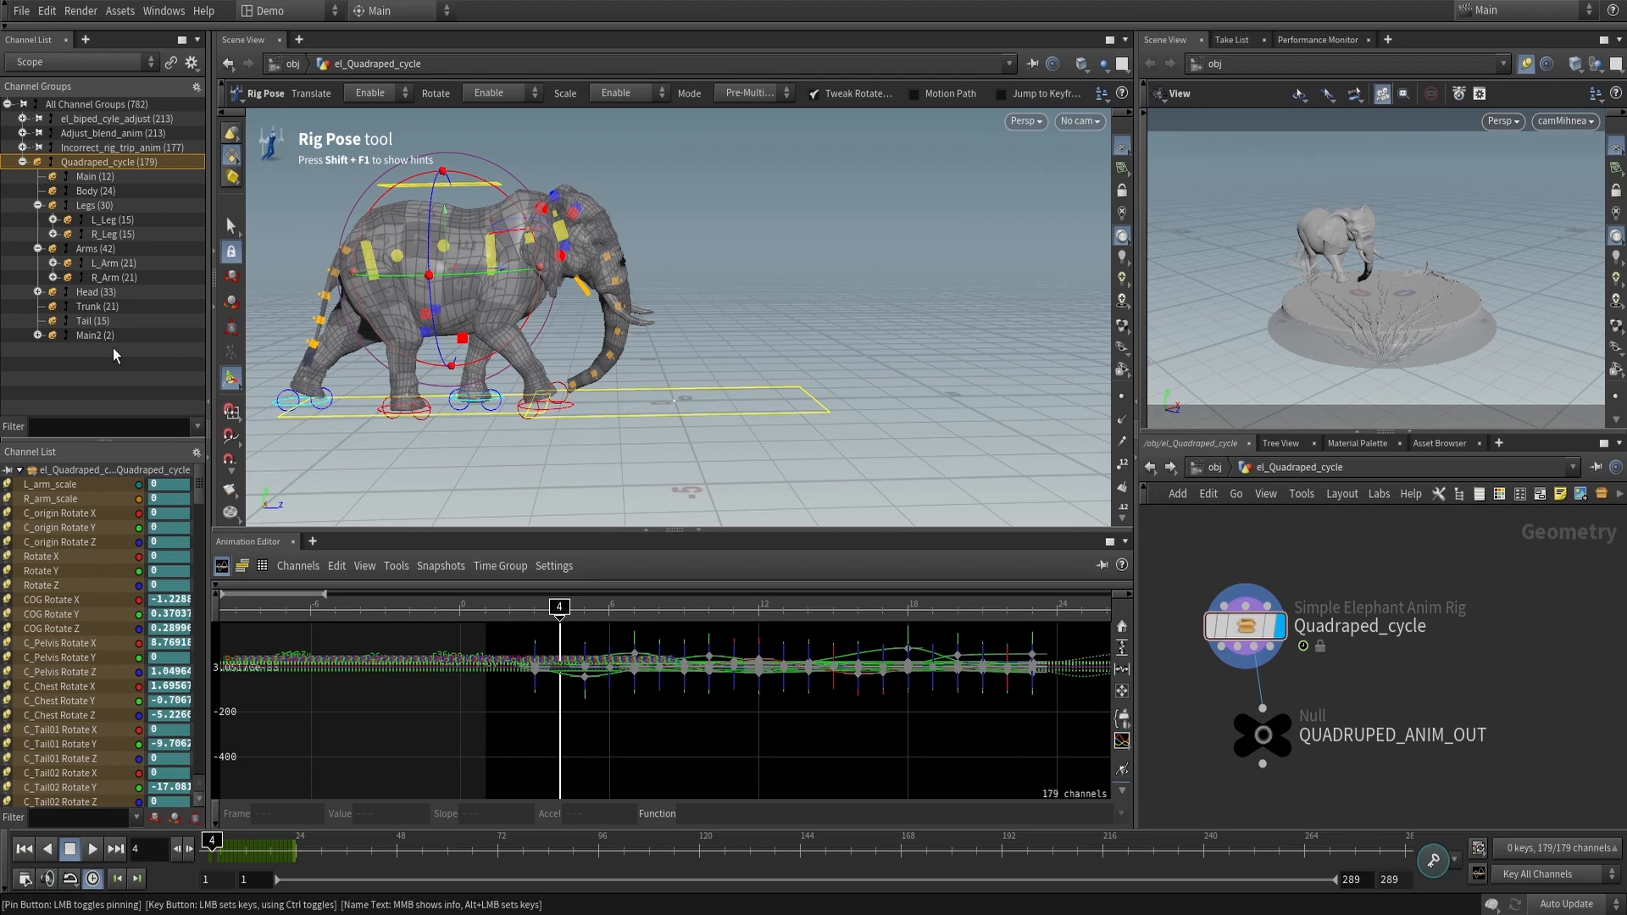
{"action": "left_click", "coordinate": [37, 166]}
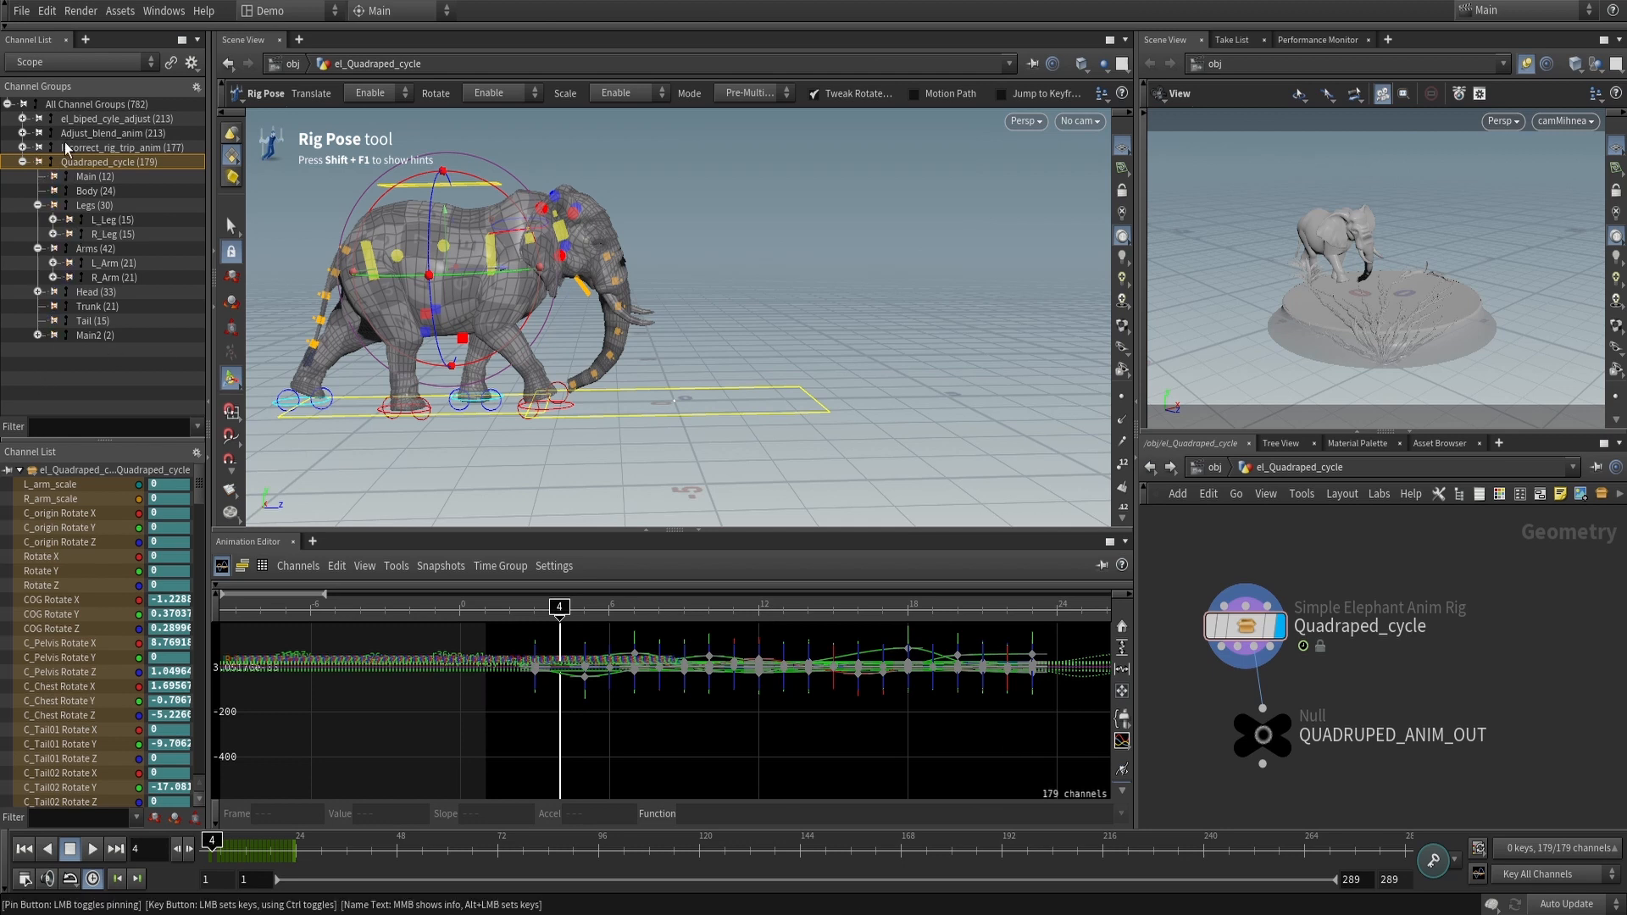
{"action": "double_click", "coordinate": [122, 162]}
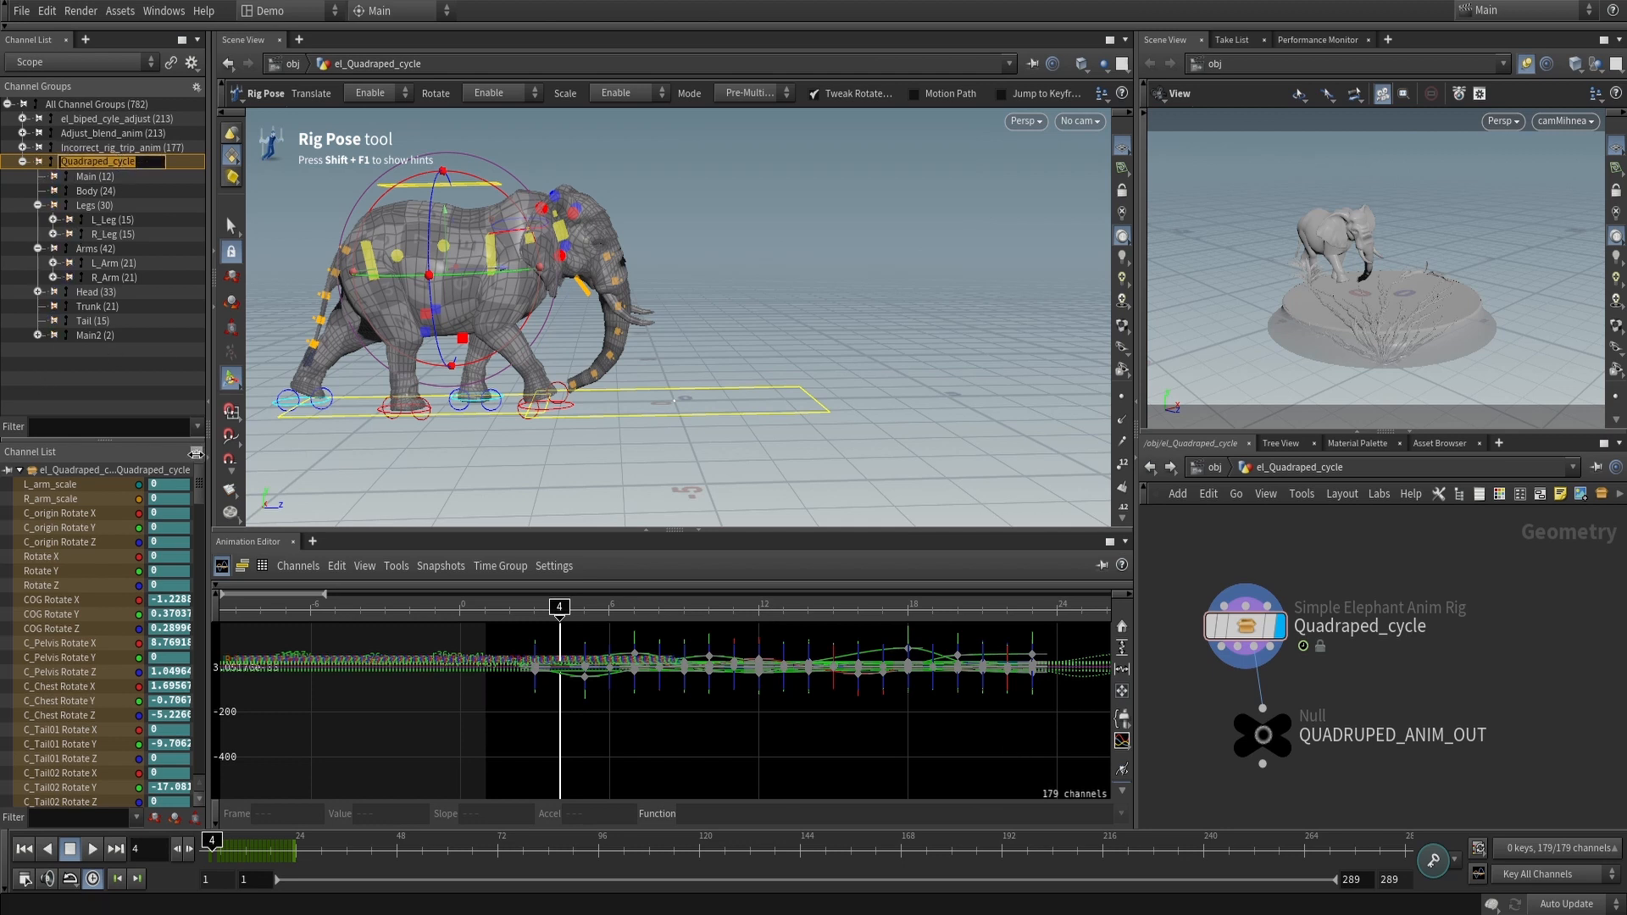
{"action": "key", "text": "Return"}
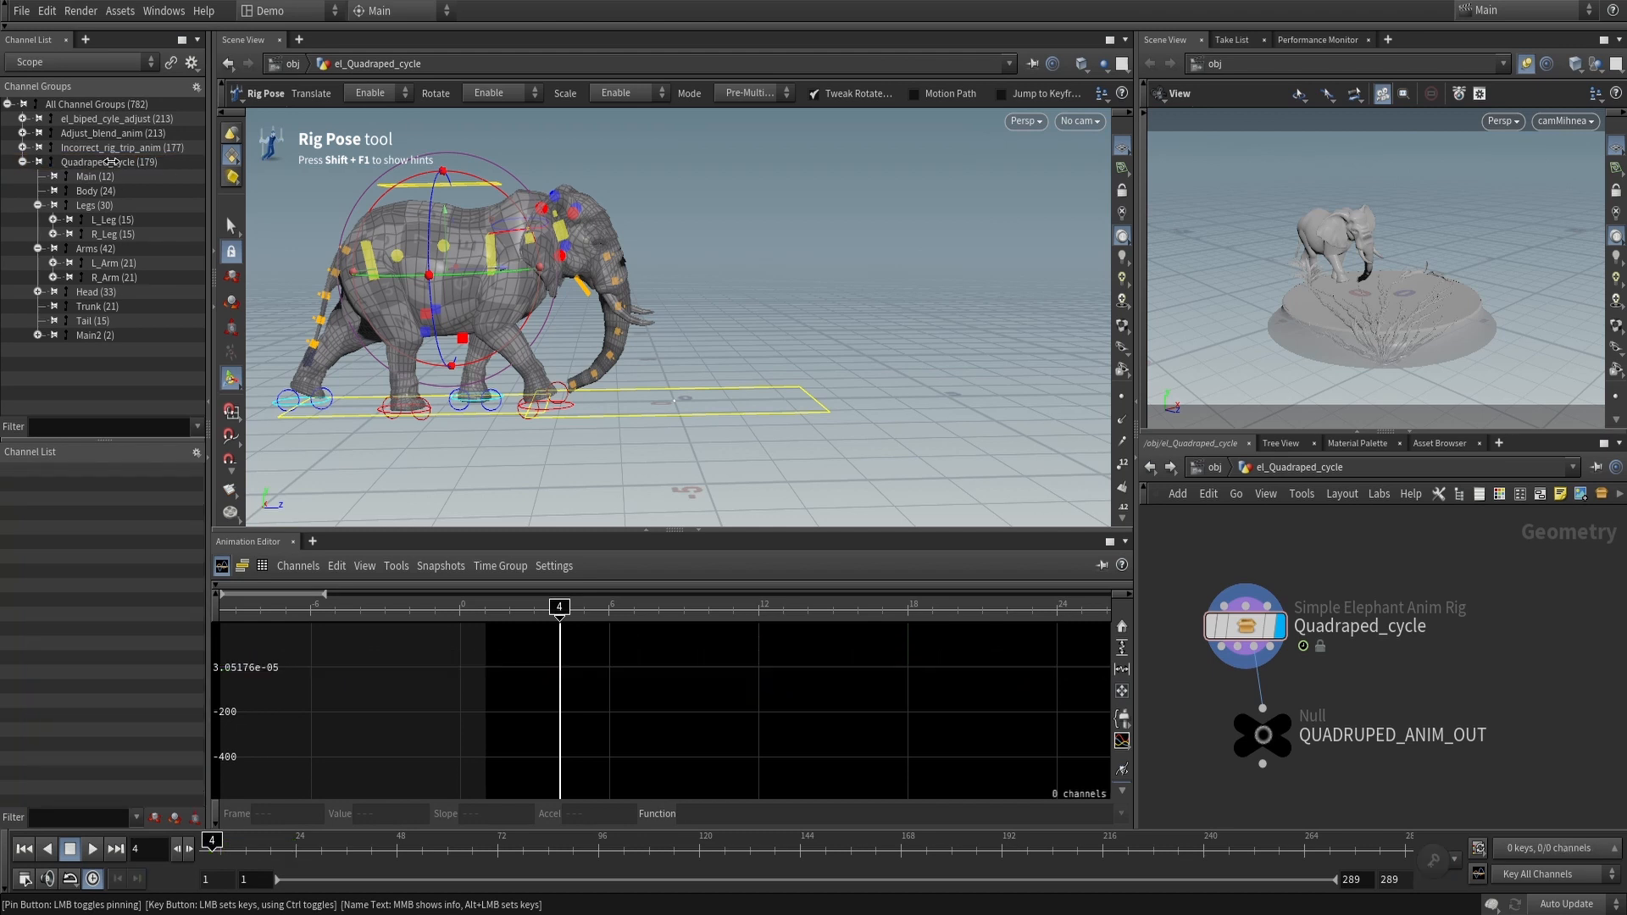
Examine the Before and After extrapolation properties of all Quadraped_cycle channels and accept them without edits
{"action": "left_click", "coordinate": [195, 455]}
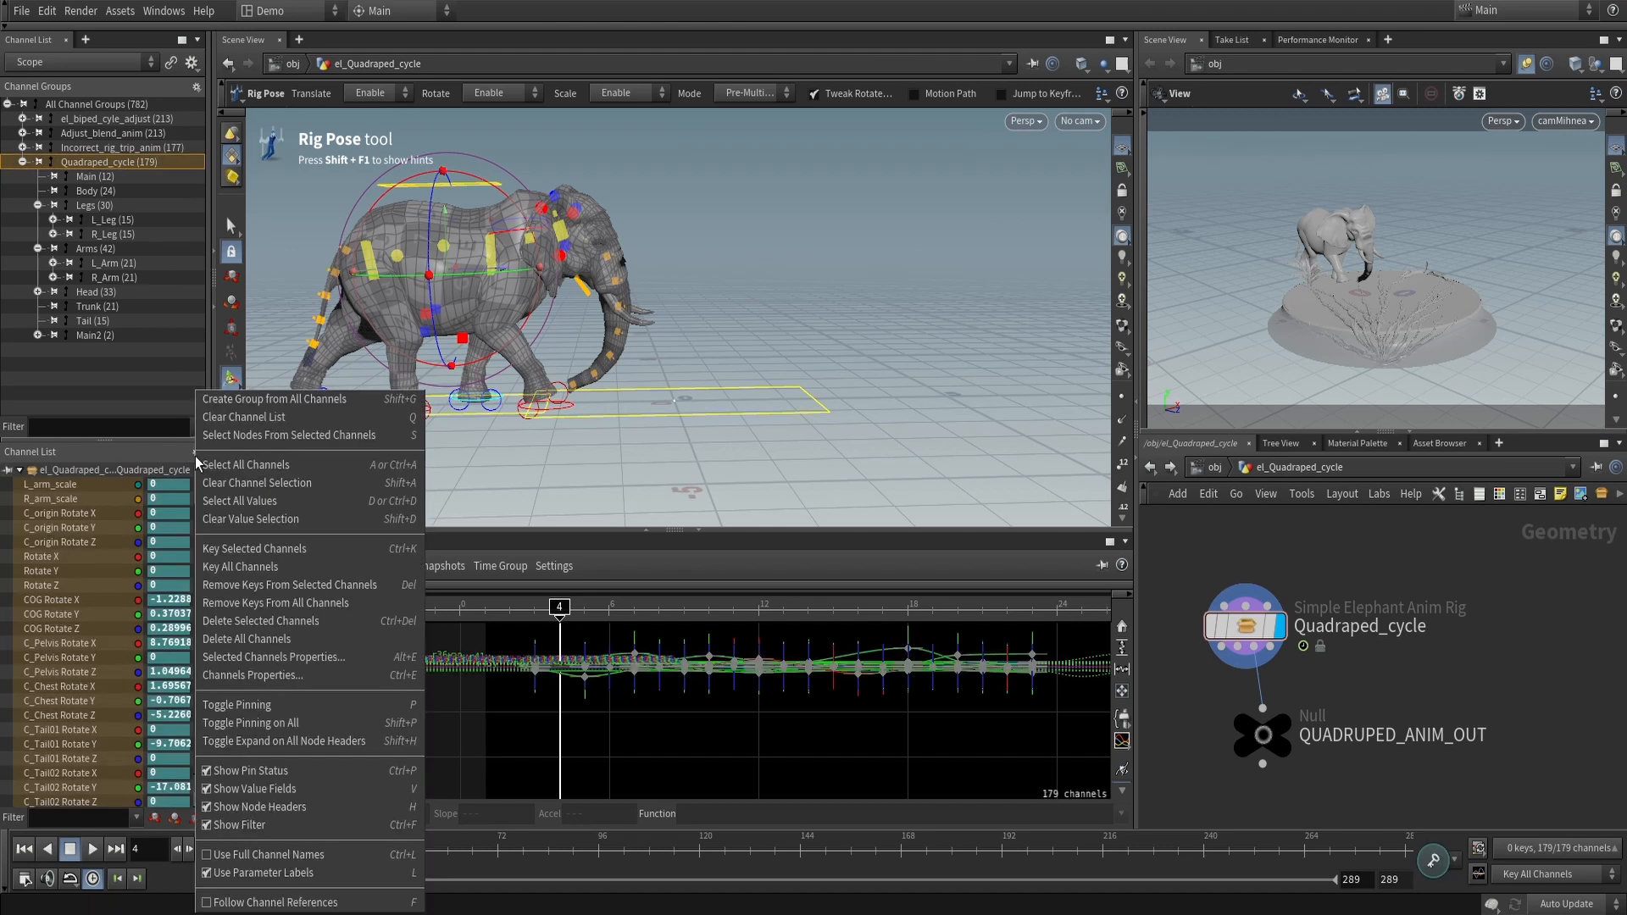
{"action": "left_click", "coordinate": [288, 675]}
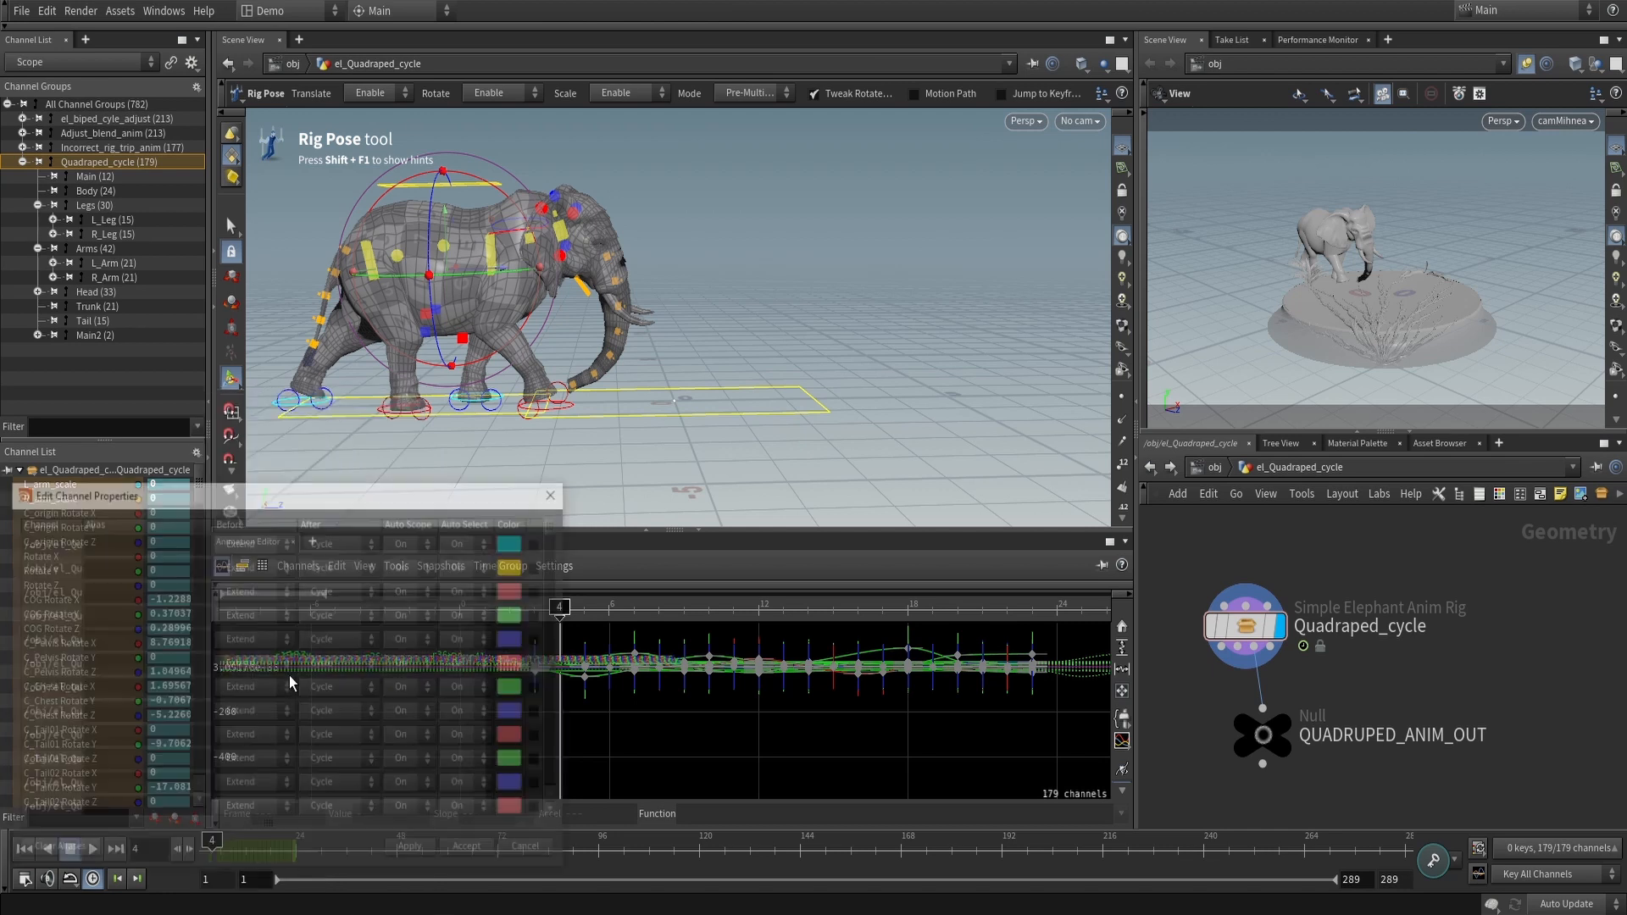
{"action": "left_click_drag", "start_coordinate": [328, 495], "coordinate": [861, 82]}
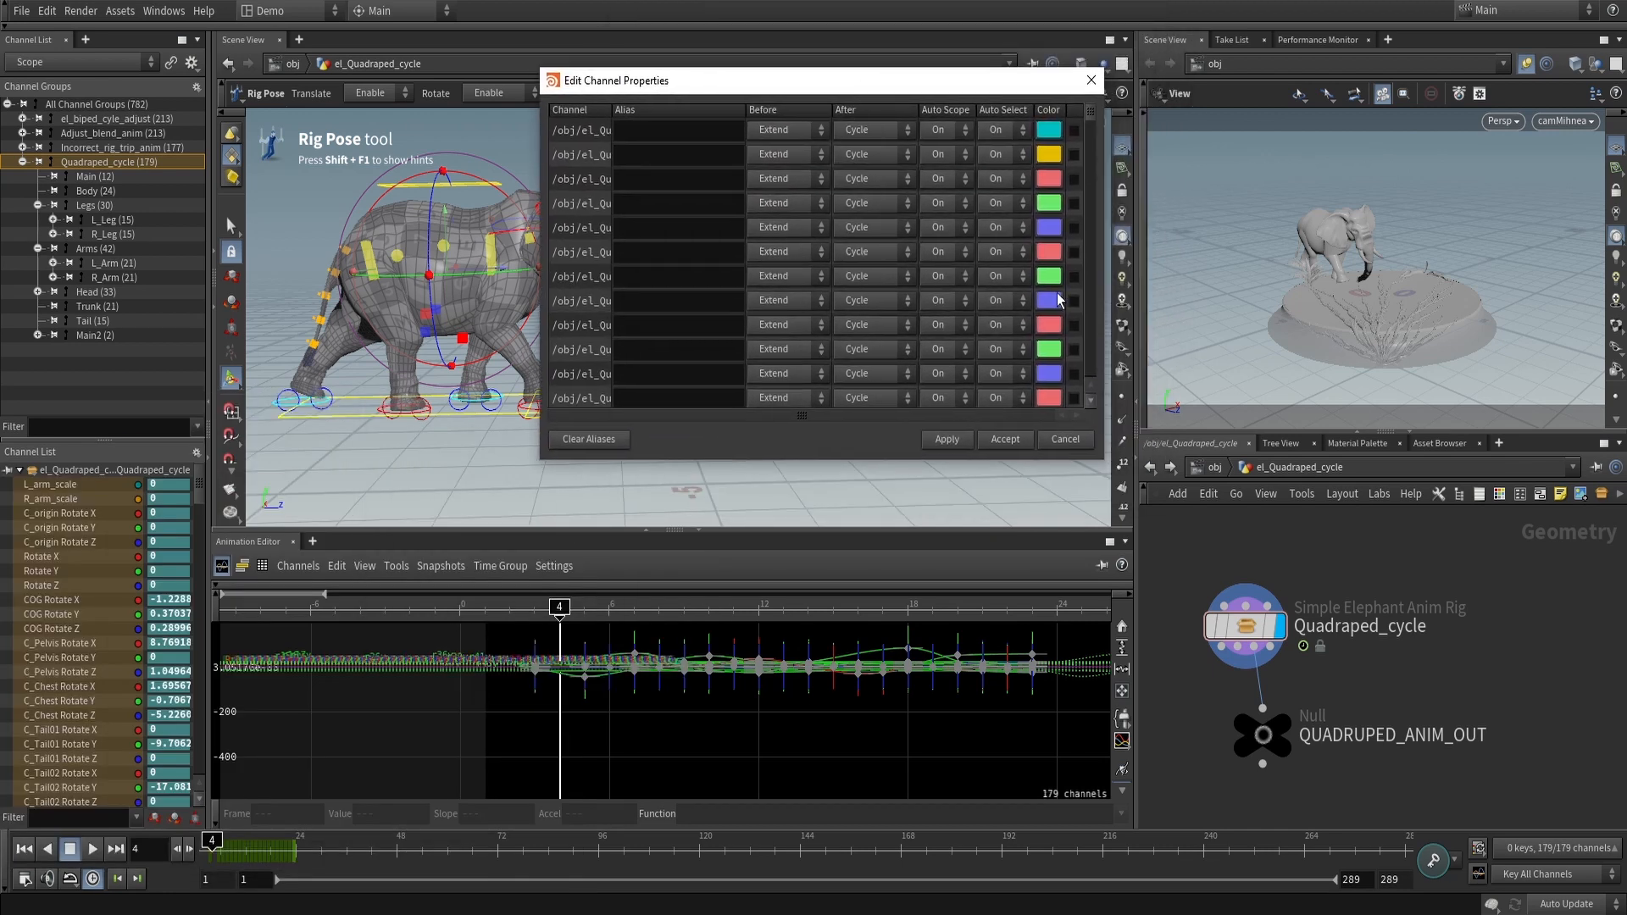
{"action": "left_click_drag", "start_coordinate": [1101, 461], "coordinate": [1352, 795]}
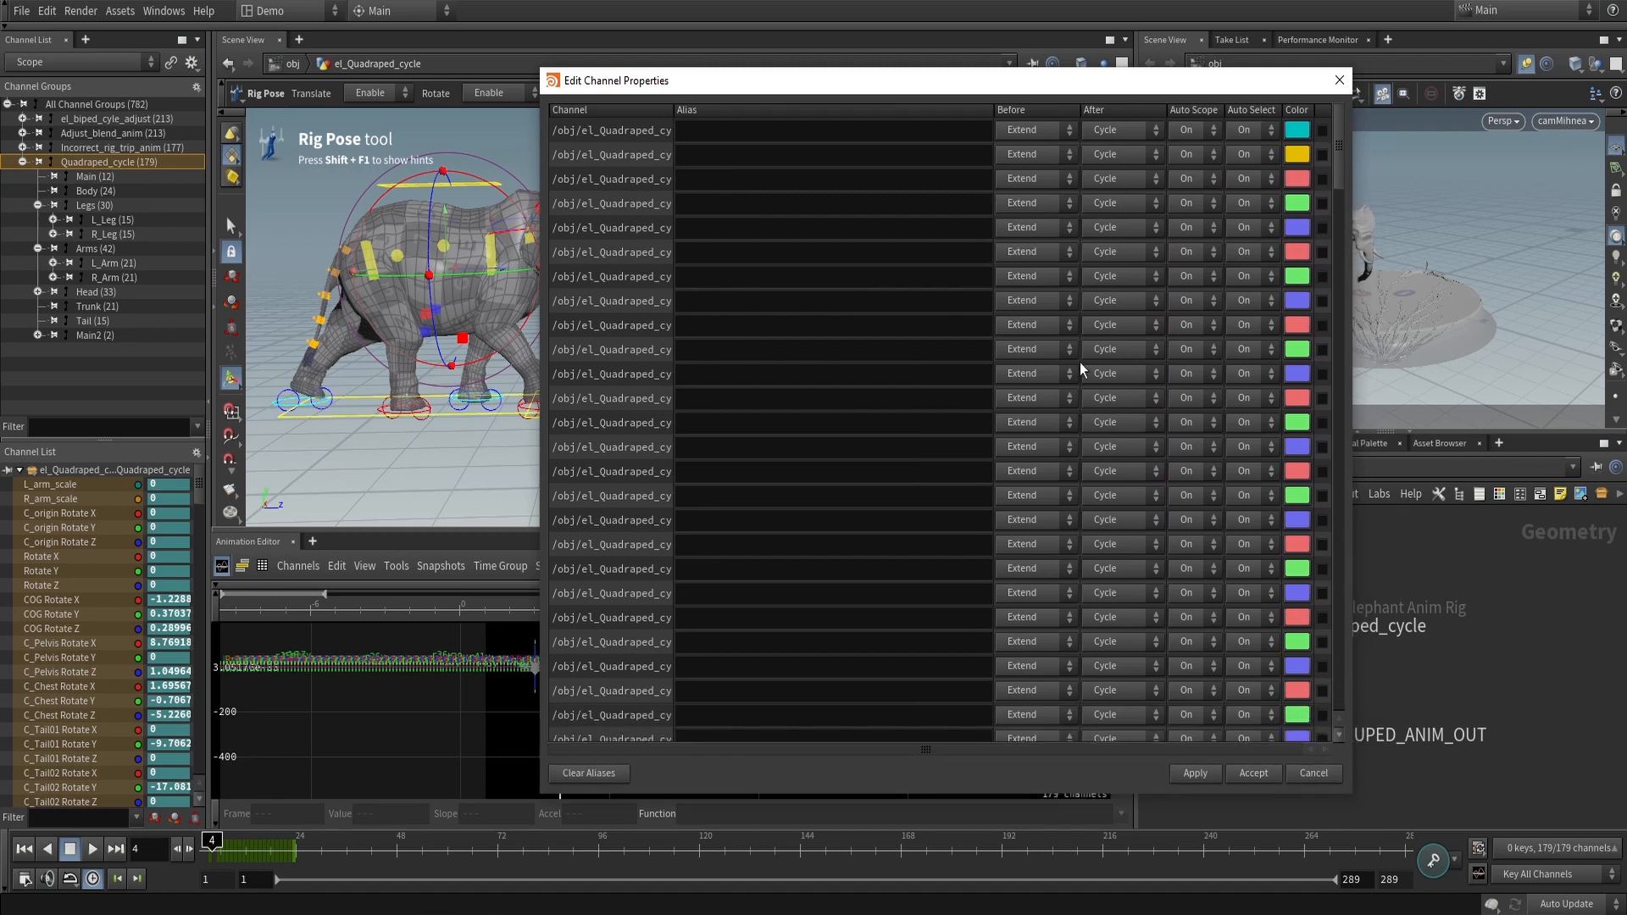
{"action": "scroll", "coordinate": [1144, 373], "scroll_direction": "down", "scroll_amount": 5}
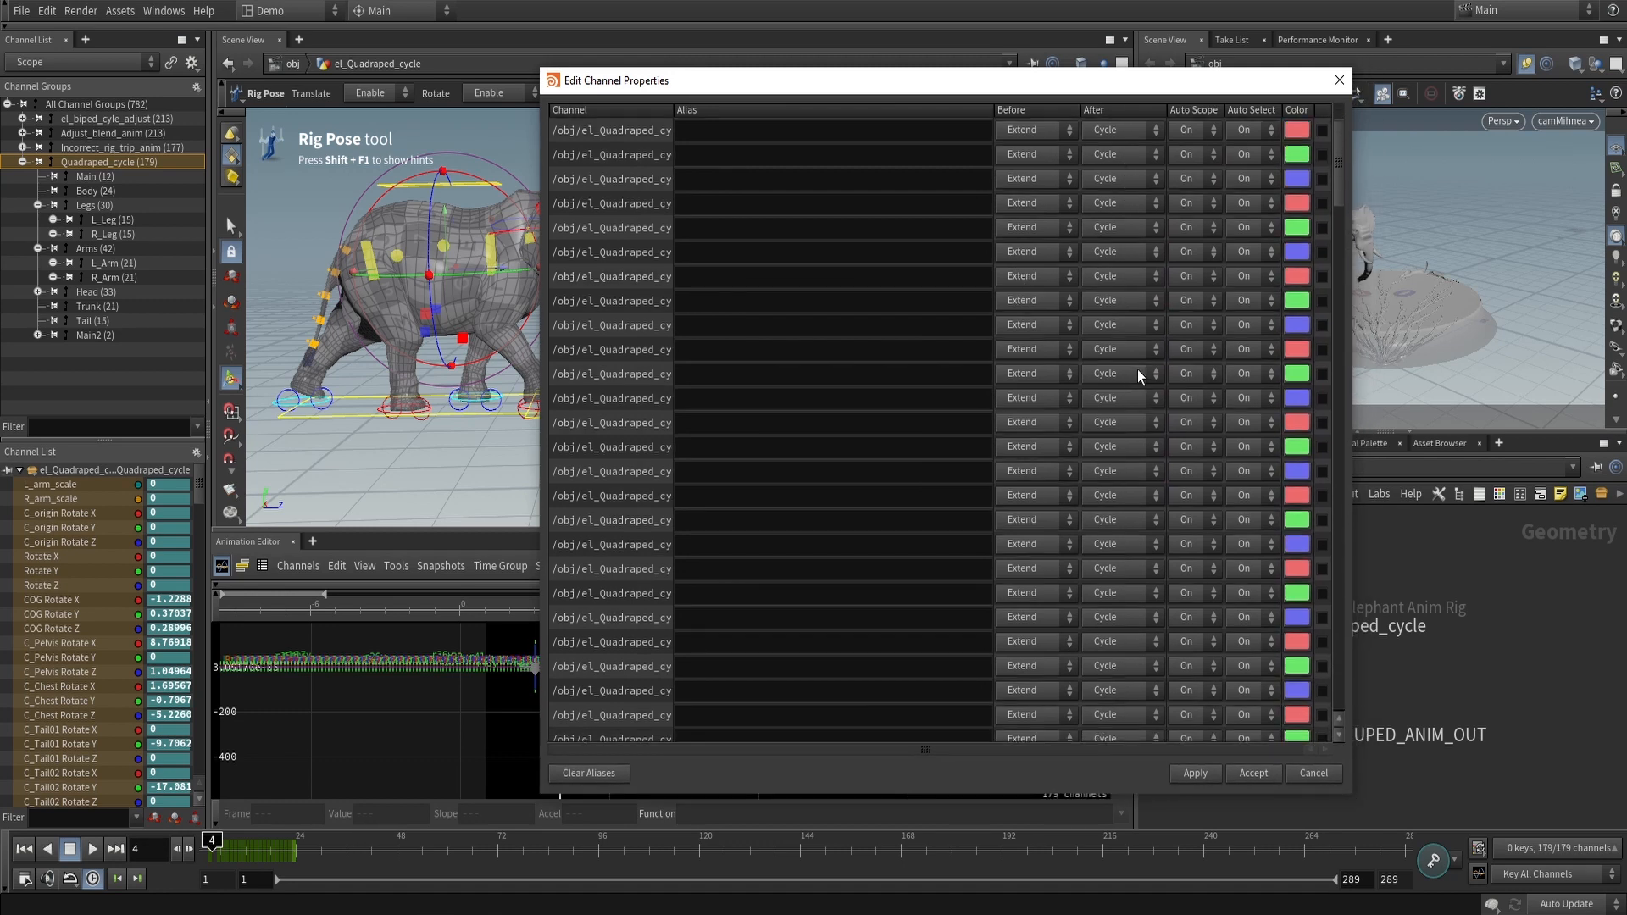
{"action": "scroll", "coordinate": [1140, 390], "scroll_direction": "down", "scroll_amount": 3}
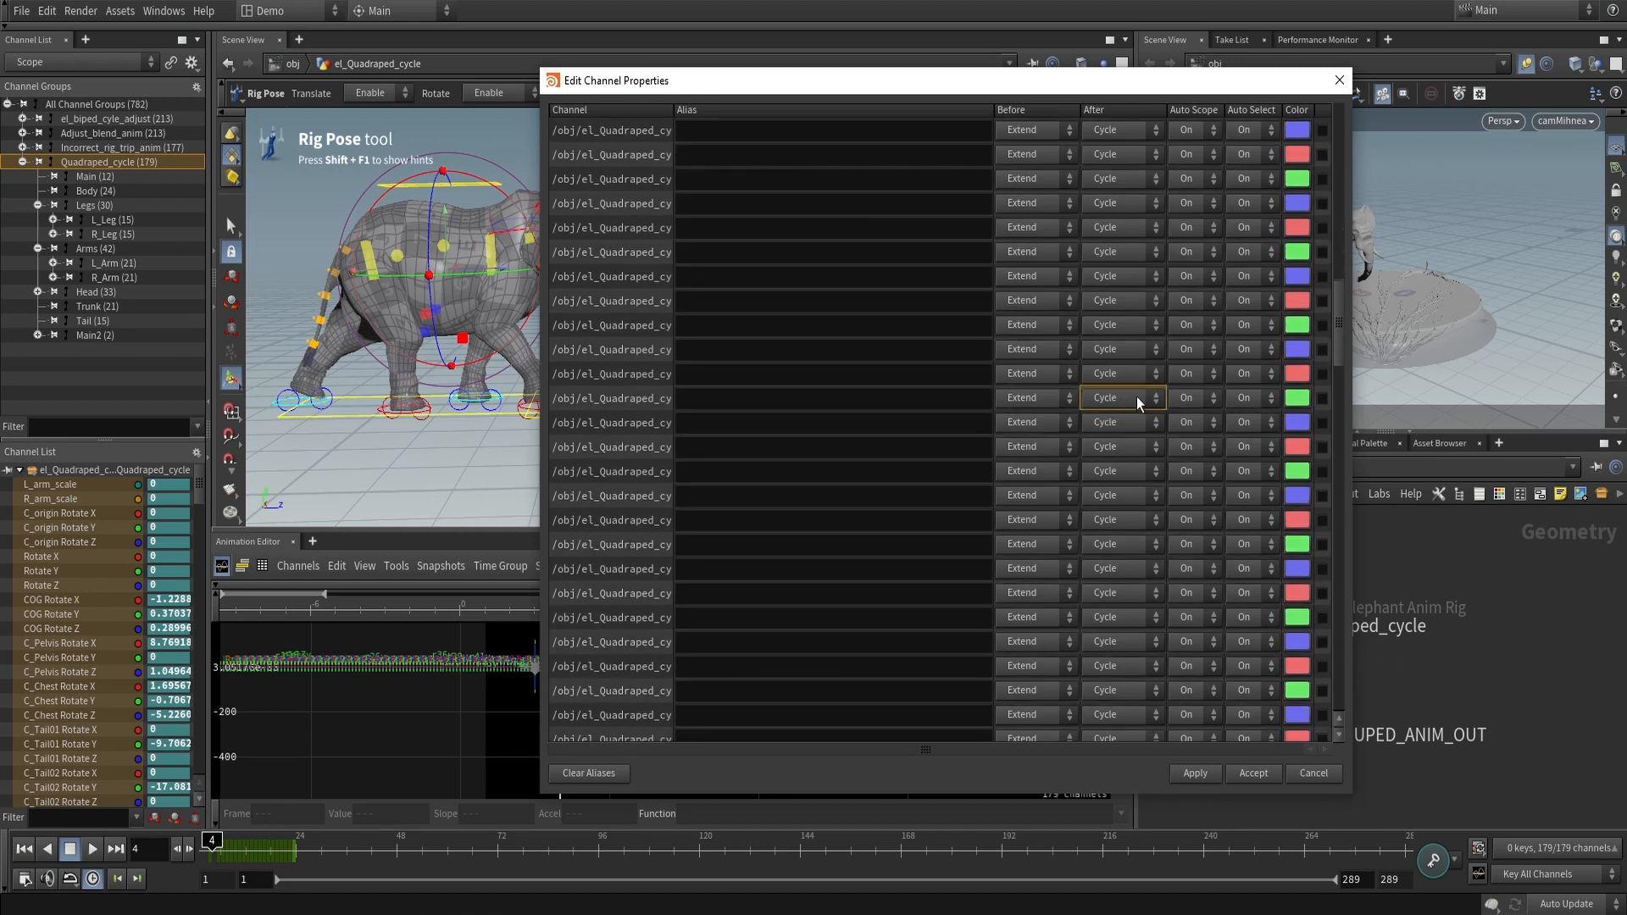
{"action": "left_click", "coordinate": [1144, 397]}
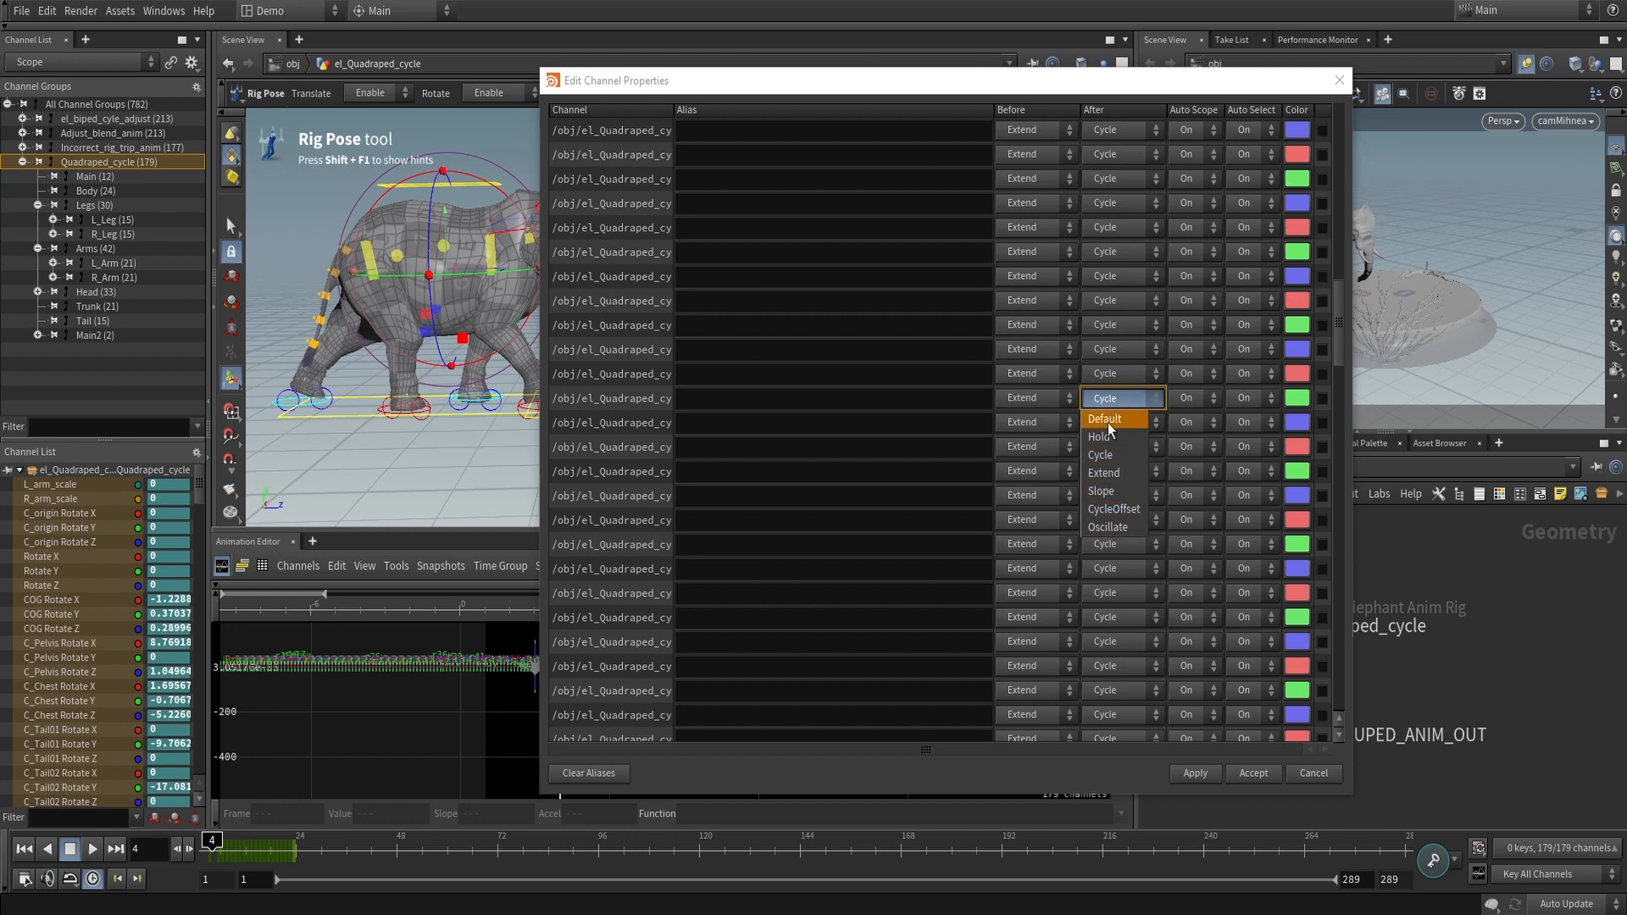
{"action": "left_click", "coordinate": [1086, 396]}
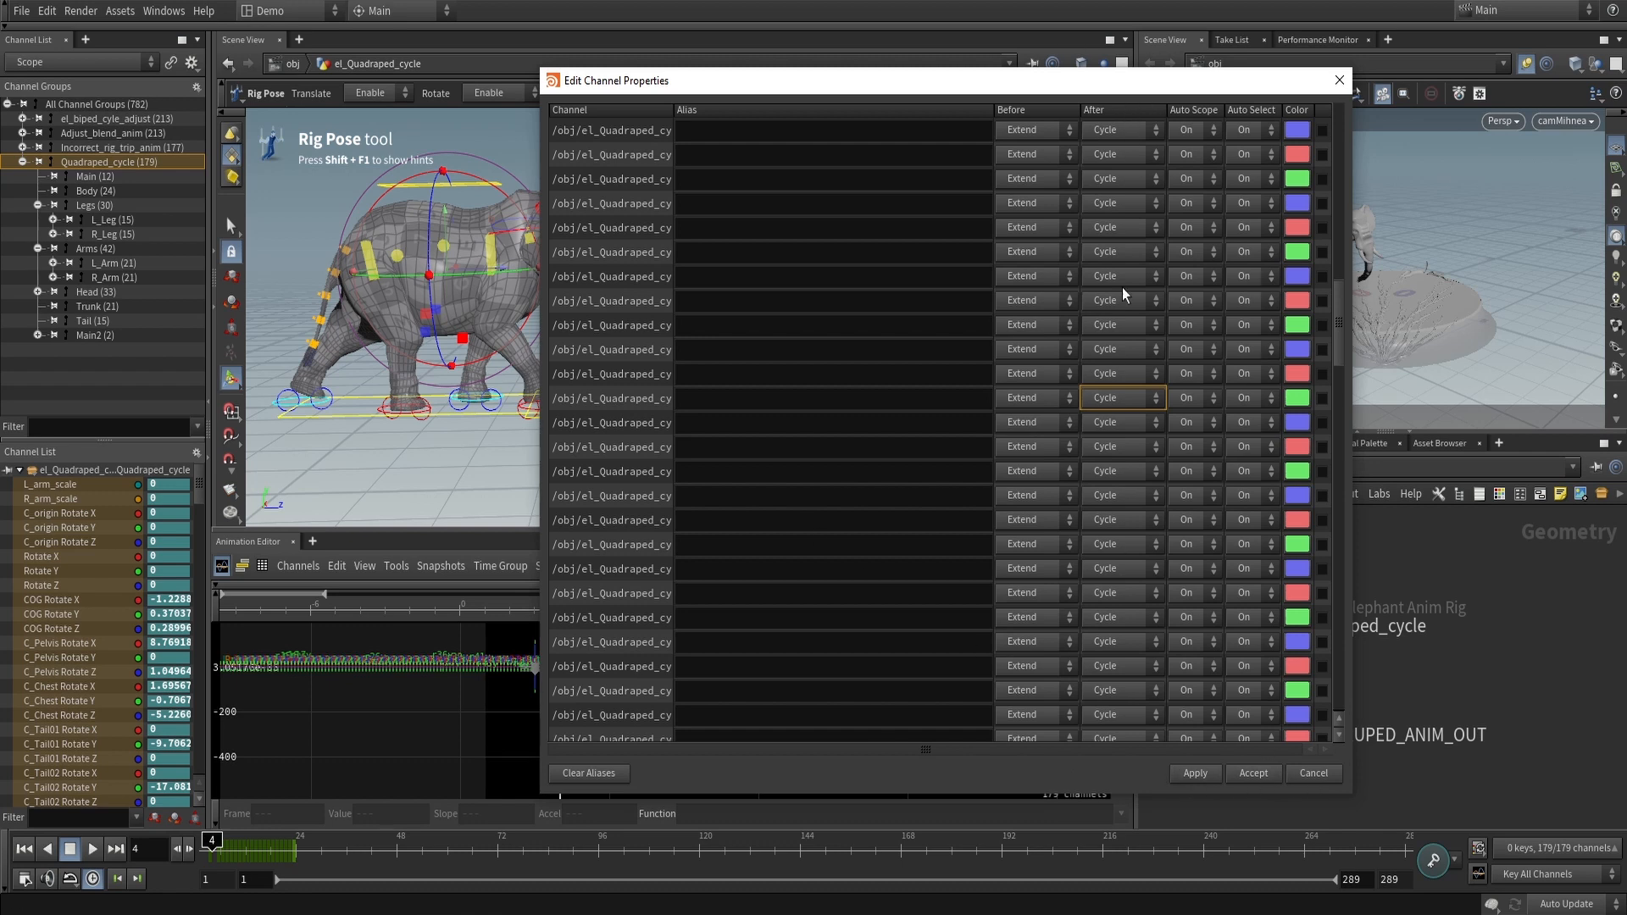
{"action": "left_click", "coordinate": [1254, 773]}
Examine the Quadraped_cycle curves within the keyed range and beyond the last key in the Animation Editor
{"action": "key", "text": "h"}
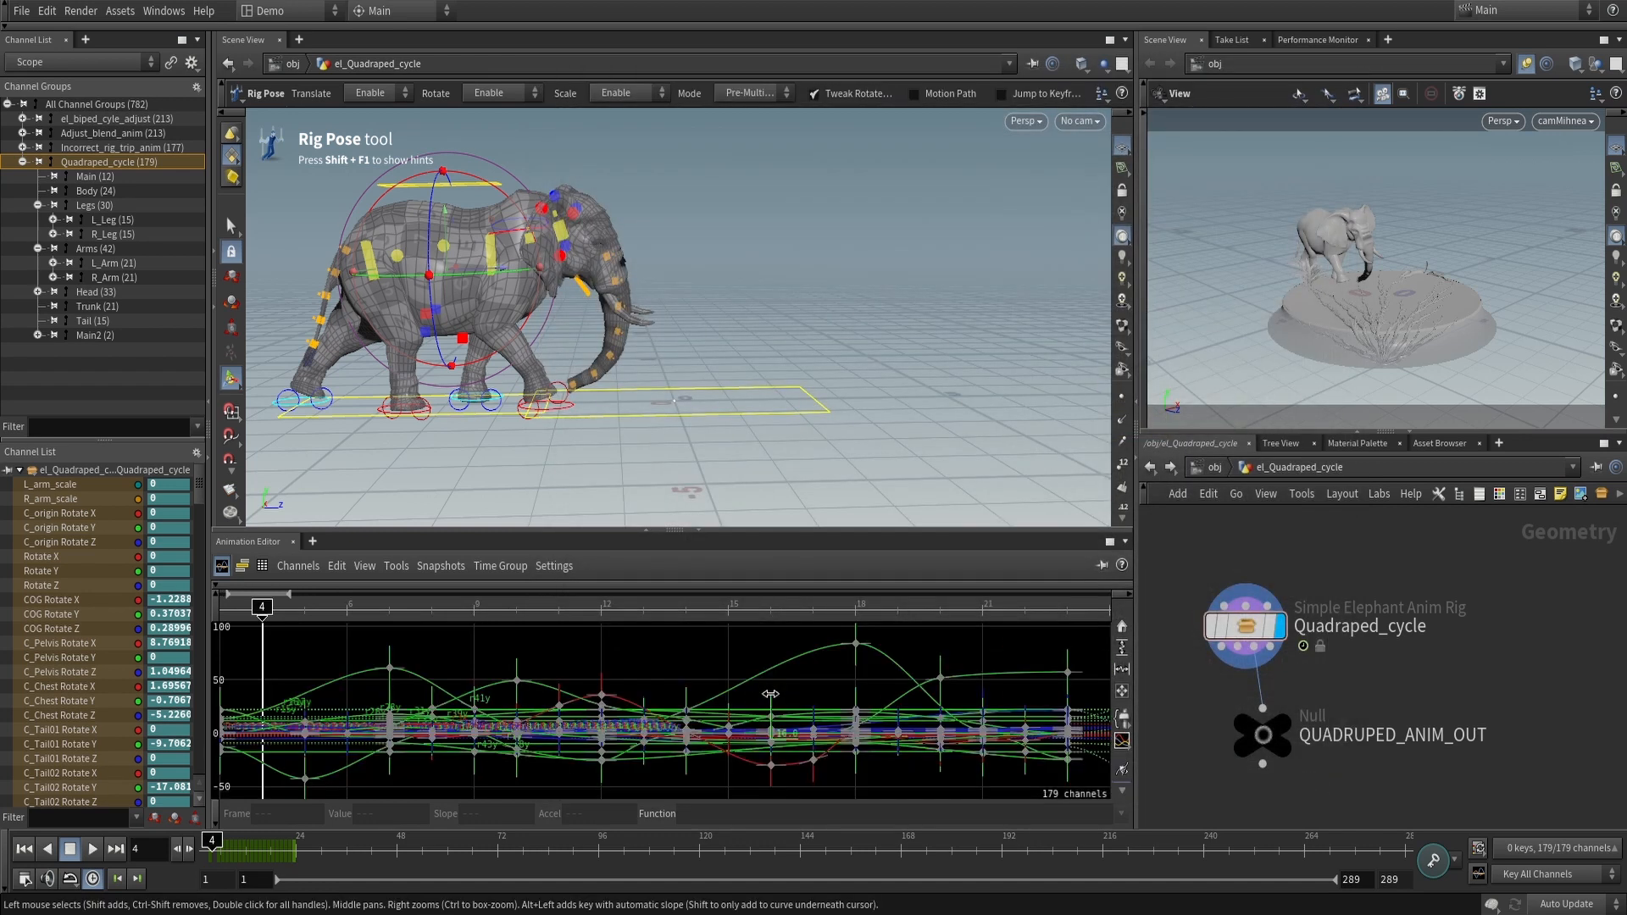
{"action": "right_click_drag", "start_coordinate": [960, 661], "coordinate": [790, 715]}
{"action": "middle_click_drag", "start_coordinate": [901, 669], "coordinate": [360, 683]}
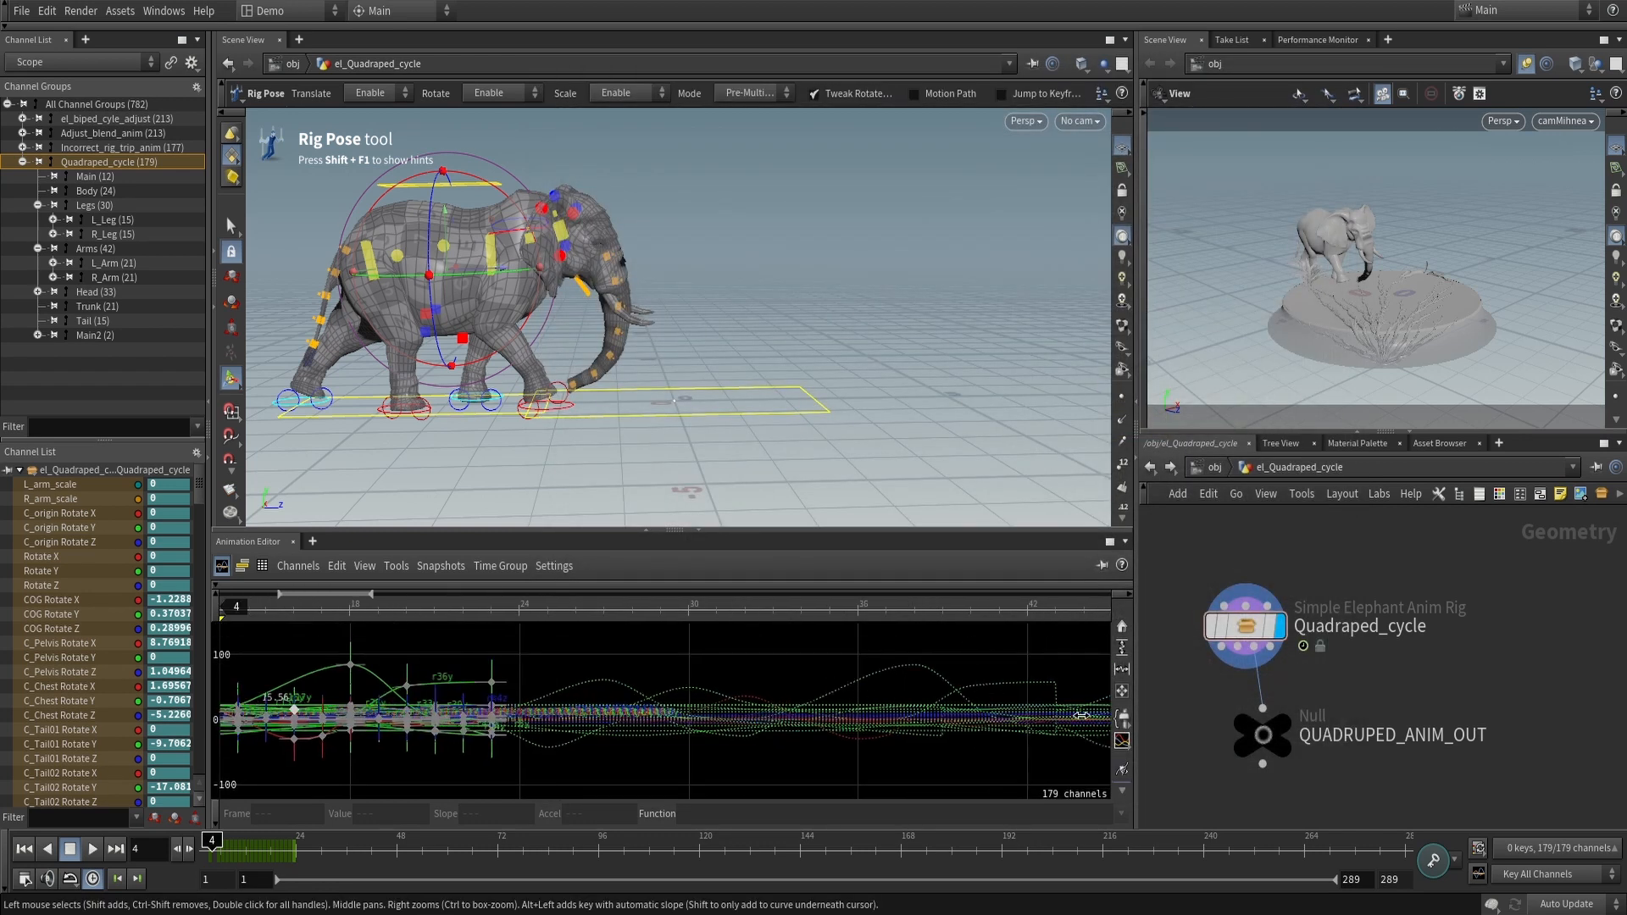
{"action": "right_click_drag", "start_coordinate": [912, 709], "coordinate": [602, 763]}
{"action": "right_click_drag", "start_coordinate": [924, 710], "coordinate": [623, 763]}
{"action": "mouse_move", "coordinate": [870, 730]}
{"action": "middle_mouse_down"}
{"action": "mouse_move", "coordinate": [151, 713]}
{"action": "mouse_move", "coordinate": [902, 646]}
{"action": "mouse_move", "coordinate": [857, 706]}
{"action": "middle_mouse_up"}
{"action": "right_click_drag", "start_coordinate": [845, 707], "coordinate": [931, 682]}
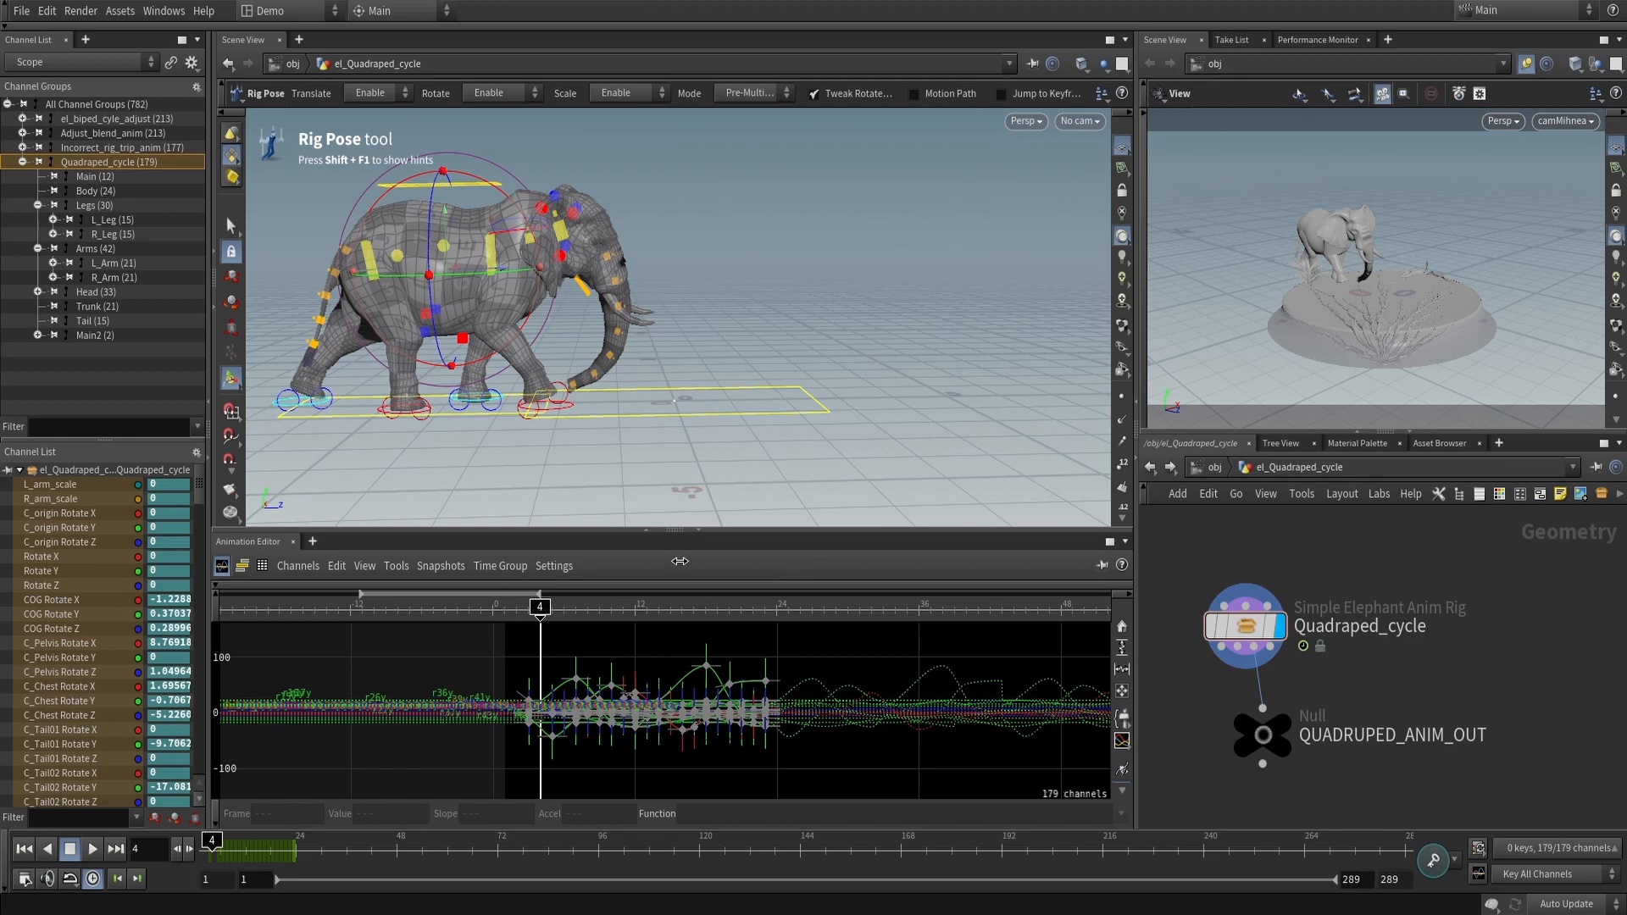
Scrub the elephant's walk past the keyed range, viewing it from farther away, and return to frame 1
{"action": "left_click_drag", "start_coordinate": [288, 852], "coordinate": [431, 840]}
{"action": "right_click_drag", "start_coordinate": [960, 356], "coordinate": [806, 381], "text": "alt"}
{"action": "left_click_drag", "start_coordinate": [814, 373], "coordinate": [831, 410], "text": "alt"}
{"action": "right_click_drag", "start_coordinate": [831, 410], "coordinate": [772, 440], "text": "alt"}
{"action": "left_click_drag", "start_coordinate": [772, 440], "coordinate": [818, 453], "text": "alt"}
{"action": "left_click_drag", "start_coordinate": [381, 847], "coordinate": [203, 840]}
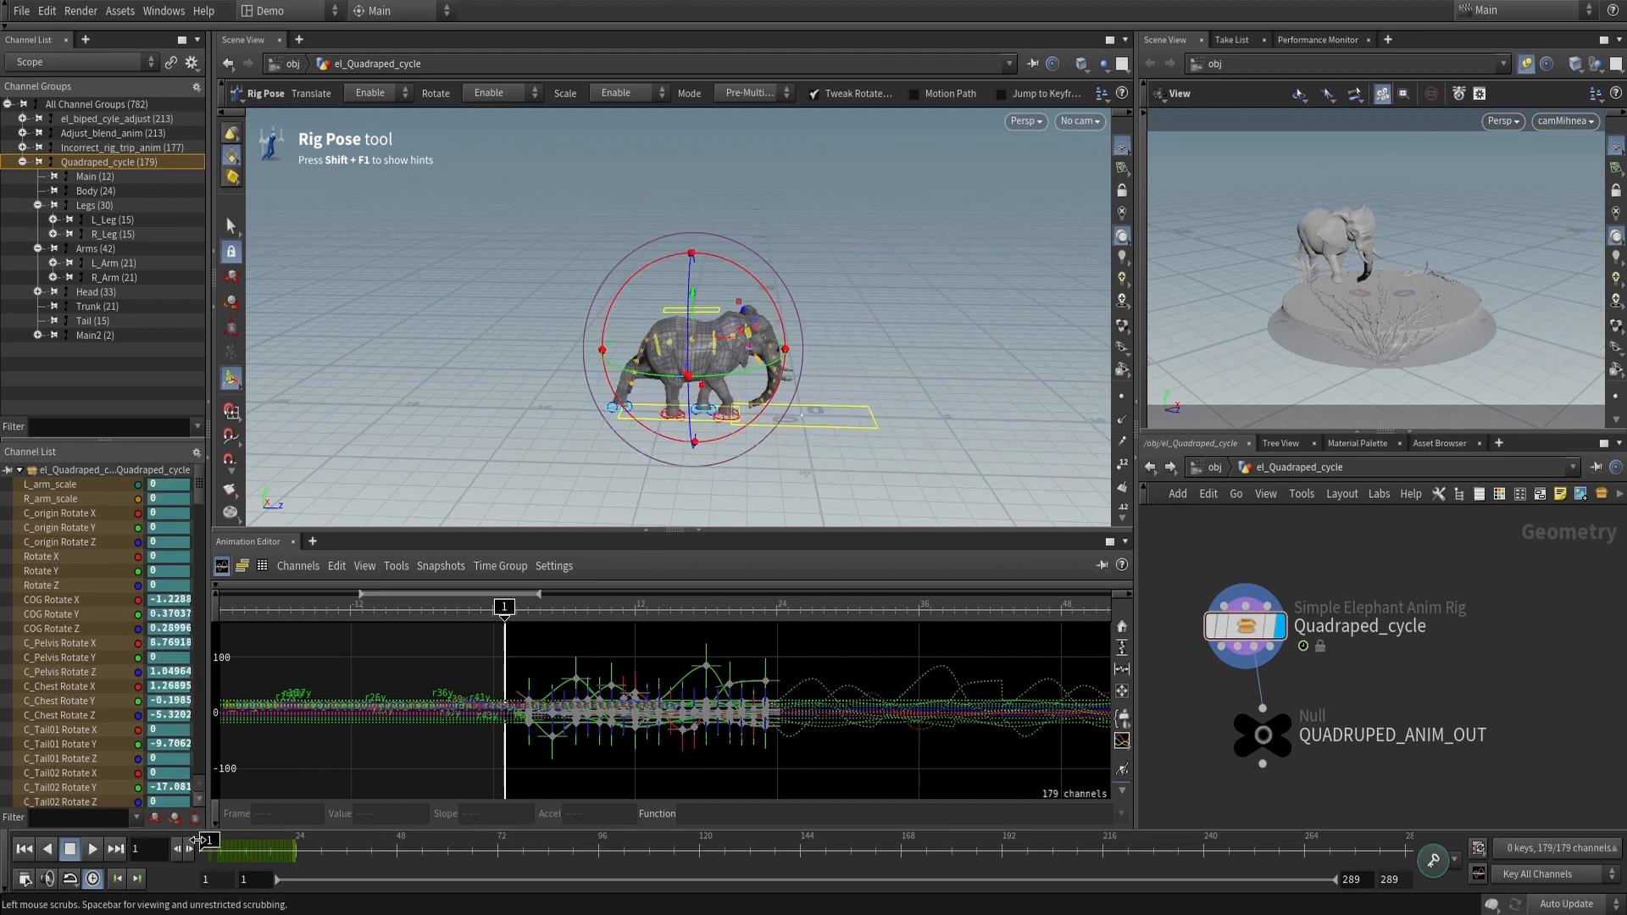
{"action": "scroll", "coordinate": [738, 257], "scroll_direction": "up", "scroll_amount": 5}
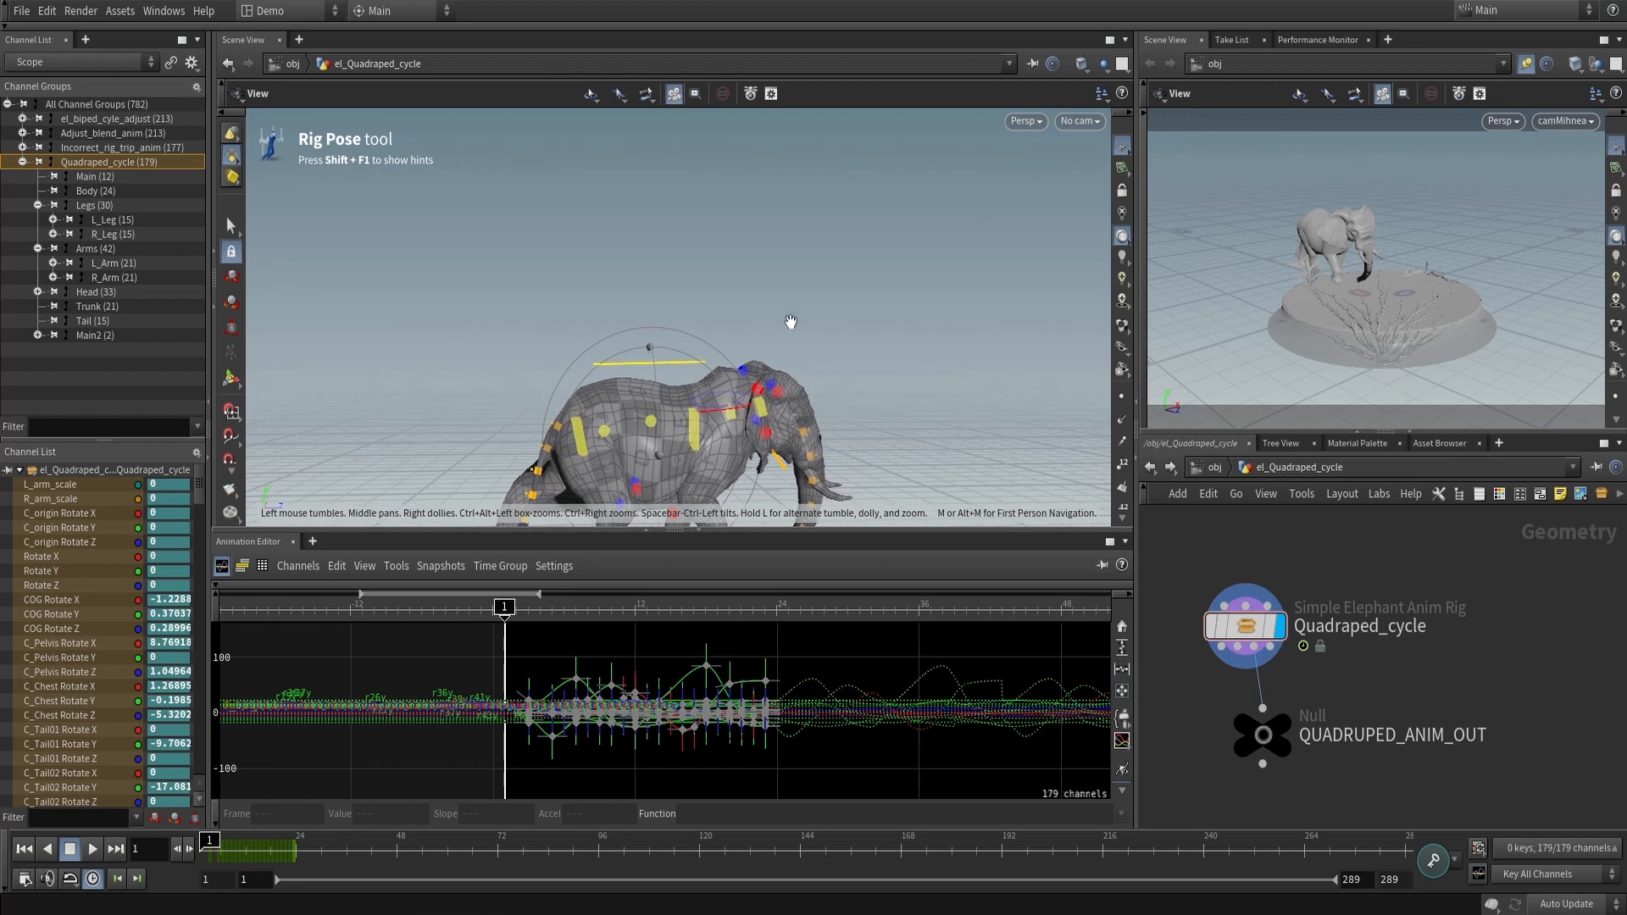
Undo the removal of the Quadraped_cycle group's keys at frame 1
{"action": "key", "text": "ctrl+z"}
{"action": "key", "text": "ctrl+z"}
{"action": "key", "text": "ctrl+z"}
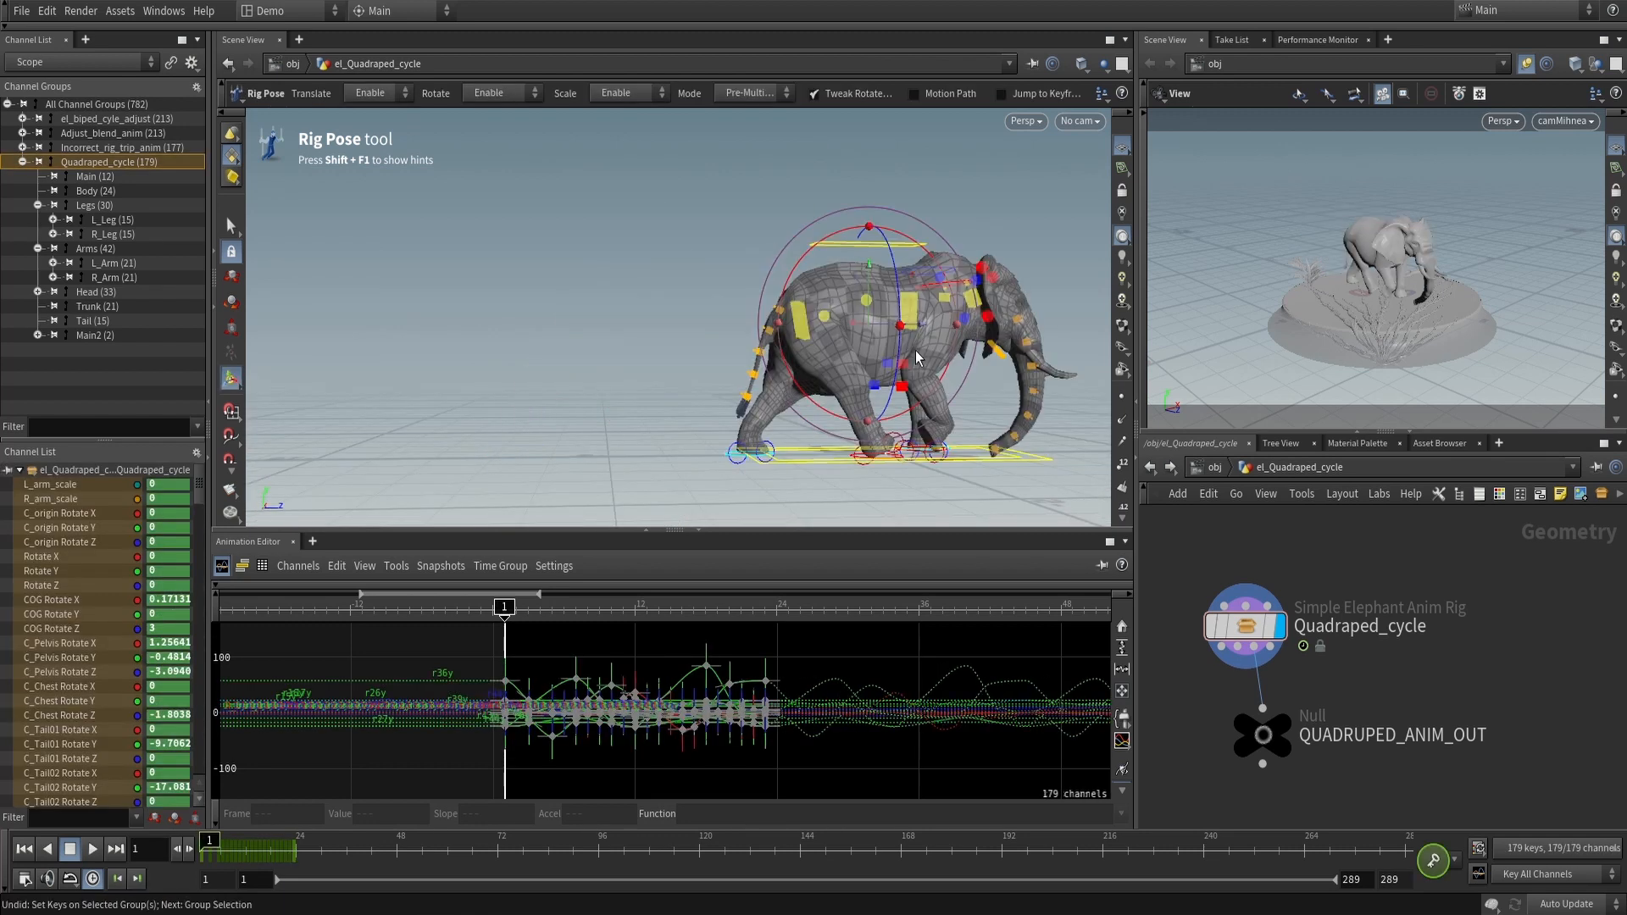
Scrub the quadruped walk cycle to frame 48 and centre the view on the elephant
{"action": "left_click_drag", "start_coordinate": [260, 850], "coordinate": [397, 849]}
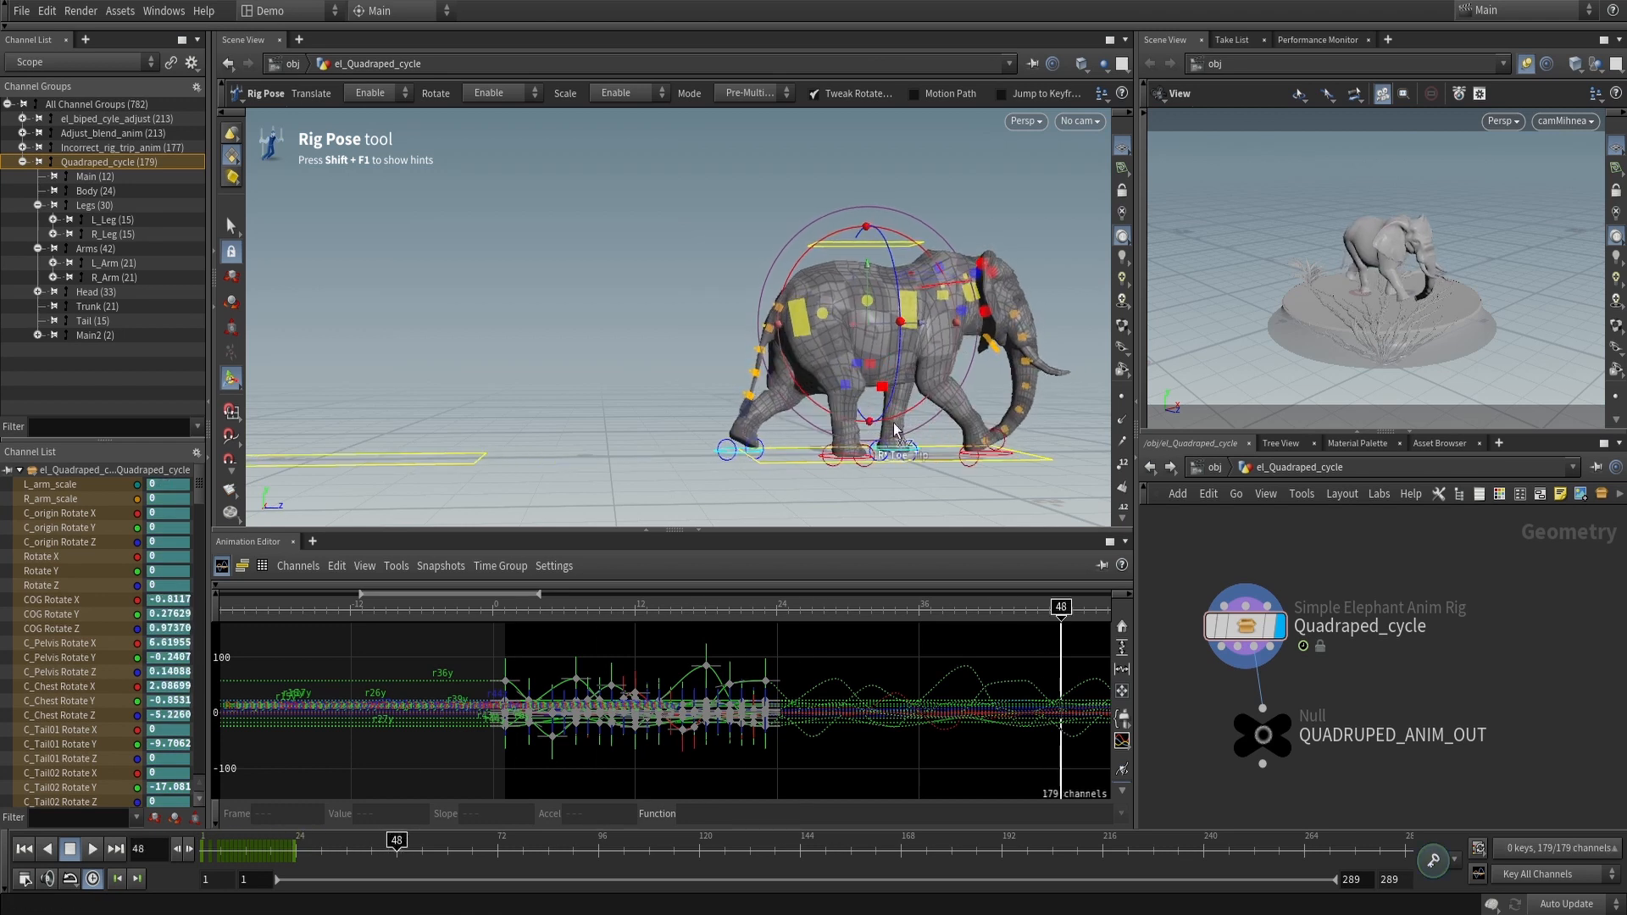
{"action": "scroll", "coordinate": [748, 399], "scroll_direction": "down", "scroll_amount": 3}
{"action": "middle_click_drag", "start_coordinate": [748, 399], "coordinate": [481, 386], "text": "alt"}
{"action": "left_click_drag", "start_coordinate": [481, 386], "coordinate": [412, 396], "text": "alt"}
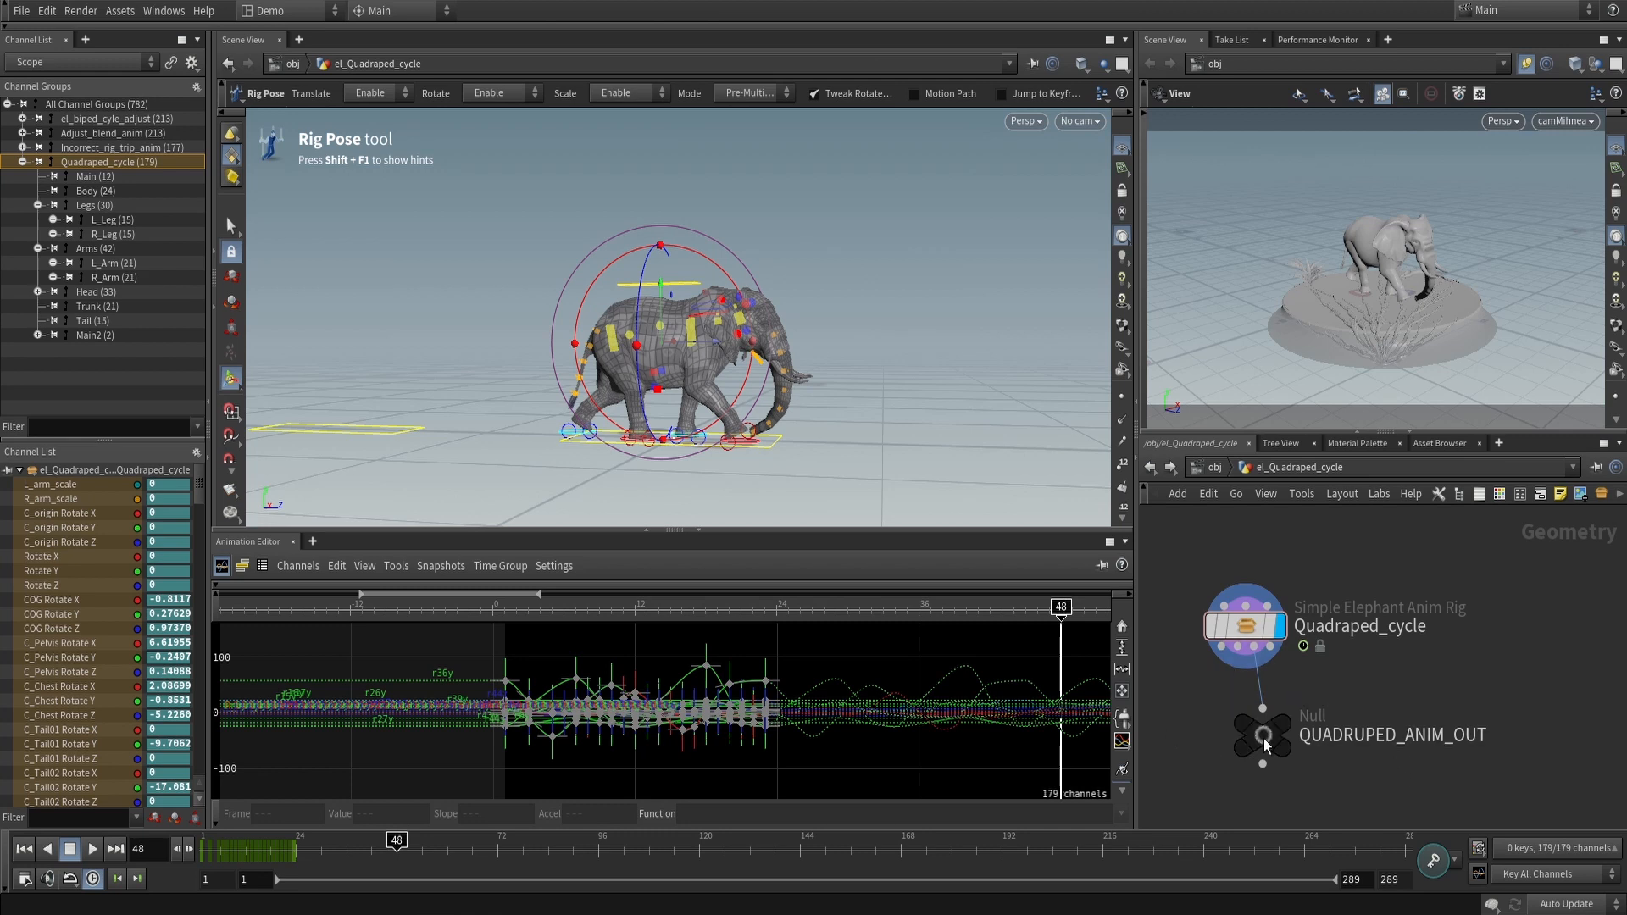
At object level, display el_Biped_cycle instead of el_Quadraped_cycle and open its network
{"action": "left_click", "coordinate": [1264, 739]}
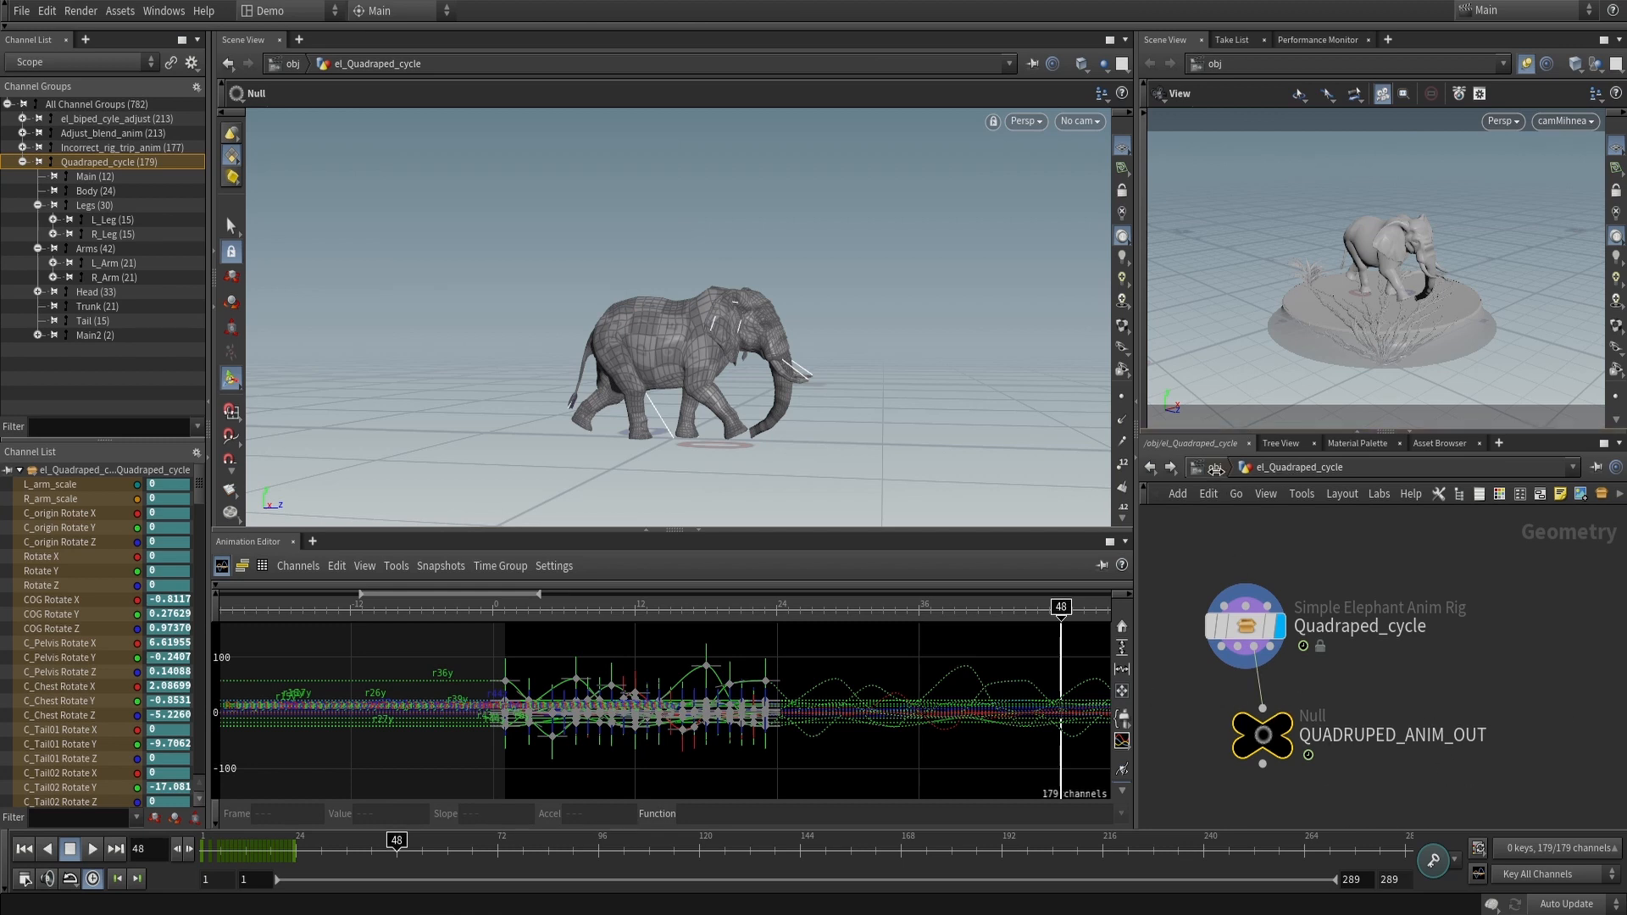
{"action": "left_click", "coordinate": [1215, 469]}
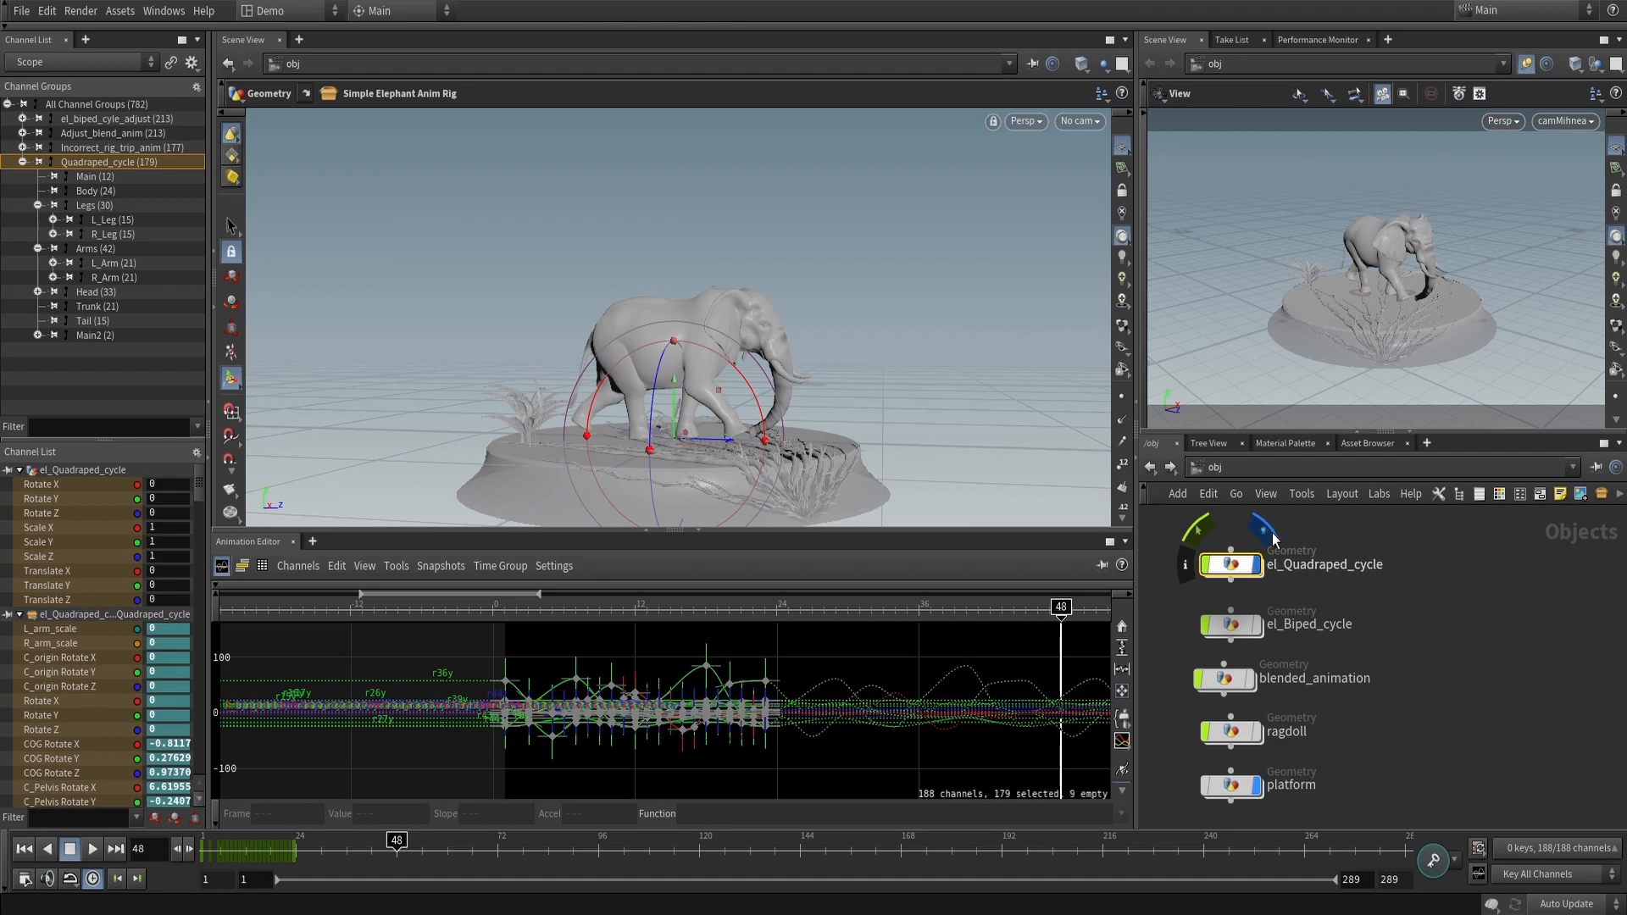
{"action": "left_click", "coordinate": [1264, 531]}
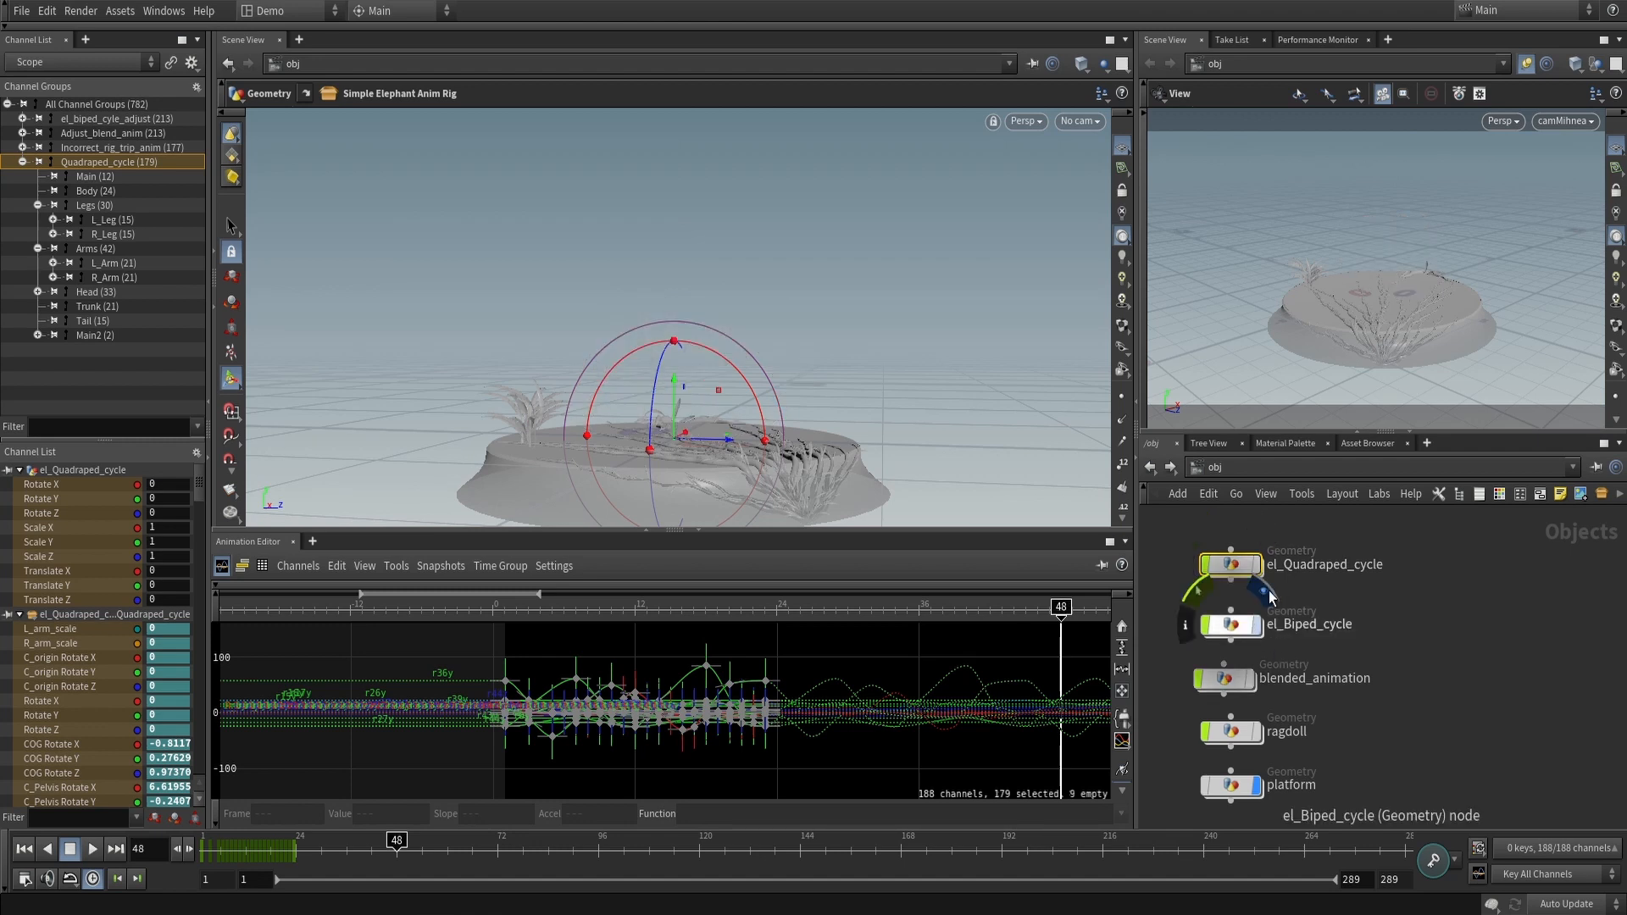
{"action": "left_click", "coordinate": [1265, 597]}
{"action": "double_click", "coordinate": [1230, 628]}
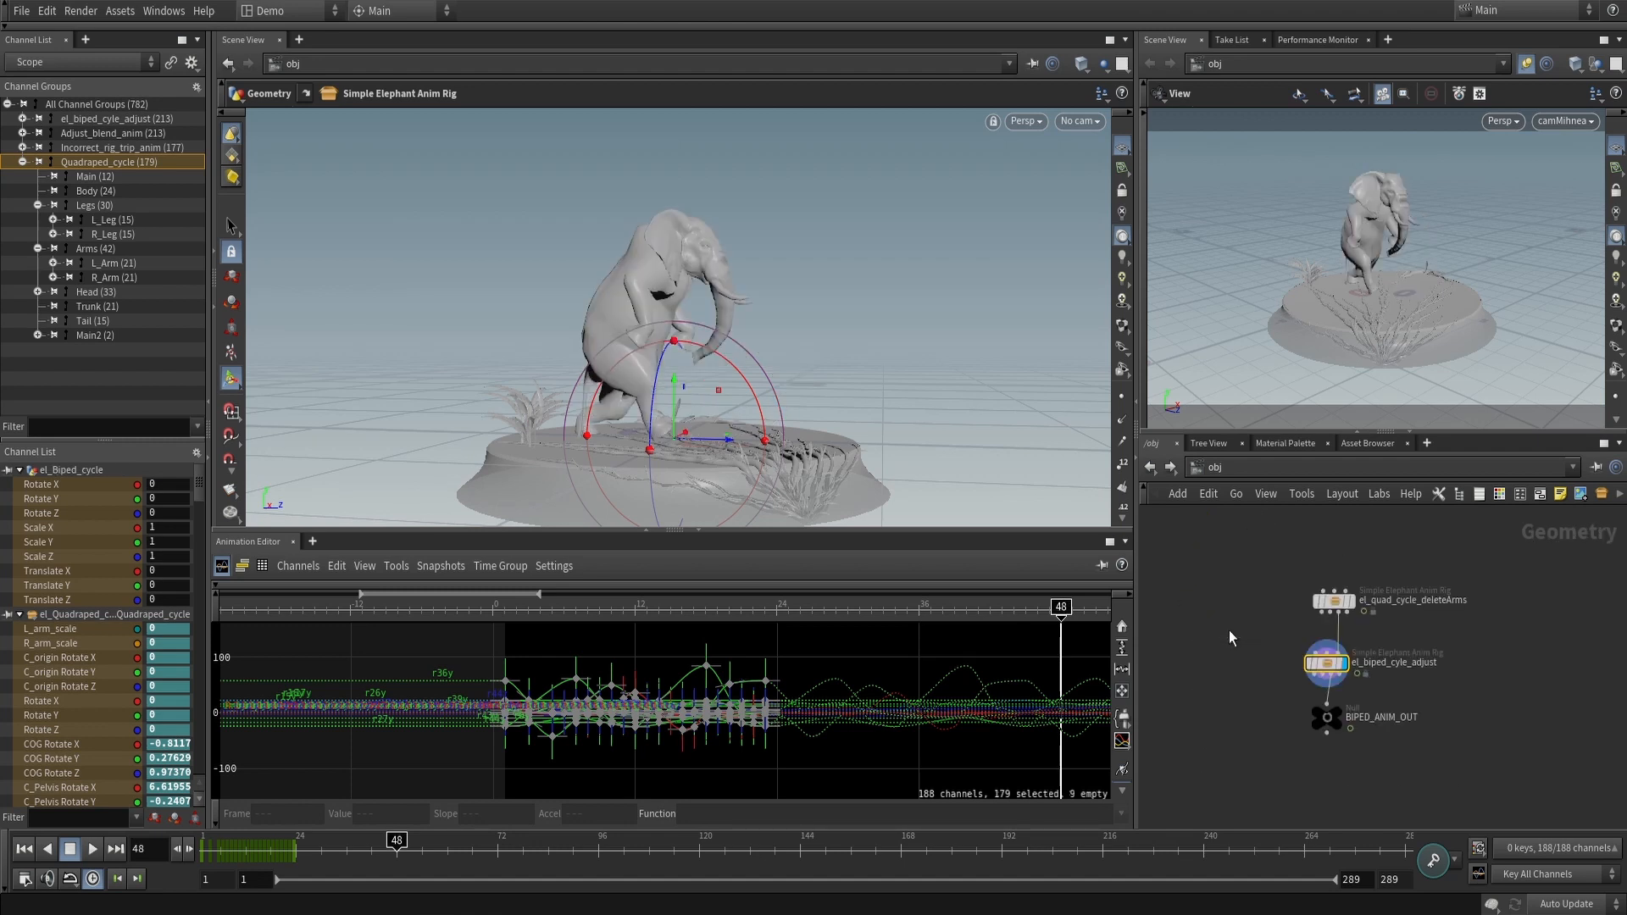
Display the el_quad_cycle_deleteArms rig in the biped network and scrub its walk through to frame 61
{"action": "scroll", "coordinate": [1263, 648], "scroll_direction": "up", "scroll_amount": 3}
{"action": "left_click_drag", "start_coordinate": [1059, 752], "coordinate": [530, 753]}
{"action": "middle_click_drag", "start_coordinate": [1311, 583], "coordinate": [1228, 584]}
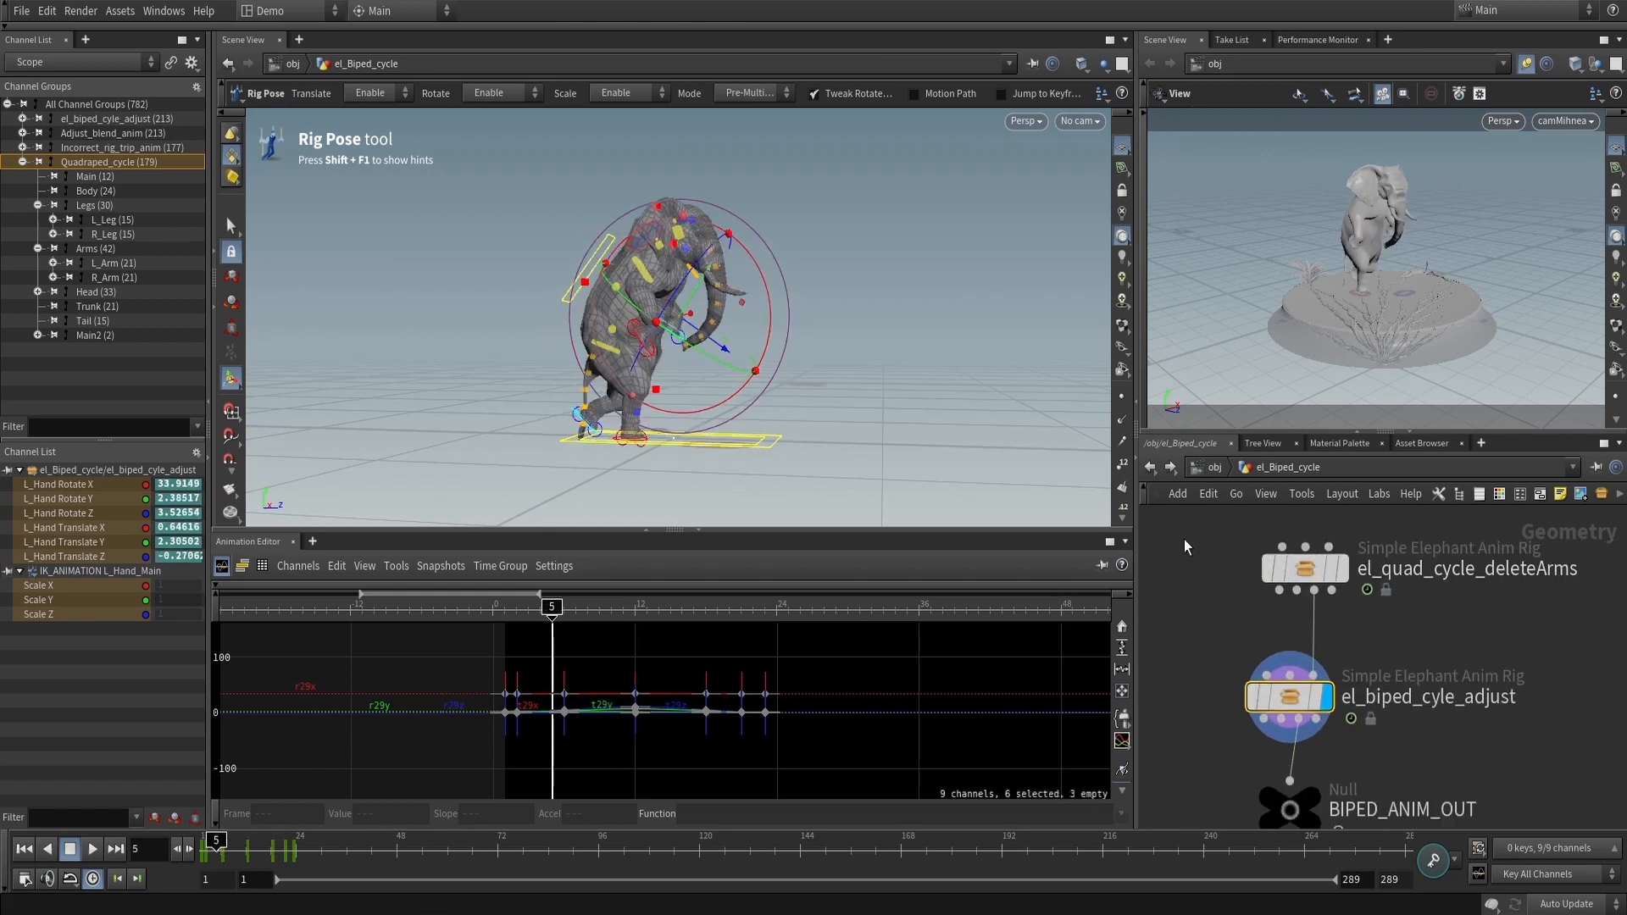
{"action": "left_click", "coordinate": [1311, 564]}
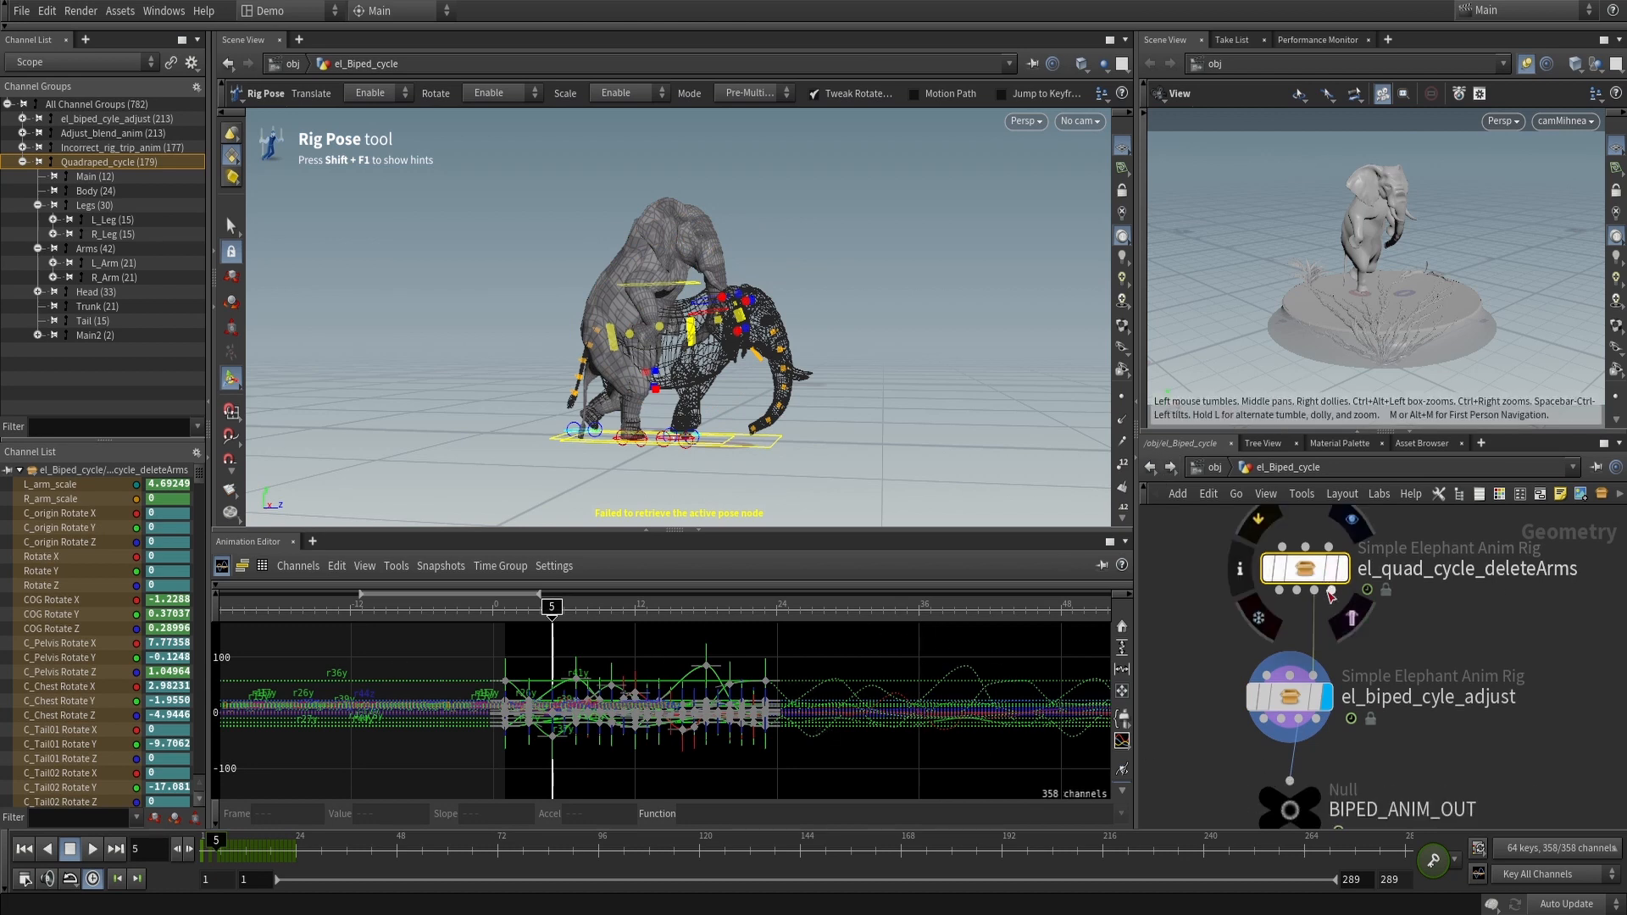
{"action": "left_click", "coordinate": [1347, 572]}
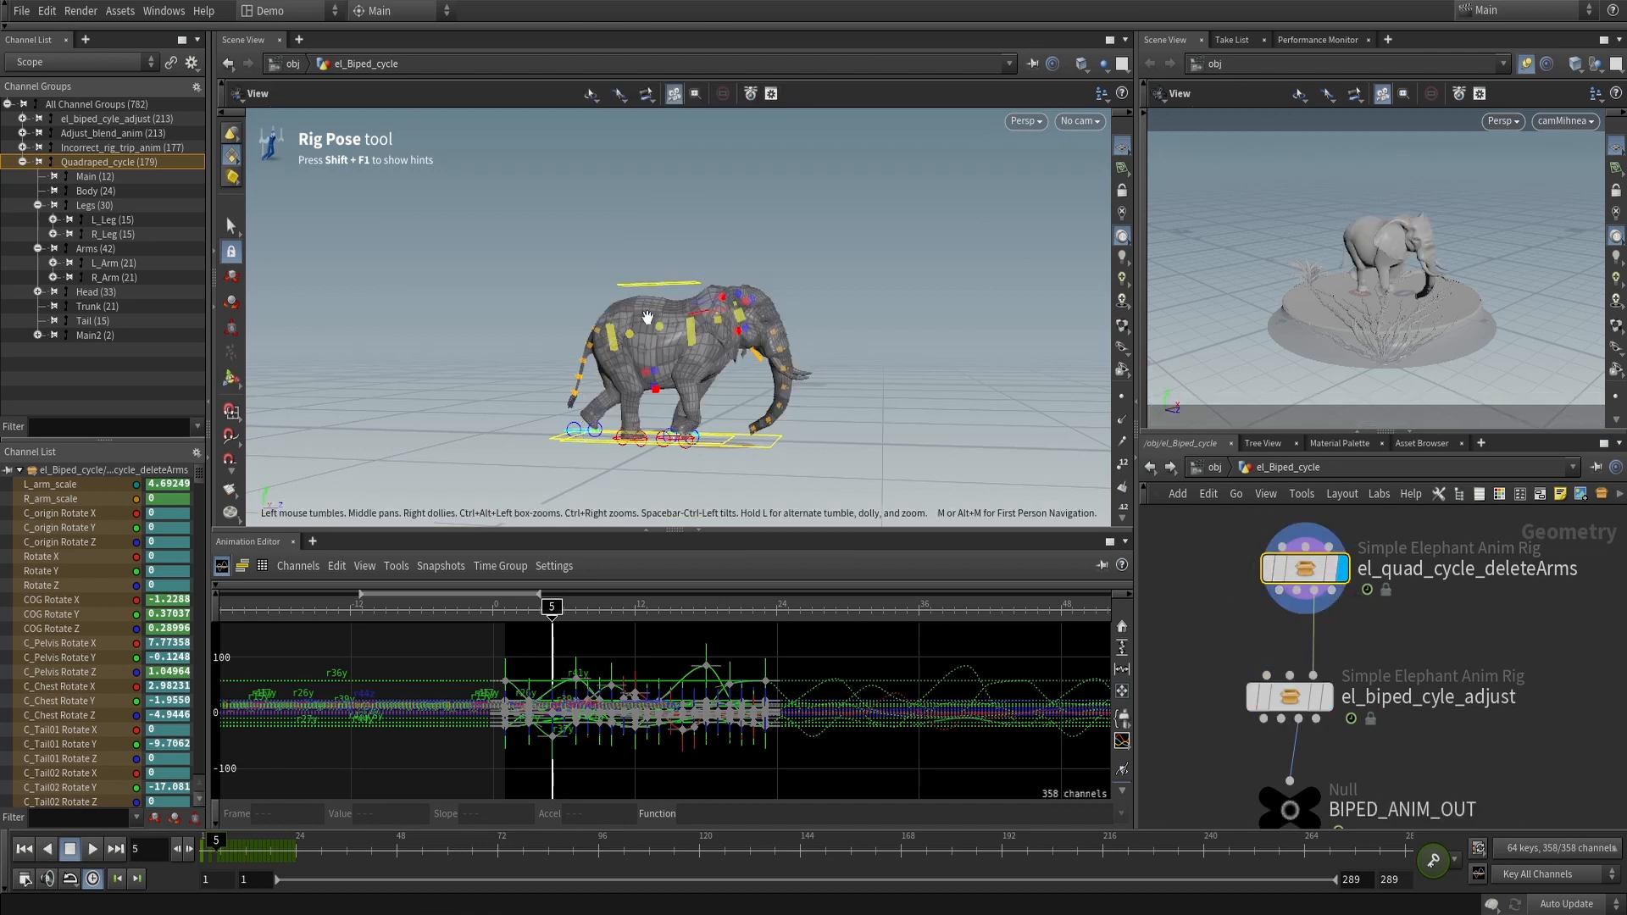
{"action": "left_click_drag", "start_coordinate": [208, 845], "coordinate": [331, 840]}
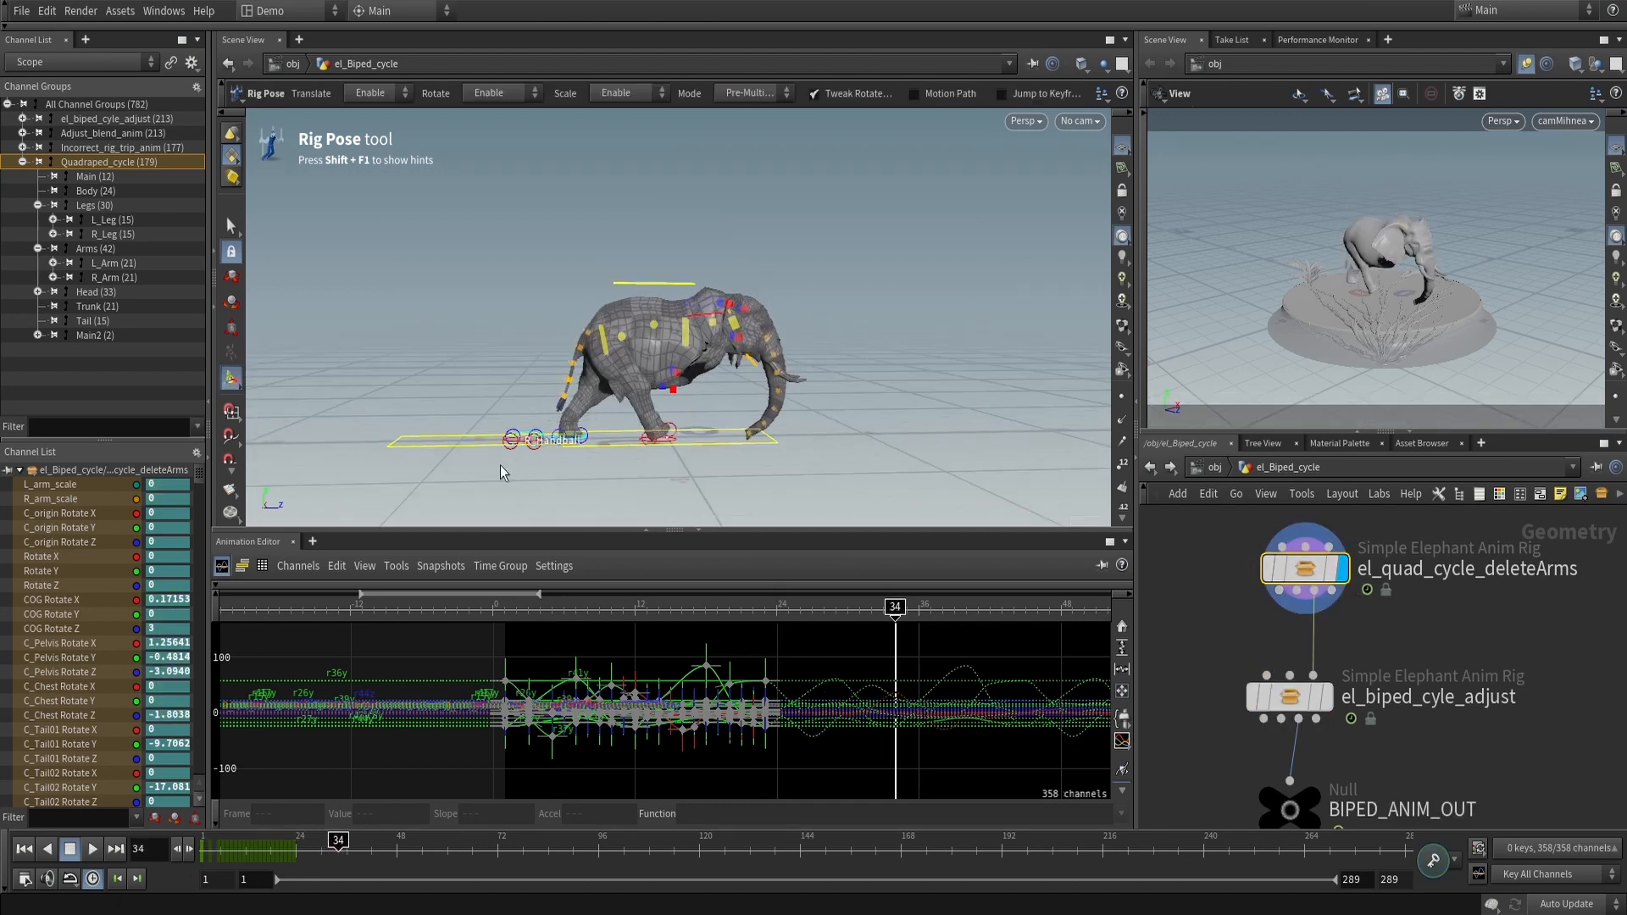
{"action": "left_click_drag", "start_coordinate": [280, 844], "coordinate": [389, 854]}
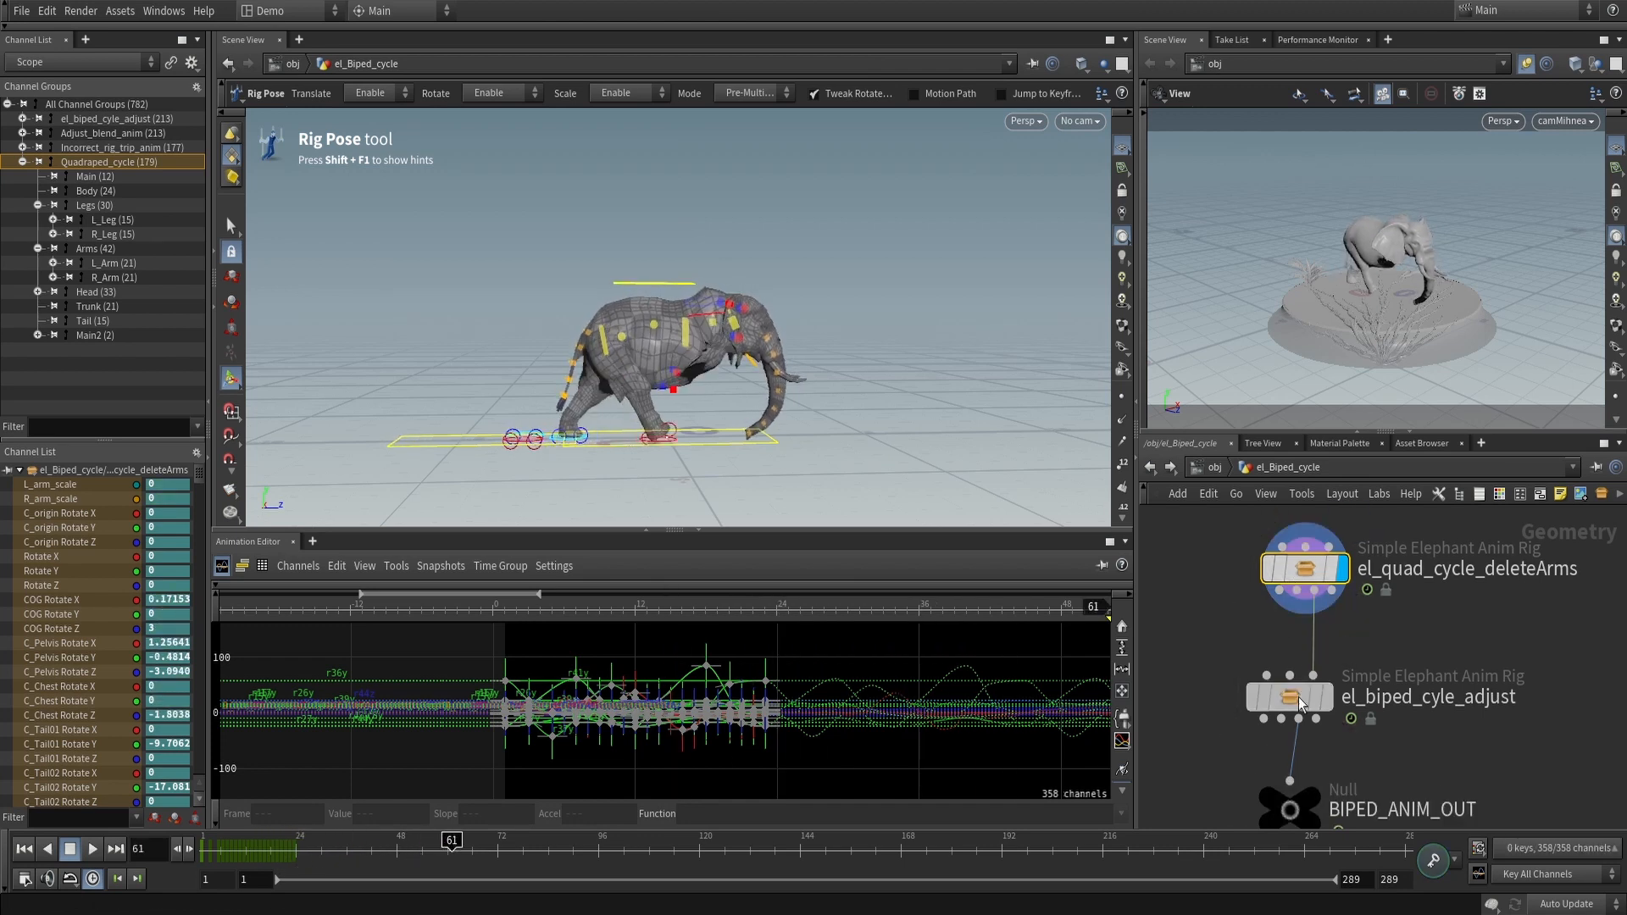
Display the el_biped_cyle_adjust rig again and scrub its upright walk to frame 27
{"action": "left_click", "coordinate": [1329, 696]}
{"action": "left_click", "coordinate": [282, 845]}
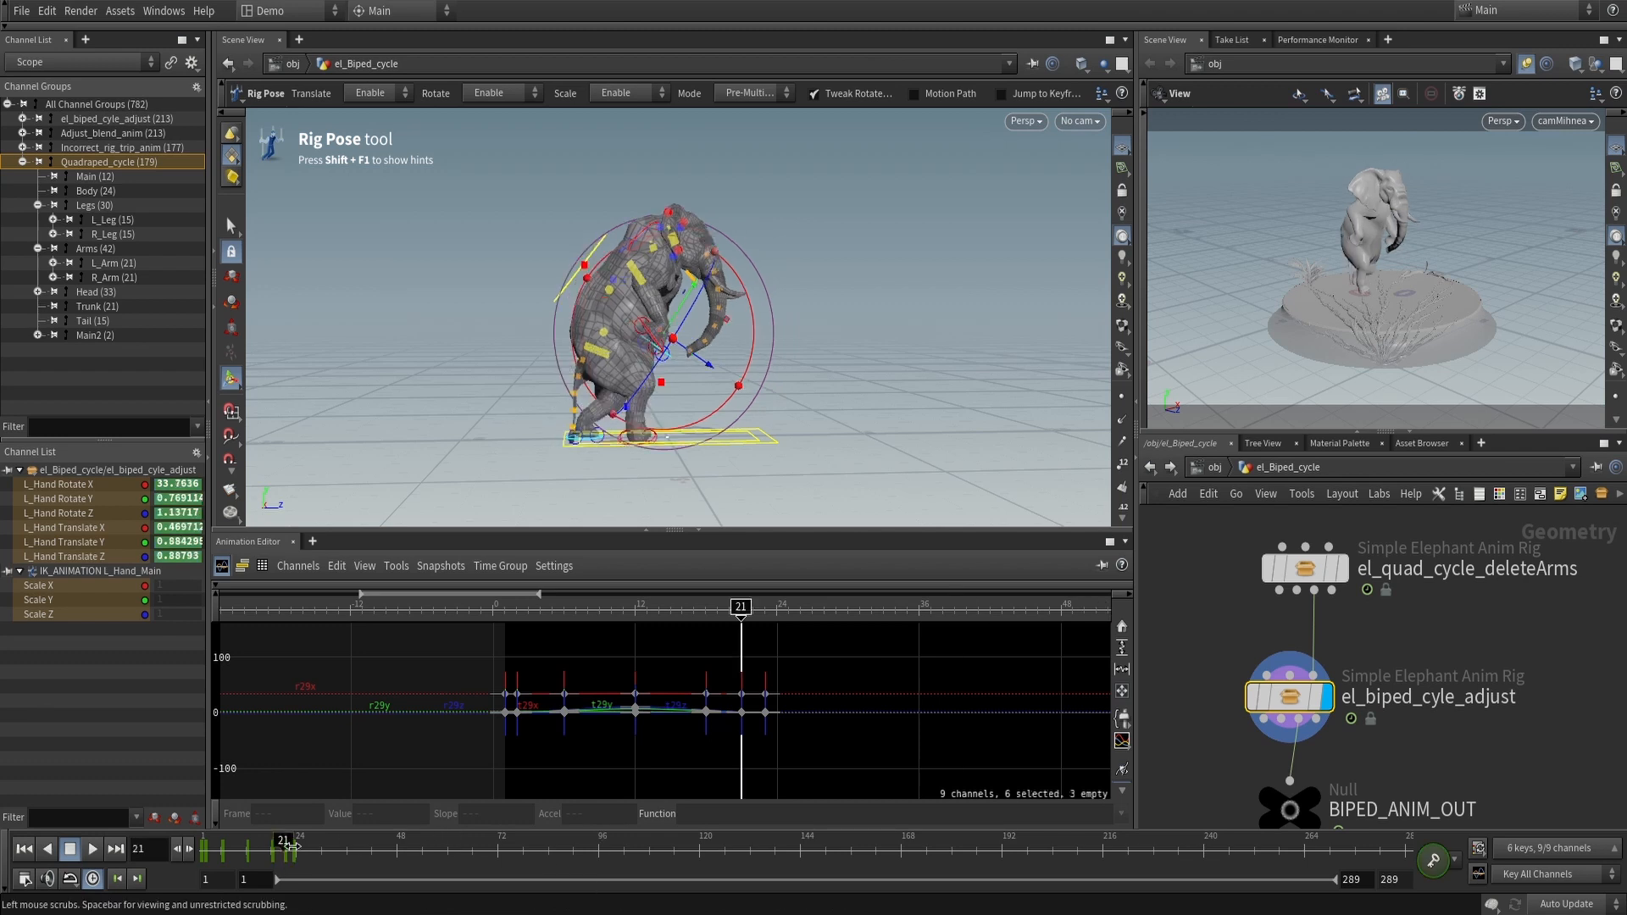
{"action": "mouse_move", "coordinate": [336, 834]}
{"action": "left_mouse_down"}
{"action": "mouse_move", "coordinate": [208, 847]}
{"action": "mouse_move", "coordinate": [294, 861]}
{"action": "mouse_move", "coordinate": [309, 846]}
{"action": "left_mouse_up"}
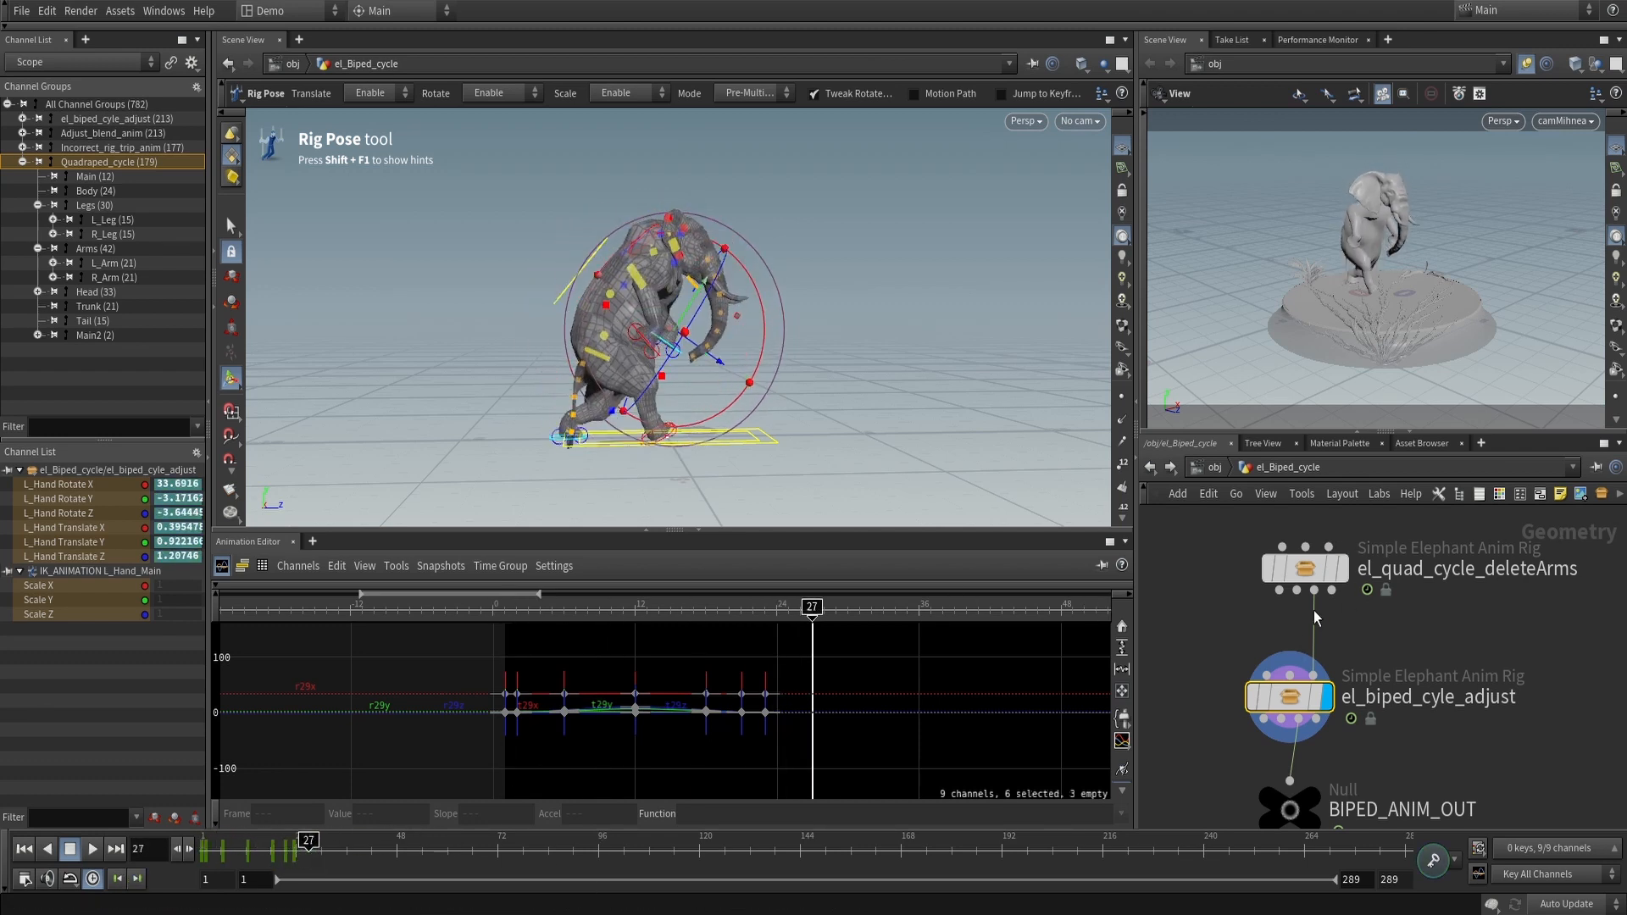
{"action": "mouse_move", "coordinate": [1298, 716]}
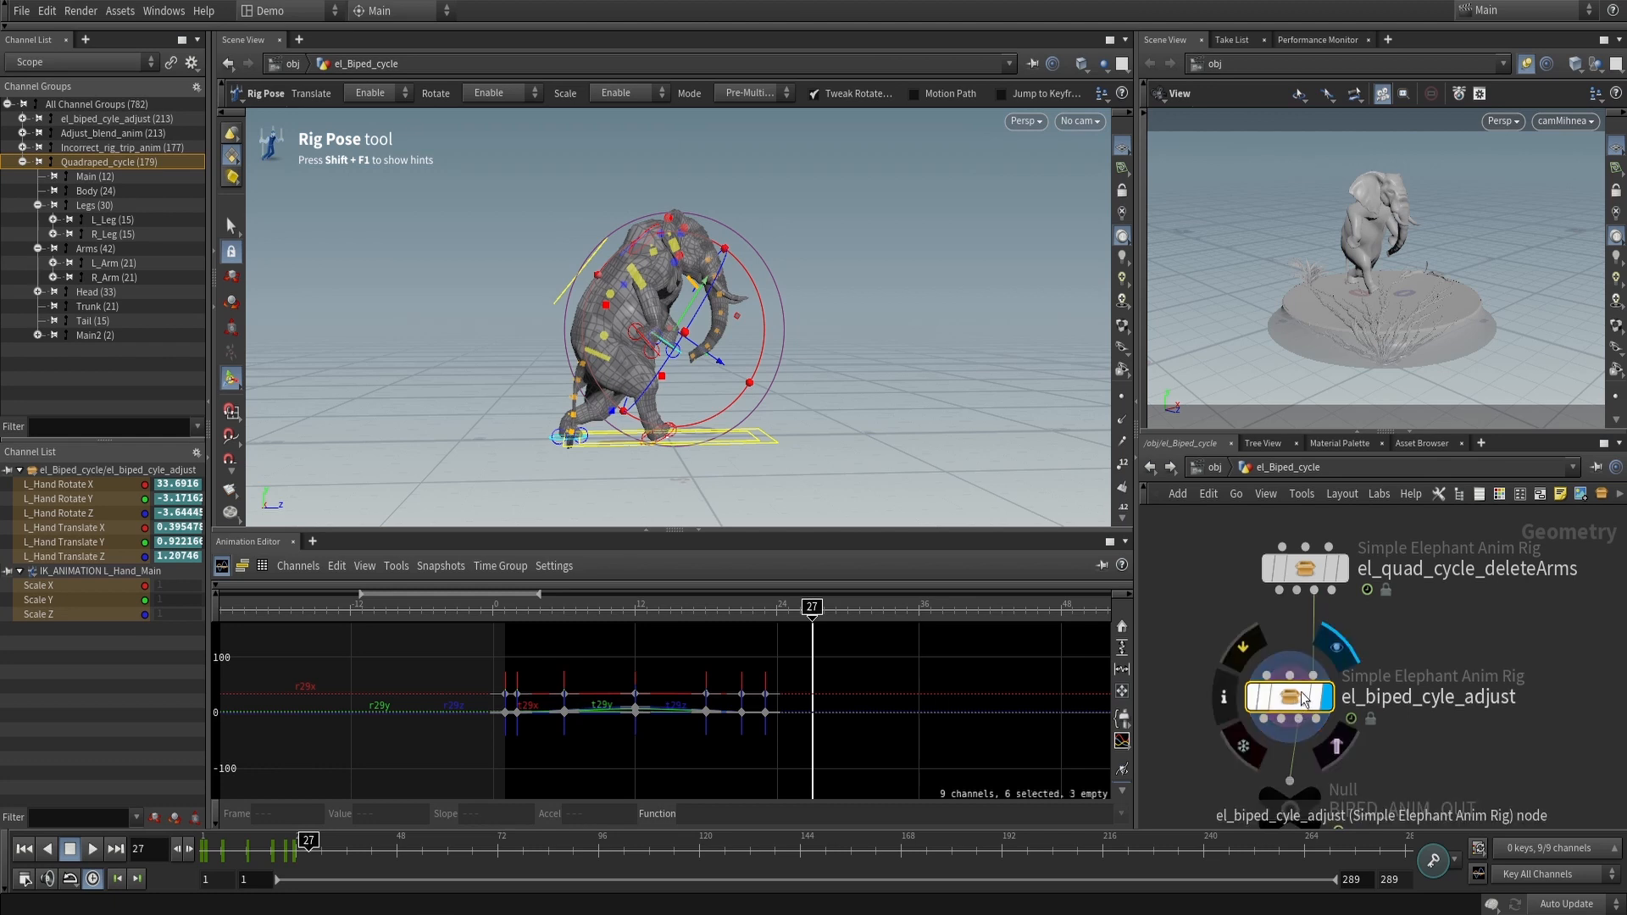
{"action": "left_click_drag", "start_coordinate": [1316, 574], "coordinate": [1318, 558]}
{"action": "left_click", "coordinate": [1300, 700]}
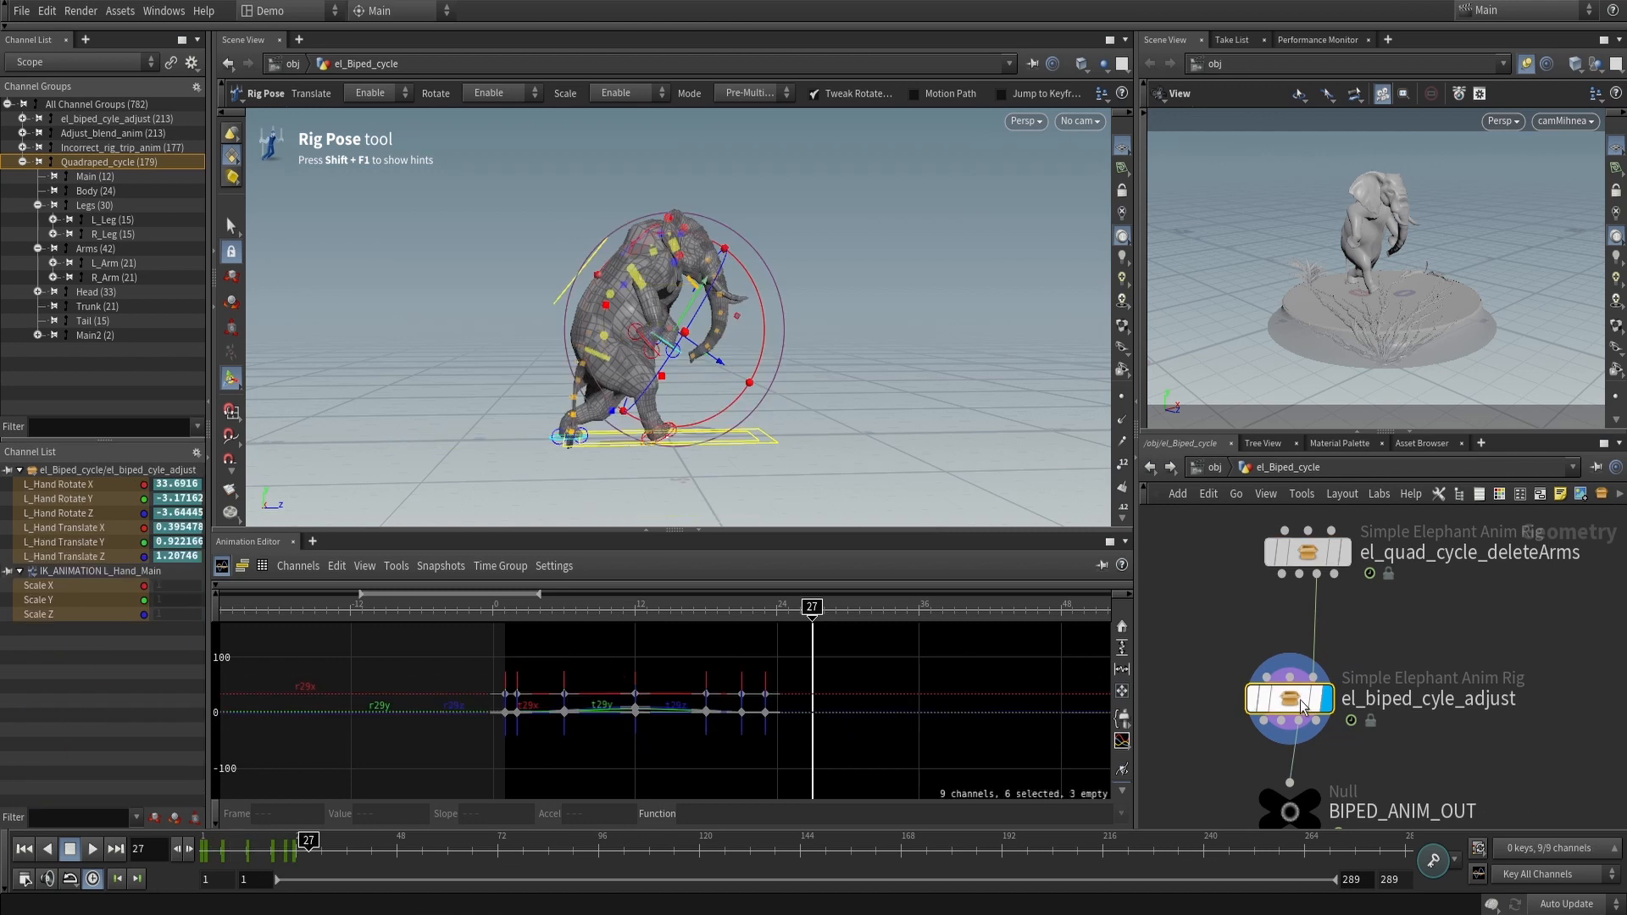
{"action": "mouse_move", "coordinate": [1301, 700]}
{"action": "middle_click_drag", "start_coordinate": [1239, 644], "coordinate": [1239, 614]}
{"action": "mouse_move", "coordinate": [1327, 530]}
{"action": "mouse_move", "coordinate": [1326, 667]}
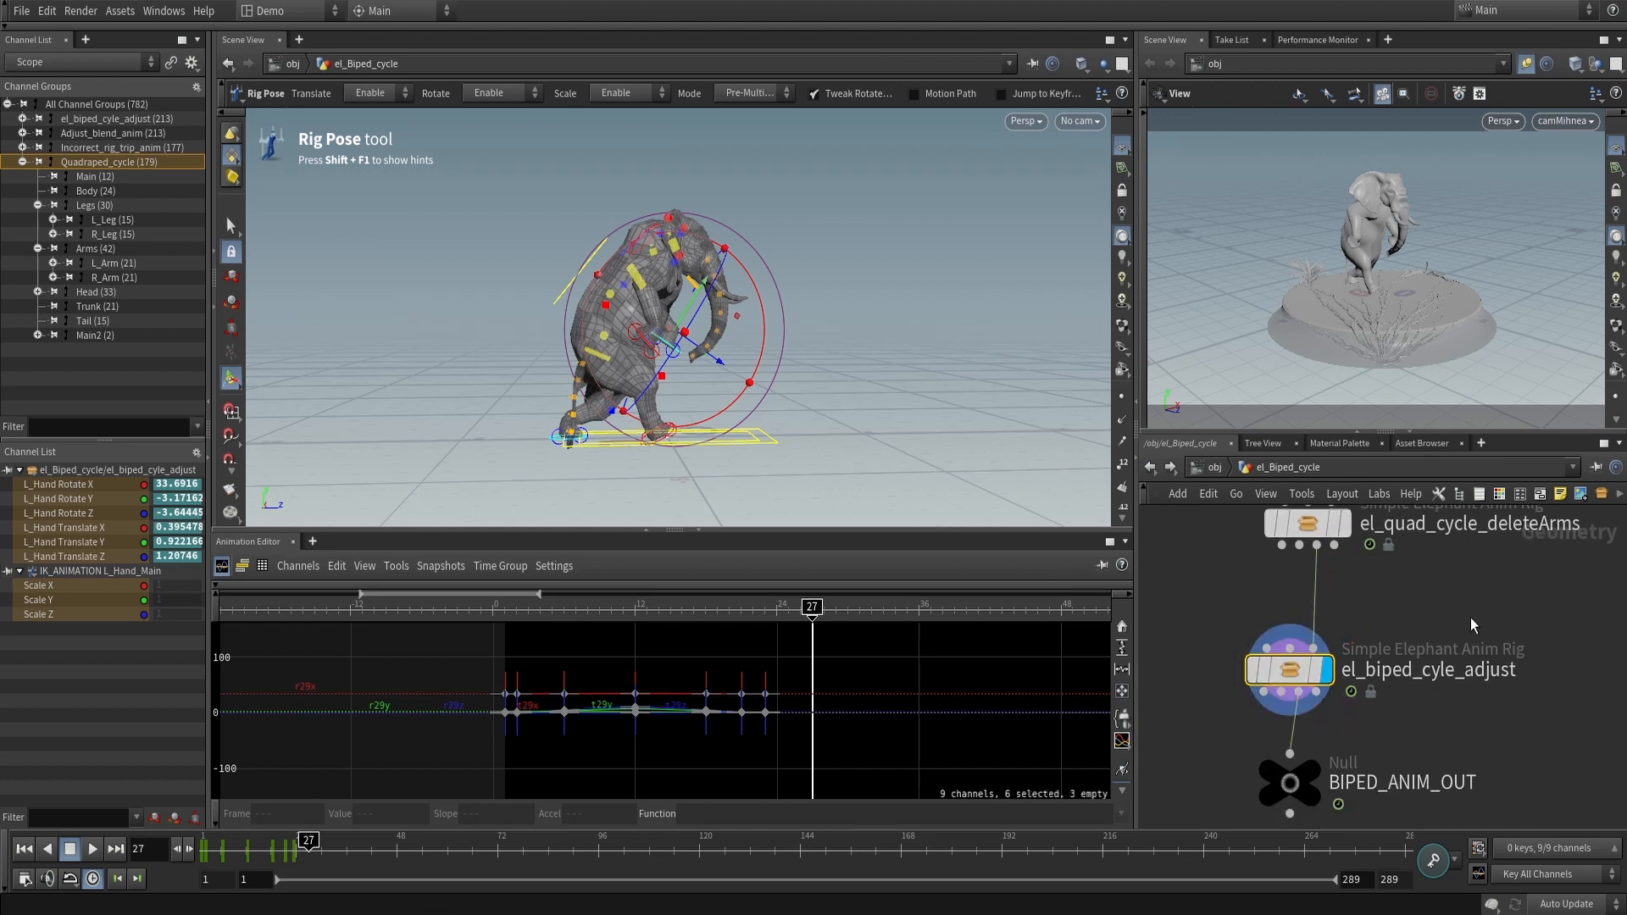
Select the biped rig's COG control and fit its animation curves in the animation editor
{"action": "left_click", "coordinate": [500, 217]}
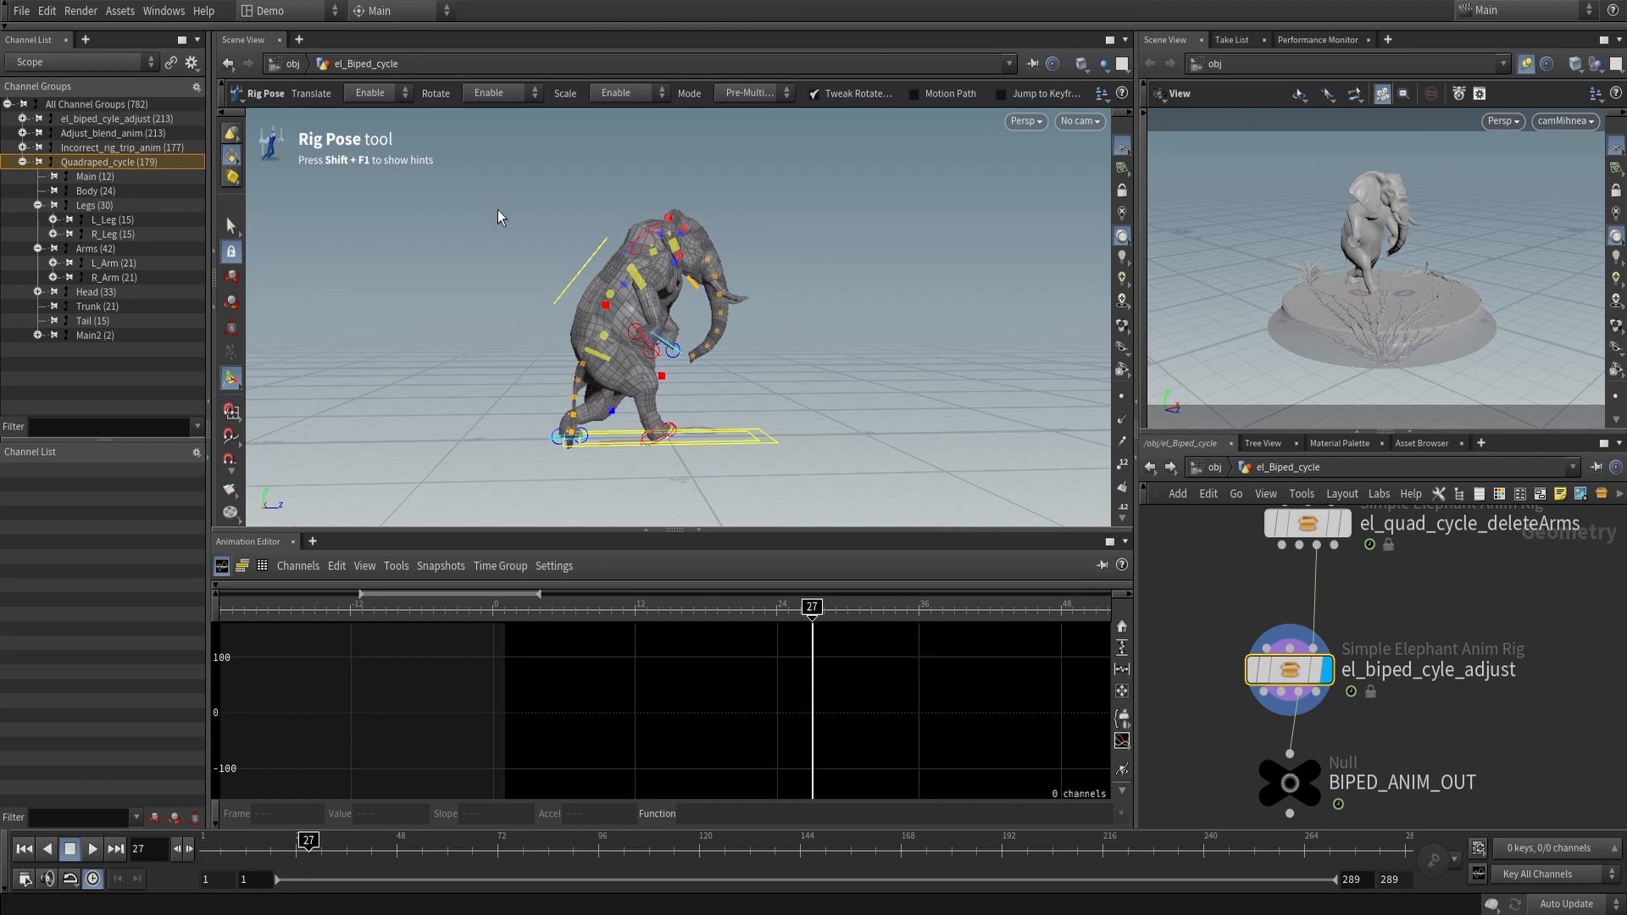
{"action": "left_click", "coordinate": [562, 303]}
{"action": "key", "text": "h"}
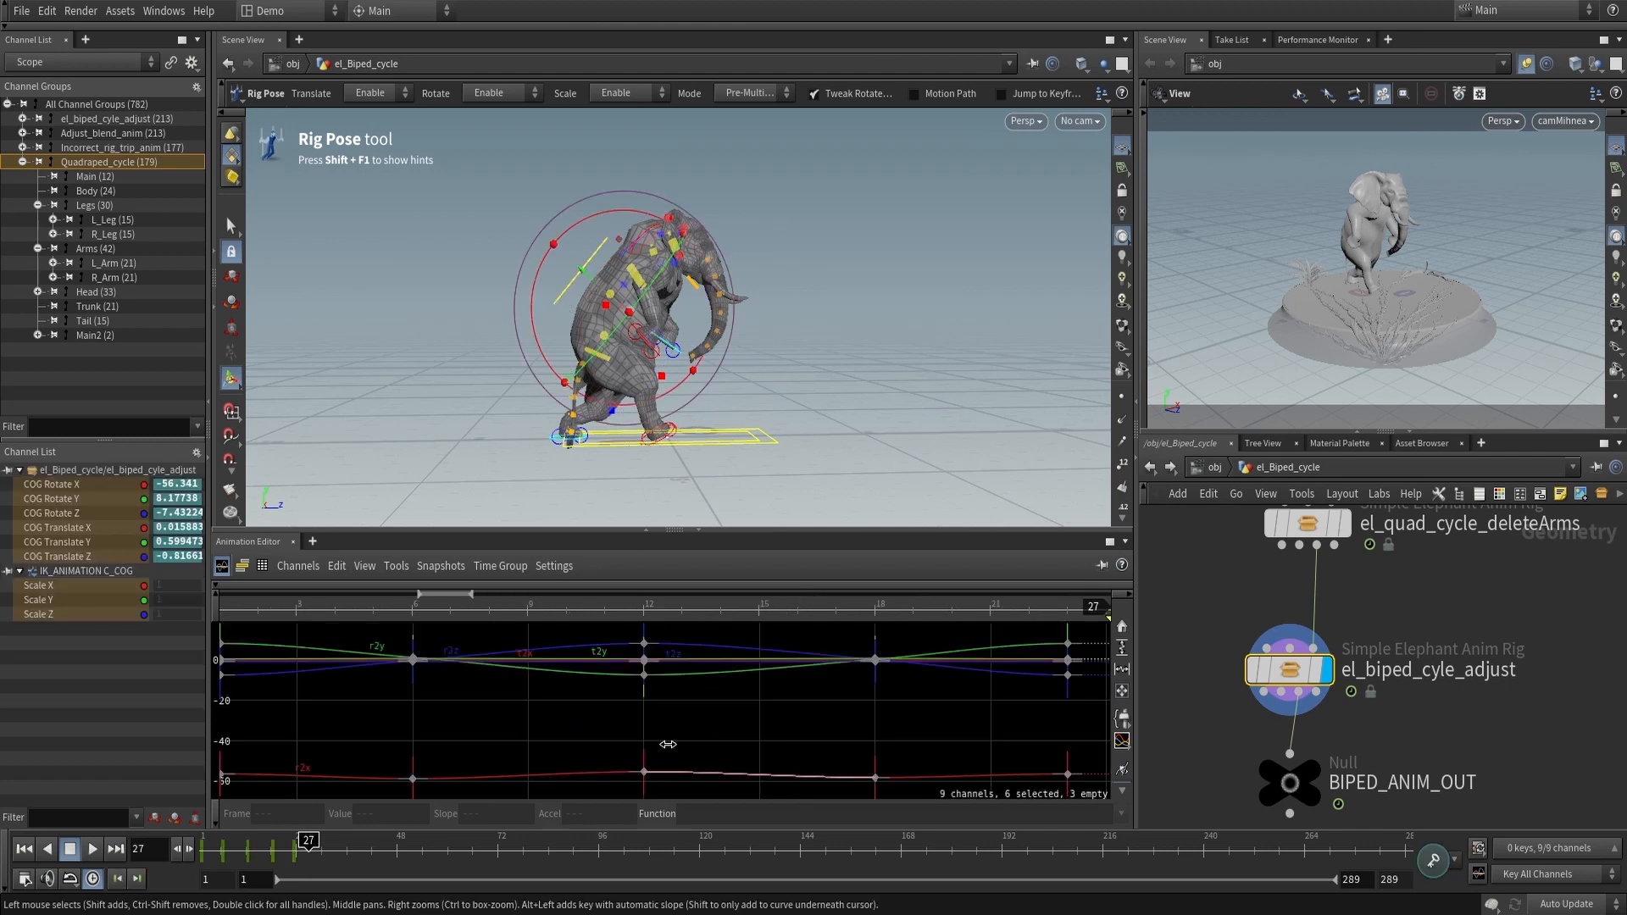
{"action": "right_click_drag", "start_coordinate": [907, 717], "coordinate": [626, 814]}
Template el_quad_cycle_deleteArms, compare it with the biped rig through the walk back to frame 1, and turn the template off
{"action": "left_click_drag", "start_coordinate": [287, 846], "coordinate": [229, 839]}
{"action": "left_click", "coordinate": [1343, 523]}
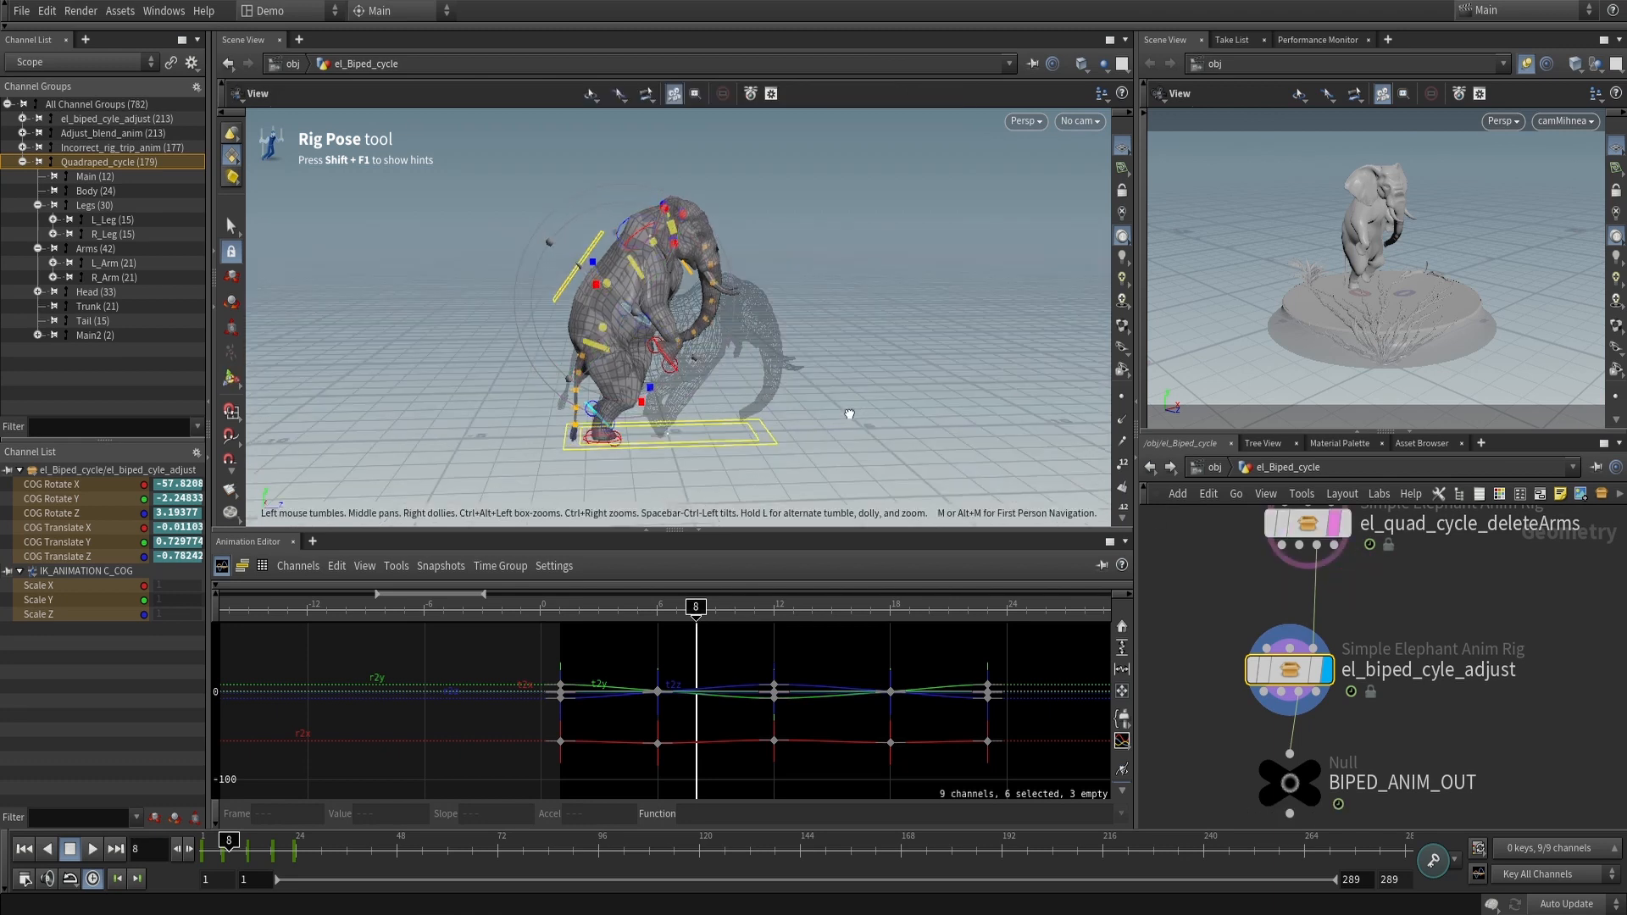
{"action": "left_click_drag", "start_coordinate": [740, 330], "coordinate": [737, 288]}
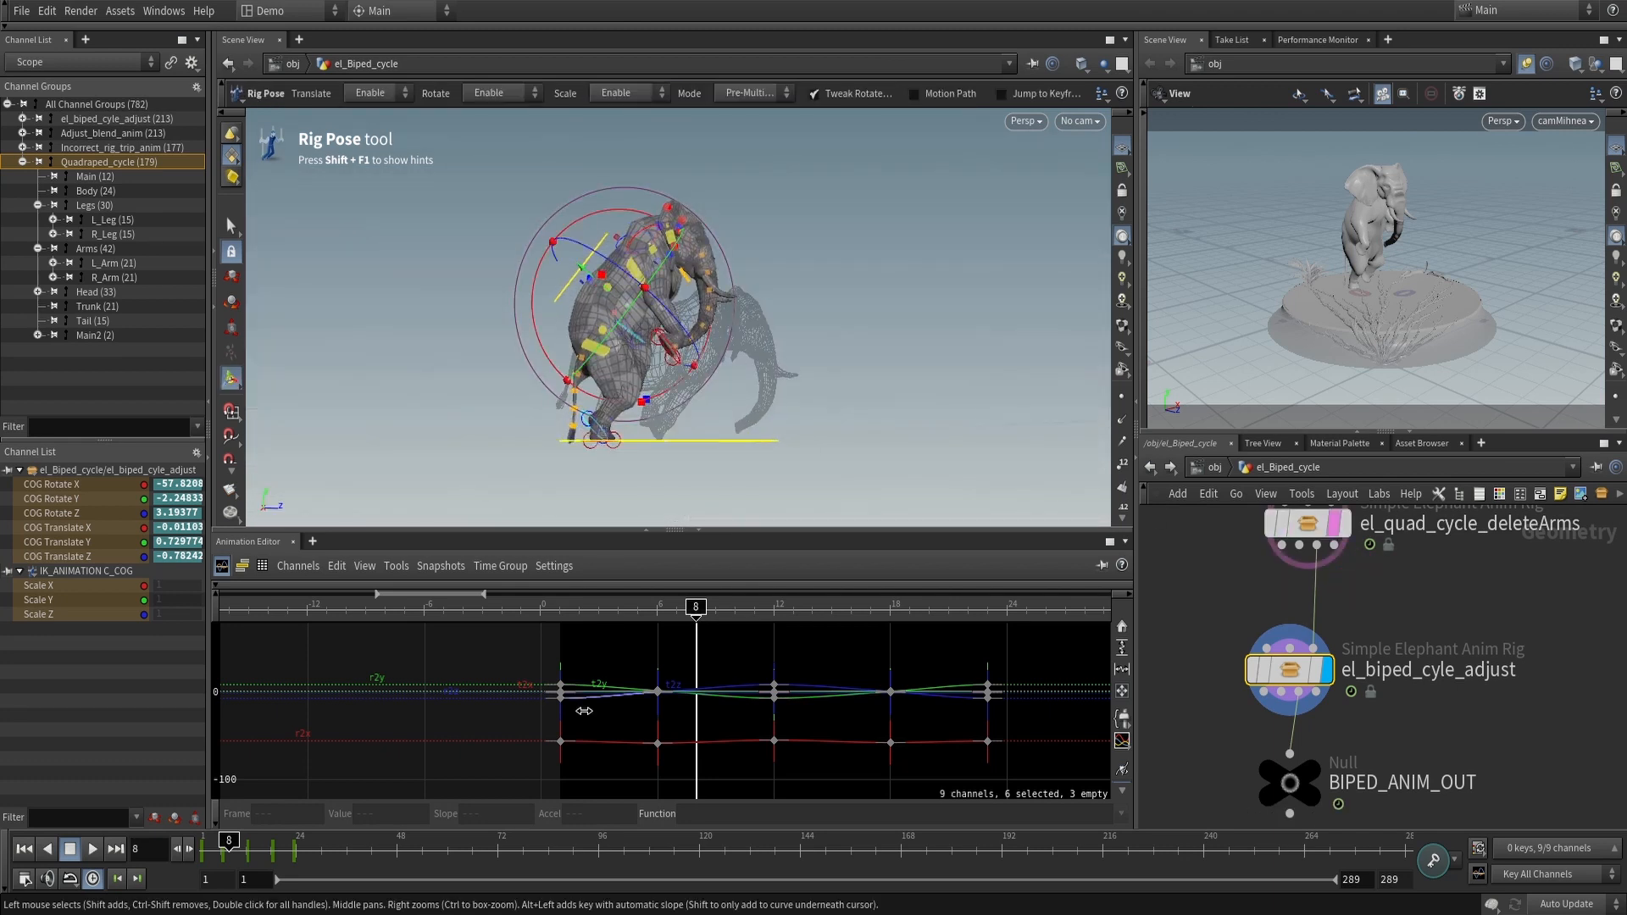
{"action": "left_click", "coordinate": [210, 848]}
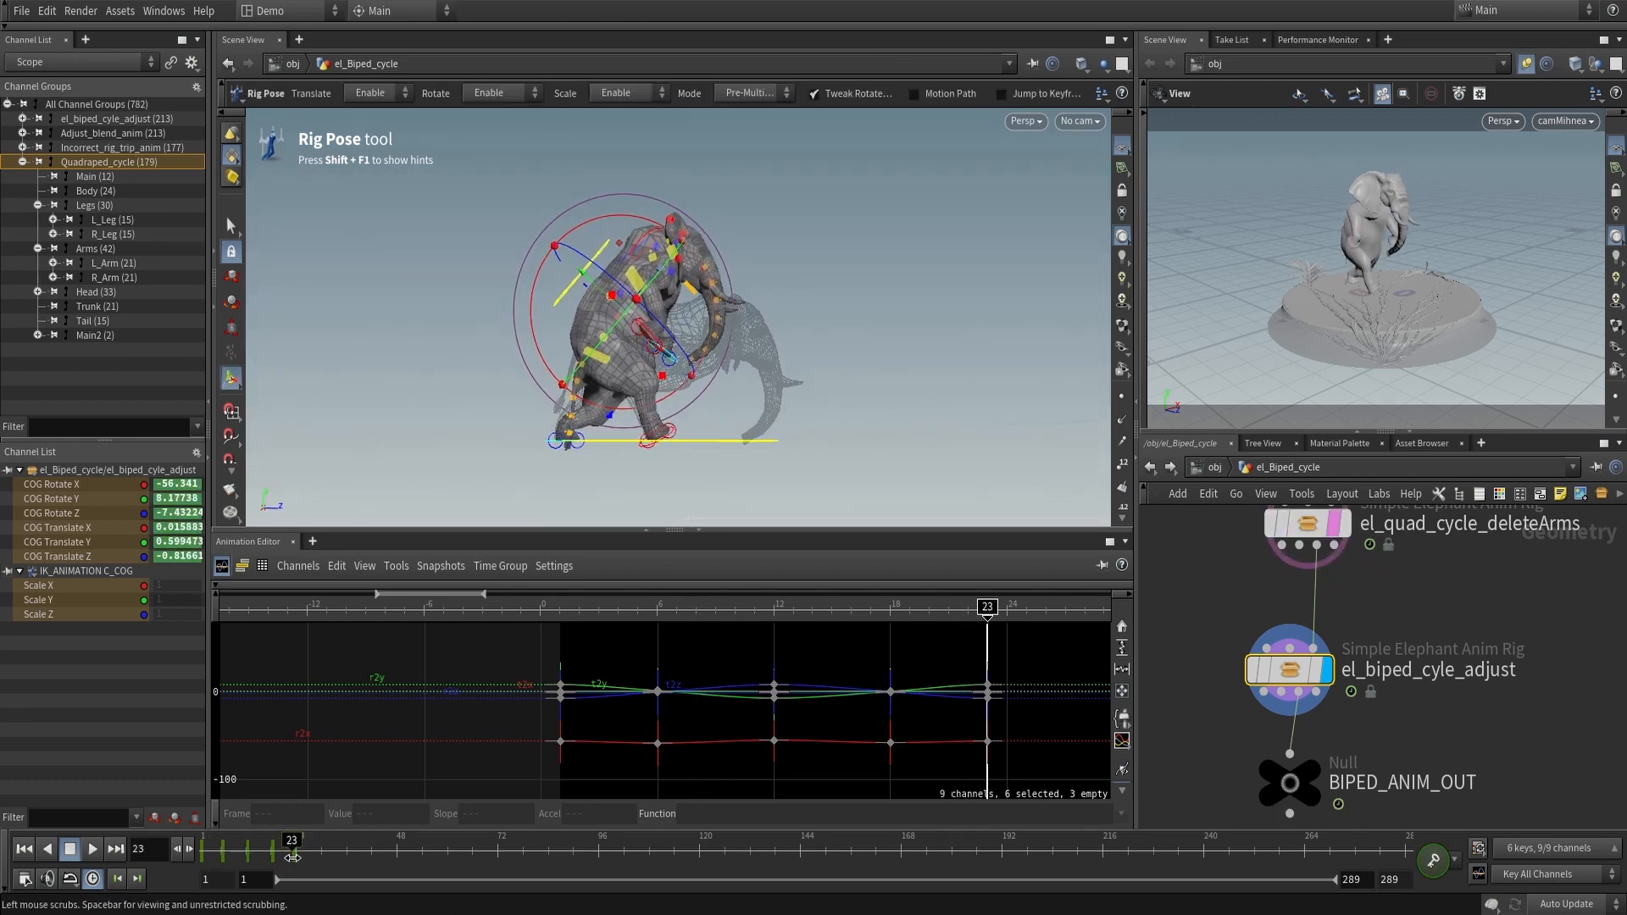
{"action": "mouse_move", "coordinate": [210, 850]}
{"action": "left_mouse_down"}
{"action": "mouse_move", "coordinate": [264, 863]}
{"action": "mouse_move", "coordinate": [195, 866]}
{"action": "left_mouse_up"}
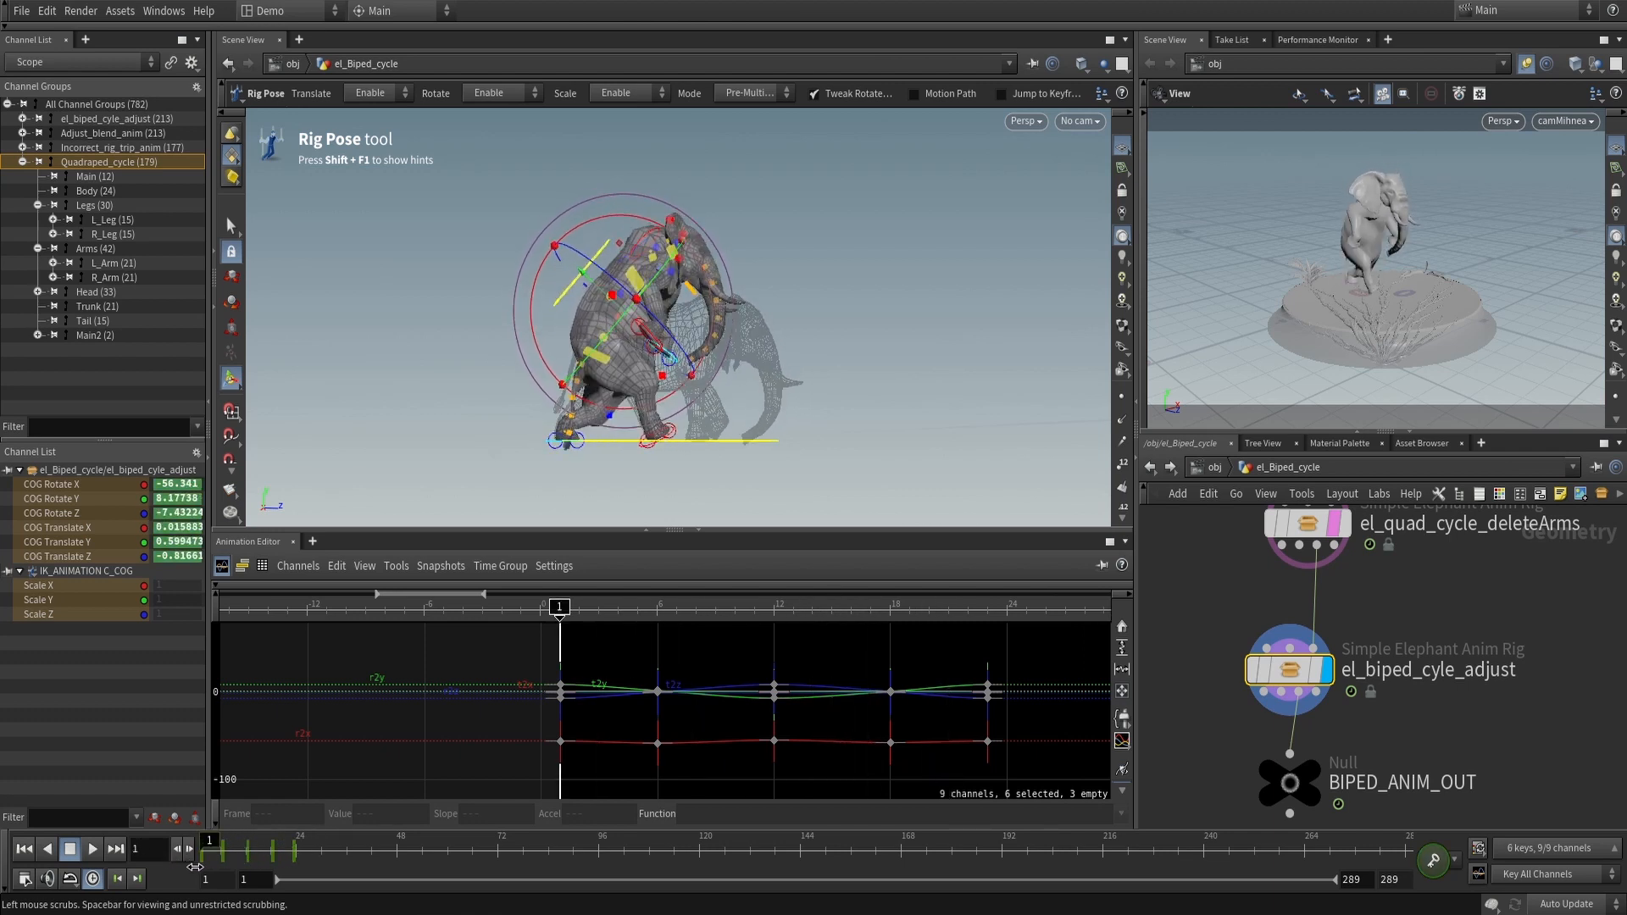
{"action": "left_click", "coordinate": [1320, 563]}
Inspect the COG control's keys, scrub to frame 19, and select the Head control to show its curves
{"action": "left_click", "coordinate": [504, 327]}
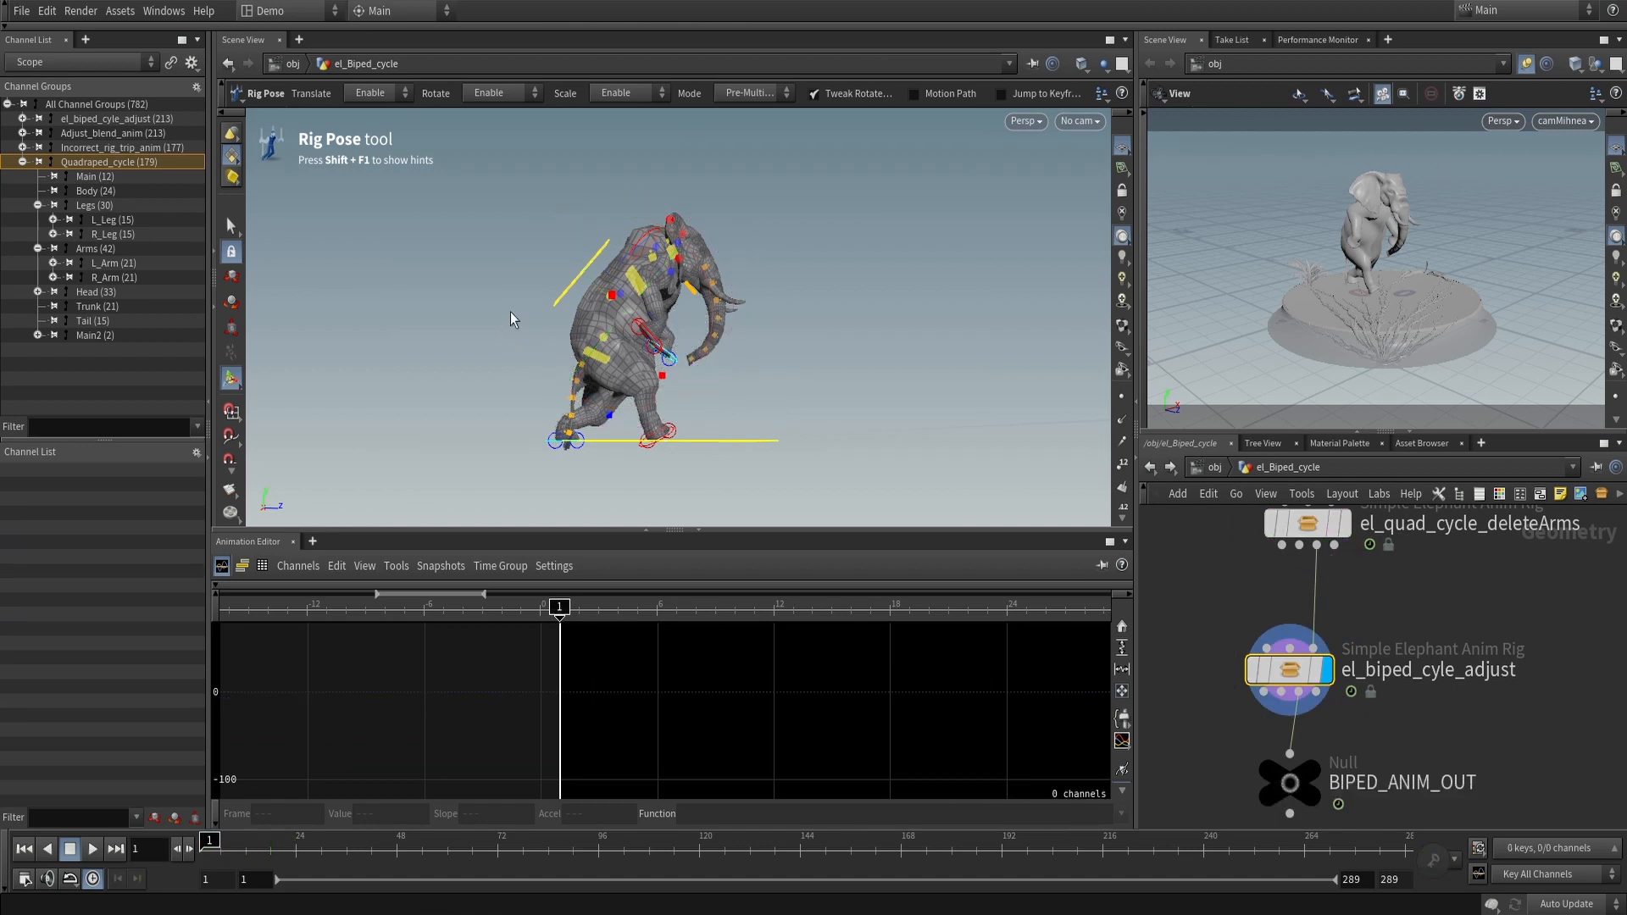
{"action": "left_click", "coordinate": [559, 297]}
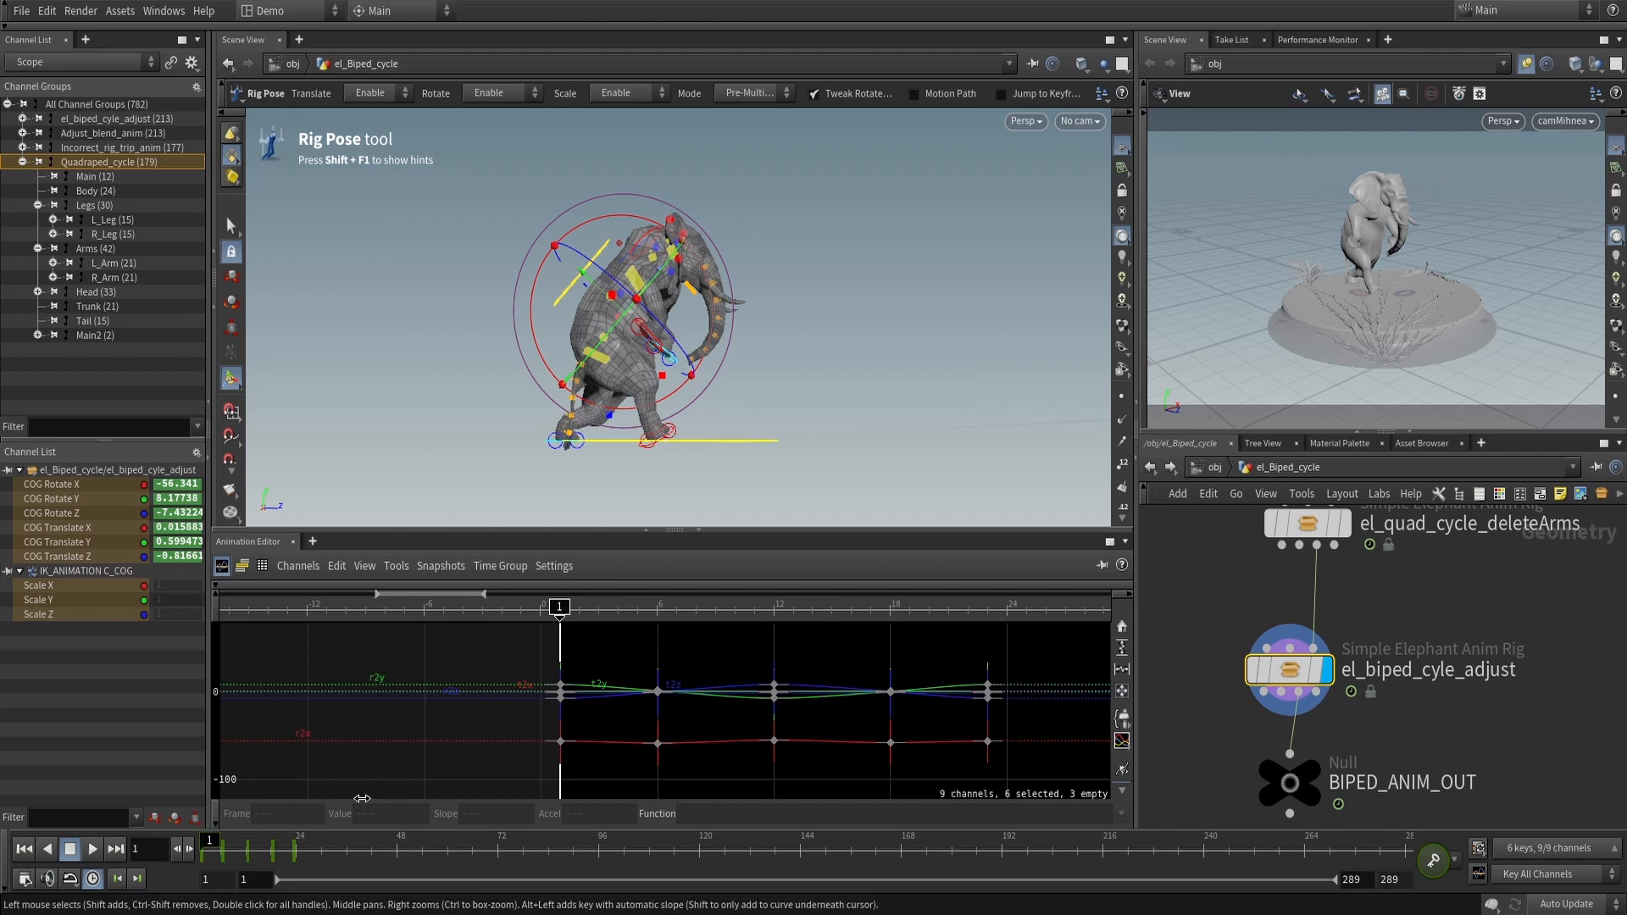
{"action": "left_click_drag", "start_coordinate": [220, 849], "coordinate": [276, 850]}
{"action": "left_click", "coordinate": [762, 328]}
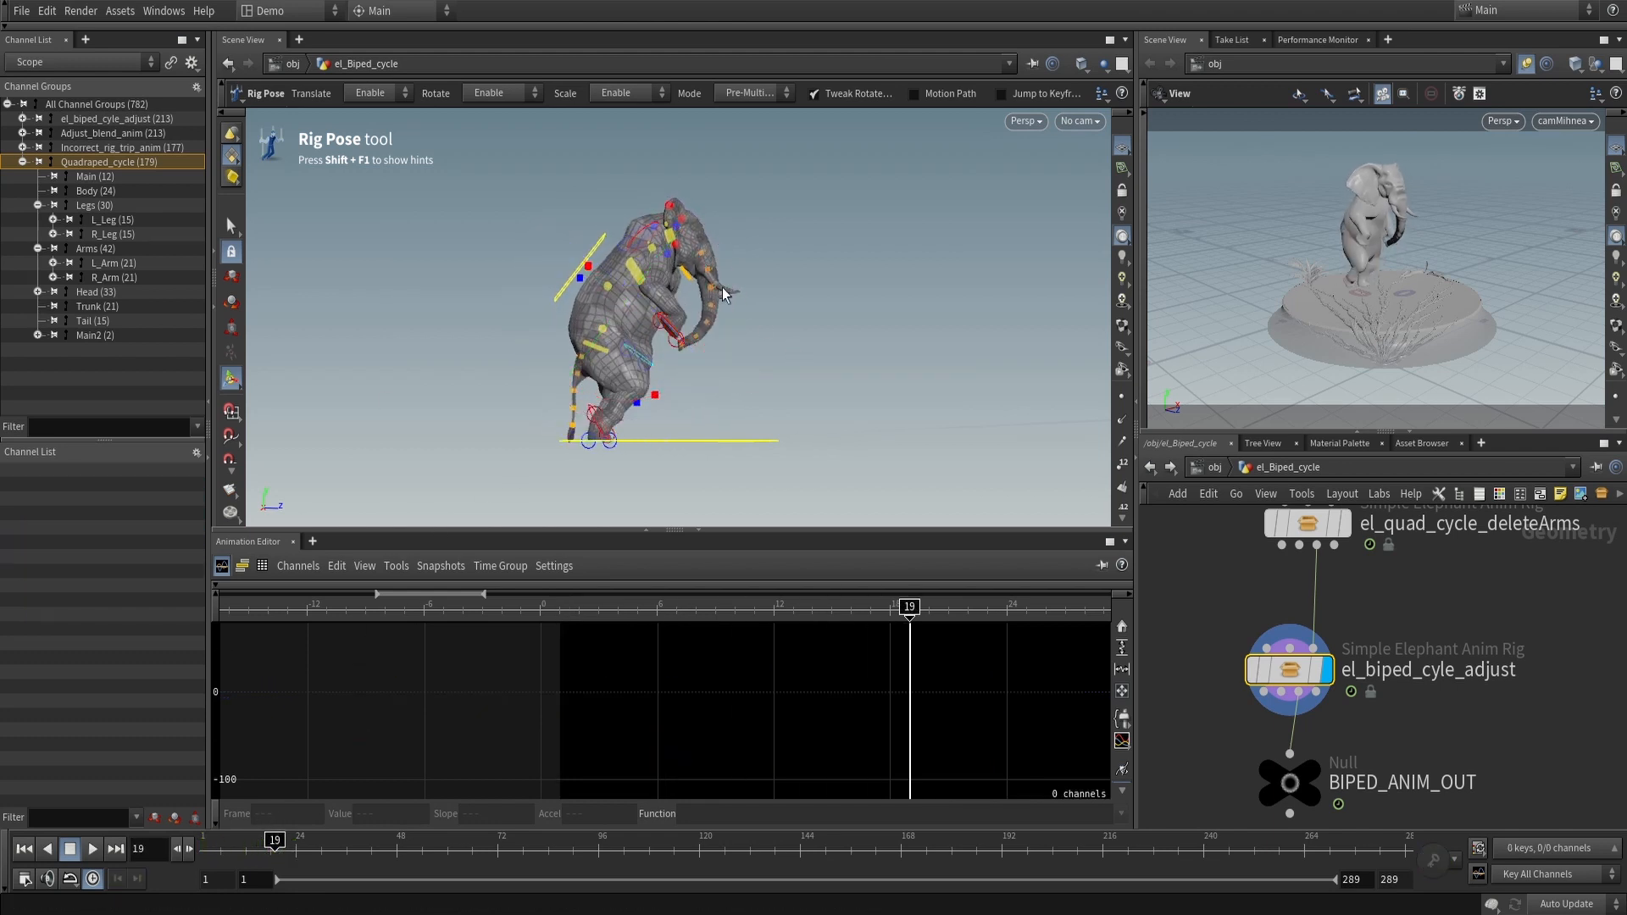
{"action": "left_click", "coordinate": [669, 229]}
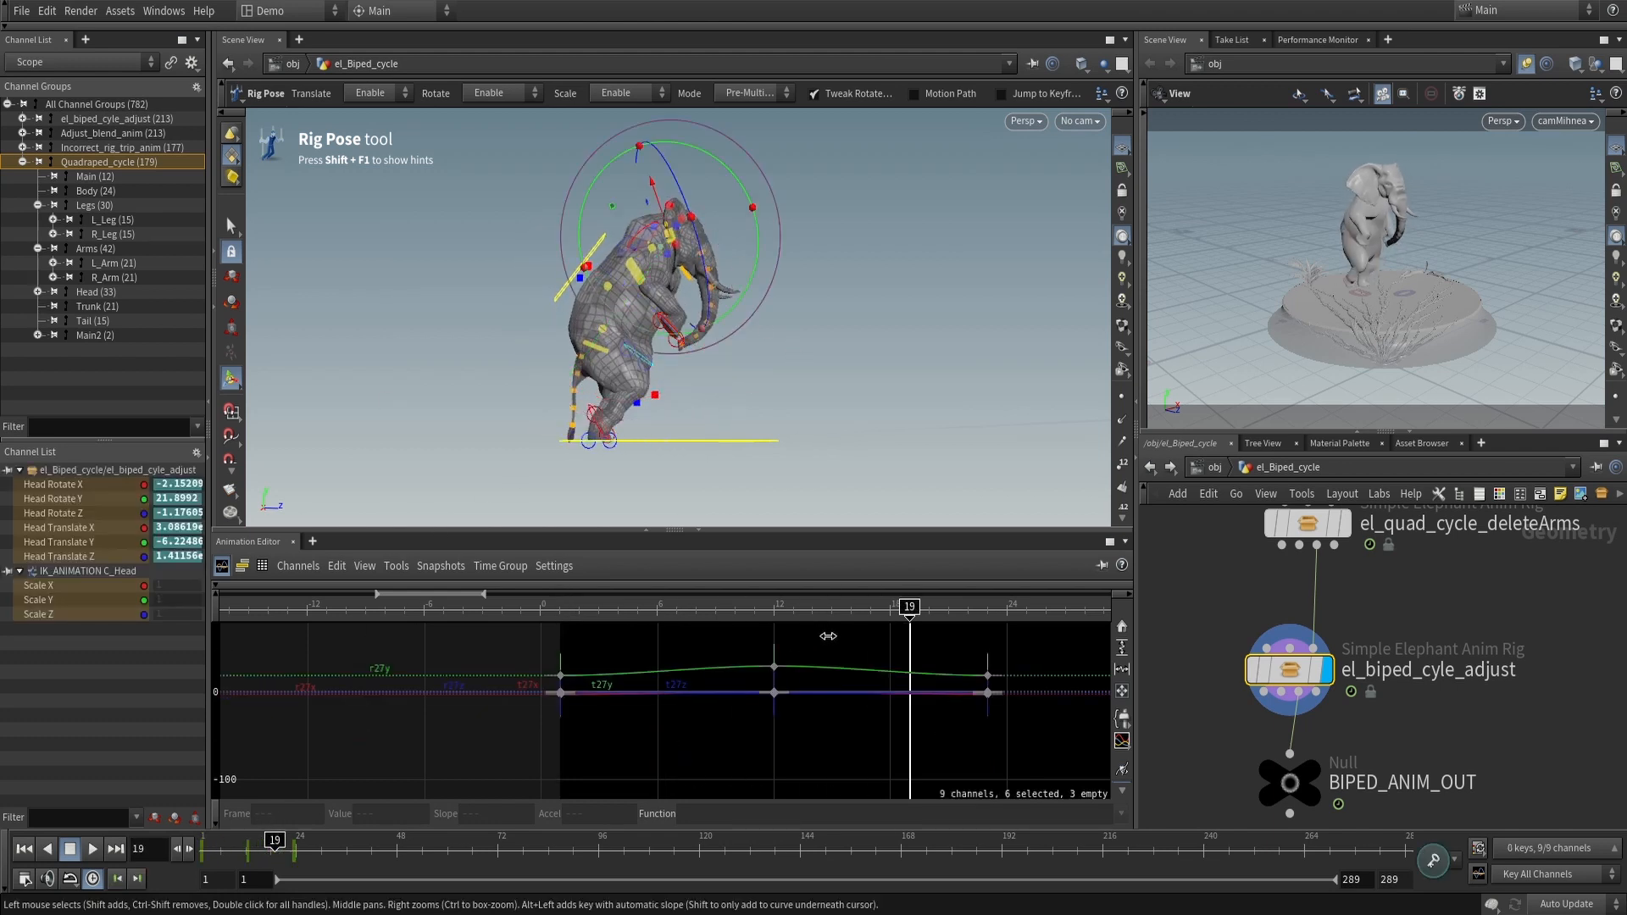
Select the L_Hand control, fit its curves in the animation editor, and scrub the walk back to frame 1
{"action": "left_click", "coordinate": [878, 402]}
{"action": "left_click_drag", "start_coordinate": [667, 376], "coordinate": [658, 388], "text": "alt"}
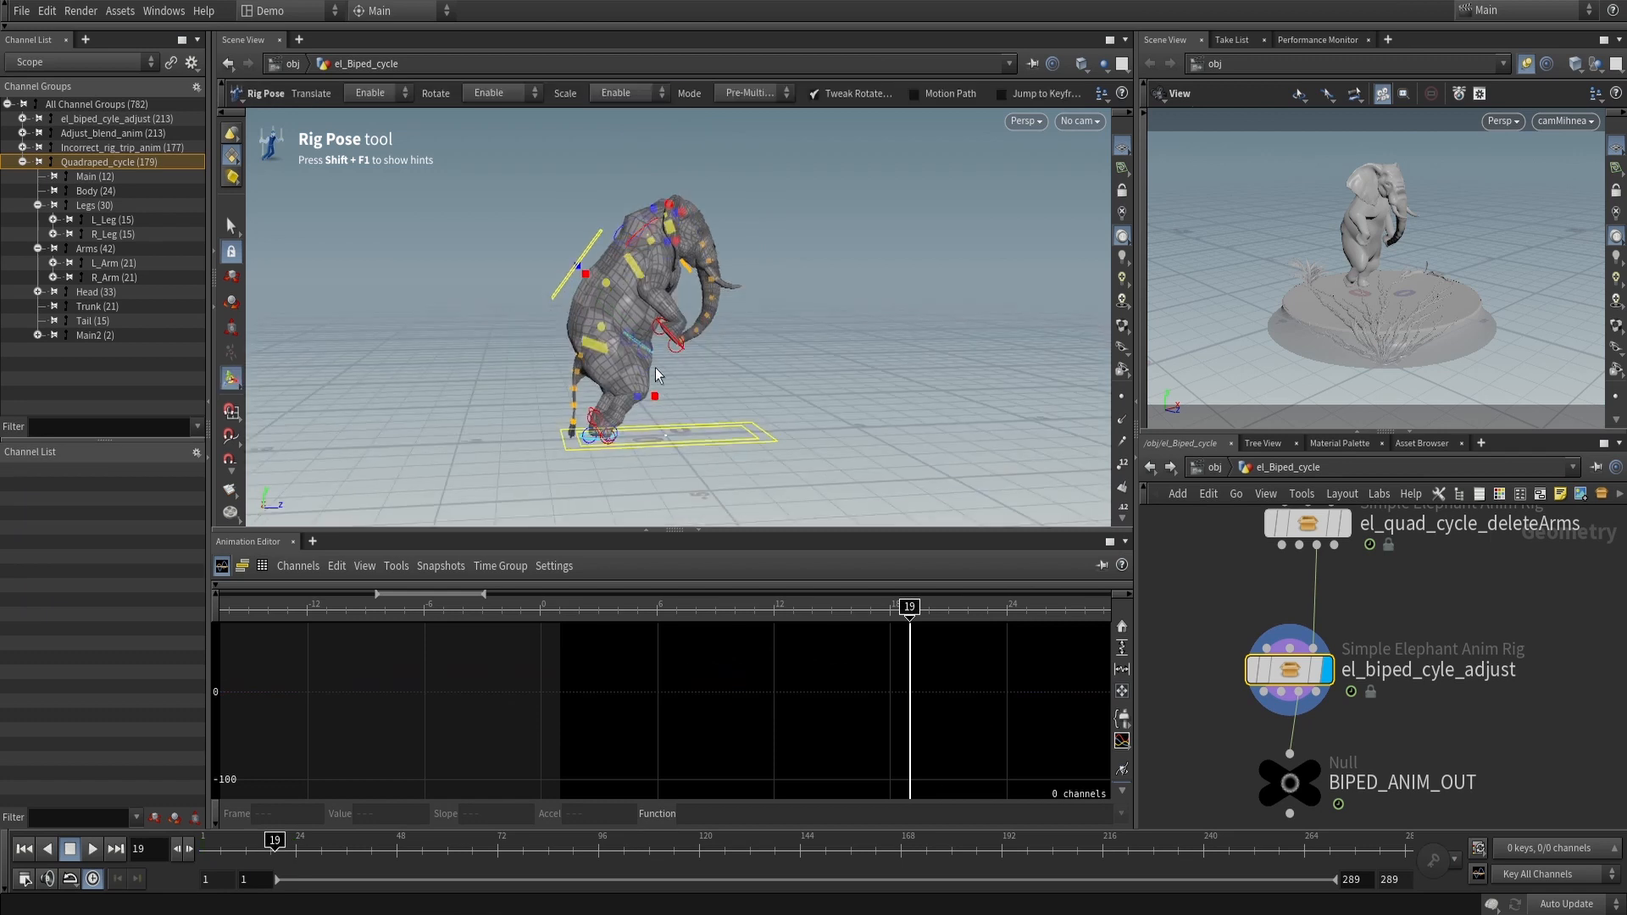
{"action": "left_click", "coordinate": [651, 356]}
{"action": "key", "text": "h"}
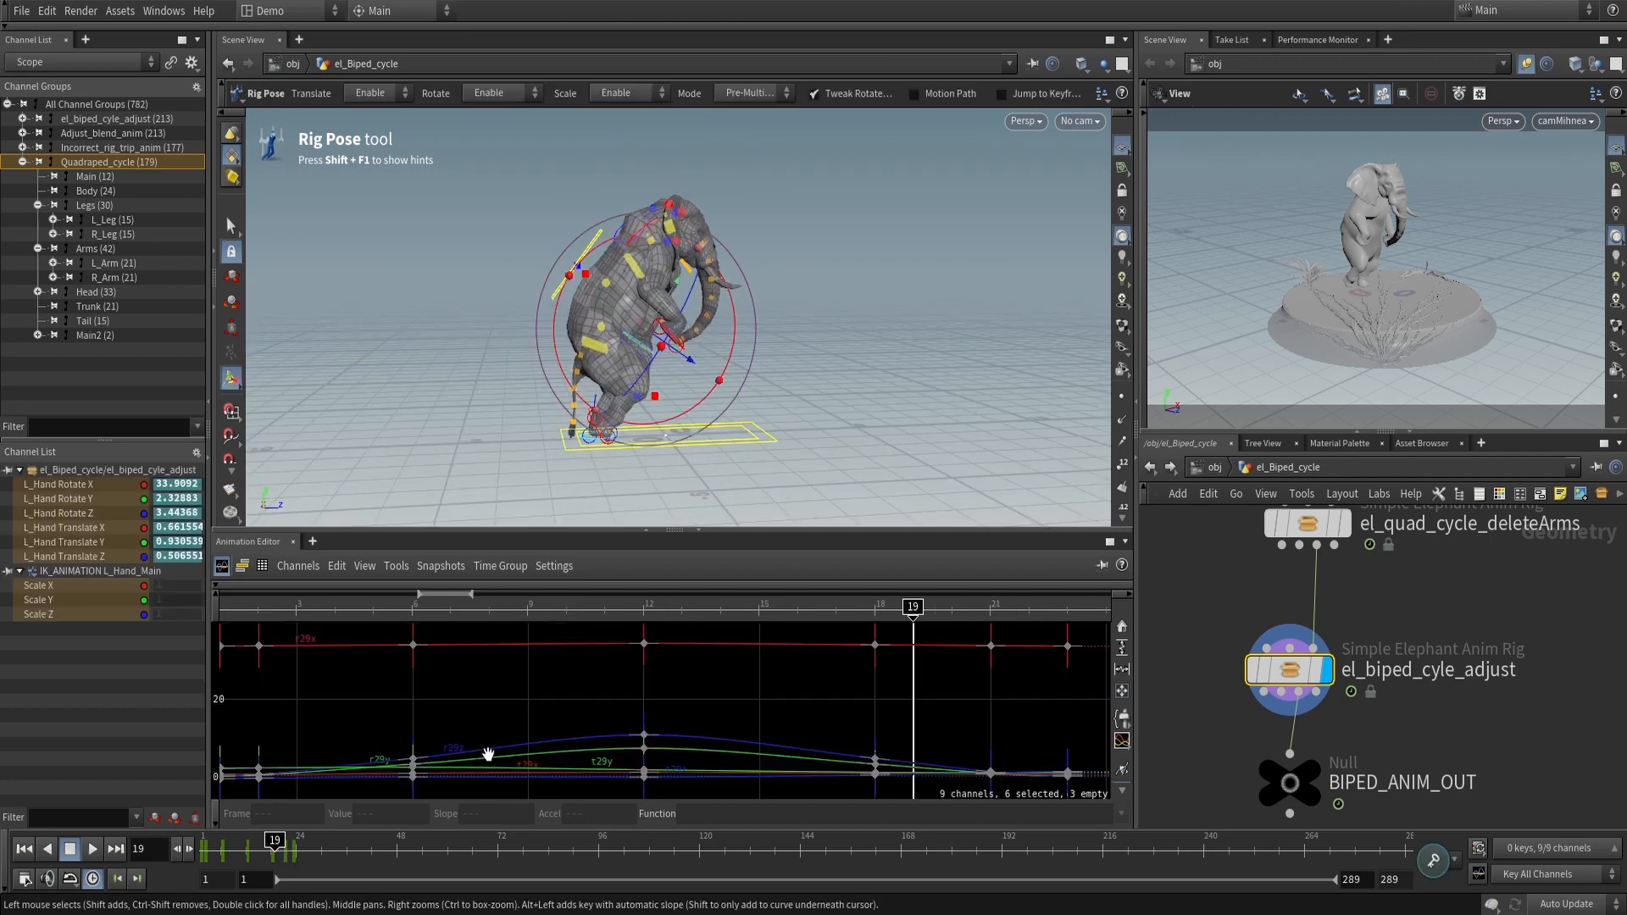
{"action": "left_click_drag", "start_coordinate": [280, 841], "coordinate": [330, 841]}
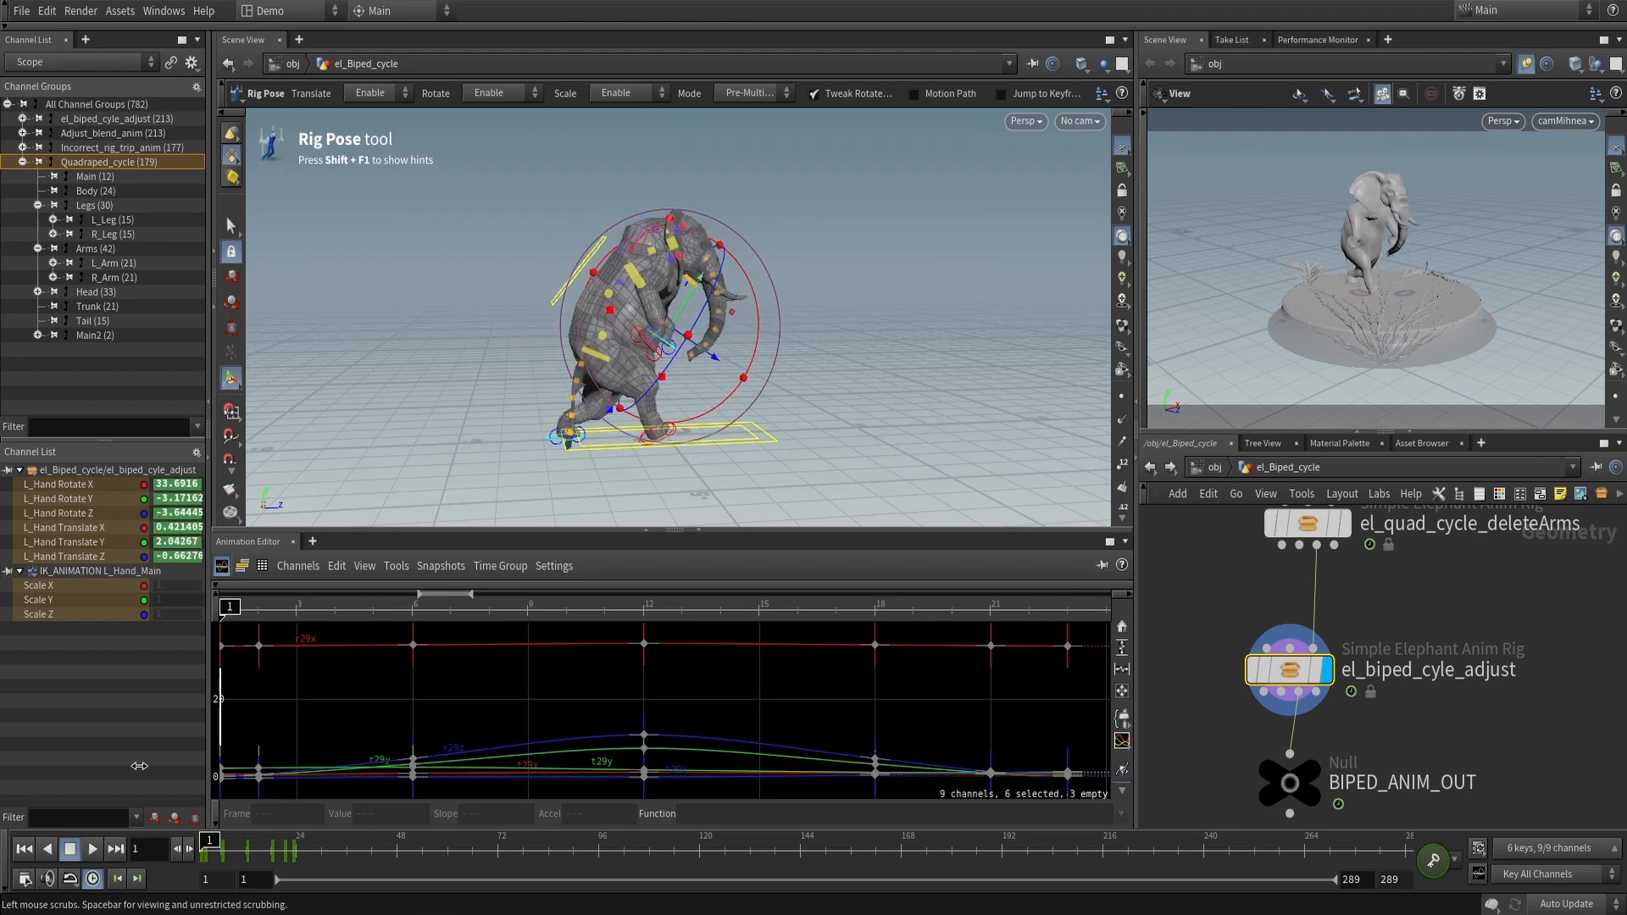
Collapse the Quadraped_cycle channel group and inspect the COG control's fitted curves at frame 12
{"action": "left_click", "coordinate": [23, 162]}
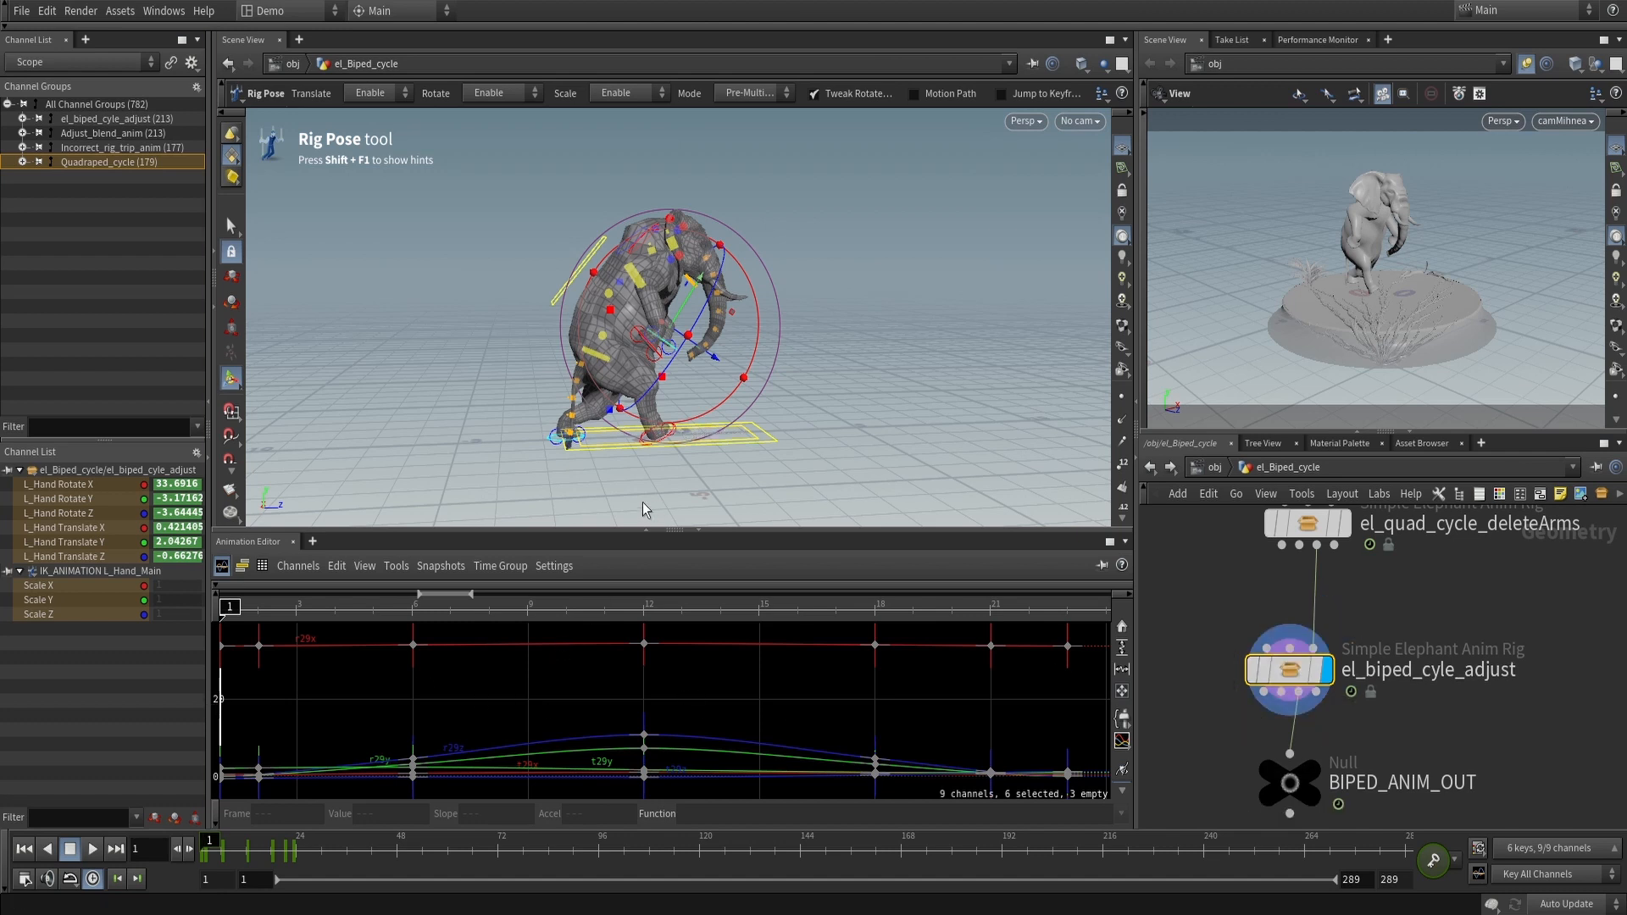
{"action": "mouse_move", "coordinate": [248, 851]}
{"action": "left_mouse_down"}
{"action": "mouse_move", "coordinate": [213, 850]}
{"action": "mouse_move", "coordinate": [243, 848]}
{"action": "left_mouse_up"}
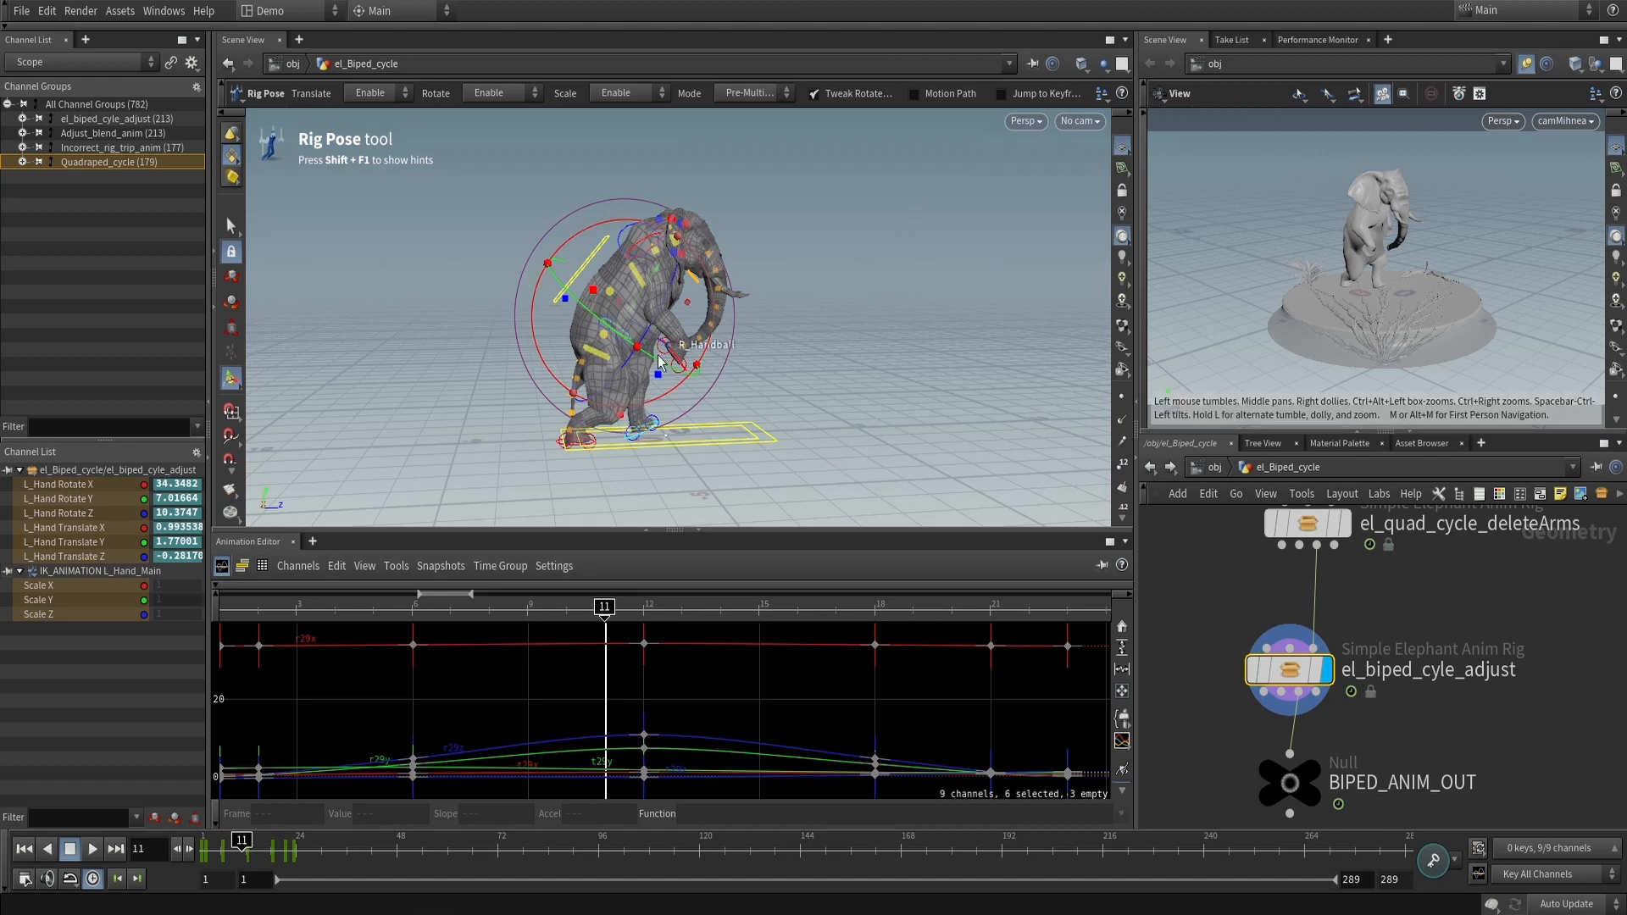
{"action": "left_click", "coordinate": [595, 263]}
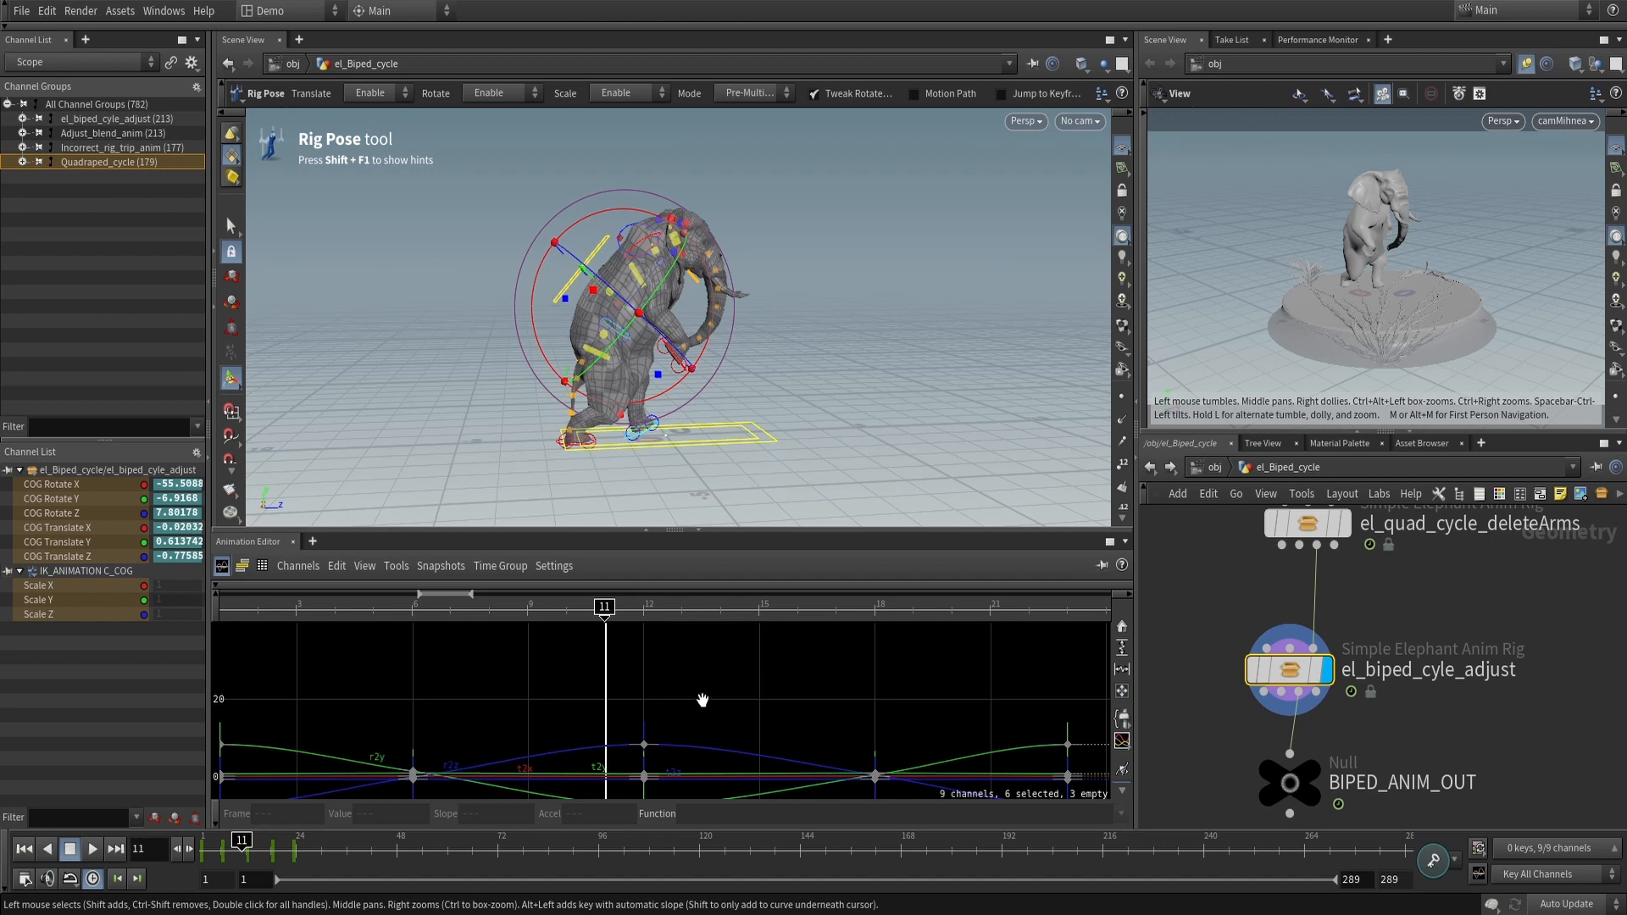
{"action": "key", "text": "h"}
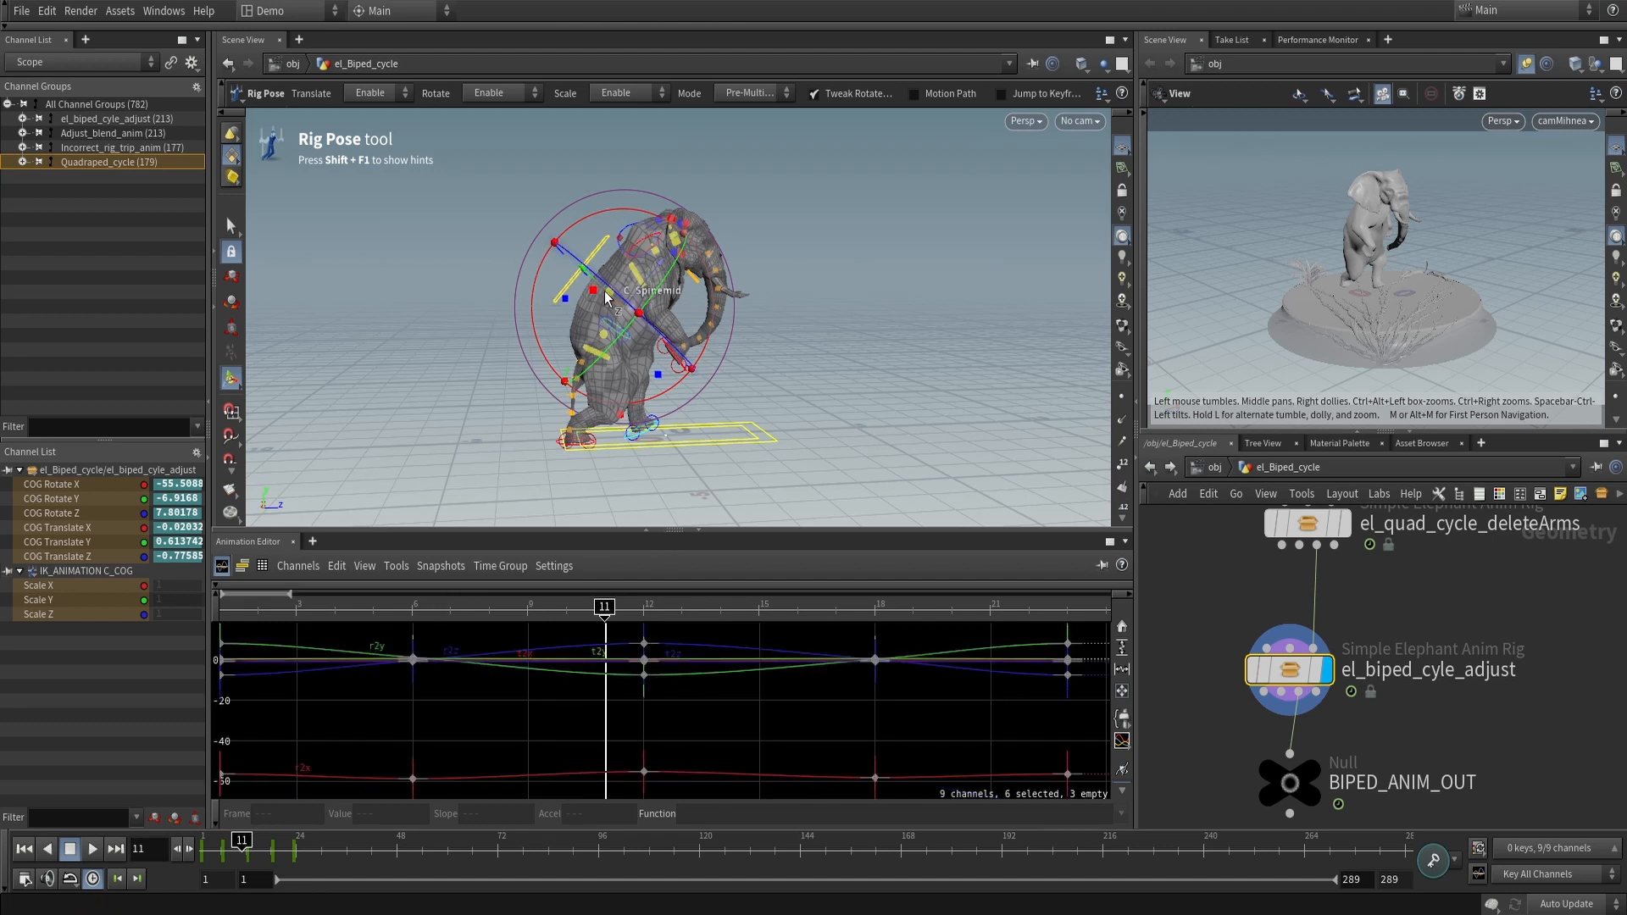
{"action": "left_click", "coordinate": [644, 622]}
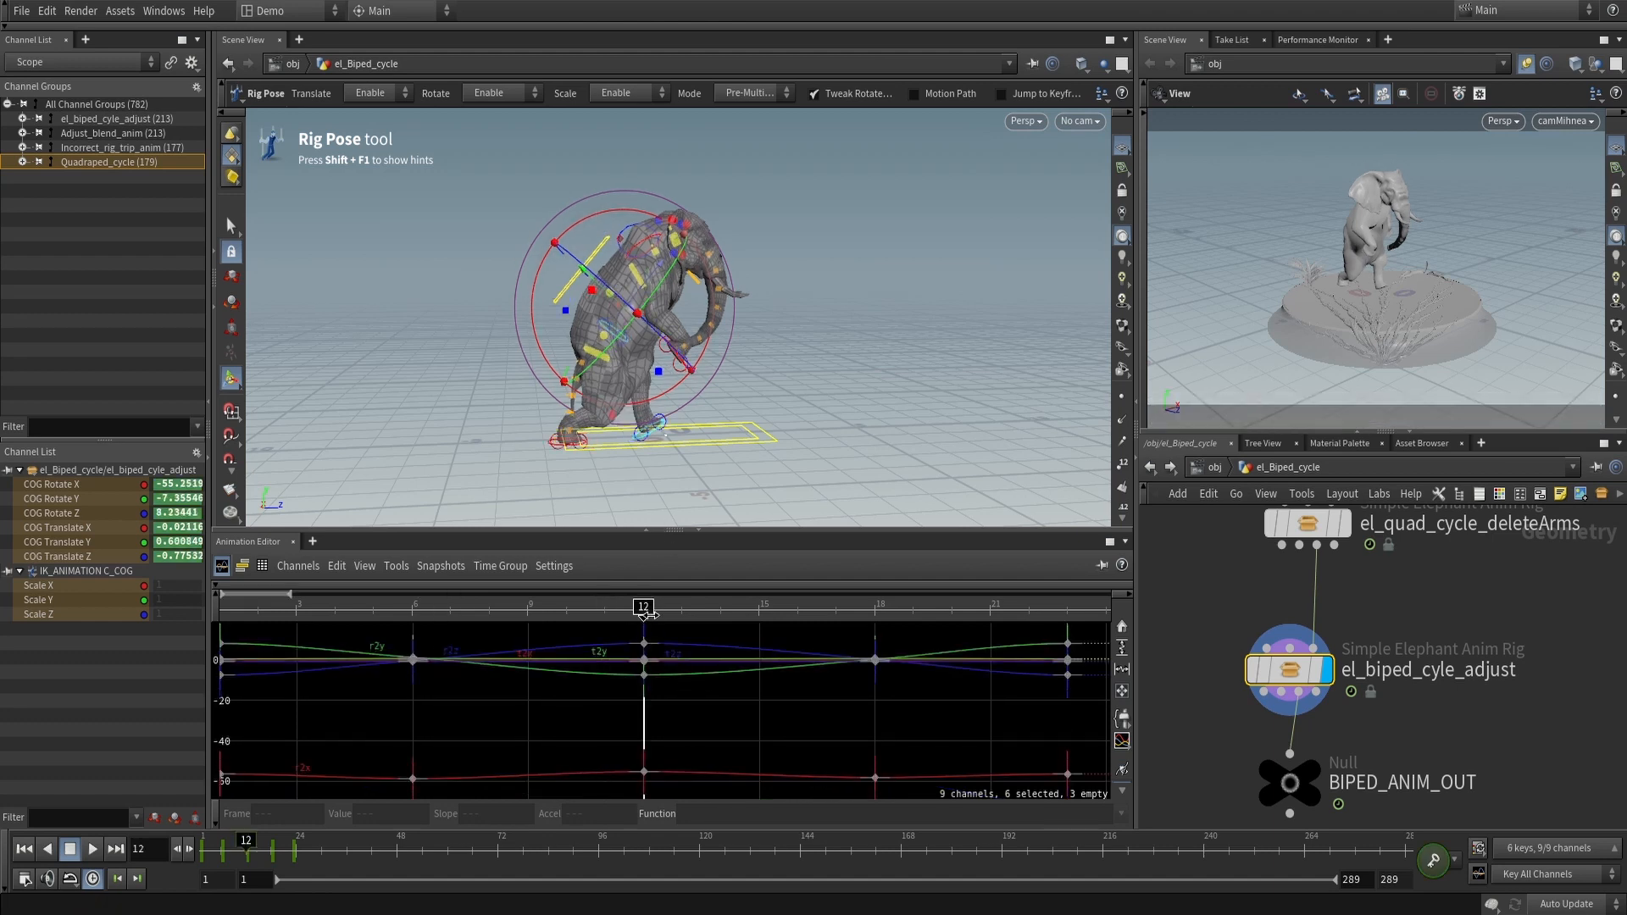
Try adjusting the COG control's pose at frame 12, scrub the walk to frame 21, and undo the adjustment
{"action": "left_click", "coordinate": [556, 240]}
{"action": "left_click", "coordinate": [599, 250]}
{"action": "left_click_drag", "start_coordinate": [606, 218], "coordinate": [572, 238]}
{"action": "key", "text": "t"}
{"action": "left_click_drag", "start_coordinate": [608, 315], "coordinate": [574, 309]}
{"action": "left_click_drag", "start_coordinate": [226, 855], "coordinate": [283, 842]}
{"action": "key", "text": "ctrl+z"}
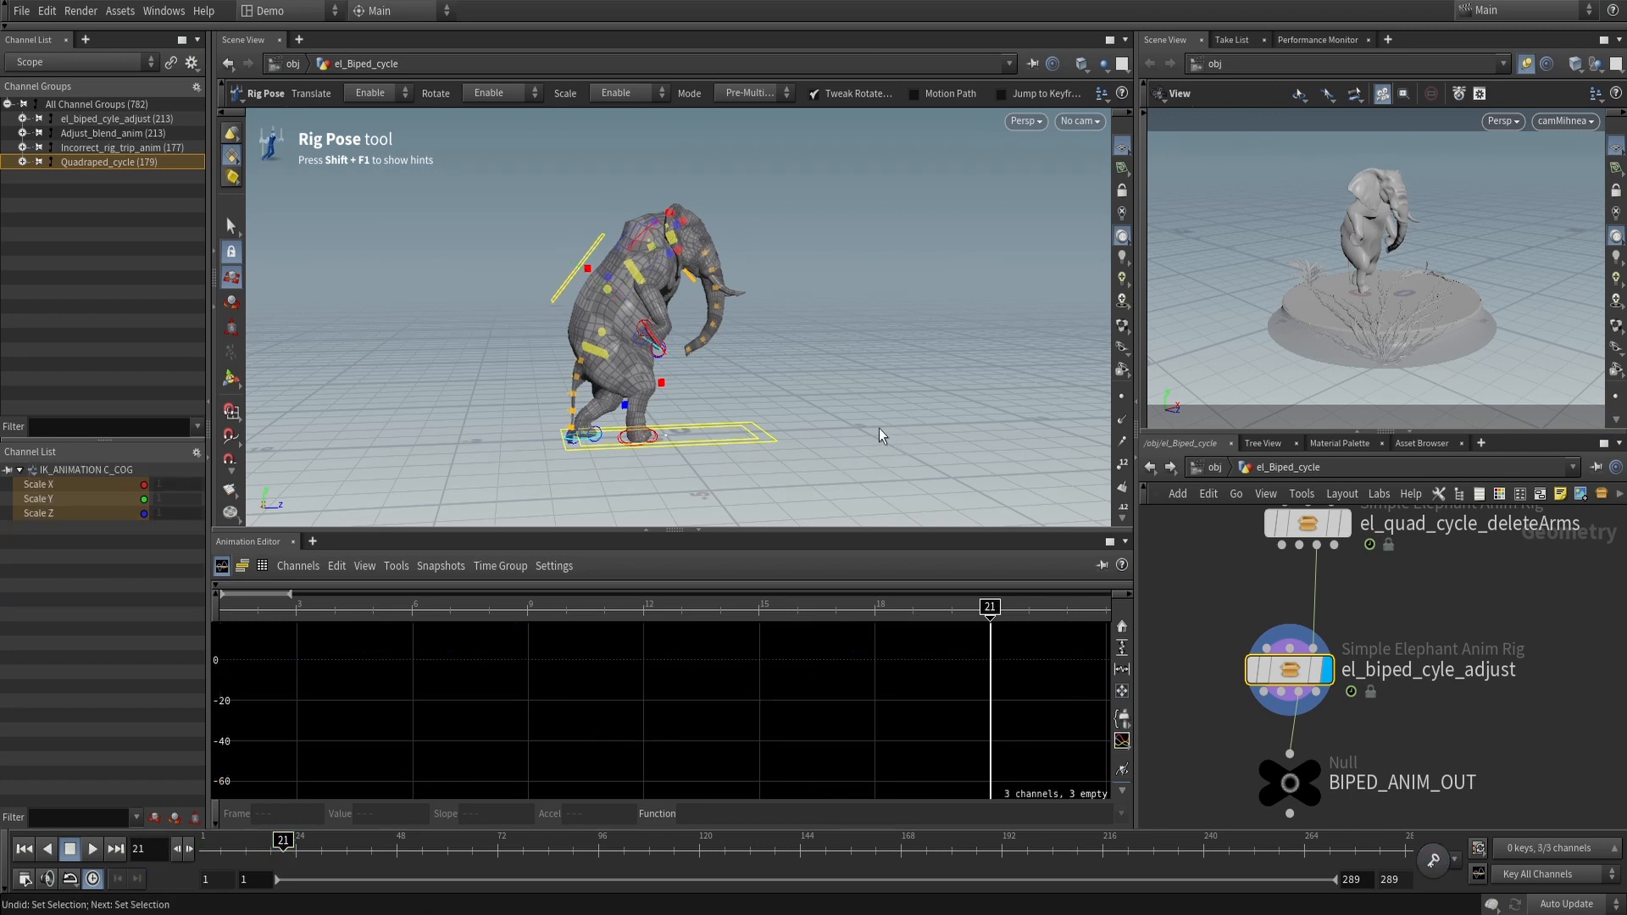
Return to frame 1, go up to object level, and display el_Quadraped_cycle
{"action": "mouse_move", "coordinate": [234, 843]}
{"action": "left_mouse_down"}
{"action": "mouse_move", "coordinate": [350, 841]}
{"action": "mouse_move", "coordinate": [202, 843]}
{"action": "left_mouse_up"}
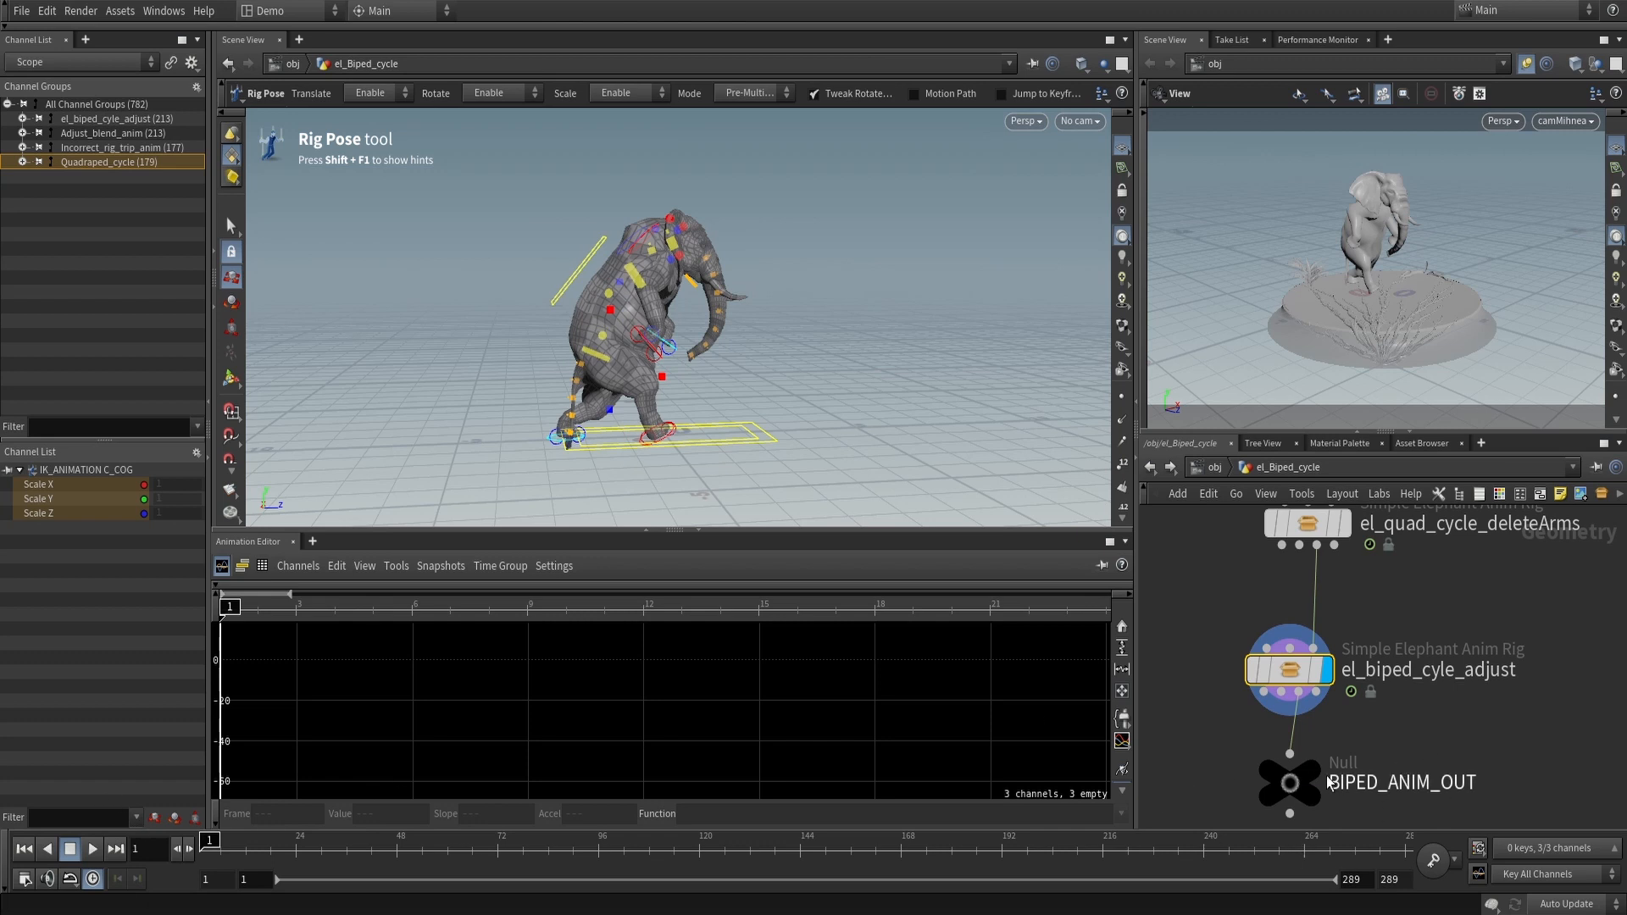
{"action": "left_click", "coordinate": [1212, 467]}
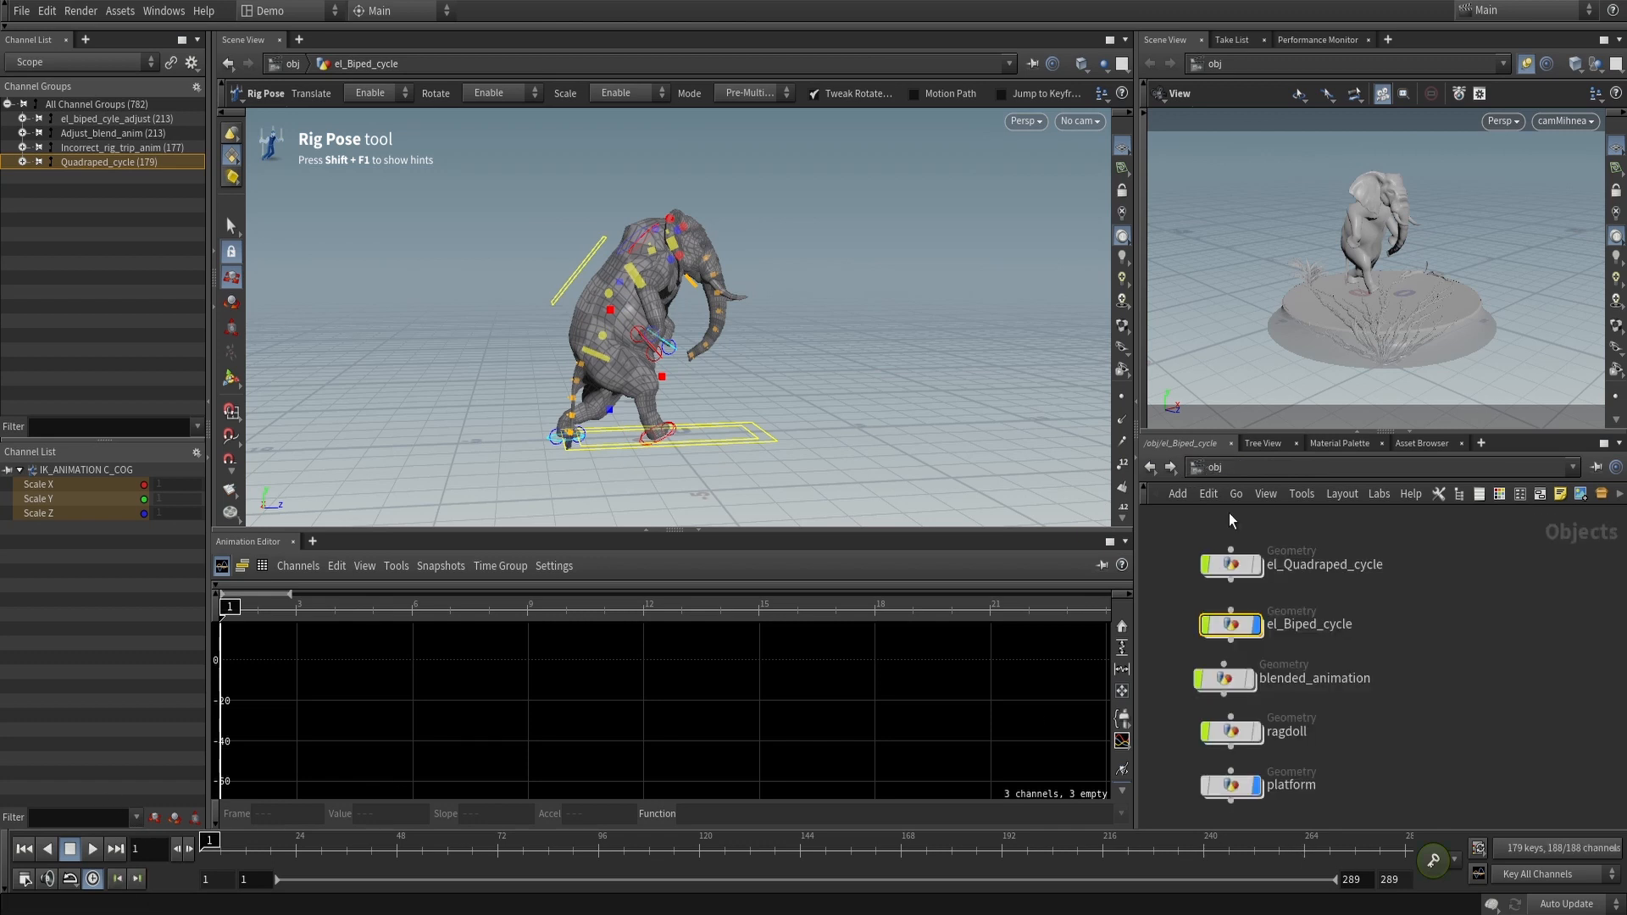
{"action": "left_click", "coordinate": [1258, 575]}
{"action": "left_click", "coordinate": [212, 854]}
{"action": "mouse_move", "coordinate": [212, 855]}
{"action": "left_mouse_down"}
{"action": "mouse_move", "coordinate": [283, 864]}
{"action": "mouse_move", "coordinate": [204, 872]}
{"action": "left_mouse_up"}
Hide el_Biped_cycle and el_Quadraped_cycle, display blended_animation instead, and scrub its motion to frame 5
{"action": "left_click", "coordinate": [1257, 625]}
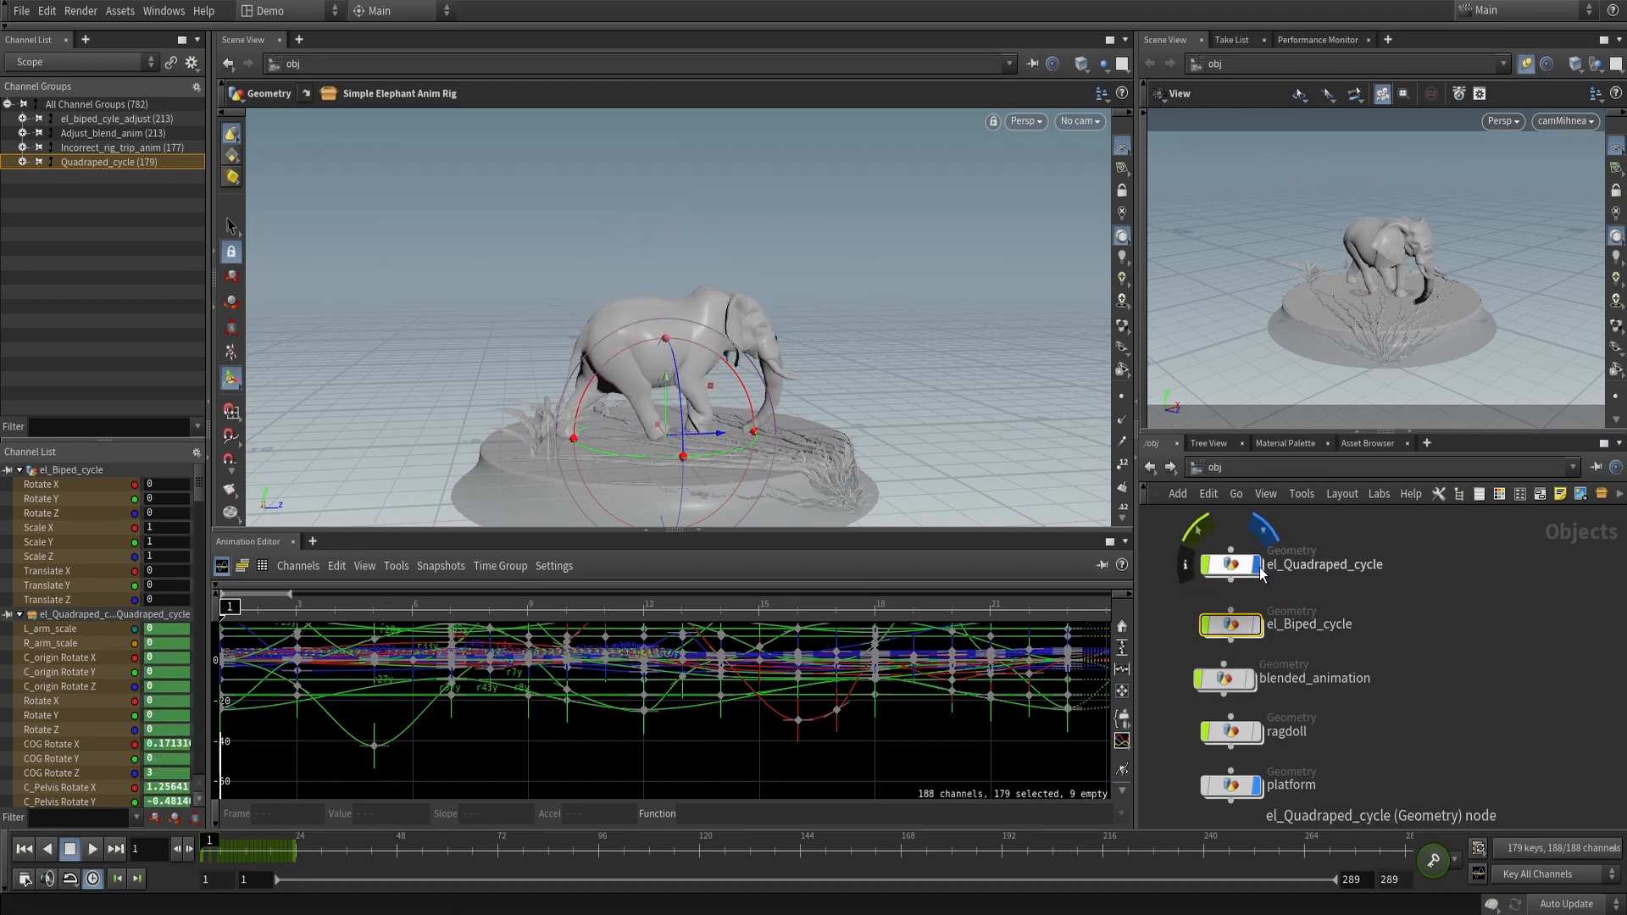
{"action": "left_click", "coordinate": [1257, 565]}
{"action": "left_click", "coordinate": [1234, 687]}
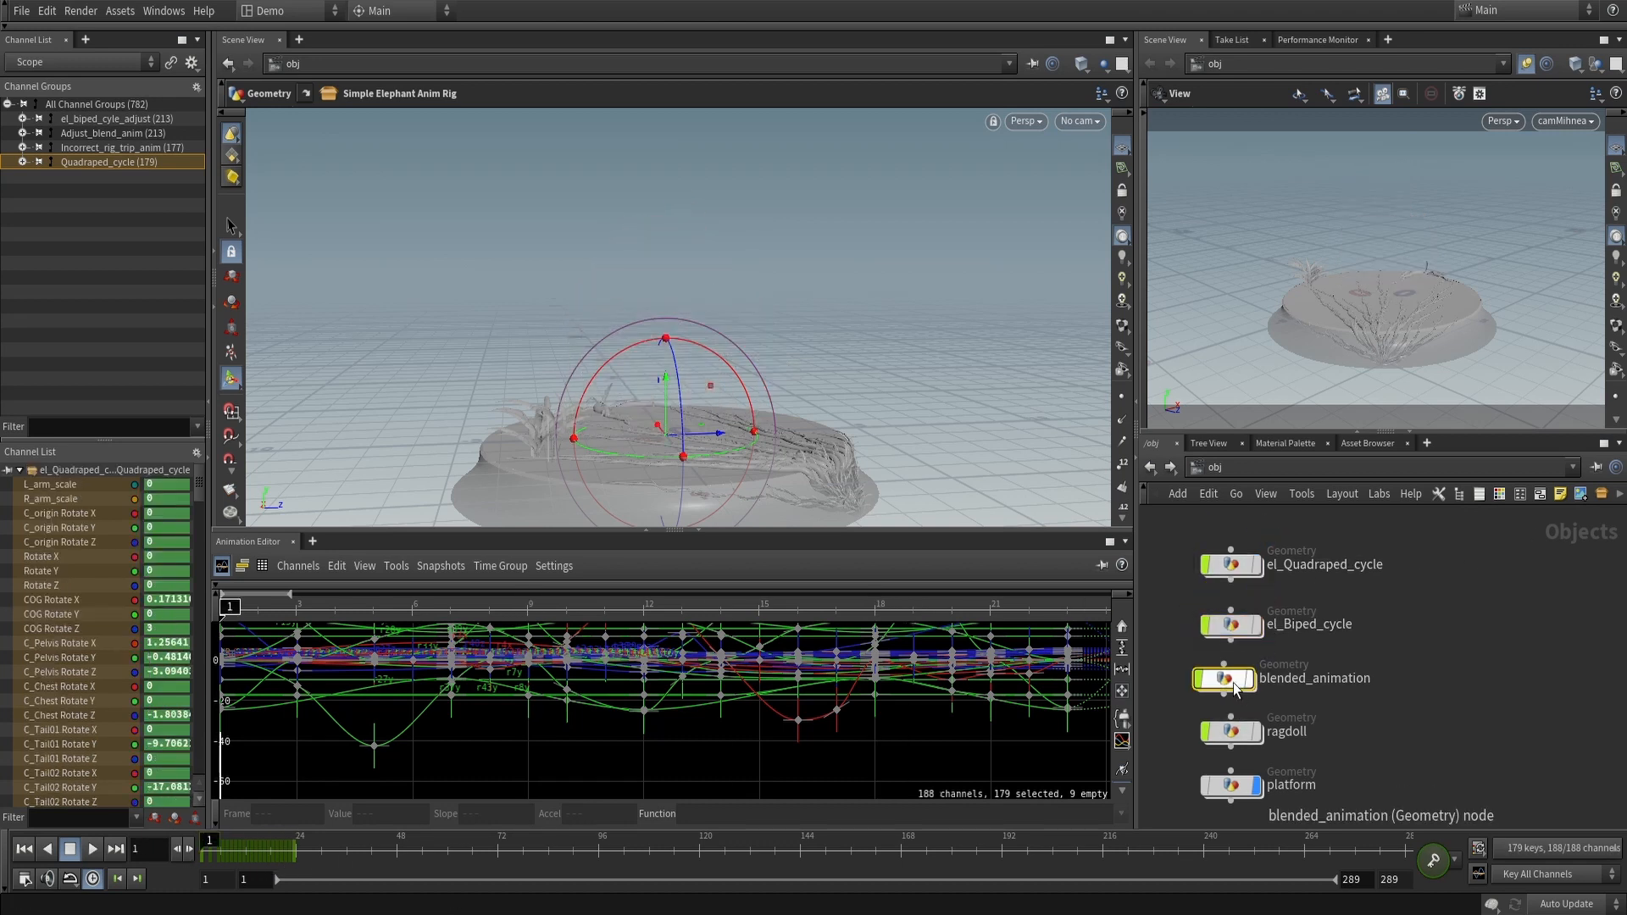
{"action": "mouse_move", "coordinate": [1246, 695]}
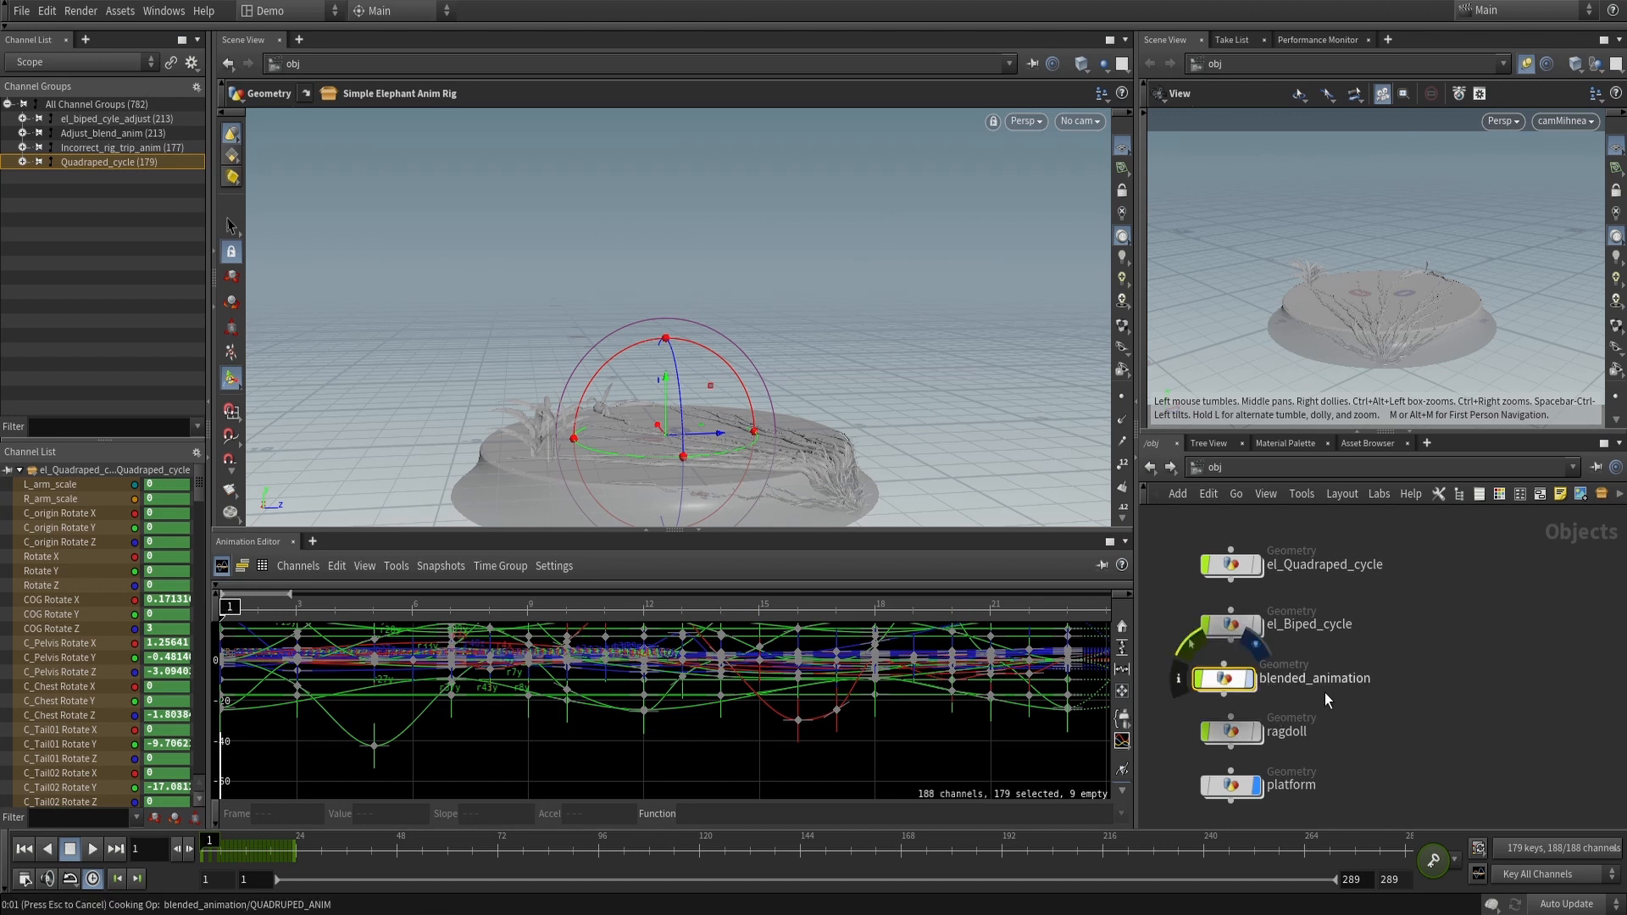
{"action": "left_click", "coordinate": [1251, 679]}
{"action": "mouse_move", "coordinate": [259, 853]}
{"action": "left_mouse_down"}
{"action": "mouse_move", "coordinate": [621, 879]}
{"action": "mouse_move", "coordinate": [966, 848]}
{"action": "left_mouse_up"}
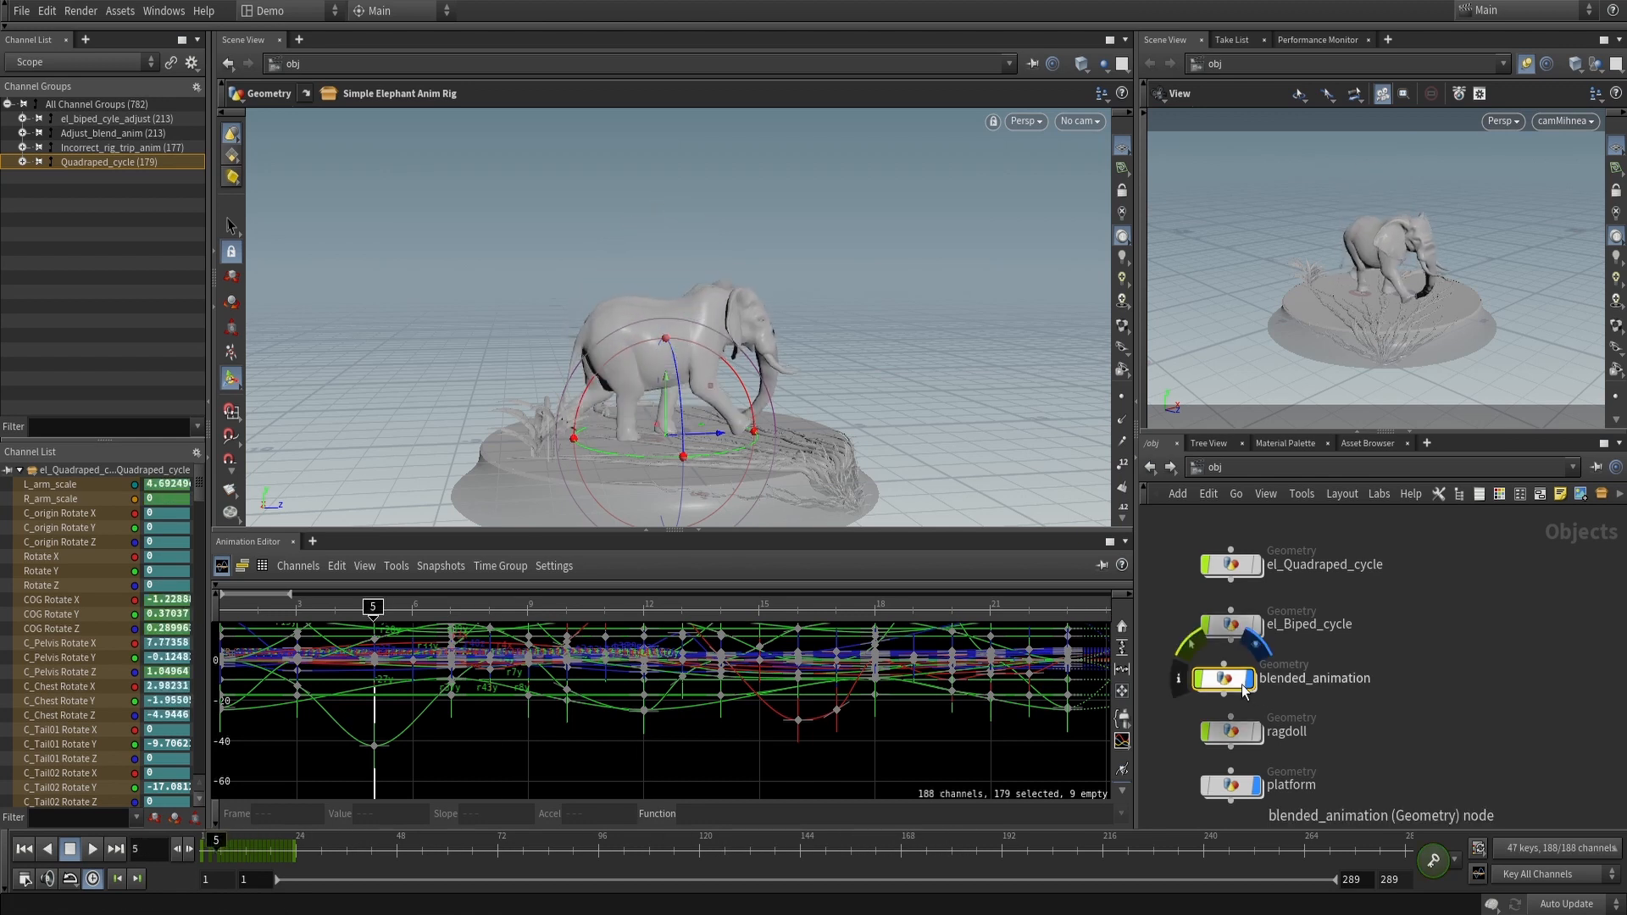
Open the blended_animation network and widen its pane to show the Blend Cycles nodes
{"action": "double_click", "coordinate": [1248, 687]}
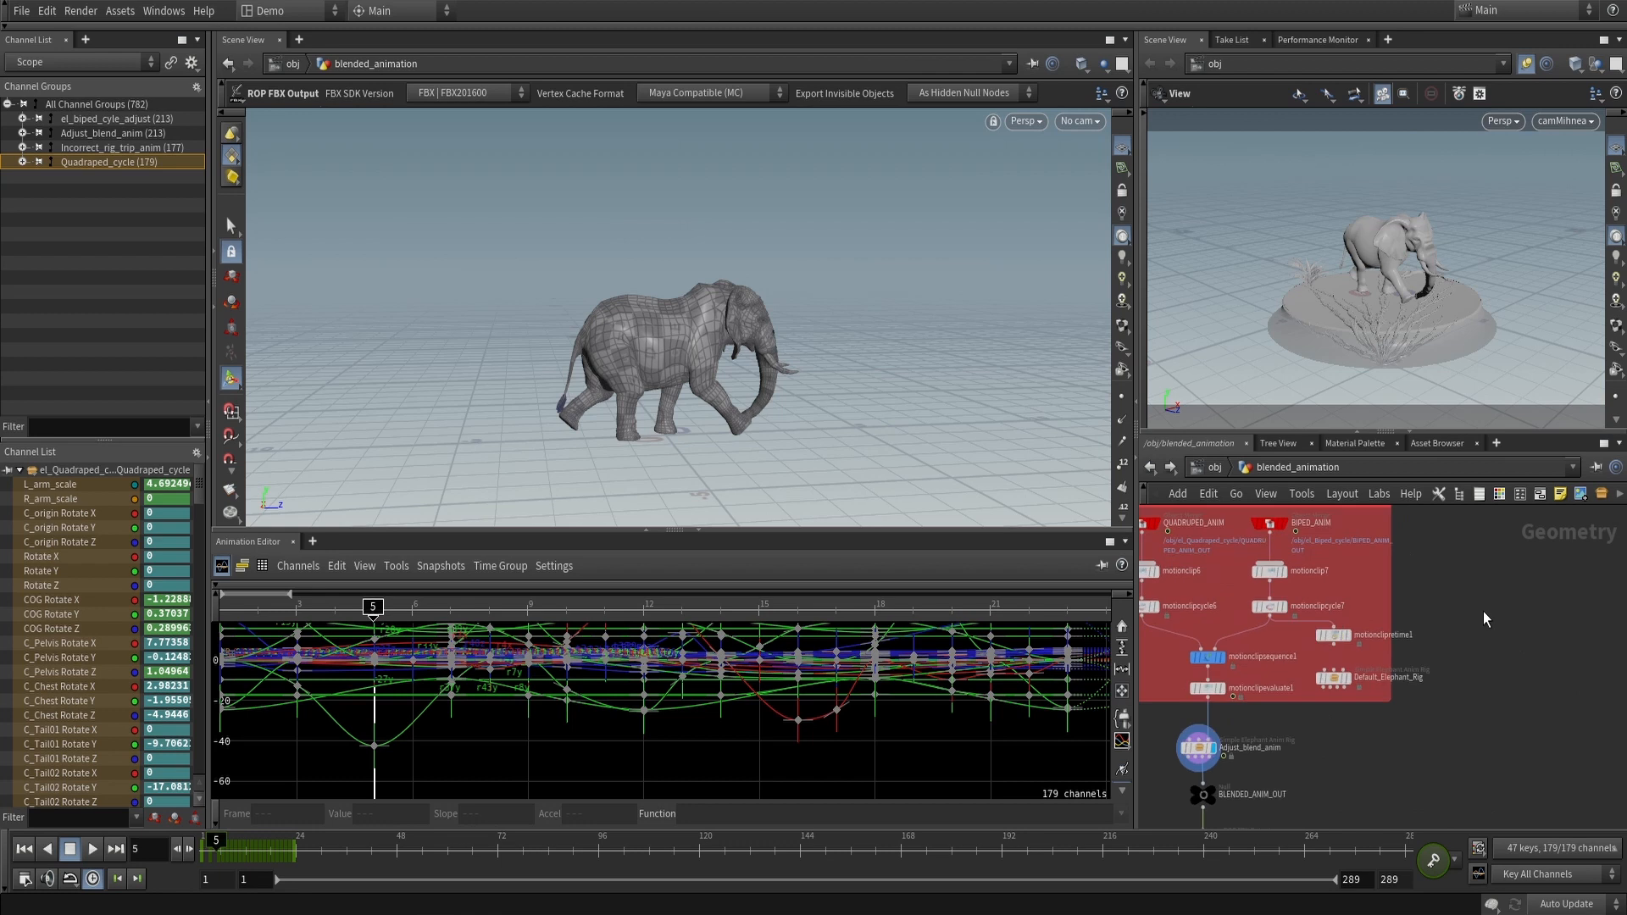
{"action": "scroll", "coordinate": [1526, 627], "scroll_direction": "up", "scroll_amount": 3}
{"action": "left_click_drag", "start_coordinate": [1136, 664], "coordinate": [1049, 654]}
{"action": "middle_click_drag", "start_coordinate": [1422, 602], "coordinate": [1442, 587]}
Show the QUADRUPED_ANIM object merge's parameters, follow its Object 1 reference to the source null, and return to the blended_animation network
{"action": "left_click", "coordinate": [1092, 567]}
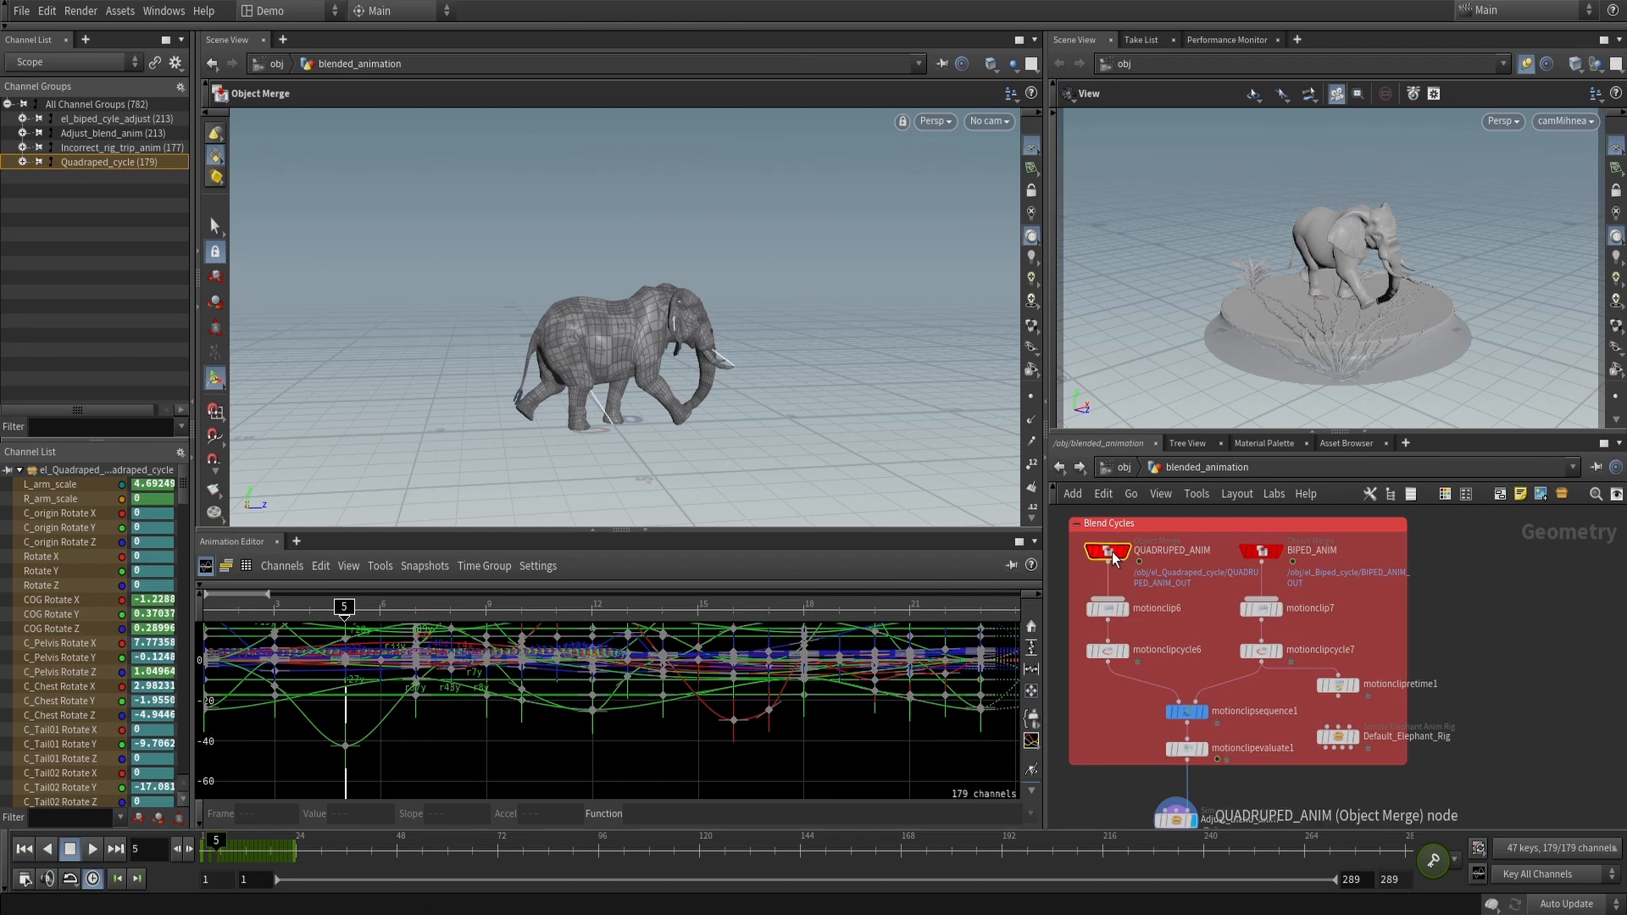
{"action": "key", "text": "p"}
{"action": "scroll", "coordinate": [1144, 573], "scroll_direction": "up", "scroll_amount": 2}
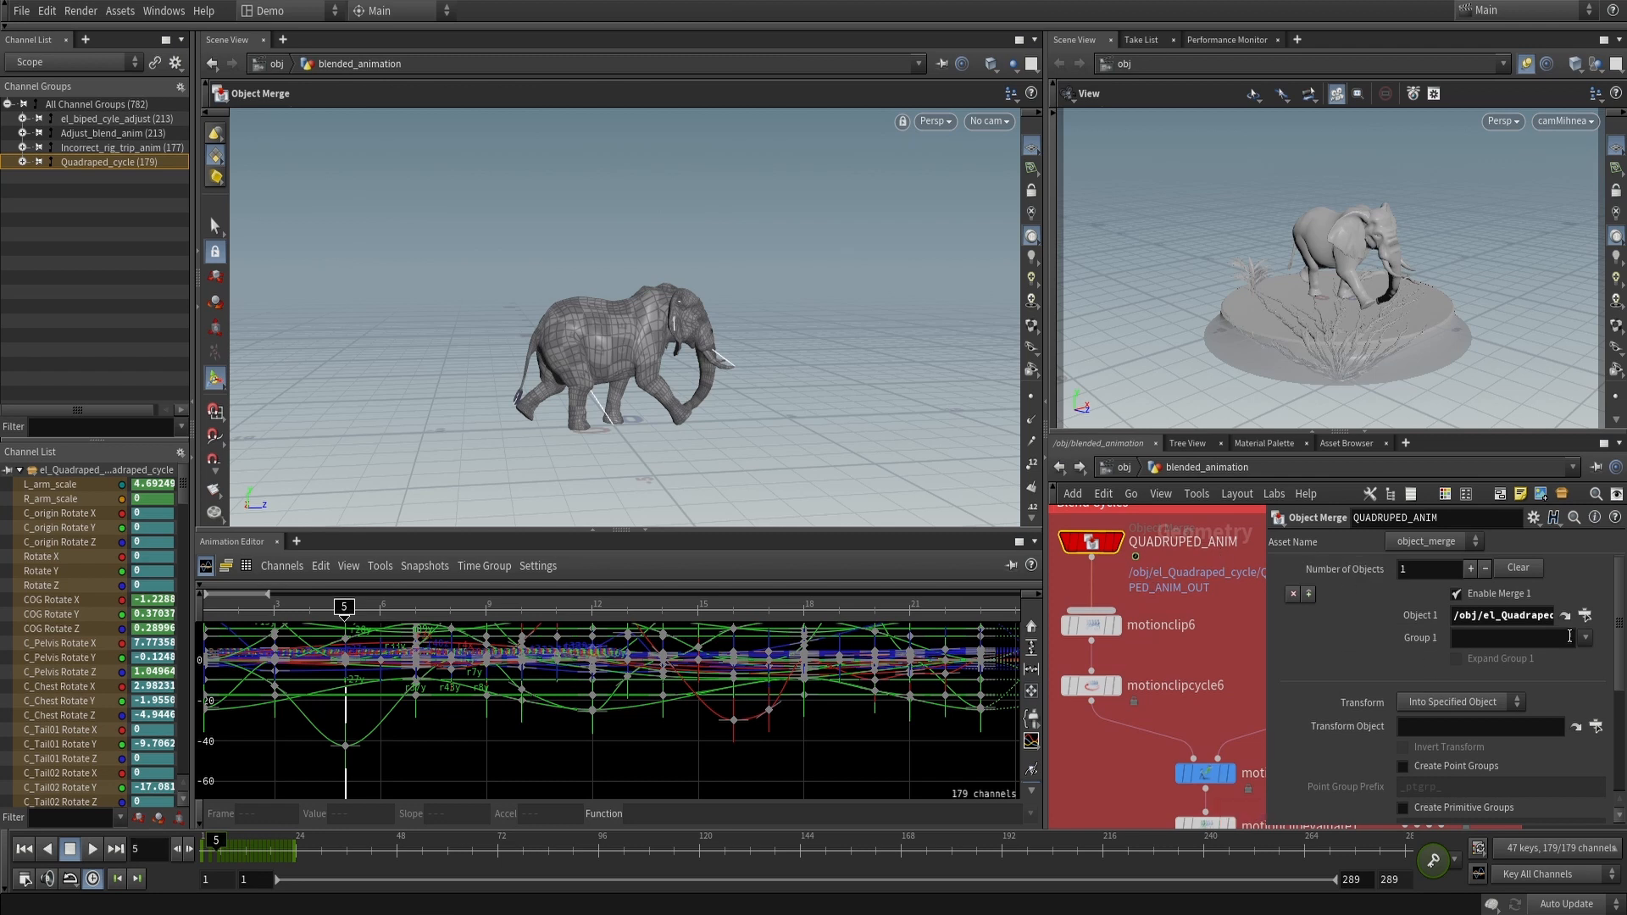
{"action": "left_click", "coordinate": [1563, 618]}
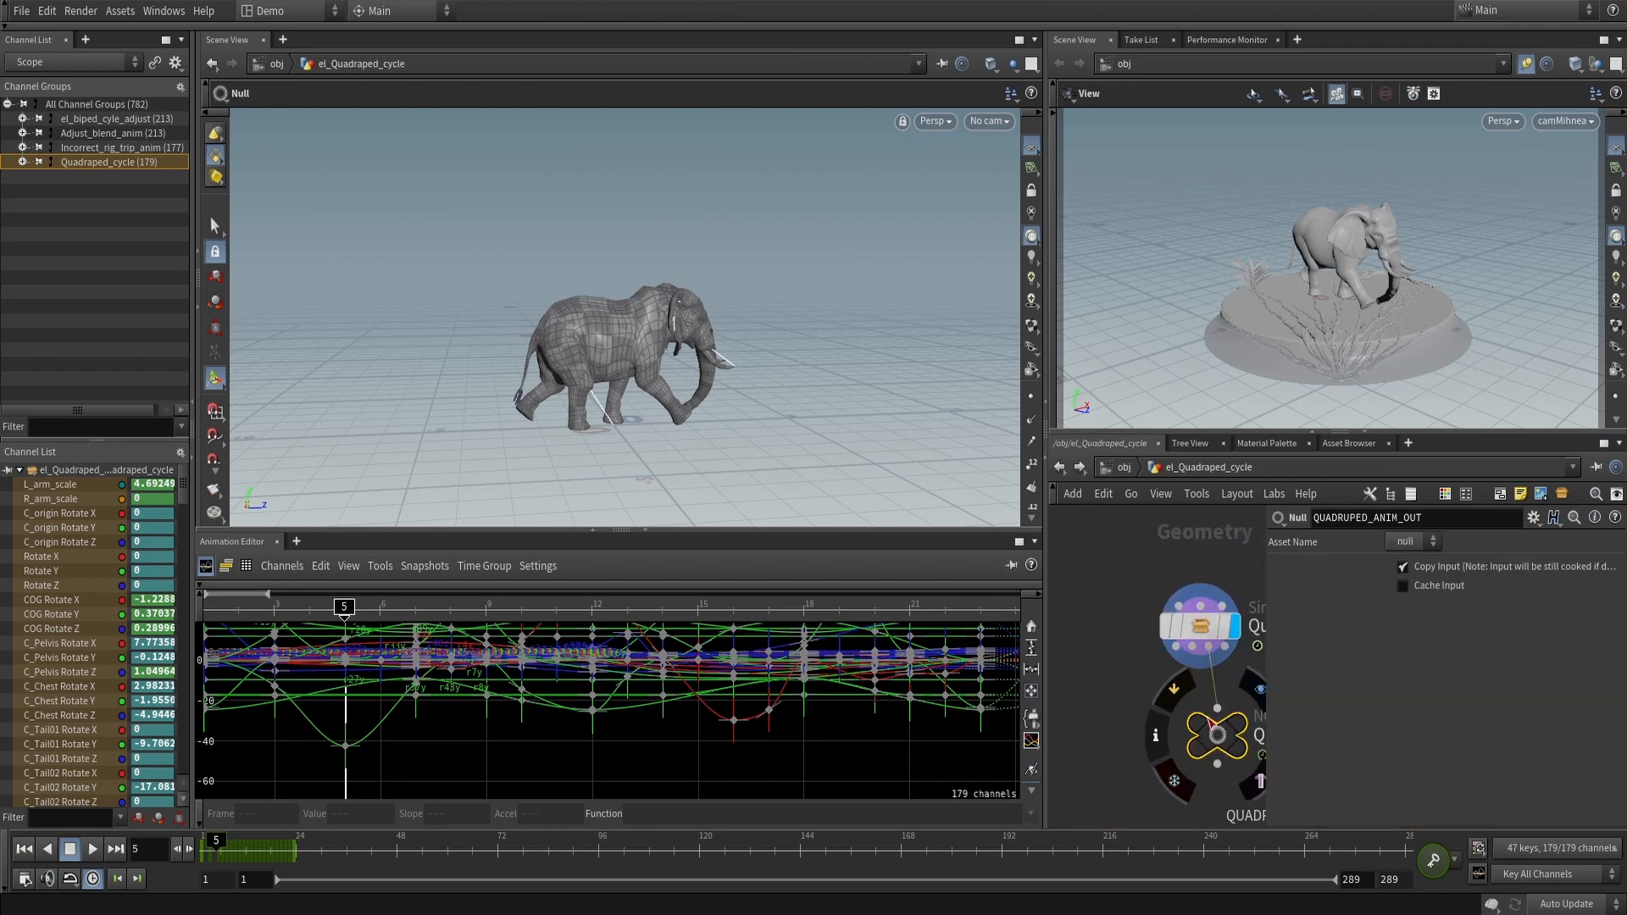
{"action": "left_click", "coordinate": [1060, 467]}
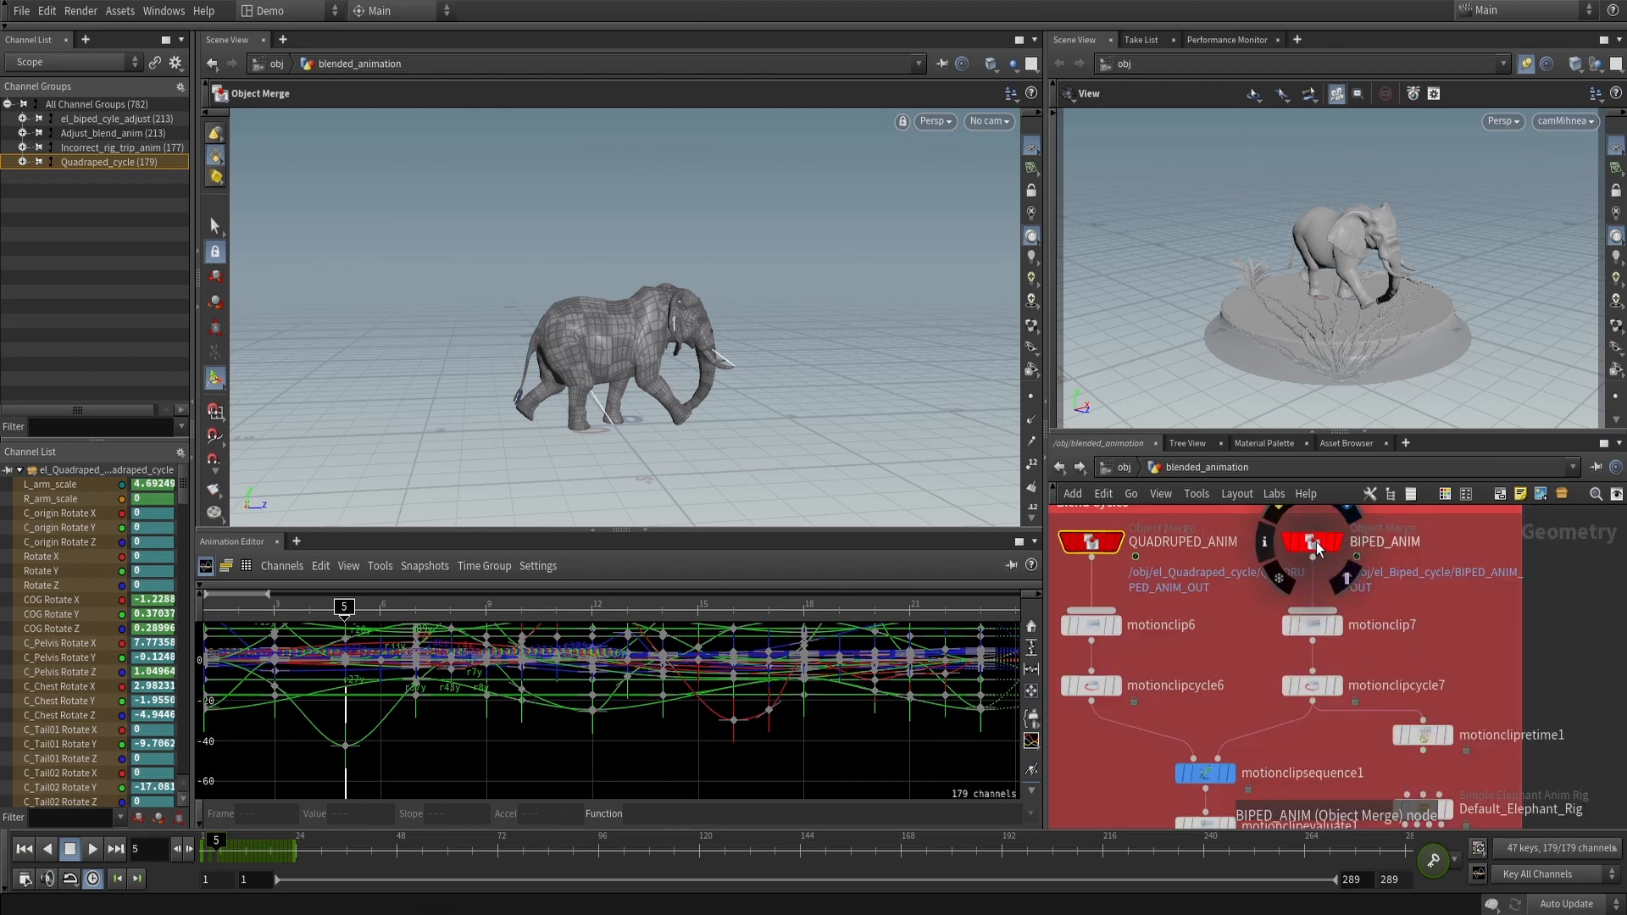
Display the BIPED_ANIM object merge and view its skeleton at frame 12
{"action": "left_click", "coordinate": [1340, 546]}
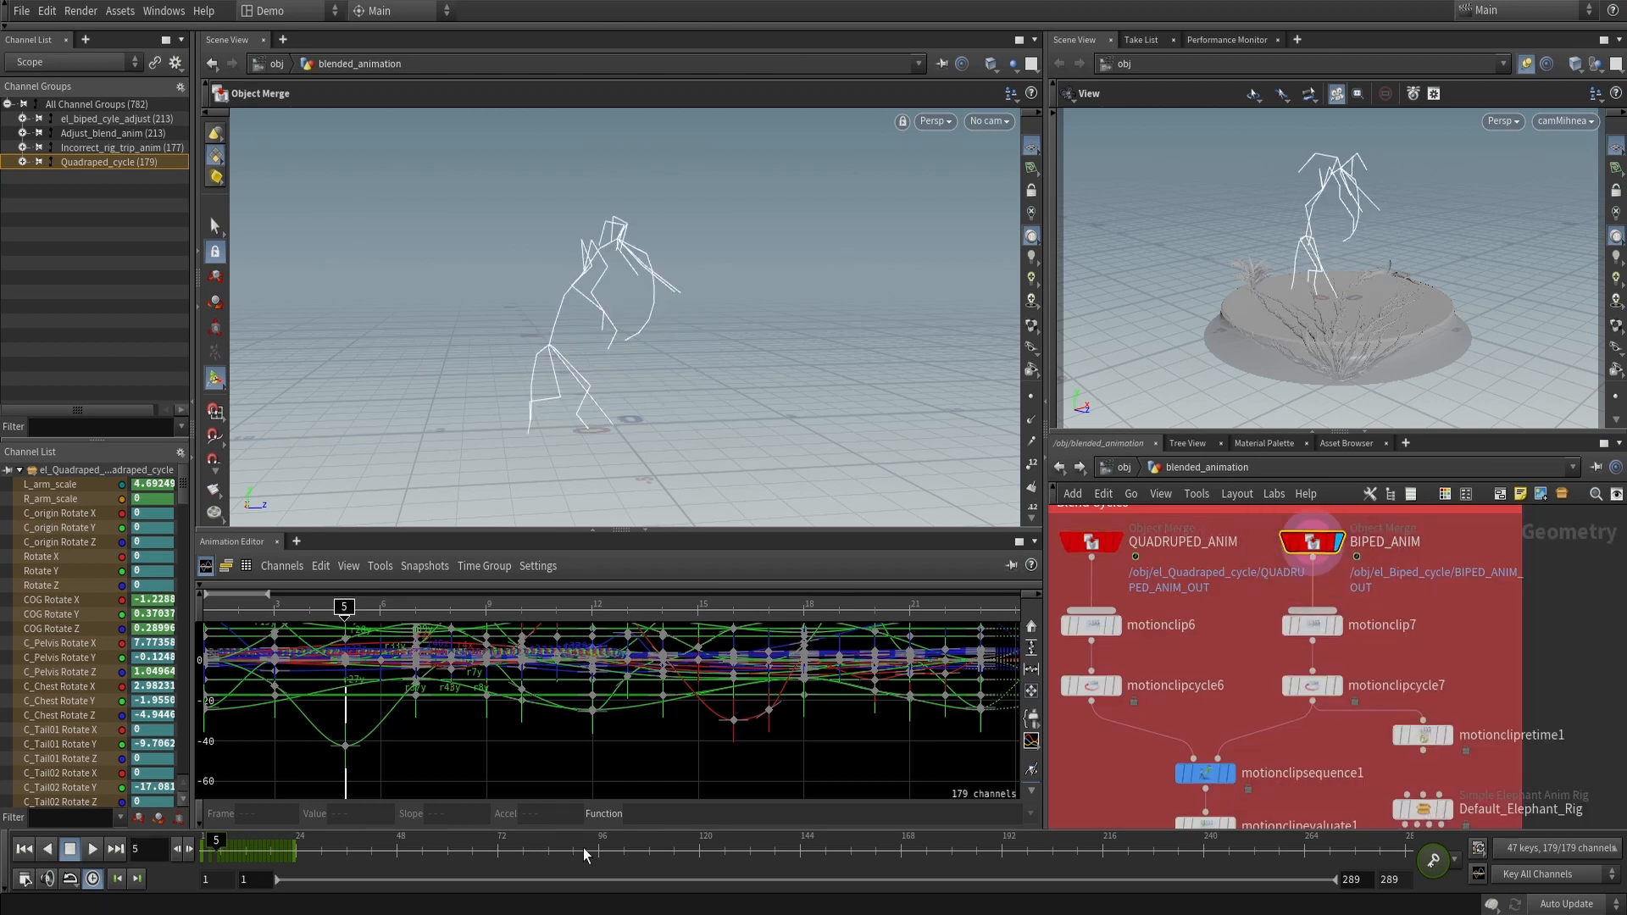
{"action": "left_click", "coordinate": [246, 848]}
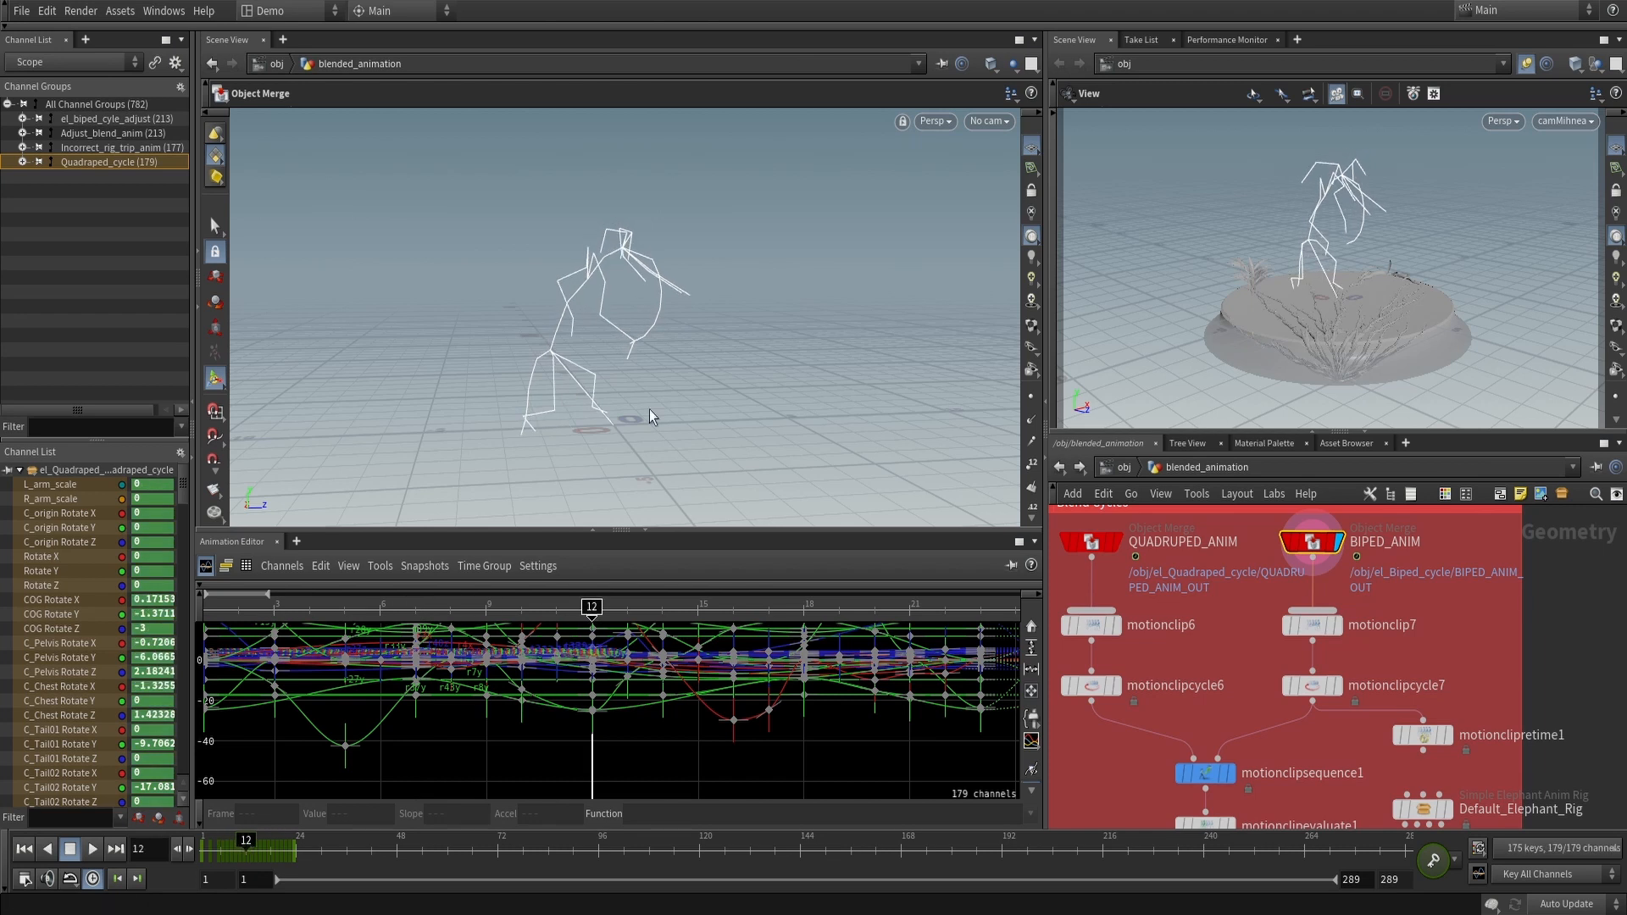
Scrub the biped skeleton's motion, display the QUADRUPED_ANIM object merge for comparison, and return to frame 1
{"action": "left_click_drag", "start_coordinate": [241, 854], "coordinate": [291, 788]}
{"action": "left_click", "coordinate": [1116, 542]}
{"action": "key", "text": "Up"}
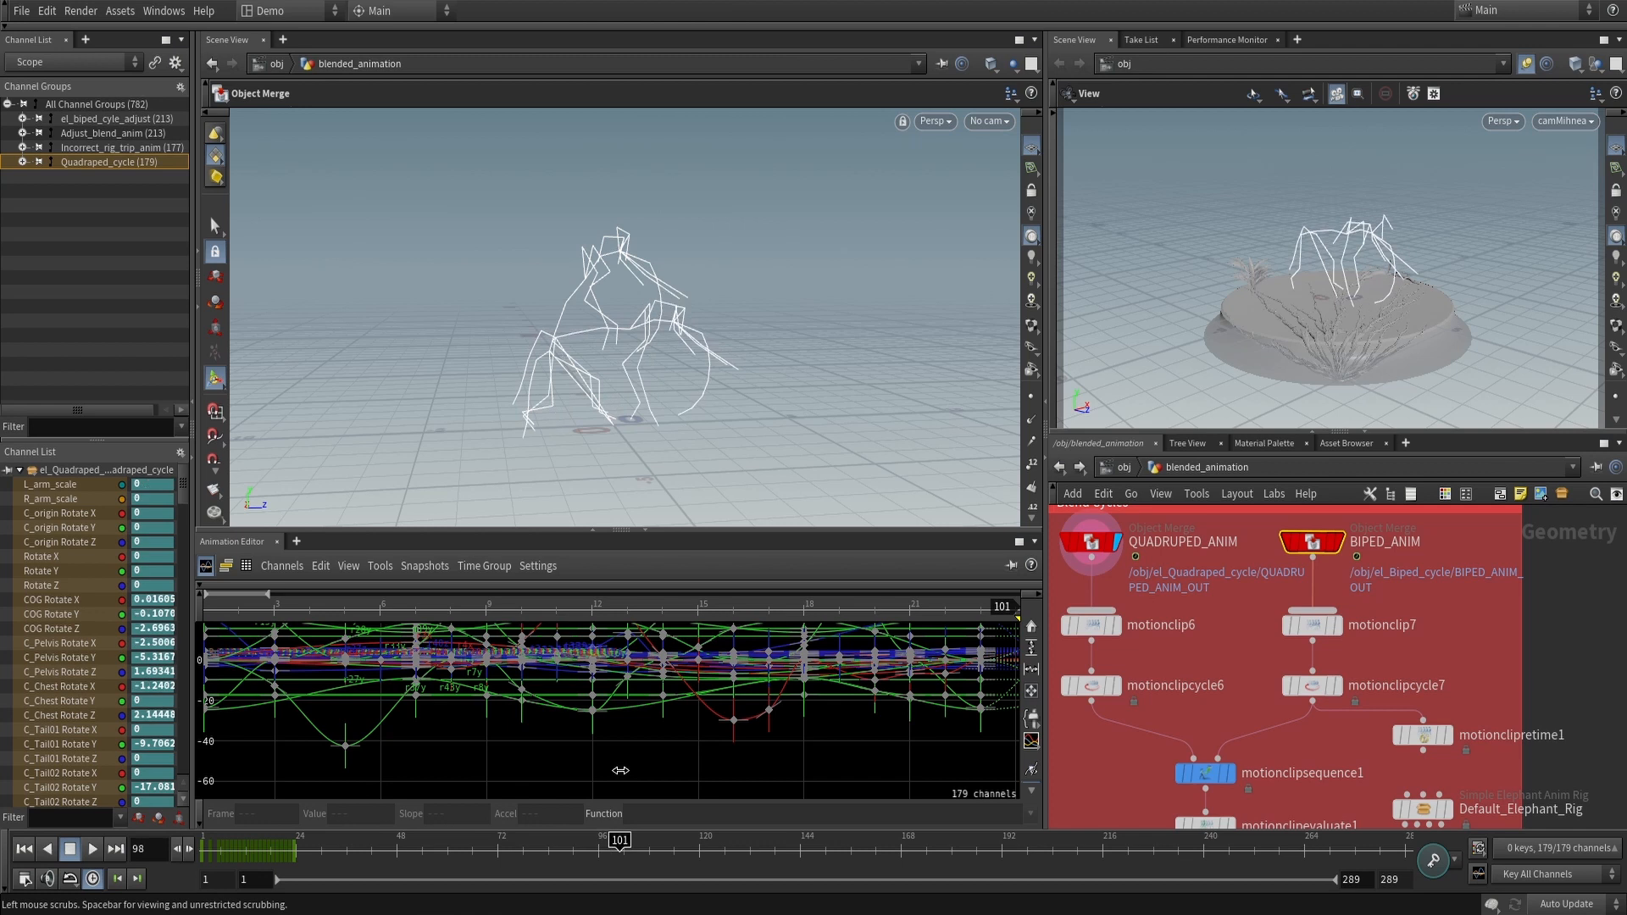
{"action": "key", "text": "ctrl+Left"}
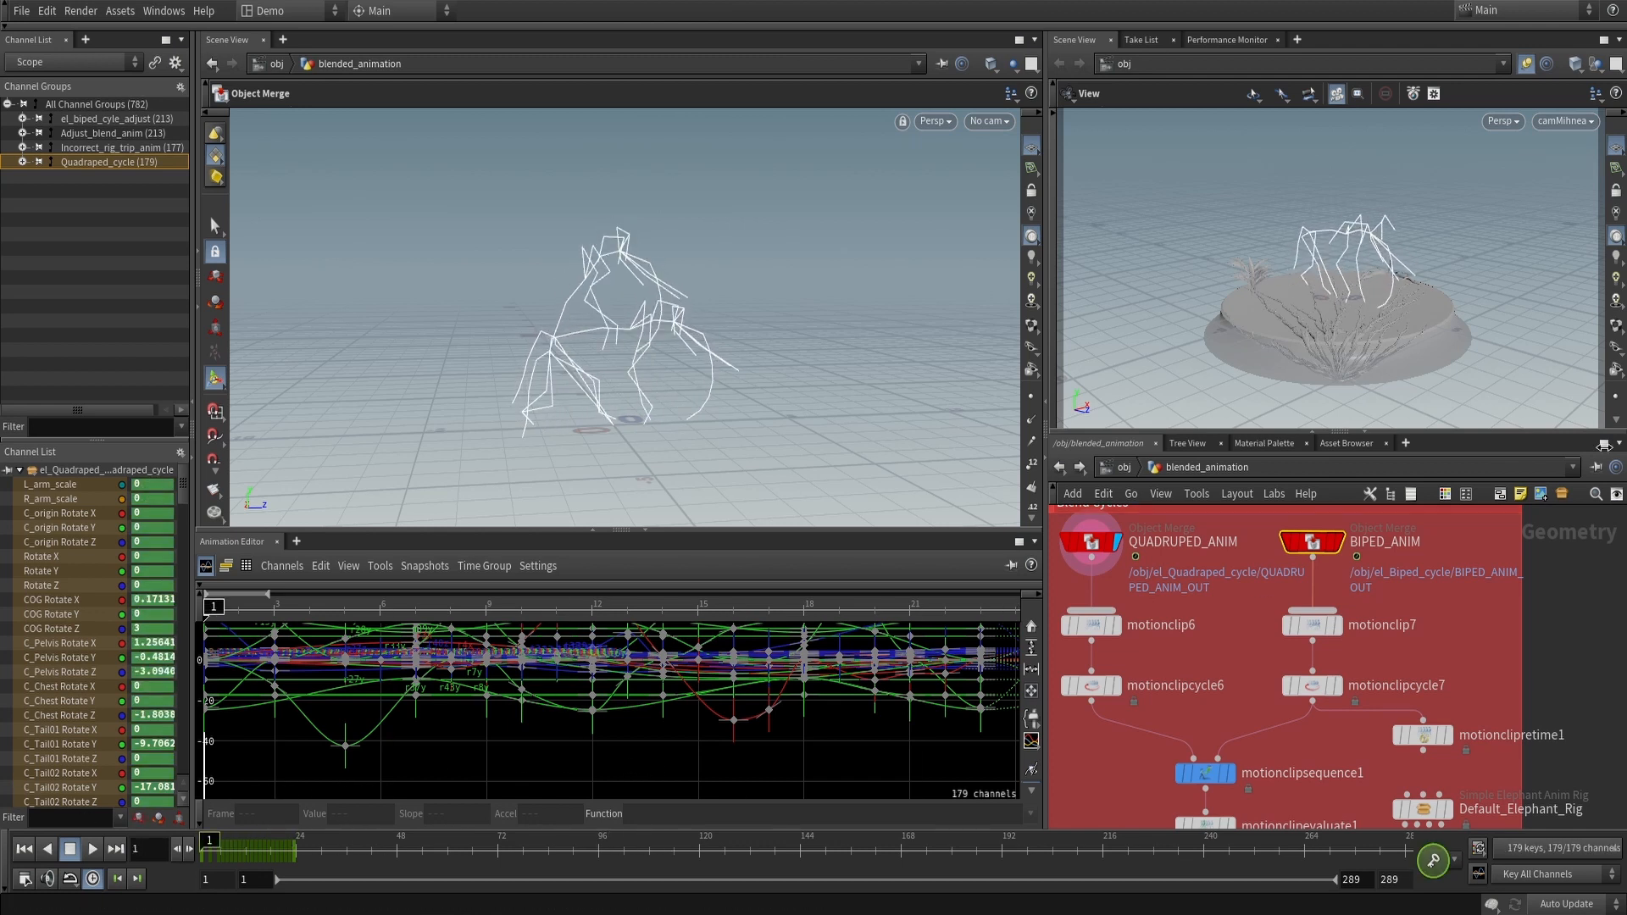
Display the output of motionclip7 and make it the selected node
{"action": "middle_click_drag", "start_coordinate": [1579, 616], "coordinate": [1577, 569]}
{"action": "left_click", "coordinate": [1339, 578]}
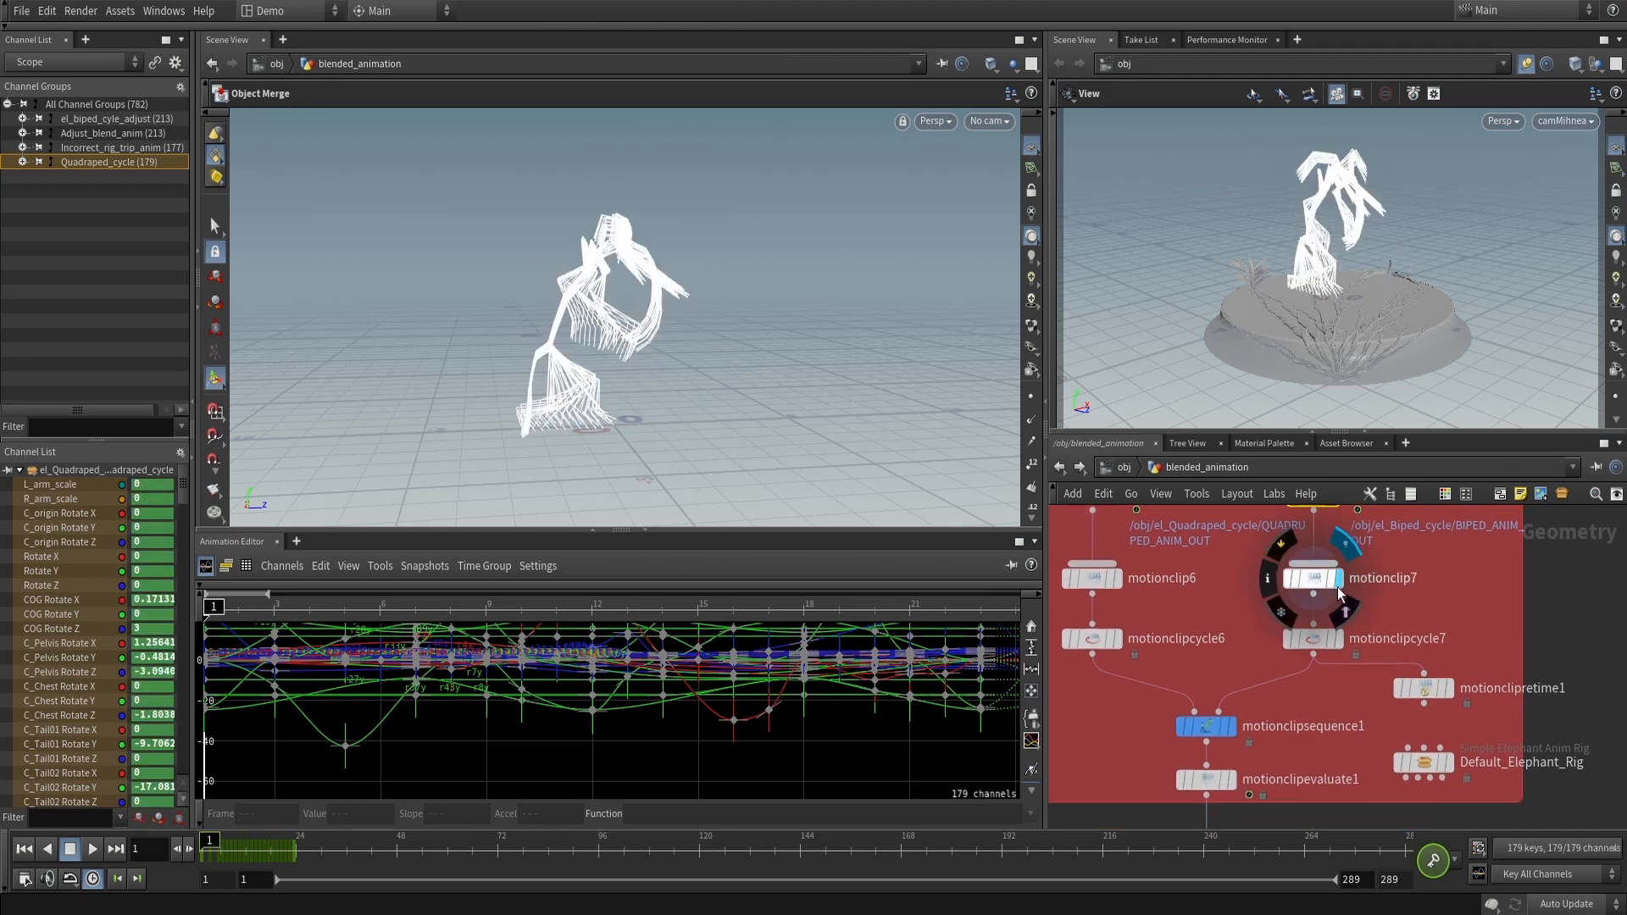
{"action": "left_click", "coordinate": [1319, 581]}
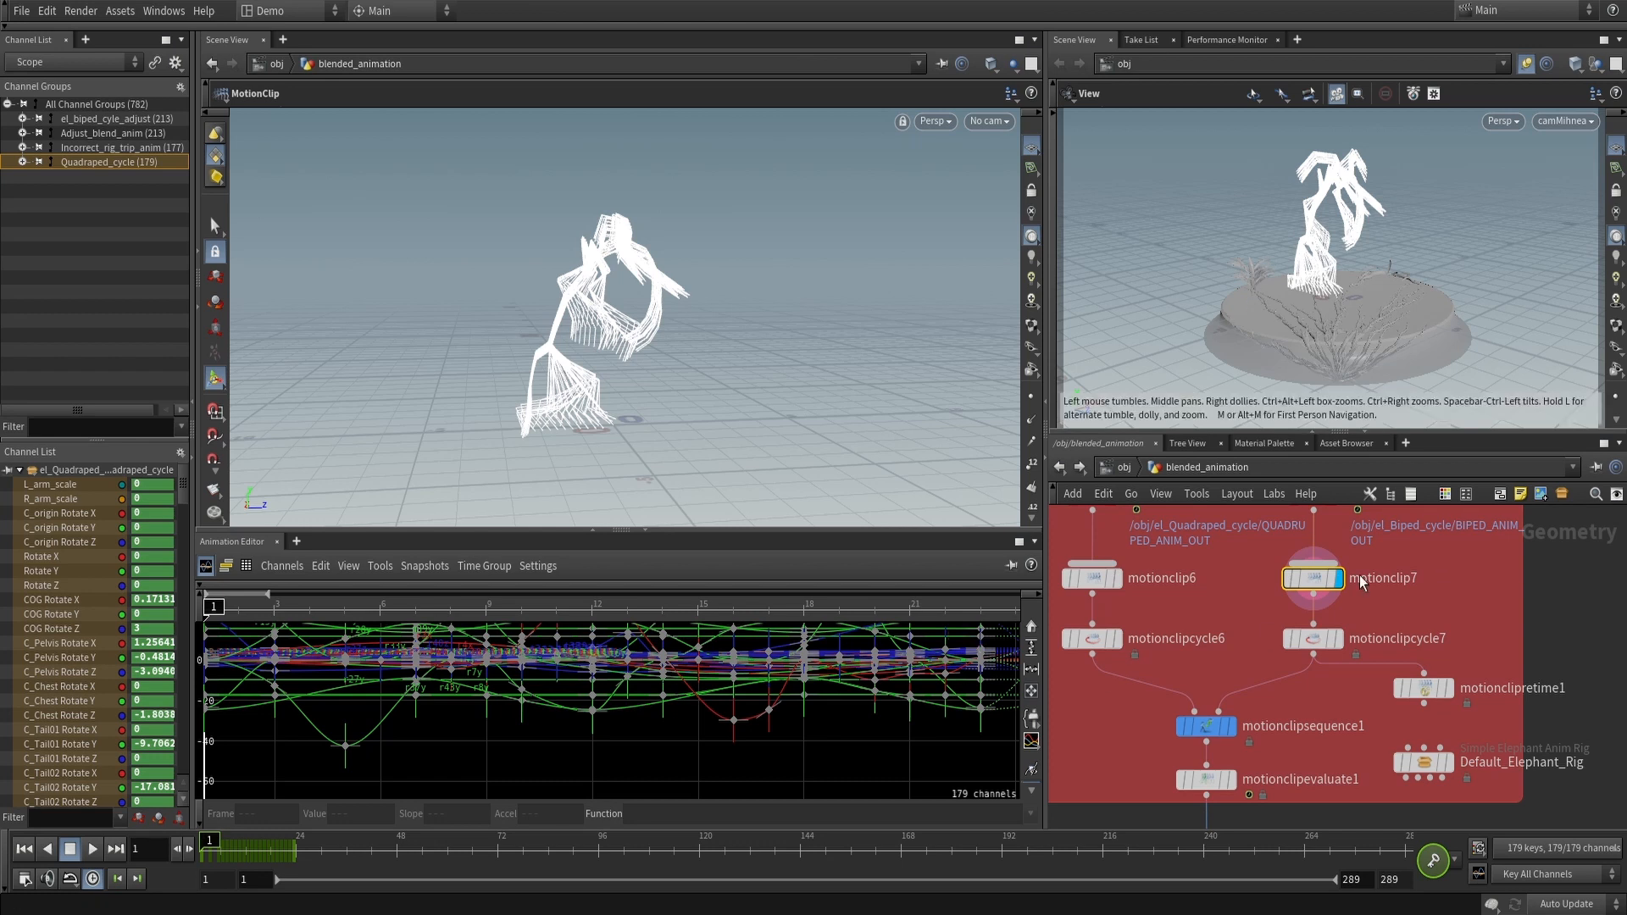
Examine motionclip7's stacked skeleton poses from several angles at frame 1
{"action": "key", "text": "Escape"}
{"action": "left_click_drag", "start_coordinate": [571, 440], "coordinate": [639, 431]}
{"action": "key", "text": "Return"}
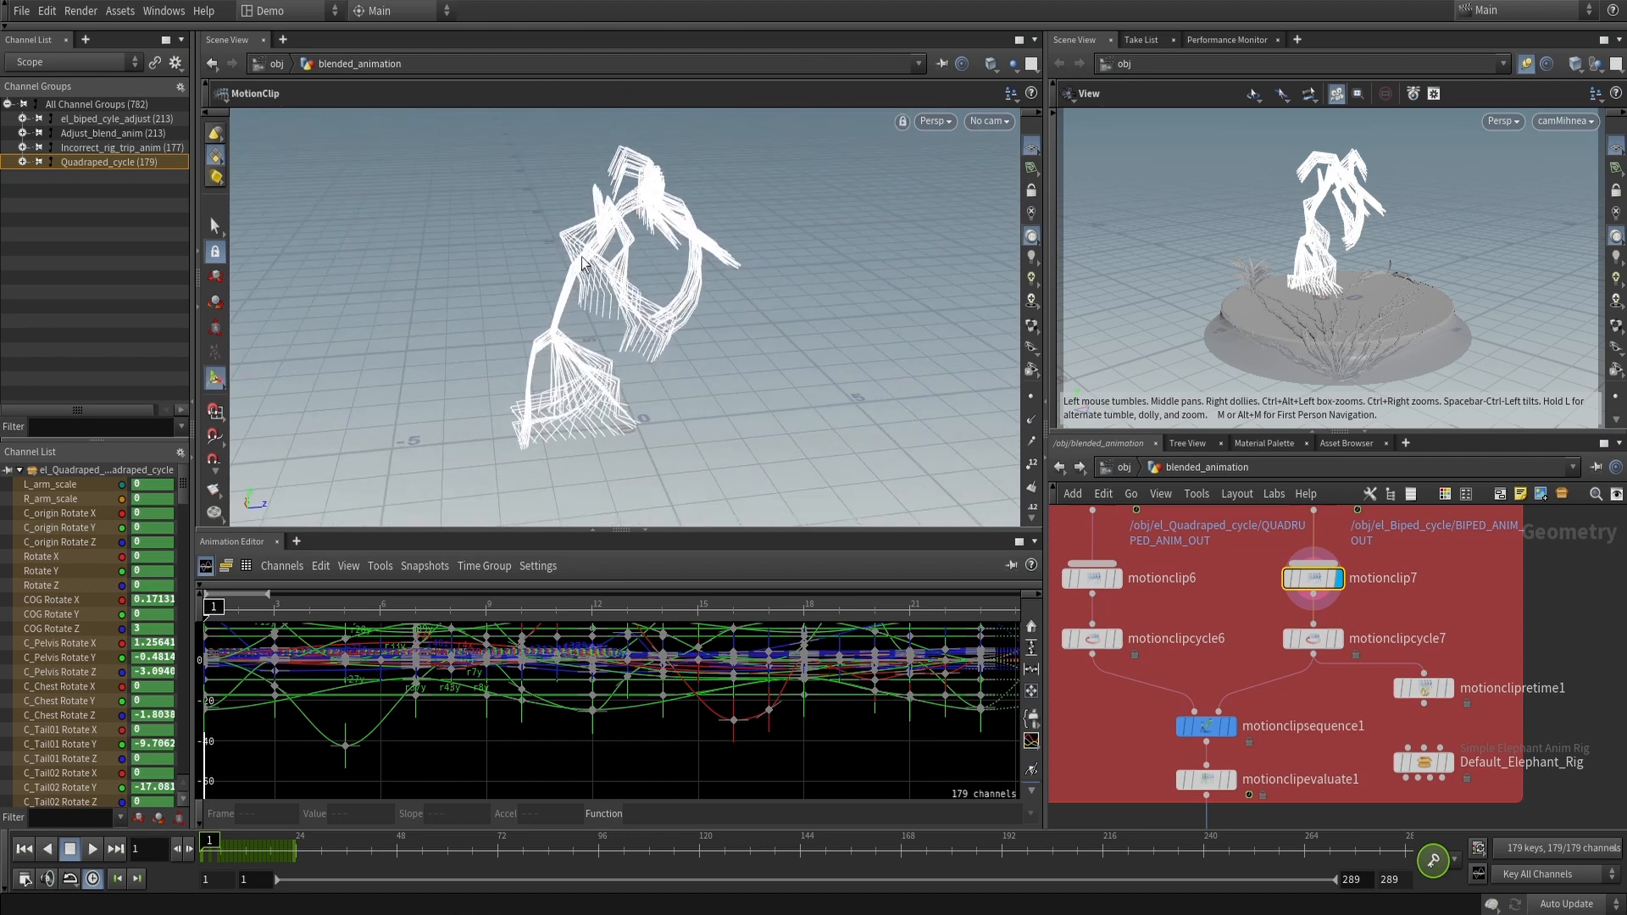
{"action": "key", "text": "Escape"}
{"action": "left_click_drag", "start_coordinate": [687, 365], "coordinate": [751, 330]}
{"action": "key", "text": "Return"}
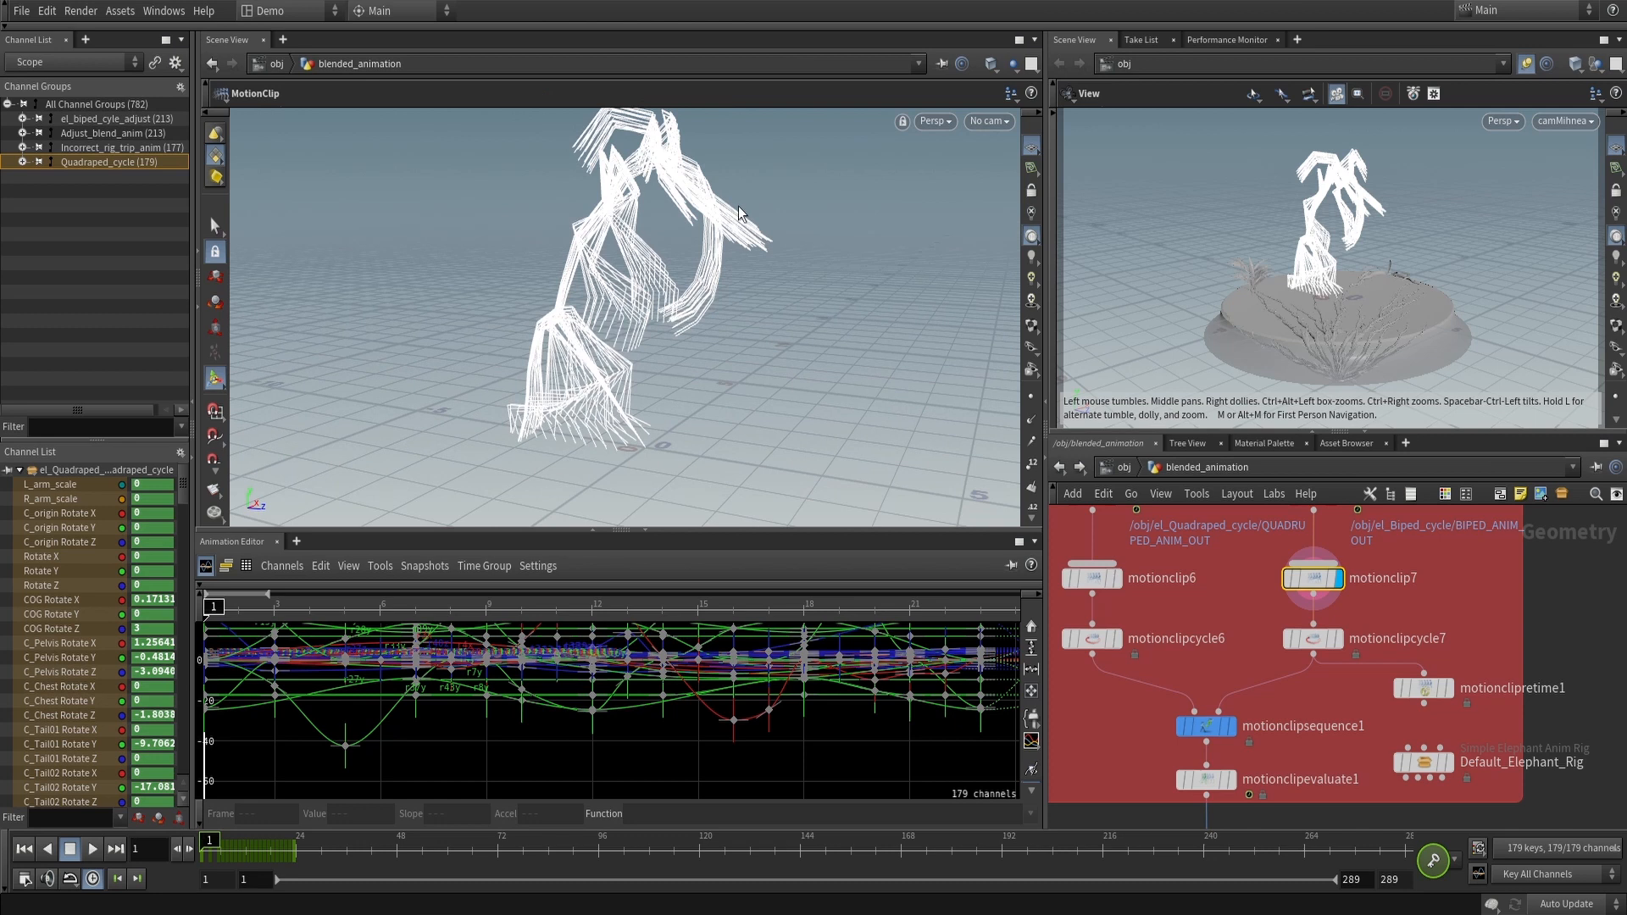
{"action": "key", "text": "Escape"}
{"action": "left_click_drag", "start_coordinate": [707, 236], "coordinate": [637, 361]}
{"action": "key", "text": "Return"}
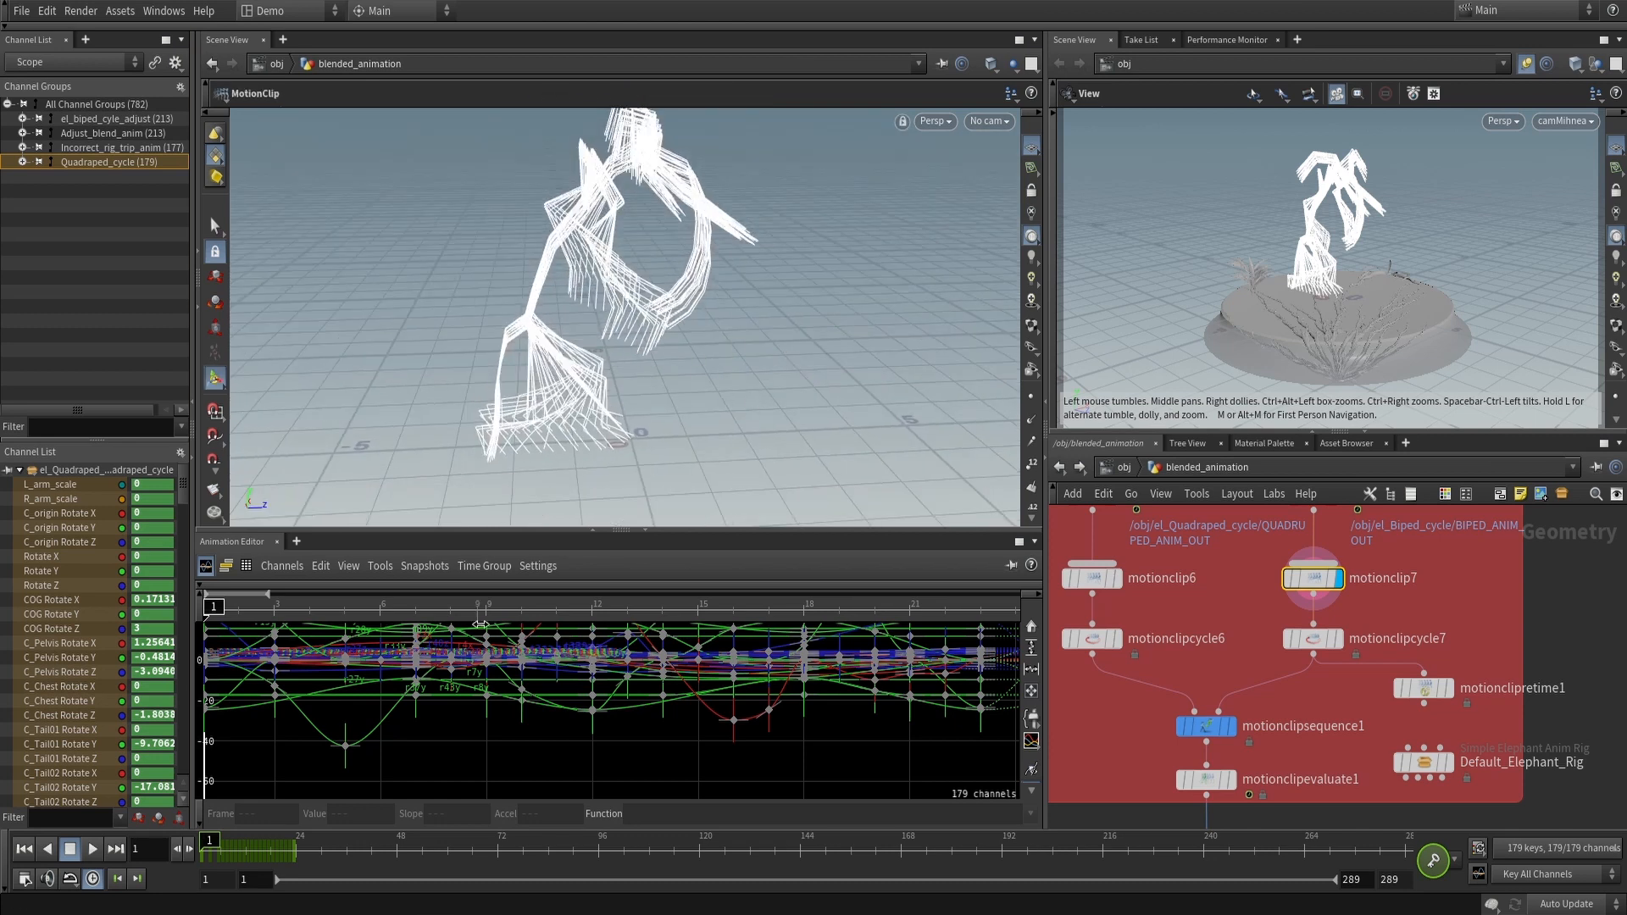
{"action": "left_click", "coordinate": [212, 844]}
{"action": "left_click_drag", "start_coordinate": [212, 844], "coordinate": [204, 843]}
{"action": "left_click", "coordinate": [175, 819]}
{"action": "key", "text": "Escape"}
{"action": "left_click_drag", "start_coordinate": [871, 345], "coordinate": [740, 261]}
{"action": "key", "text": "Return"}
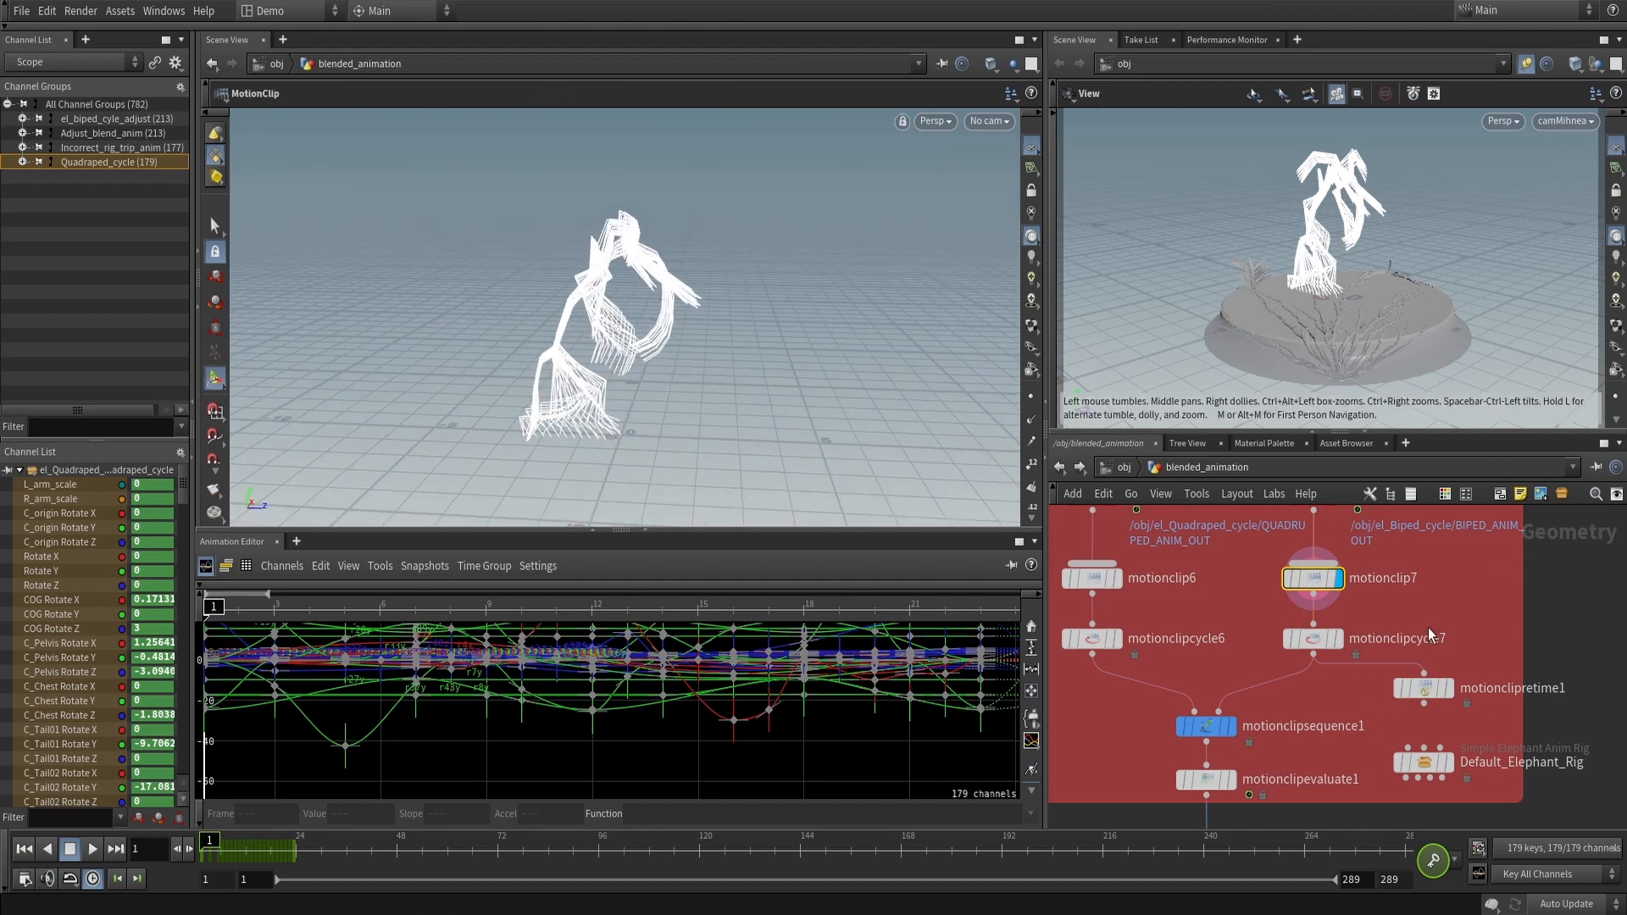
Add a MotionClip Evaluate node beside motionclip7, feed it from motionclip7's output, and display it
{"action": "mouse_move", "coordinate": [1438, 697]}
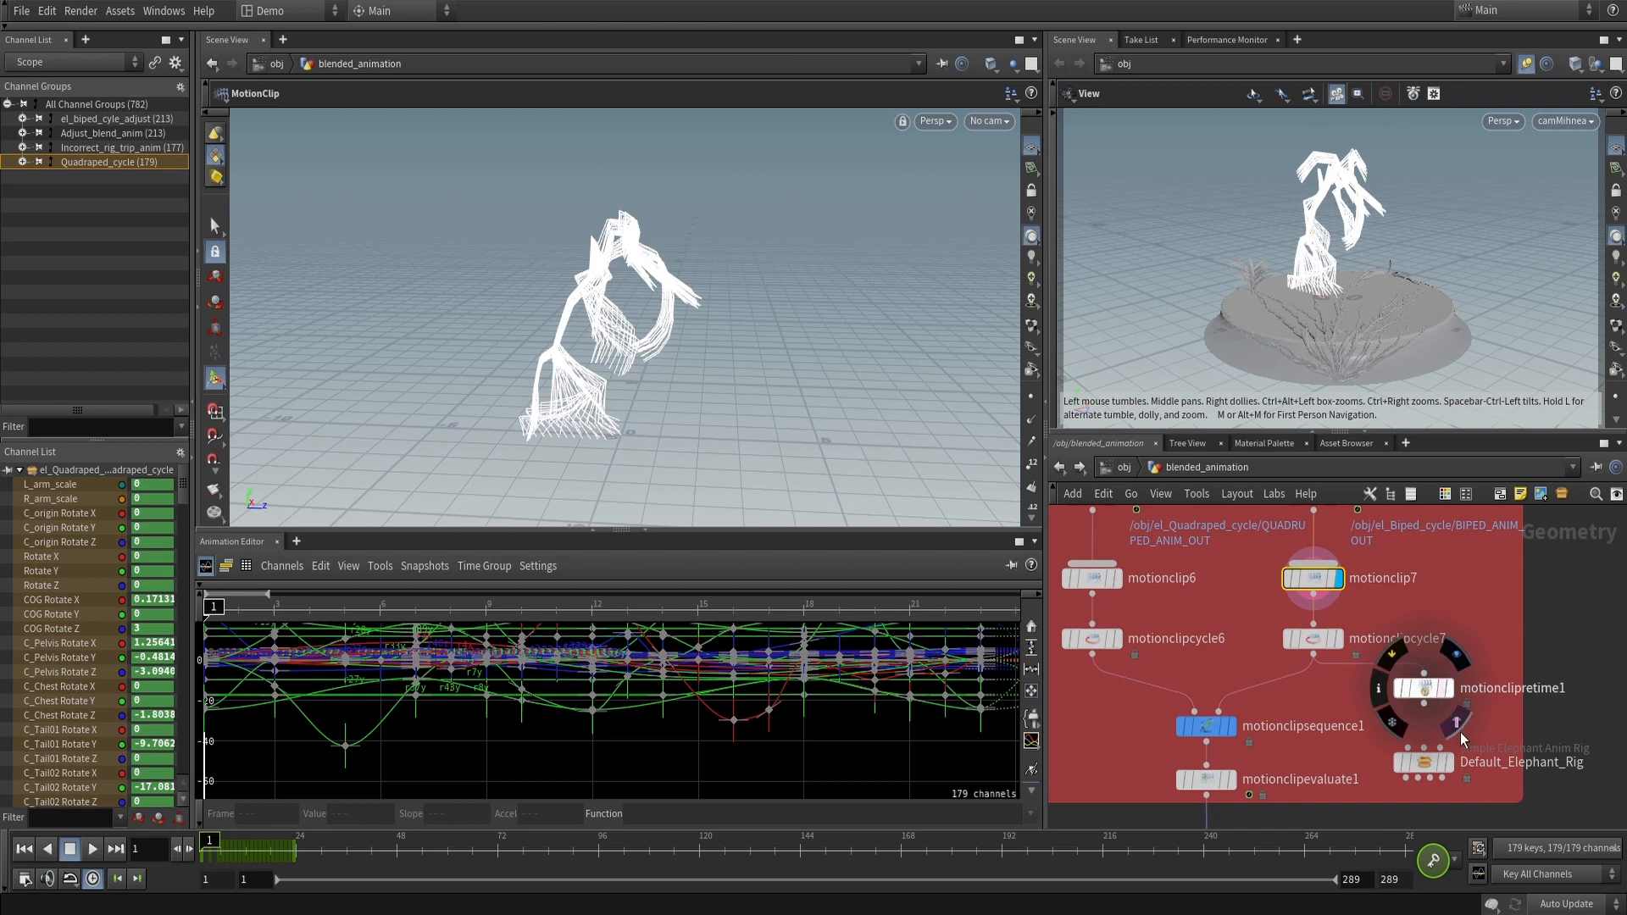
{"action": "left_click", "coordinate": [1457, 582]}
{"action": "key", "text": "Tab"}
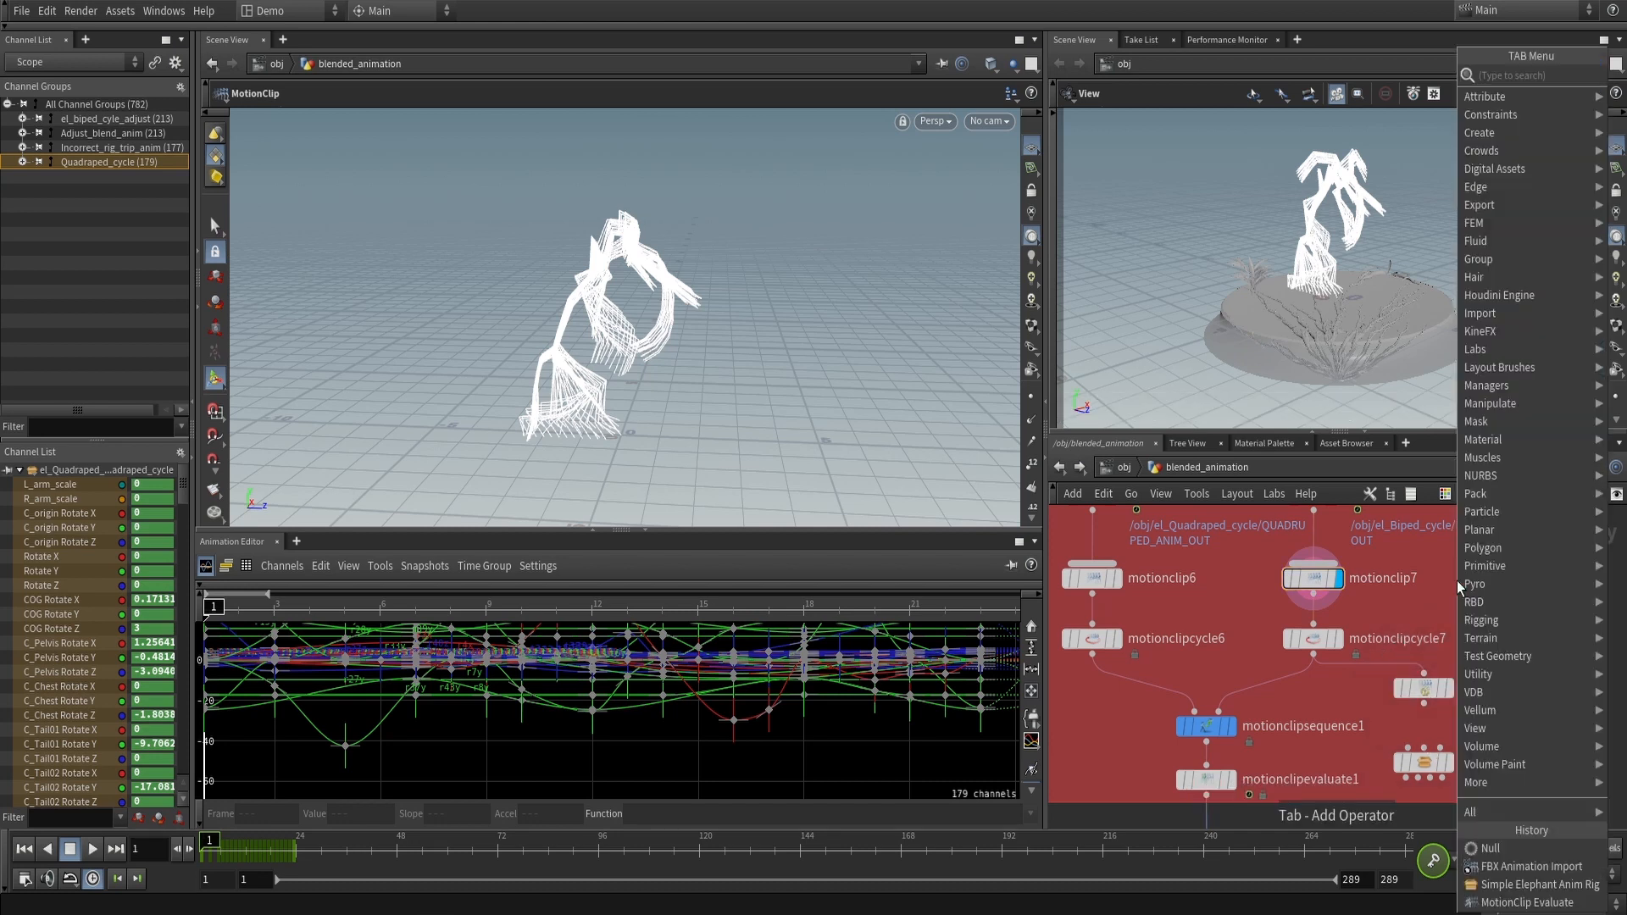
{"action": "type", "text": "motio"}
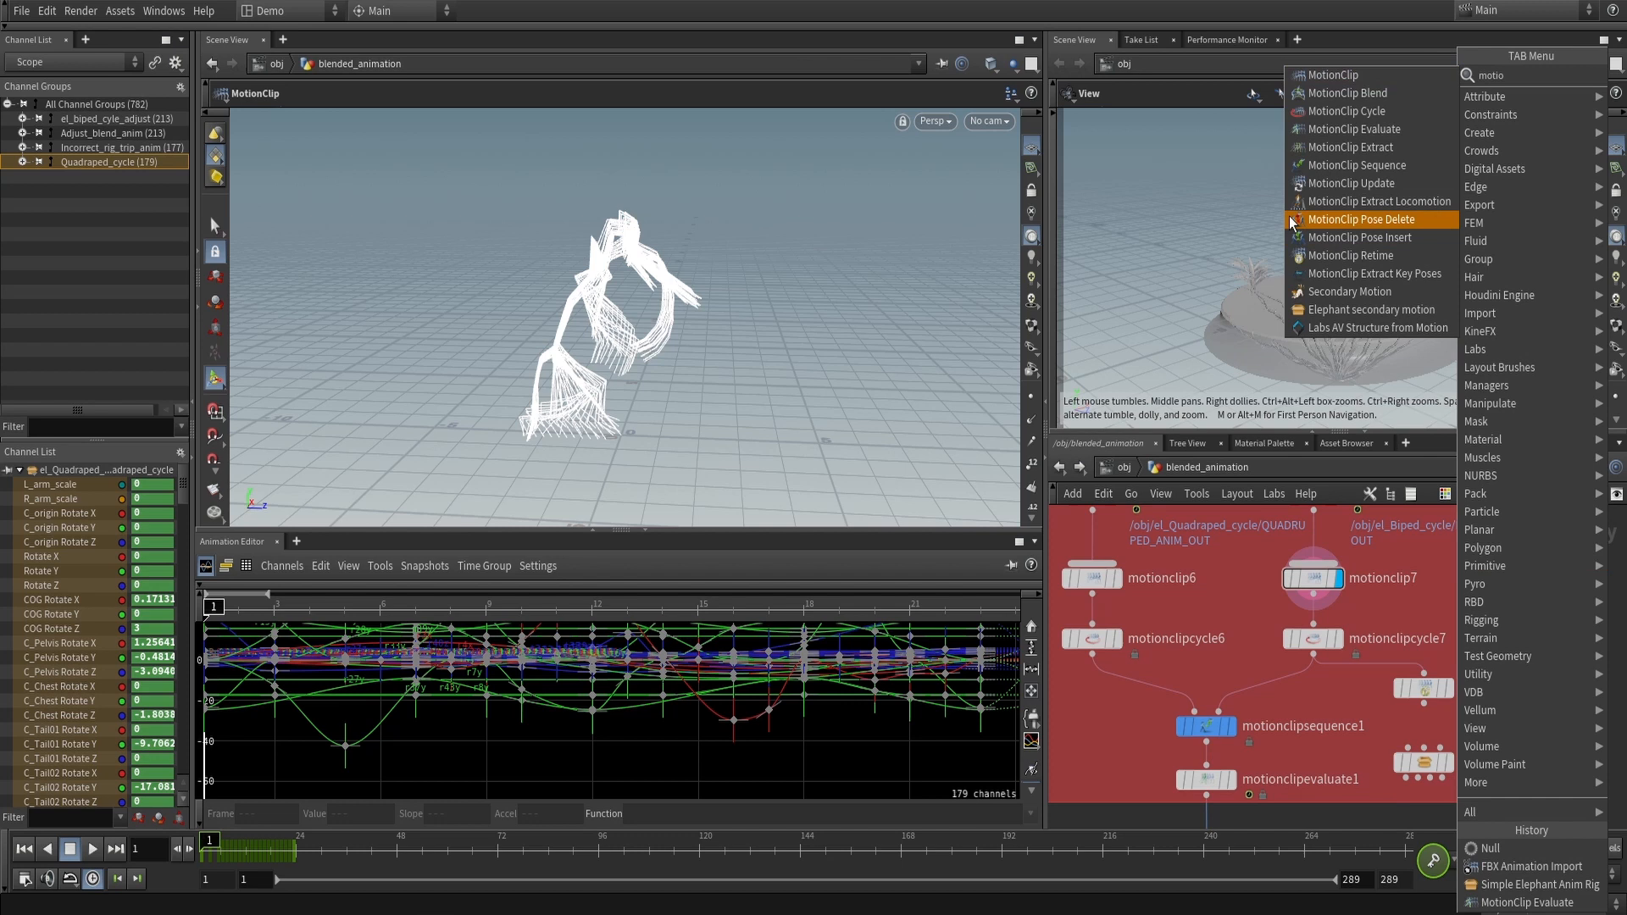
{"action": "left_click", "coordinate": [1354, 132]}
{"action": "left_click", "coordinate": [1473, 605]}
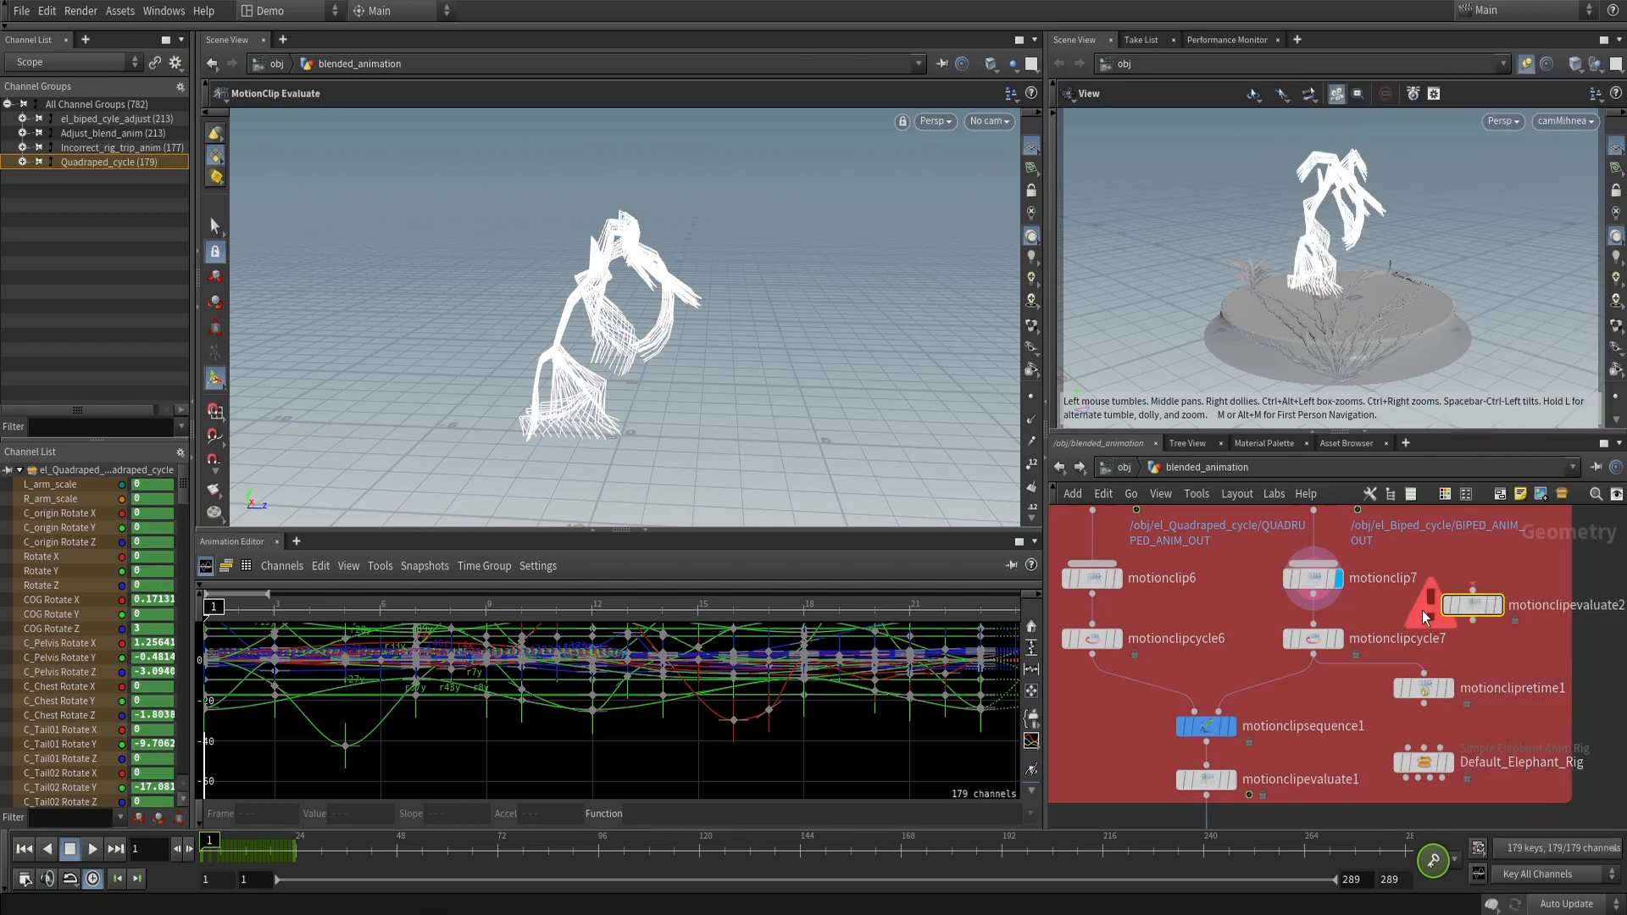
{"action": "left_click", "coordinate": [1473, 587]}
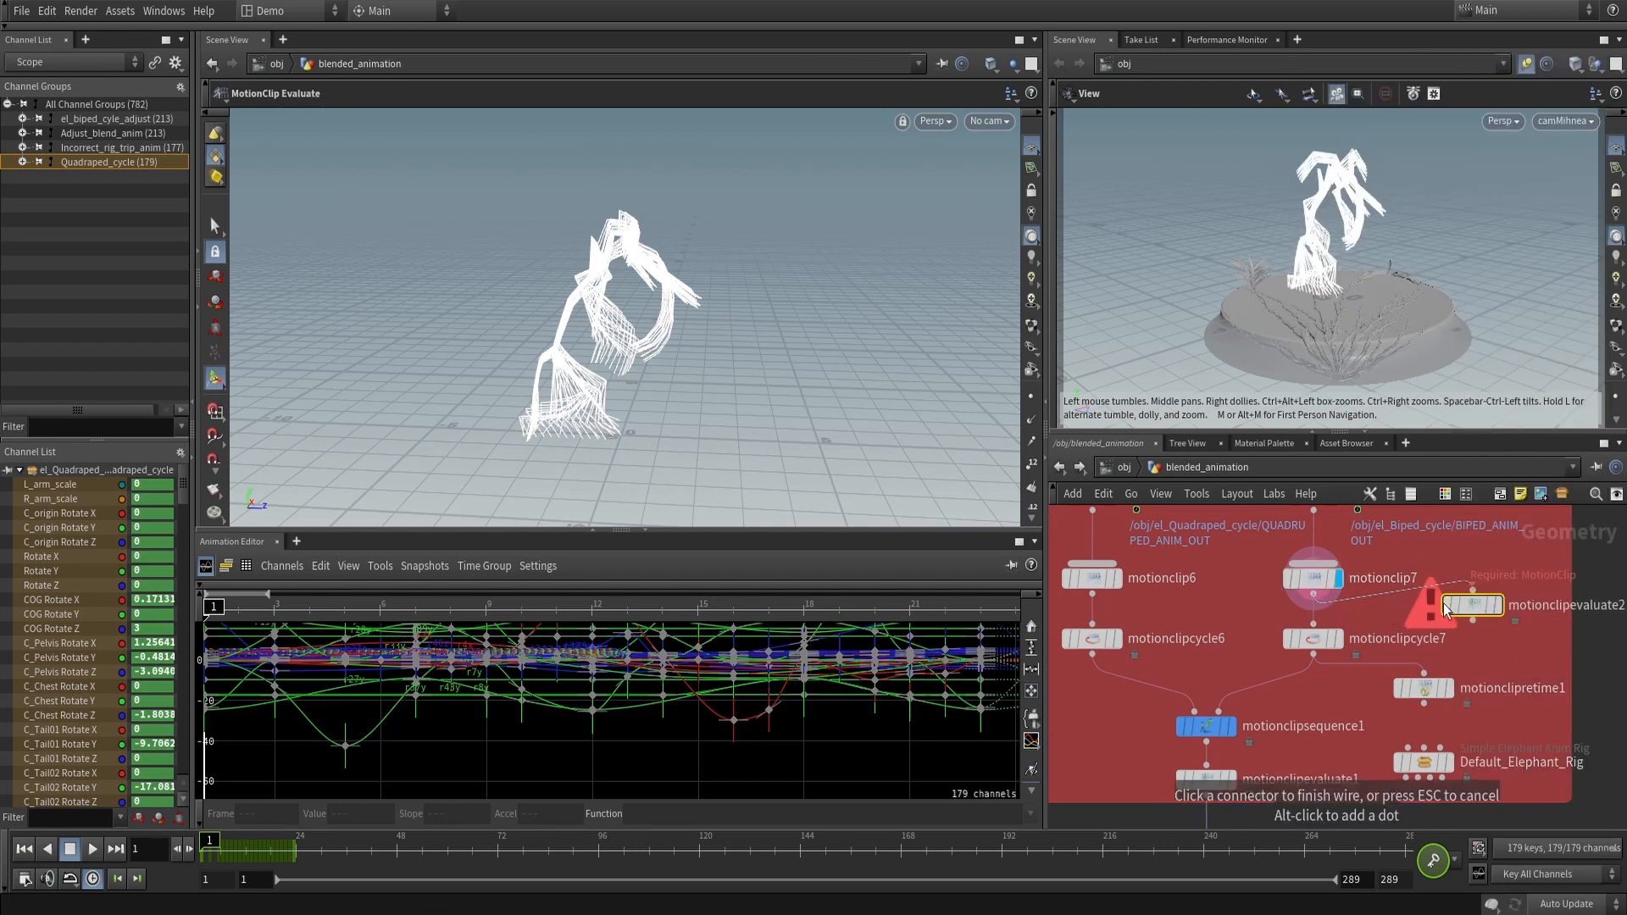
{"action": "left_click", "coordinate": [1477, 604]}
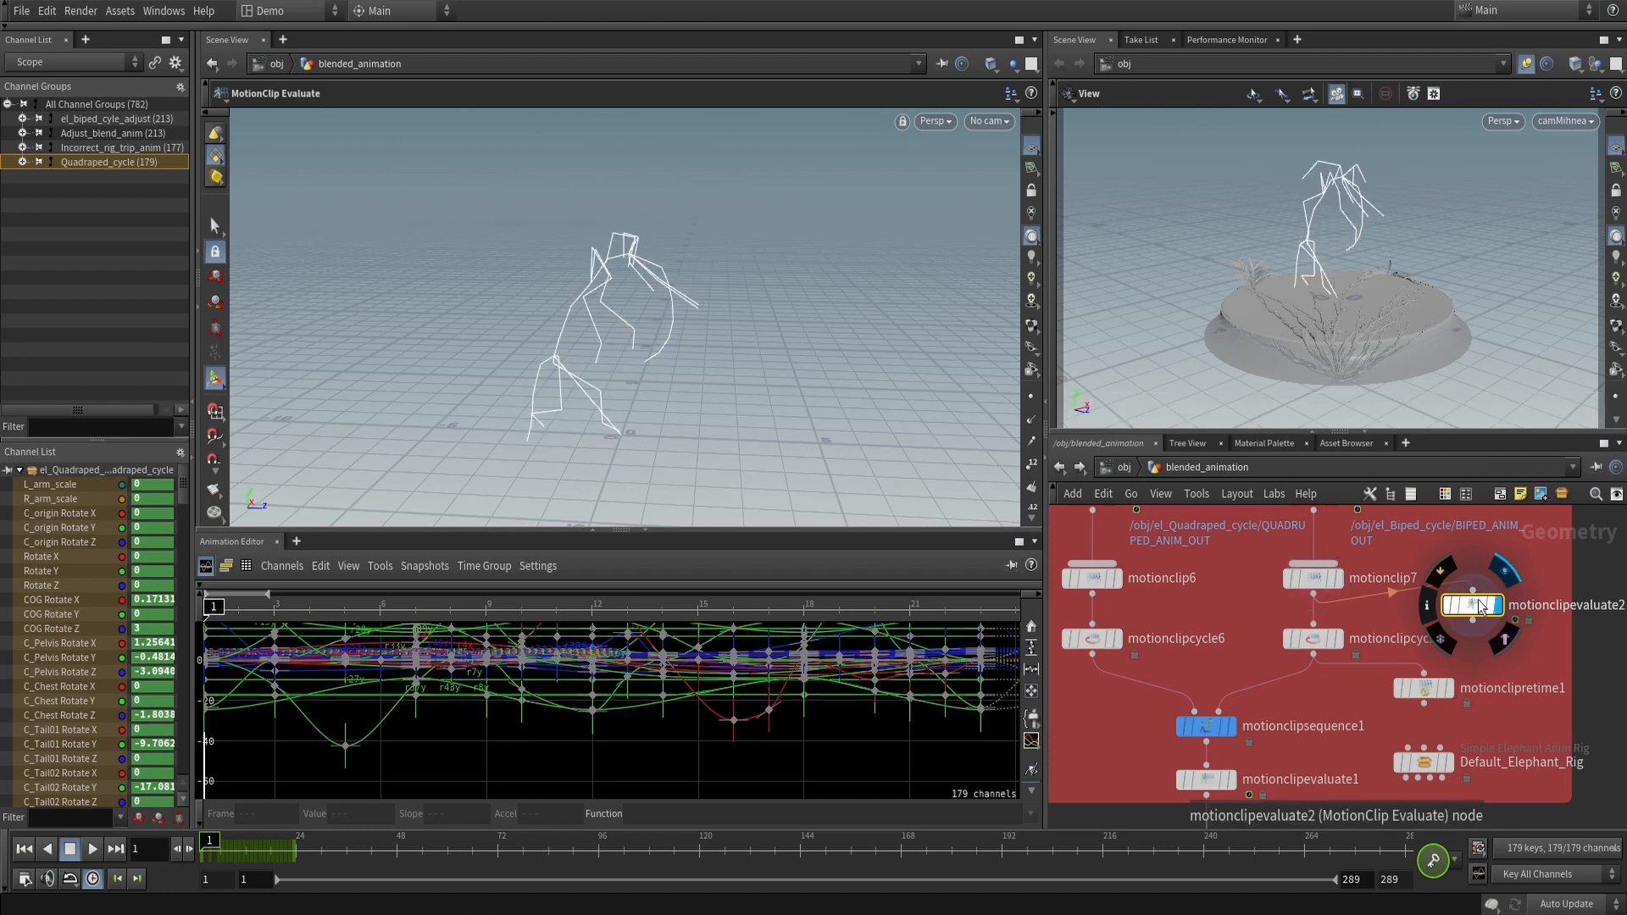
Scrub the evaluated biped clip through its walk and return to frame 1
{"action": "left_click_drag", "start_coordinate": [212, 851], "coordinate": [258, 852]}
{"action": "left_click", "coordinate": [204, 854]}
{"action": "left_click", "coordinate": [202, 855]}
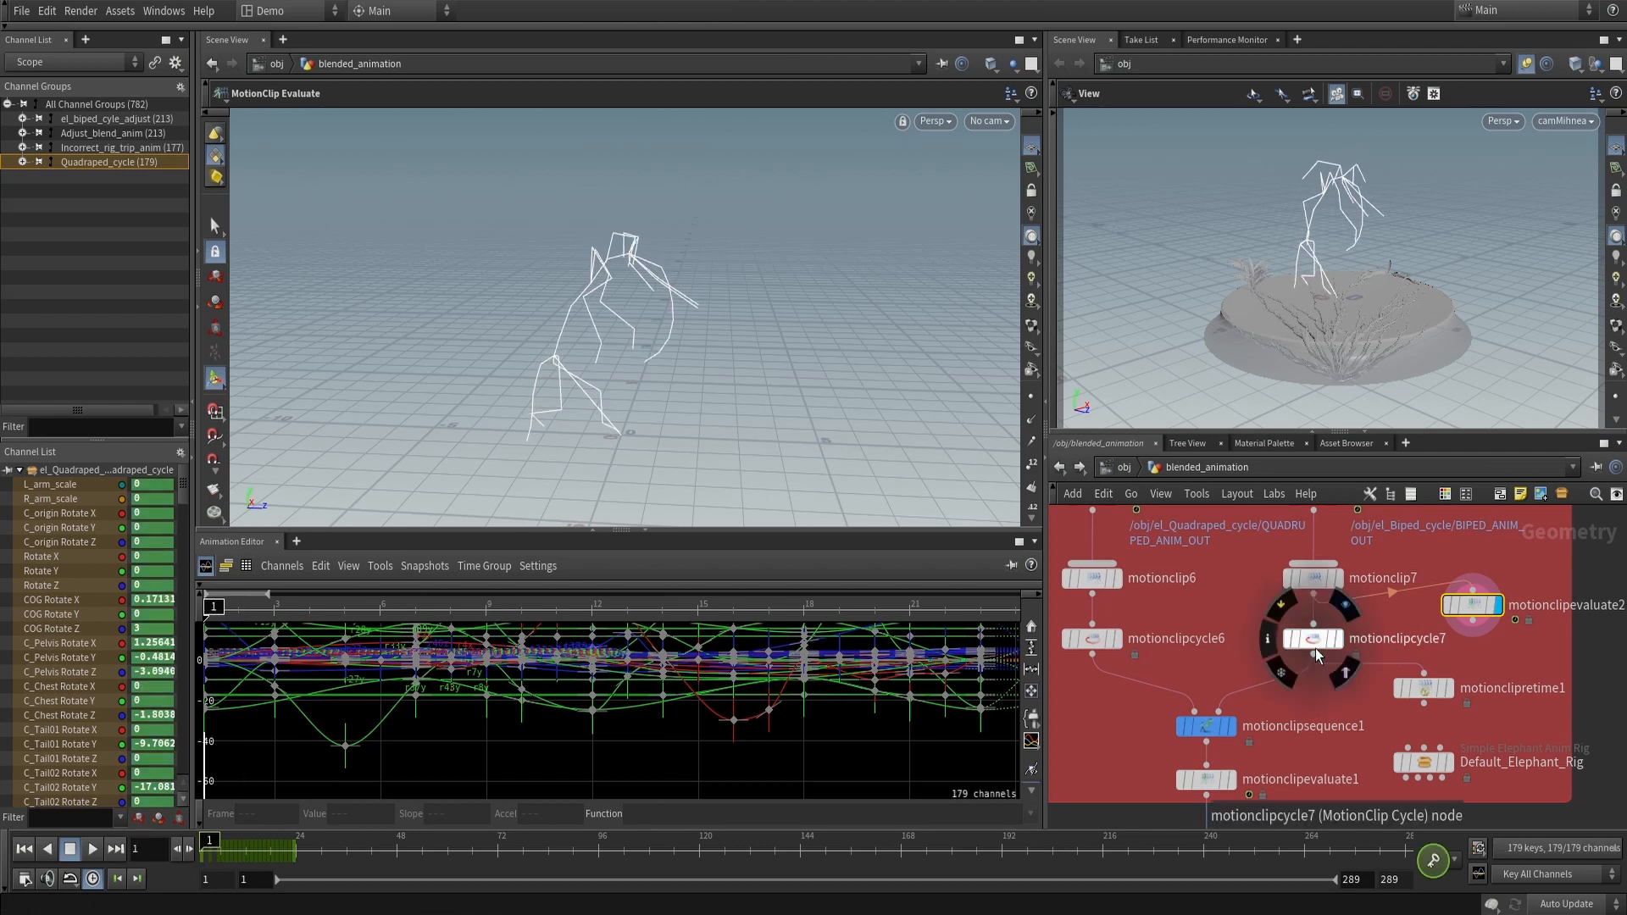
Rewire motionclipevaluate2 to take its input from motionclipcycle7 and scrub to frame 22
{"action": "left_click", "coordinate": [1318, 649]}
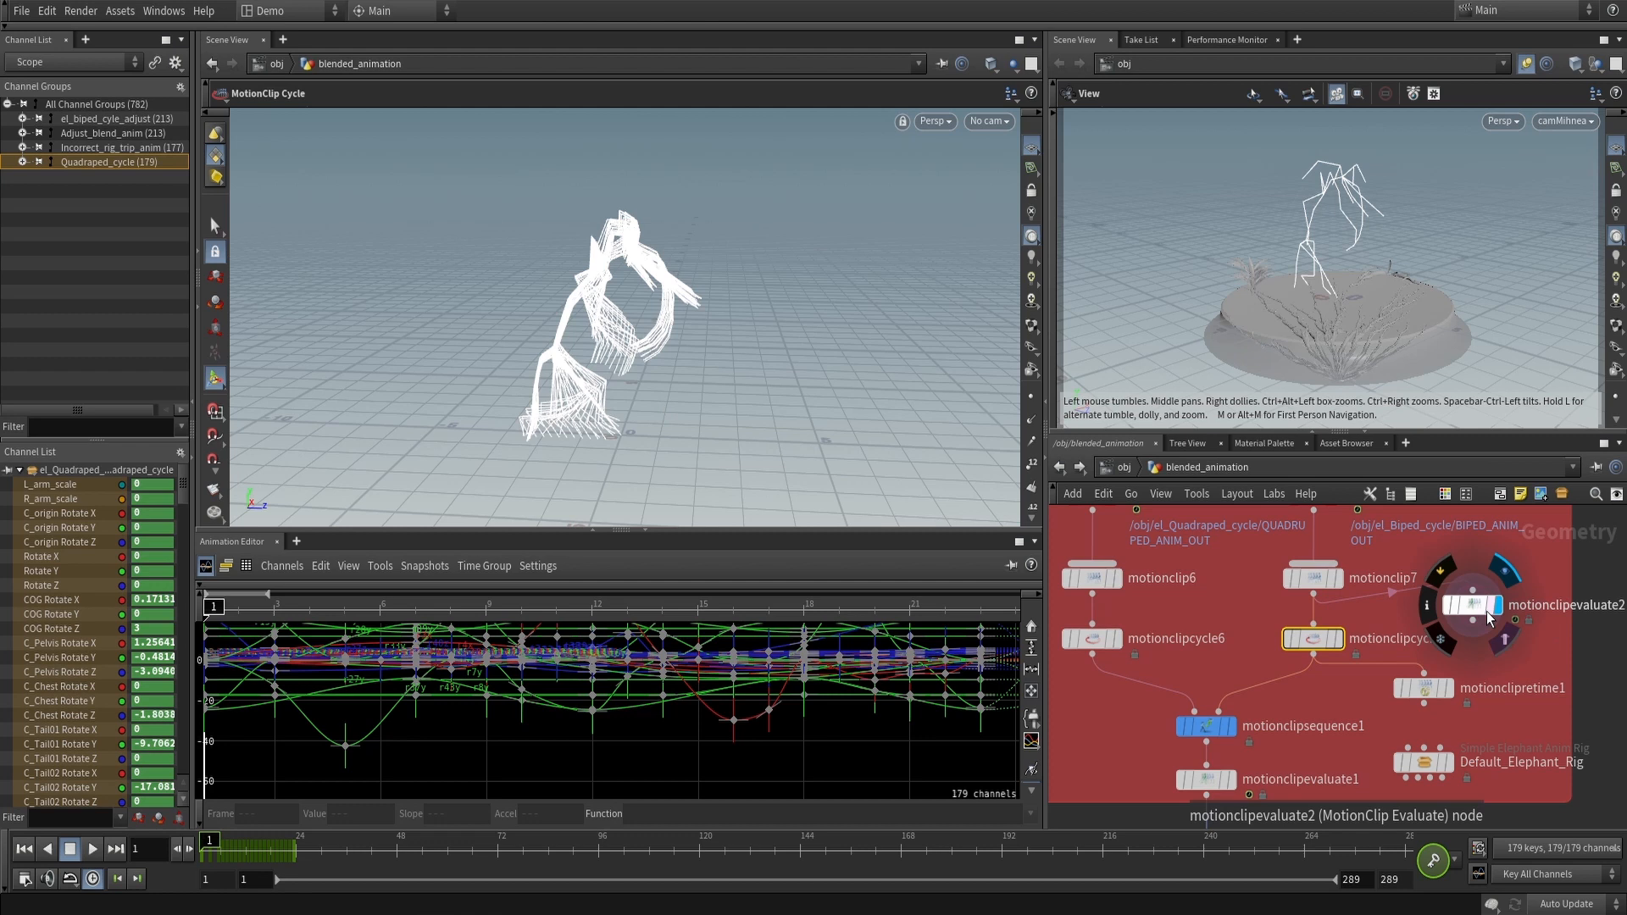
{"action": "left_click_drag", "start_coordinate": [1314, 663], "coordinate": [1473, 617]}
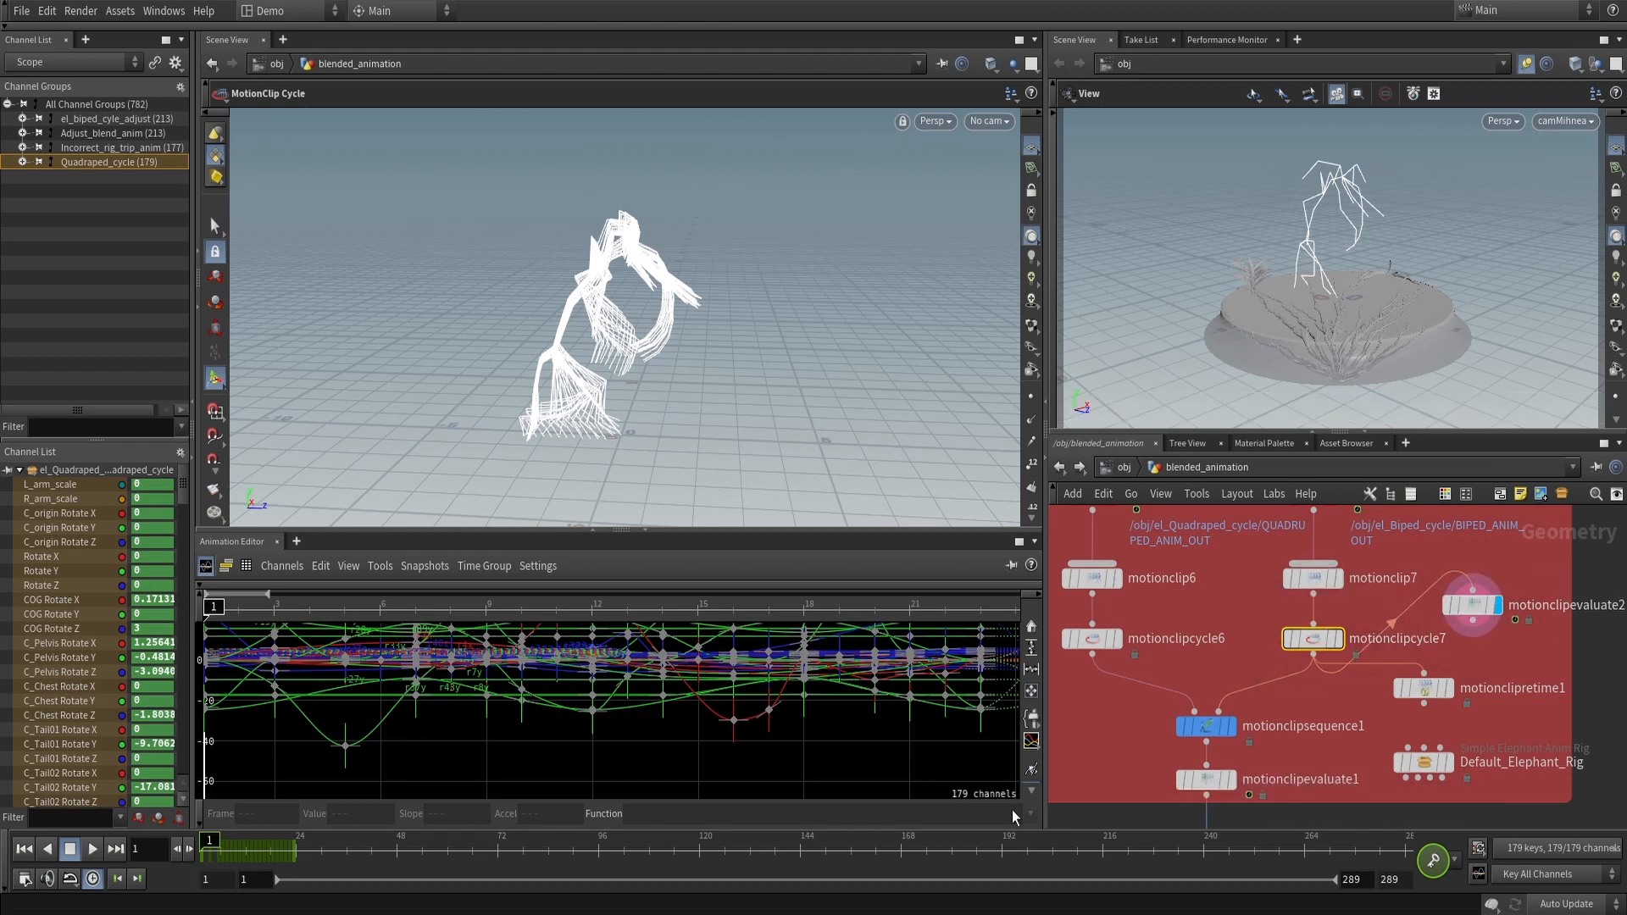
{"action": "left_click", "coordinate": [1472, 605]}
{"action": "left_click_drag", "start_coordinate": [210, 849], "coordinate": [288, 842]}
Show motionclipcycle7's frame range and cycle parameters, scrub to frame 8, and close the parameters
{"action": "left_click", "coordinate": [1313, 642]}
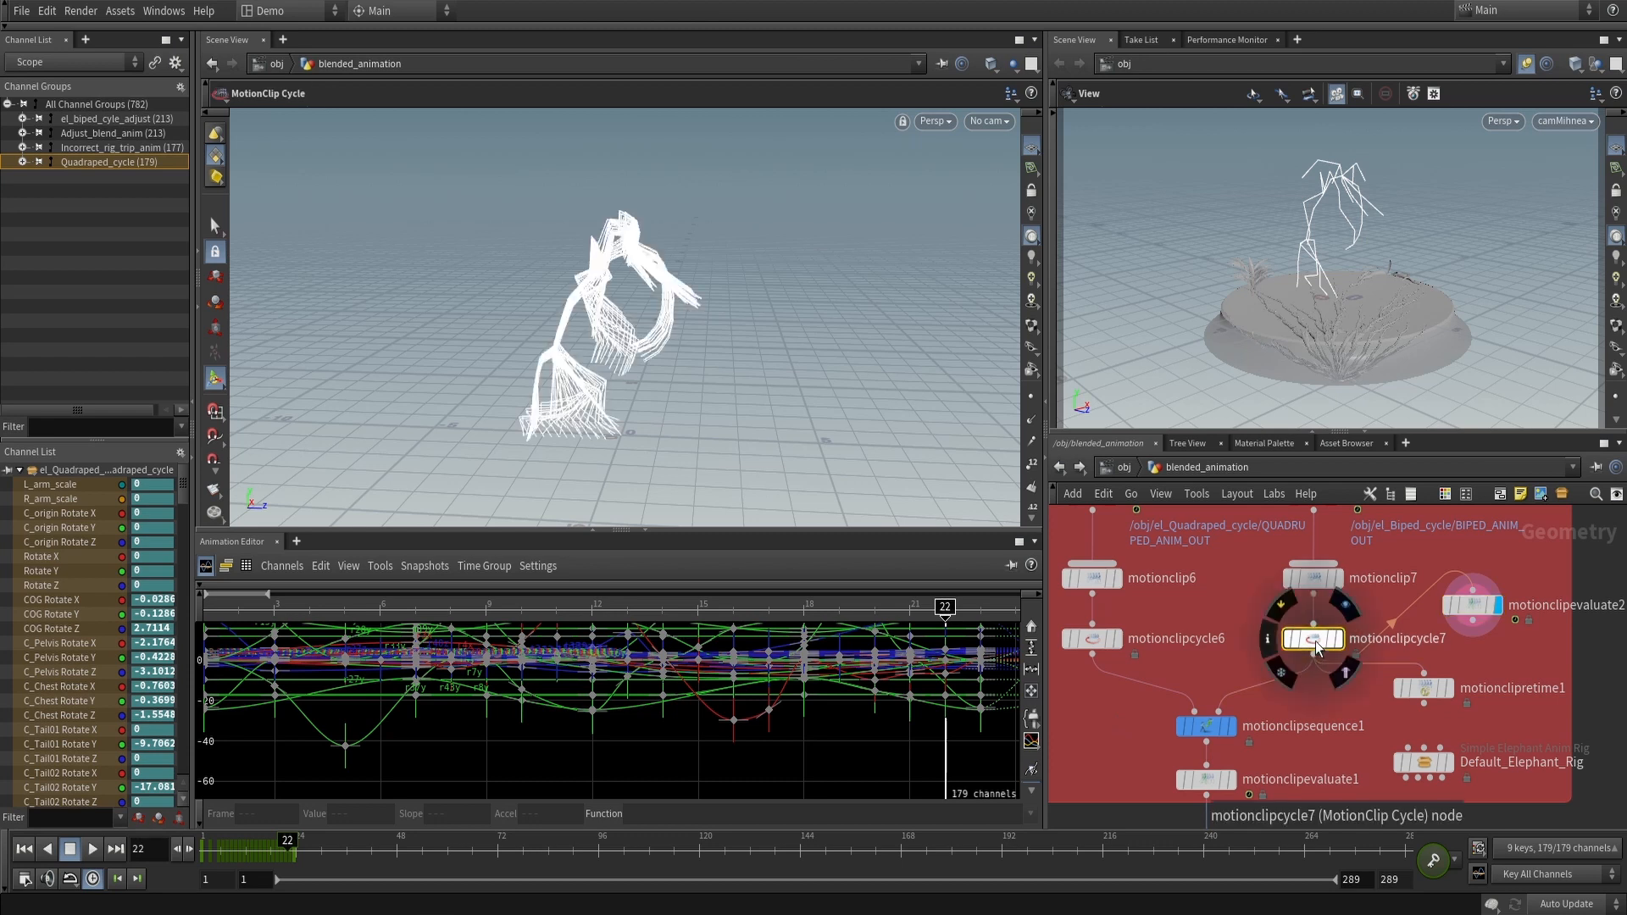
{"action": "key", "text": "p"}
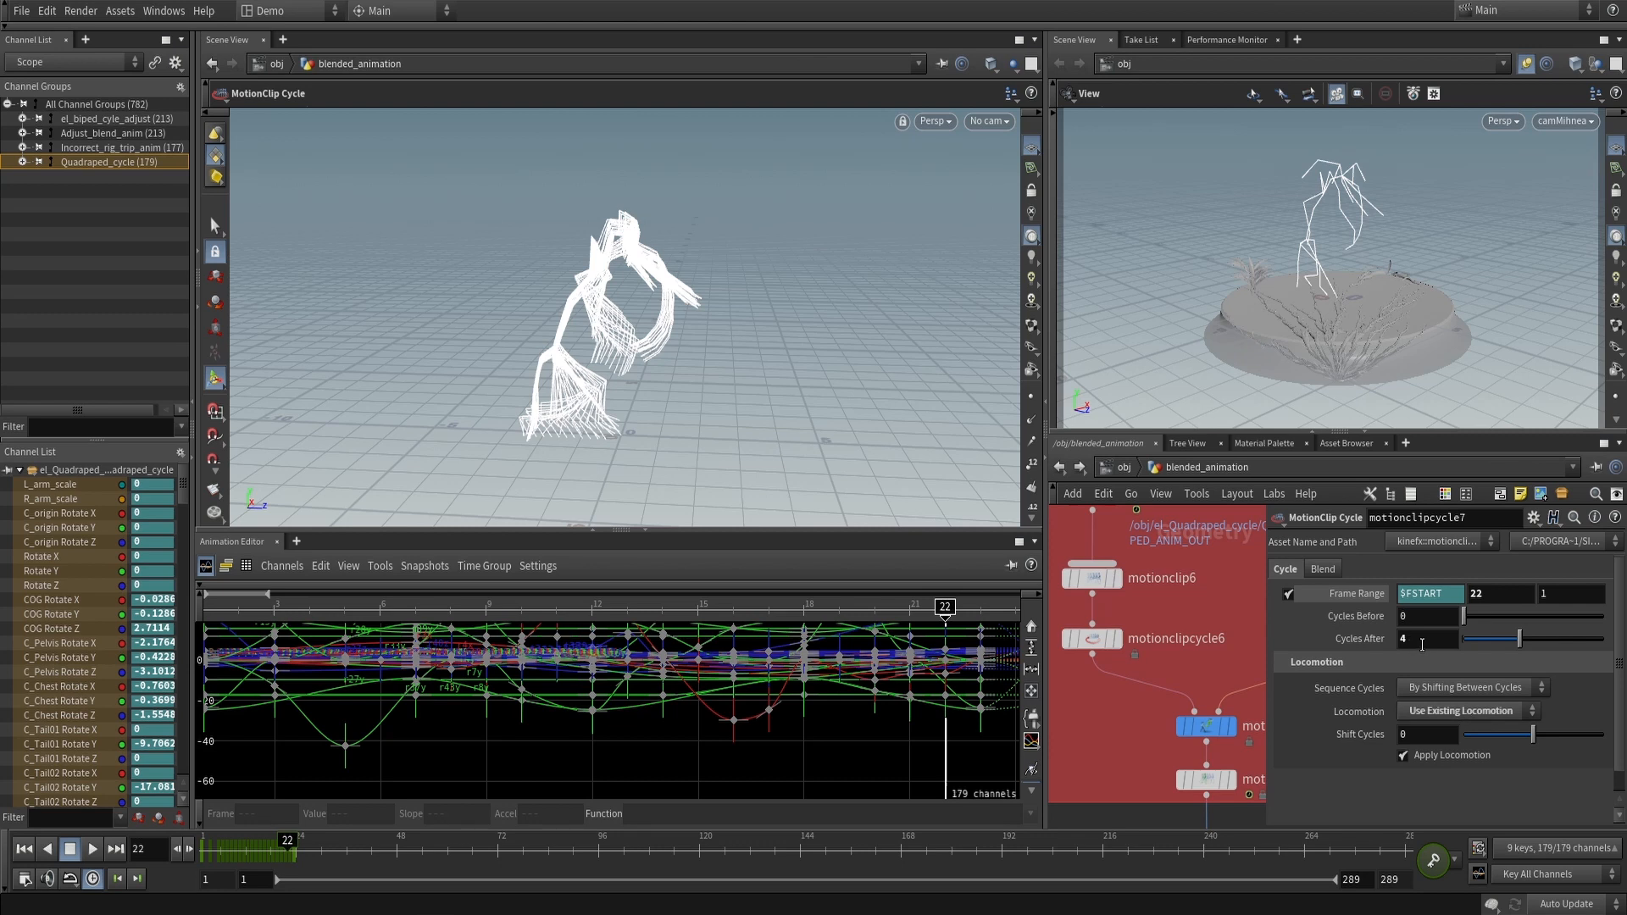
{"action": "left_click_drag", "start_coordinate": [283, 851], "coordinate": [228, 851]}
{"action": "key", "text": "p"}
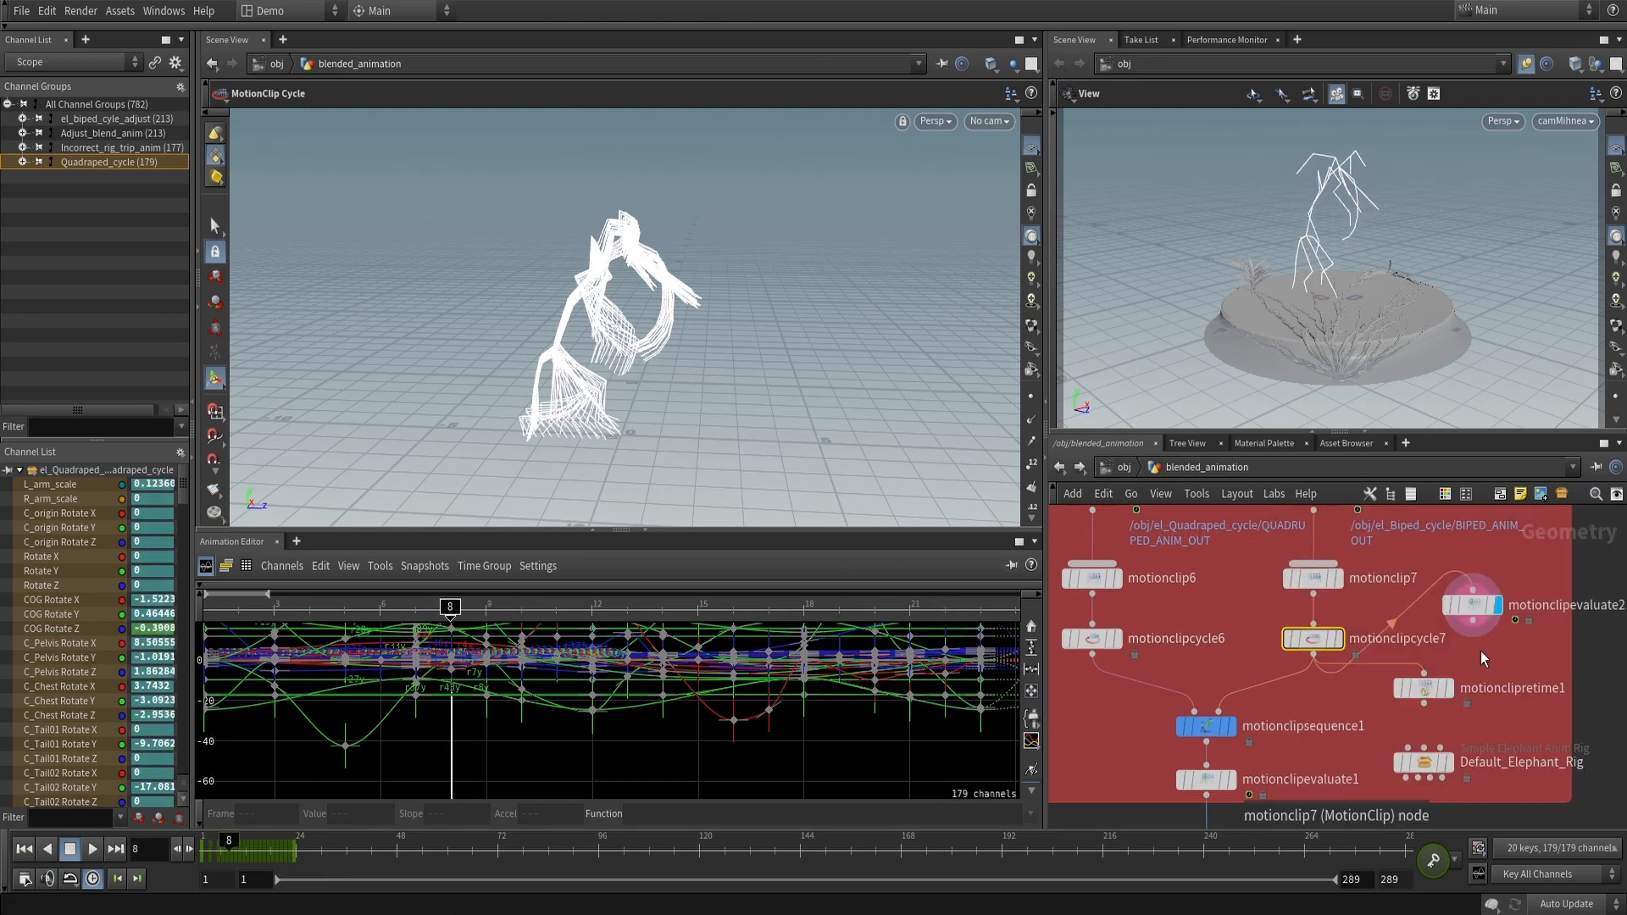
Select motionclipevaluate2, scrub the cycled biped walk out to frame 117, and view the skeleton from another angle
{"action": "left_click", "coordinate": [1495, 605]}
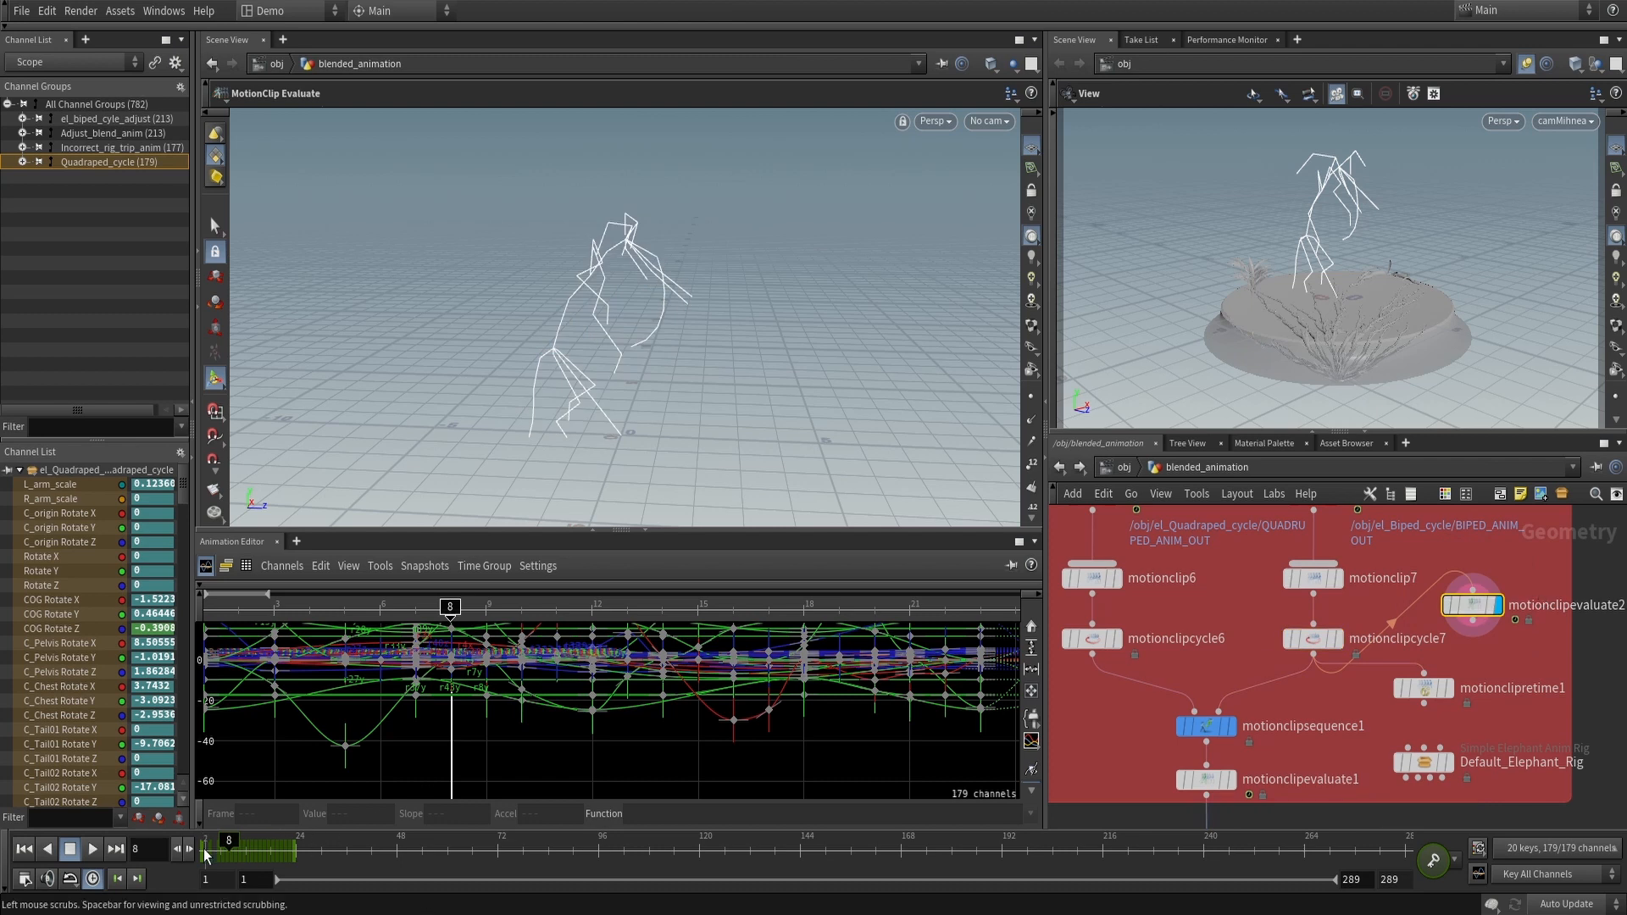
{"action": "left_click_drag", "start_coordinate": [221, 849], "coordinate": [687, 848]}
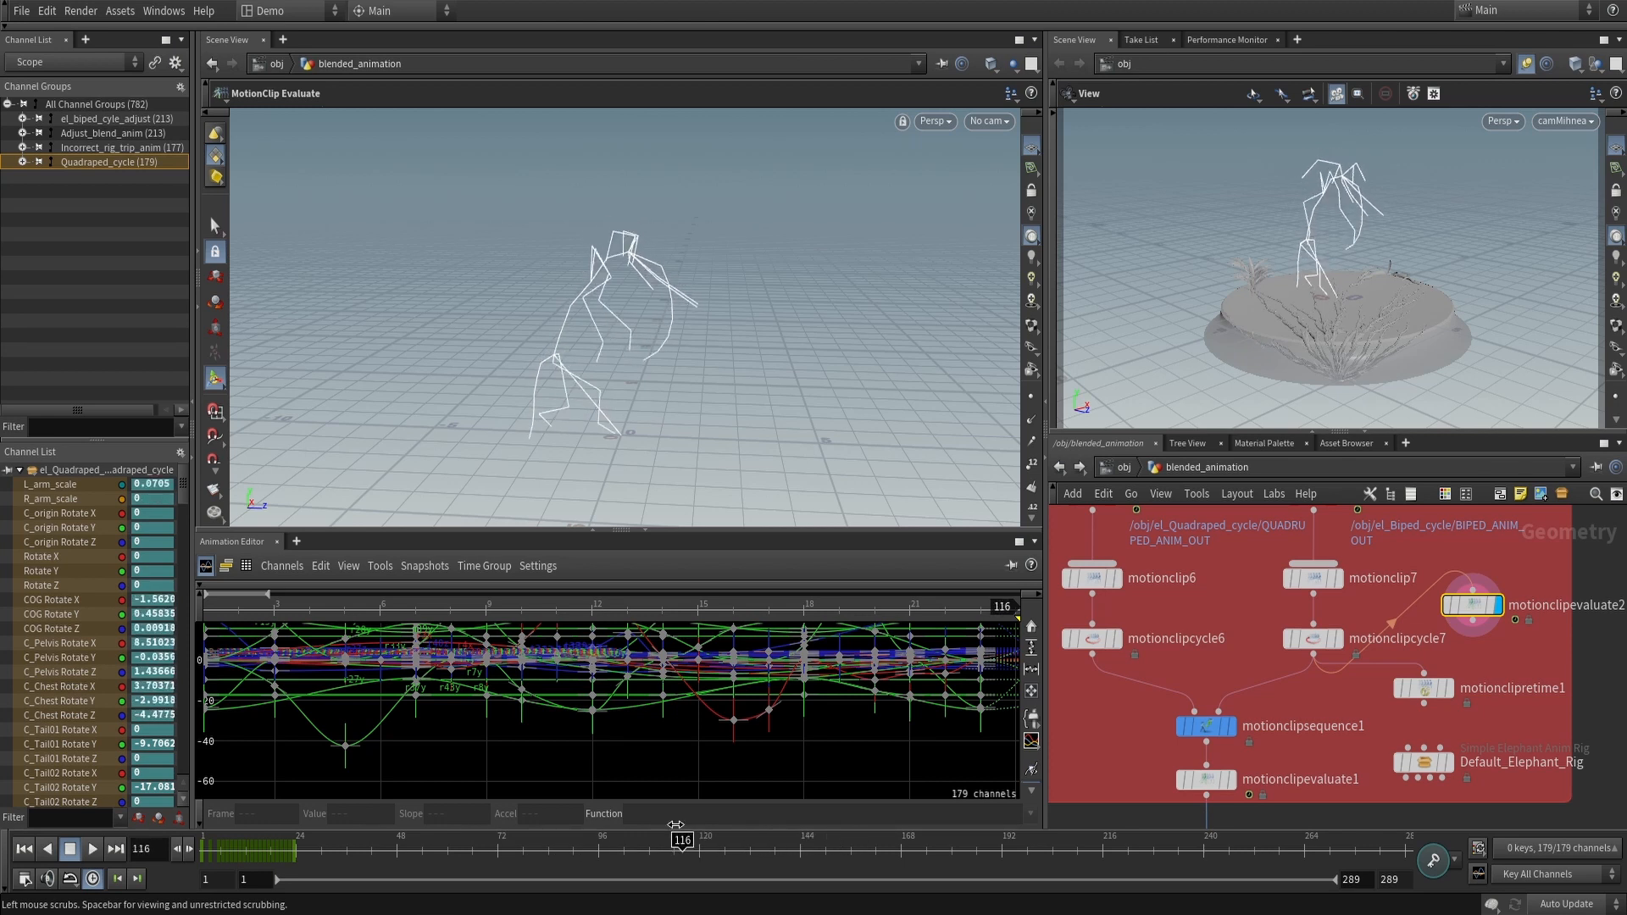
{"action": "key", "text": "Escape"}
{"action": "left_click_drag", "start_coordinate": [850, 344], "coordinate": [770, 305]}
{"action": "key", "text": "Return"}
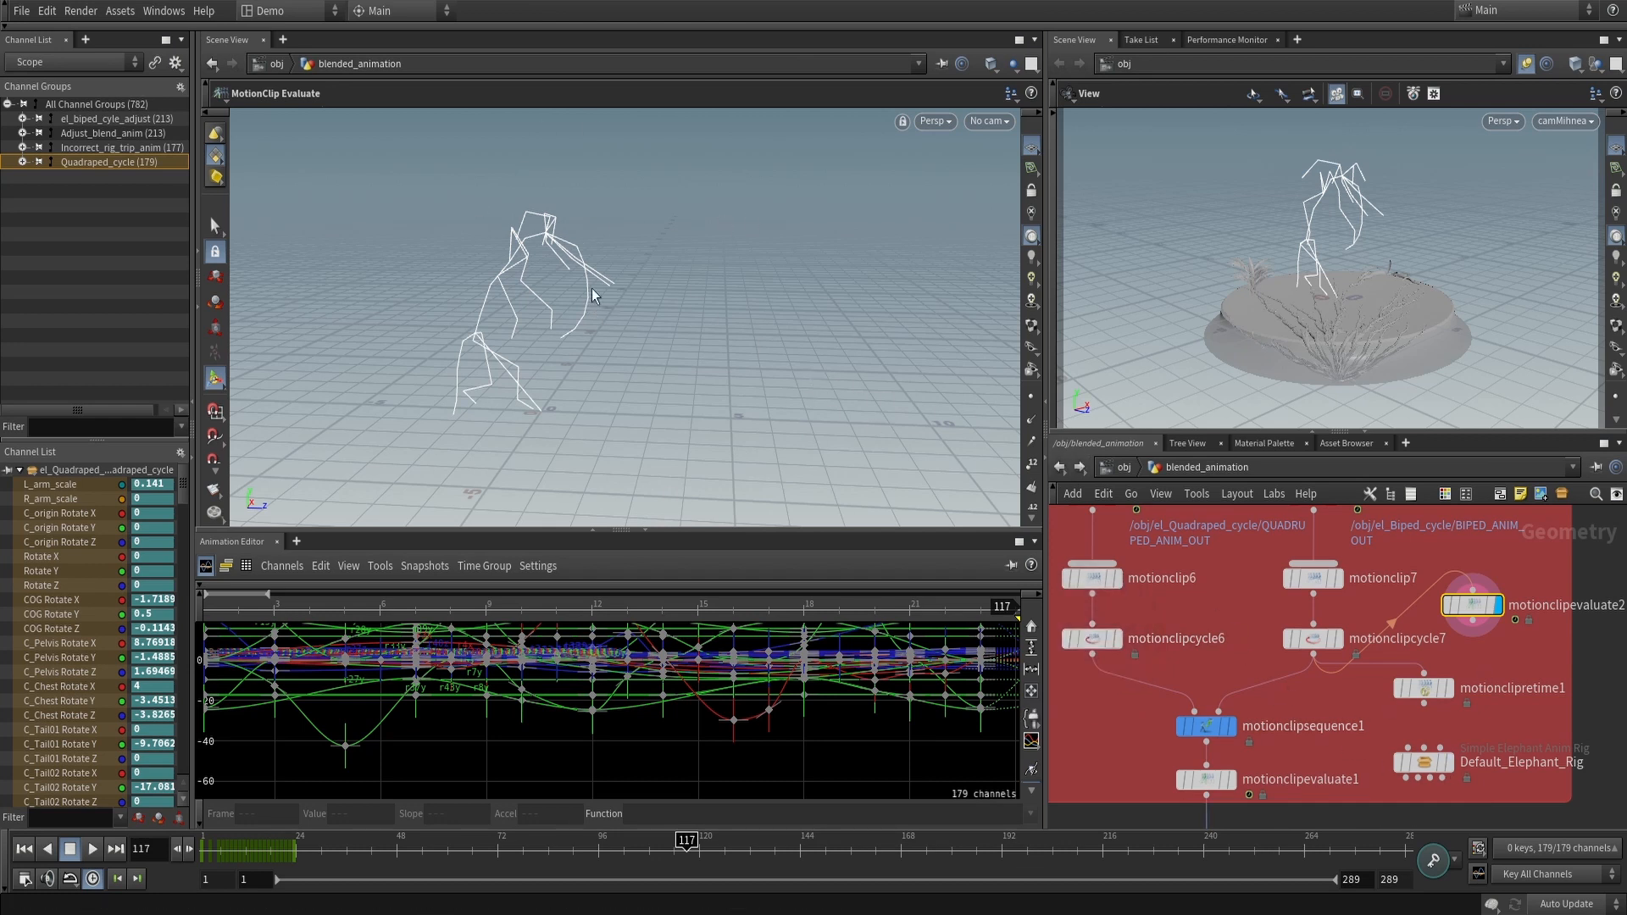
Space out motionclipretime1 and motionclipevaluate2 to make room above Default_Elephant_Rig
{"action": "middle_click_drag", "start_coordinate": [1365, 703], "coordinate": [1246, 644]}
{"action": "left_click_drag", "start_coordinate": [1303, 629], "coordinate": [1246, 634]}
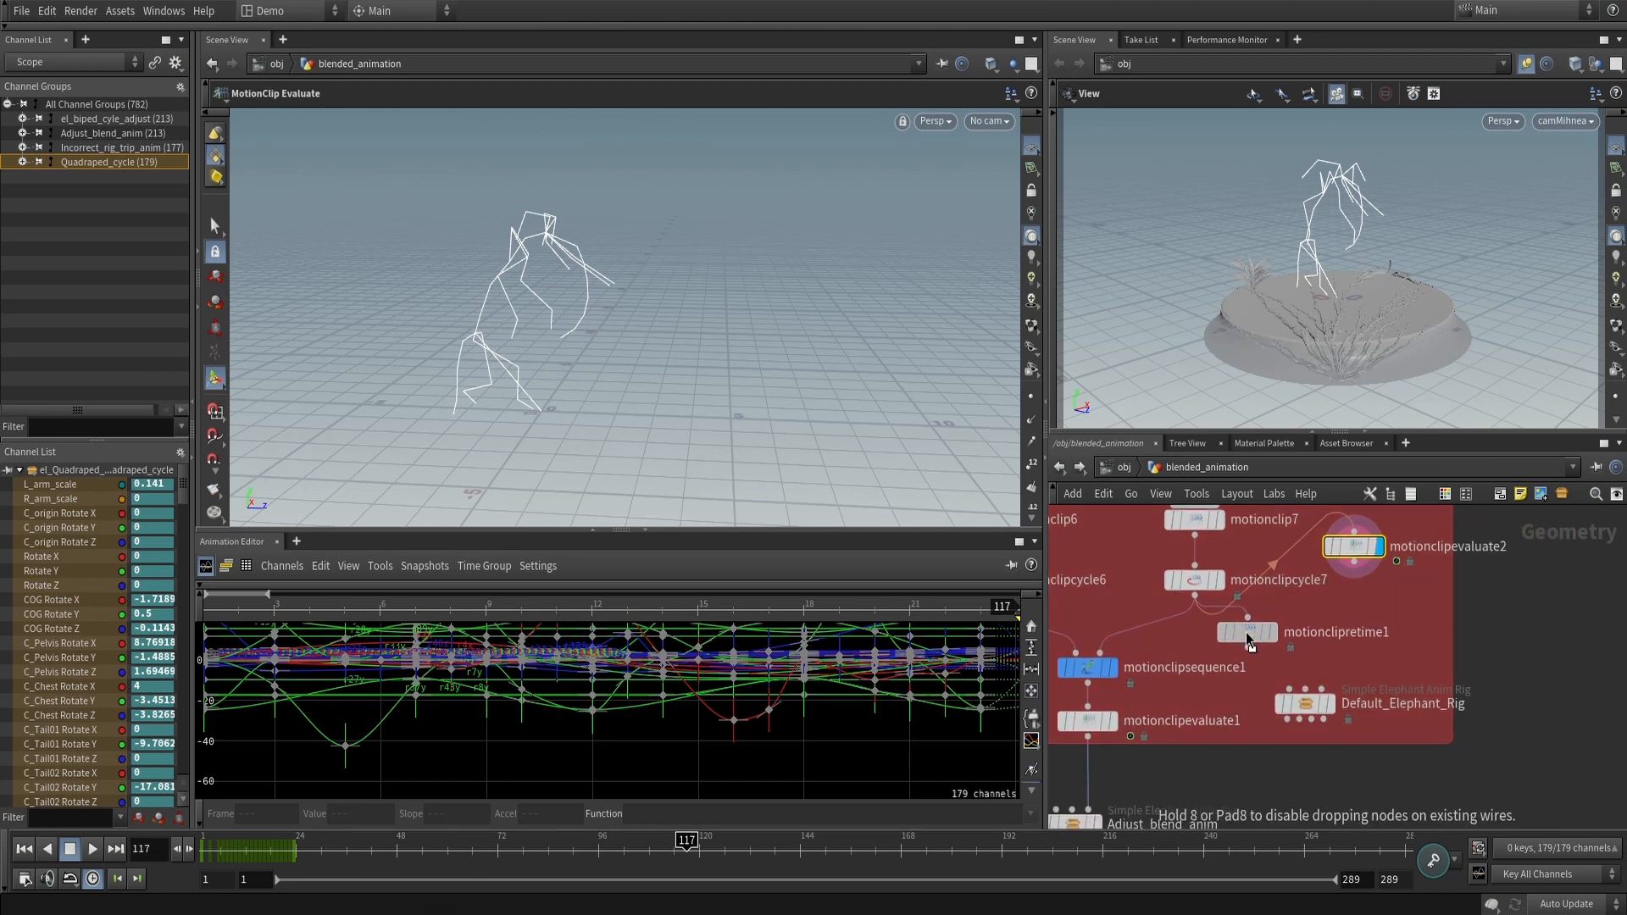
{"action": "left_click_drag", "start_coordinate": [1361, 554], "coordinate": [1453, 634]}
Display Default_Elephant_Rig, scrub to frame 9, and wire motionclipevaluate2 into the rig's Skeleton Animated input
{"action": "left_click", "coordinate": [1314, 710]}
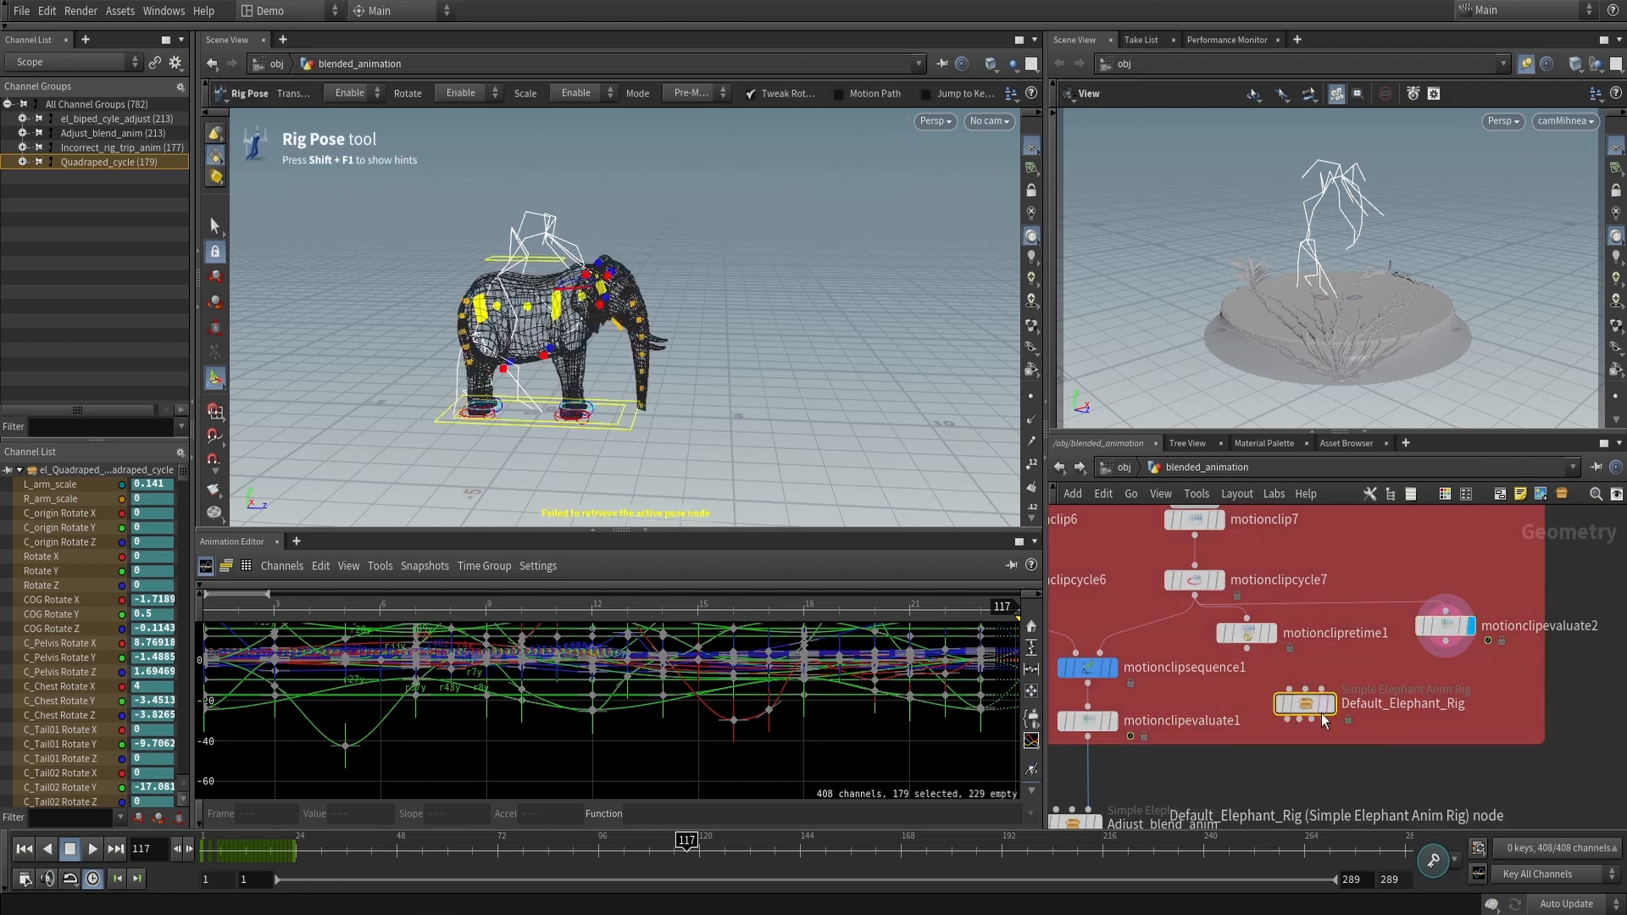
{"action": "left_click_drag", "start_coordinate": [350, 850], "coordinate": [234, 849]}
{"action": "left_click", "coordinate": [1445, 642]}
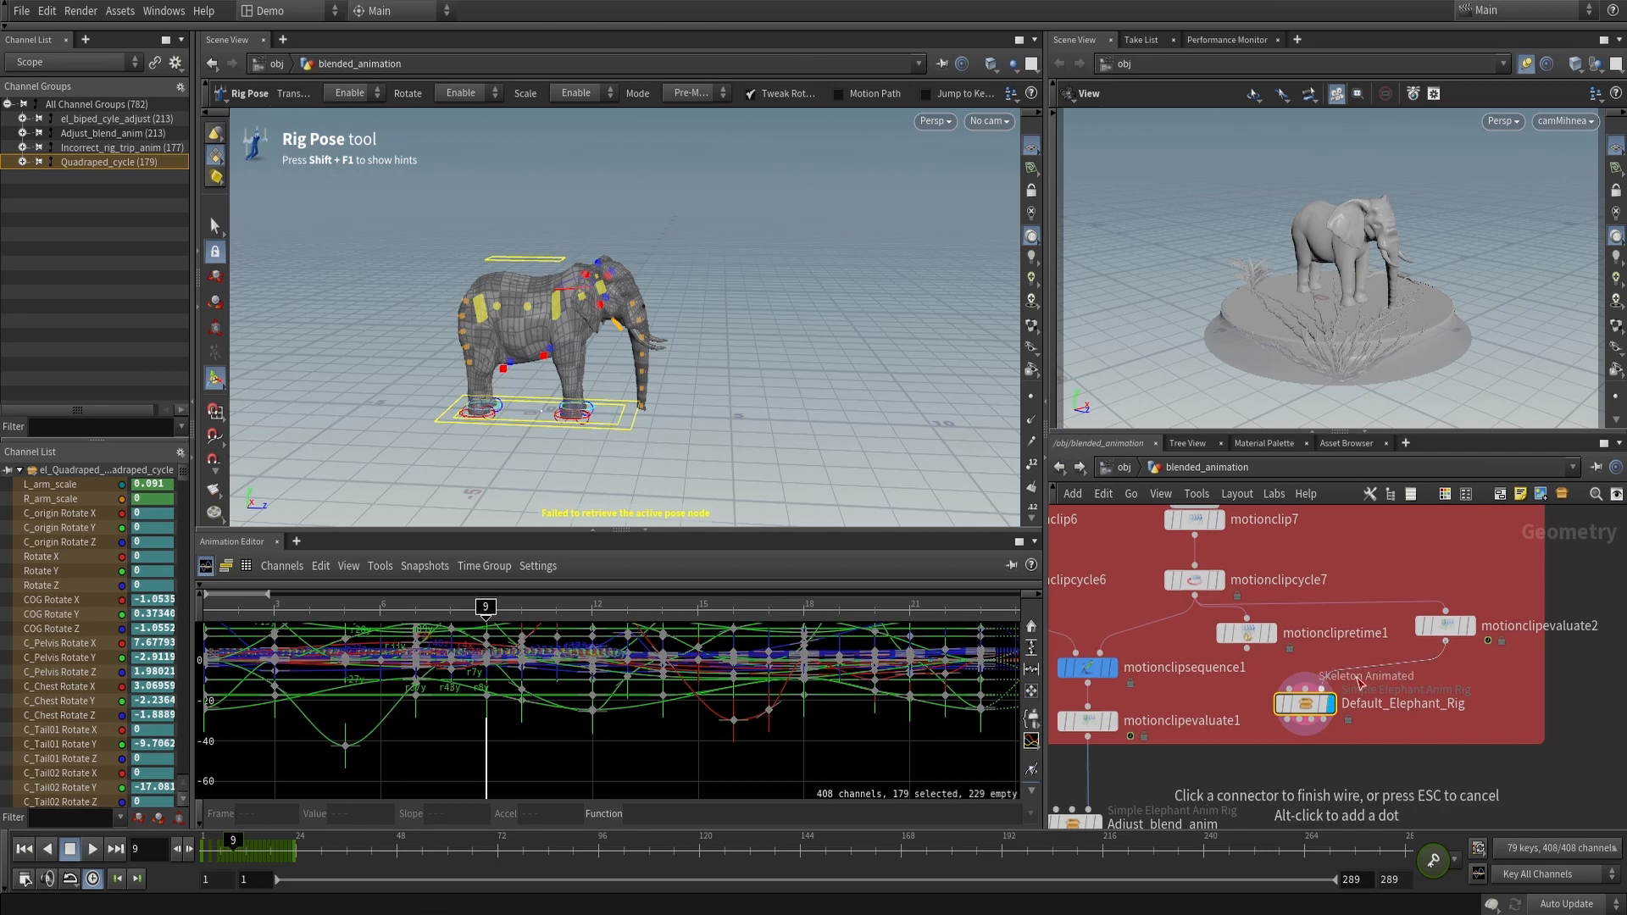
{"action": "left_click", "coordinate": [1307, 705]}
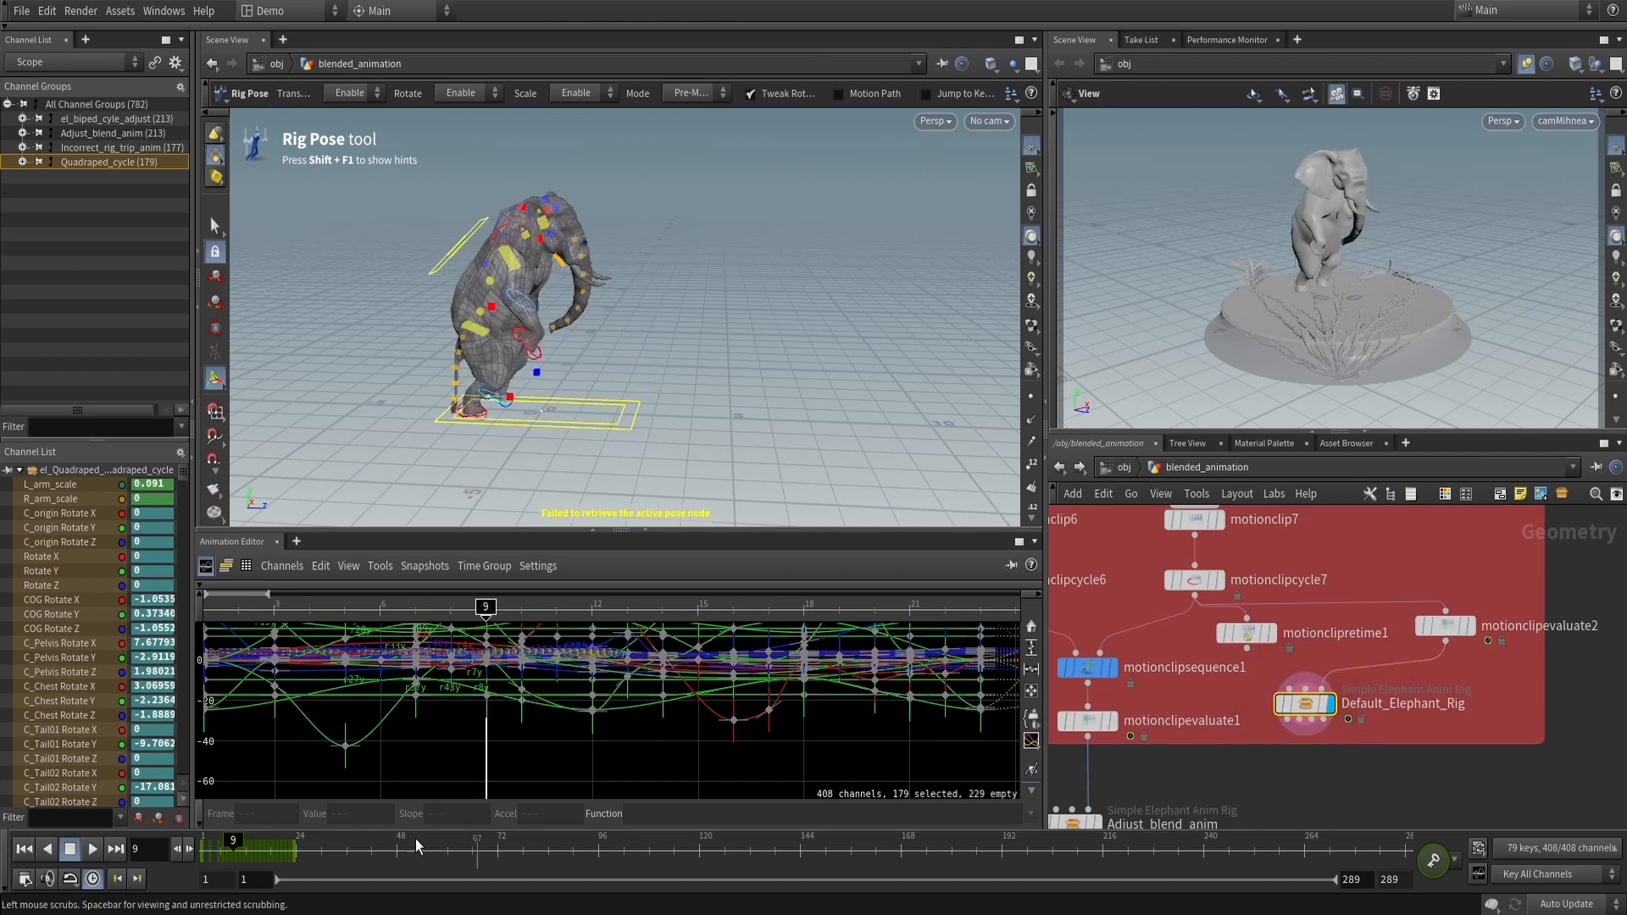
Play and scrub the biped walk on the elephant rig from a new angle, ending on frame 1
{"action": "mouse_move", "coordinate": [223, 852]}
{"action": "left_mouse_down"}
{"action": "mouse_move", "coordinate": [753, 834]}
{"action": "mouse_move", "coordinate": [202, 837]}
{"action": "left_mouse_up"}
{"action": "left_click", "coordinate": [92, 850]}
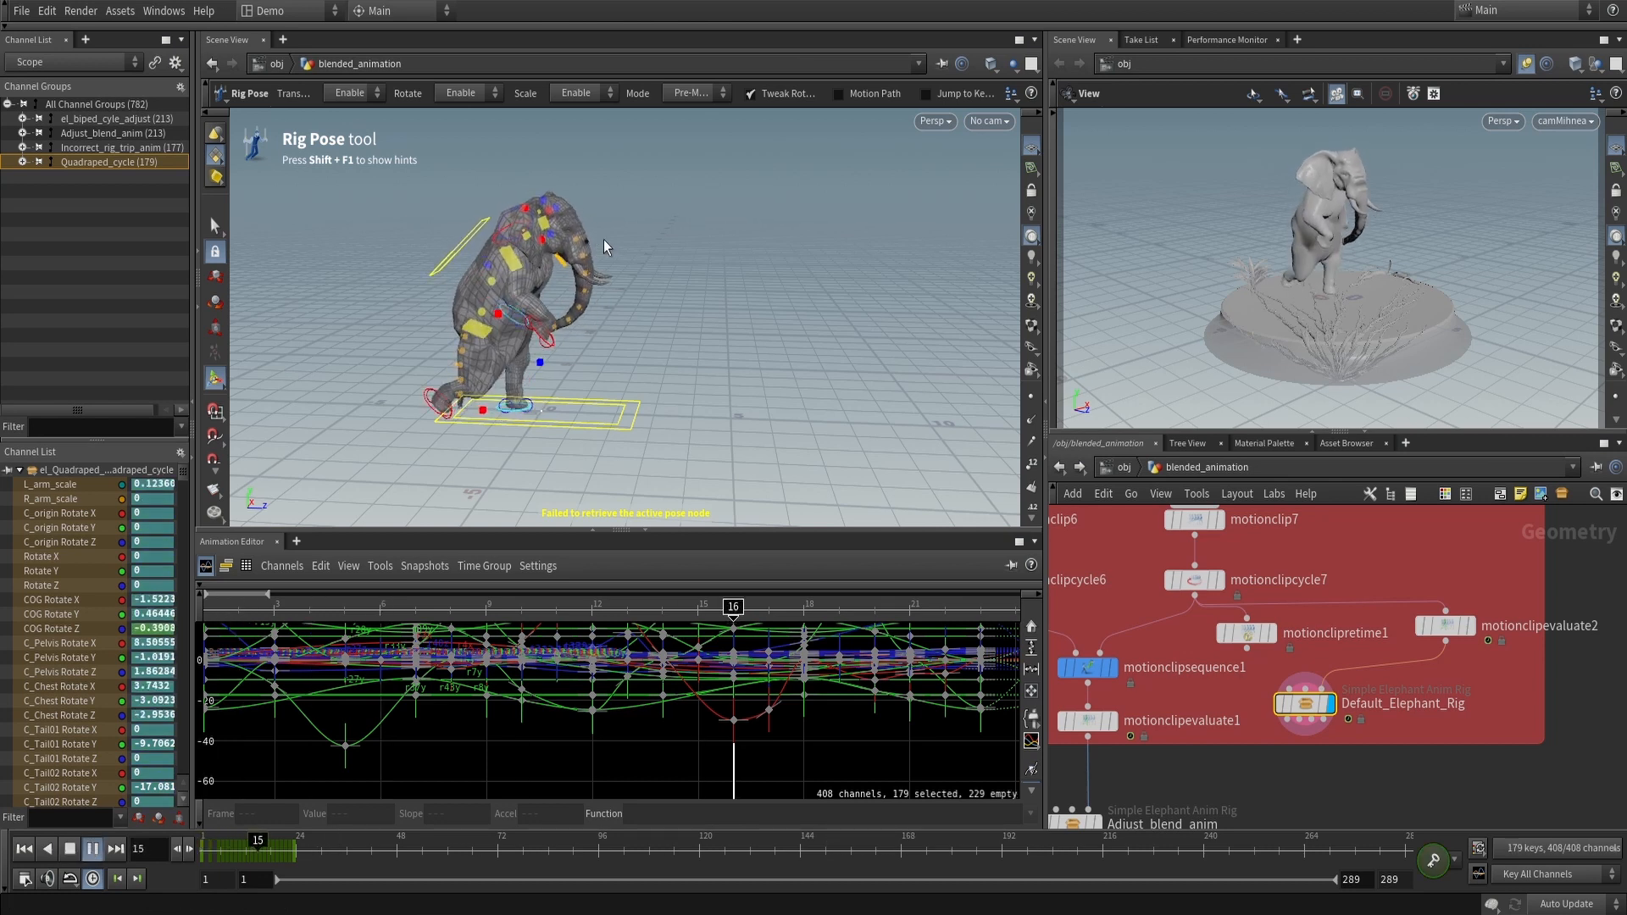
{"action": "key", "text": "Escape"}
{"action": "left_click_drag", "start_coordinate": [665, 359], "coordinate": [783, 439], "text": "alt"}
{"action": "left_click", "coordinate": [423, 850]}
{"action": "left_click_drag", "start_coordinate": [423, 850], "coordinate": [202, 847]}
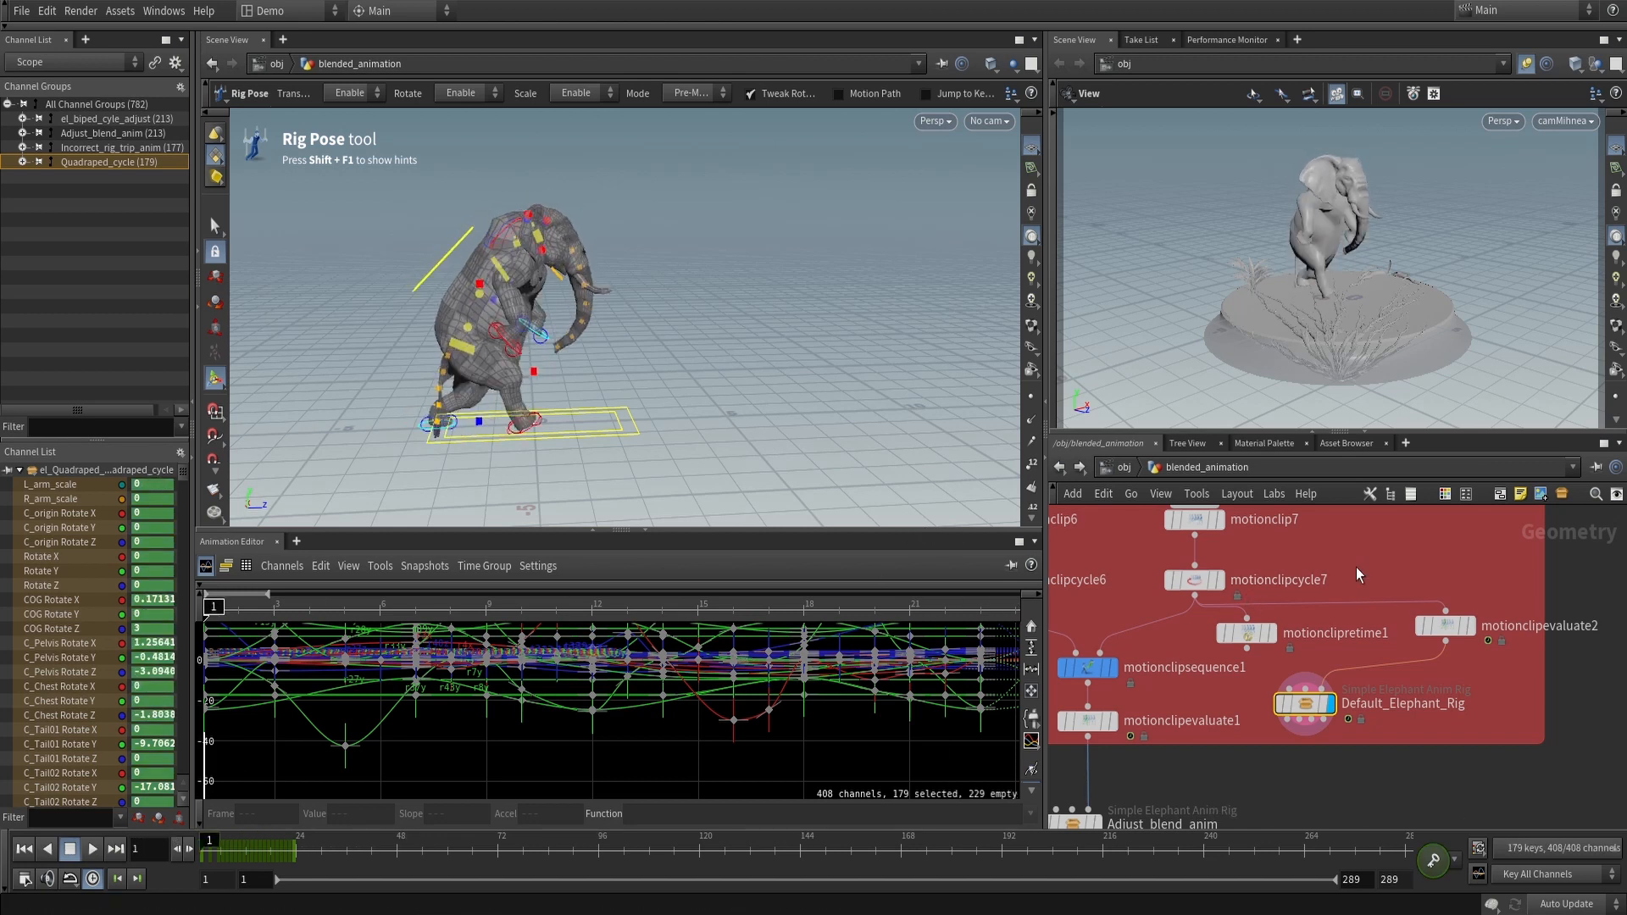
Wire motionclipretime1 into motionclipevaluate2 in place of its current input, select Default_Elephant_Rig, and scrub the walk to frame 72
{"action": "middle_click_drag", "start_coordinate": [1356, 567], "coordinate": [1367, 541]}
{"action": "middle_click_drag", "start_coordinate": [1200, 596], "coordinate": [1332, 648]}
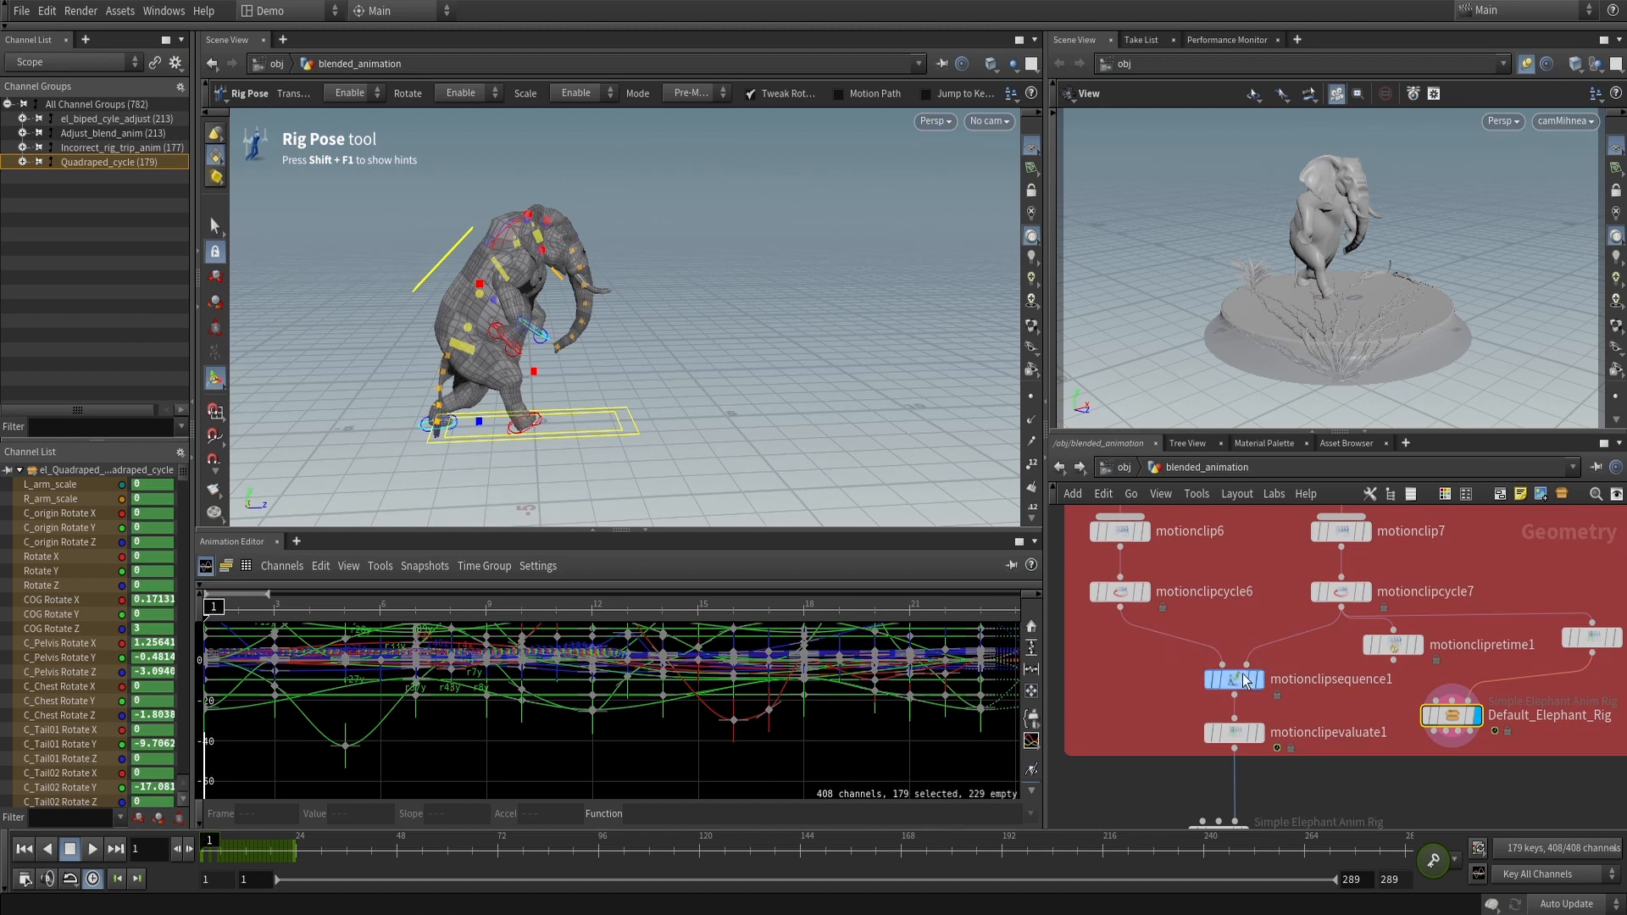
{"action": "left_click", "coordinate": [1239, 679]}
{"action": "middle_click_drag", "start_coordinate": [1331, 652], "coordinate": [1242, 644]}
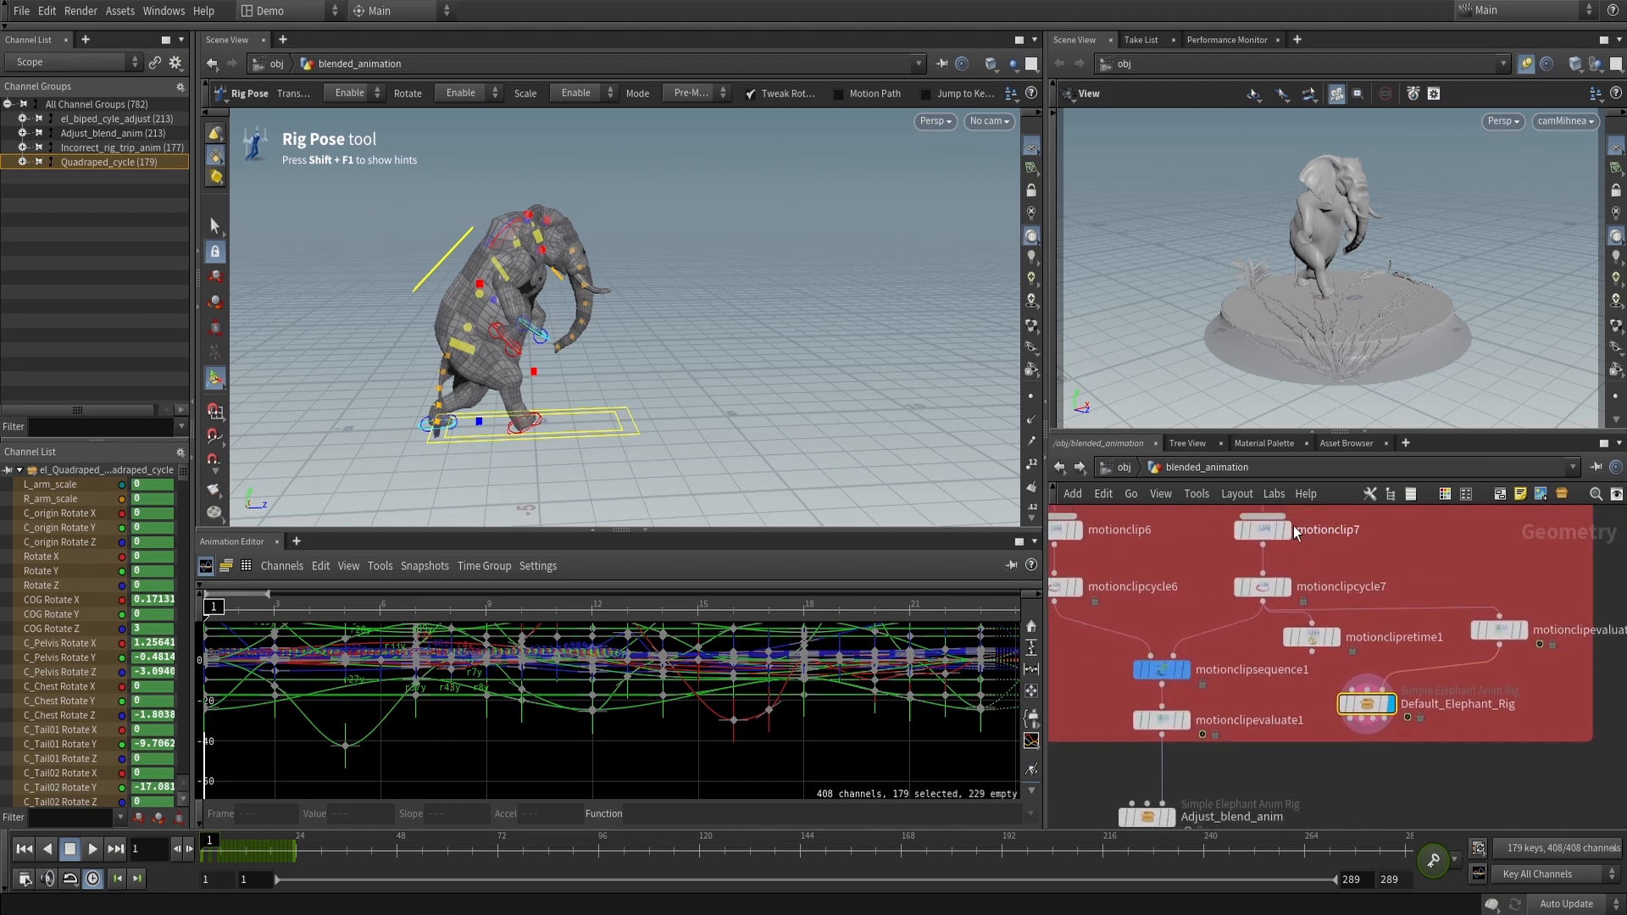
{"action": "left_click", "coordinate": [1312, 637]}
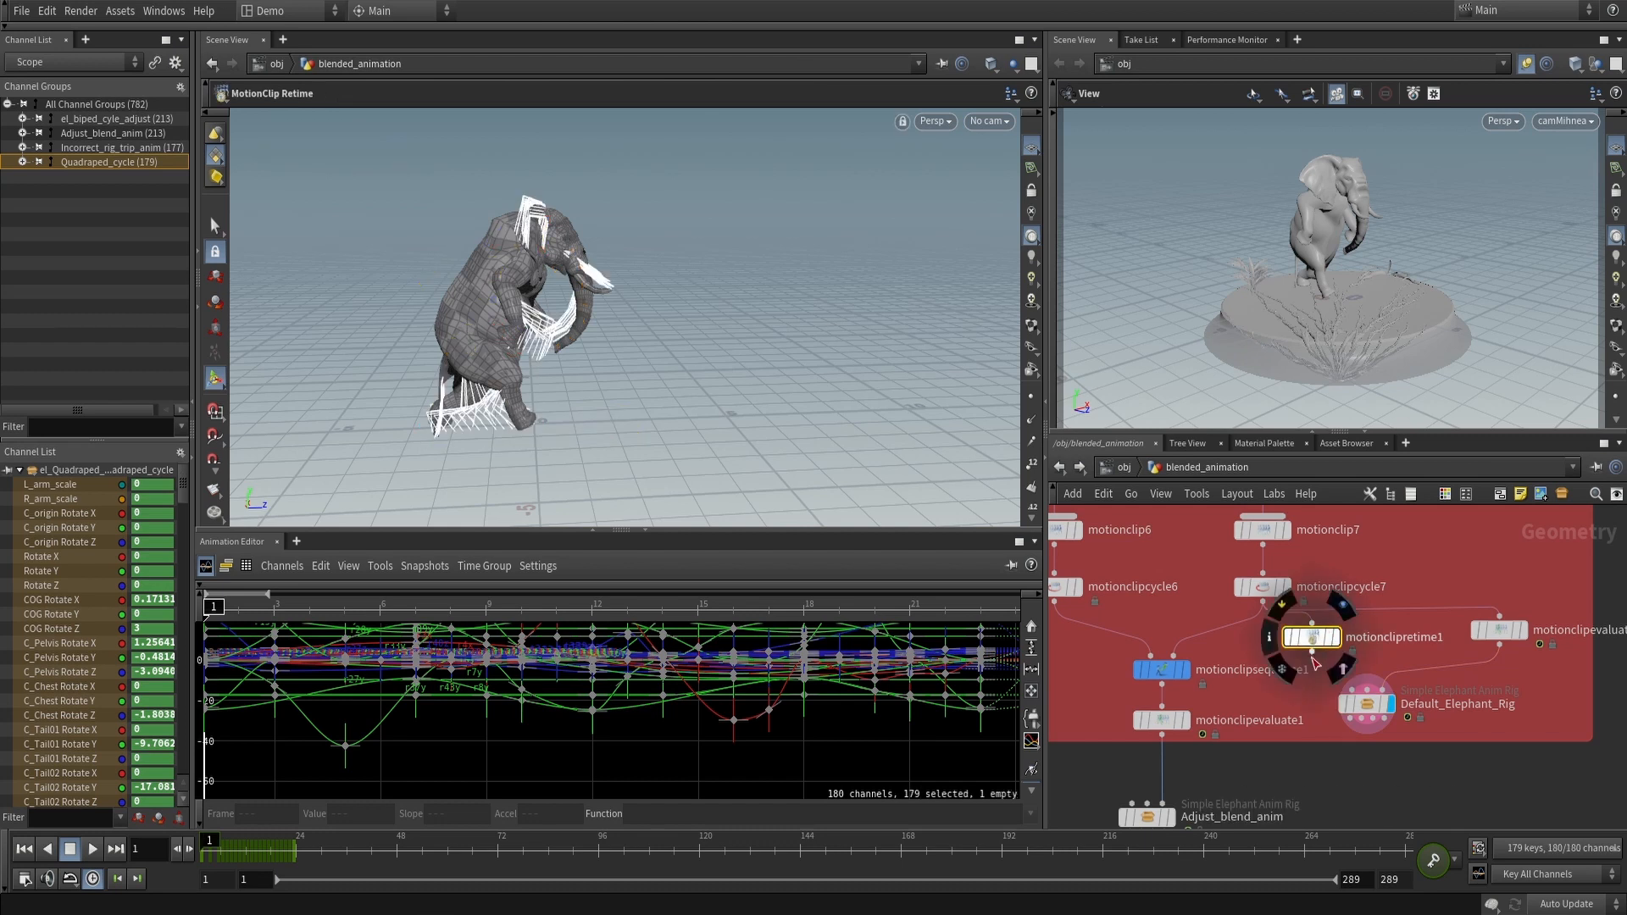
{"action": "middle_click_drag", "start_coordinate": [1456, 658], "coordinate": [1350, 628]}
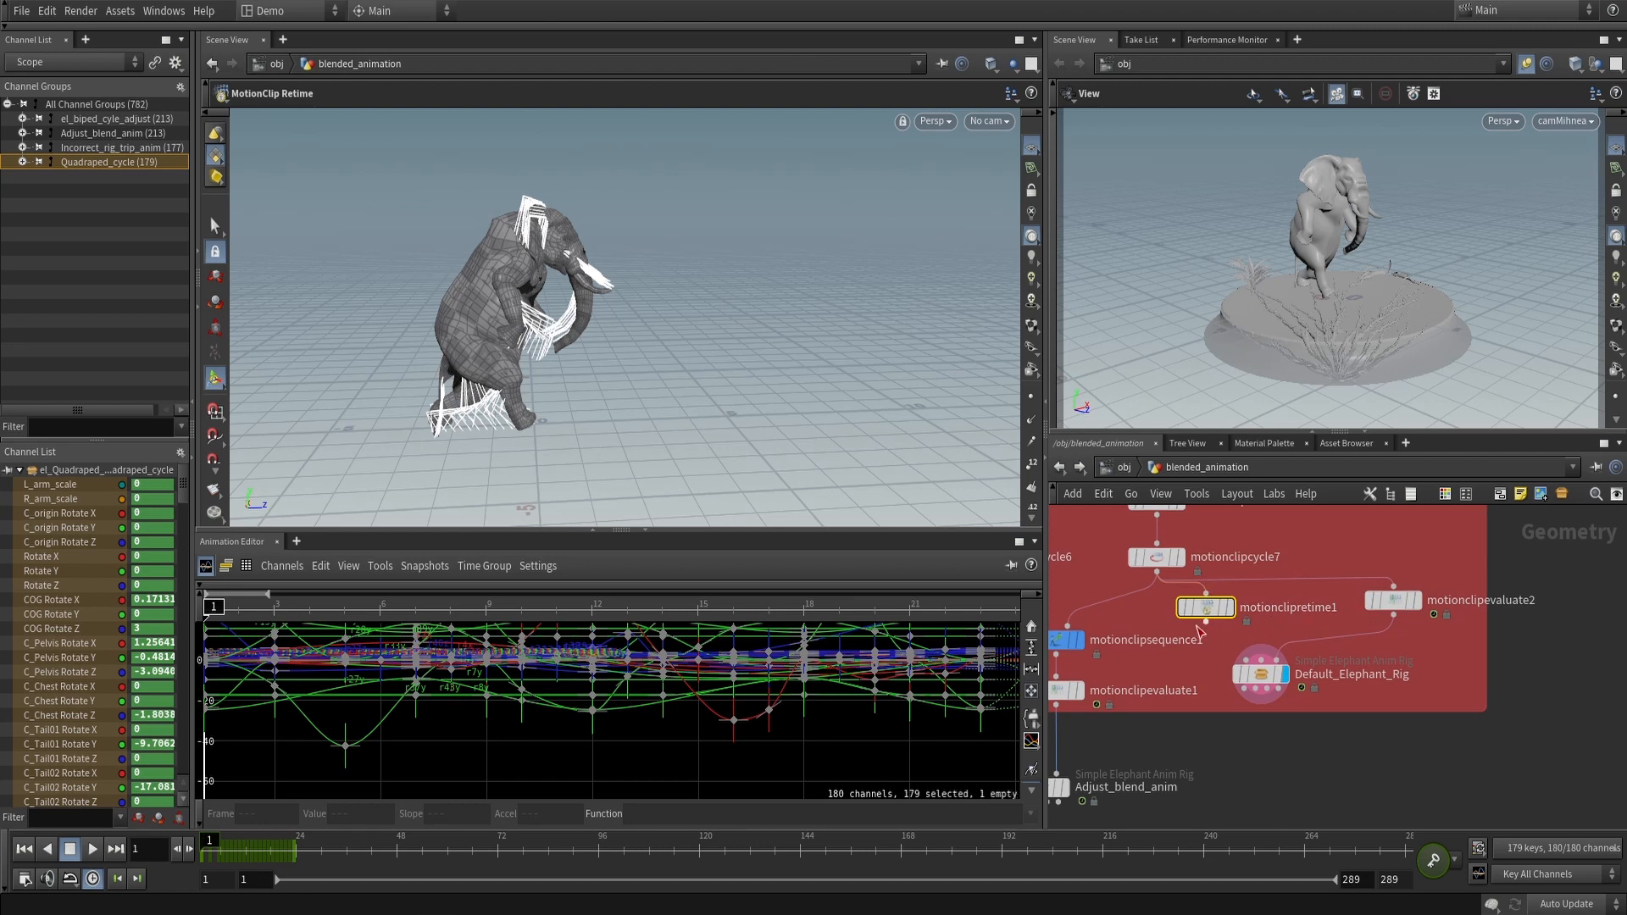
{"action": "mouse_move", "coordinate": [1208, 623]}
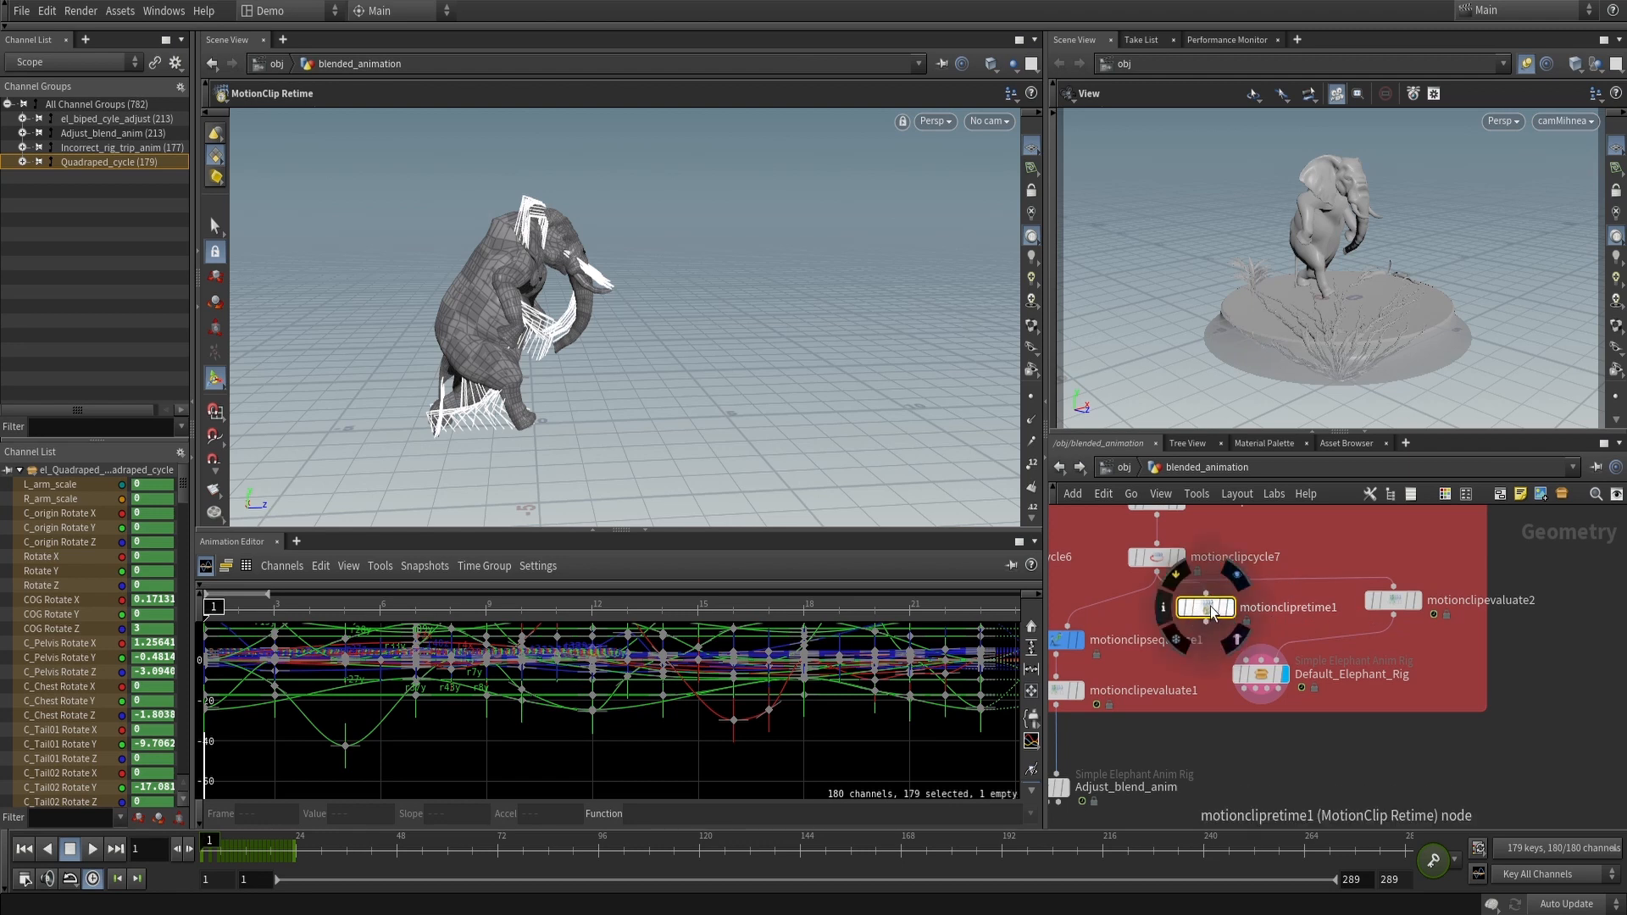
{"action": "left_click", "coordinate": [1211, 632]}
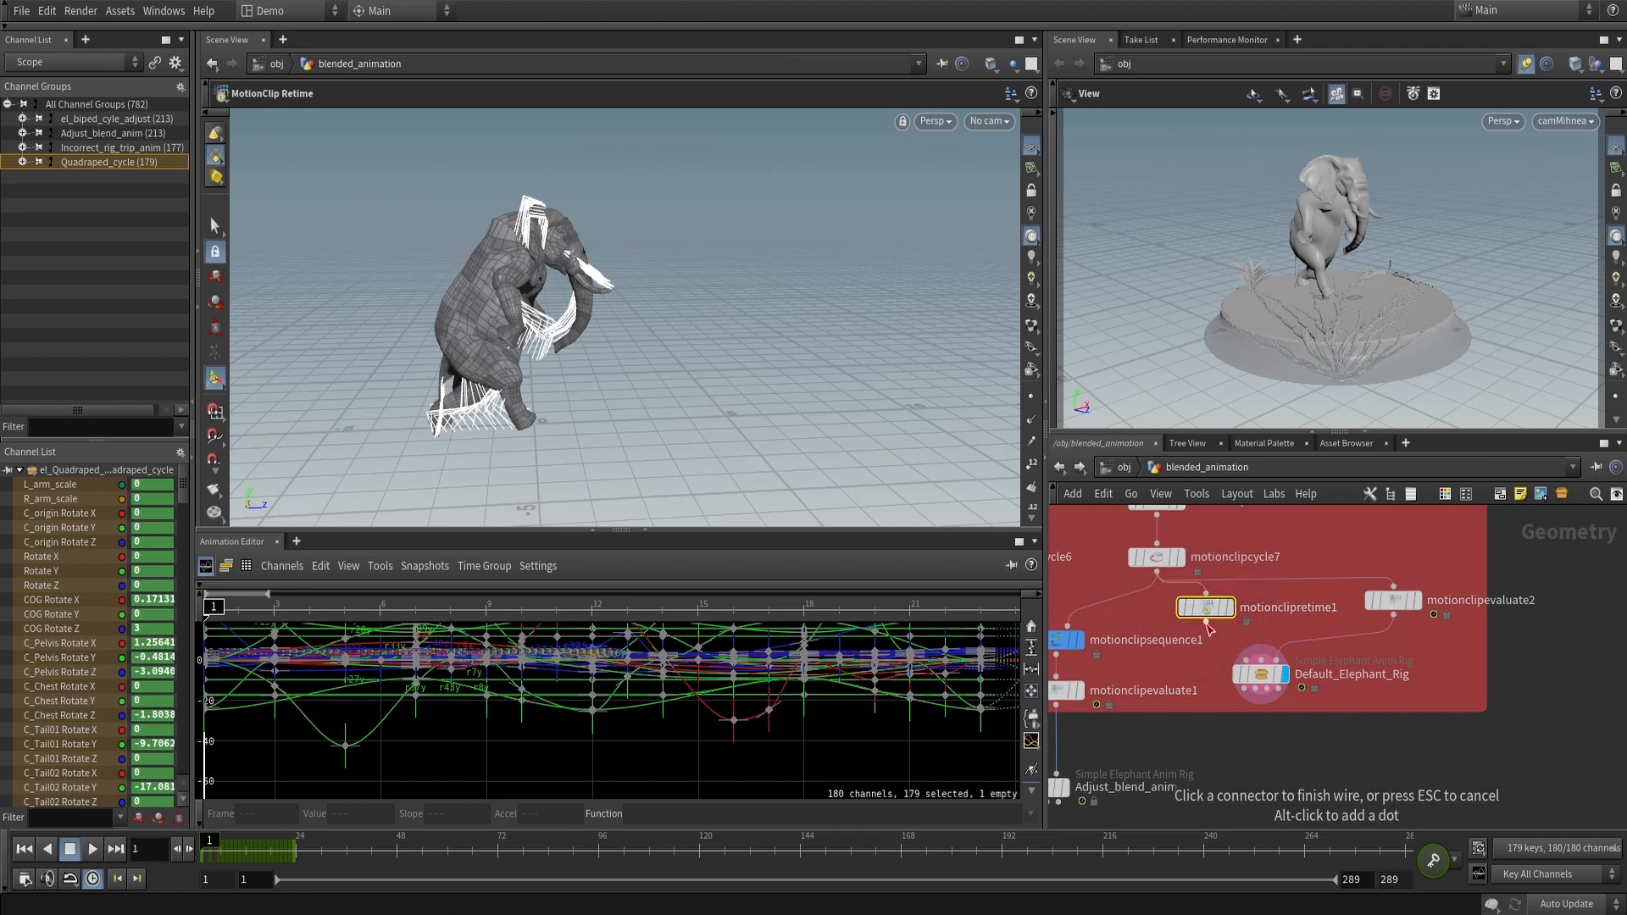
{"action": "left_click", "coordinate": [1208, 627]}
{"action": "left_click", "coordinate": [1394, 586]}
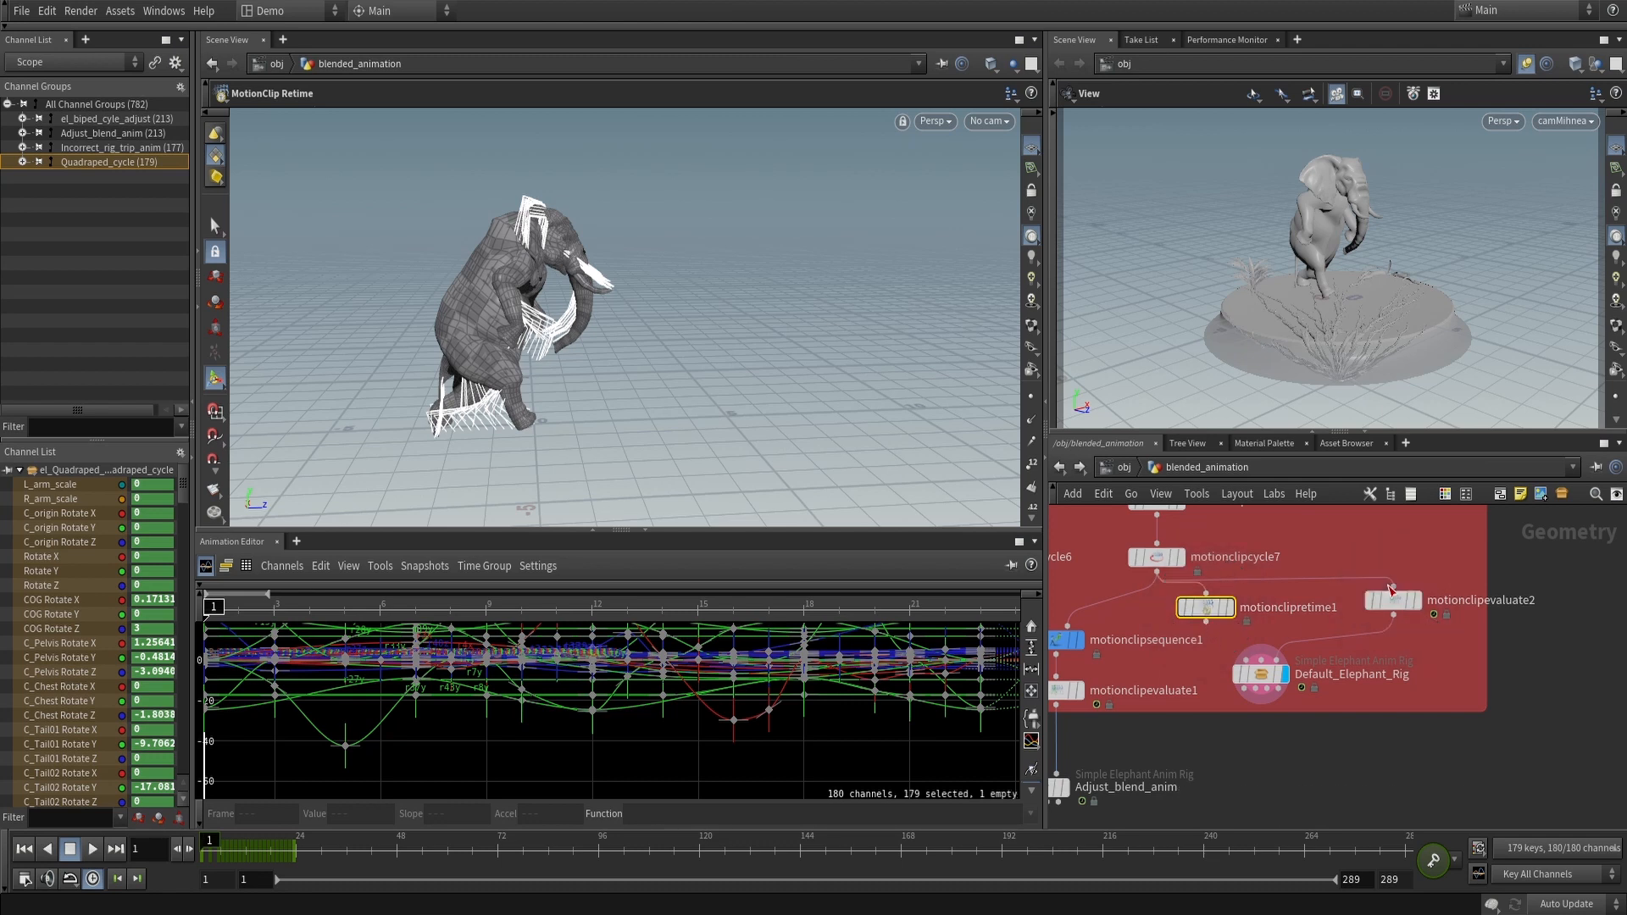
{"action": "left_click", "coordinate": [1207, 623]}
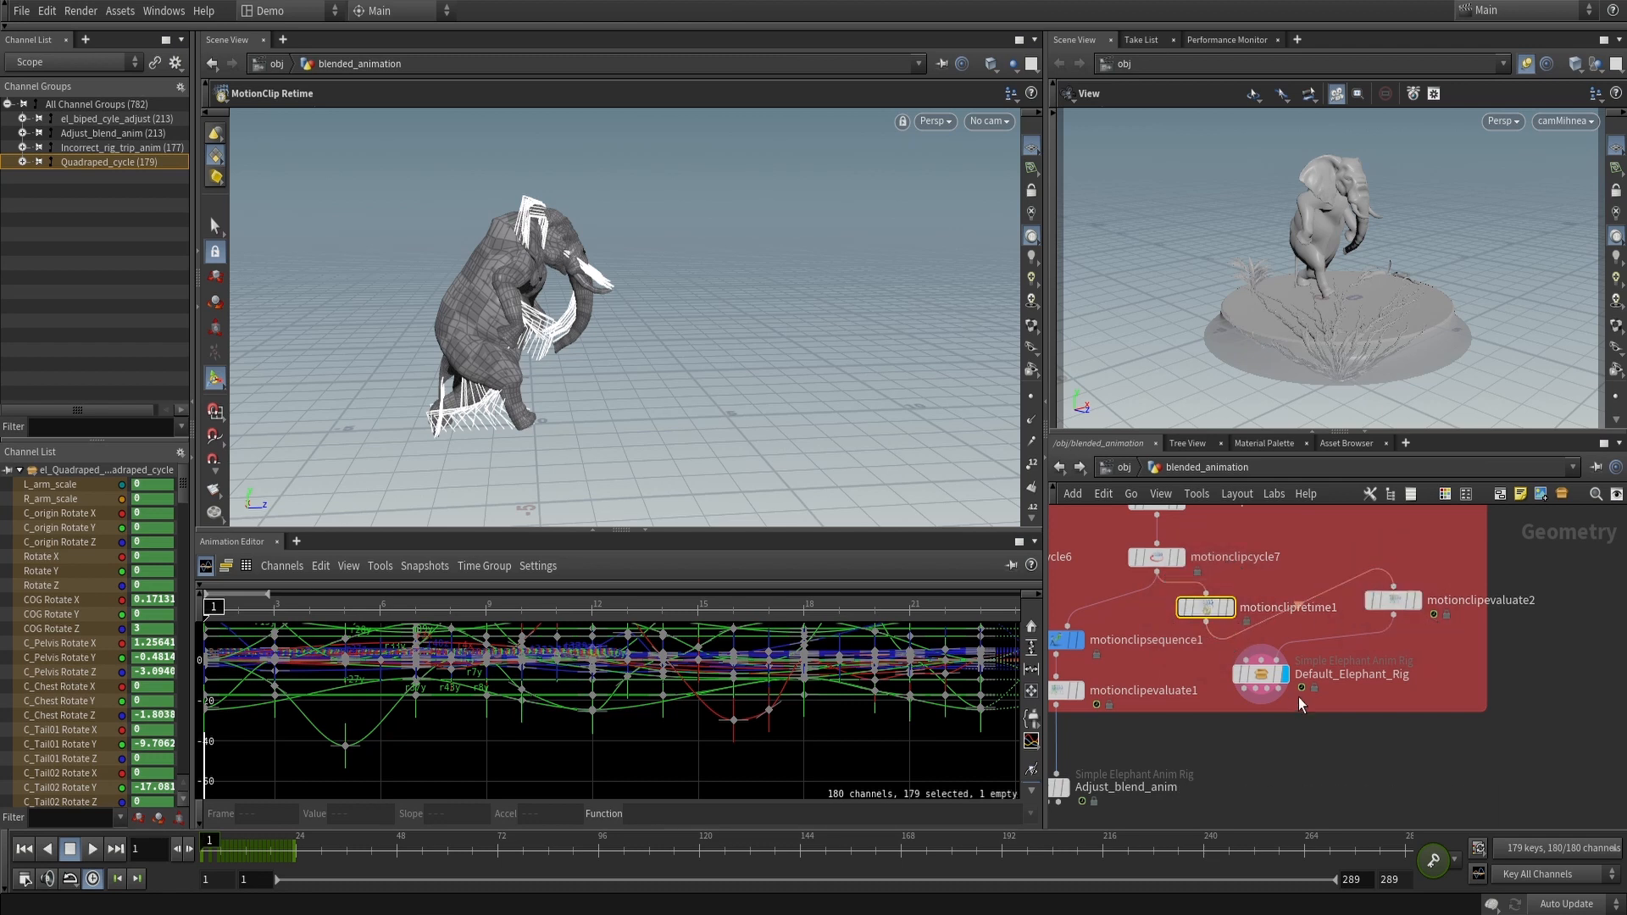
{"action": "left_click", "coordinate": [1261, 674]}
{"action": "left_click_drag", "start_coordinate": [241, 854], "coordinate": [498, 848]}
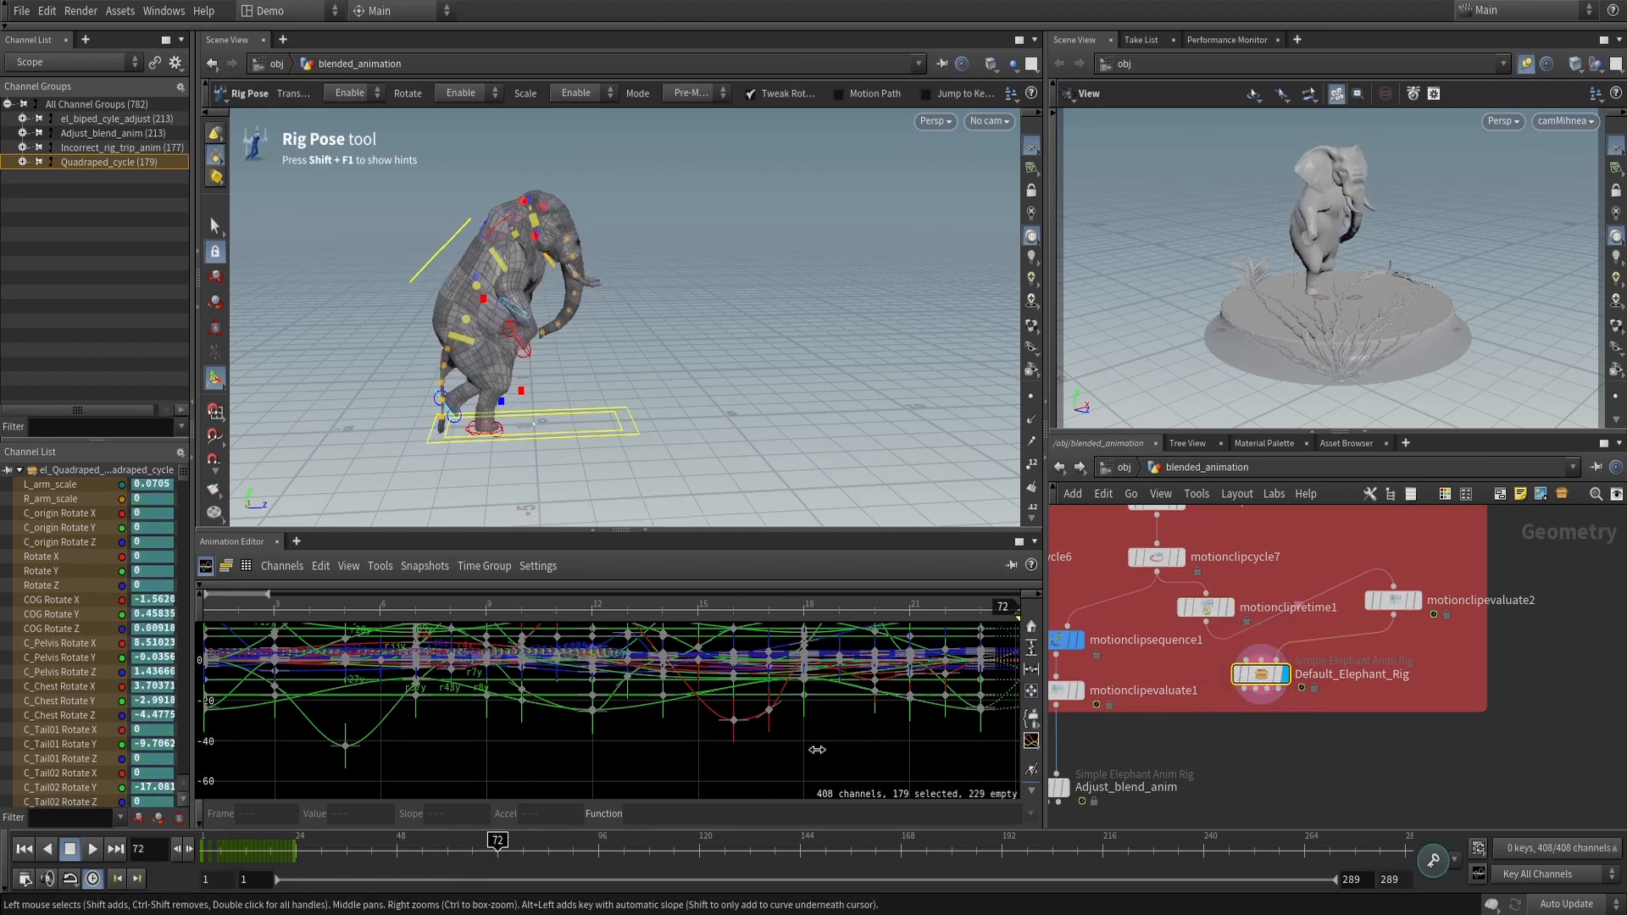
Open the parameters of motionclipretime1, return to frame 1, and view the elephant from a new angle
{"action": "left_click", "coordinate": [1207, 610]}
{"action": "key", "text": "p"}
{"action": "left_click_drag", "start_coordinate": [278, 846], "coordinate": [204, 847]}
{"action": "left_click_drag", "start_coordinate": [631, 323], "coordinate": [593, 281], "text": "alt"}
{"action": "middle_click_drag", "start_coordinate": [870, 325], "coordinate": [713, 397], "text": "alt"}
Set motionclipretime1's Speed Factor to 2 and play the sped-up walk from frame 1
{"action": "key", "text": "Return"}
{"action": "left_click_drag", "start_coordinate": [207, 848], "coordinate": [510, 853]}
{"action": "key", "text": "ctrl+Up"}
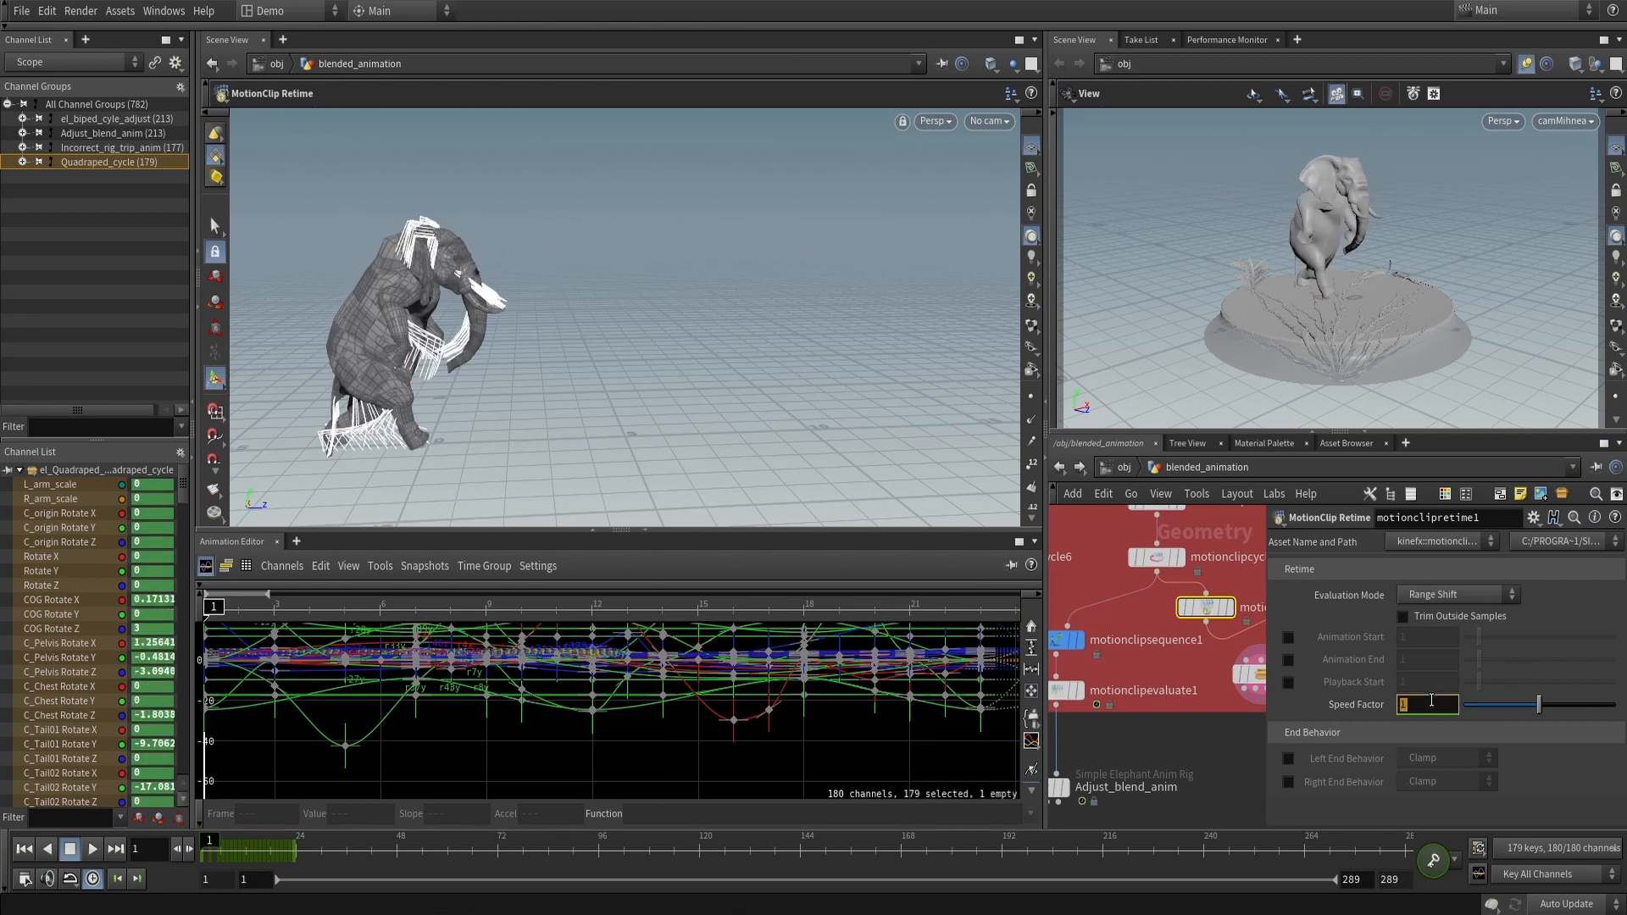
{"action": "left_click", "coordinate": [93, 848]}
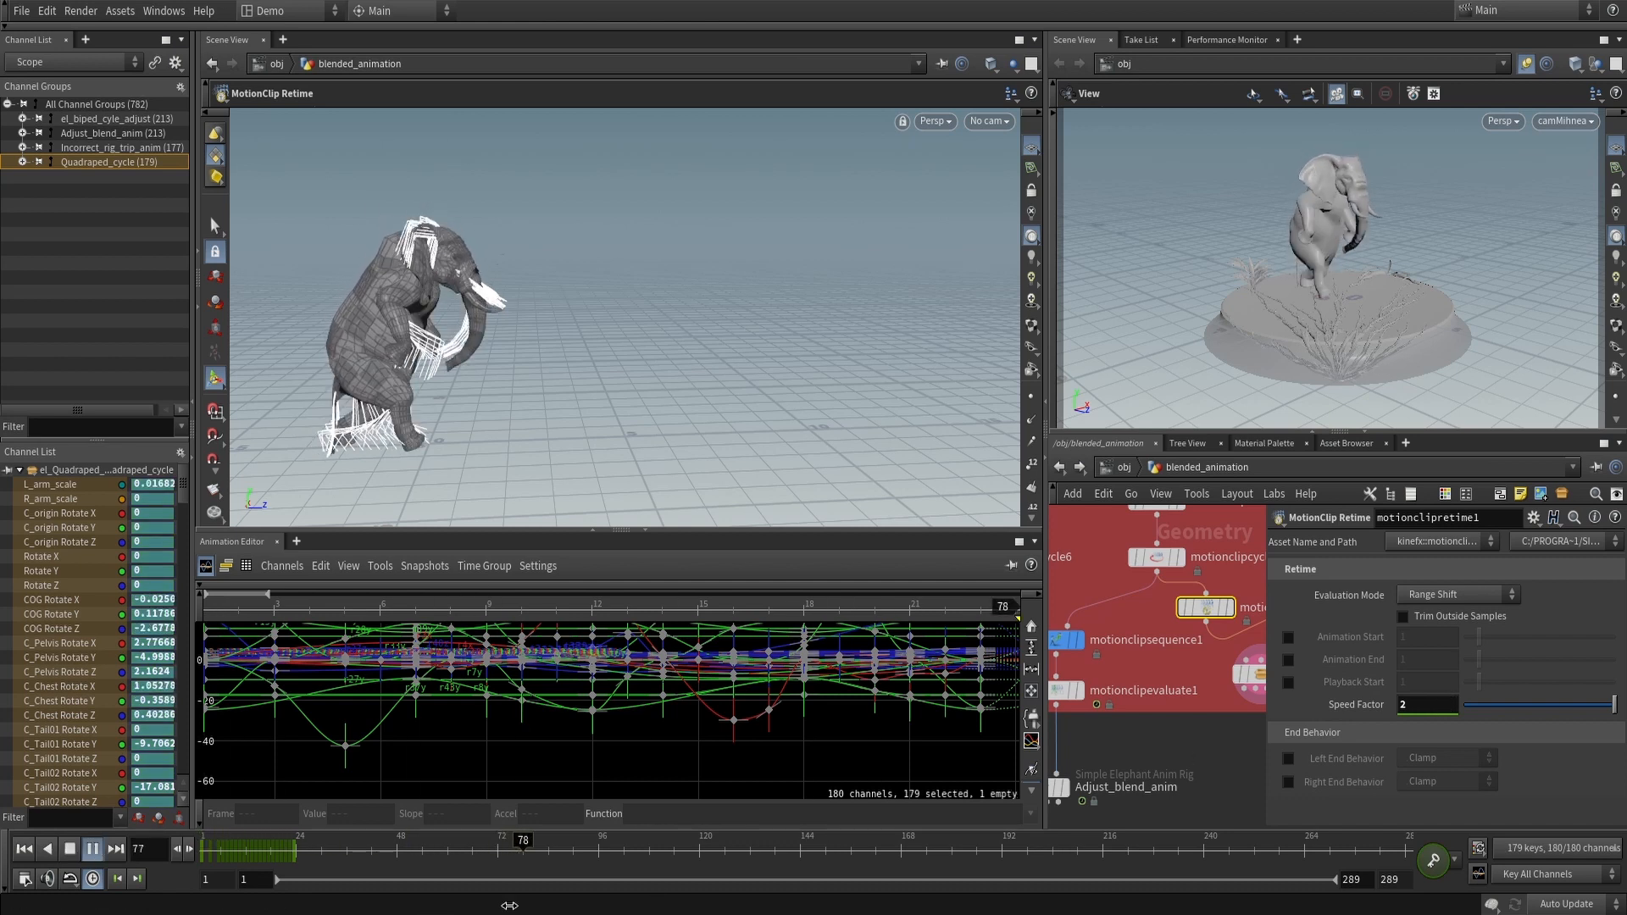
Set the Speed Factor to 0.5, play the slowed walk from the start, and return to frame 1
{"action": "key", "text": "ctrl+Up"}
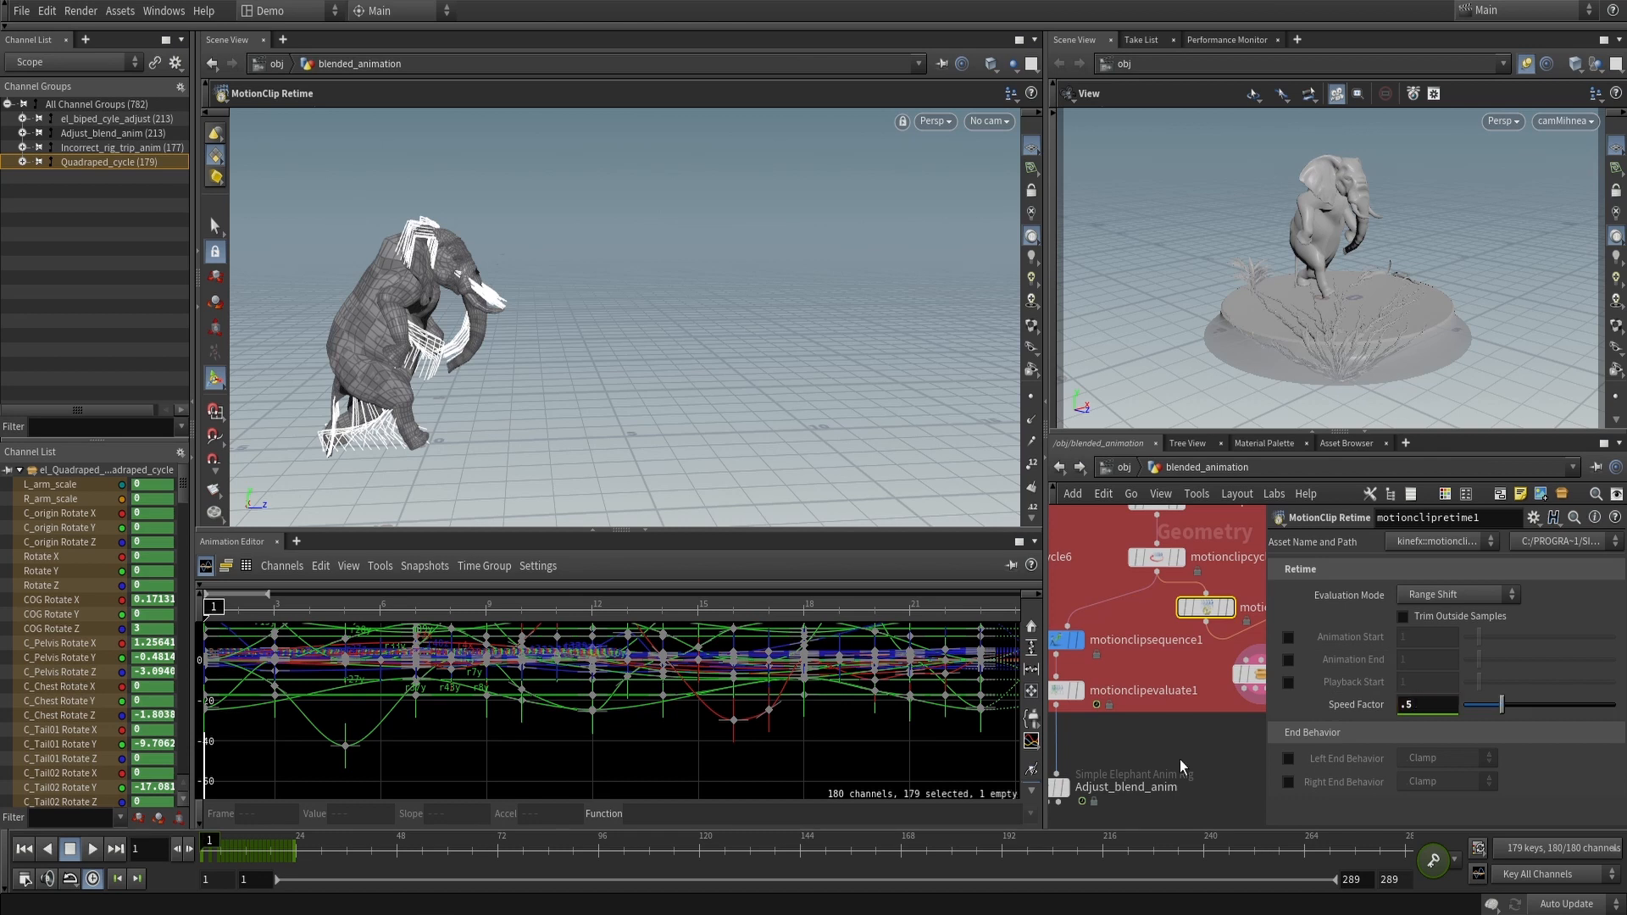
{"action": "left_click", "coordinate": [89, 848]}
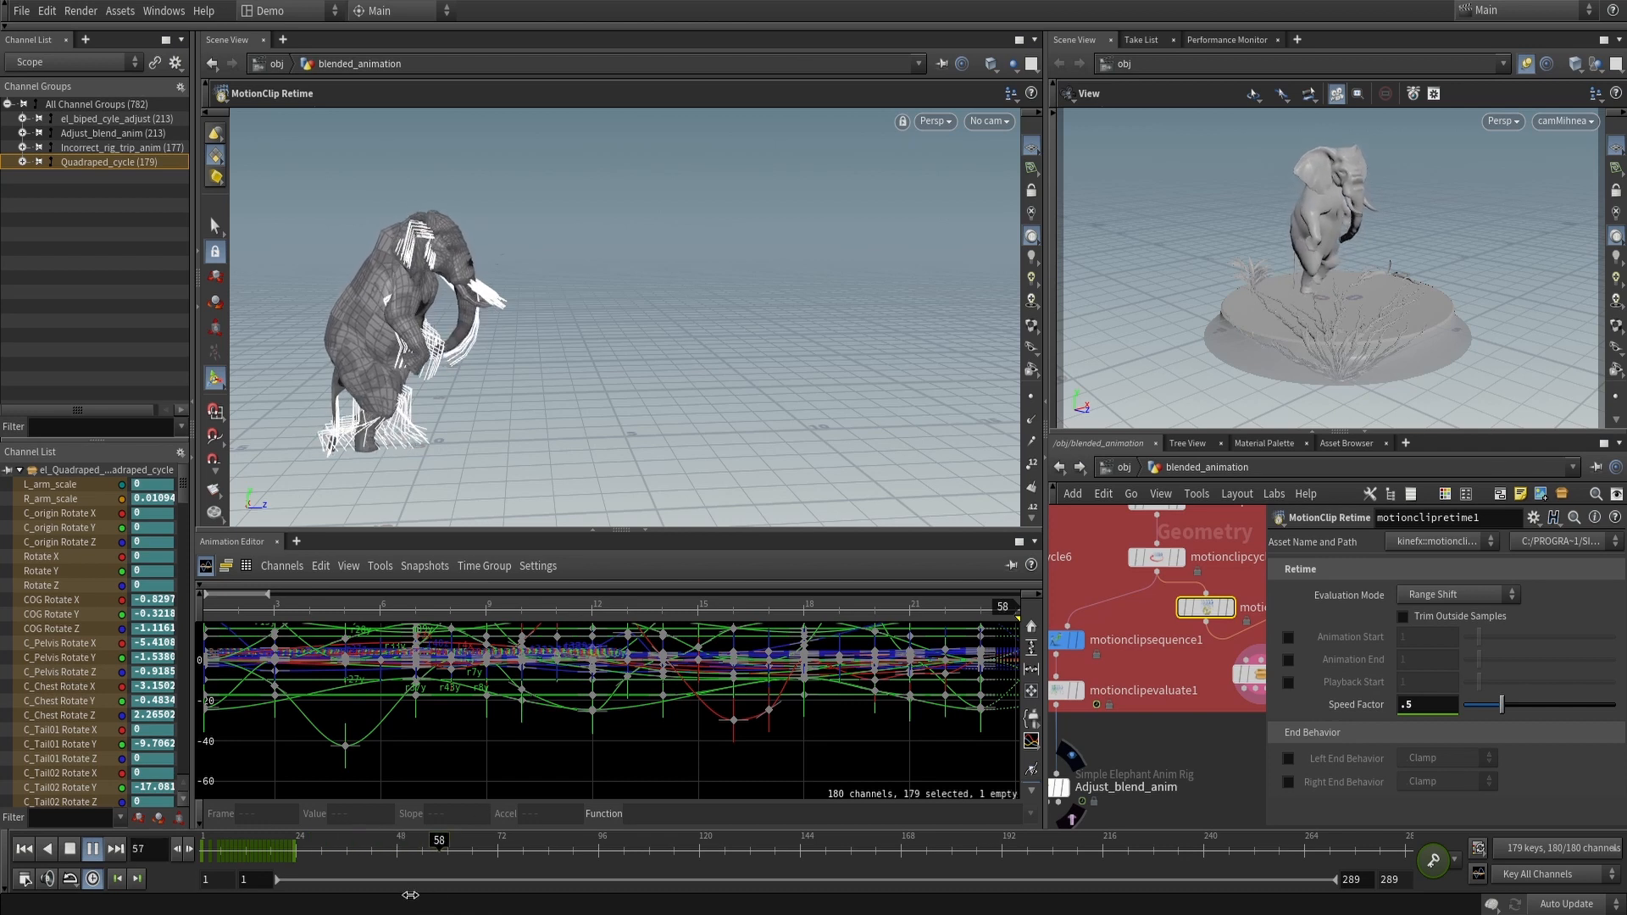
{"action": "left_click", "coordinate": [241, 851]}
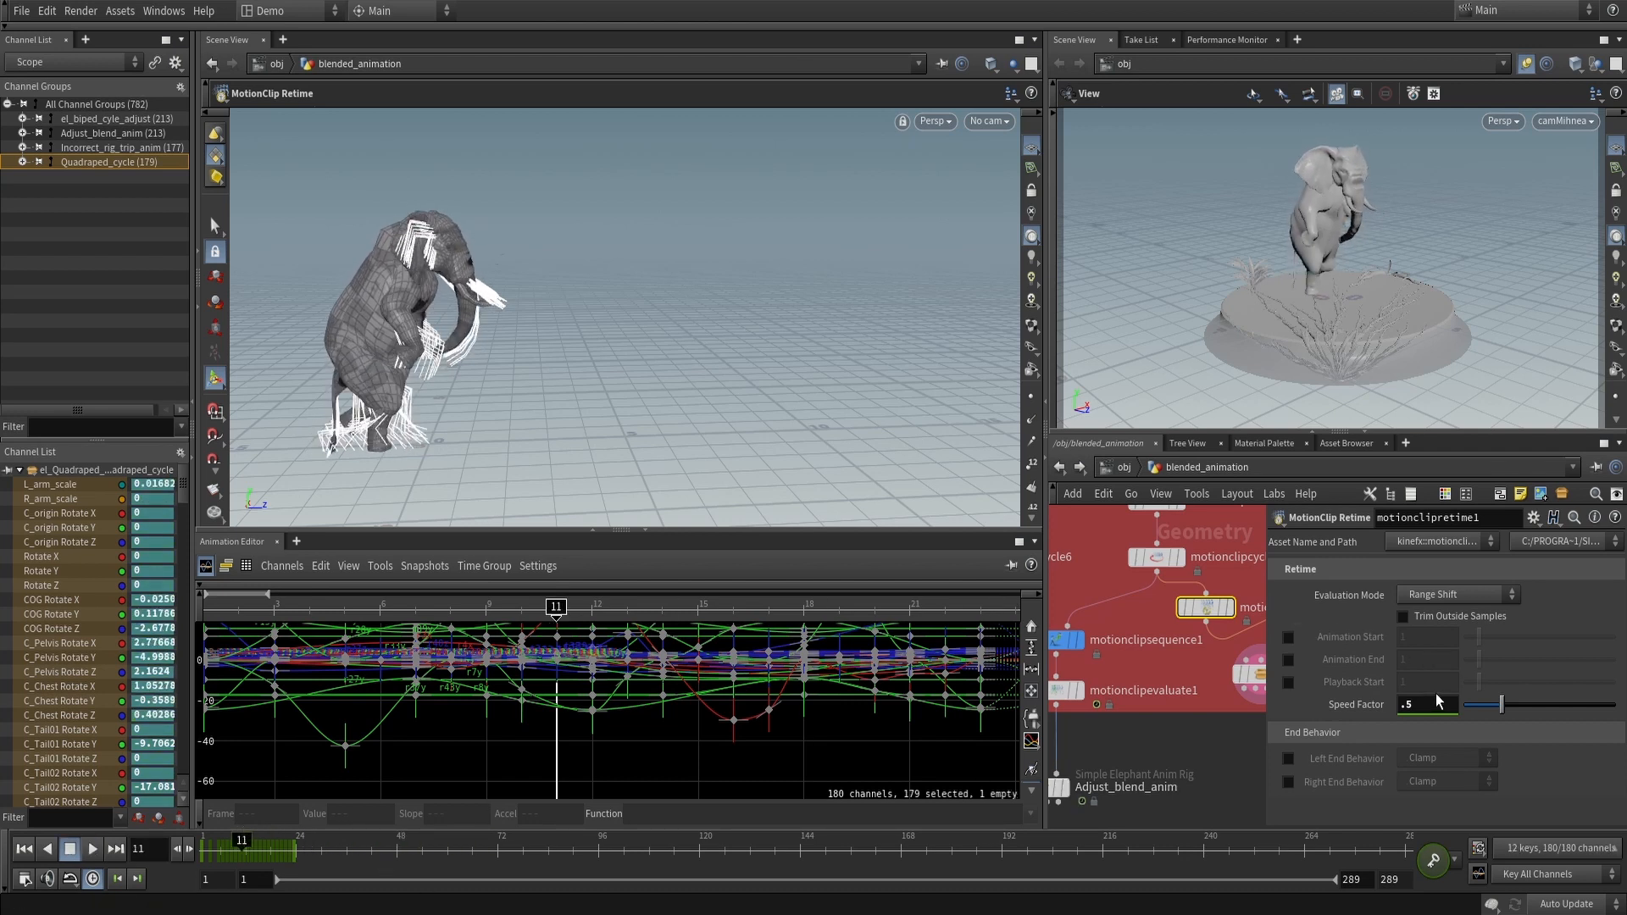
{"action": "left_click_drag", "start_coordinate": [280, 852], "coordinate": [204, 849]}
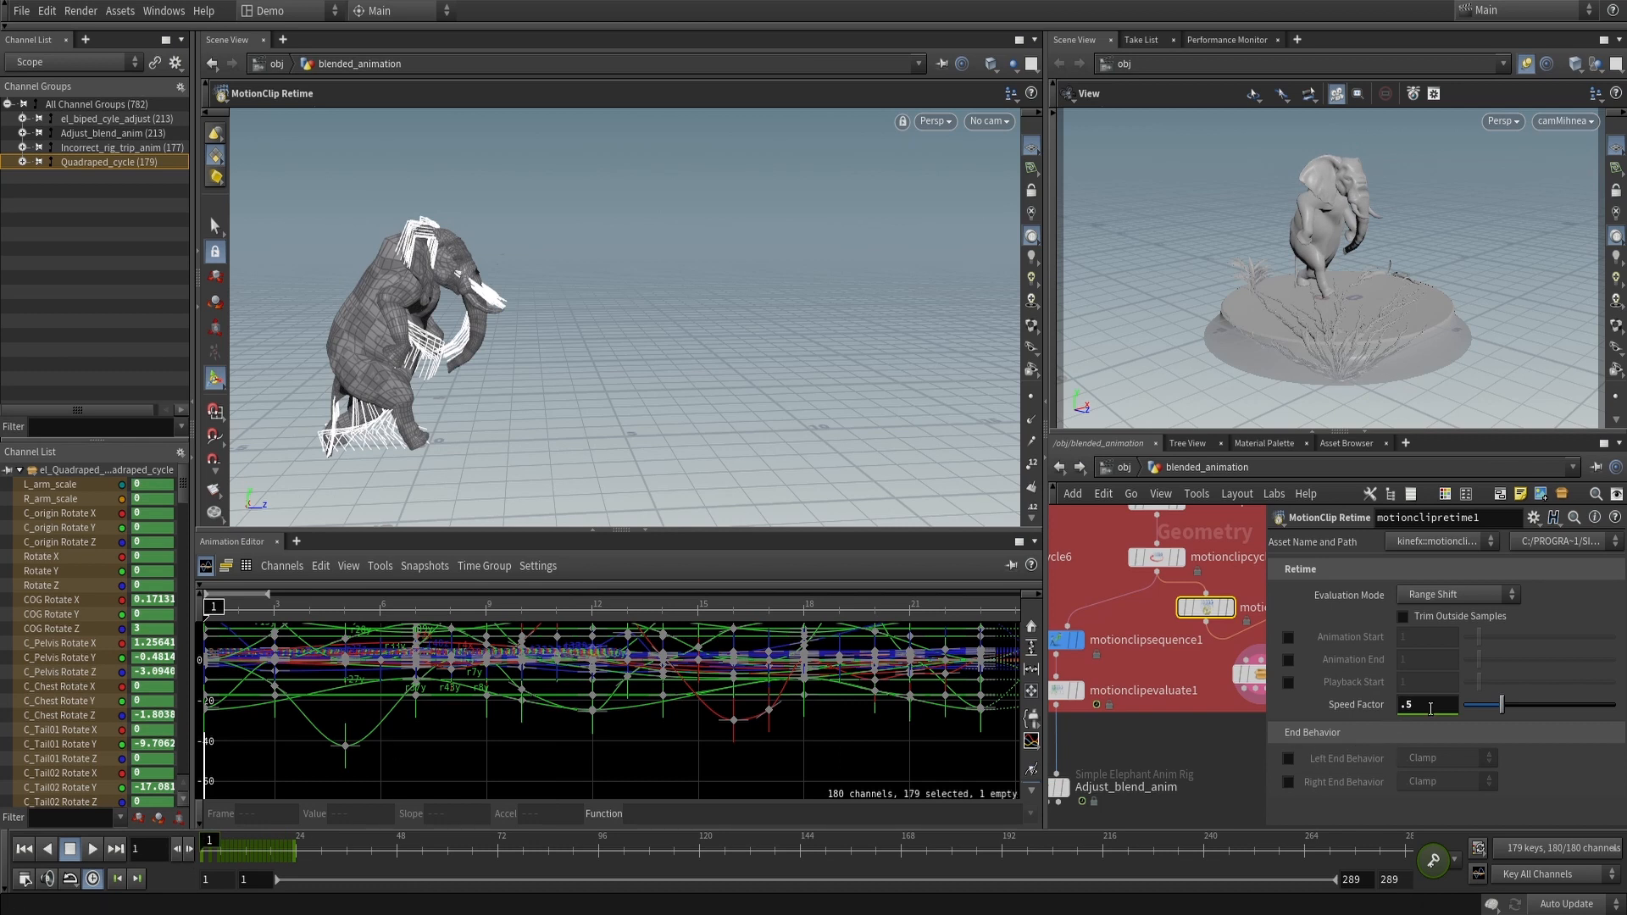
Keyframe the Speed Factor at 0.5 on frame 1 and at 2 on frame 50
{"action": "key", "text": "Return"}
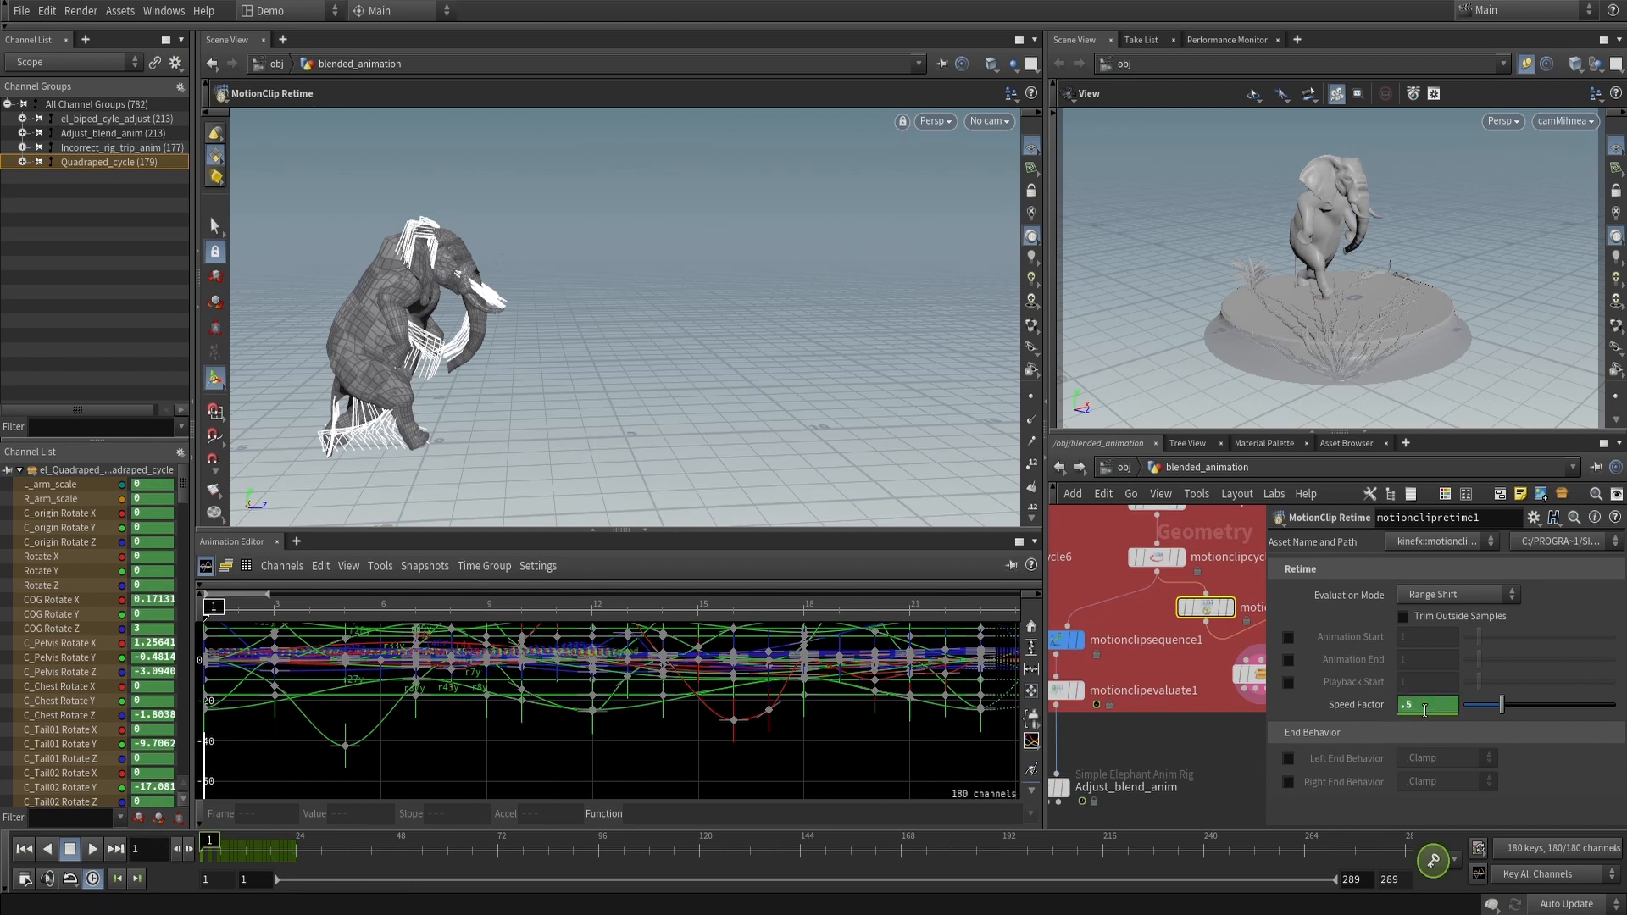
{"action": "left_click_drag", "start_coordinate": [236, 851], "coordinate": [424, 855]}
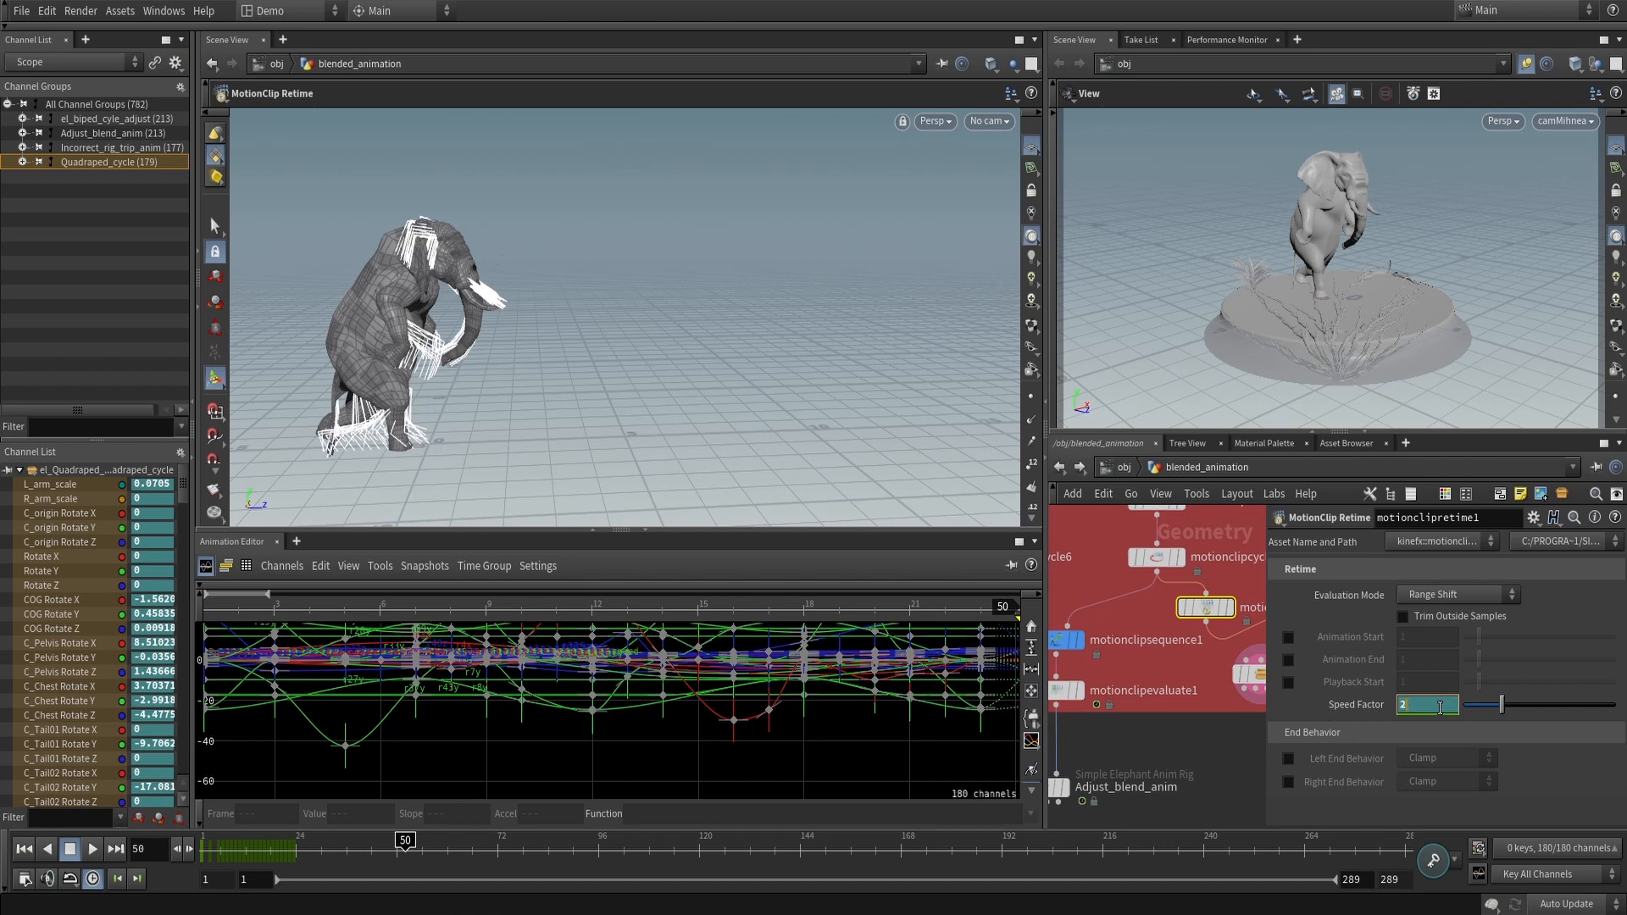
{"action": "key", "text": "Return"}
{"action": "left_click", "coordinate": [1430, 704], "text": "alt"}
Play the walk with the keyframed Speed Factor from the start and return to frame 1
{"action": "left_click_drag", "start_coordinate": [407, 854], "coordinate": [168, 868]}
{"action": "left_click", "coordinate": [94, 849]}
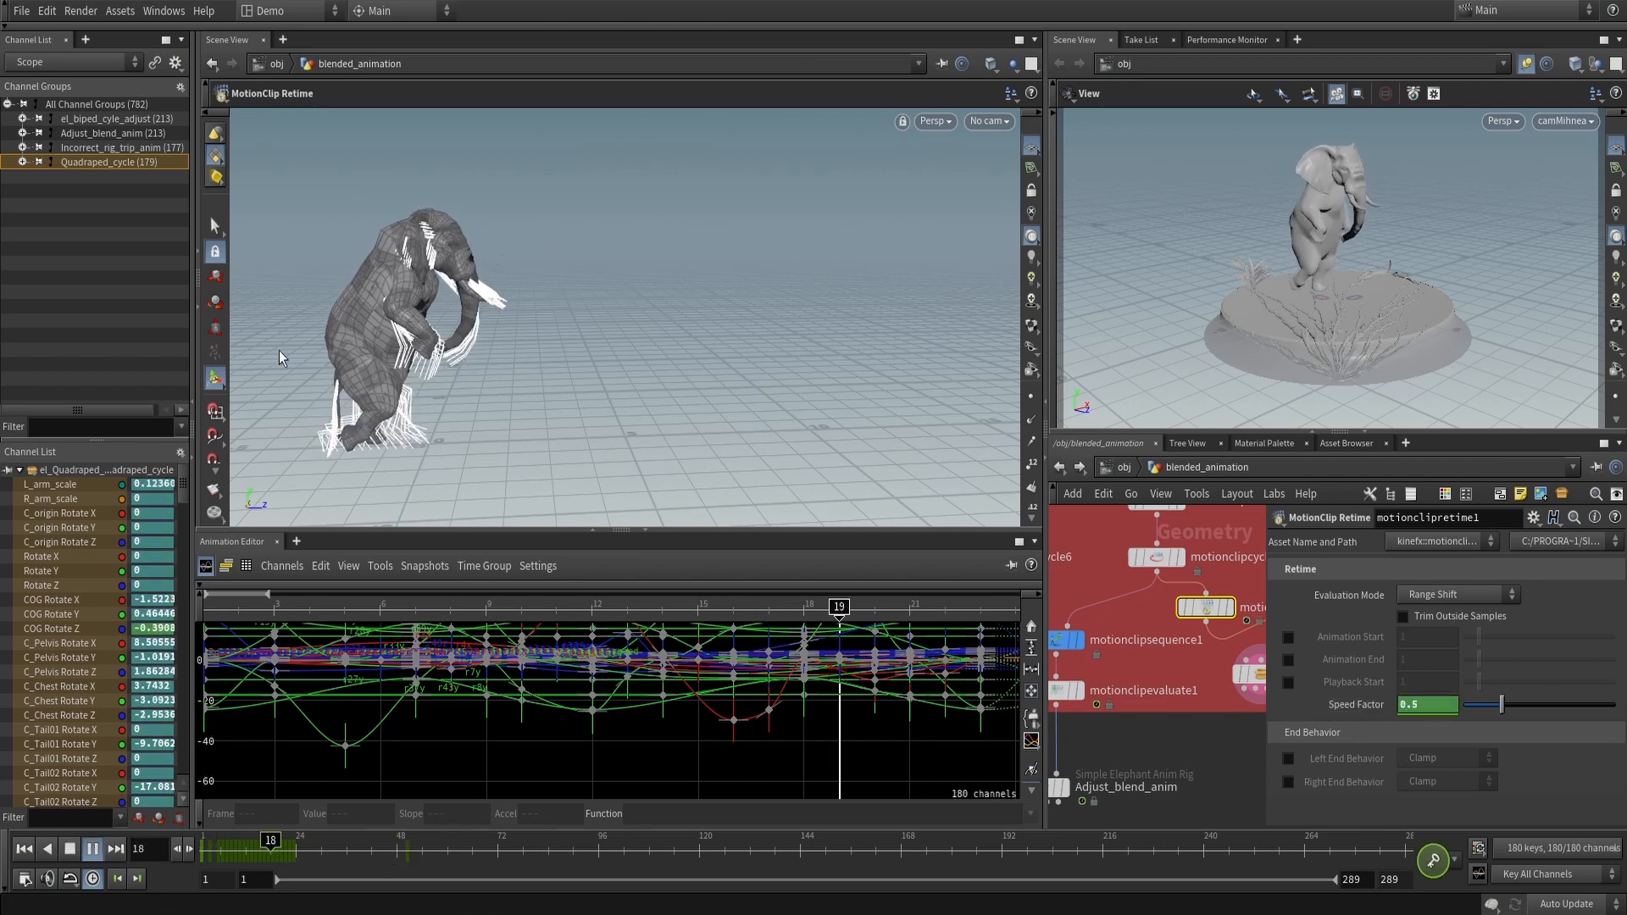
{"action": "left_click_drag", "start_coordinate": [246, 854], "coordinate": [196, 858]}
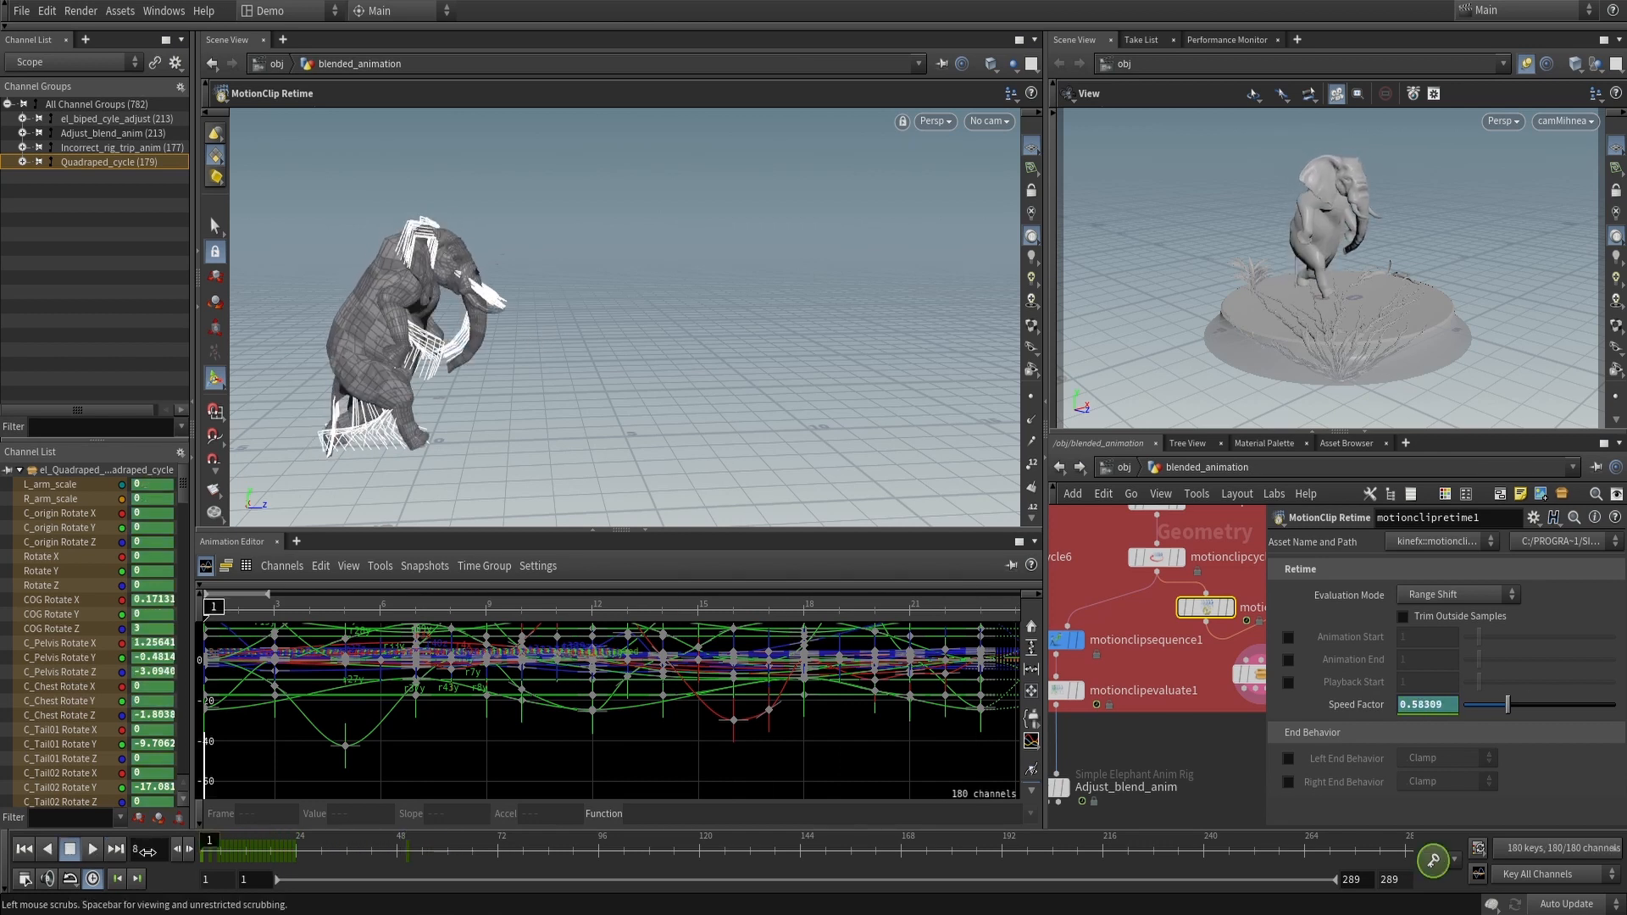
{"action": "left_click", "coordinate": [93, 850]}
{"action": "left_click_drag", "start_coordinate": [296, 853], "coordinate": [200, 856]}
Deselect the channel group, delete the Speed Factor's animation channels, and reset the factor to 1
{"action": "left_click", "coordinate": [85, 195]}
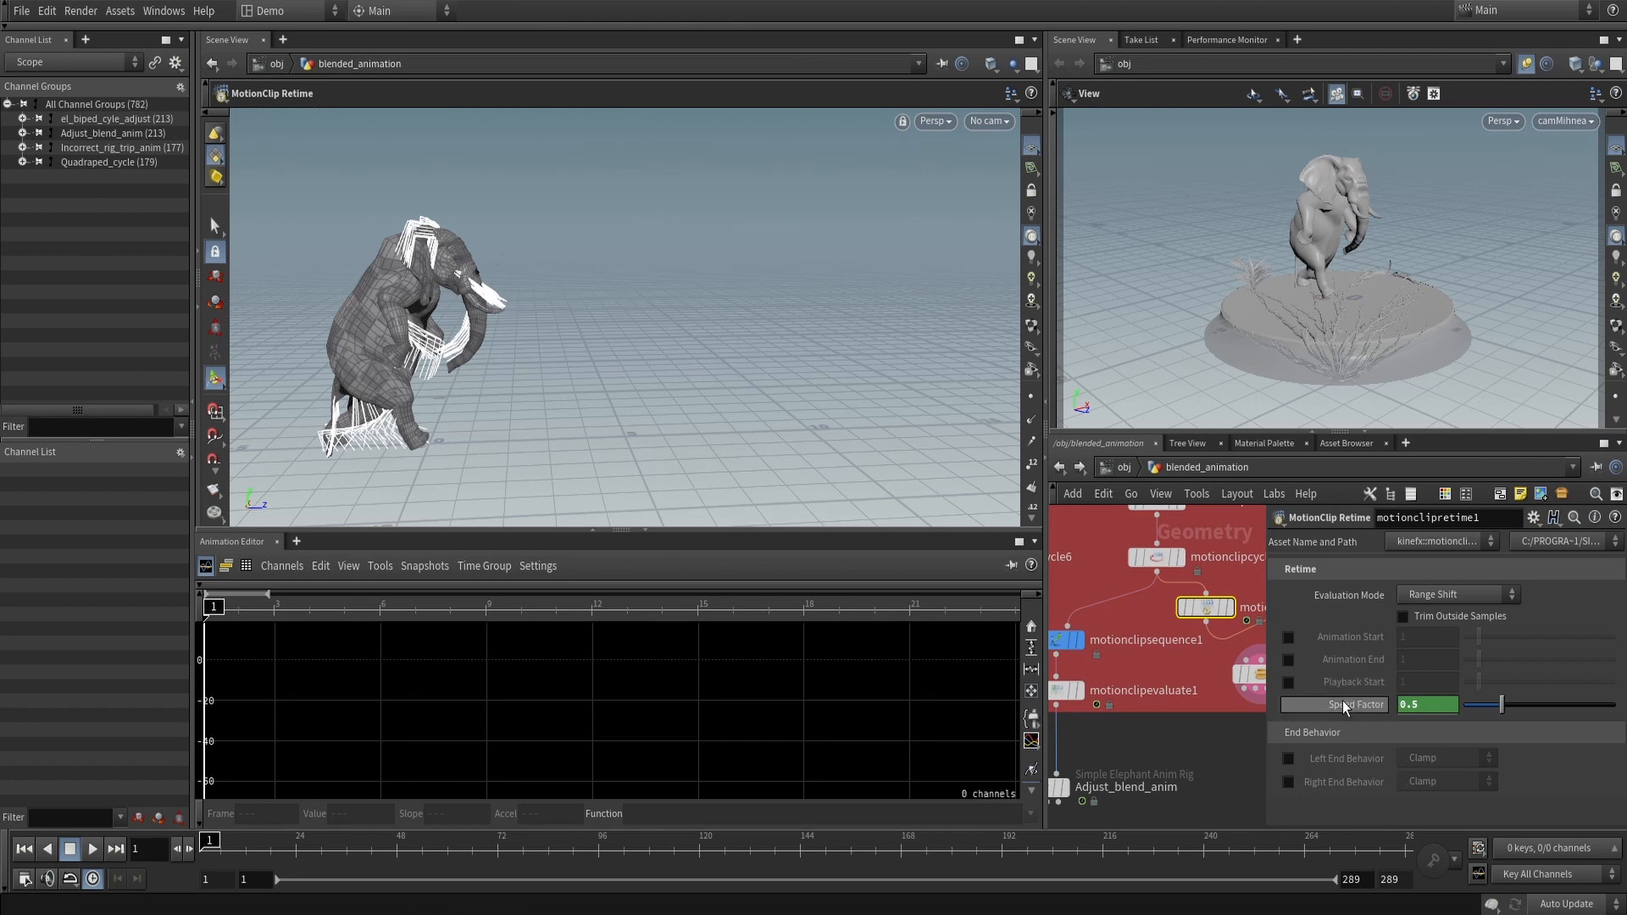
{"action": "mouse_move", "coordinate": [1363, 709]}
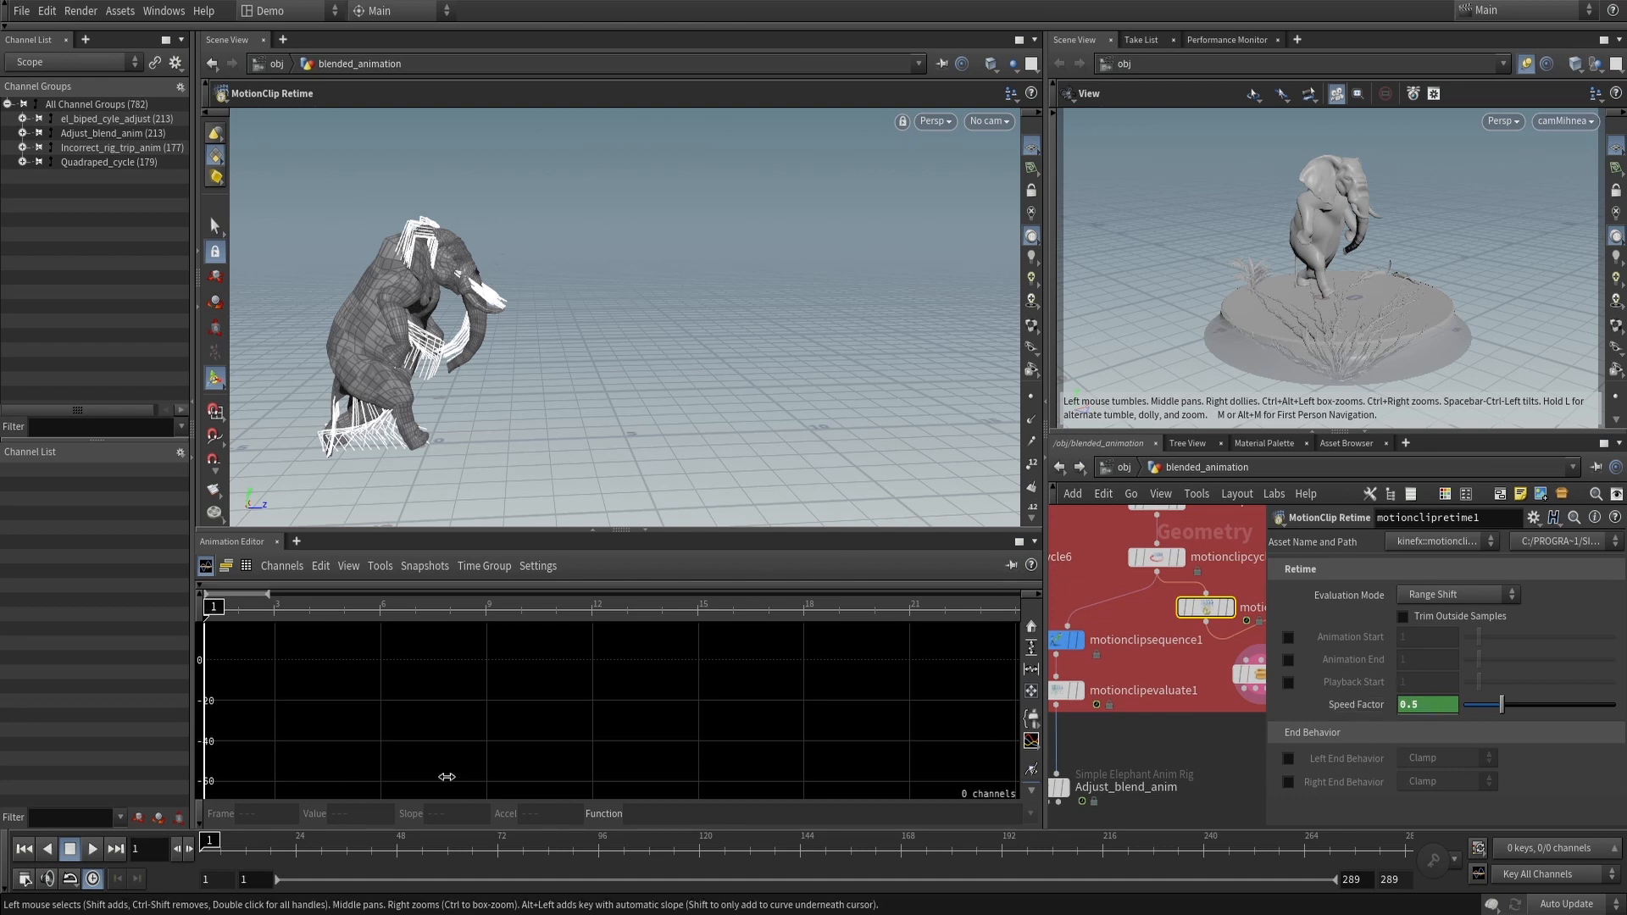
{"action": "right_click", "coordinate": [1378, 721]}
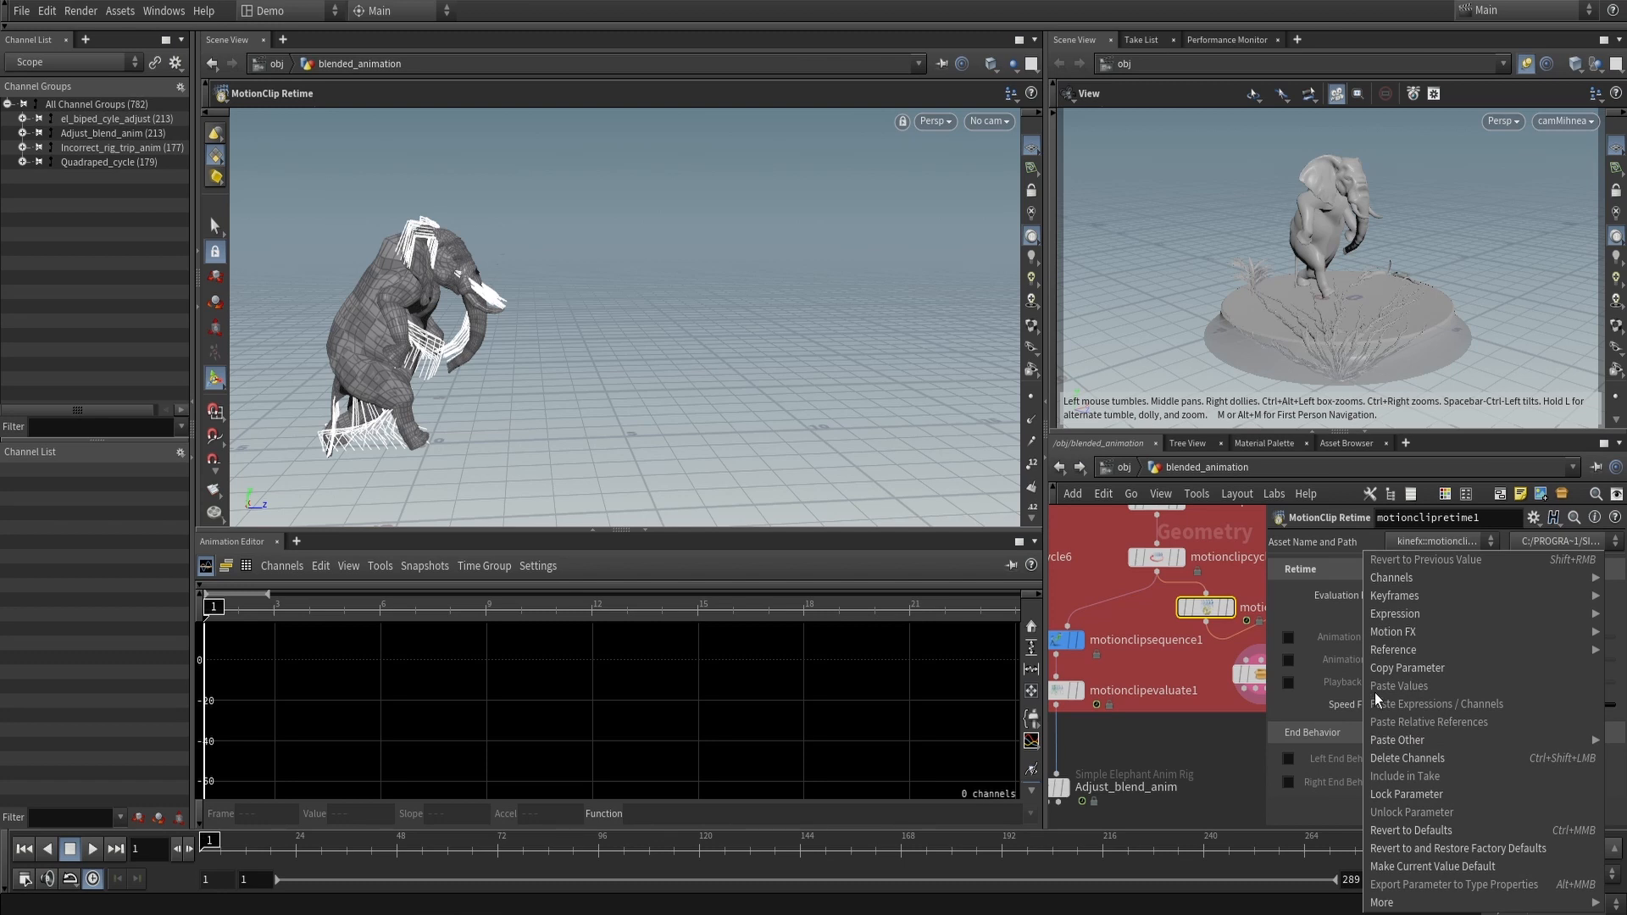
{"action": "left_click", "coordinate": [1329, 708]}
{"action": "left_click_drag", "start_coordinate": [244, 829], "coordinate": [203, 839]}
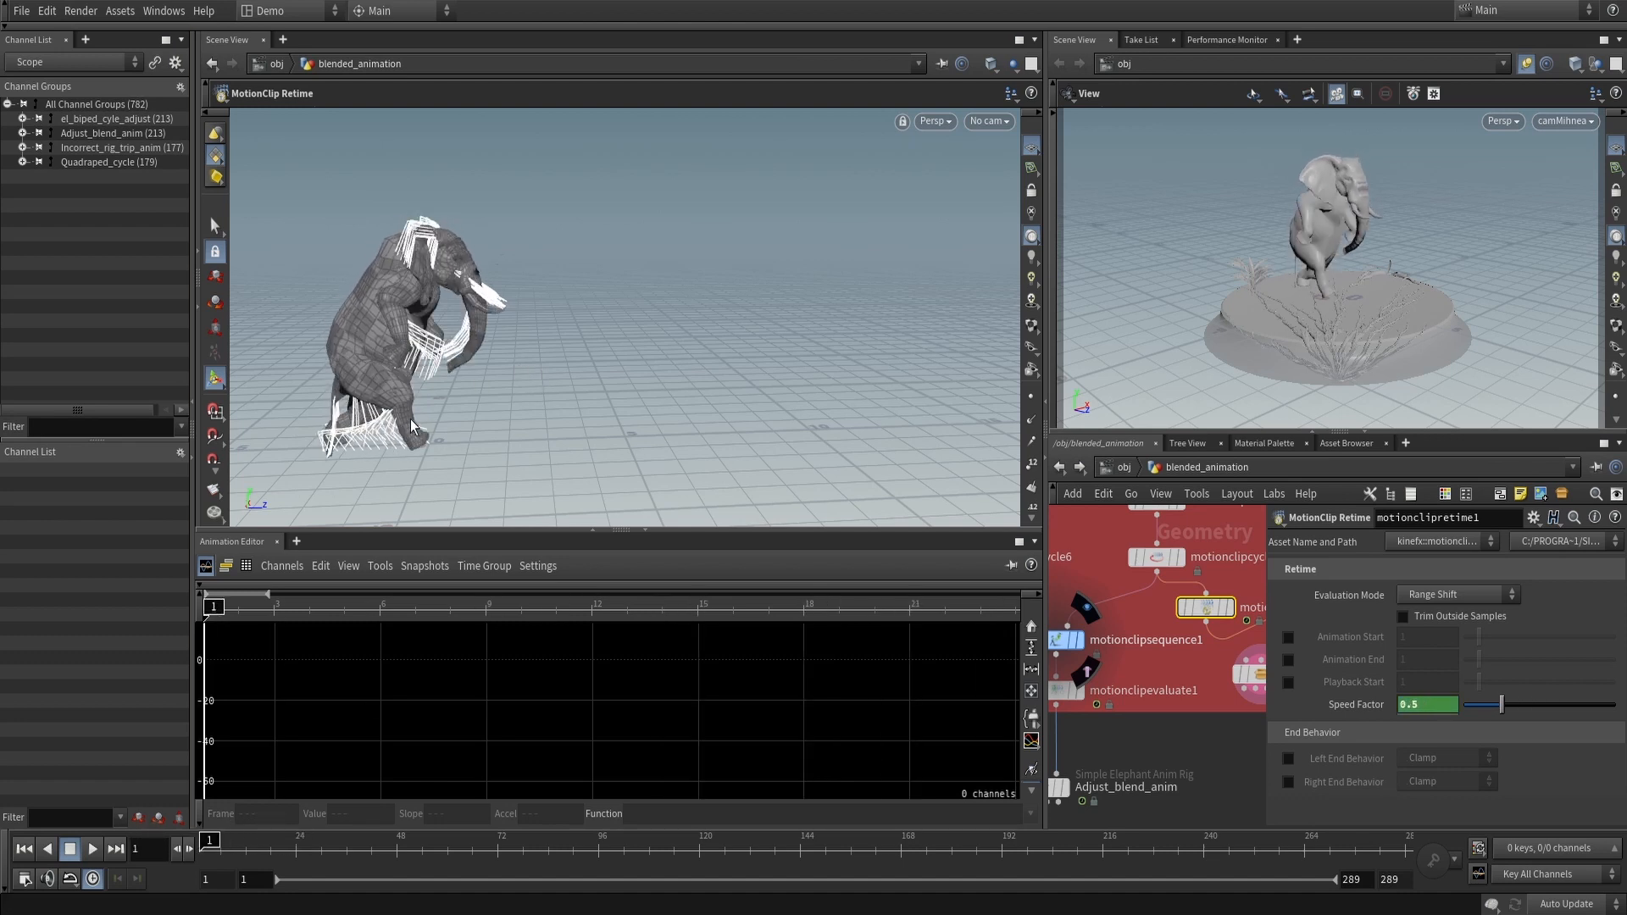
{"action": "right_click", "coordinate": [1366, 708]}
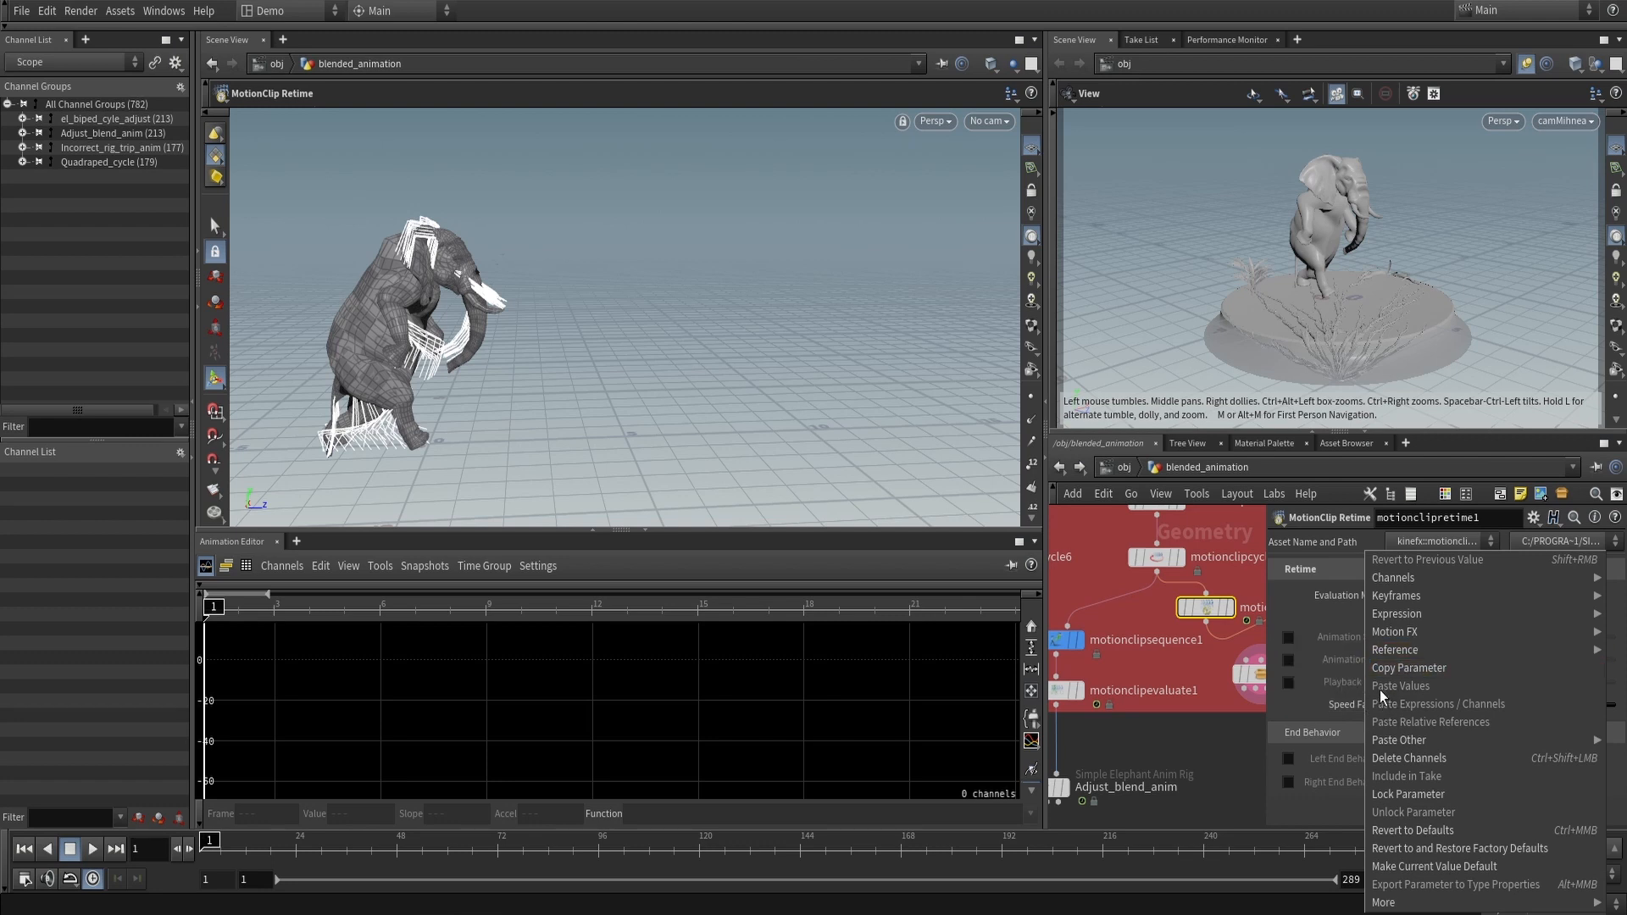
{"action": "left_click", "coordinate": [1407, 758]}
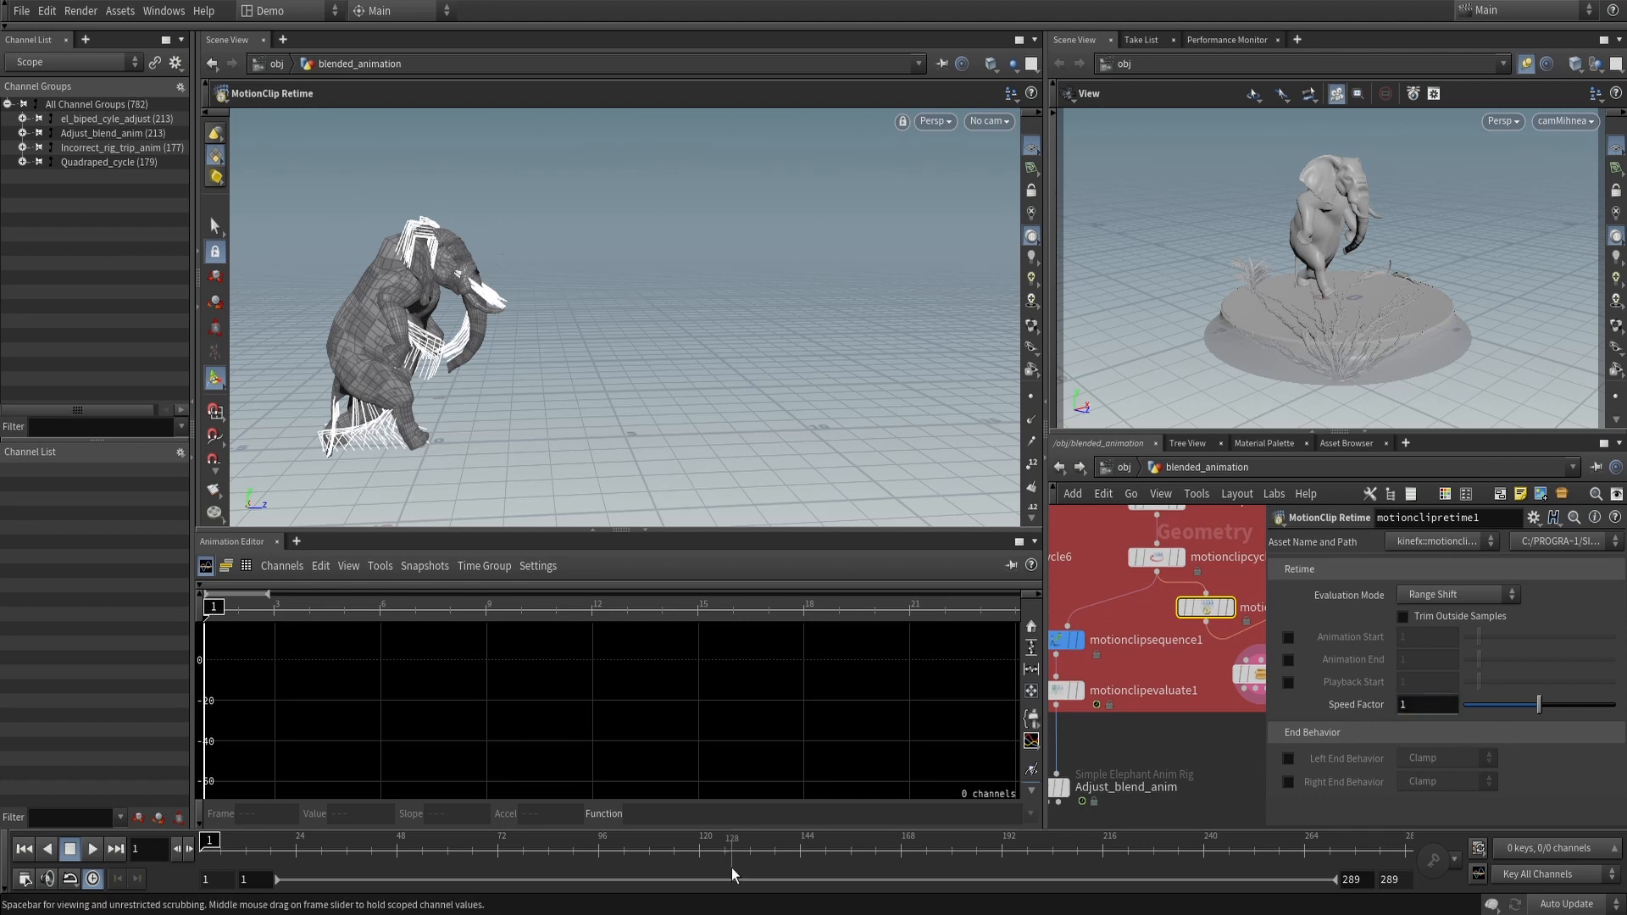
Scrub the walk to frame 48 and widen the network editor to show more of the nodes around motionclipretime1
{"action": "left_click_drag", "start_coordinate": [212, 842], "coordinate": [397, 843]}
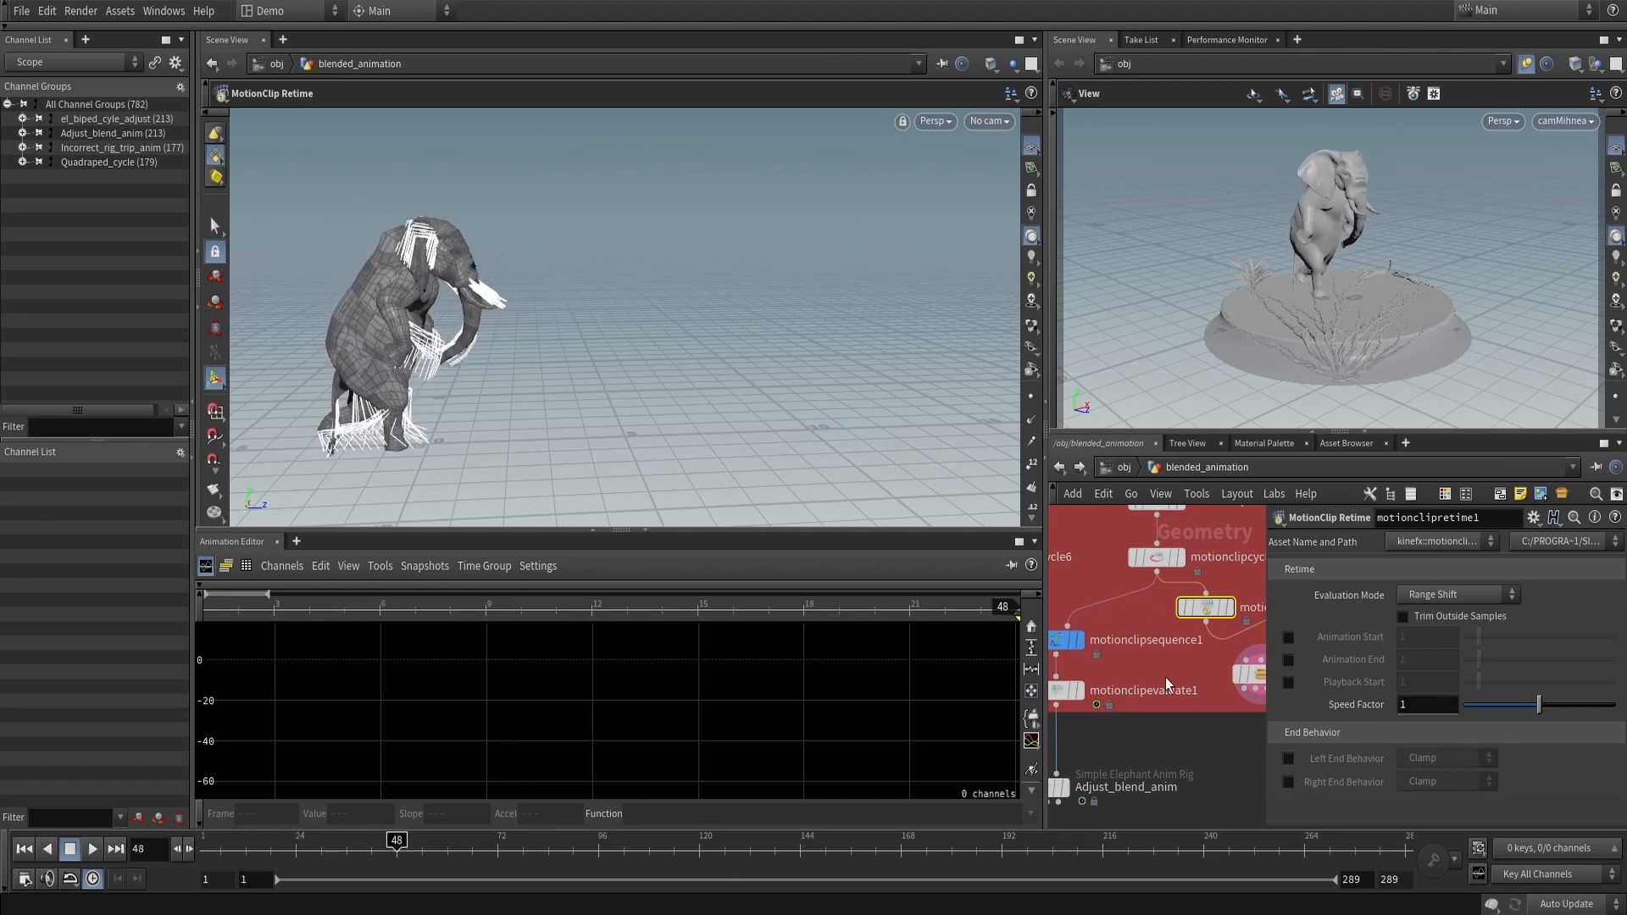
{"action": "scroll", "coordinate": [1163, 775], "scroll_direction": "down", "scroll_amount": 3}
{"action": "middle_click_drag", "start_coordinate": [1163, 775], "coordinate": [1130, 739]}
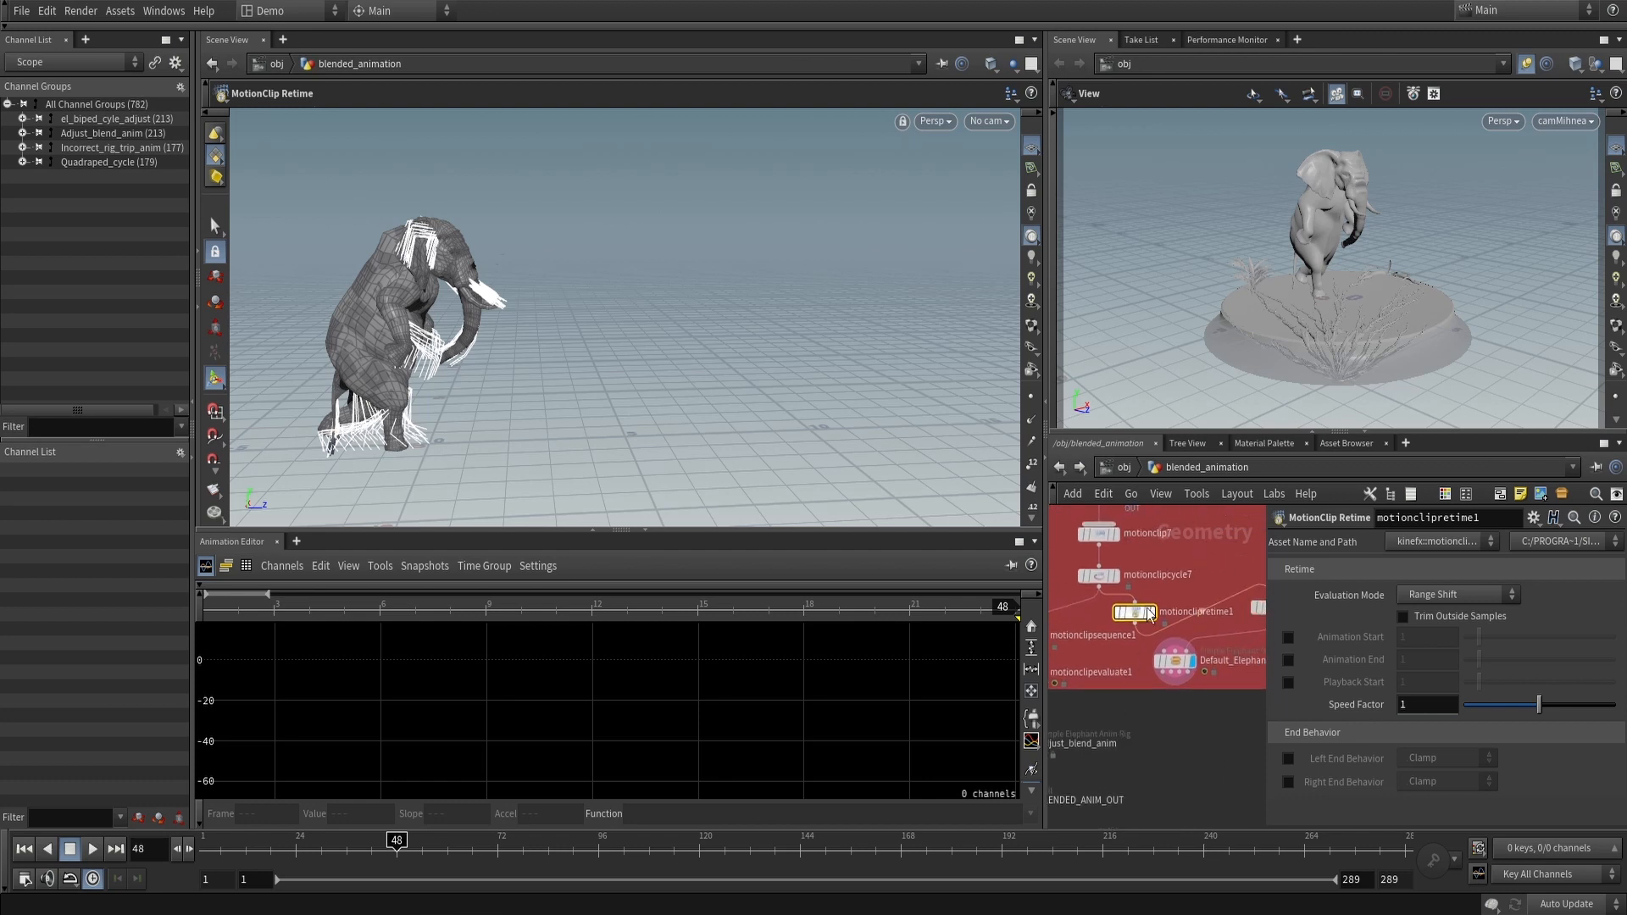
{"action": "middle_click_drag", "start_coordinate": [1118, 674], "coordinate": [1156, 721]}
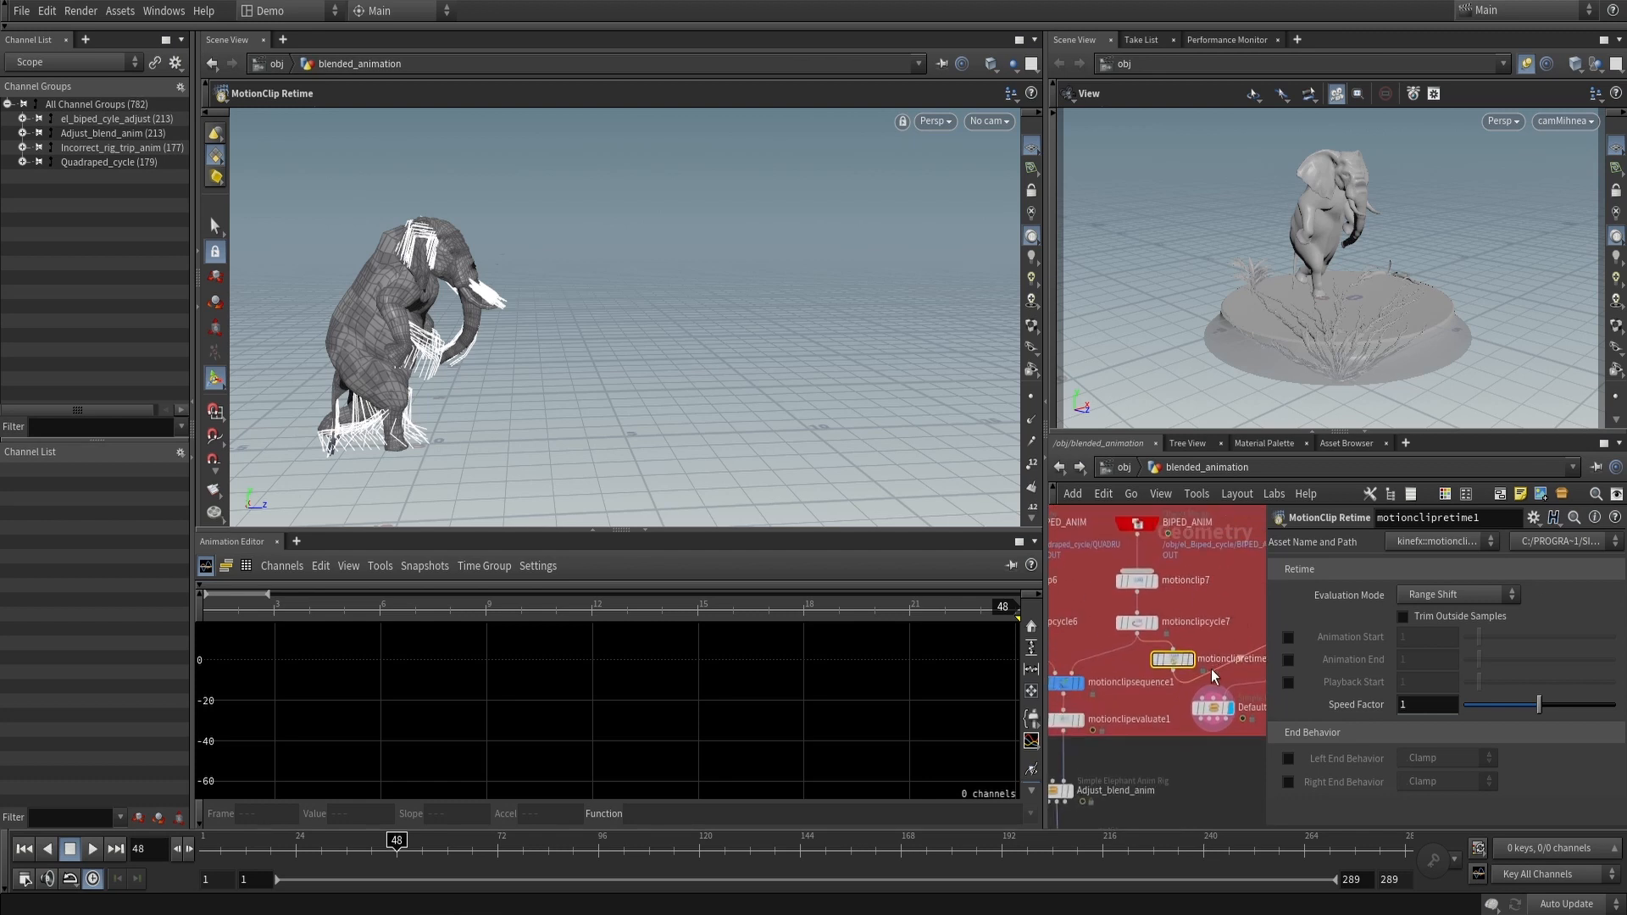
{"action": "left_click_drag", "start_coordinate": [1045, 682], "coordinate": [998, 682]}
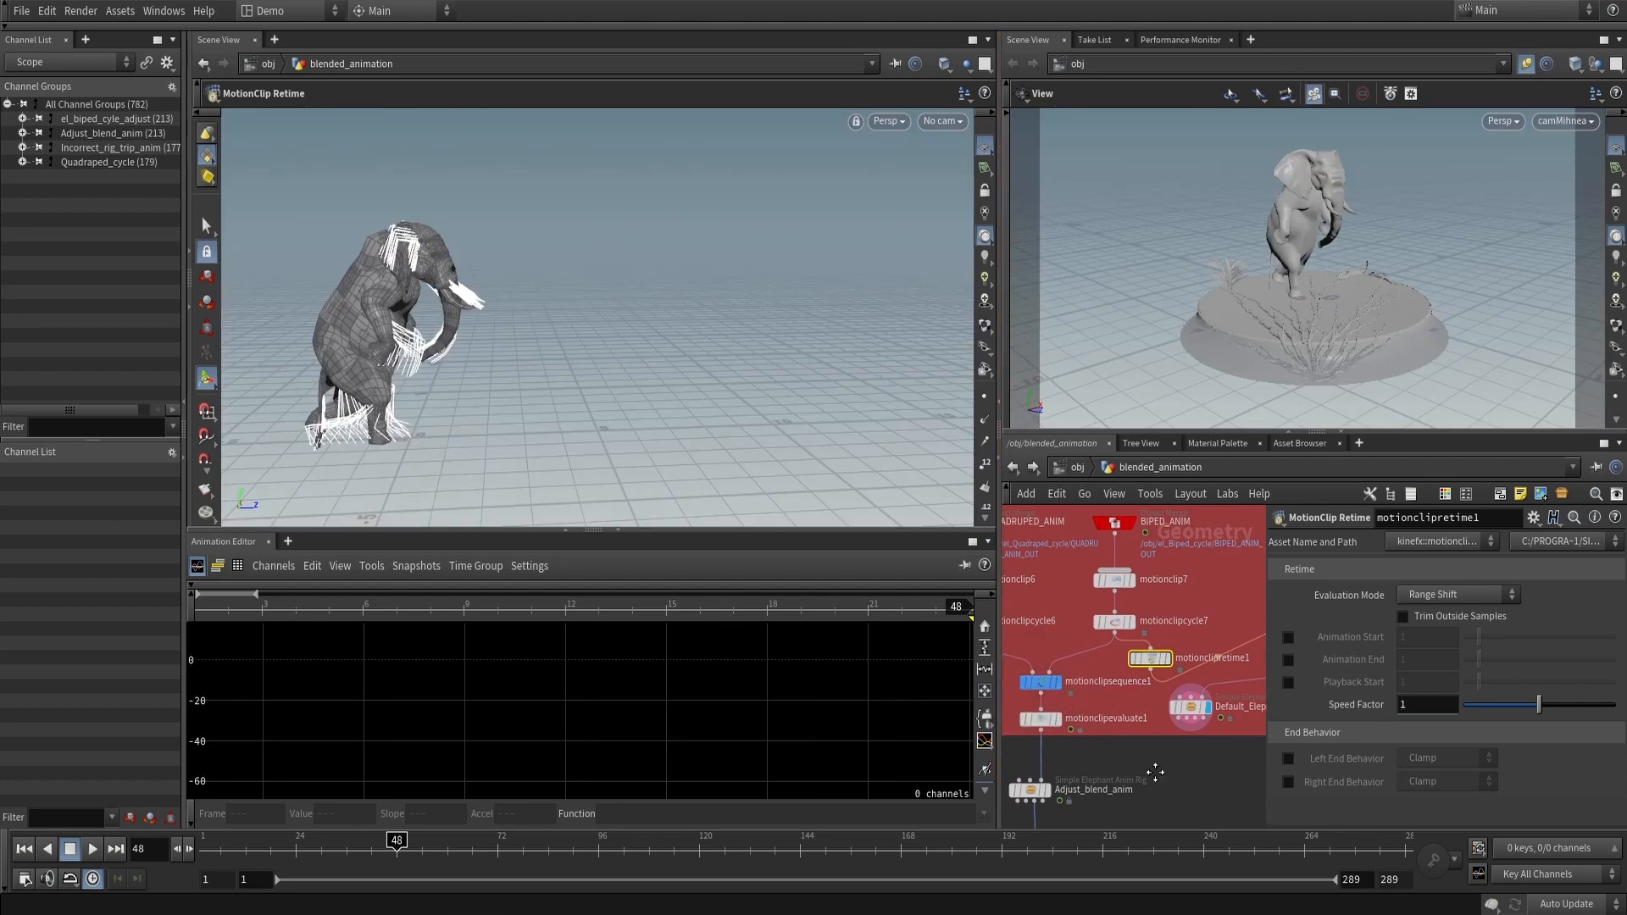
Move Default_Elephant_Rig below the red network box and wire motionclipevaluate1 into its Skeleton Animated input
{"action": "middle_click_drag", "start_coordinate": [1193, 759], "coordinate": [1196, 718]}
{"action": "left_click_drag", "start_coordinate": [1195, 675], "coordinate": [1189, 724]}
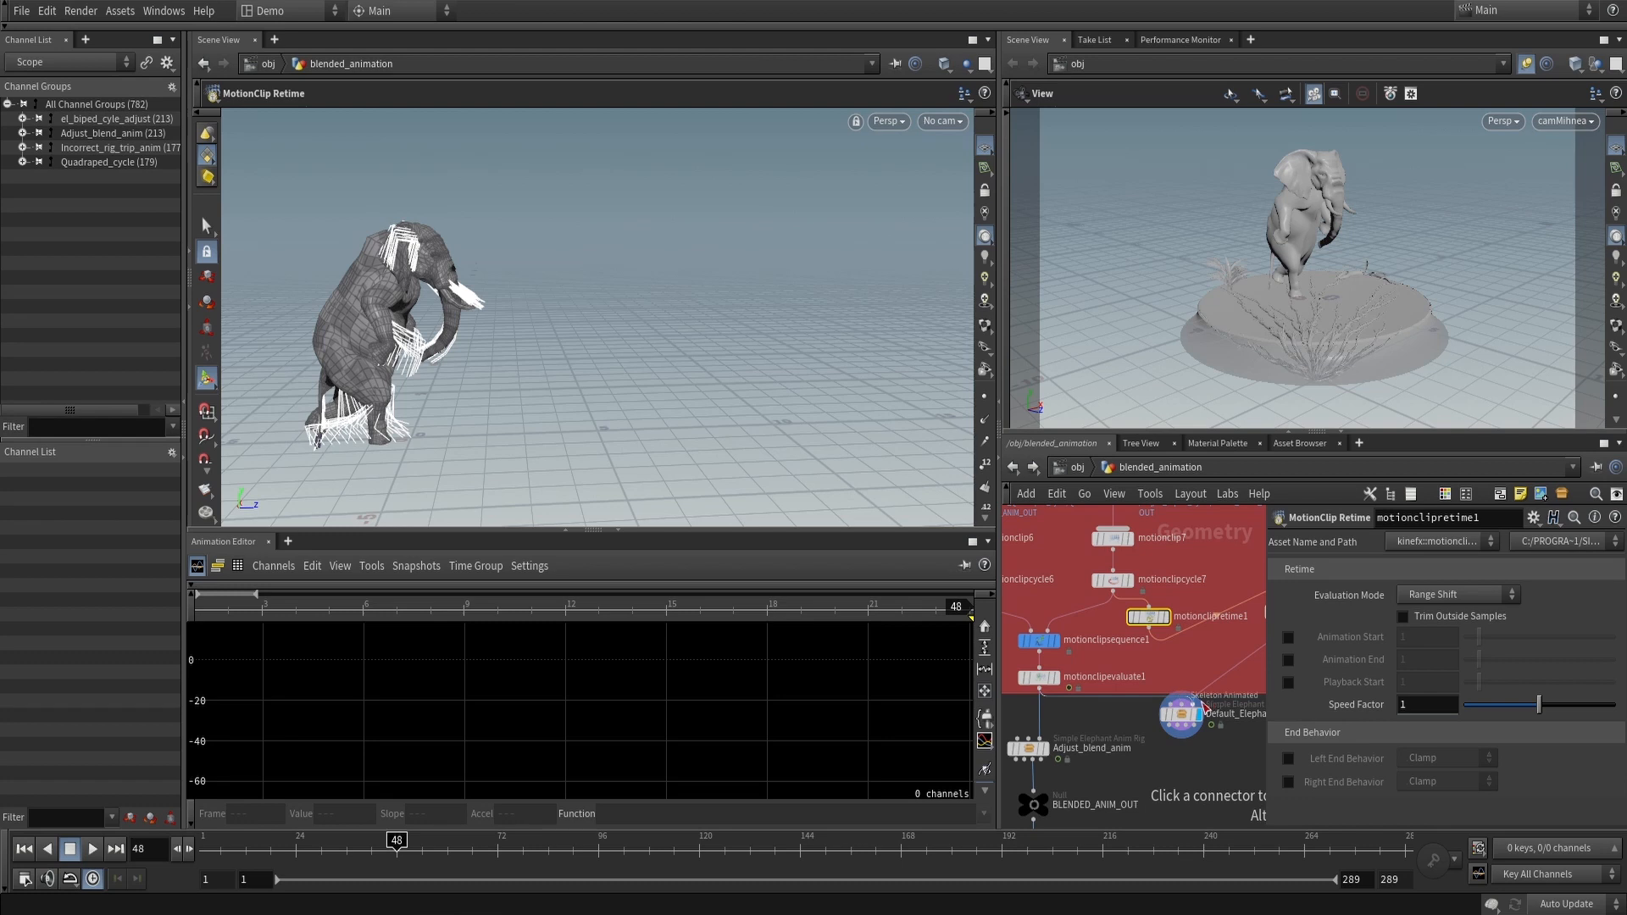
{"action": "left_click", "coordinate": [1200, 712]}
{"action": "left_click", "coordinate": [1189, 720]}
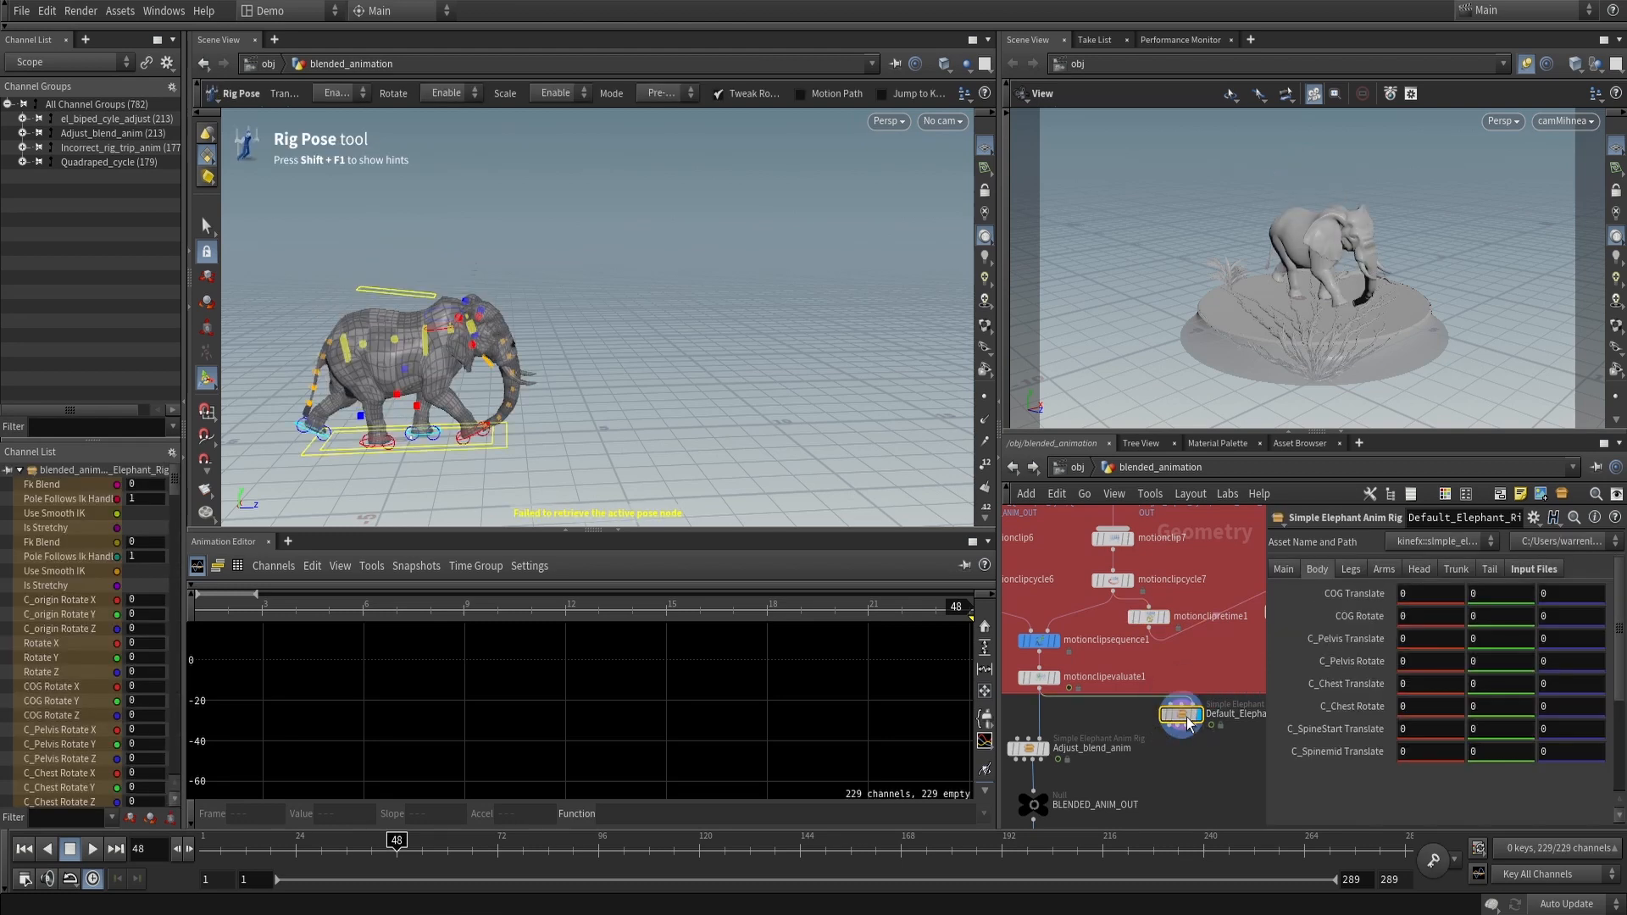
Scrub and play the quadruped-to-biped blend on Default_Elephant_Rig, replaying it from frame 65
{"action": "left_click_drag", "start_coordinate": [339, 848], "coordinate": [475, 846]}
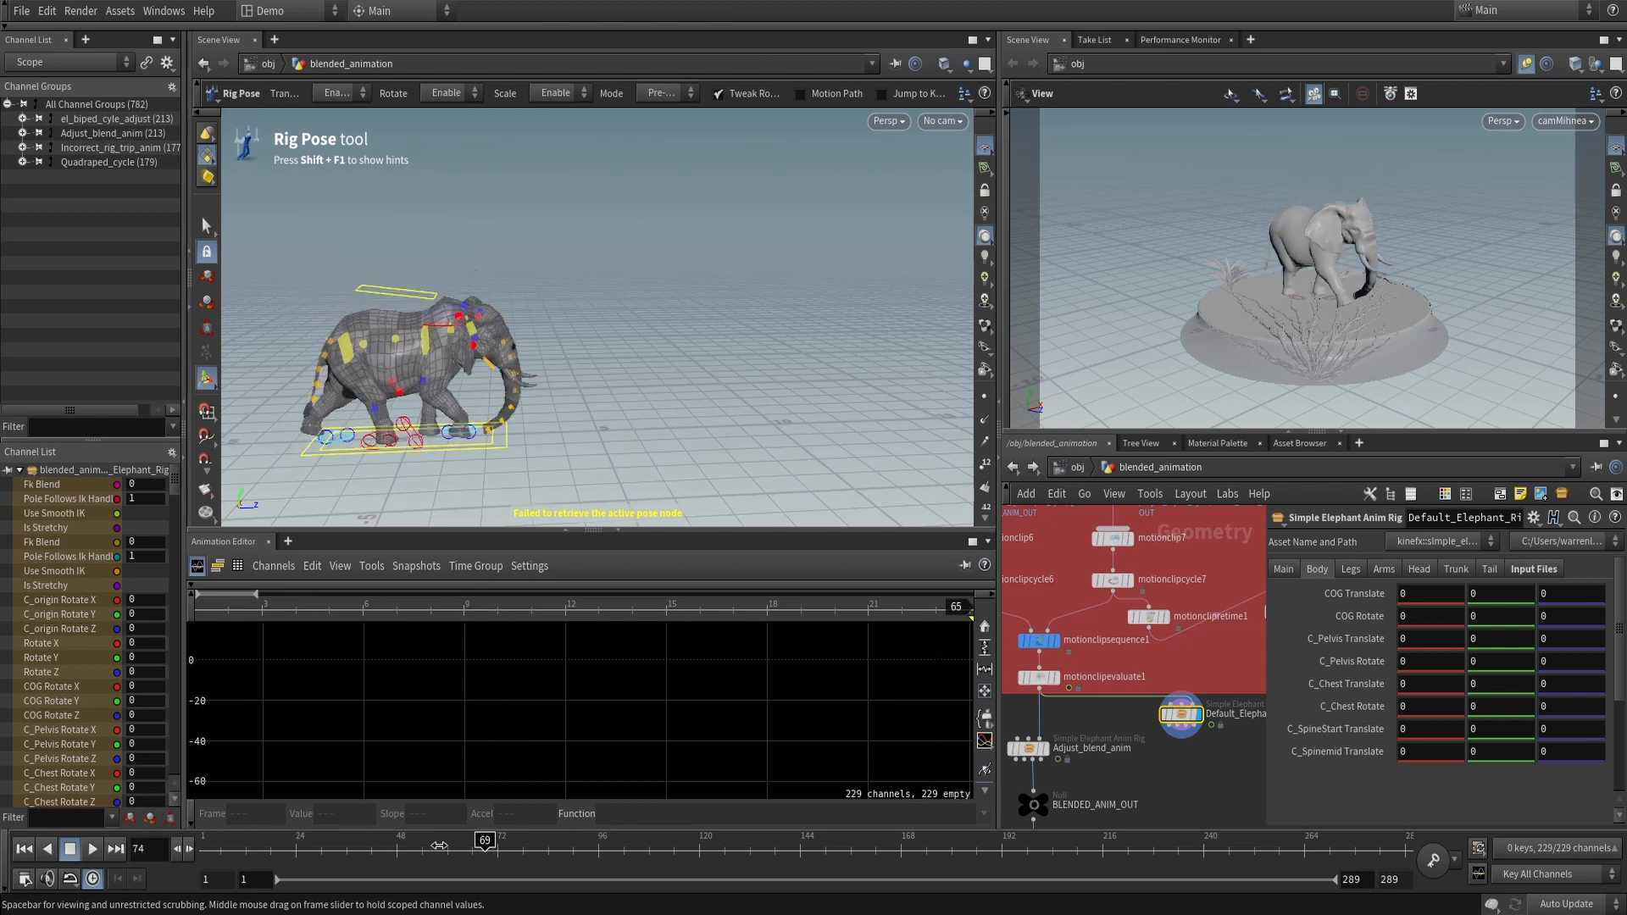
{"action": "left_click_drag", "start_coordinate": [321, 835], "coordinate": [262, 843]}
{"action": "left_click", "coordinate": [93, 850]}
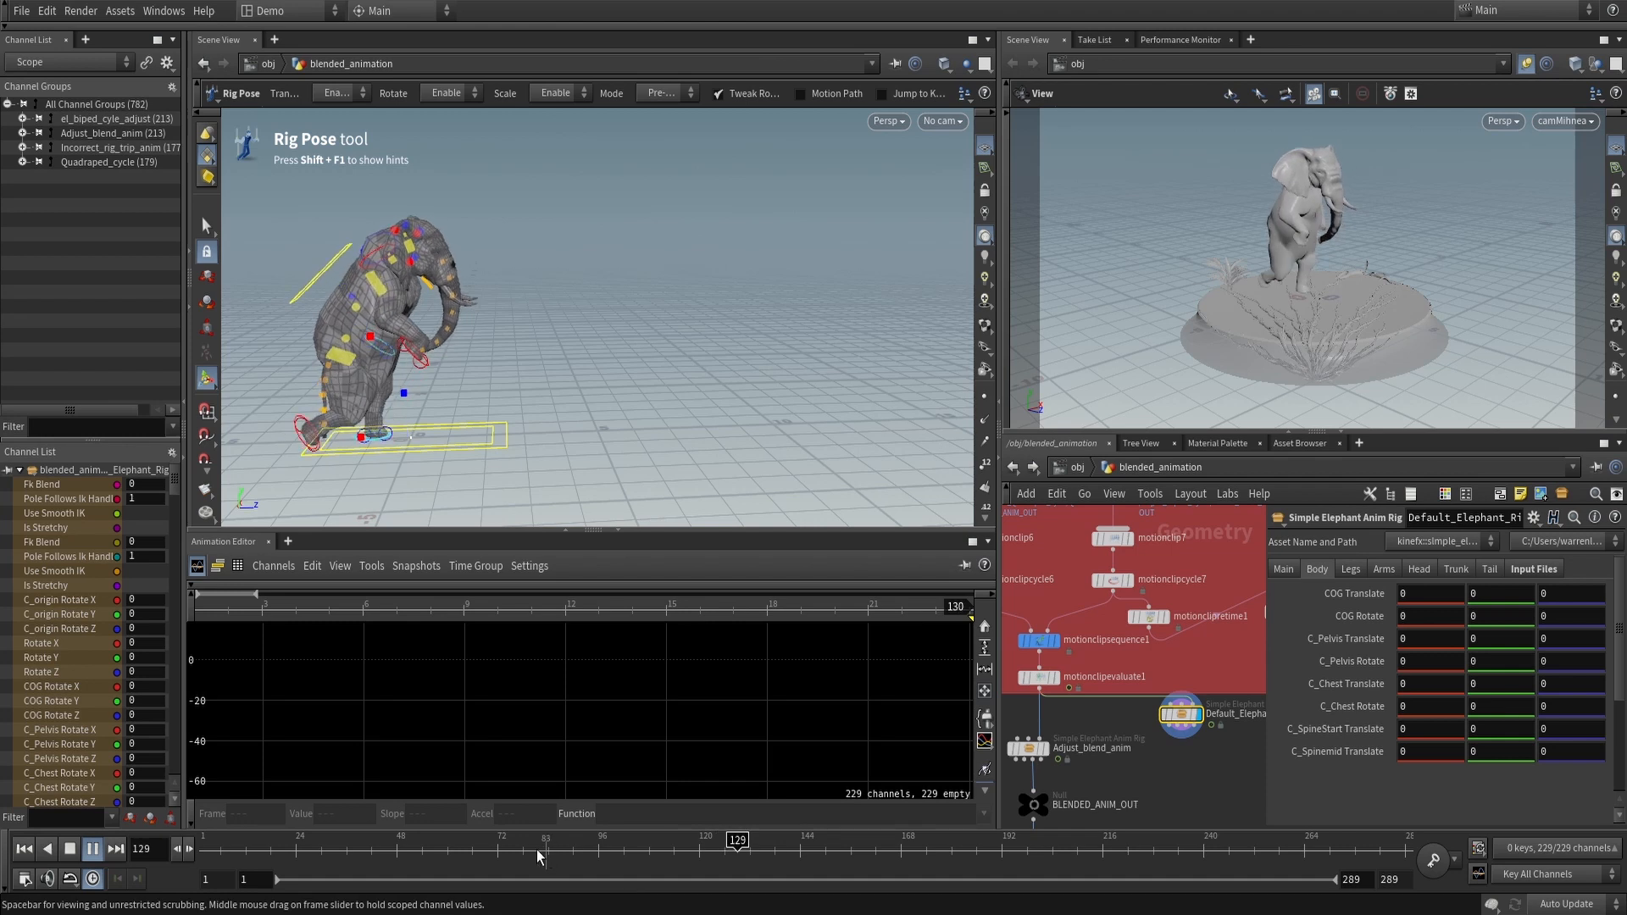
{"action": "left_click", "coordinate": [466, 848]}
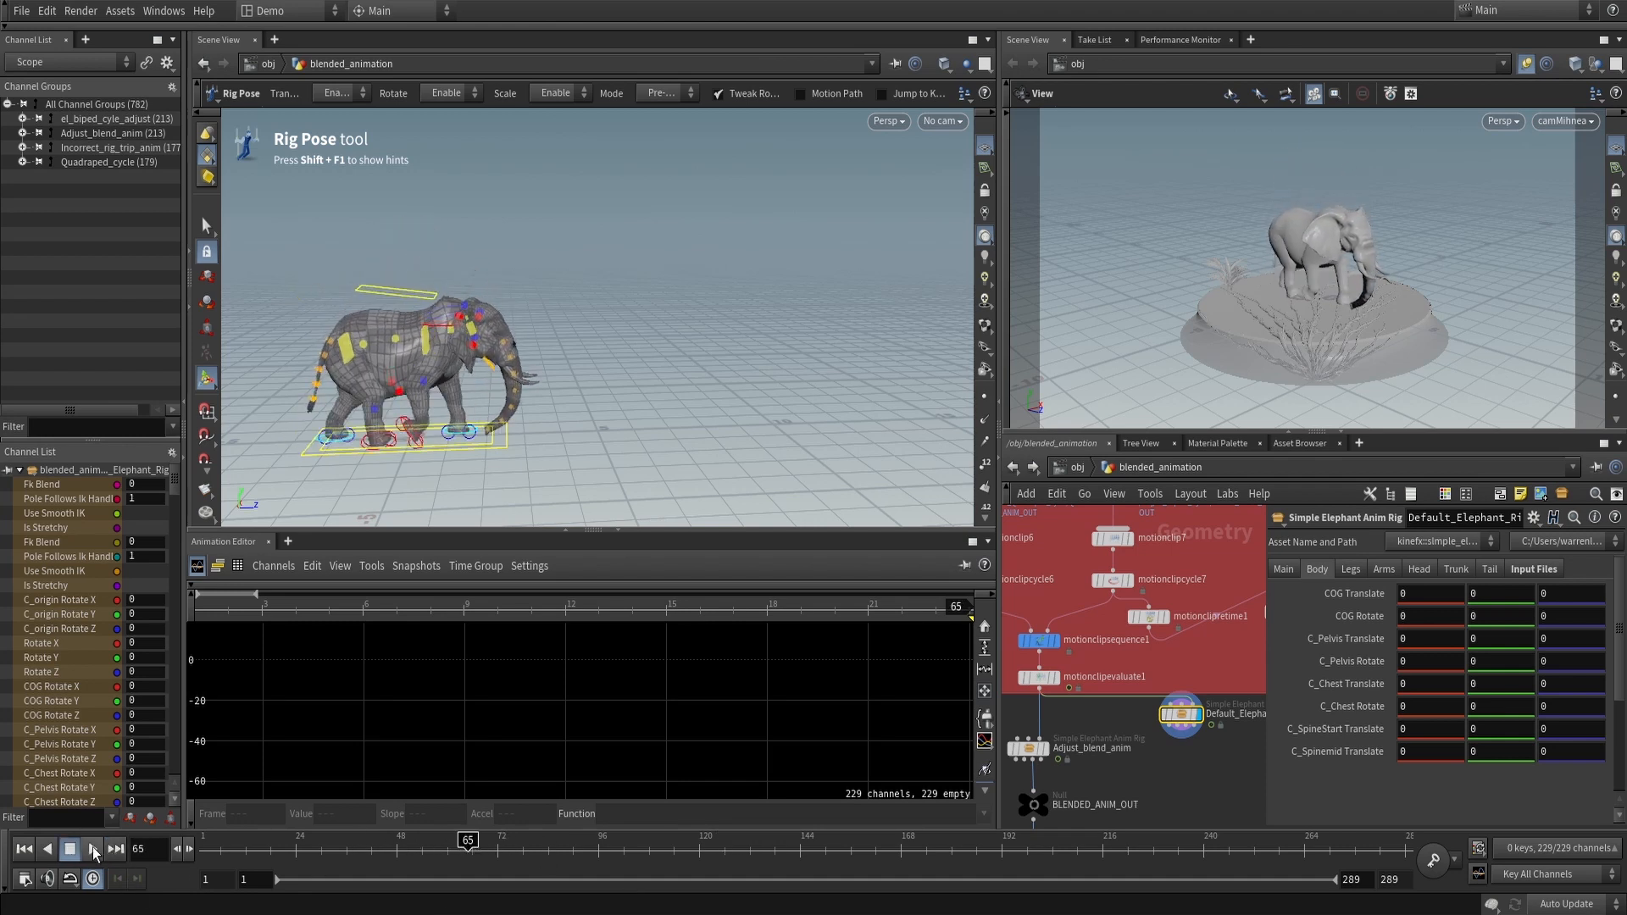
{"action": "left_click", "coordinate": [93, 849]}
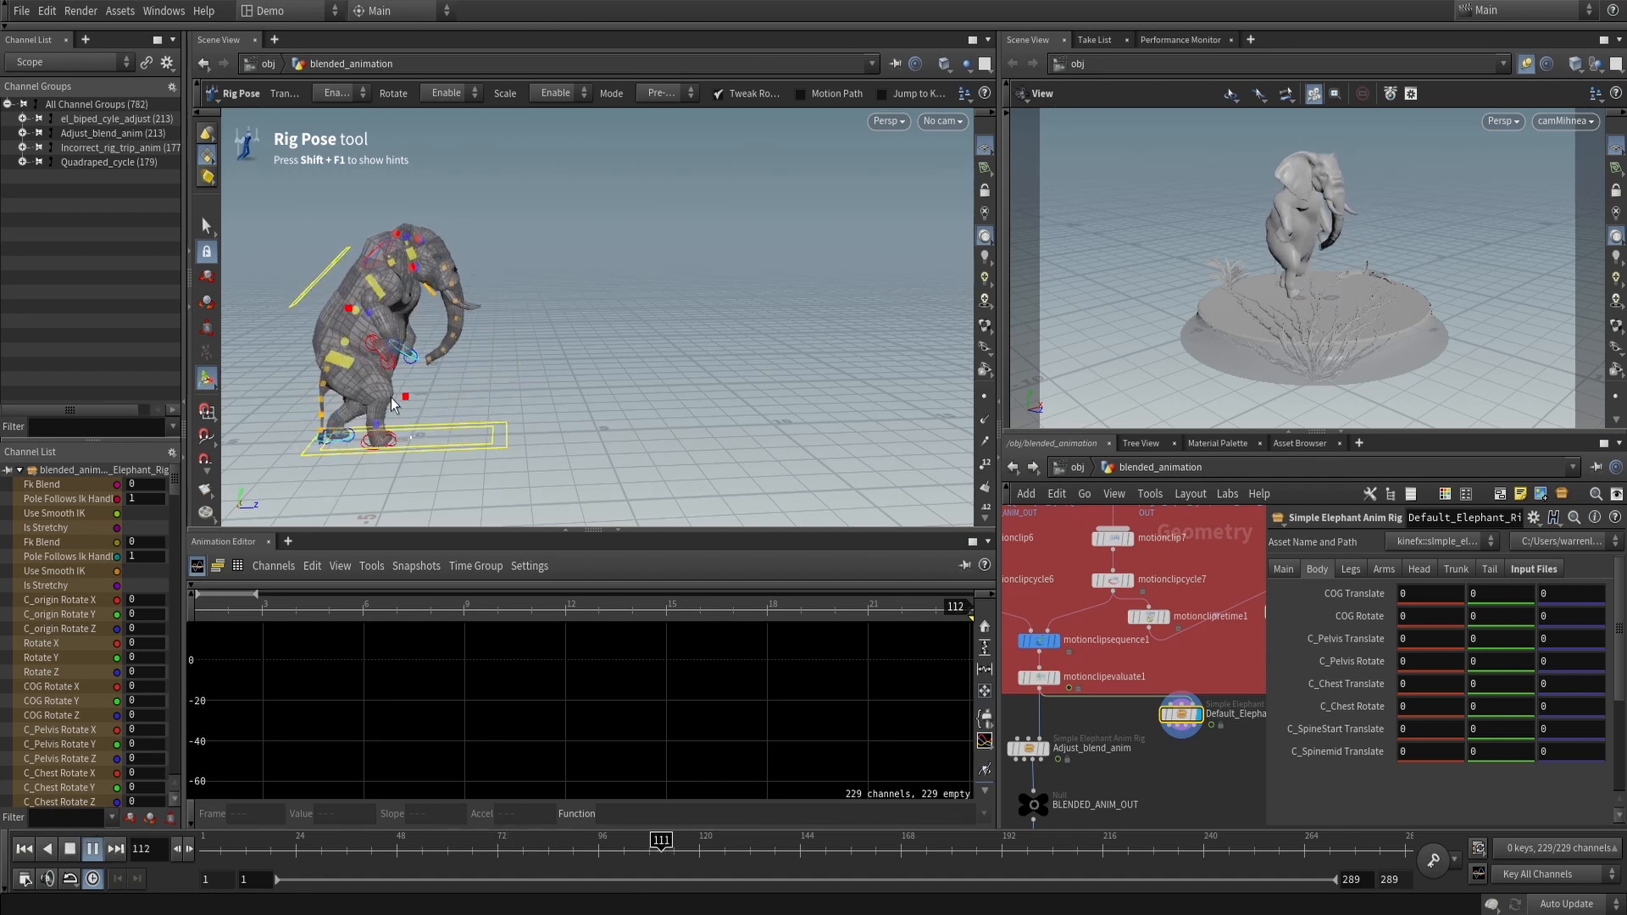
Examine motionclipsequence1's Locomotion and Blend settings, including the Overlap Sequences method, Blend Frames and Blend Type
{"action": "left_click_drag", "start_coordinate": [458, 850], "coordinate": [725, 853]}
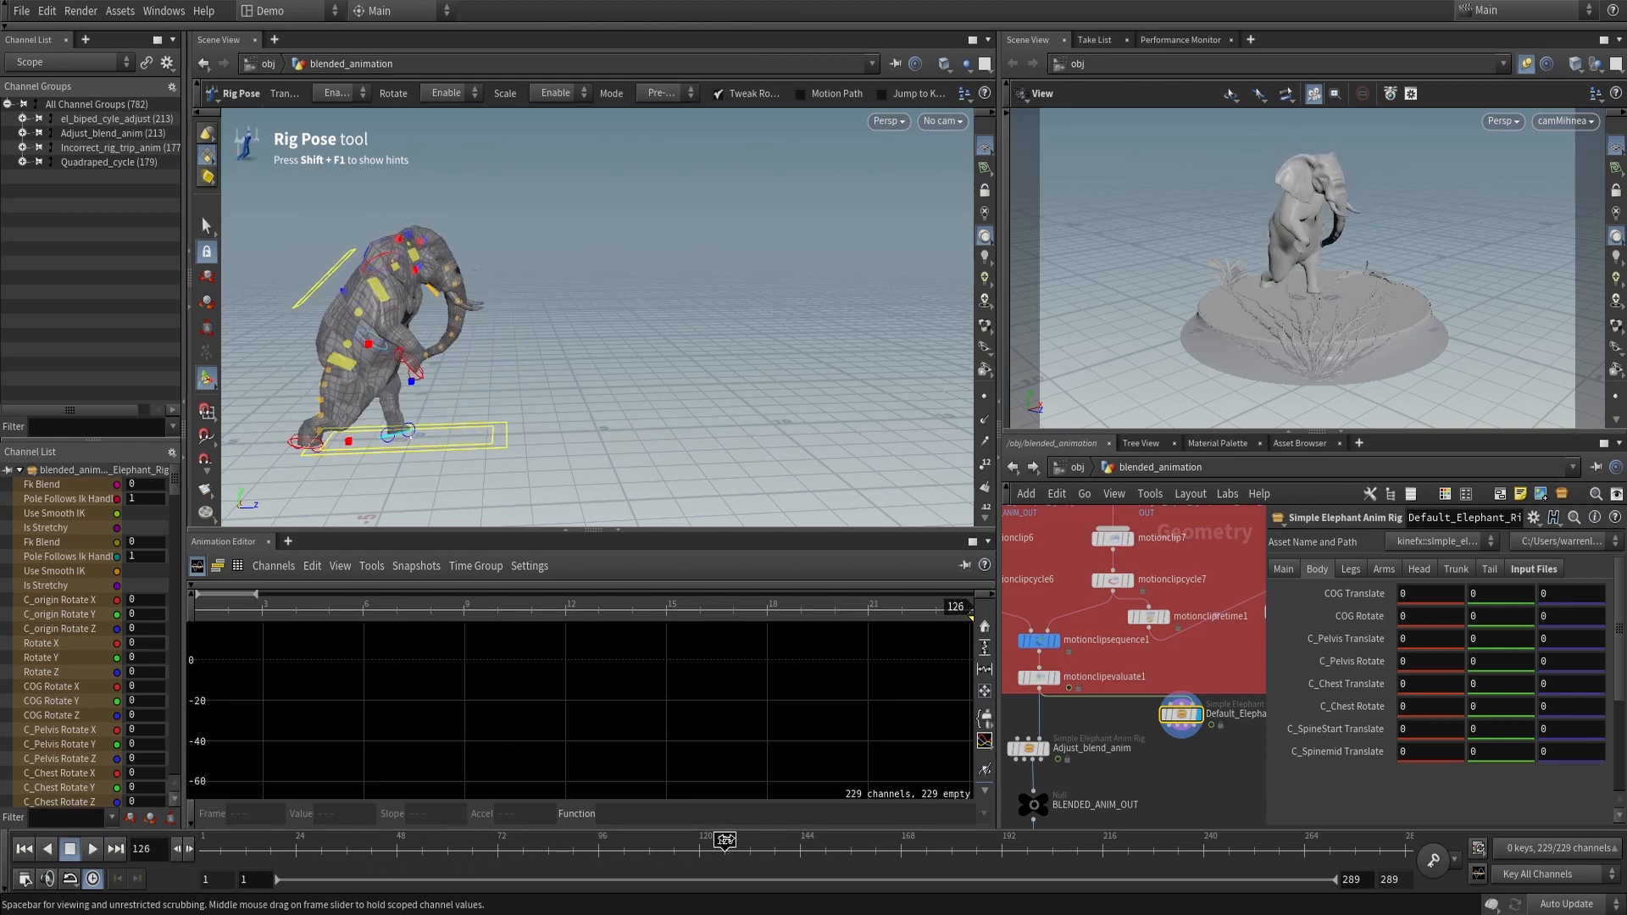
{"action": "left_click", "coordinate": [1041, 642]}
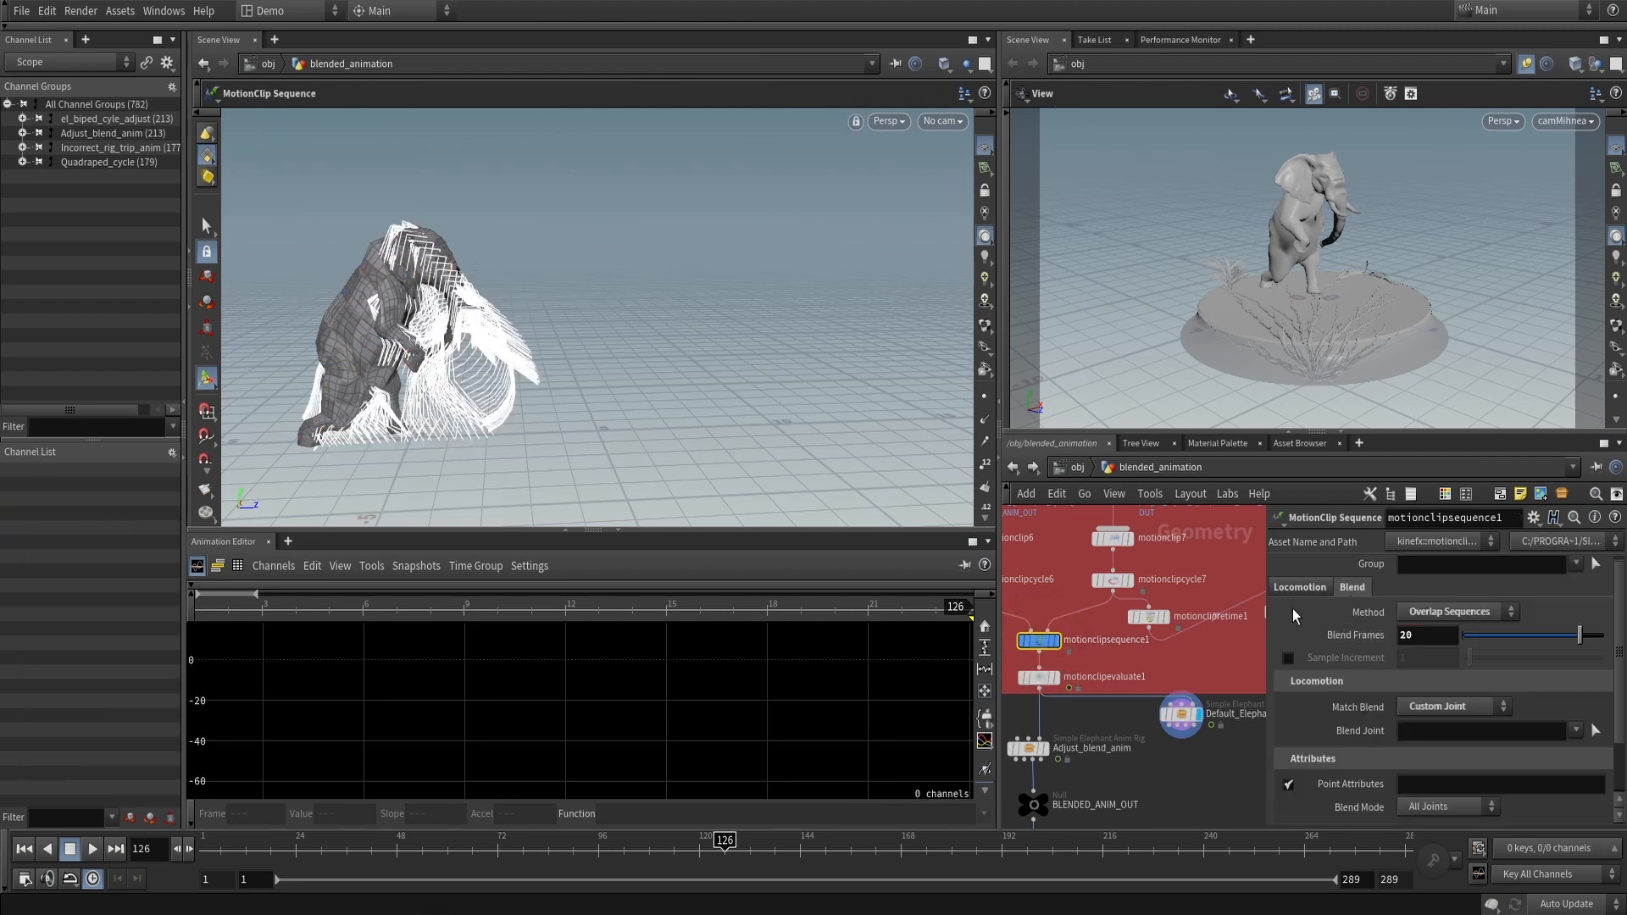
{"action": "middle_click_drag", "start_coordinate": [1253, 773], "coordinate": [1164, 771]}
{"action": "left_click", "coordinate": [1312, 589]}
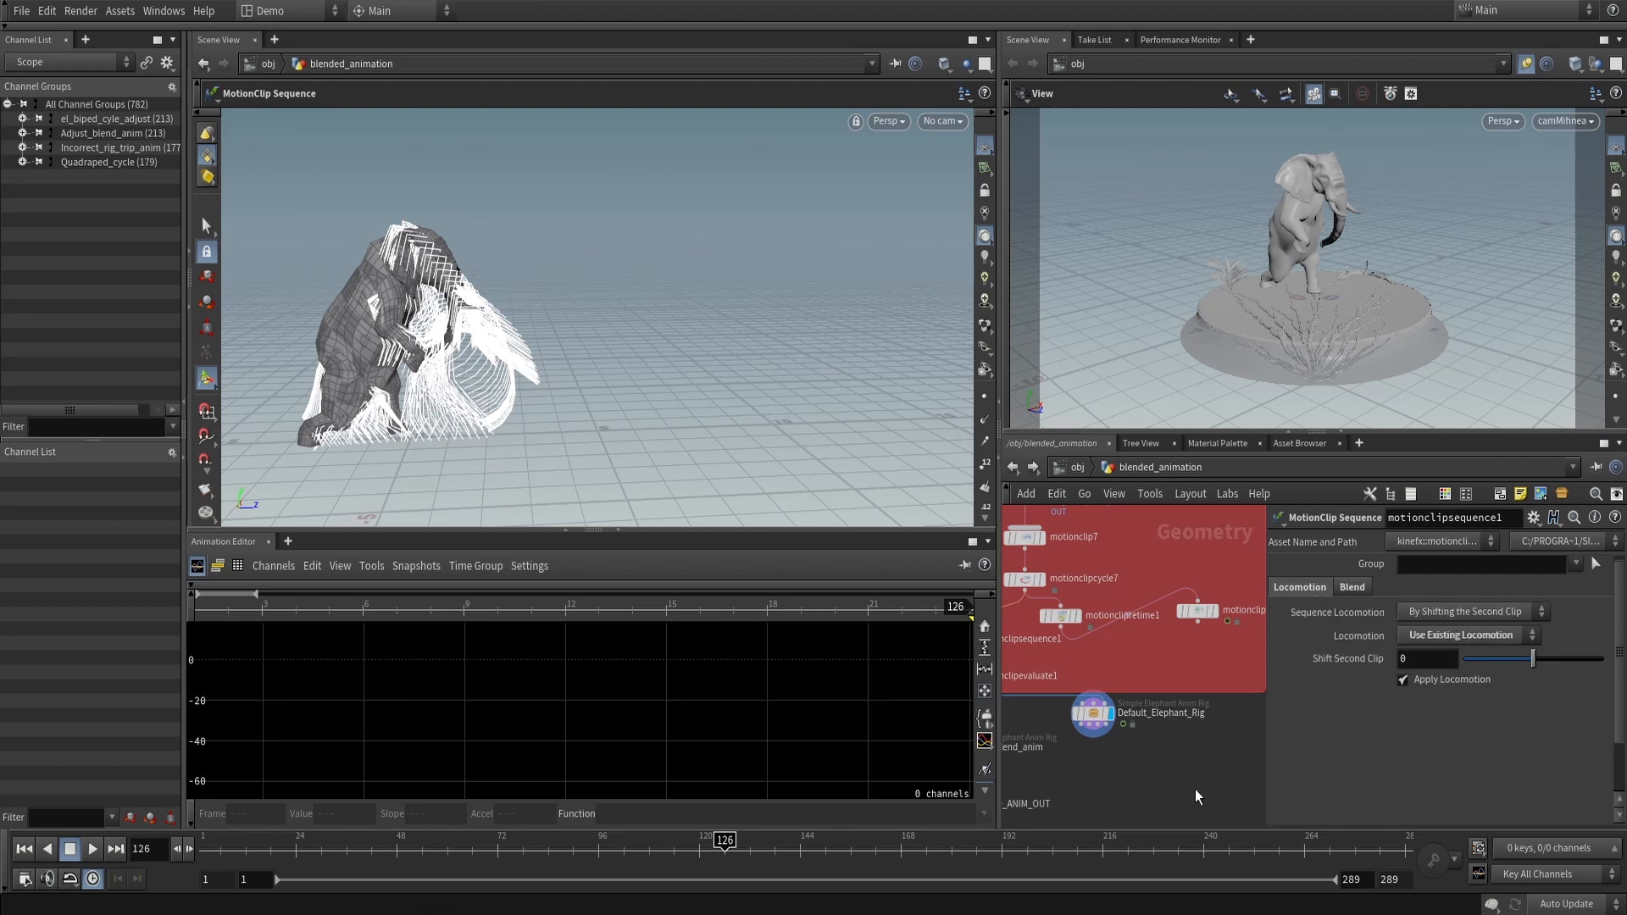
{"action": "key", "text": "f"}
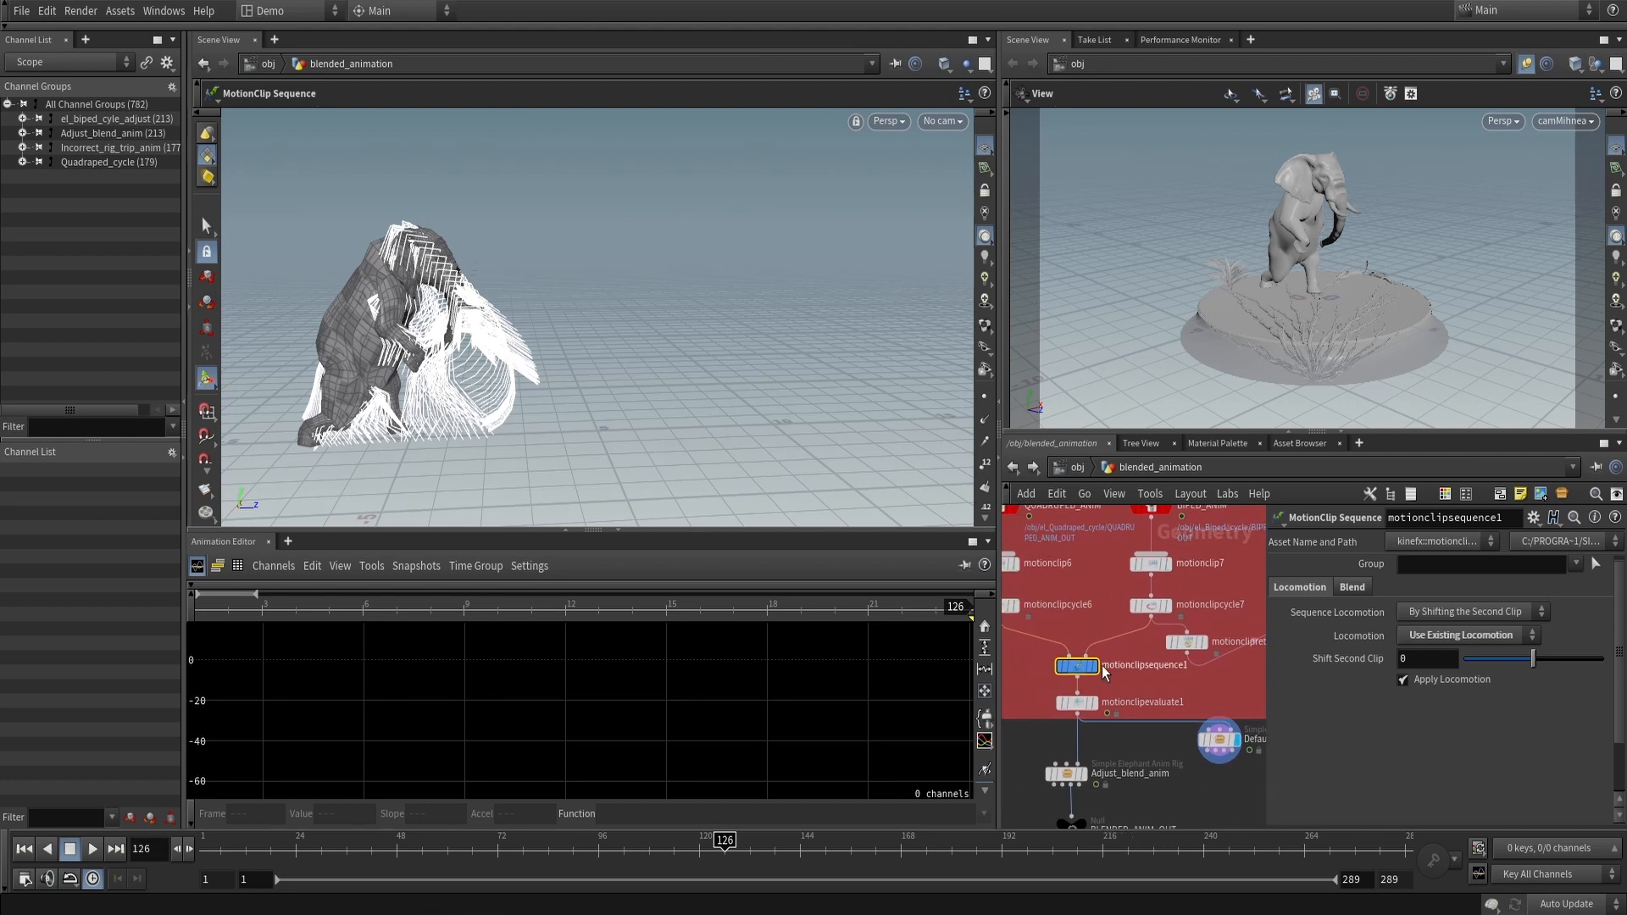
{"action": "mouse_move", "coordinate": [1087, 670]}
{"action": "left_click", "coordinate": [1358, 588]}
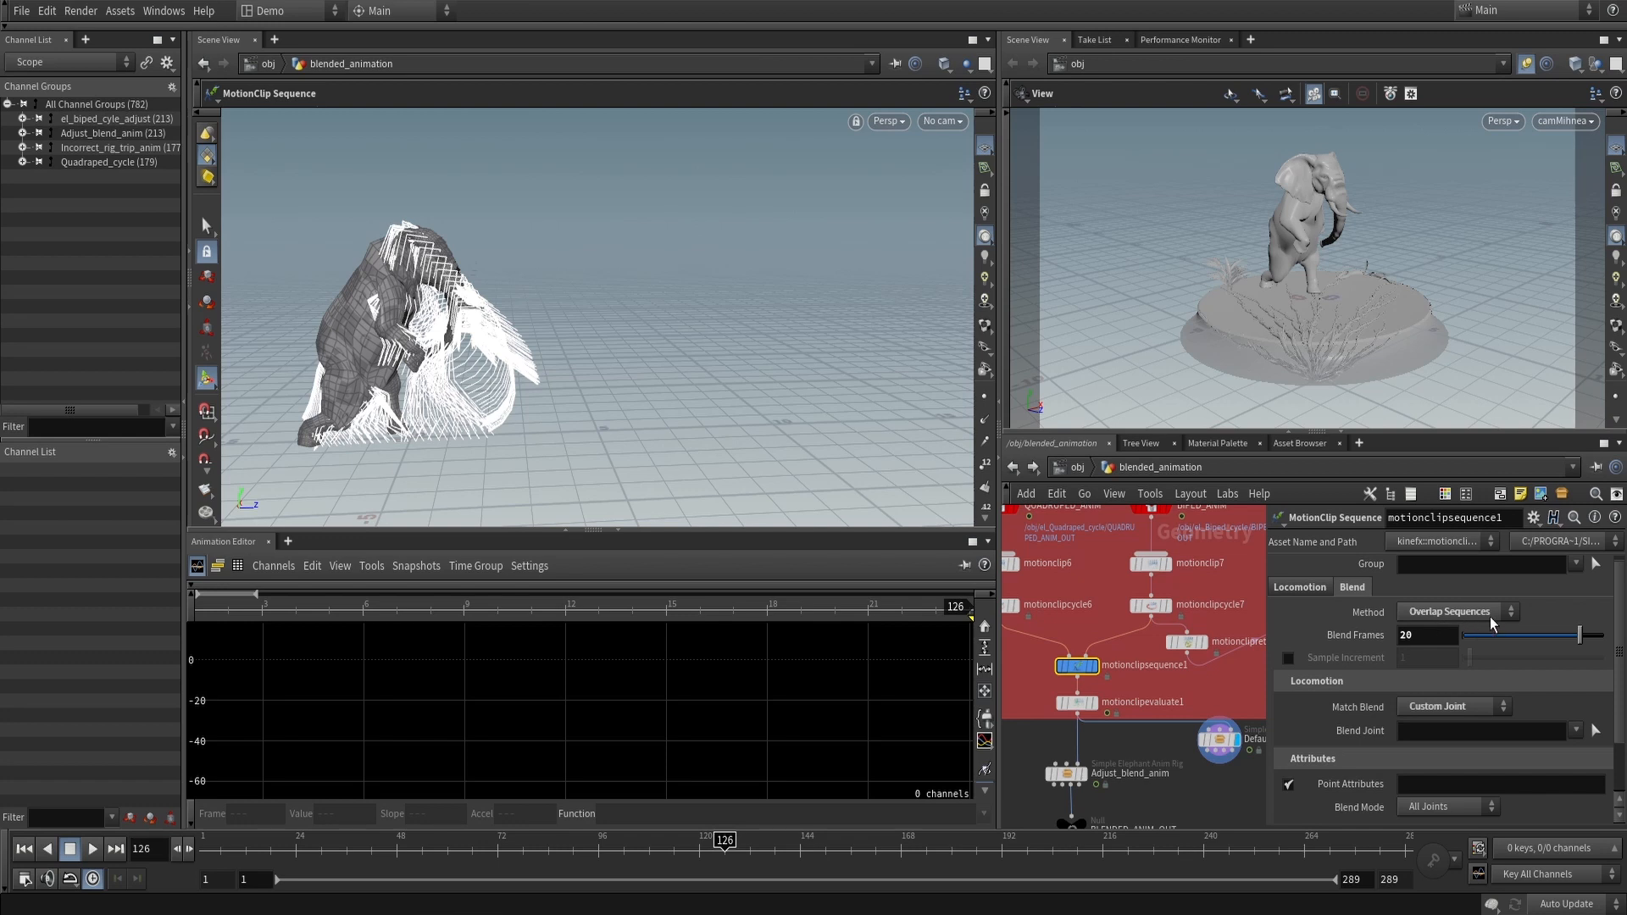
{"action": "scroll", "coordinate": [1370, 639], "scroll_direction": "down", "scroll_amount": 3}
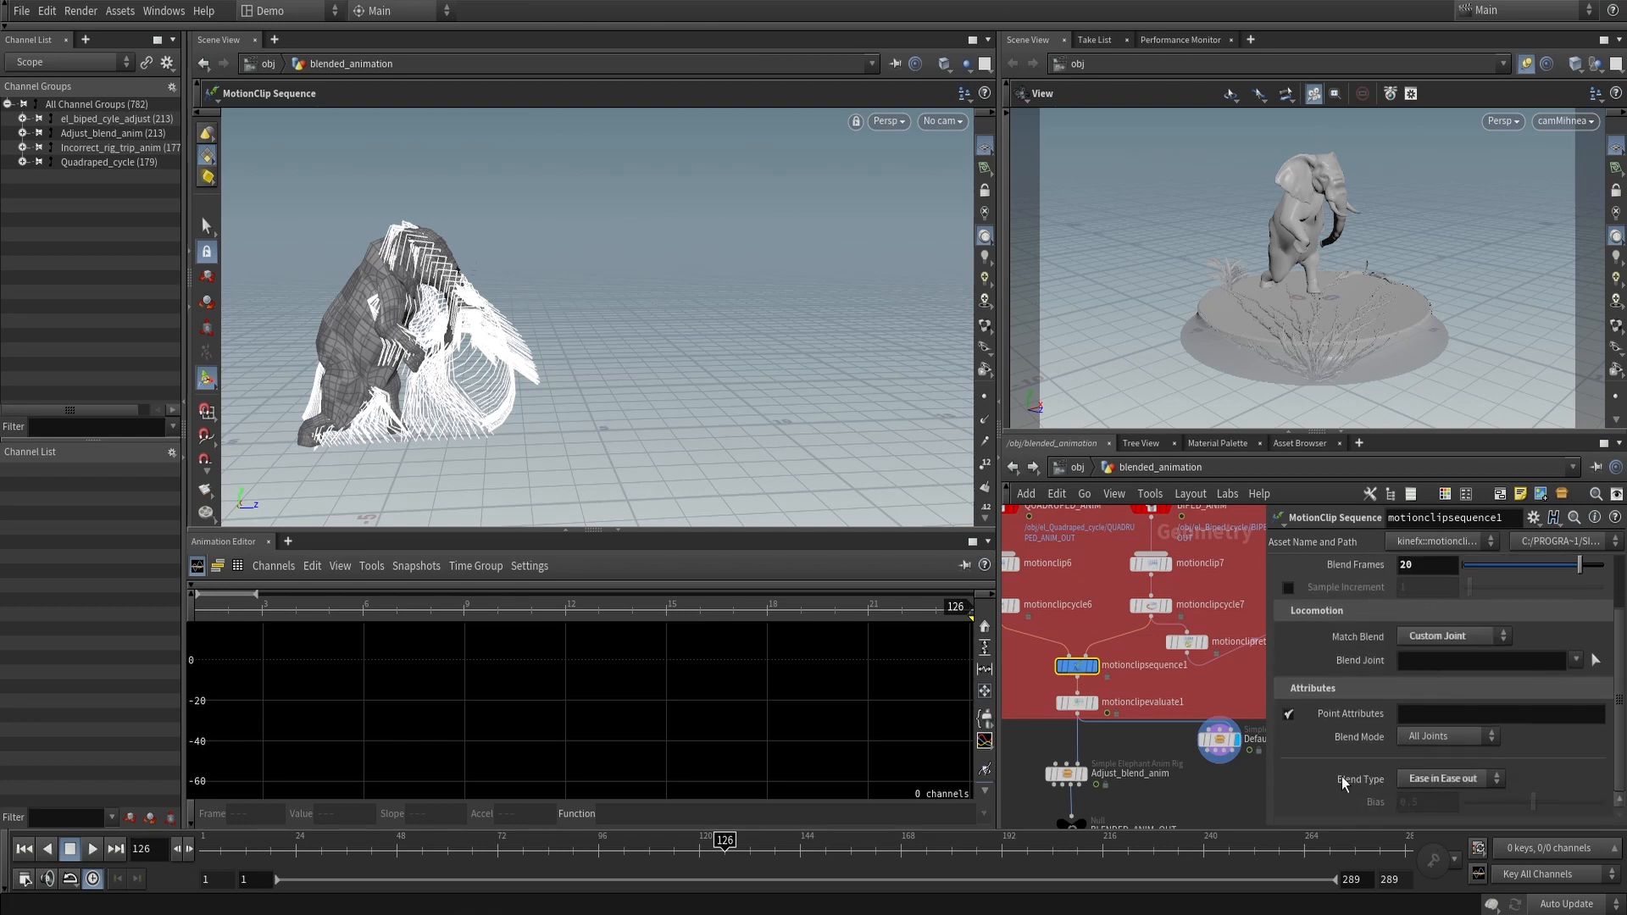
{"action": "scroll", "coordinate": [1397, 673], "scroll_direction": "up", "scroll_amount": 2}
{"action": "scroll", "coordinate": [1397, 673], "scroll_direction": "down", "scroll_amount": 2}
Select Default_Elephant_Rig and scrub the blend from frame 60 to 83 to inspect the unadjusted transition
{"action": "left_click", "coordinate": [577, 845]}
{"action": "left_click_drag", "start_coordinate": [577, 846], "coordinate": [549, 845]}
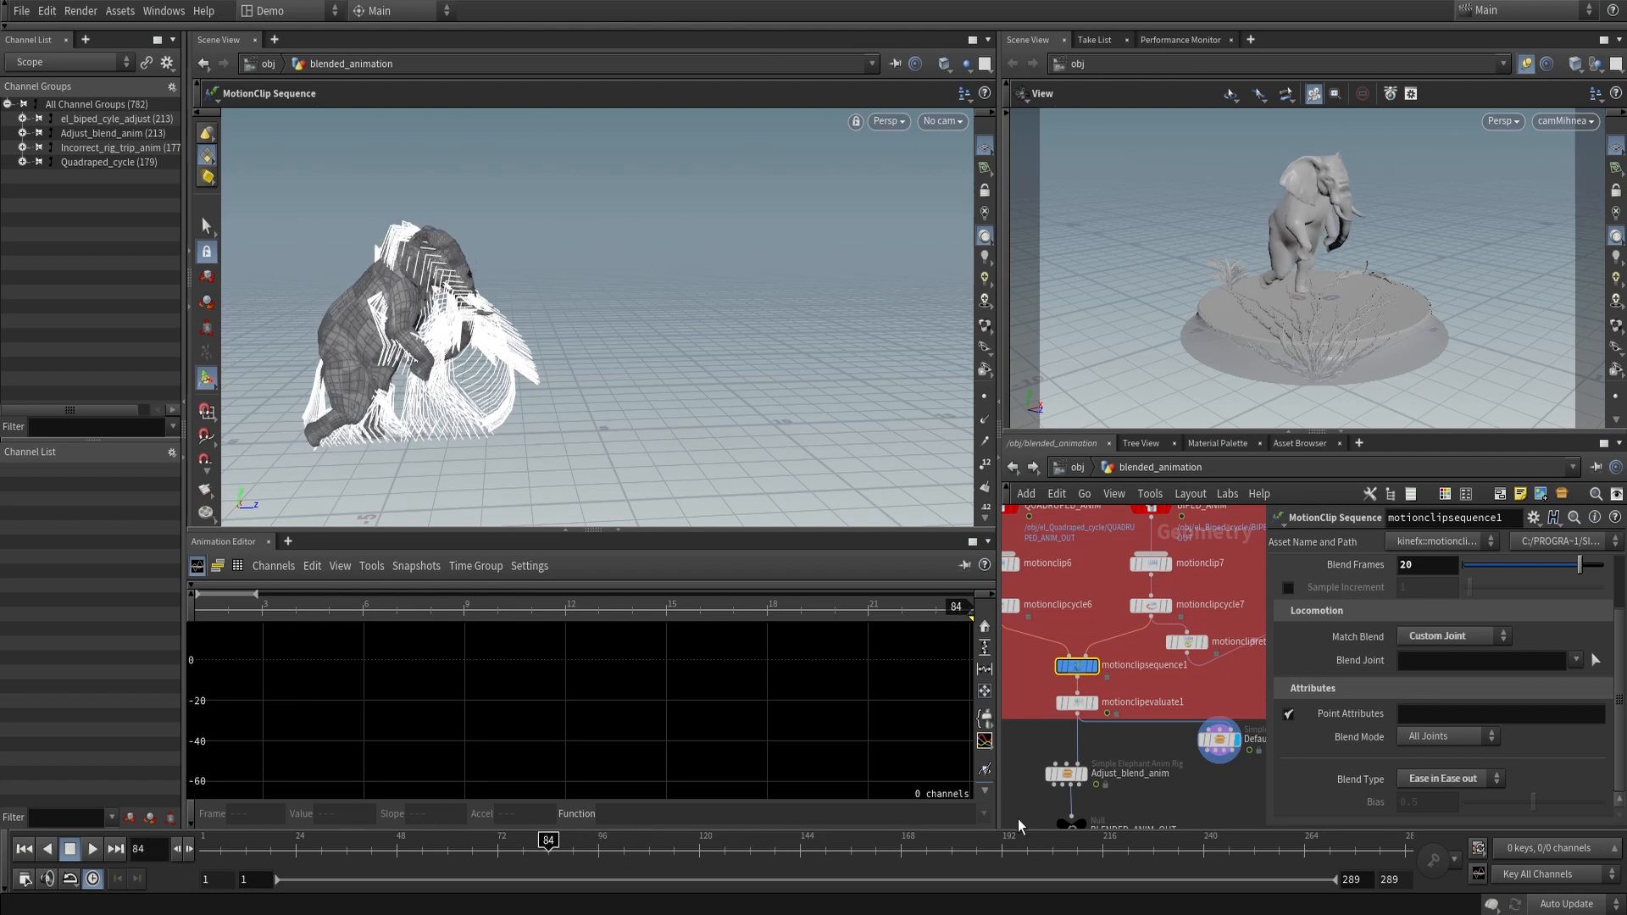
{"action": "middle_click_drag", "start_coordinate": [1196, 768], "coordinate": [1175, 727]}
{"action": "left_click", "coordinate": [1207, 704]}
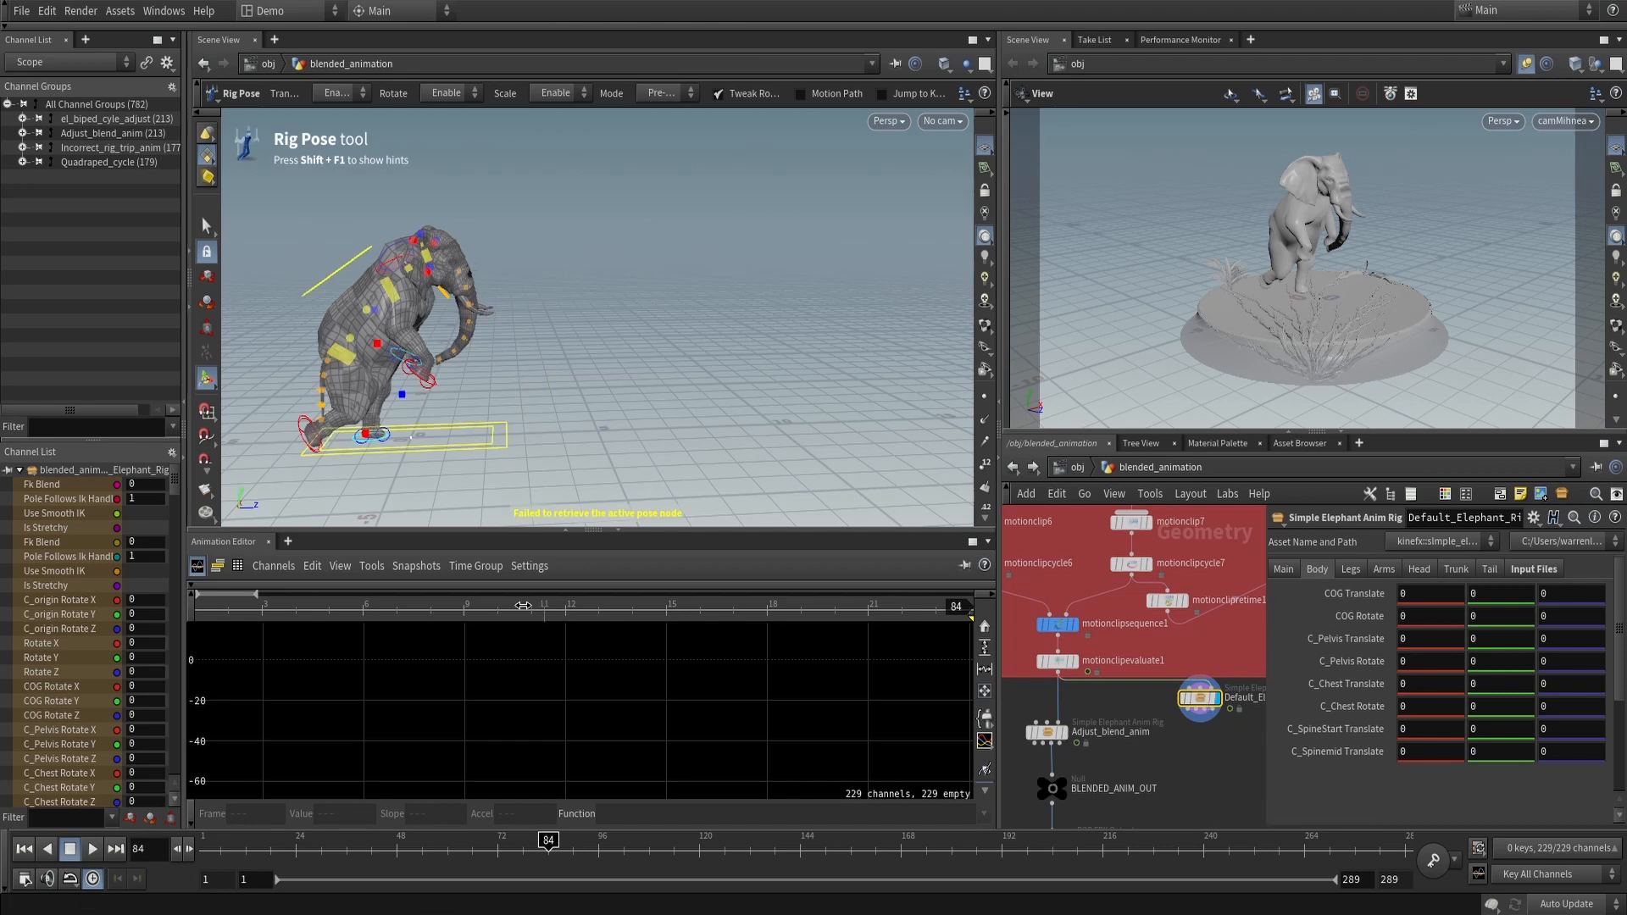
{"action": "left_click", "coordinate": [447, 845]}
{"action": "mouse_move", "coordinate": [456, 845]}
{"action": "left_mouse_down"}
{"action": "mouse_move", "coordinate": [616, 864]}
{"action": "mouse_move", "coordinate": [496, 847]}
{"action": "mouse_move", "coordinate": [565, 841]}
{"action": "mouse_move", "coordinate": [449, 834]}
{"action": "left_mouse_up"}
{"action": "middle_click_drag", "start_coordinate": [630, 389], "coordinate": [754, 392], "text": "alt"}
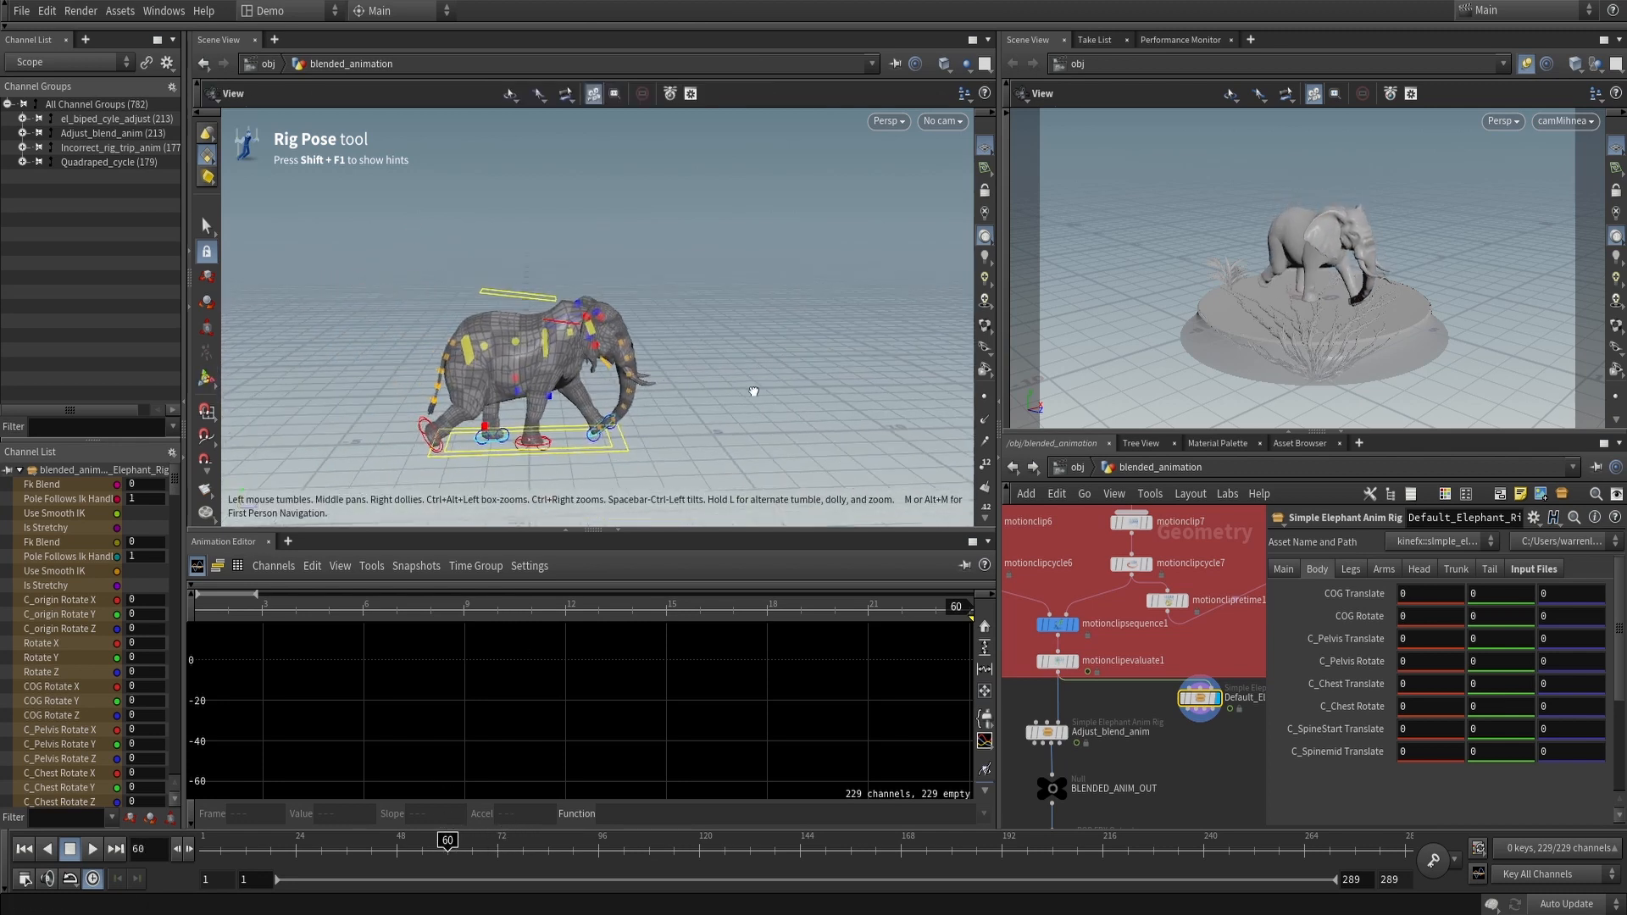
{"action": "left_click_drag", "start_coordinate": [448, 841], "coordinate": [498, 844]}
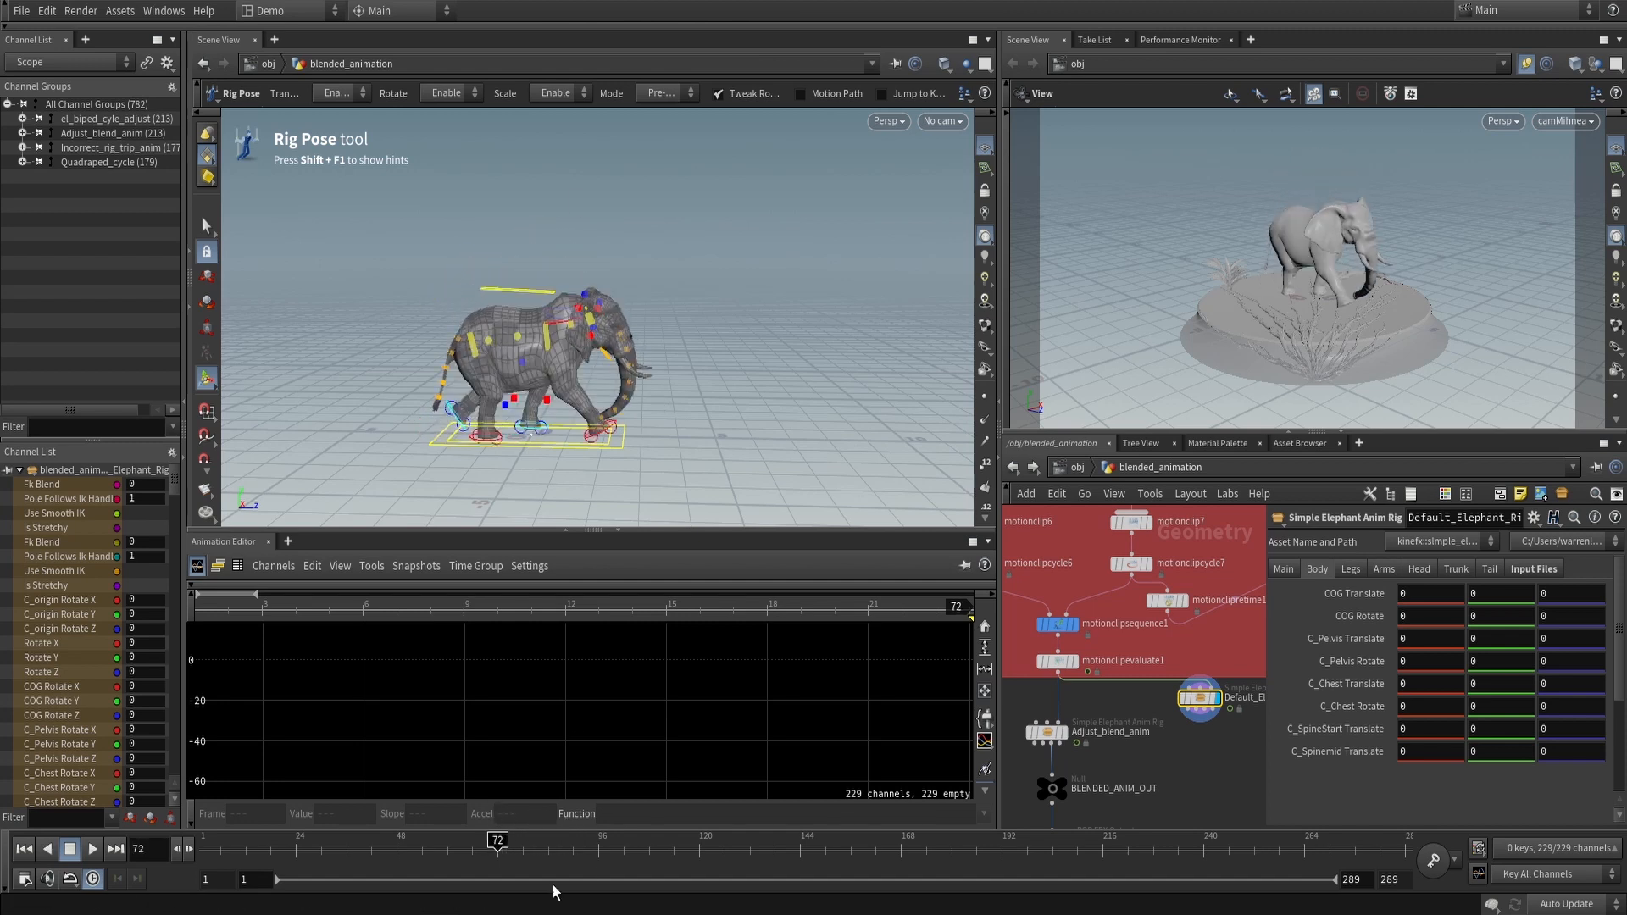
{"action": "left_click_drag", "start_coordinate": [453, 846], "coordinate": [534, 801]}
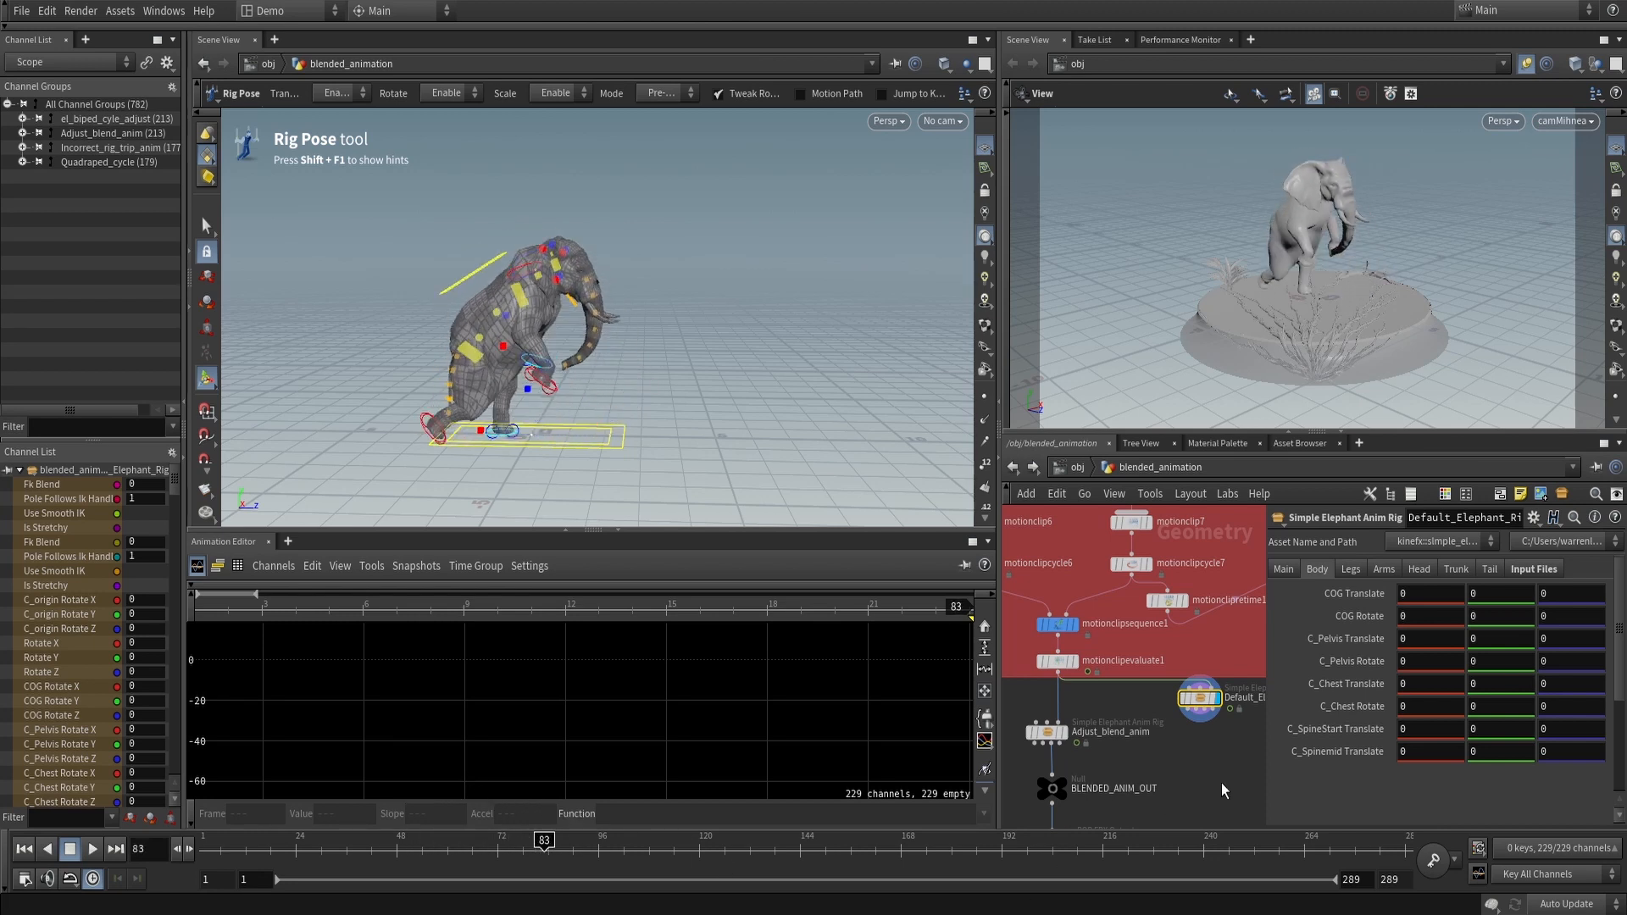
Display Adjust_blend_anim and frame the L_Foot curves, followed by the COG control's curves at frame 81, in the Animation Editor
{"action": "middle_click_drag", "start_coordinate": [1212, 760], "coordinate": [1243, 717]}
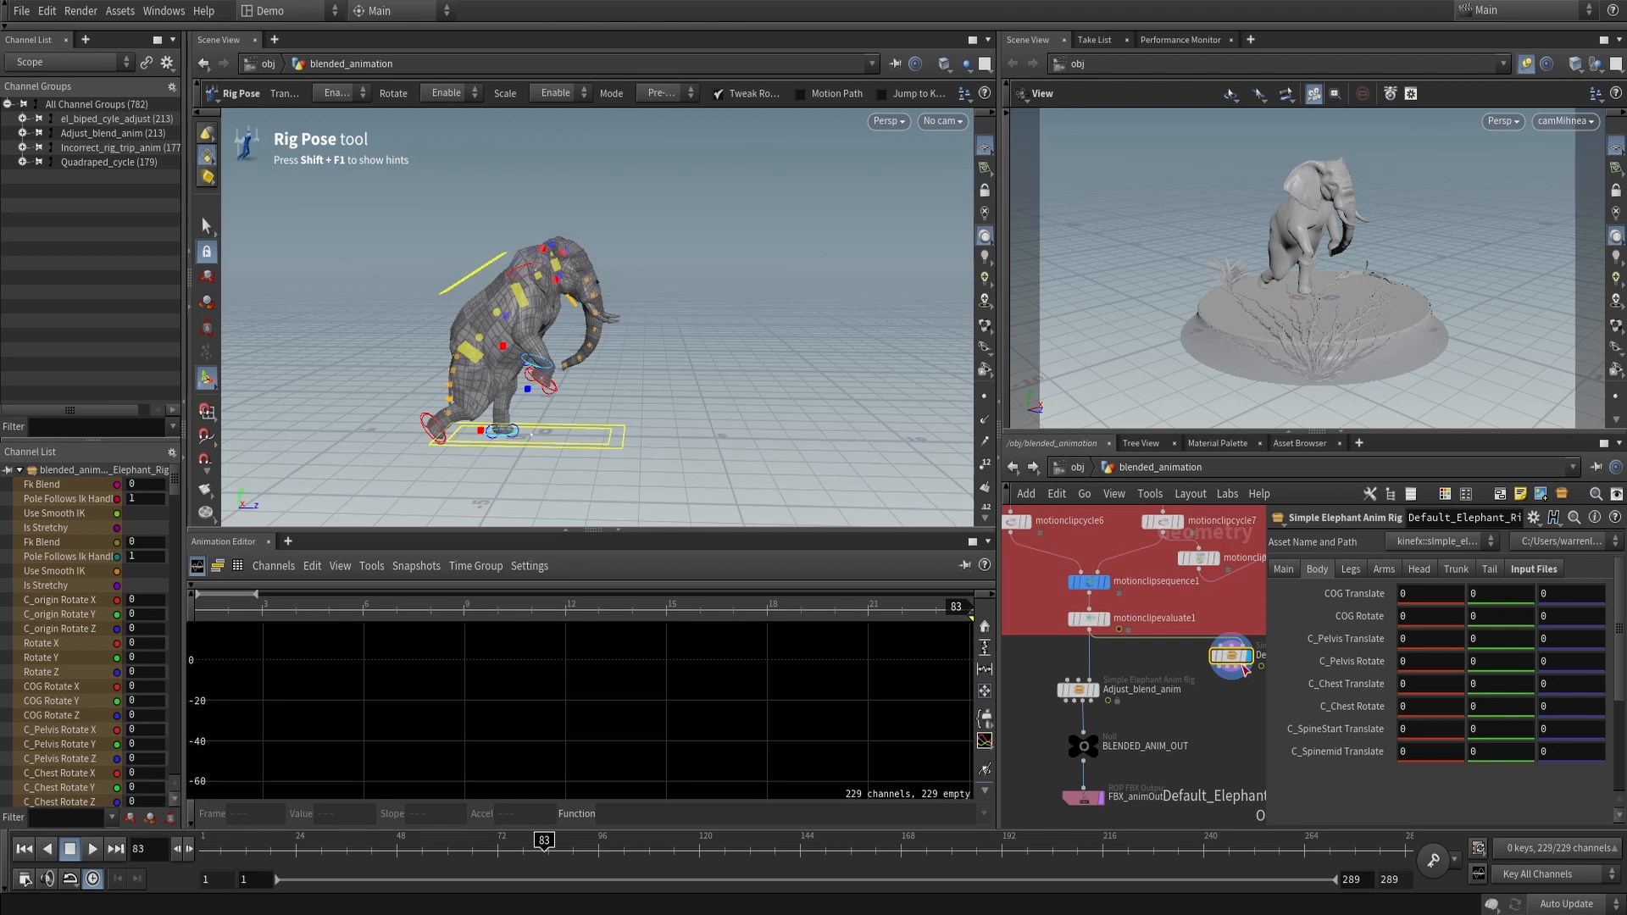
{"action": "middle_click_drag", "start_coordinate": [1192, 726], "coordinate": [1147, 746]}
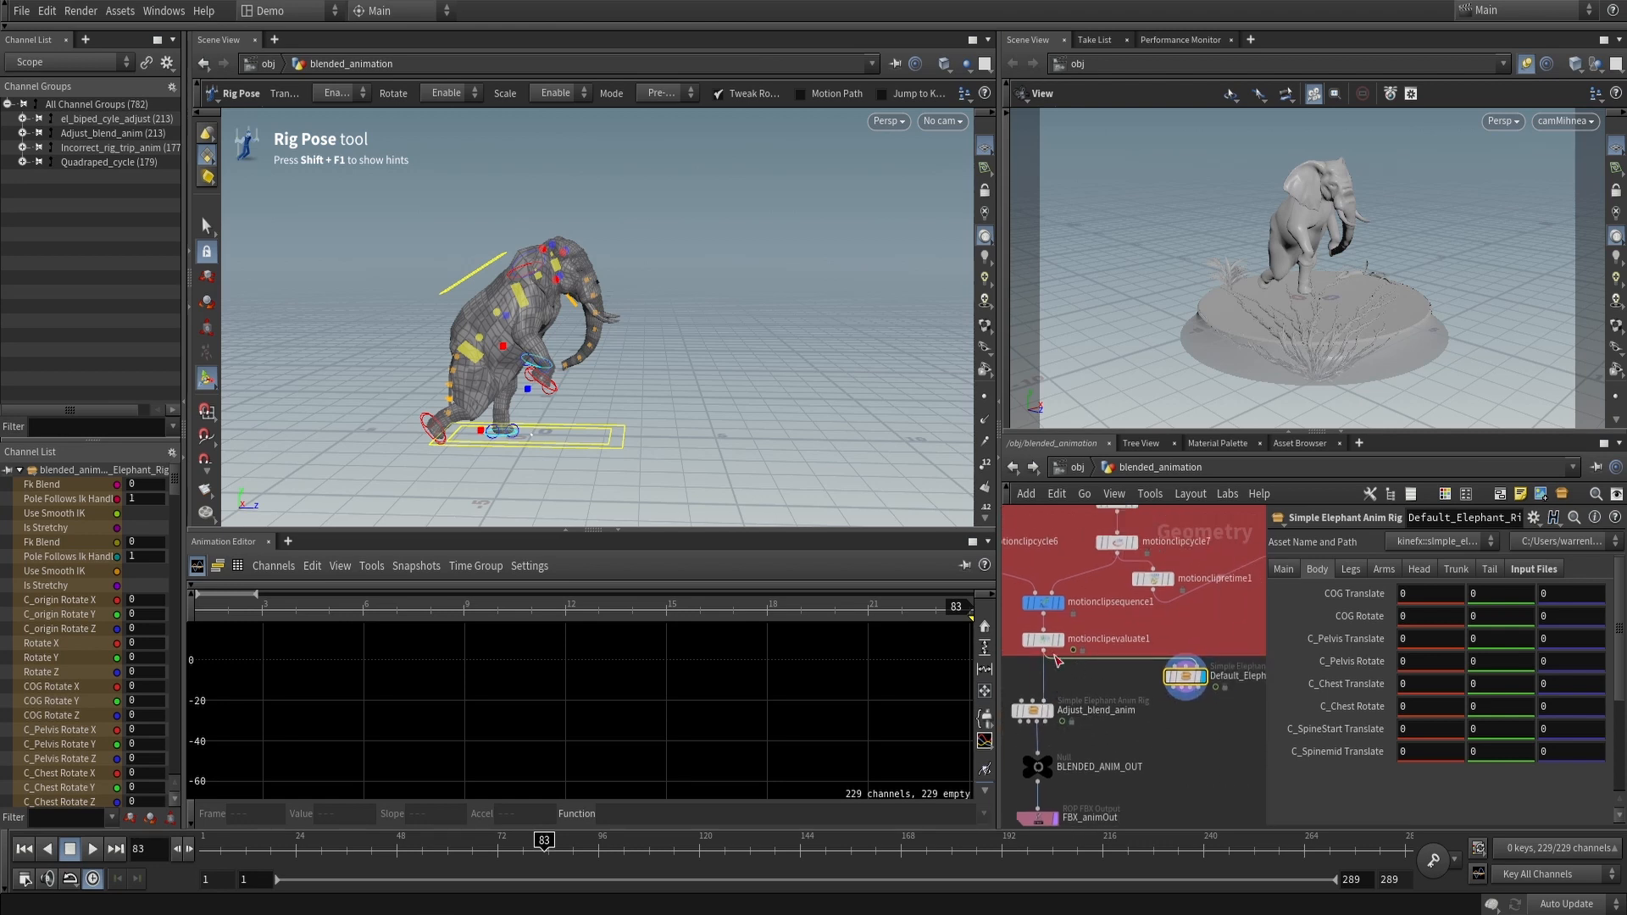
{"action": "left_click", "coordinate": [1051, 713]}
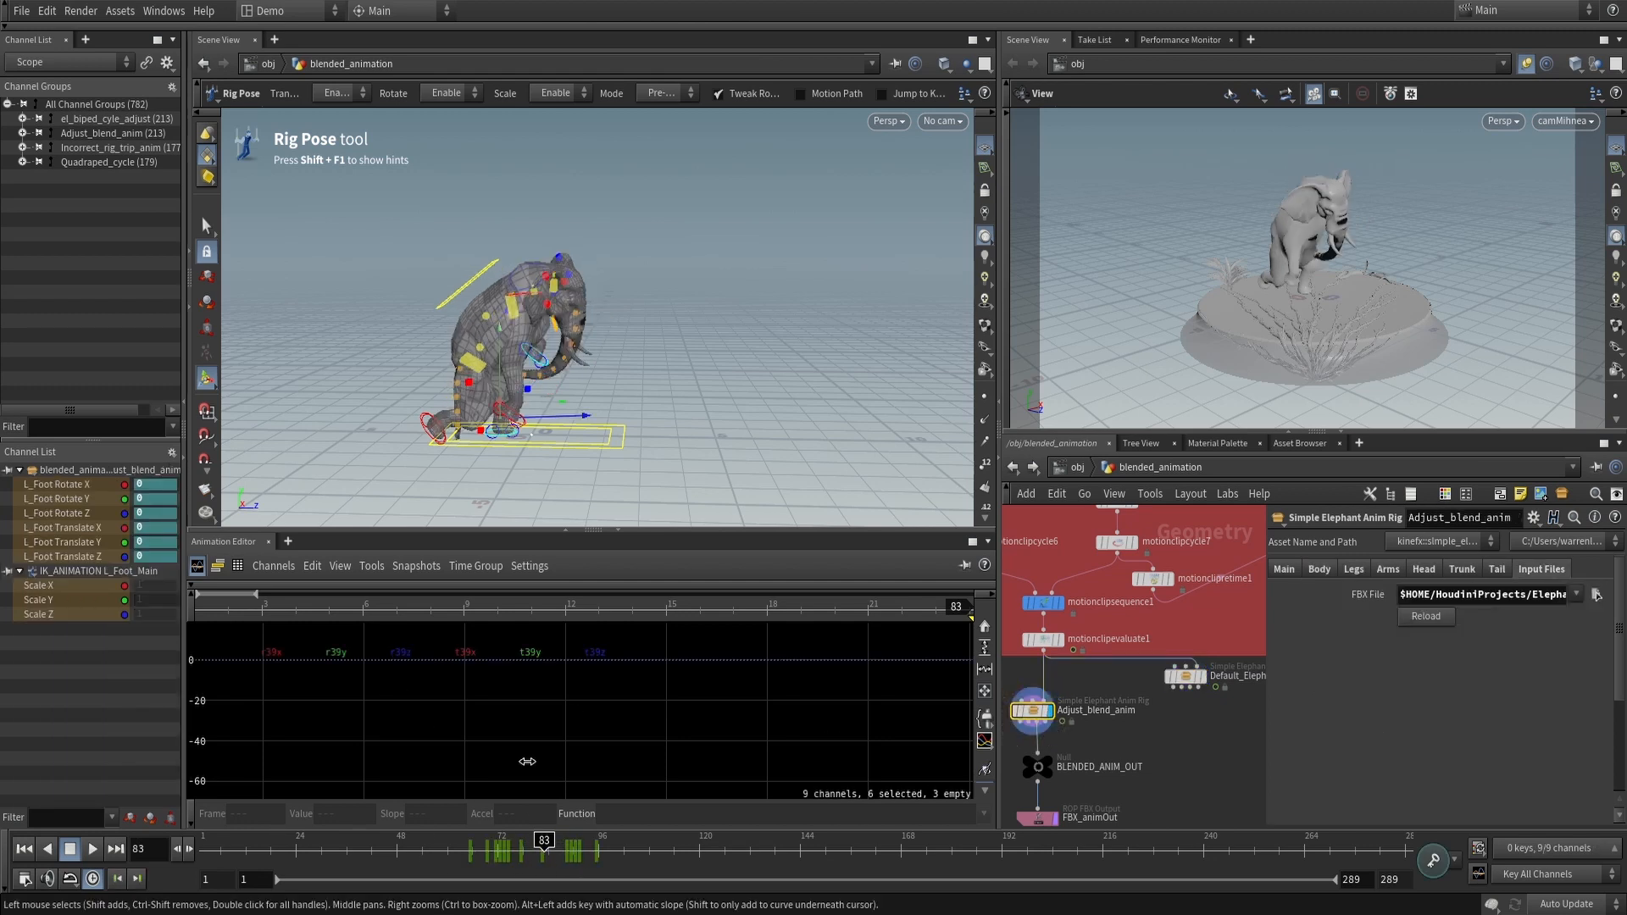
{"action": "key", "text": "h"}
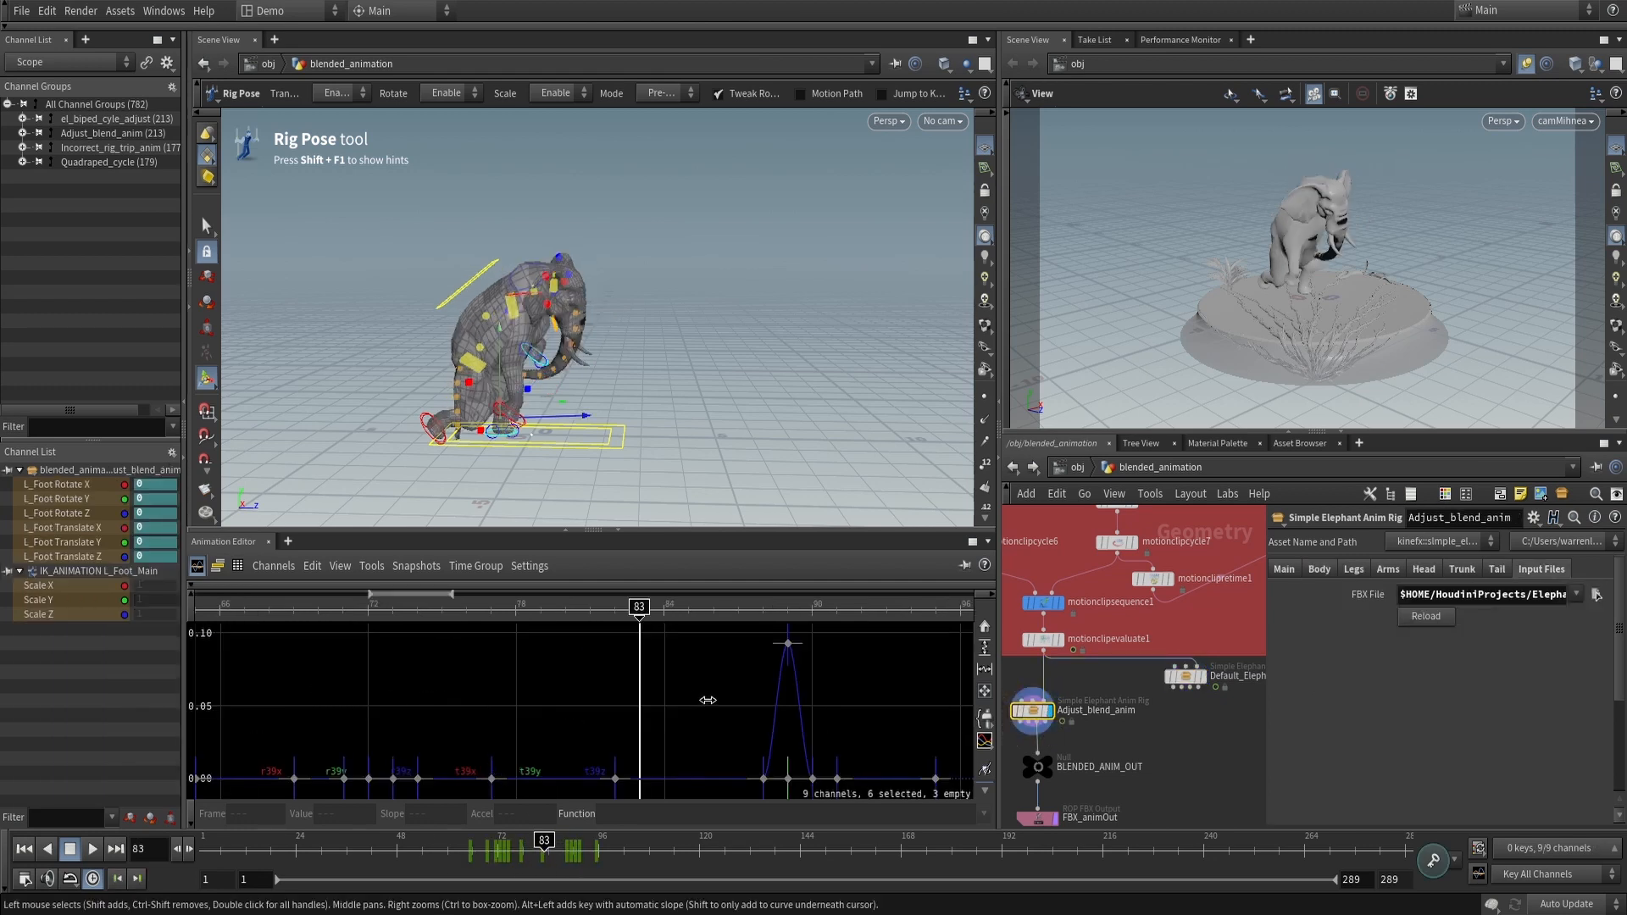
{"action": "mouse_move", "coordinate": [544, 848]}
{"action": "left_mouse_down"}
{"action": "mouse_move", "coordinate": [518, 849]}
{"action": "mouse_move", "coordinate": [536, 849]}
{"action": "left_mouse_up"}
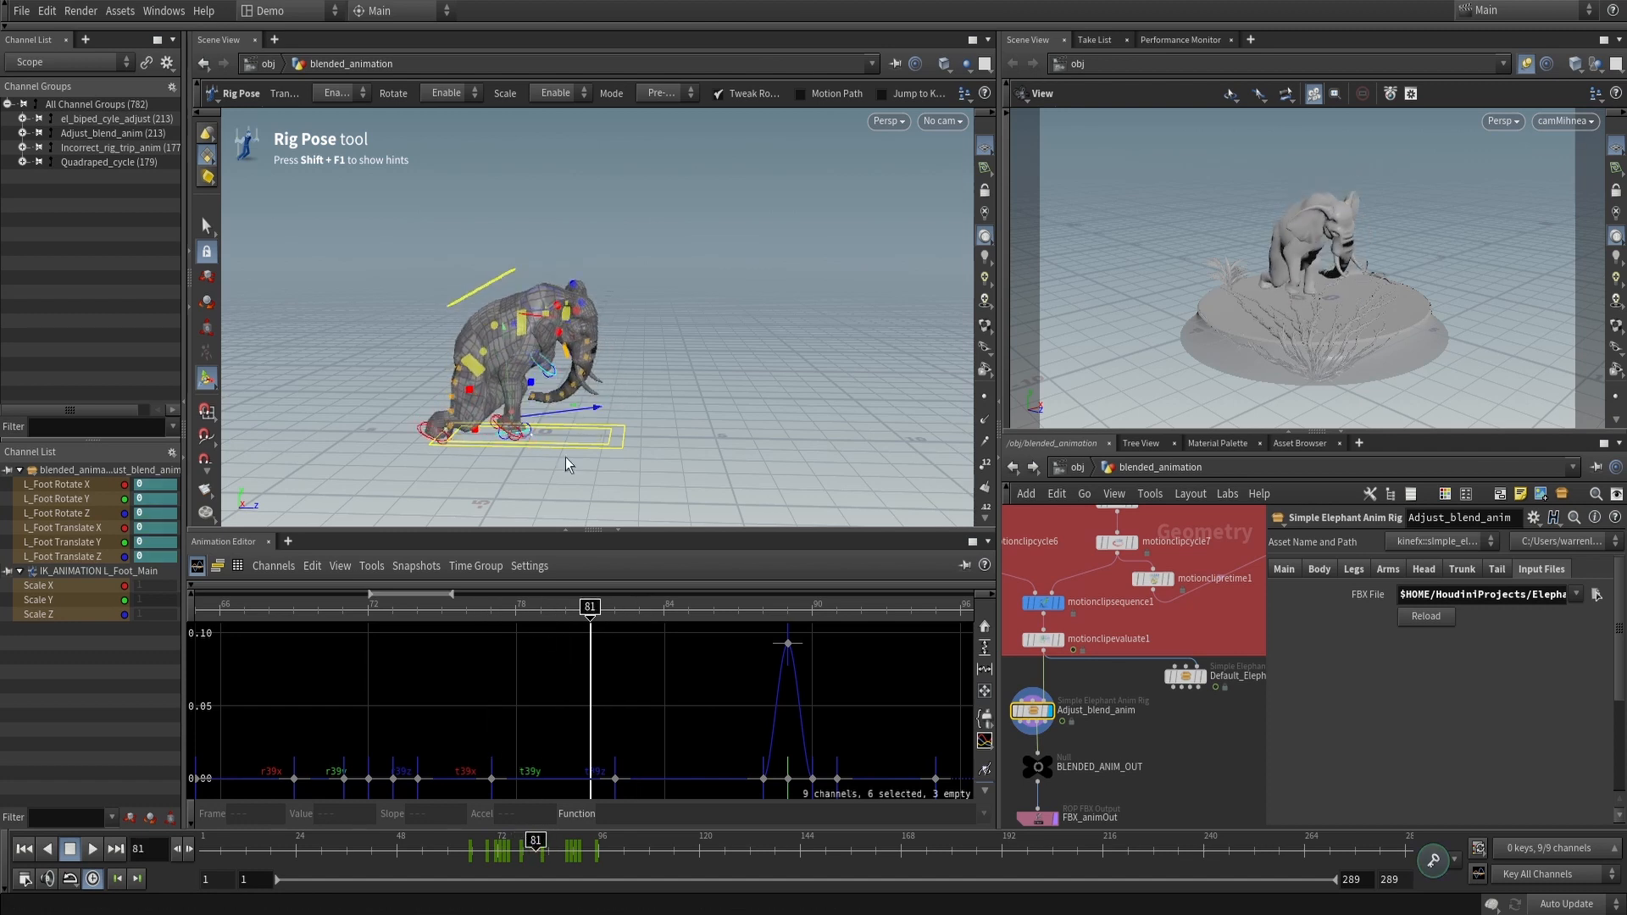
{"action": "left_click", "coordinate": [497, 284]}
{"action": "key", "text": "h"}
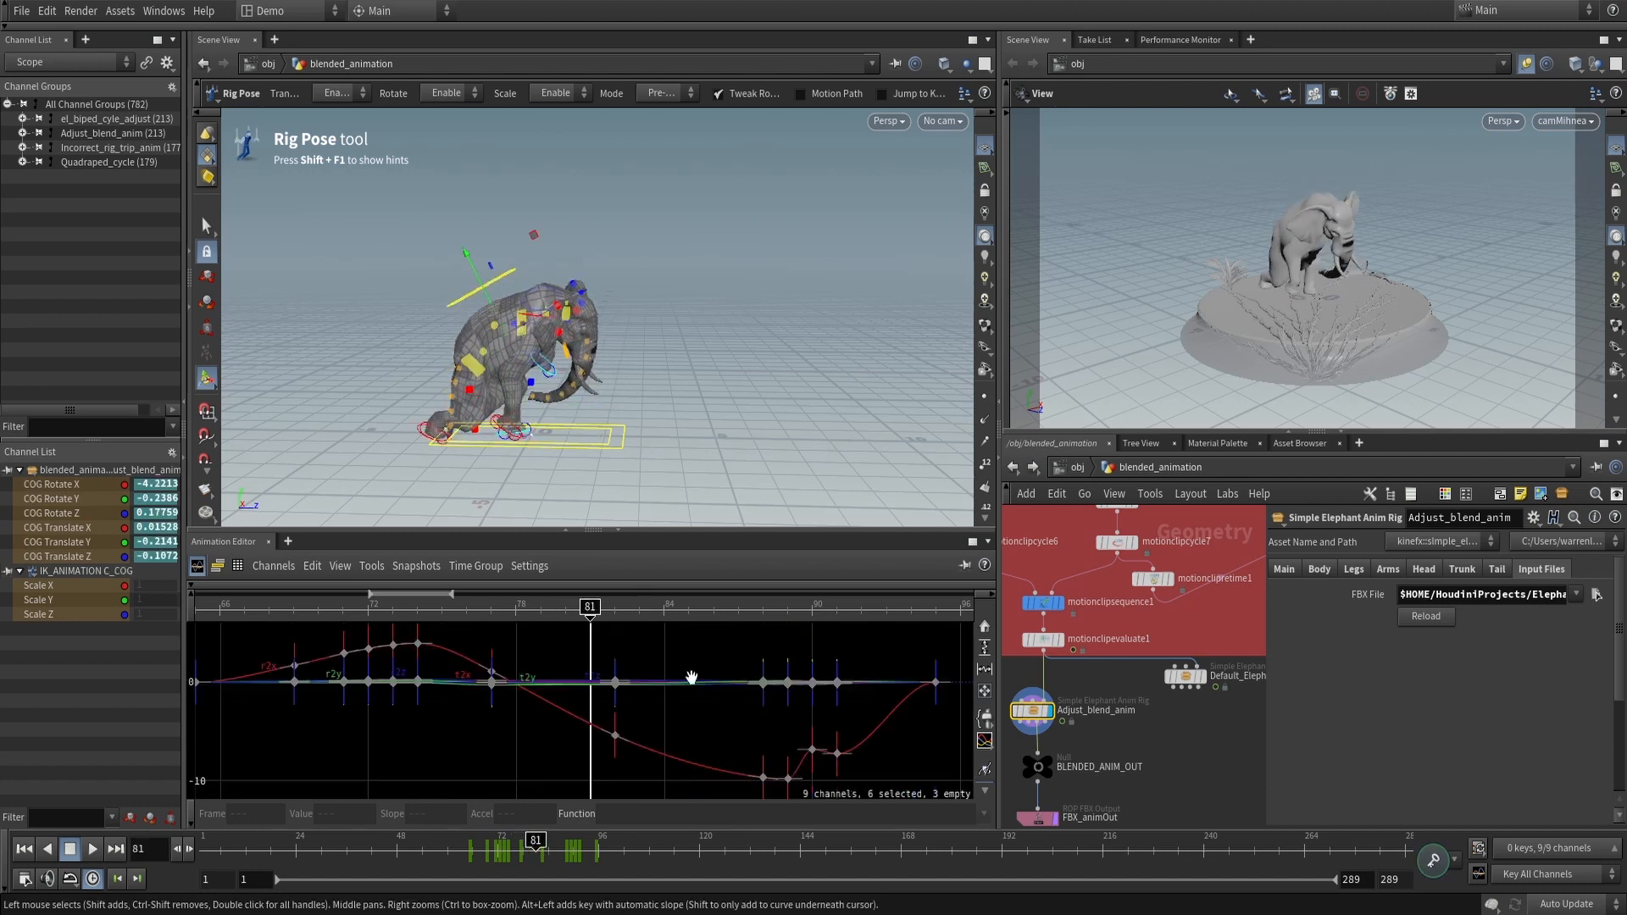
Show Default_Elephant_Rig as a template ghost and scrub through the transition to compare it with the adjusted pose
{"action": "mouse_move", "coordinate": [525, 849]}
{"action": "left_mouse_down"}
{"action": "mouse_move", "coordinate": [435, 857]}
{"action": "mouse_move", "coordinate": [529, 877]}
{"action": "mouse_move", "coordinate": [538, 855]}
{"action": "left_mouse_up"}
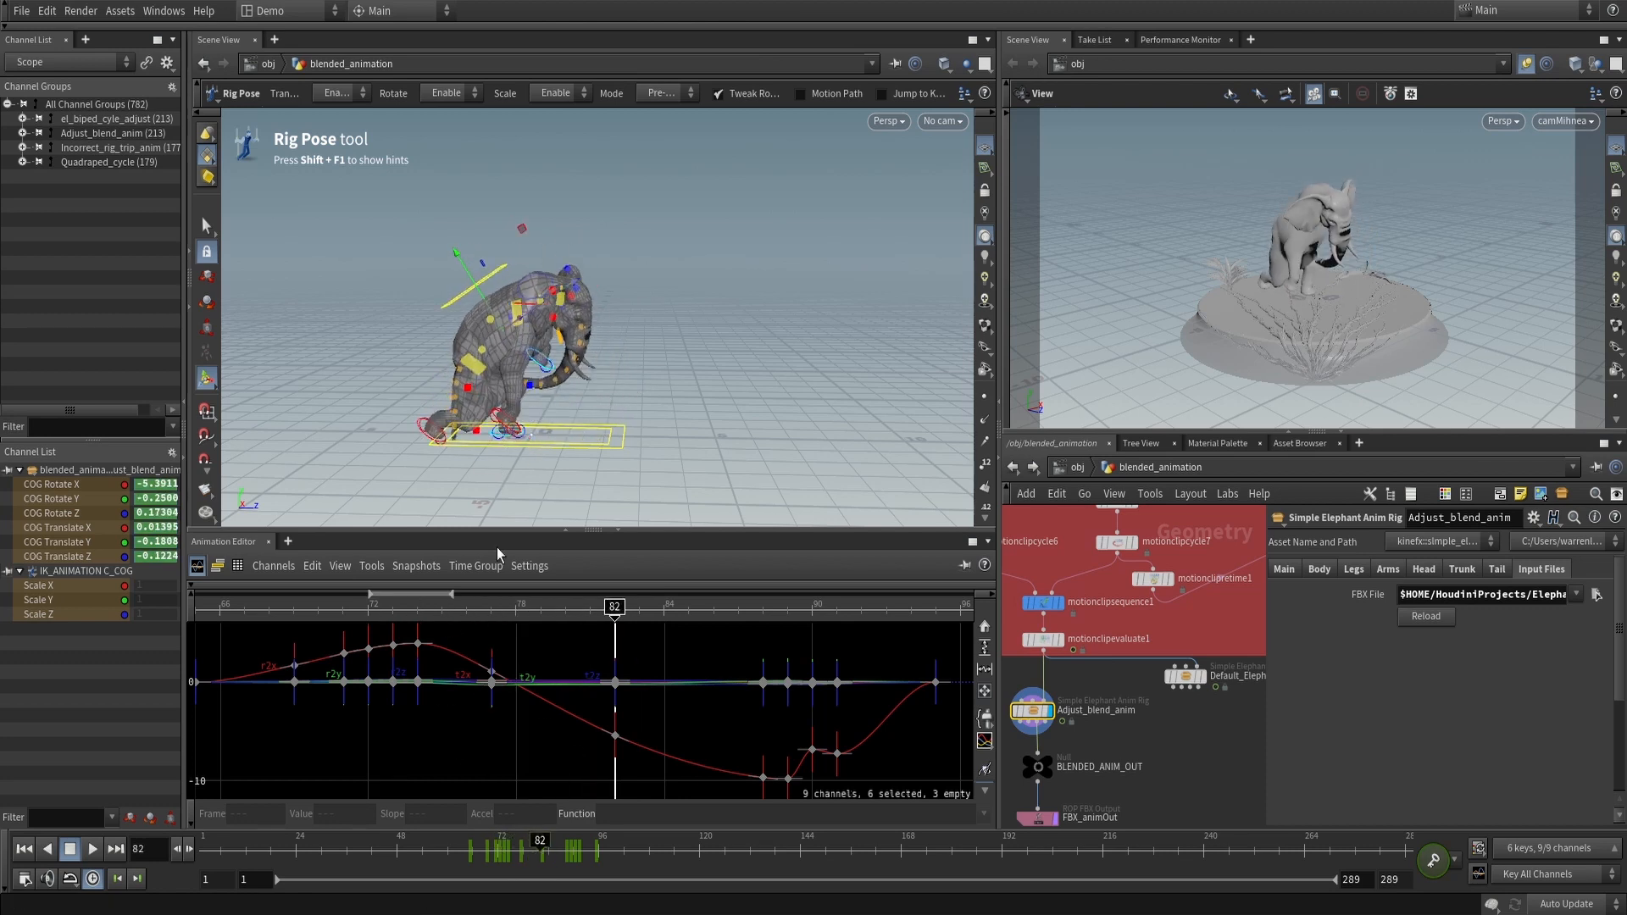
{"action": "left_click", "coordinate": [503, 847]}
{"action": "left_click_drag", "start_coordinate": [511, 848], "coordinate": [581, 849]}
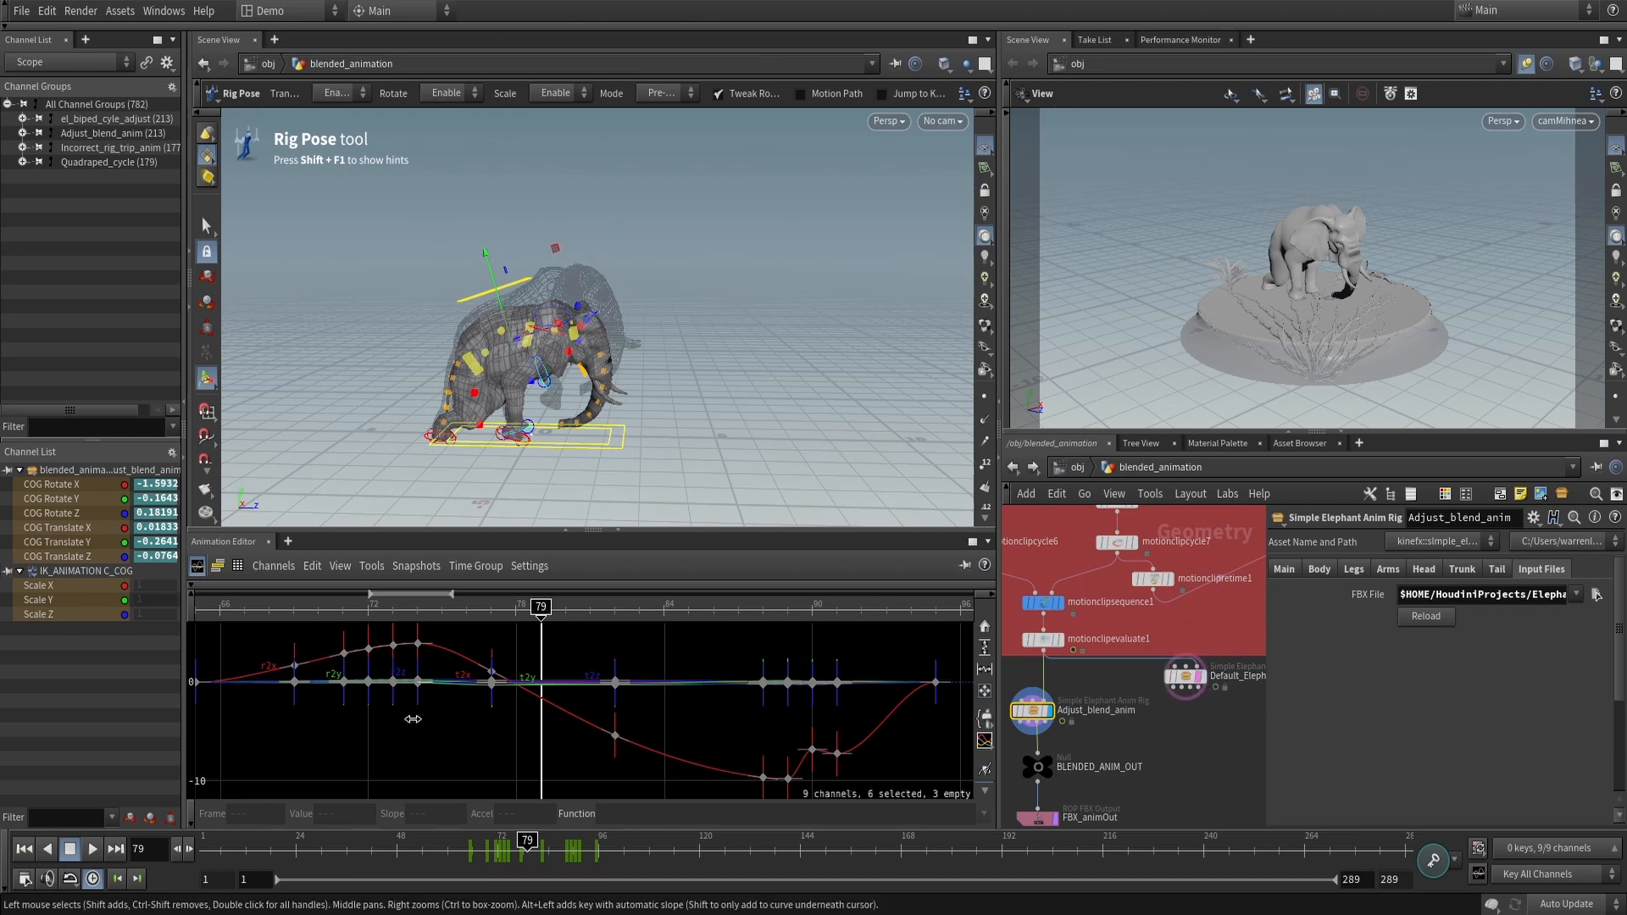
{"action": "left_click_drag", "start_coordinate": [481, 867], "coordinate": [532, 860]}
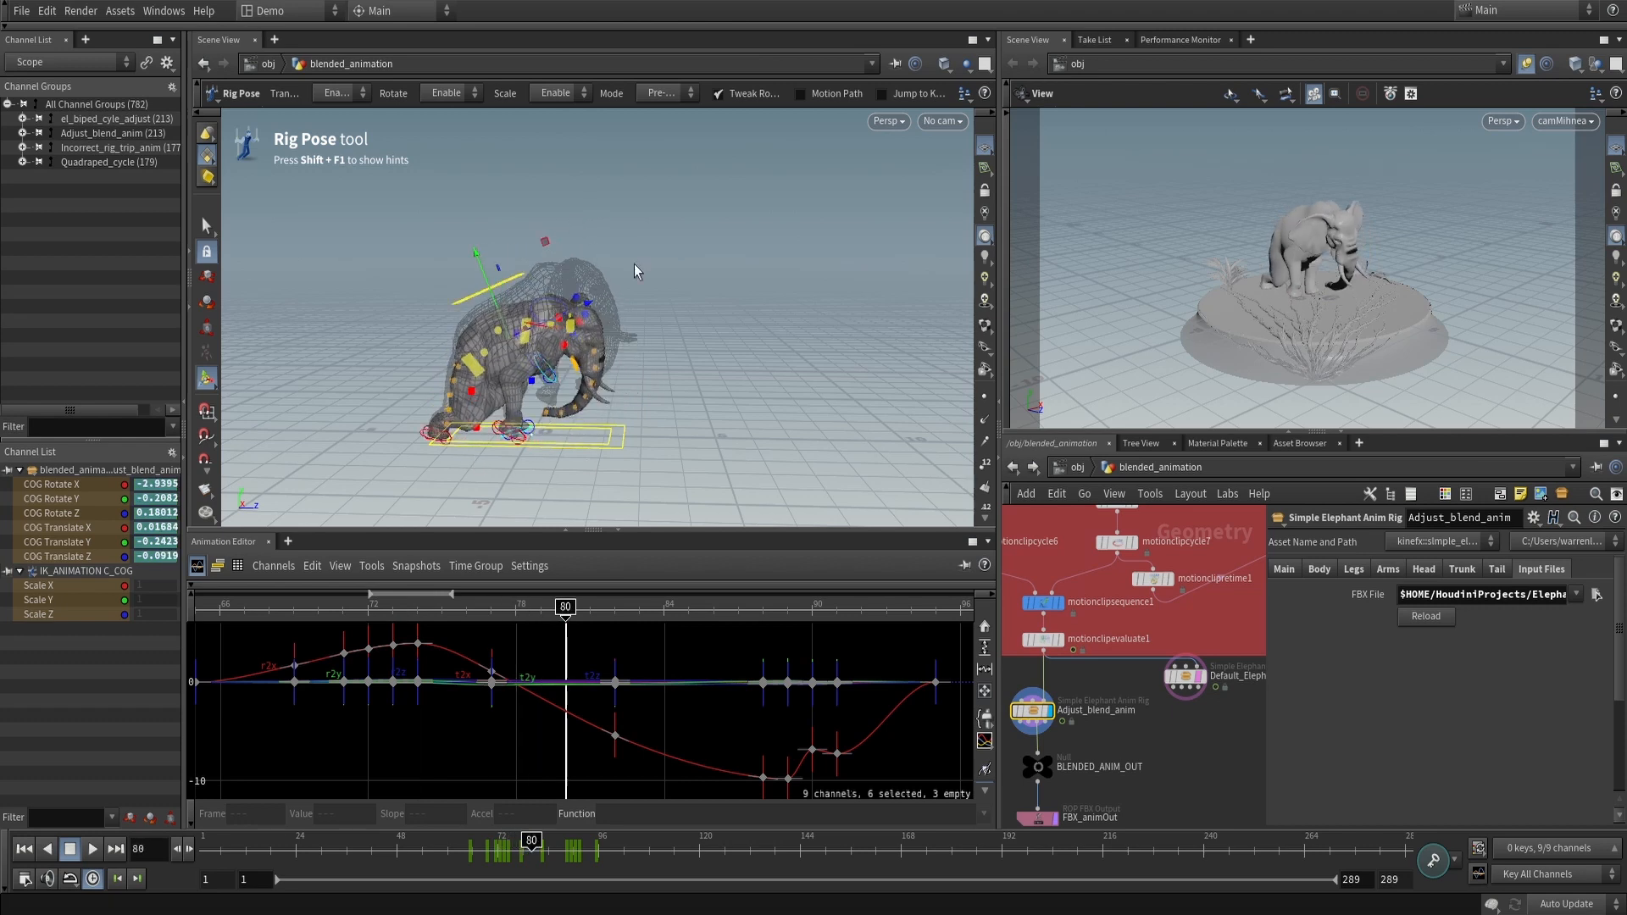
{"action": "left_click_drag", "start_coordinate": [457, 852], "coordinate": [548, 848]}
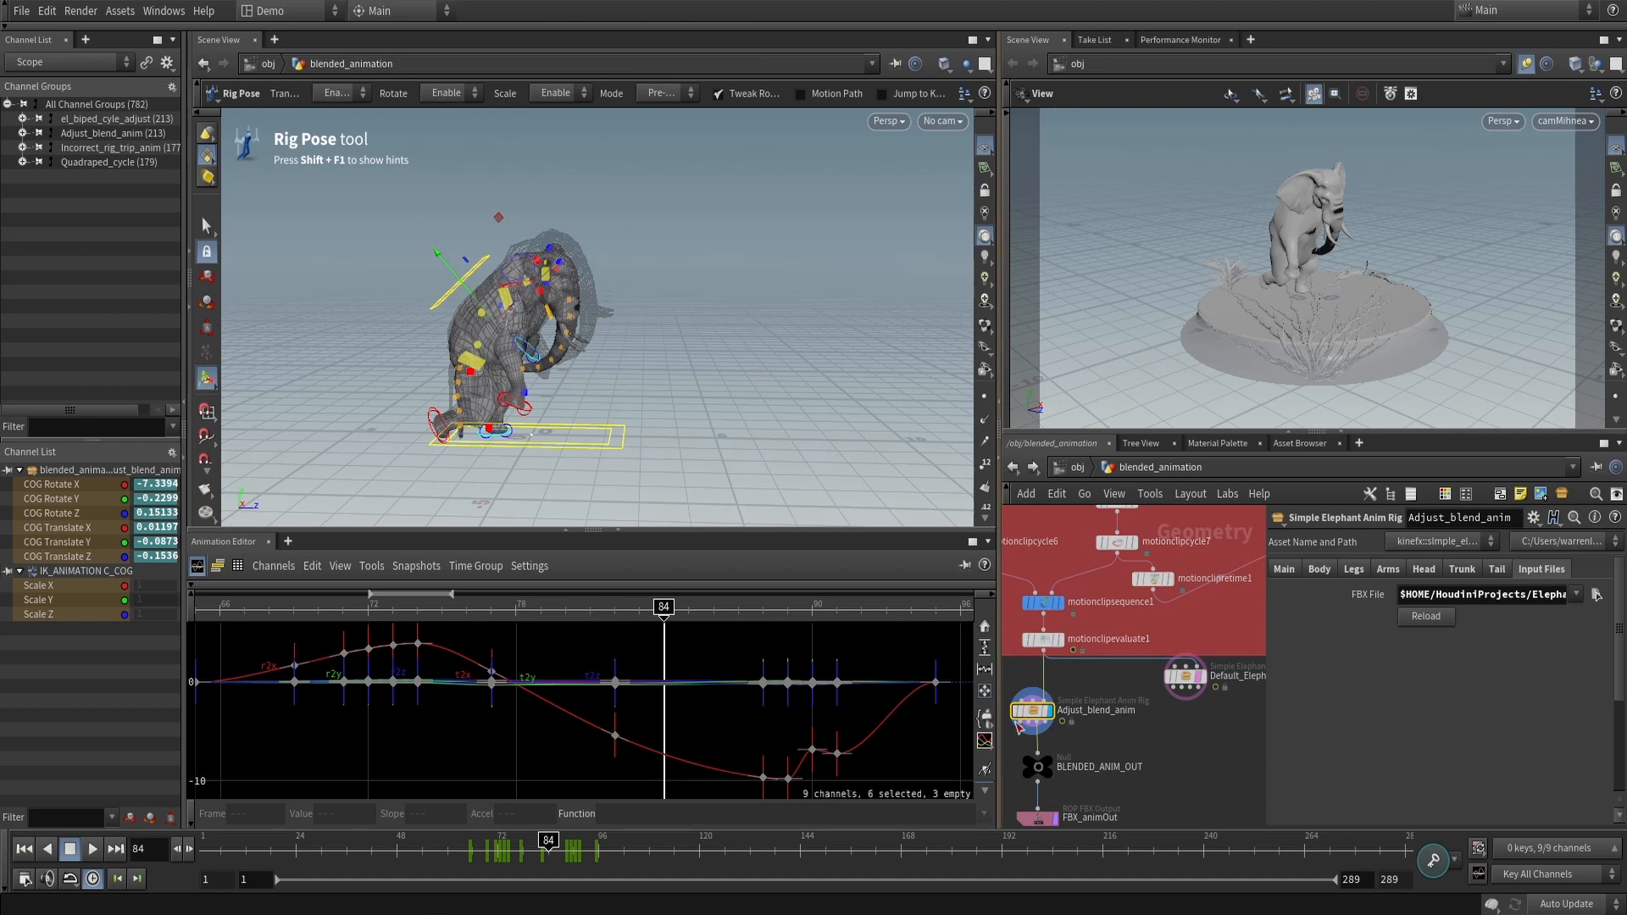
{"action": "middle_click_drag", "start_coordinate": [1148, 749], "coordinate": [1186, 730]}
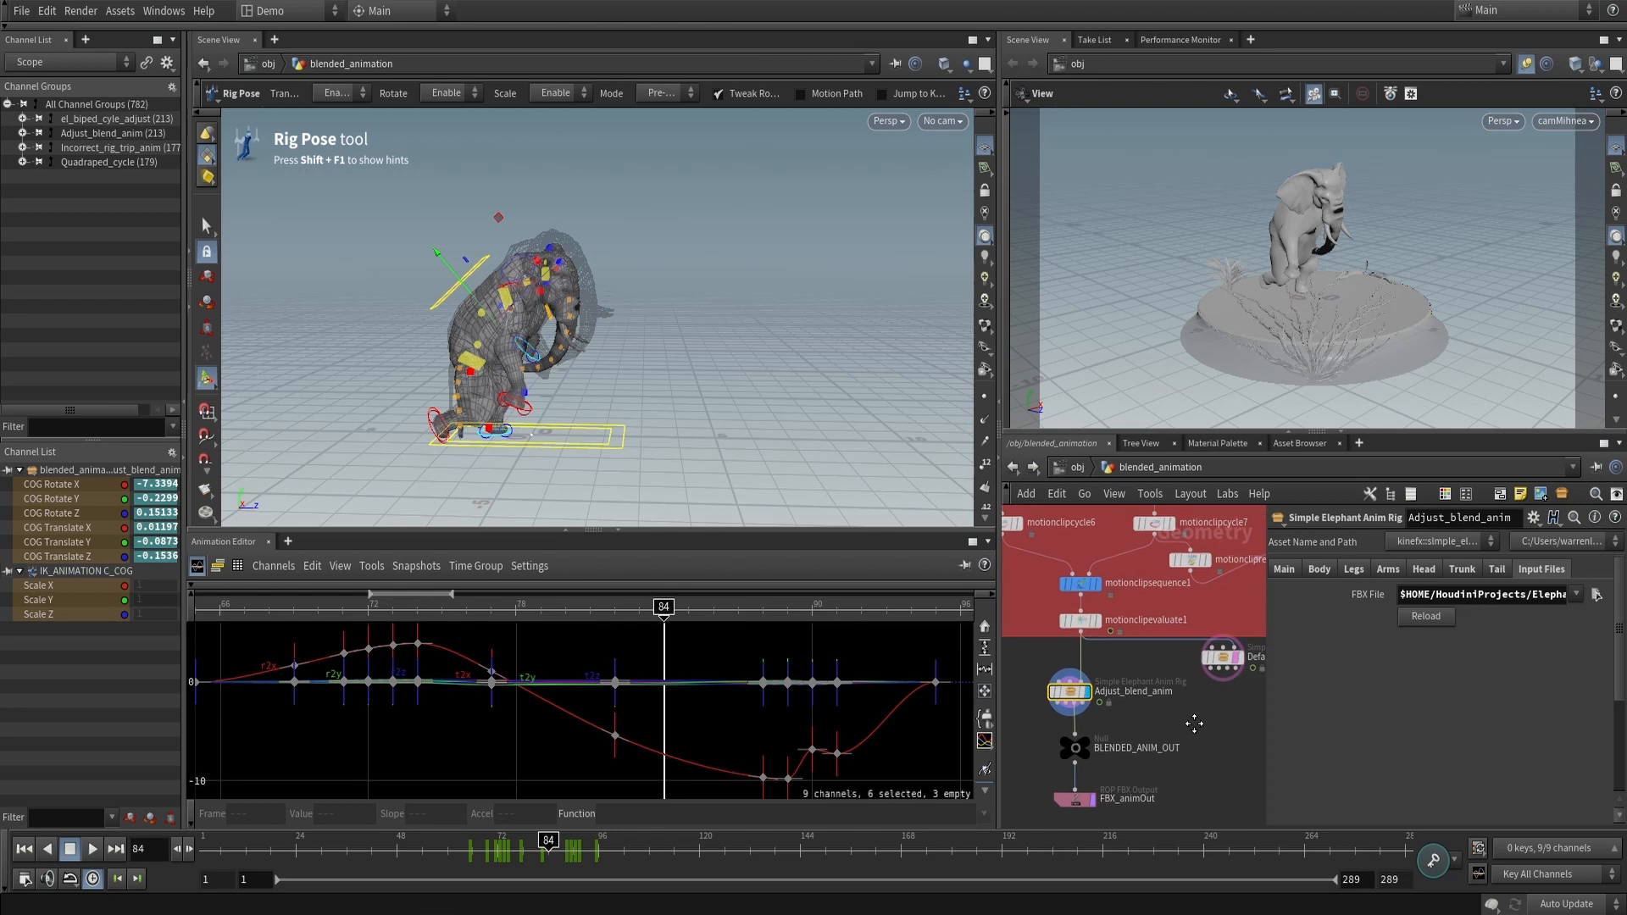
{"action": "left_click_drag", "start_coordinate": [490, 845], "coordinate": [455, 841]}
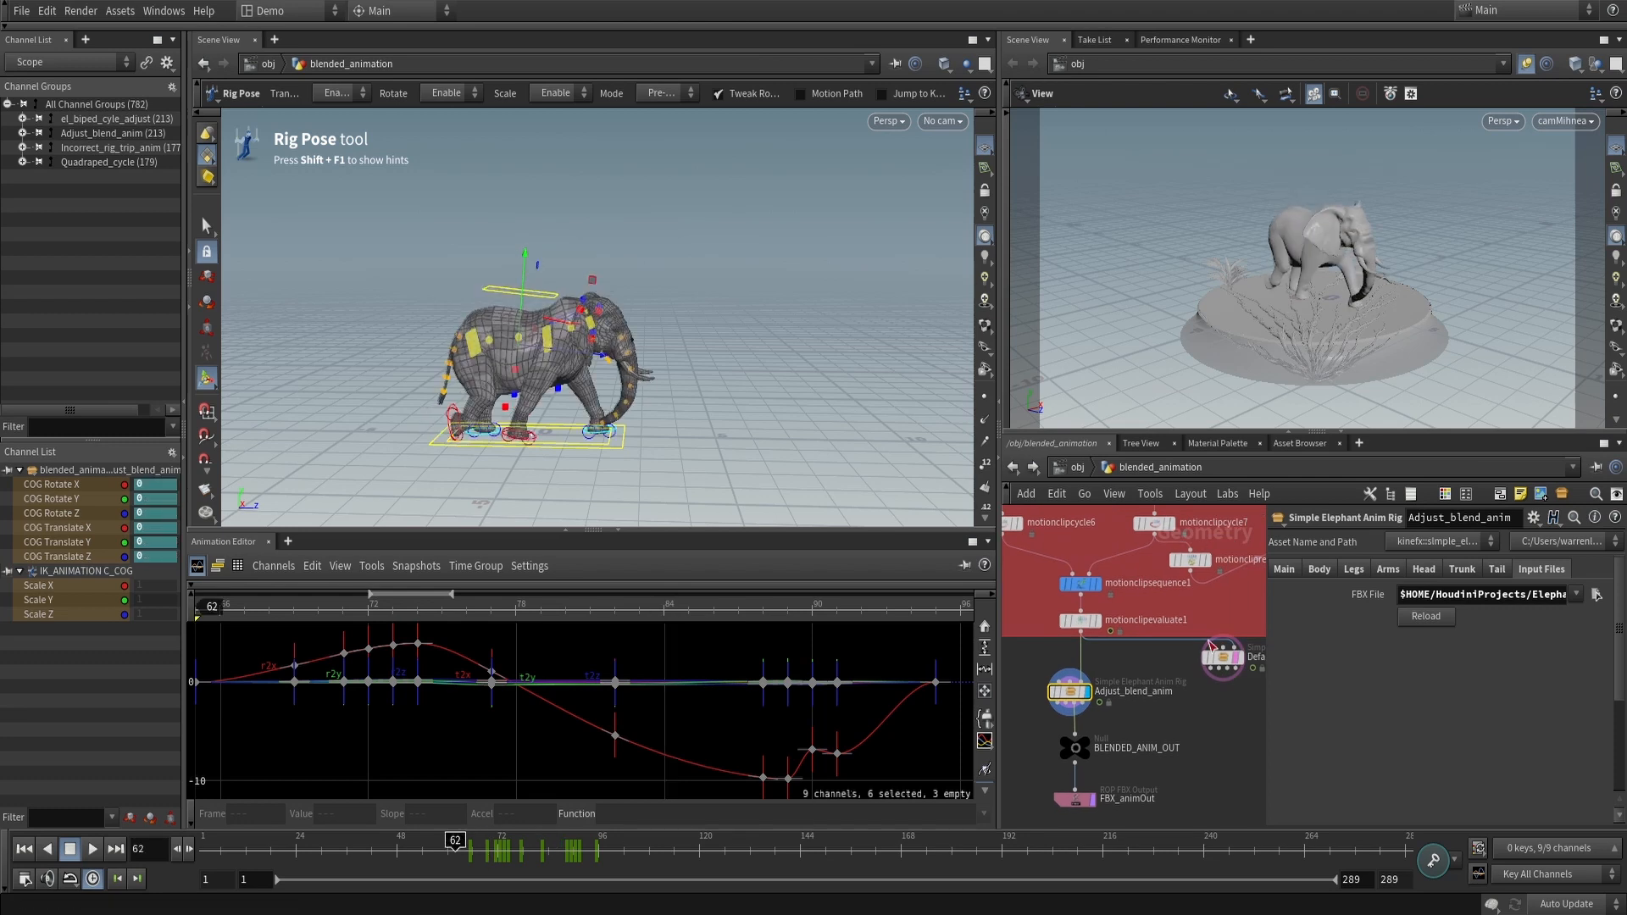
Hide Default_Elephant_Rig's template ghost, then play and scrub the adjusted blend, viewing it from several angles up to frame 89
{"action": "middle_click_drag", "start_coordinate": [1162, 719], "coordinate": [1151, 709]}
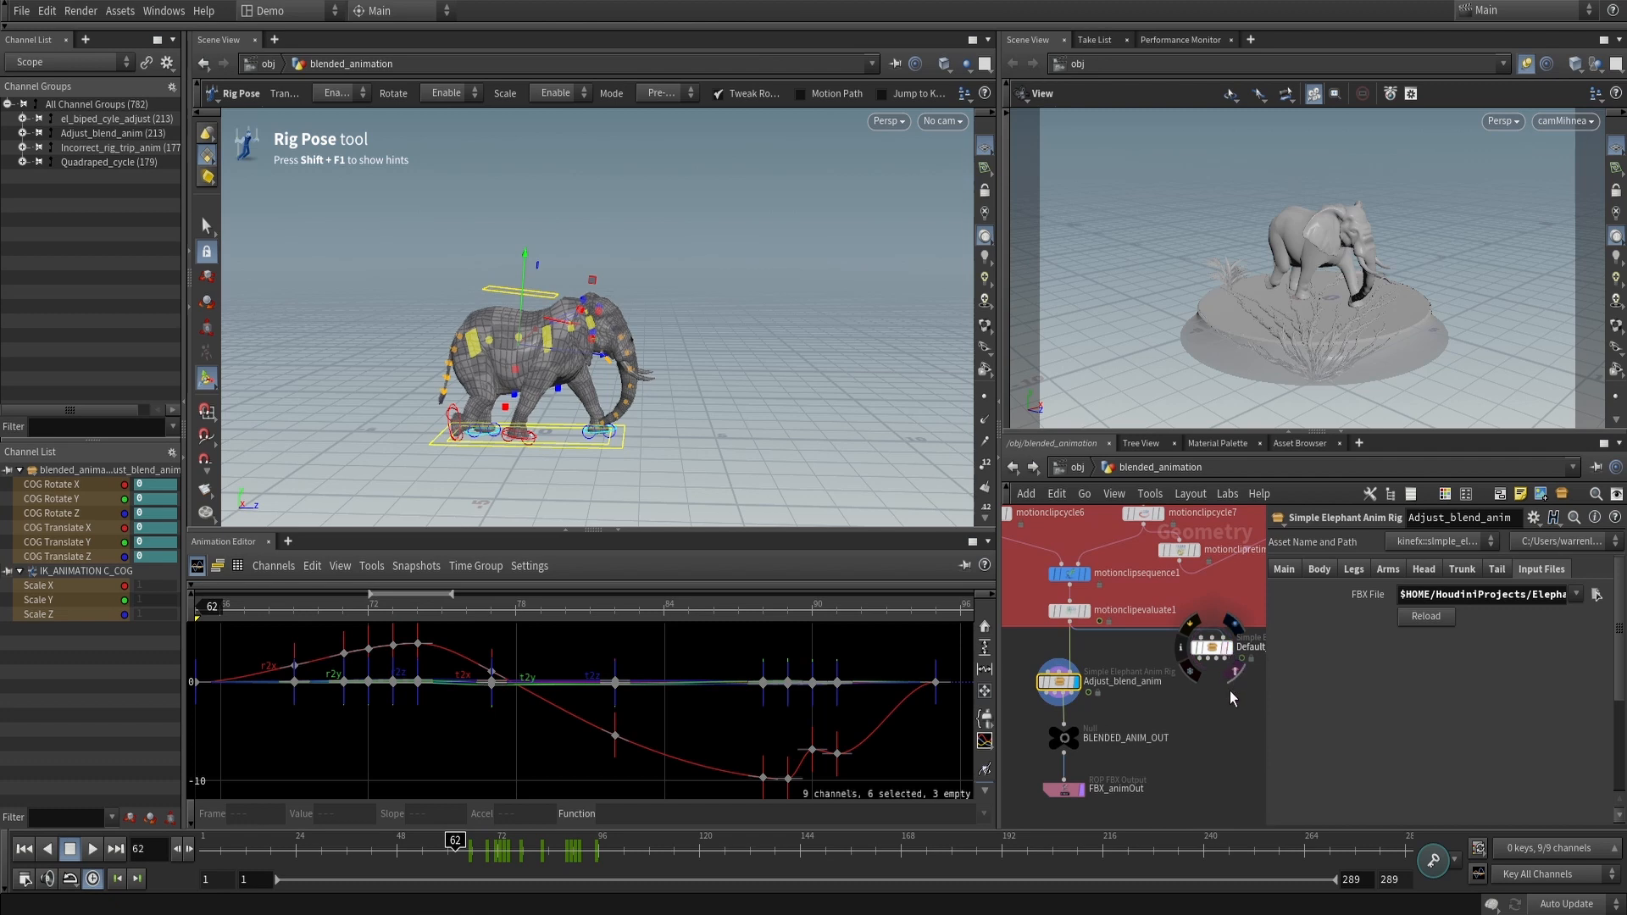
{"action": "key", "text": "ctrl+Left"}
{"action": "key", "text": "Up"}
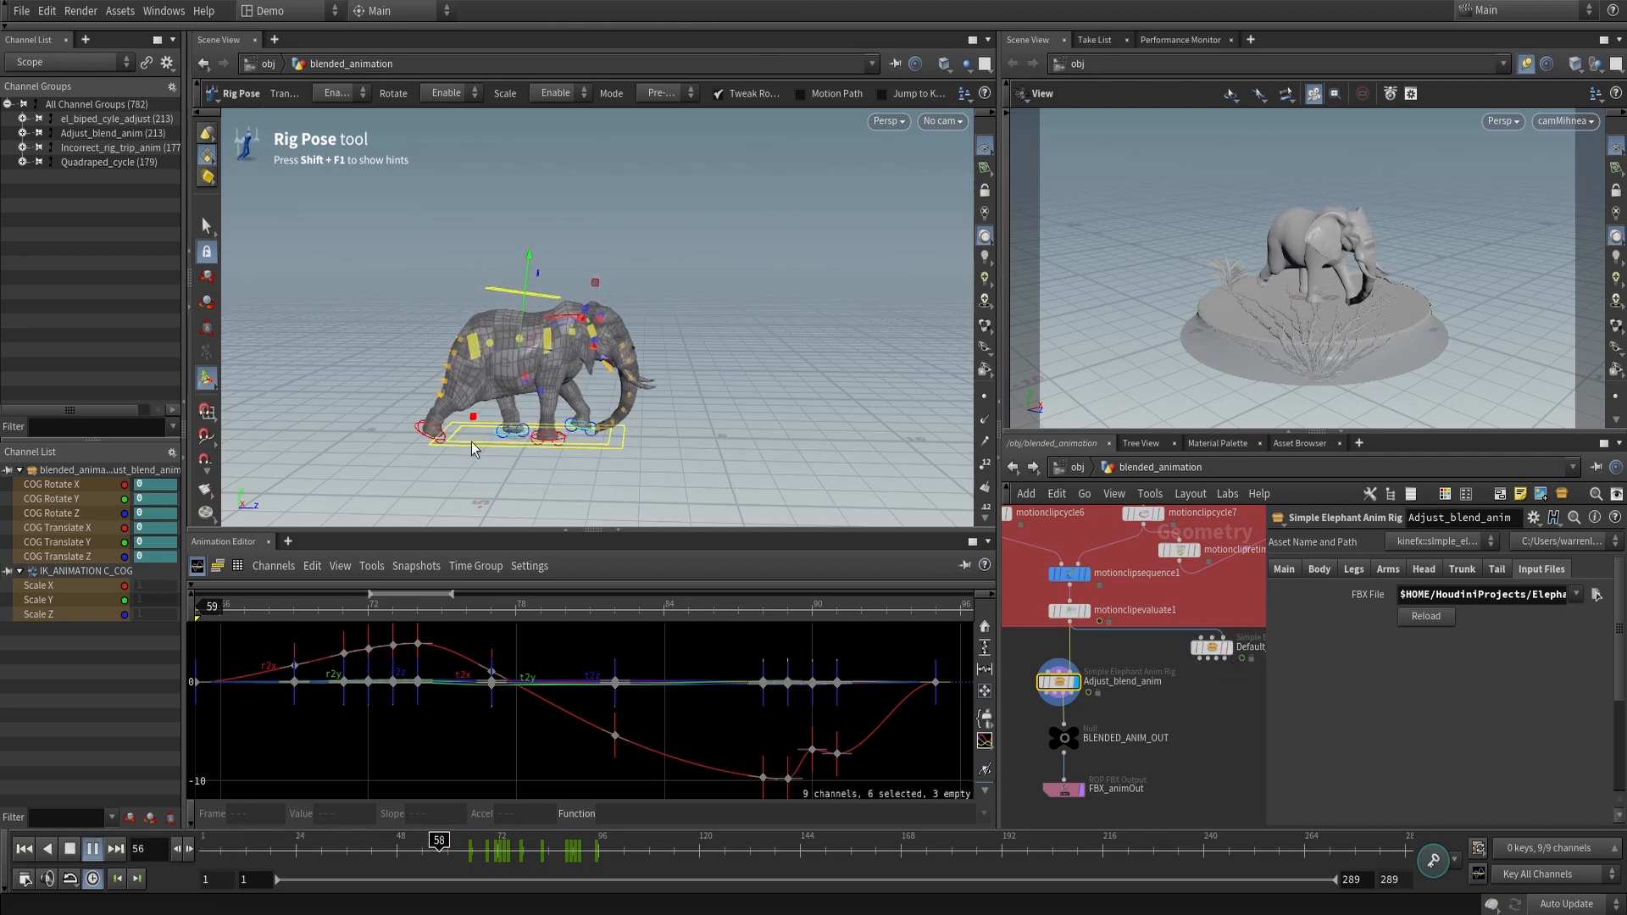
{"action": "mouse_move", "coordinate": [491, 848]}
{"action": "left_mouse_down"}
{"action": "mouse_move", "coordinate": [638, 847]}
{"action": "mouse_move", "coordinate": [618, 827]}
{"action": "mouse_move", "coordinate": [501, 847]}
{"action": "left_mouse_up"}
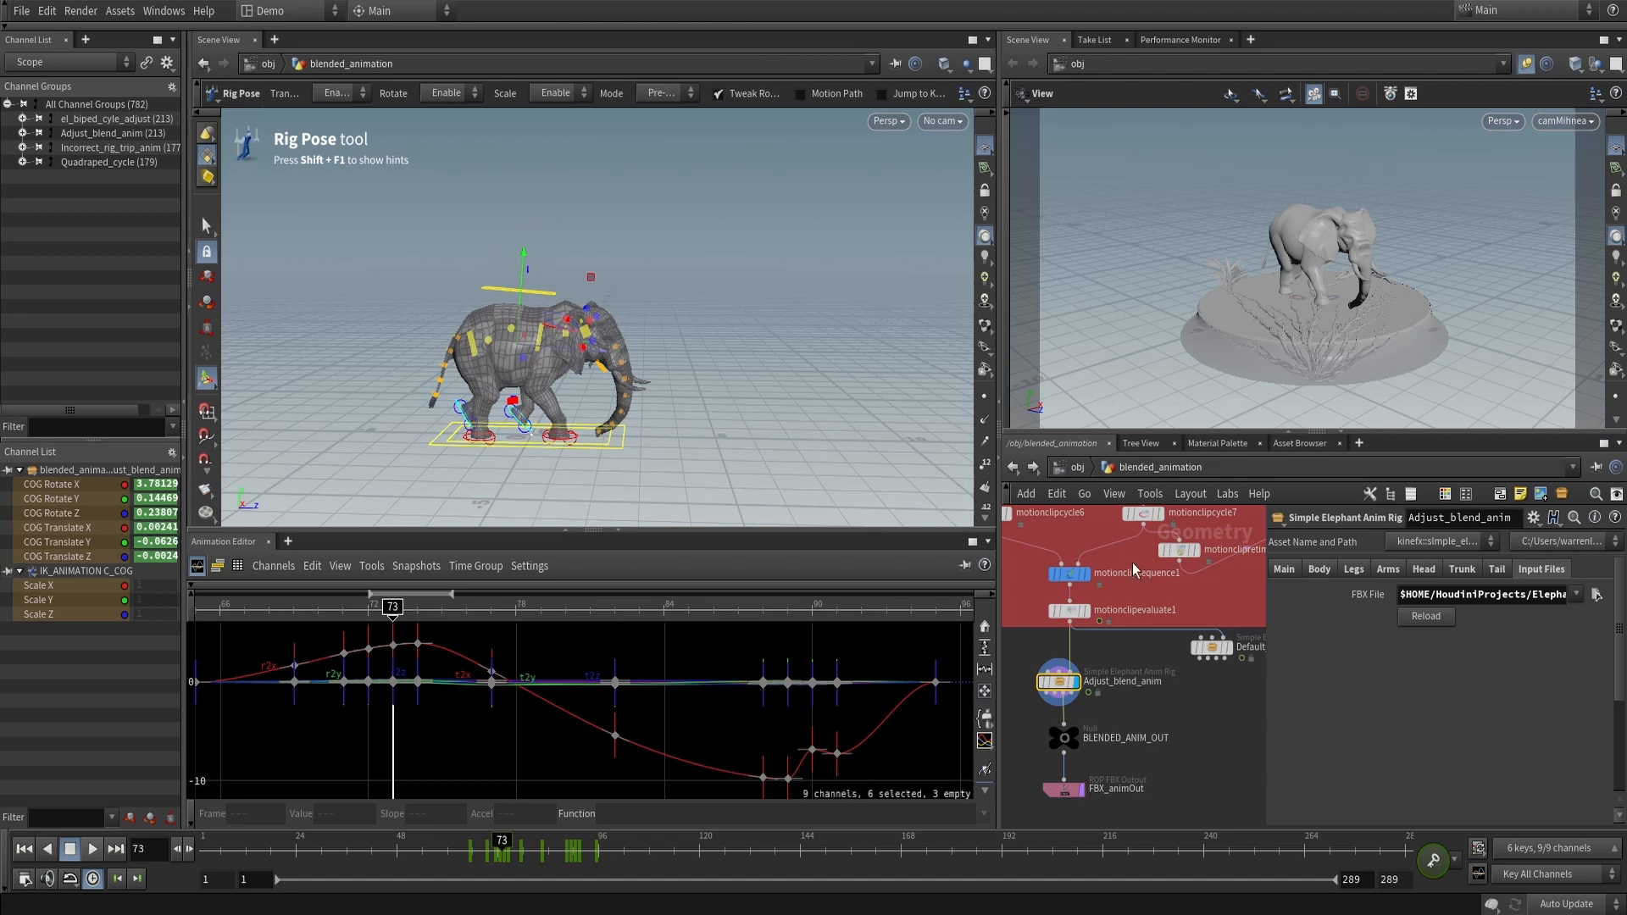
{"action": "left_click_drag", "start_coordinate": [539, 847], "coordinate": [644, 852]}
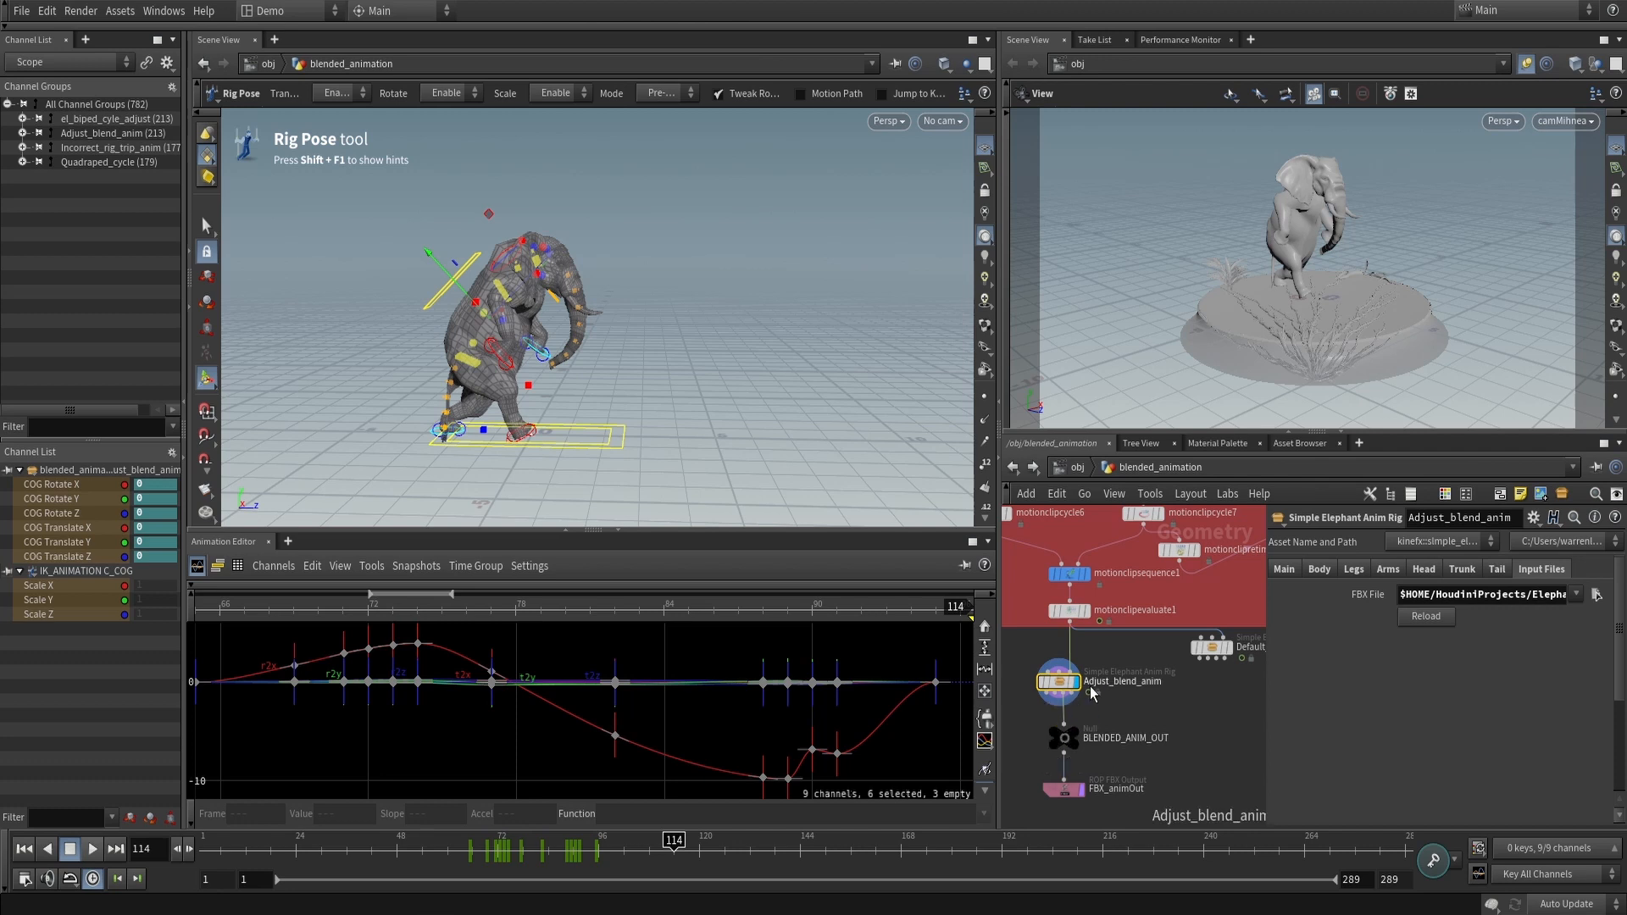
{"action": "left_click_drag", "start_coordinate": [557, 864], "coordinate": [460, 838]}
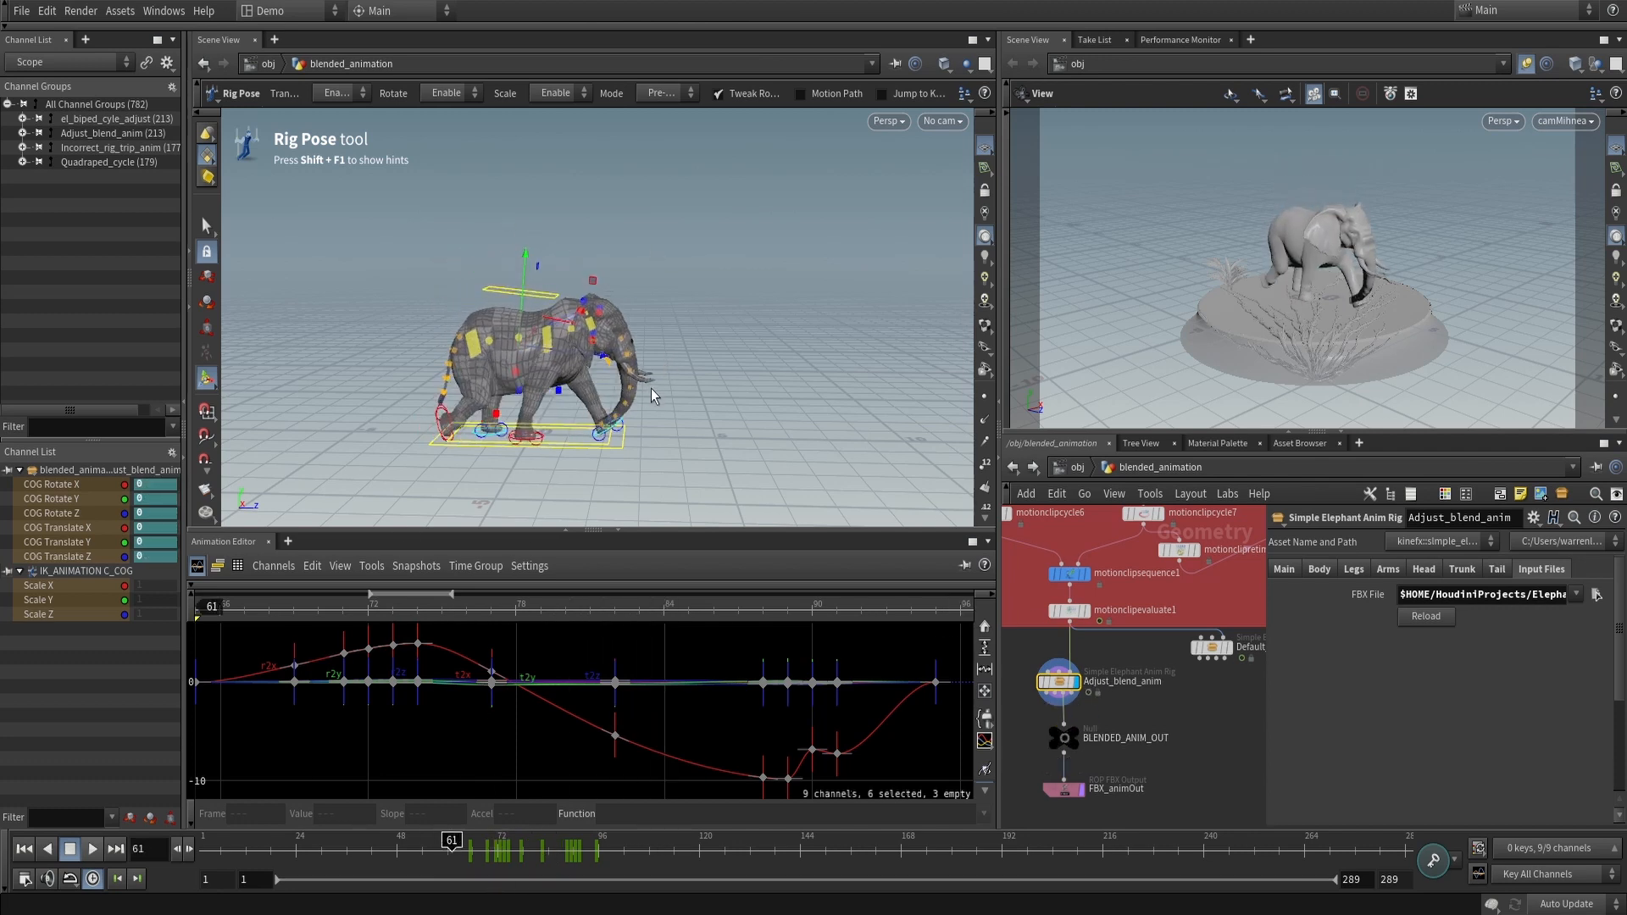
{"action": "scroll", "coordinate": [653, 396], "scroll_direction": "up", "scroll_amount": 5}
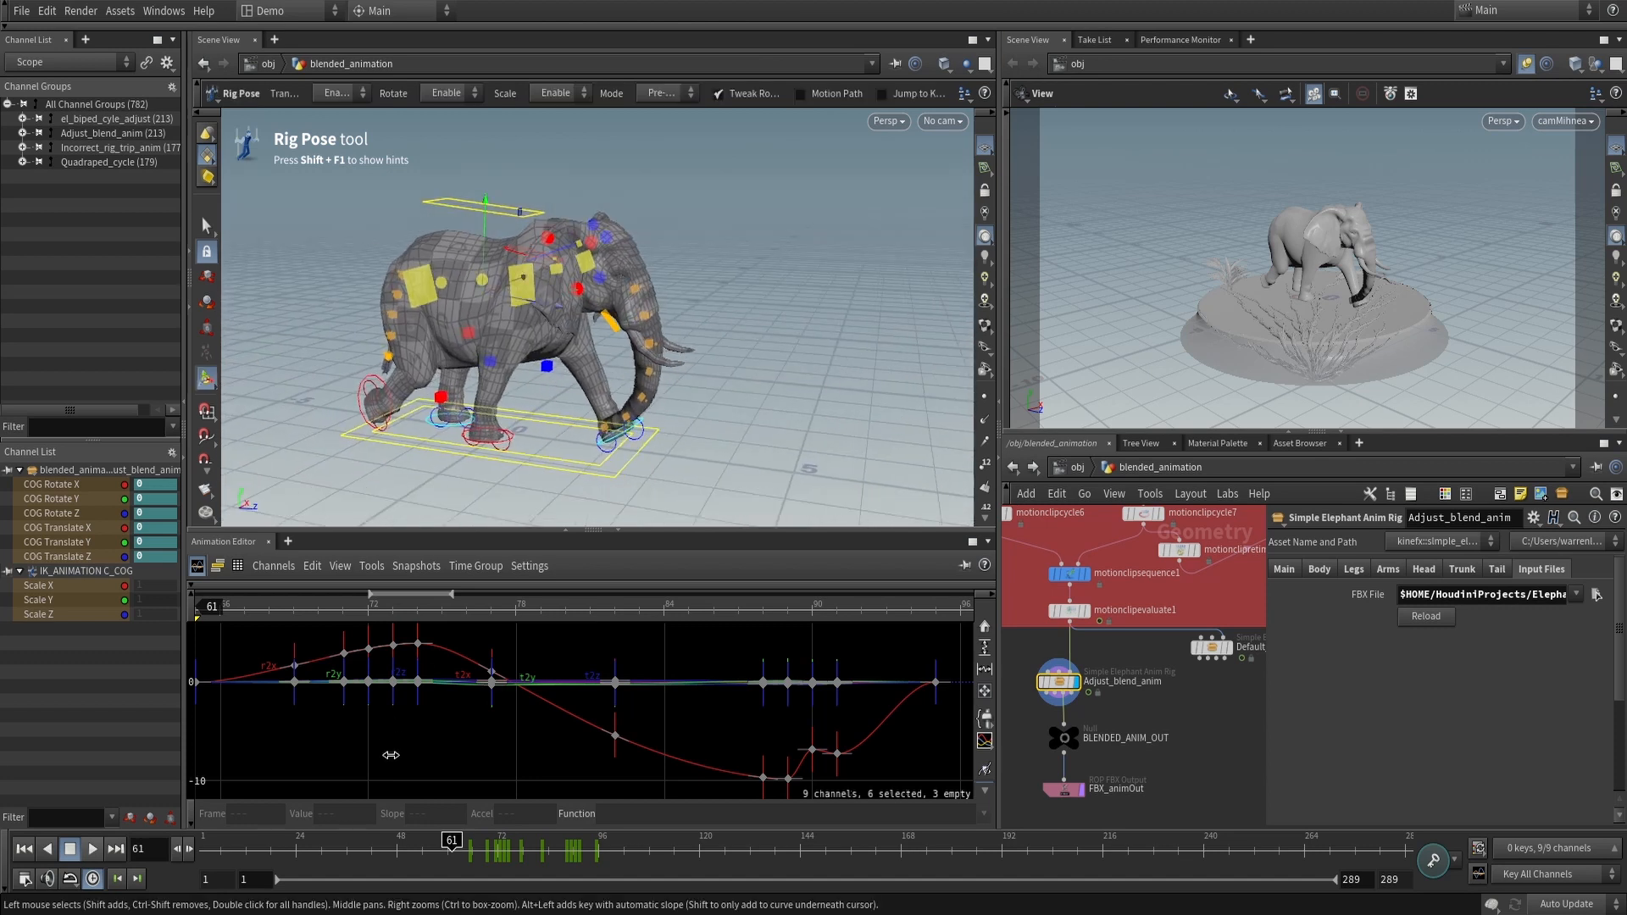
{"action": "left_click_drag", "start_coordinate": [452, 843], "coordinate": [569, 845]}
{"action": "left_click_drag", "start_coordinate": [784, 254], "coordinate": [745, 389], "text": "alt"}
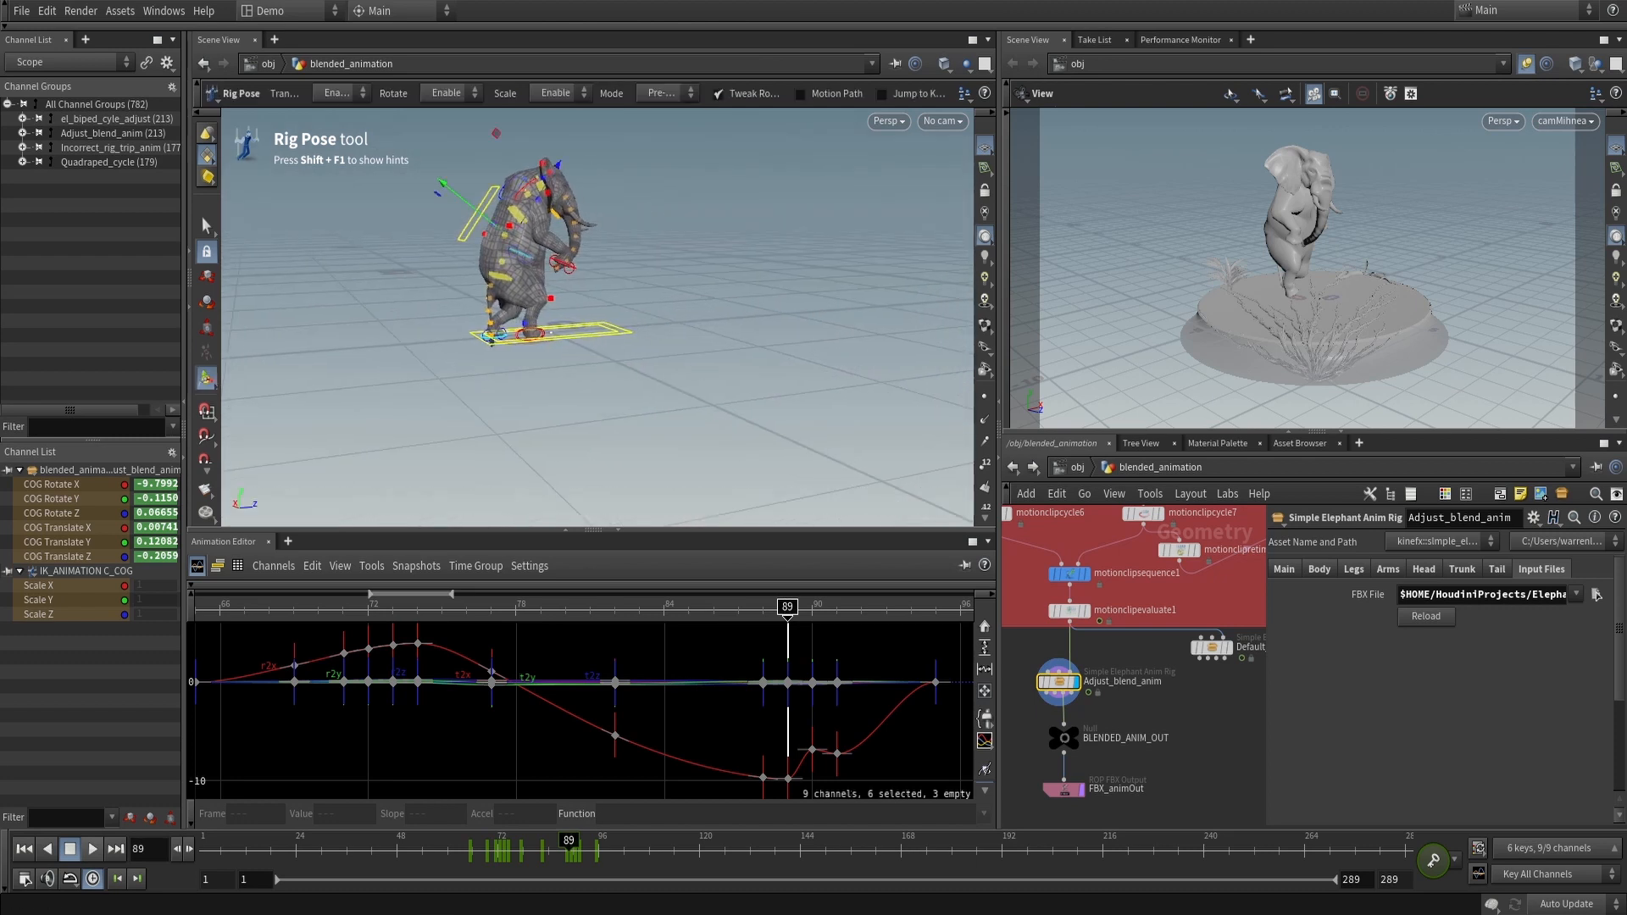
Show the FBX_animOut export settings, display BLENDED_ANIM_OUT, and scrub its skeleton to frame 176
{"action": "left_click", "coordinate": [1065, 790]}
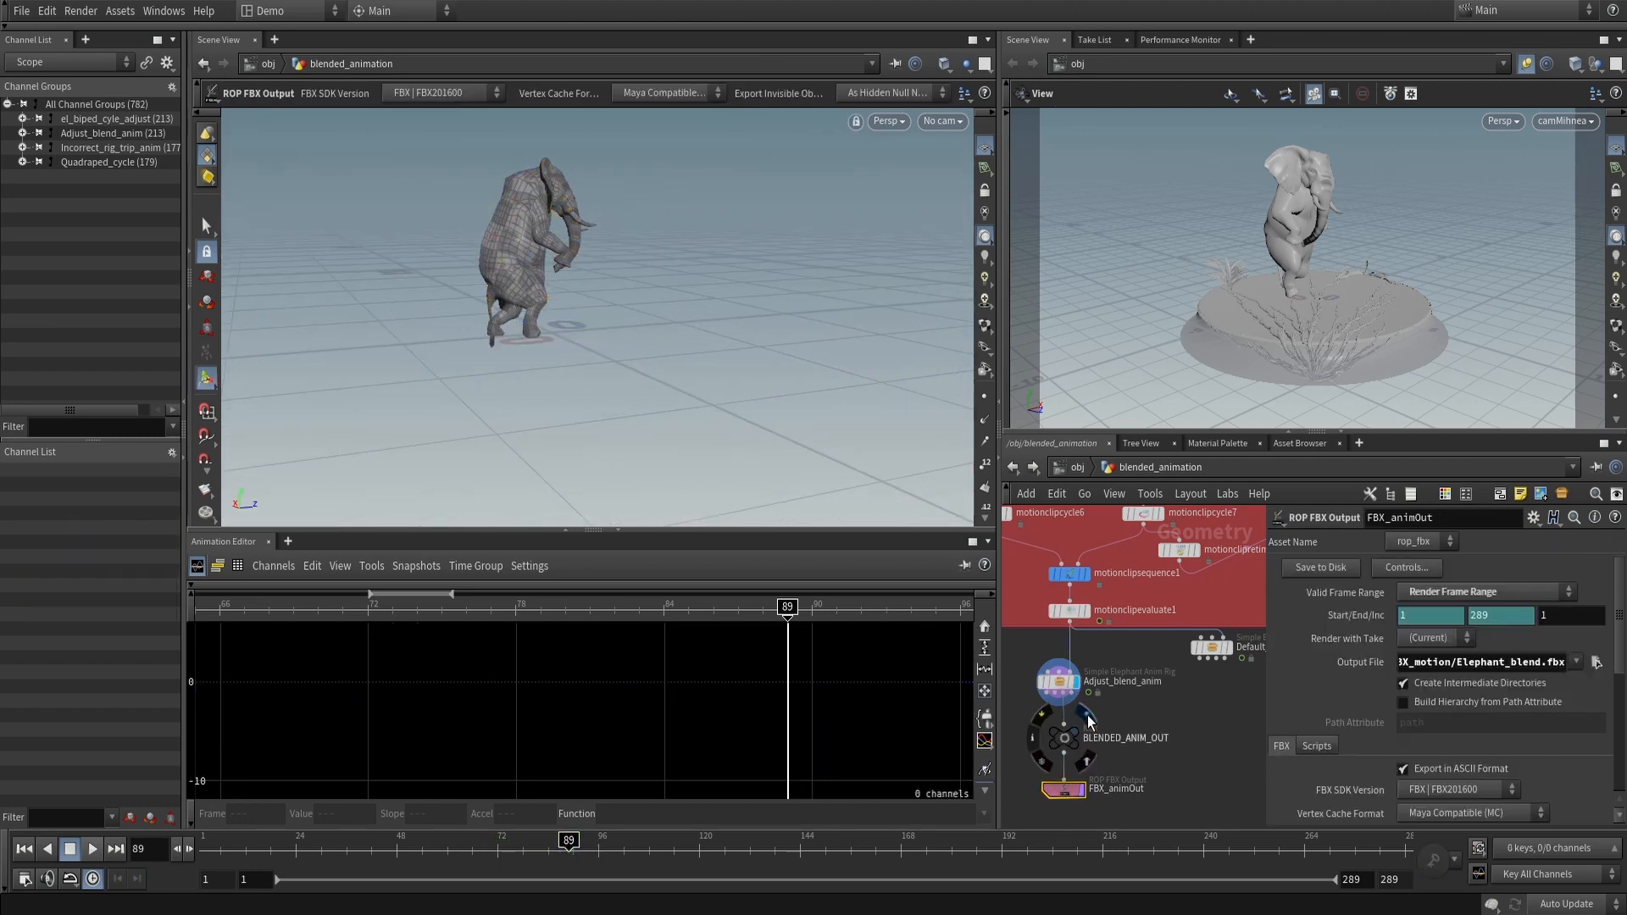
{"action": "left_click", "coordinate": [1090, 720]}
{"action": "left_click_drag", "start_coordinate": [264, 846], "coordinate": [935, 822]}
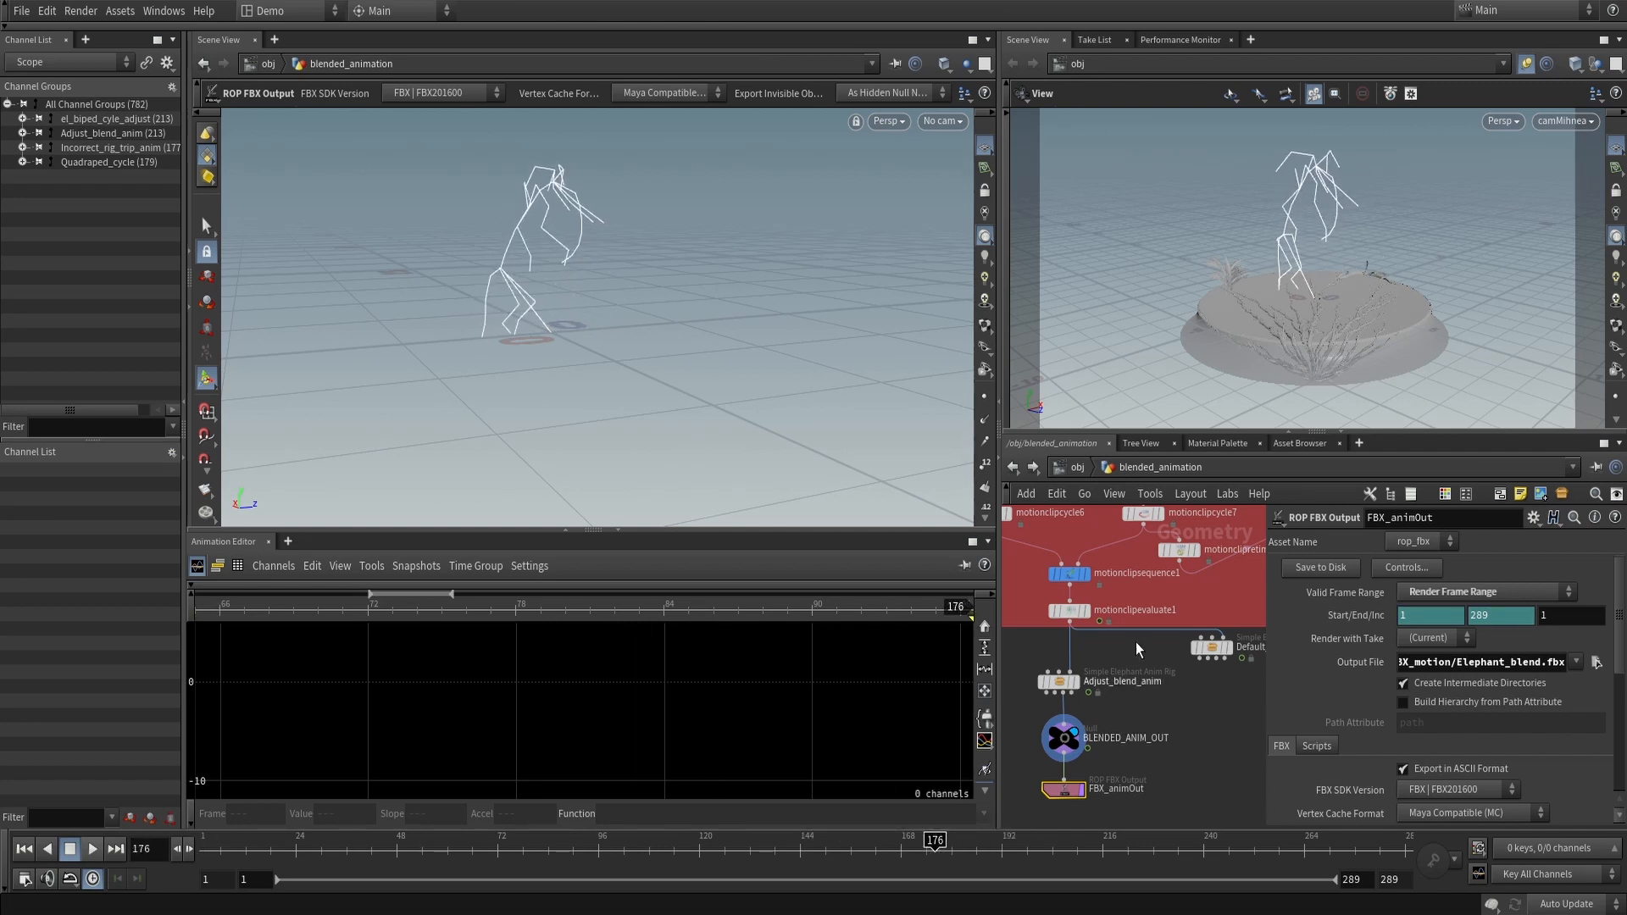
At the object level, display ragdoll instead of blended_animation and open the ragdoll network
{"action": "left_click", "coordinate": [1074, 468]}
{"action": "left_click", "coordinate": [1083, 465]}
{"action": "left_click", "coordinate": [1082, 468]}
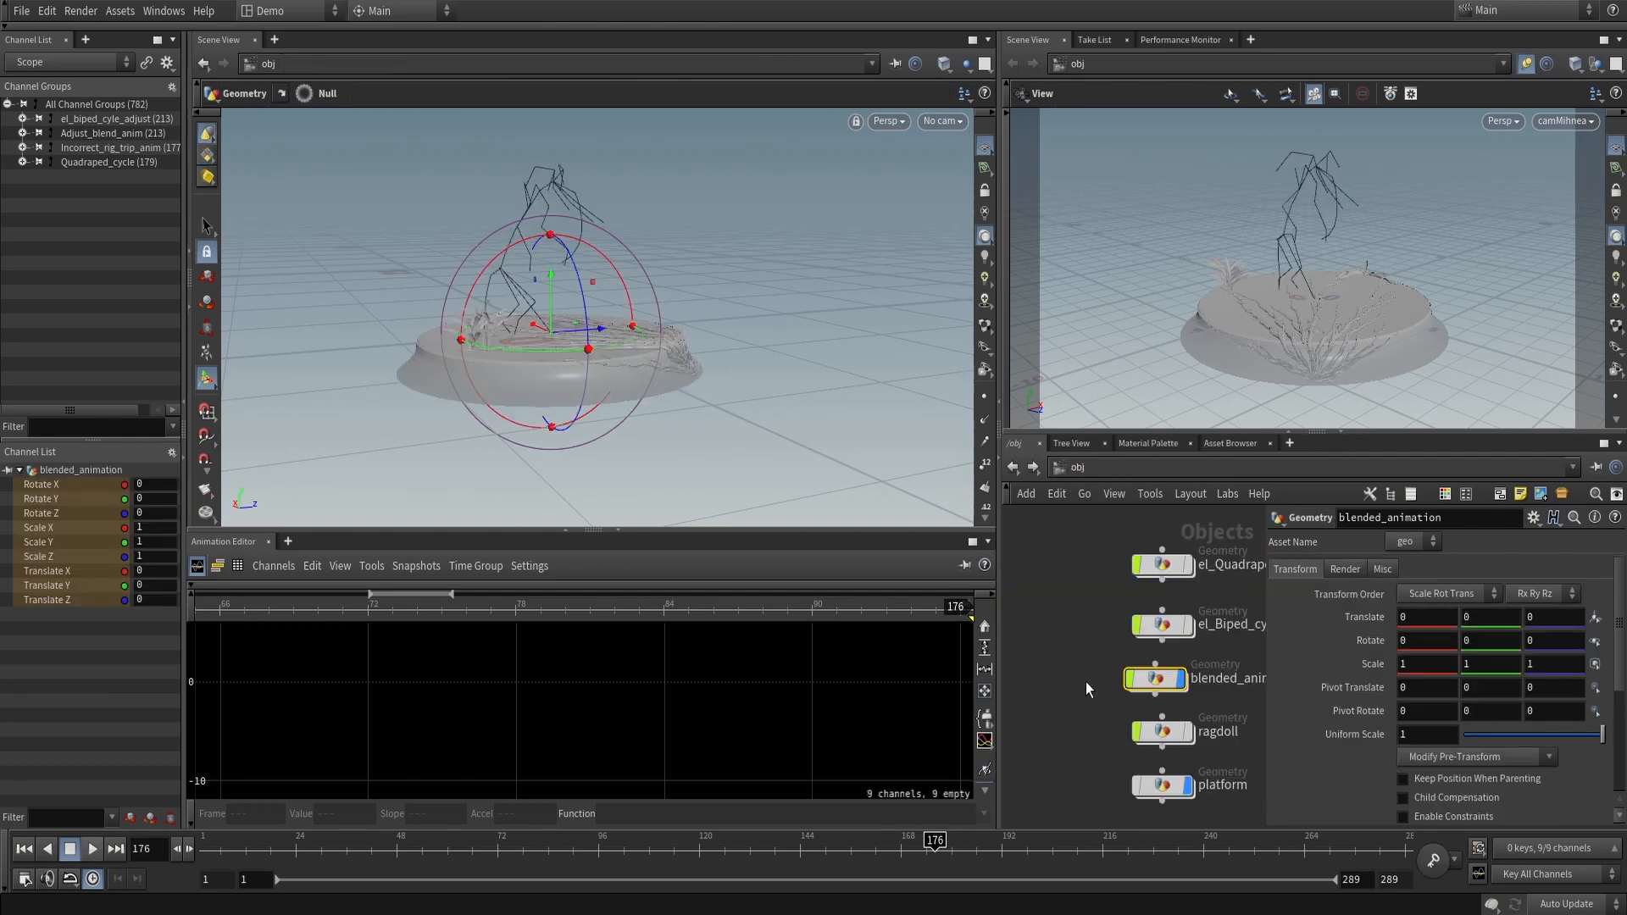
{"action": "middle_click_drag", "start_coordinate": [1105, 695], "coordinate": [1078, 642]}
{"action": "left_click", "coordinate": [1154, 629]}
{"action": "left_click", "coordinate": [1161, 683]}
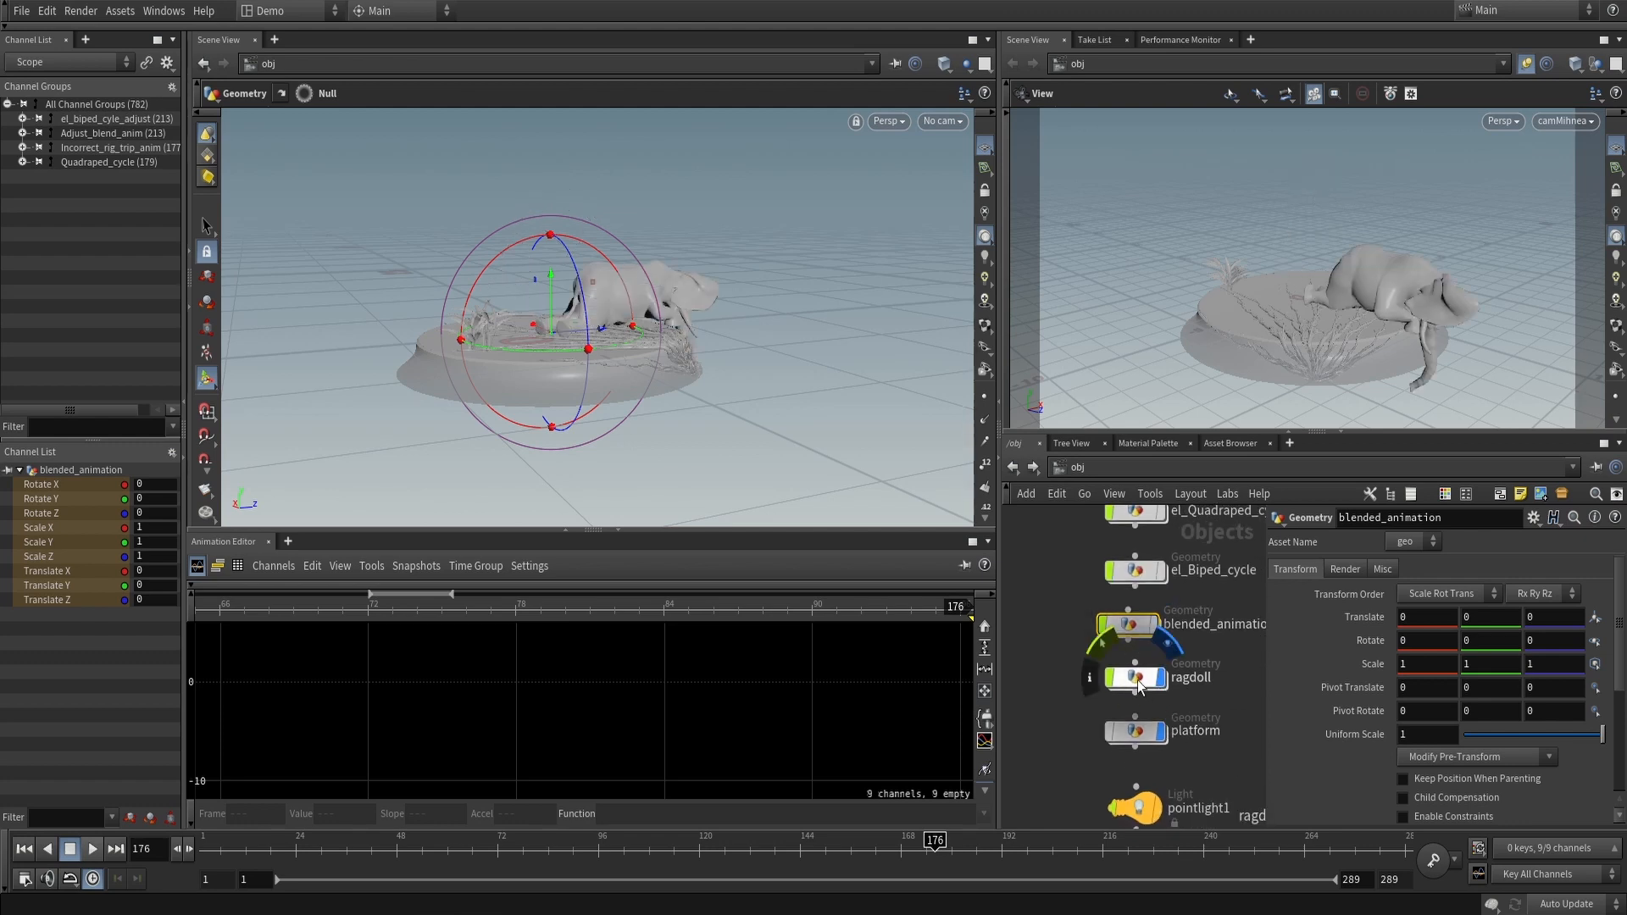
{"action": "double_click", "coordinate": [1139, 683]}
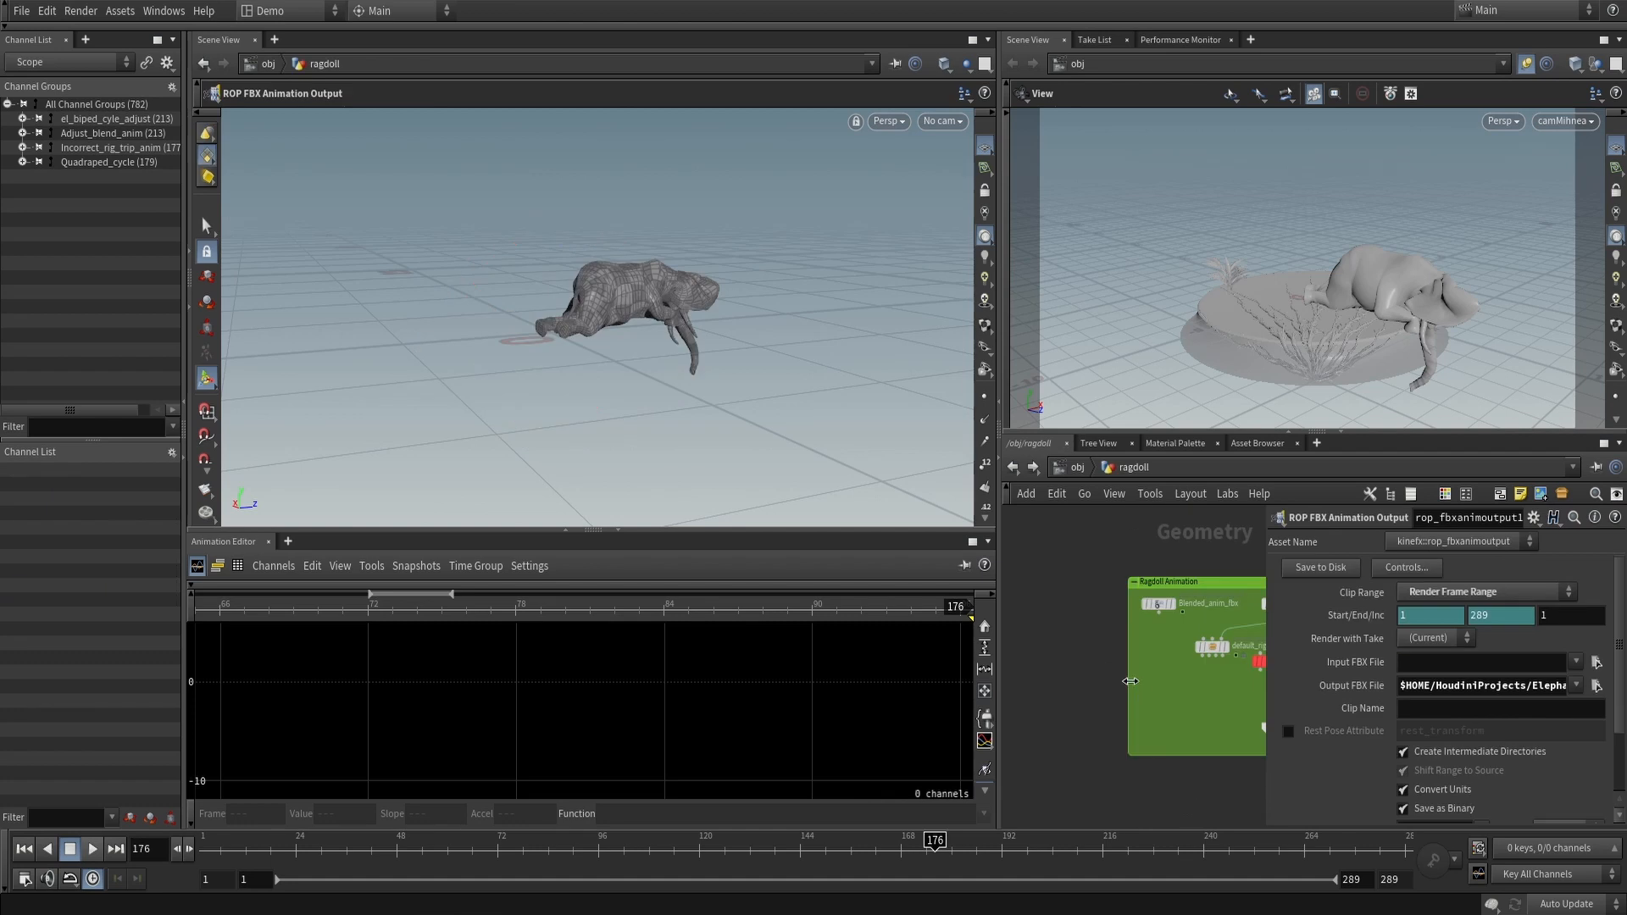
Return the timeline to frame 10, hide the parameter overlay, and display the Ragdoll_motion_IN node's skeleton
{"action": "left_click_drag", "start_coordinate": [339, 854], "coordinate": [238, 852]}
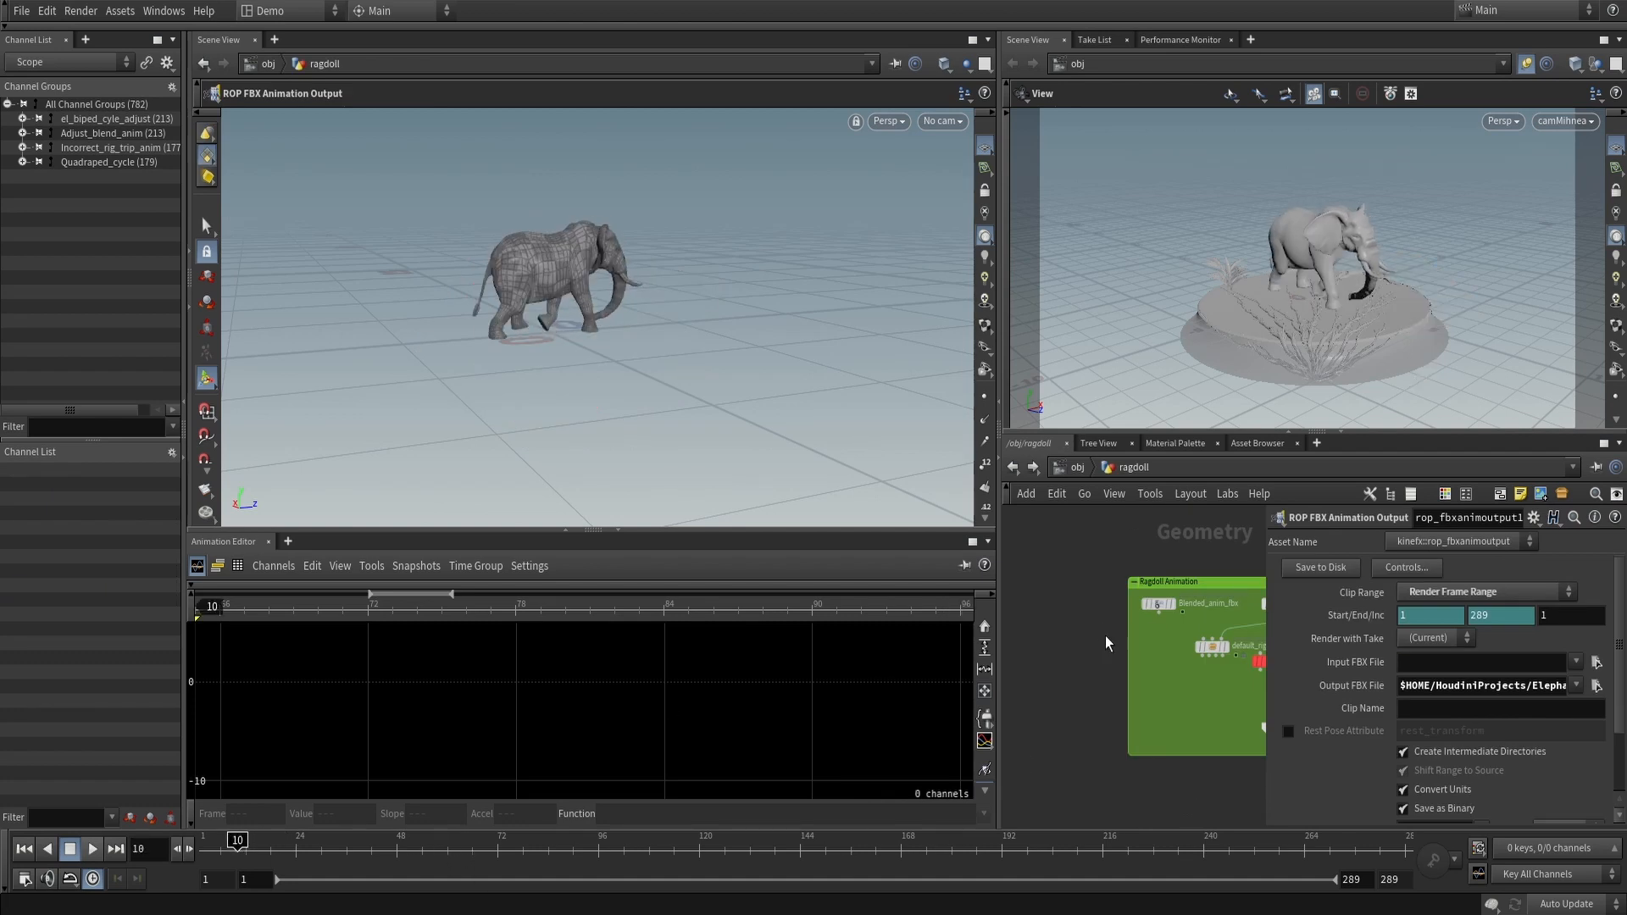
{"action": "middle_click_drag", "start_coordinate": [1100, 624], "coordinate": [1029, 653]}
{"action": "scroll", "coordinate": [1224, 578], "scroll_direction": "up", "scroll_amount": 2}
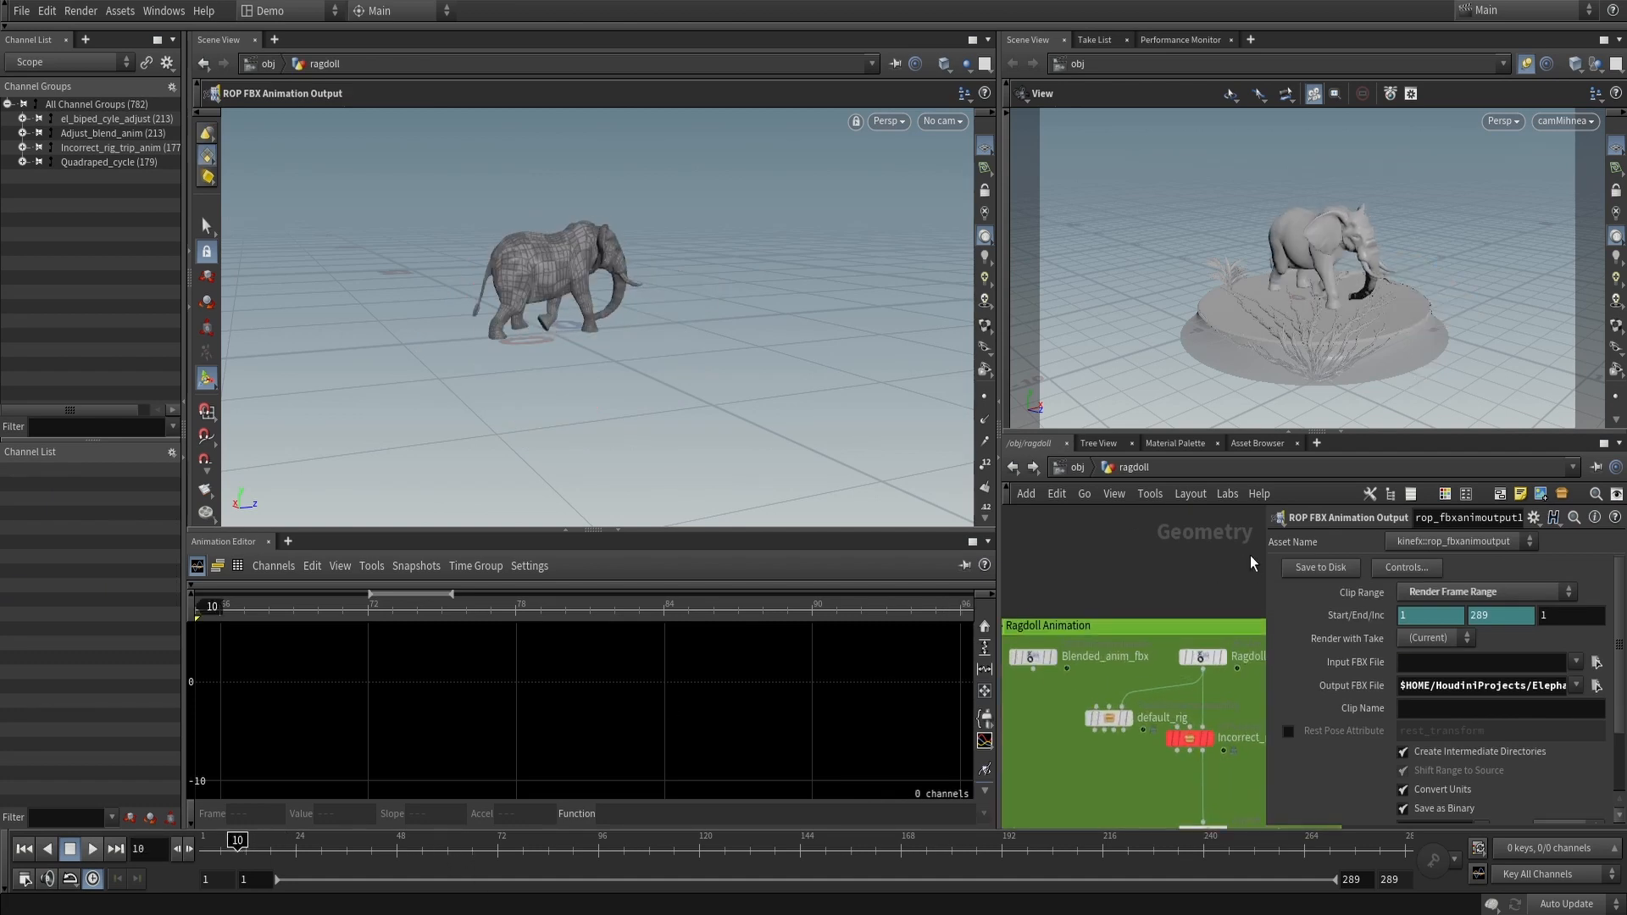
{"action": "key", "text": "p"}
{"action": "left_click", "coordinate": [1204, 658]}
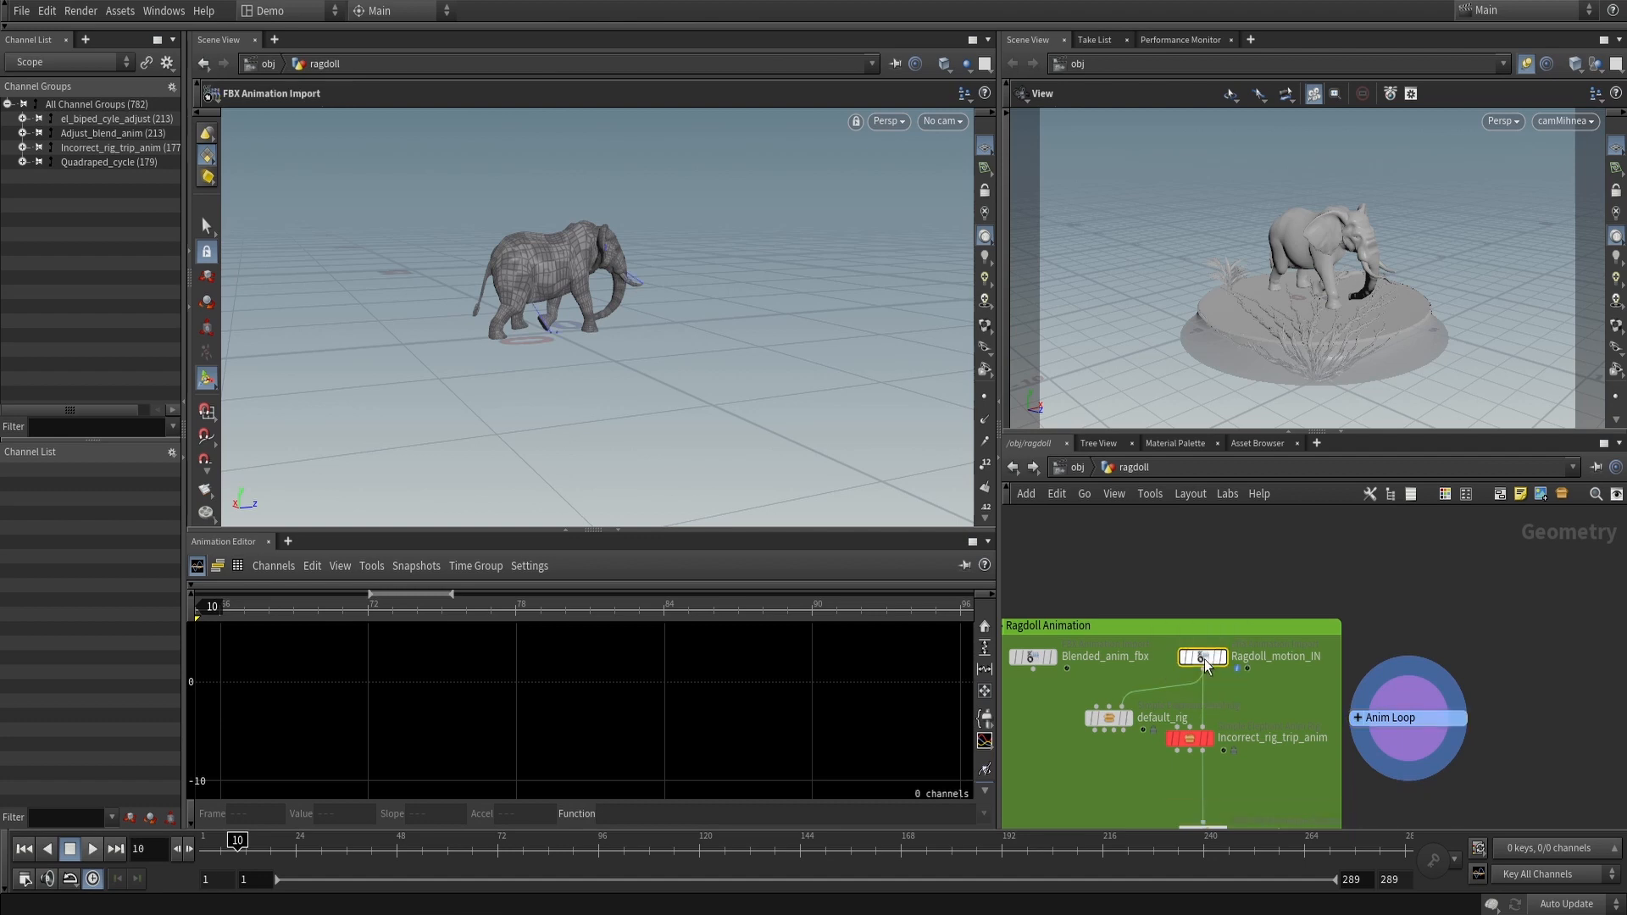
{"action": "middle_click_drag", "start_coordinate": [1342, 596], "coordinate": [1360, 534]}
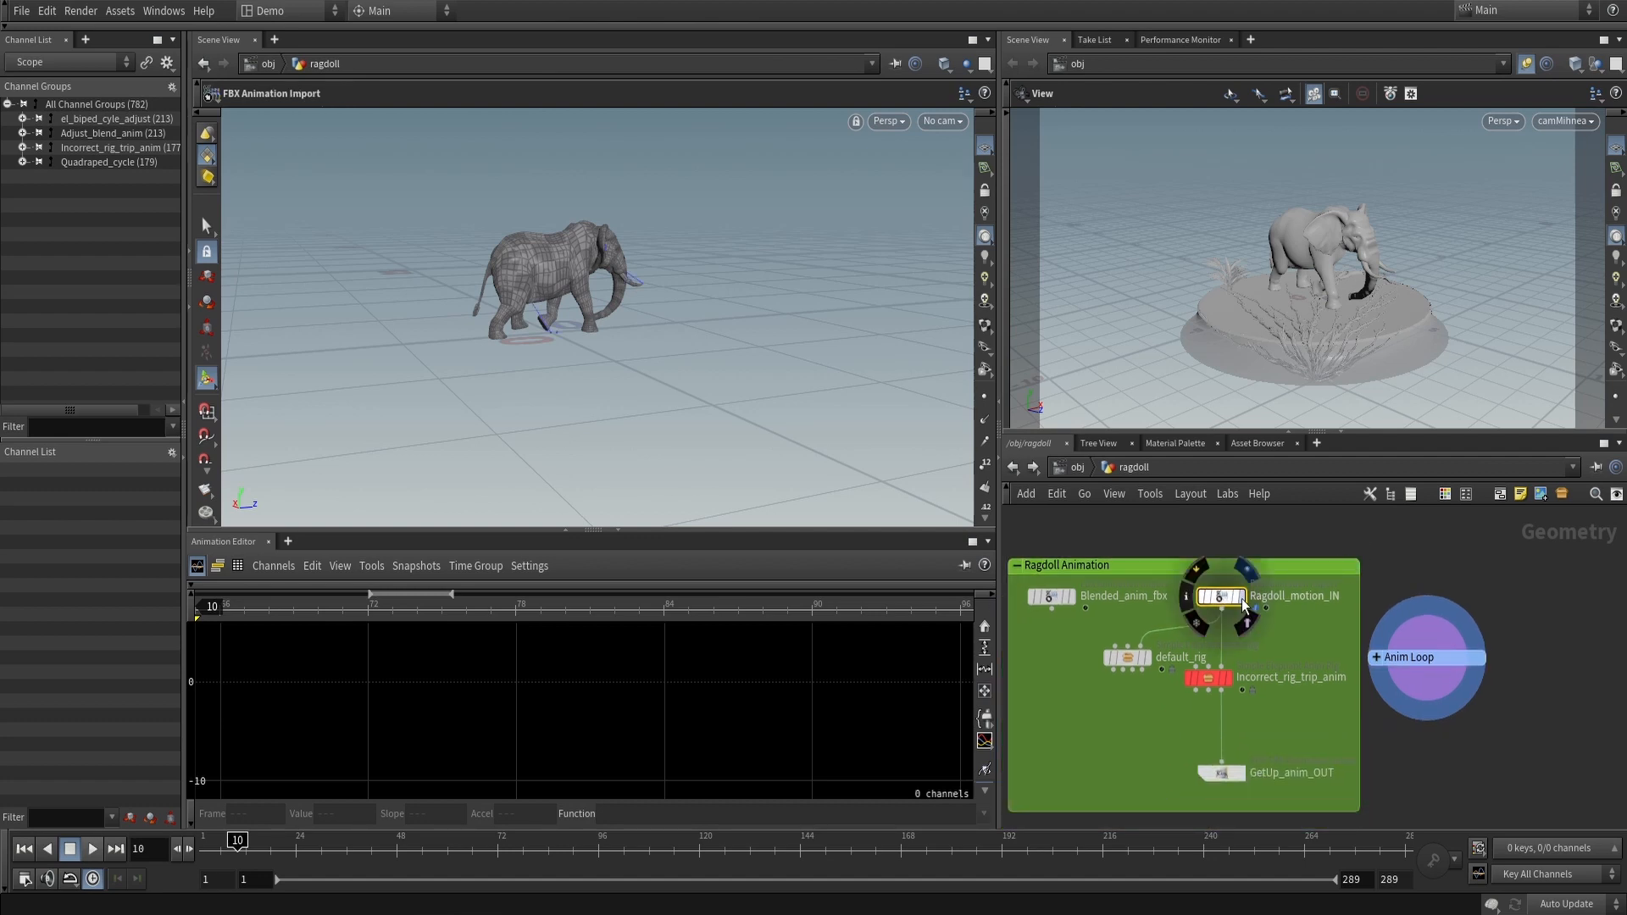
{"action": "left_click", "coordinate": [1243, 599]}
Scrub and play the imported ragdoll skeleton's motion to frame 166, viewing it closer and from another angle
{"action": "left_click", "coordinate": [294, 846]}
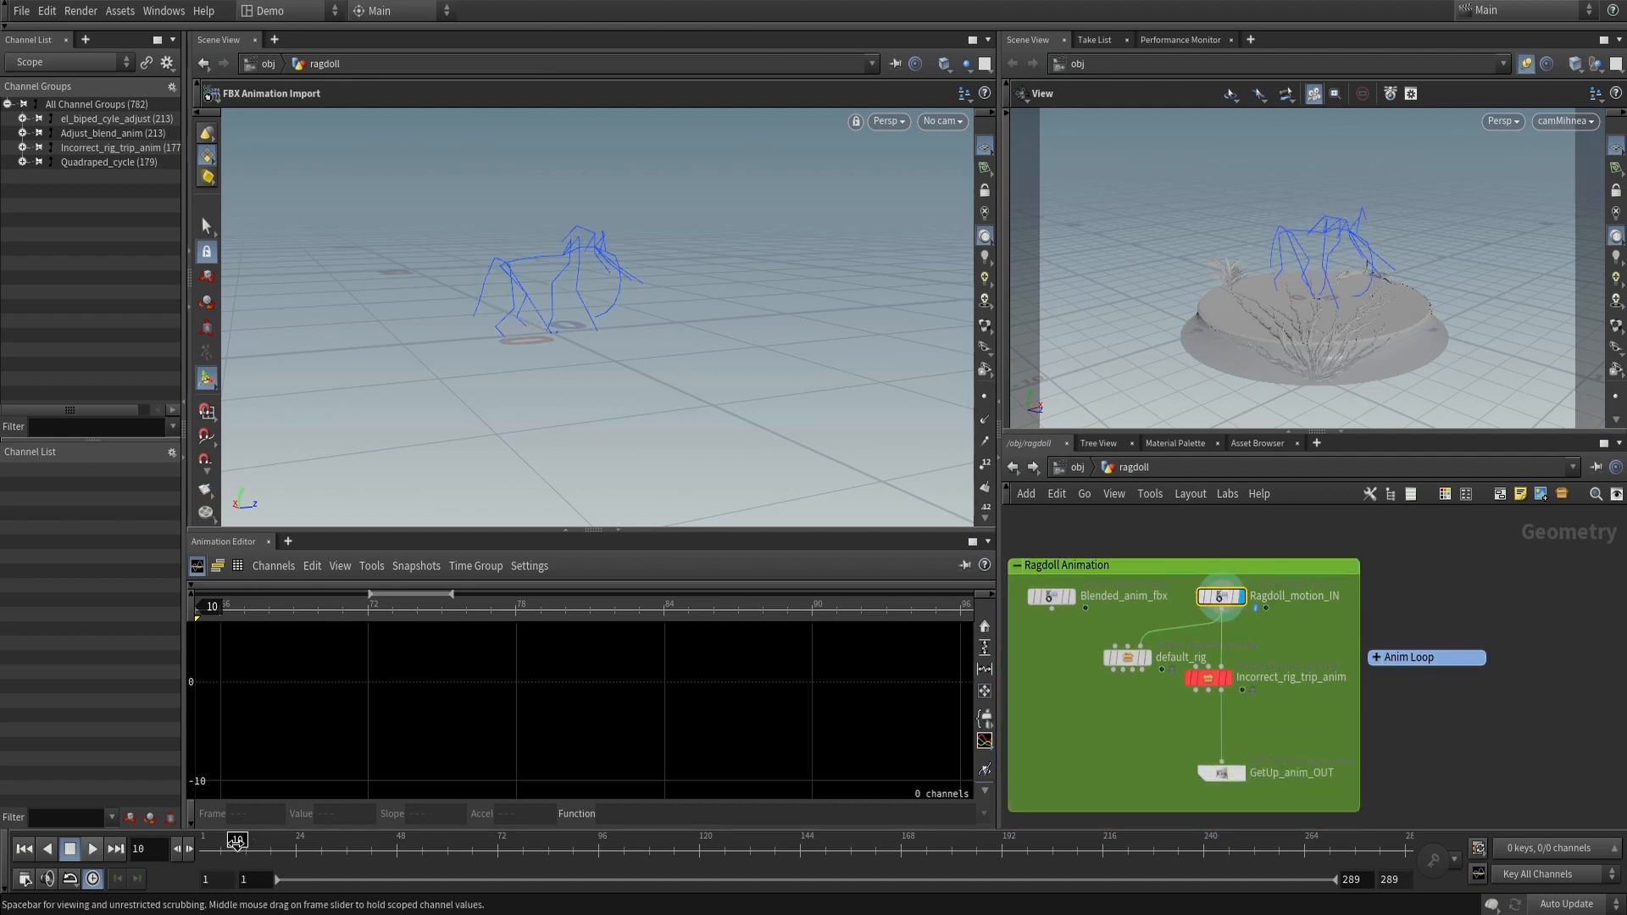
{"action": "left_click_drag", "start_coordinate": [295, 846], "coordinate": [418, 835]}
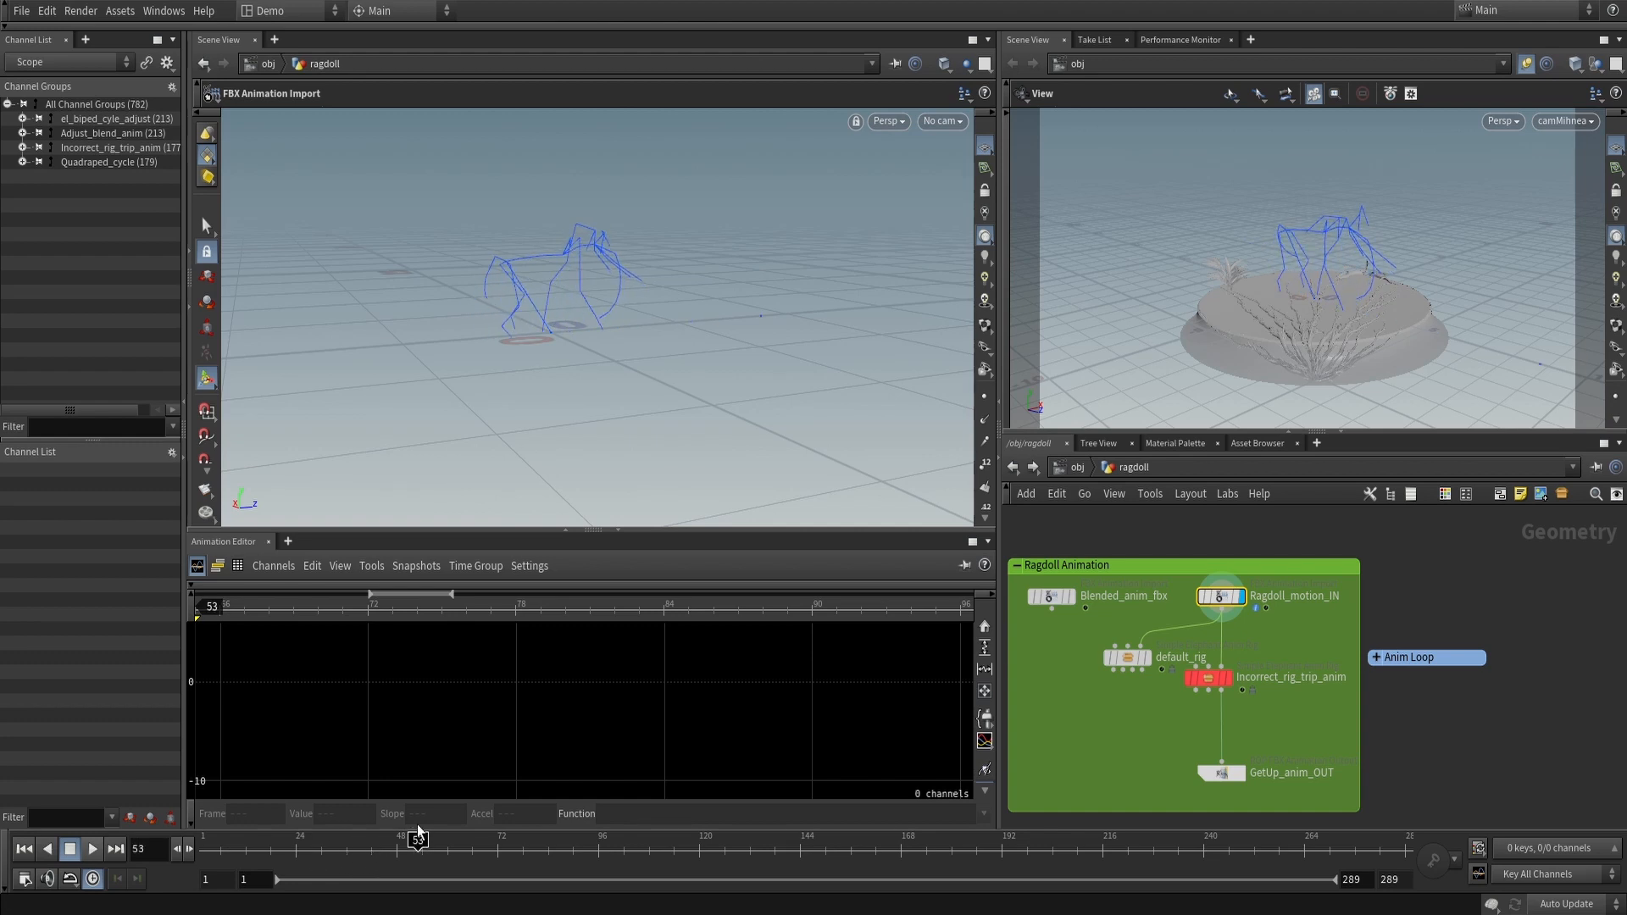
{"action": "right_click_drag", "start_coordinate": [690, 290], "coordinate": [747, 294], "text": "alt"}
{"action": "middle_click_drag", "start_coordinate": [722, 291], "coordinate": [773, 412], "text": "alt"}
{"action": "left_click_drag", "start_coordinate": [773, 412], "coordinate": [639, 349], "text": "alt"}
{"action": "left_click_drag", "start_coordinate": [446, 840], "coordinate": [750, 812]}
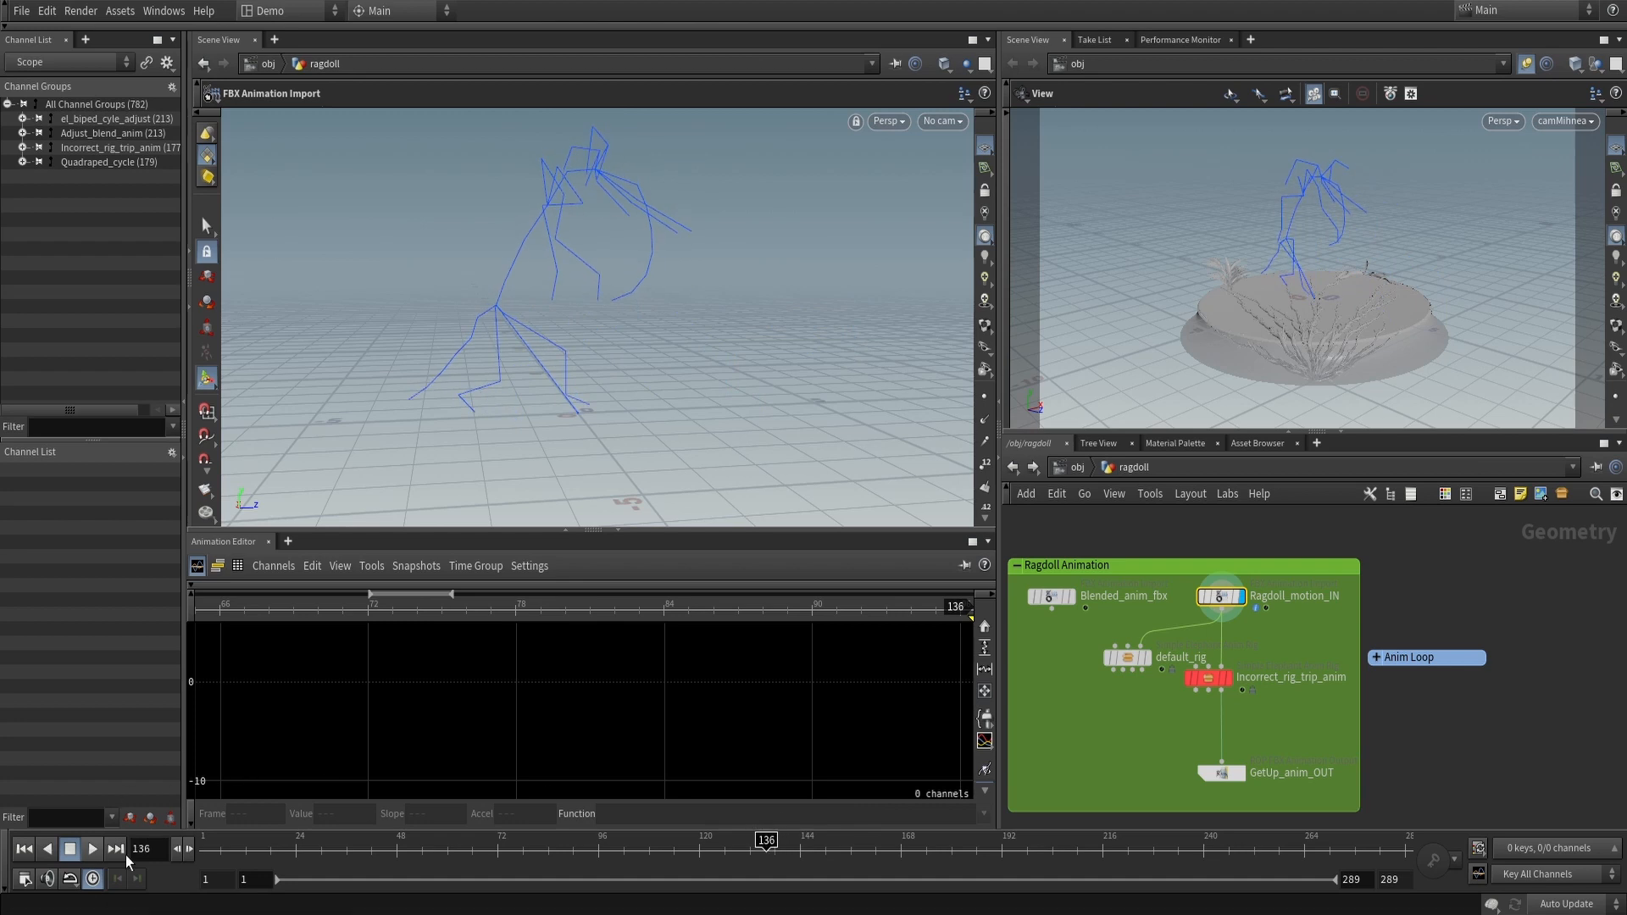
{"action": "left_click", "coordinate": [86, 851]}
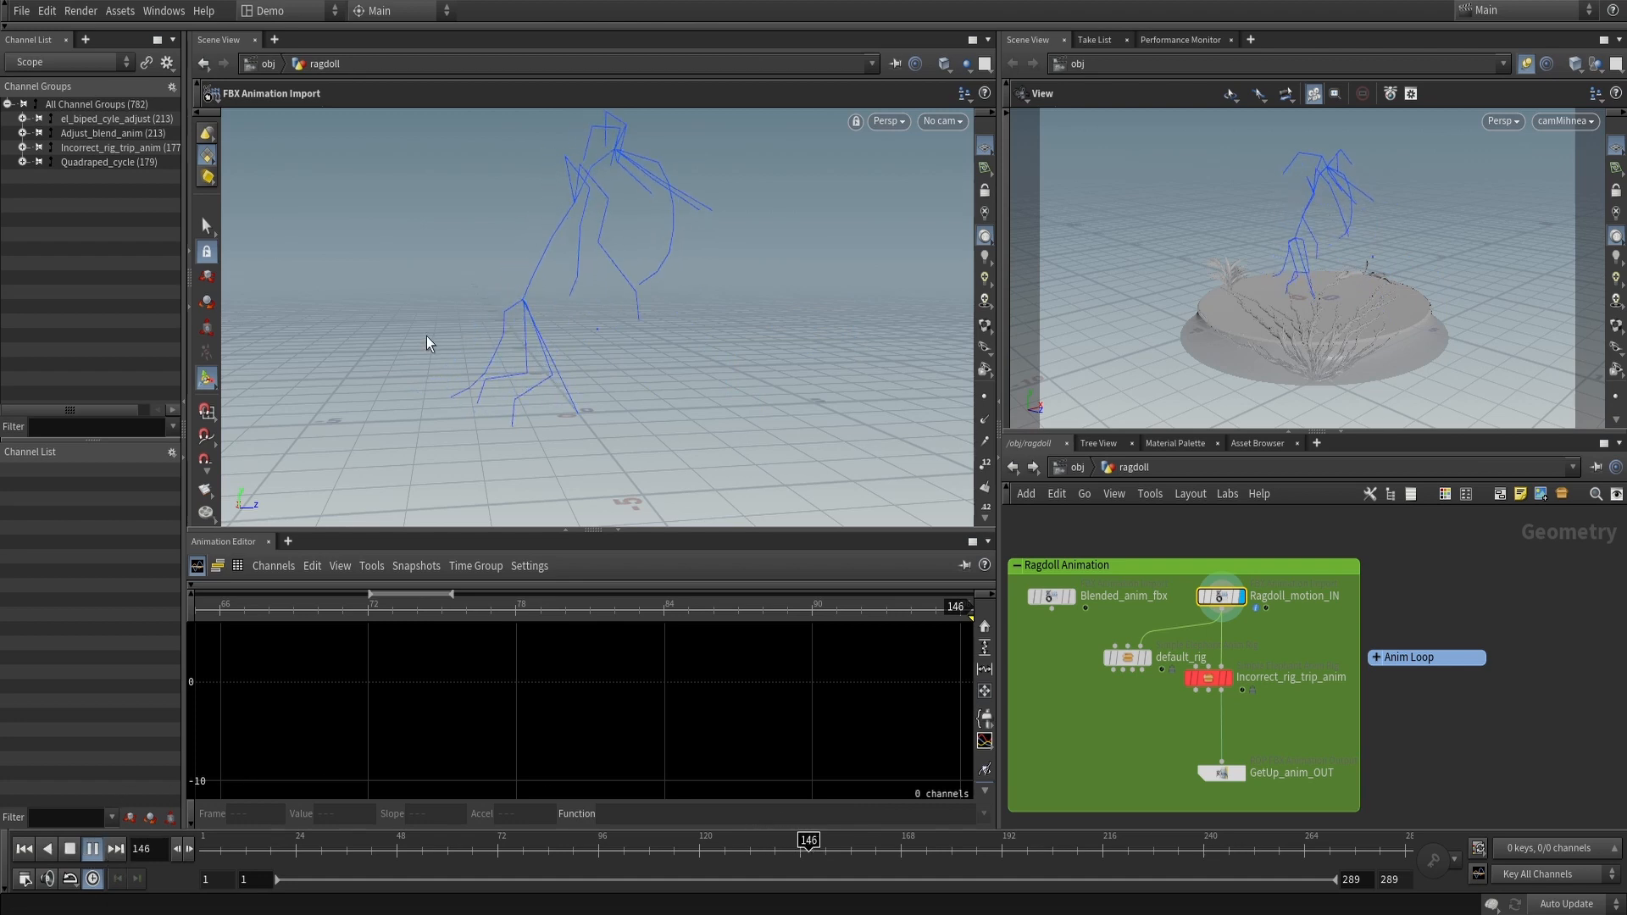
{"action": "left_click", "coordinate": [892, 854]}
Move default_rig slightly up and display it, then play the ragdoll motion on the elephant from the start and scrub back to frame 80
{"action": "middle_click_drag", "start_coordinate": [1266, 743], "coordinate": [1330, 745]}
{"action": "left_click_drag", "start_coordinate": [1194, 660], "coordinate": [1195, 636]}
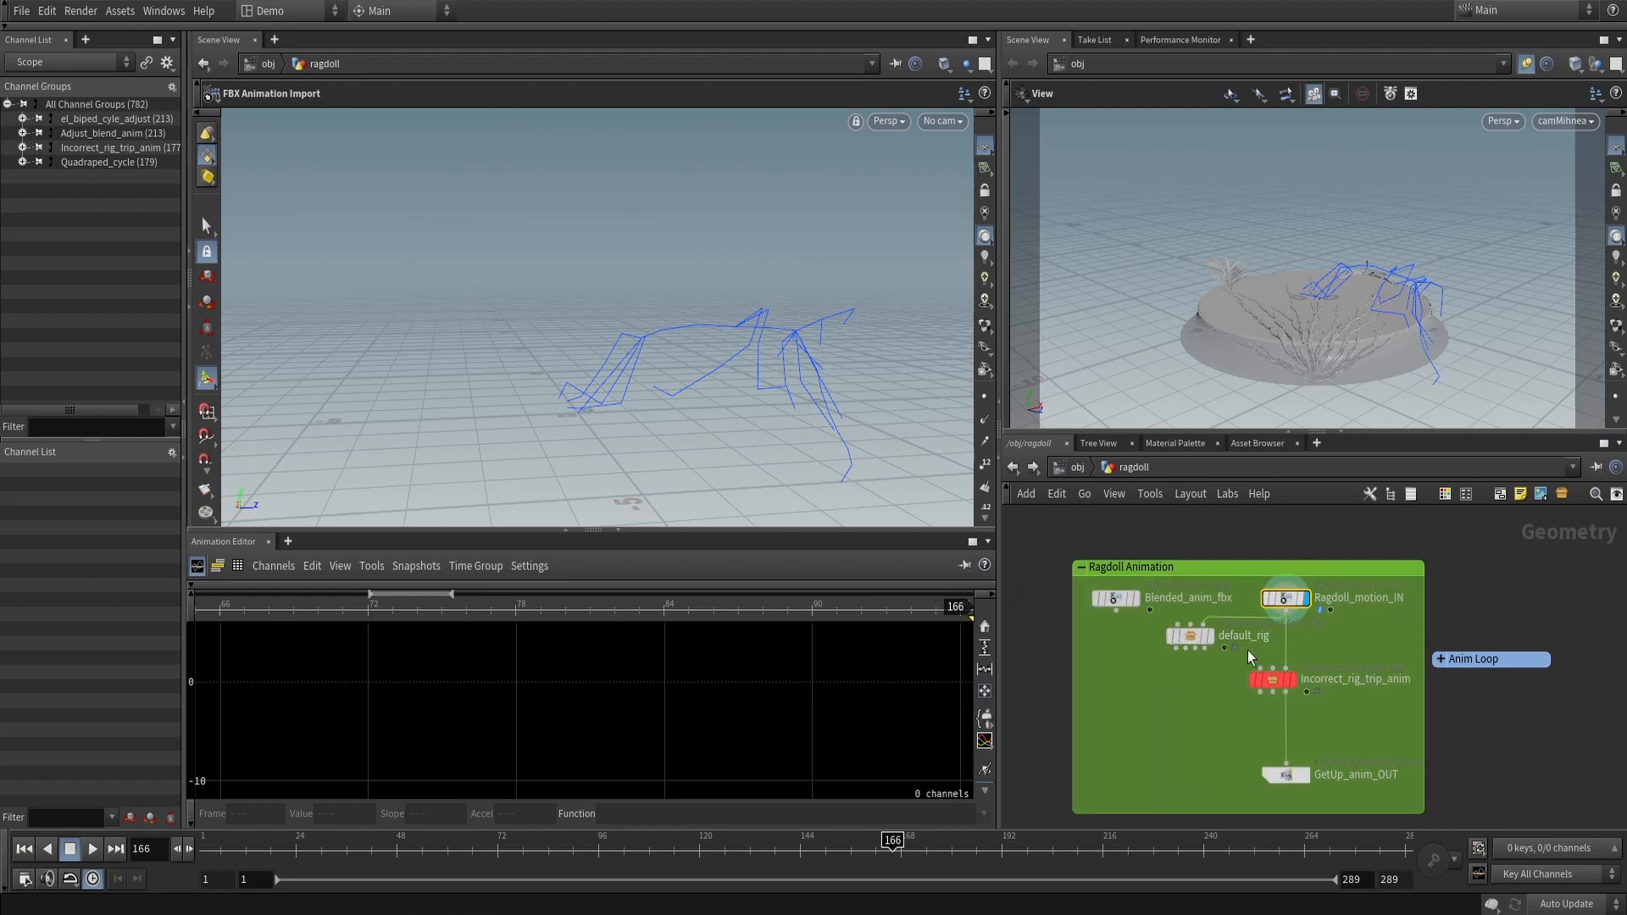
{"action": "left_click", "coordinate": [1212, 638]}
{"action": "left_click_drag", "start_coordinate": [432, 853], "coordinate": [162, 867]}
{"action": "left_click", "coordinate": [92, 849]}
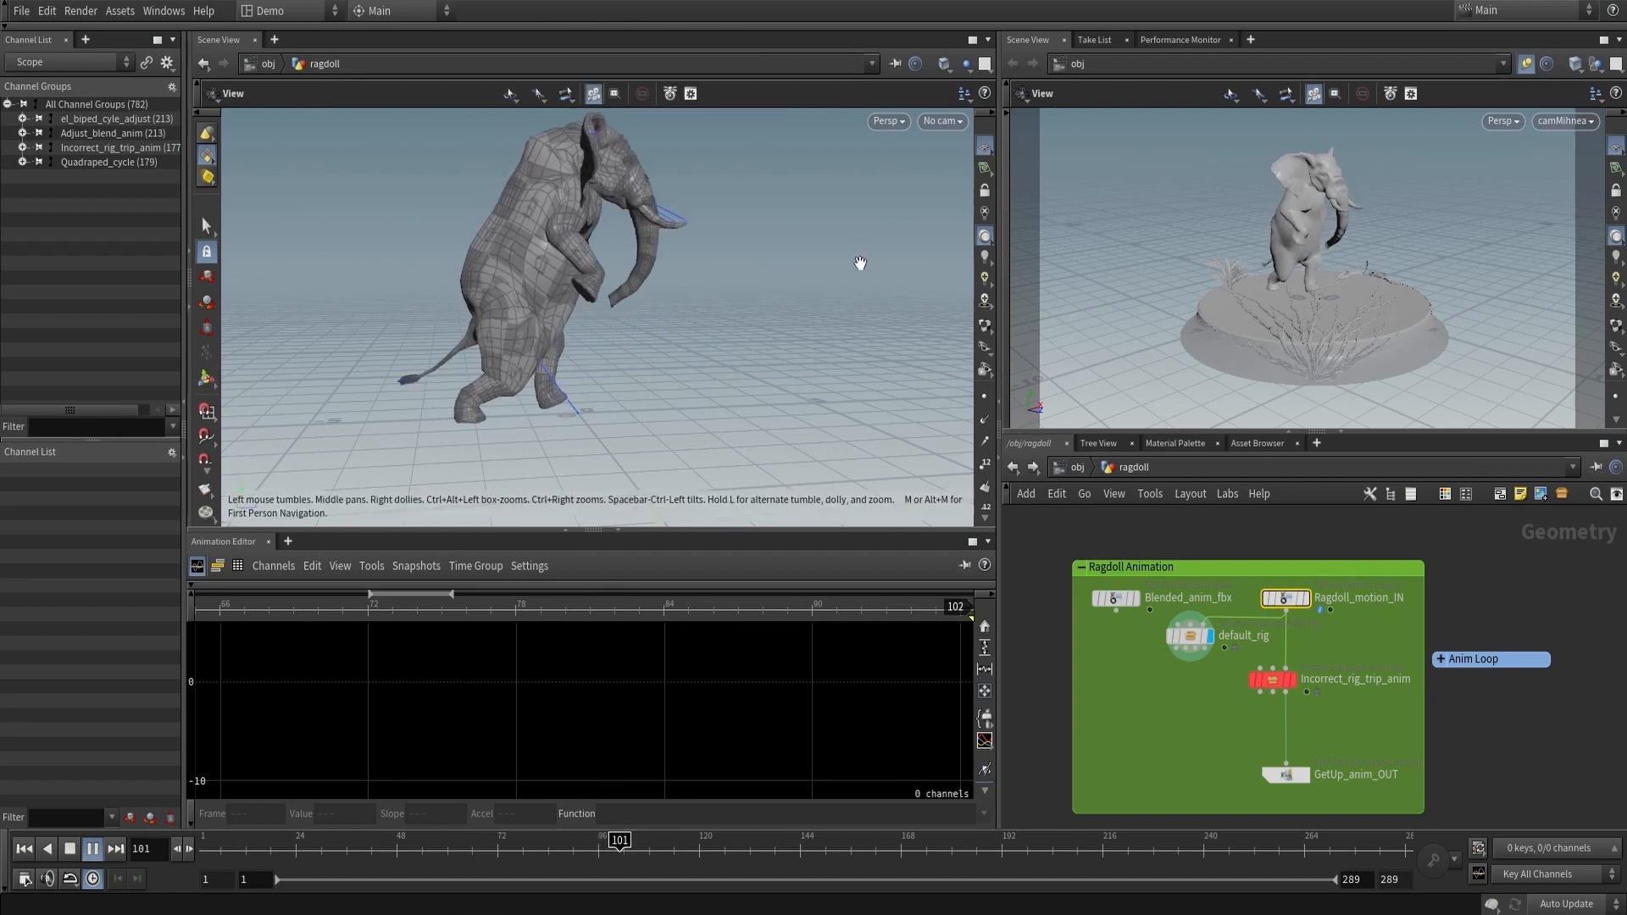
{"action": "right_click_drag", "start_coordinate": [867, 254], "coordinate": [794, 278], "text": "alt"}
{"action": "middle_click_drag", "start_coordinate": [795, 279], "coordinate": [781, 357], "text": "alt"}
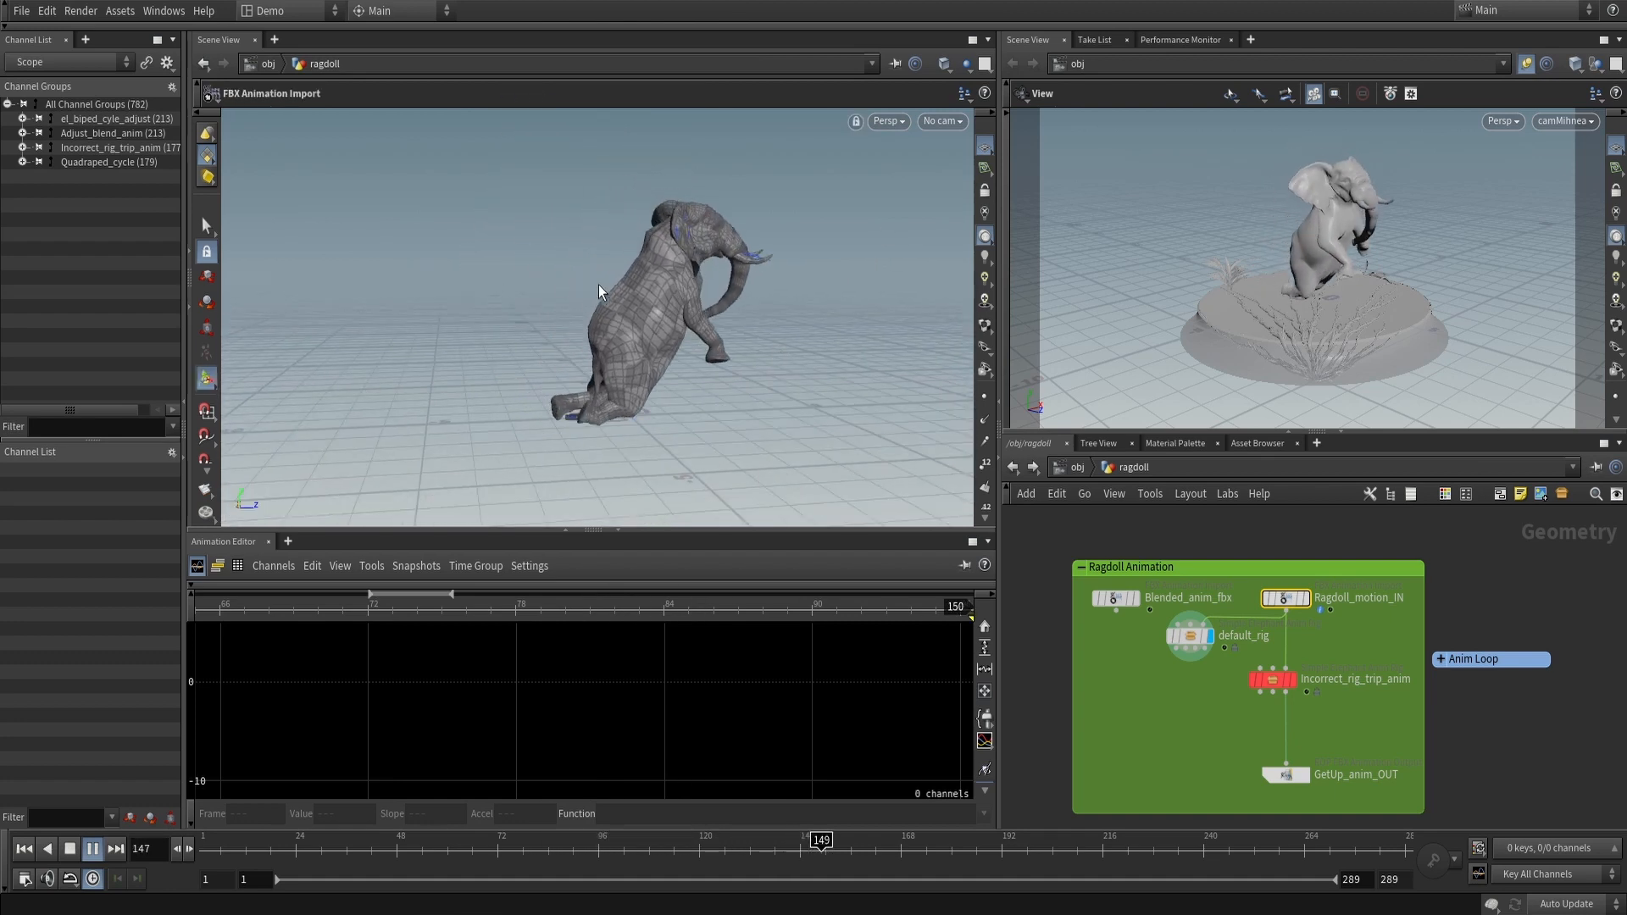
{"action": "left_click_drag", "start_coordinate": [705, 856], "coordinate": [531, 851]}
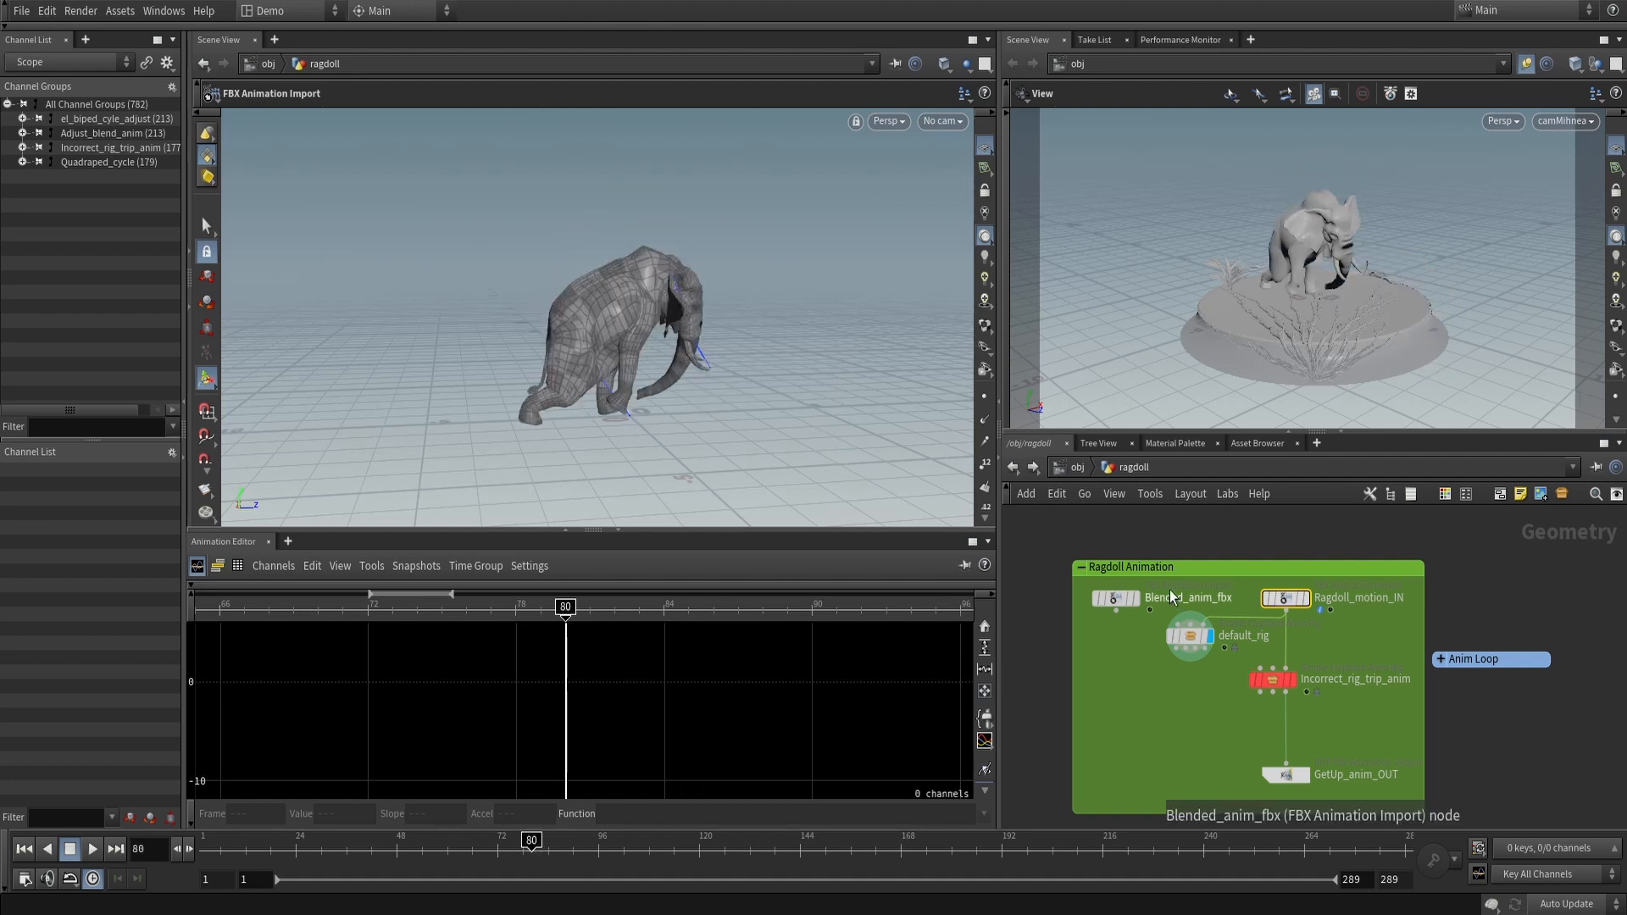
Wire Blended_anim_fbx into default_rig's Skeleton Animated input and scrub through the walk to compare it with the ragdoll skeleton, stopping at frame 132
{"action": "left_click", "coordinate": [1116, 610]}
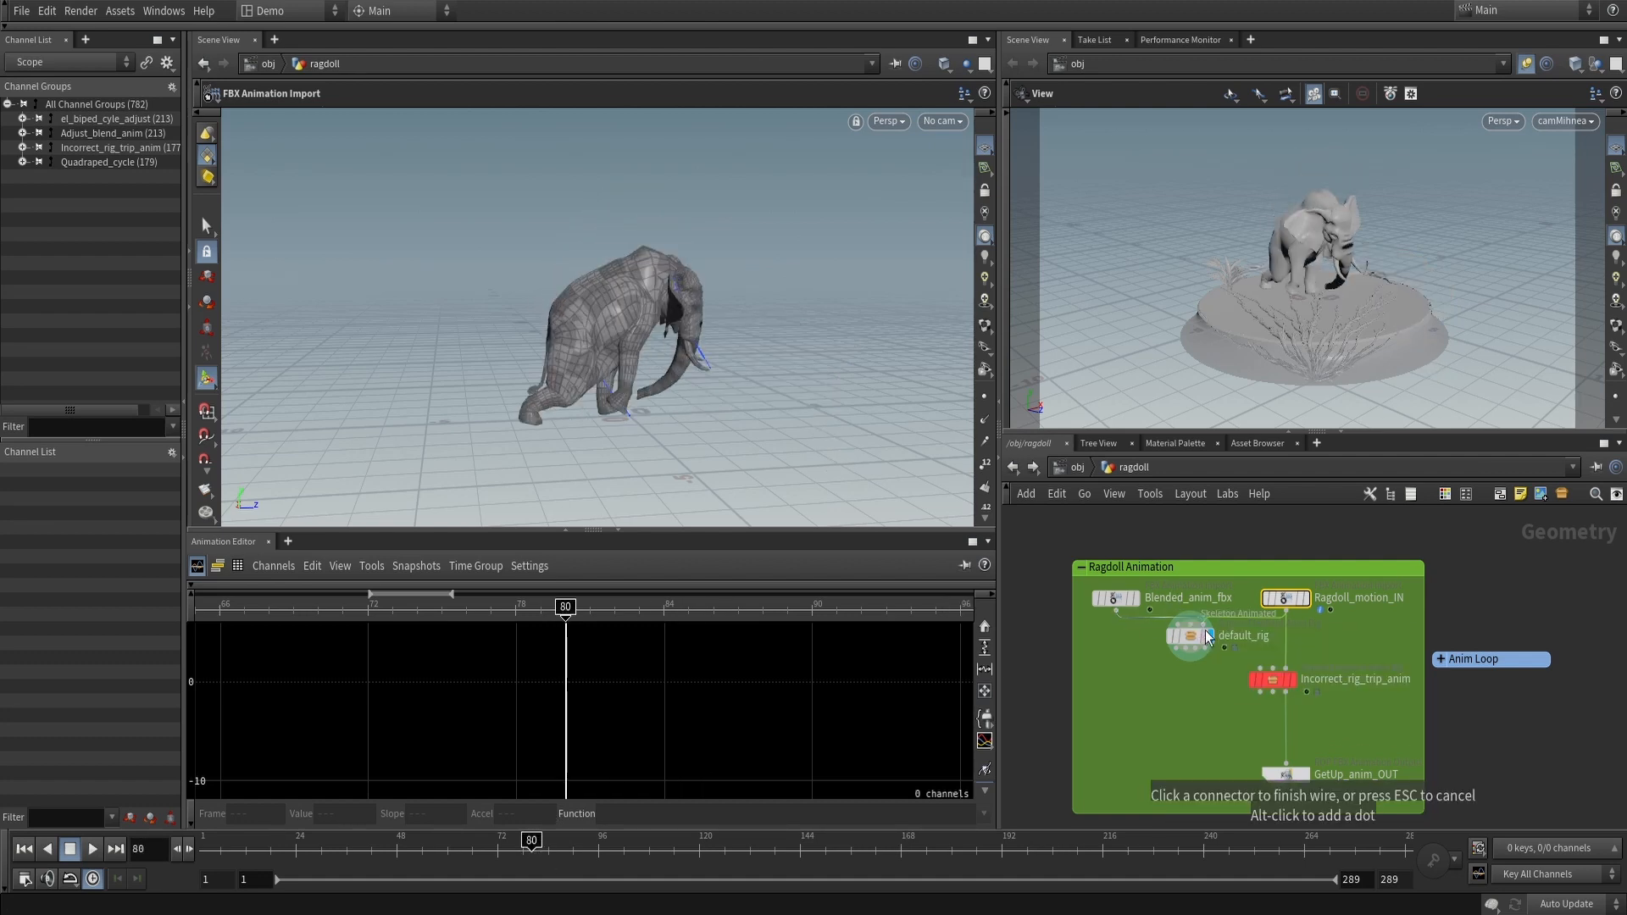
{"action": "left_click", "coordinate": [1210, 638]}
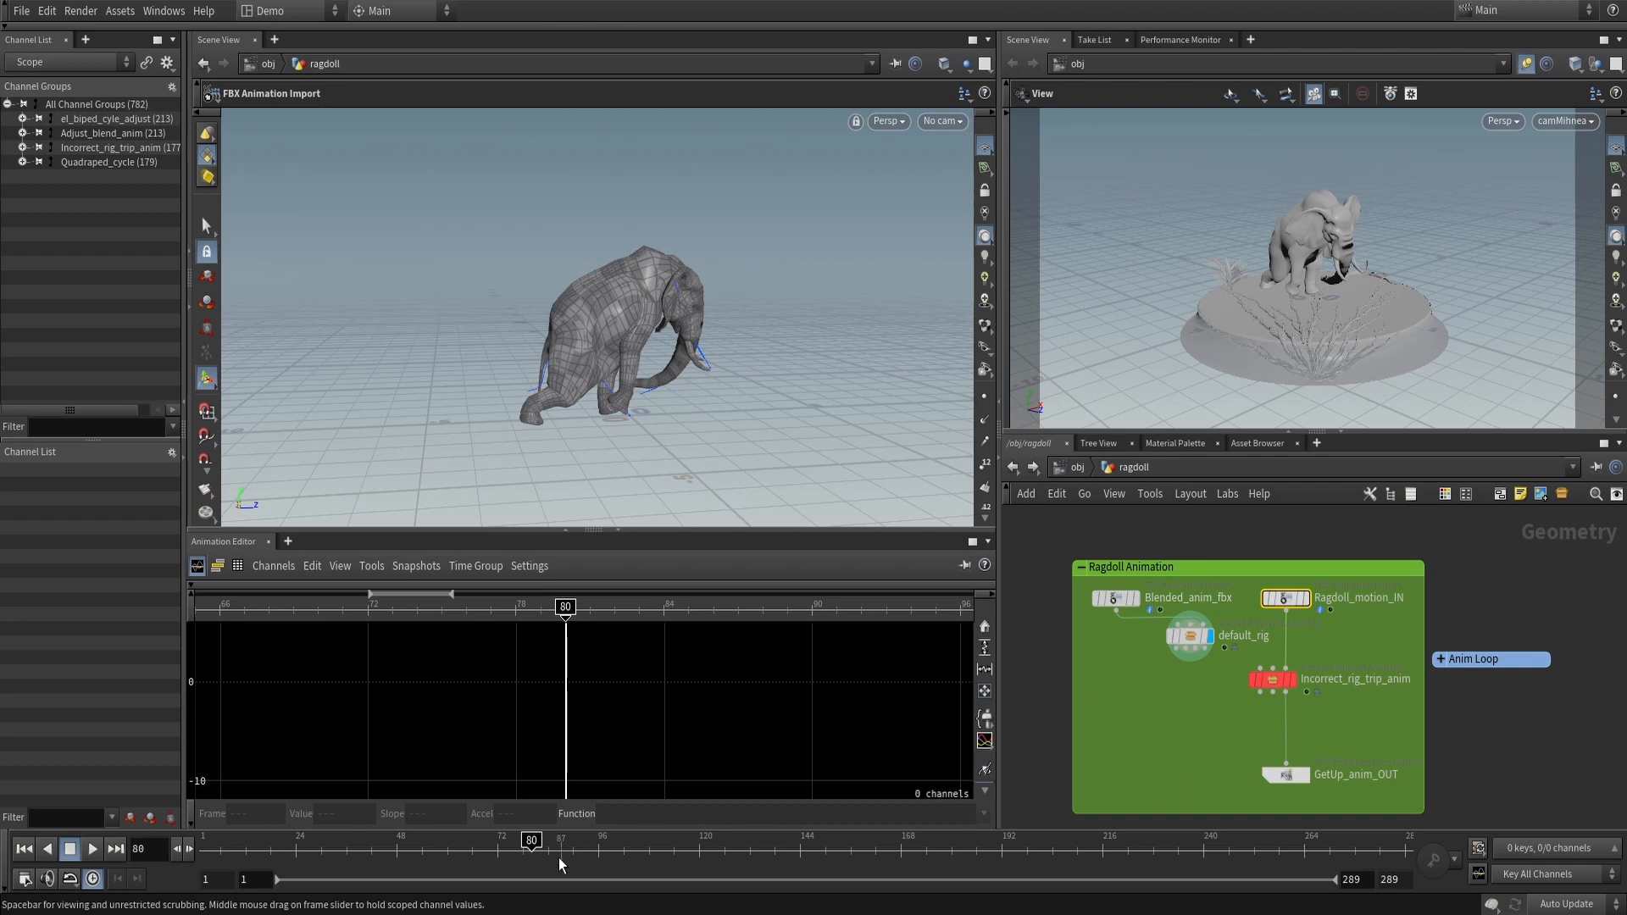
{"action": "mouse_move", "coordinate": [560, 844]}
{"action": "left_mouse_down"}
{"action": "mouse_move", "coordinate": [981, 846]}
{"action": "mouse_move", "coordinate": [772, 851]}
{"action": "mouse_move", "coordinate": [904, 851]}
{"action": "left_mouse_up"}
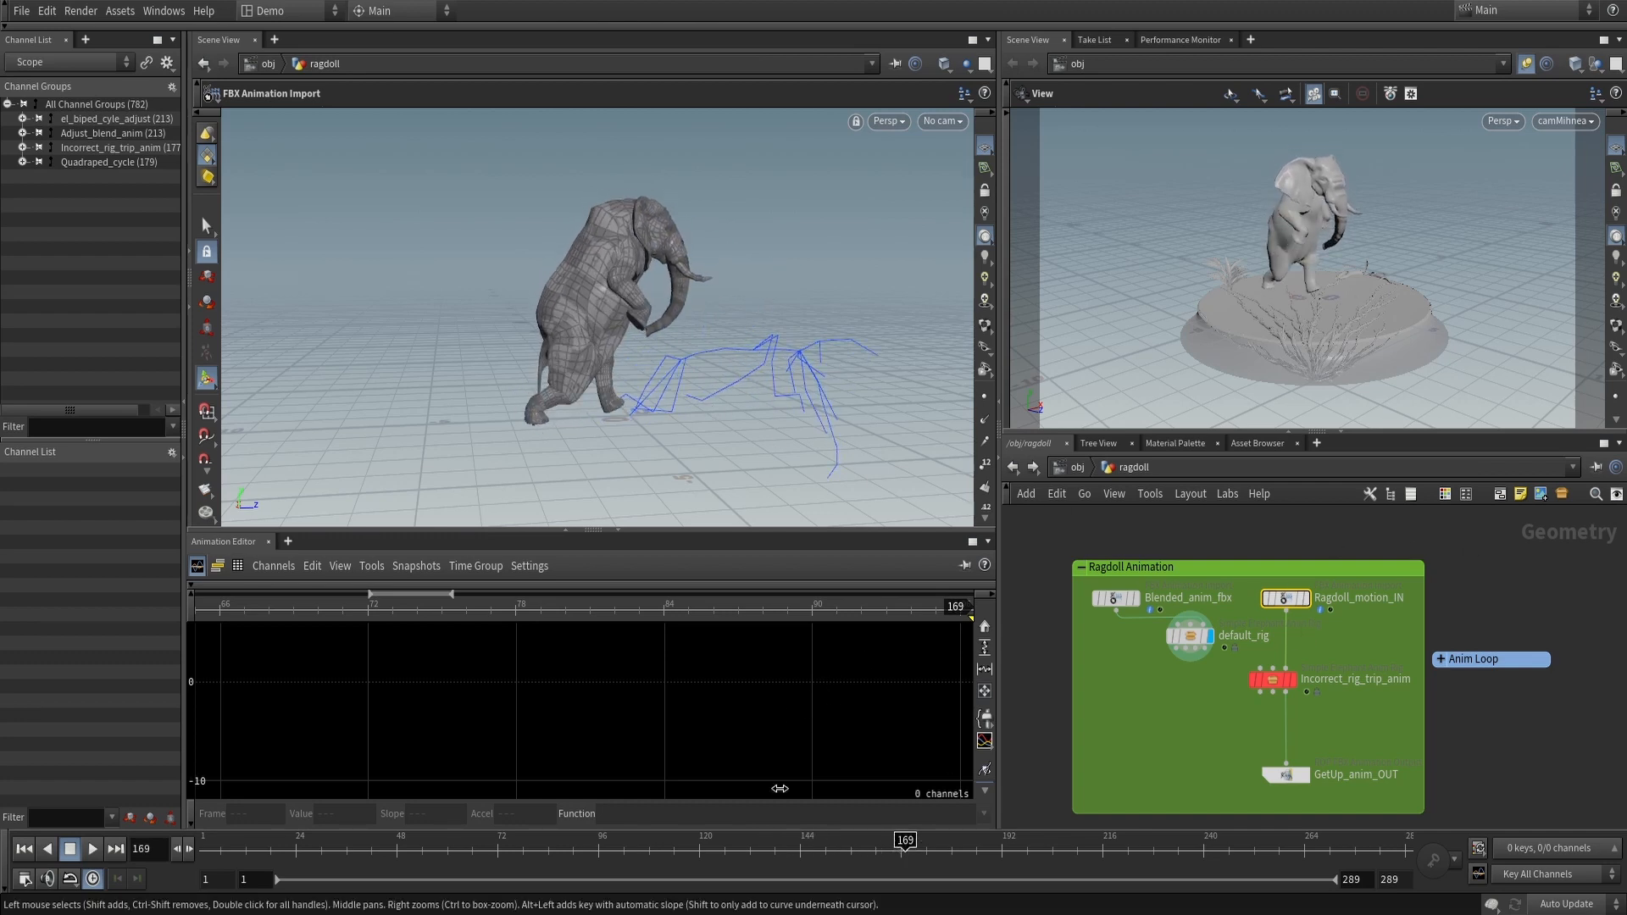
{"action": "mouse_move", "coordinate": [631, 851]}
{"action": "left_mouse_down"}
{"action": "mouse_move", "coordinate": [388, 841]}
{"action": "mouse_move", "coordinate": [847, 837]}
{"action": "left_mouse_up"}
{"action": "left_click_drag", "start_coordinate": [901, 839], "coordinate": [750, 841]}
Reconnect Ragdoll_motion_IN to default_rig's Skeleton Animated input and move default_rig down and away from Incorrect_rig_trip_anim
{"action": "left_click_drag", "start_coordinate": [1183, 637], "coordinate": [1175, 646]}
{"action": "left_click", "coordinate": [1286, 611]}
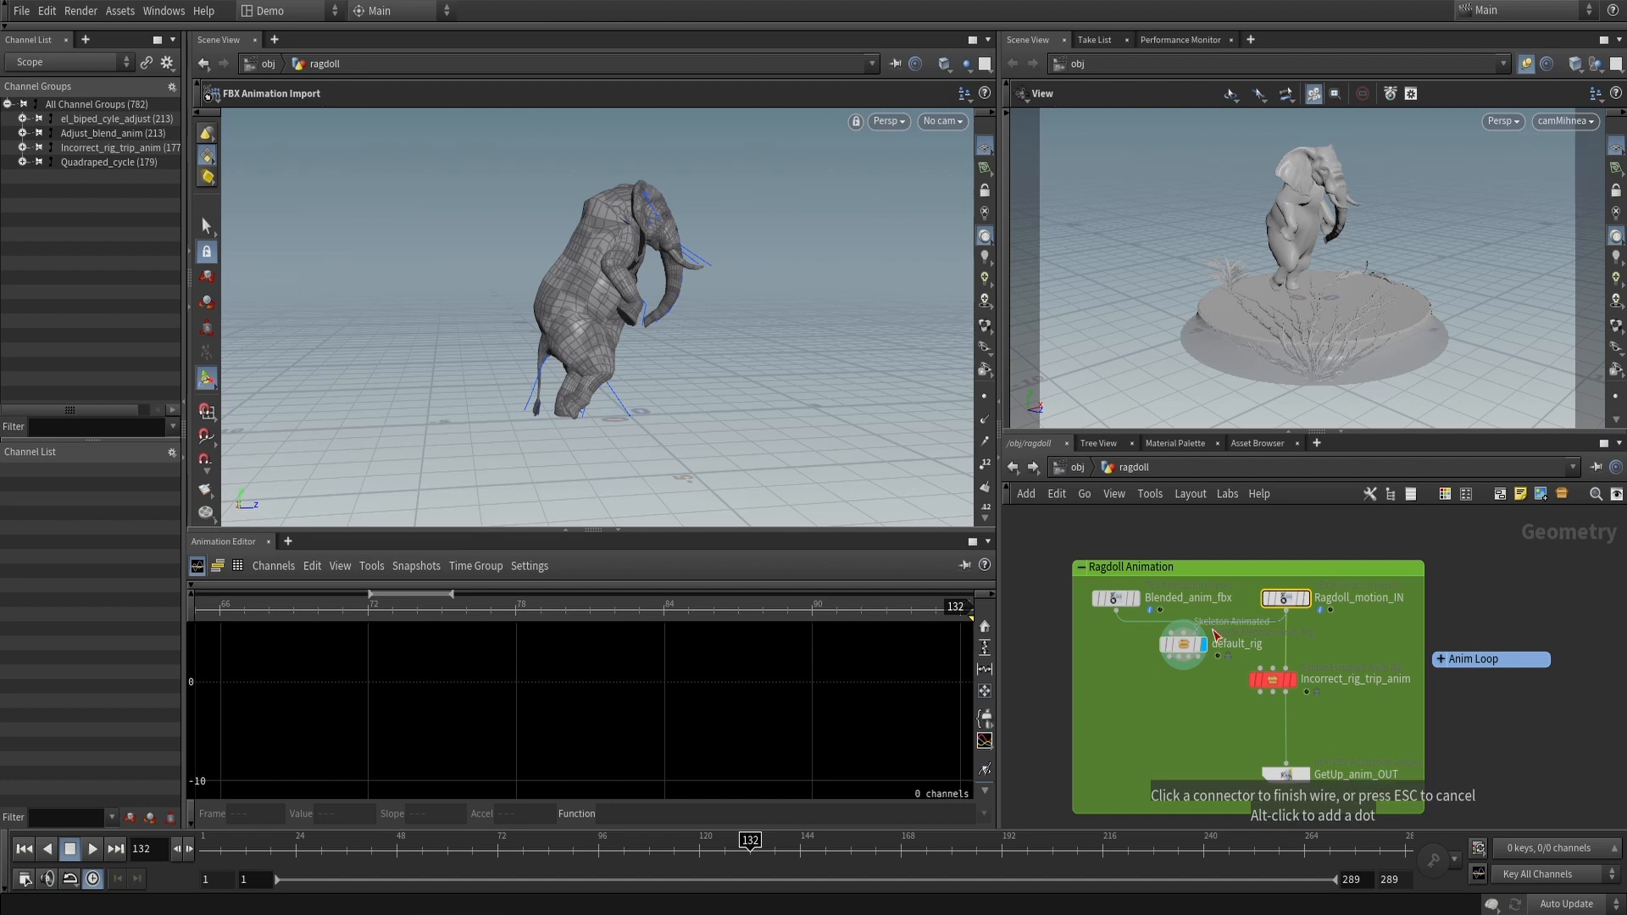
{"action": "left_click", "coordinate": [1185, 641]}
{"action": "left_click_drag", "start_coordinate": [1185, 644], "coordinate": [1161, 668]}
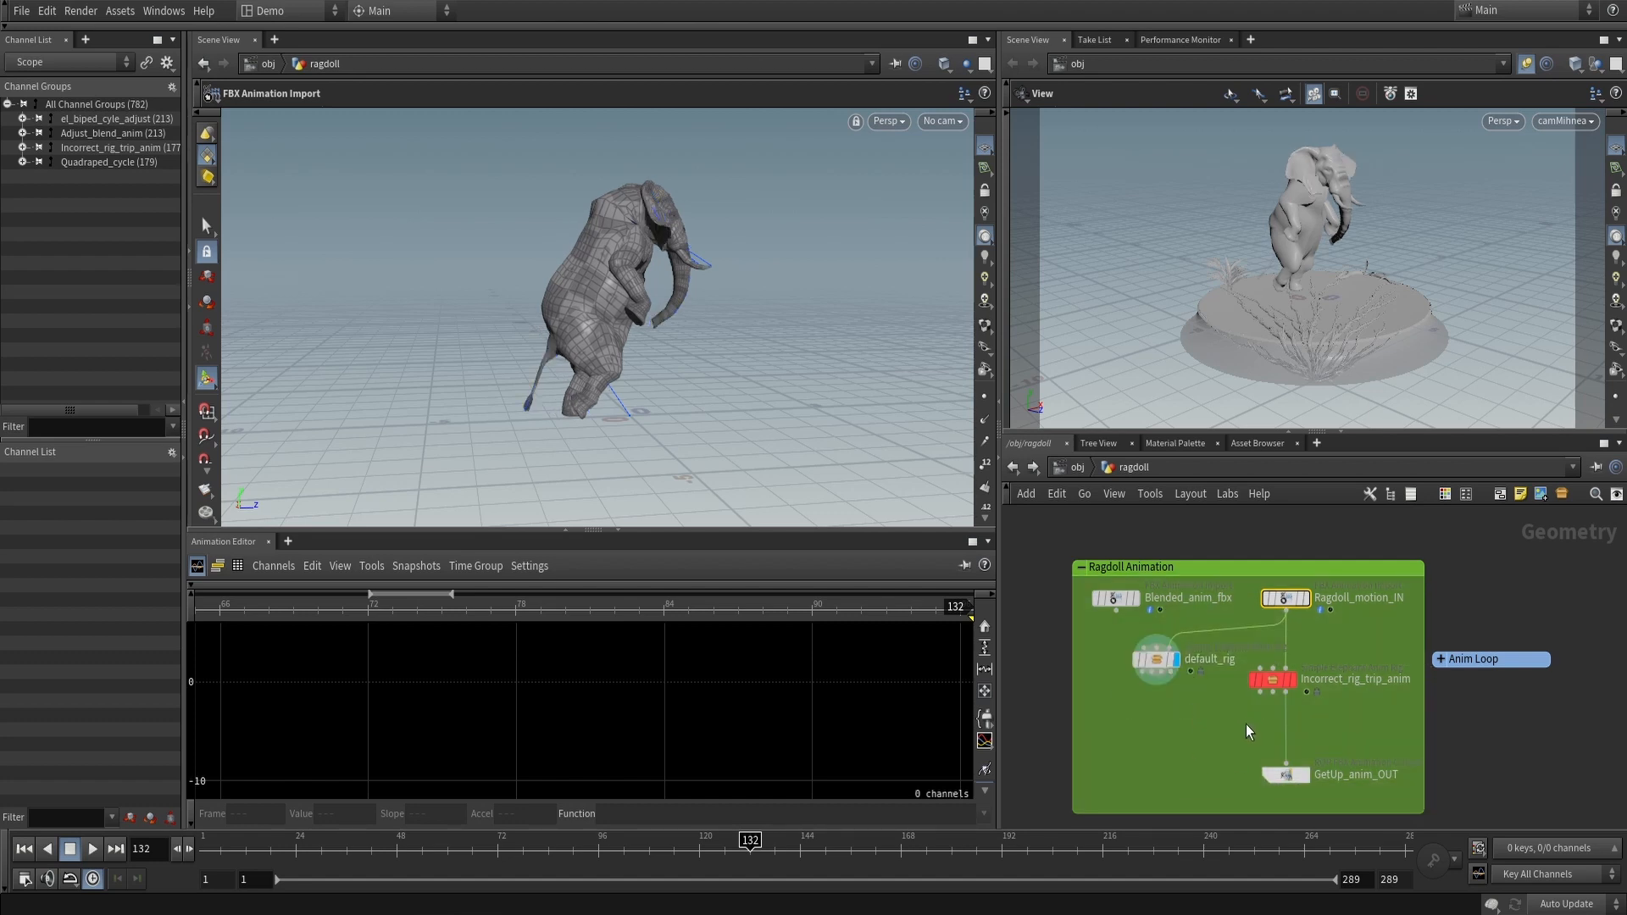
Select Incorrect_rig_trip_anim and switch the display between it and default_rig to compare them, ending with Incorrect_rig_trip_anim displayed
{"action": "scroll", "coordinate": [1244, 722], "scroll_direction": "up", "scroll_amount": 3}
{"action": "left_click", "coordinate": [1290, 666]}
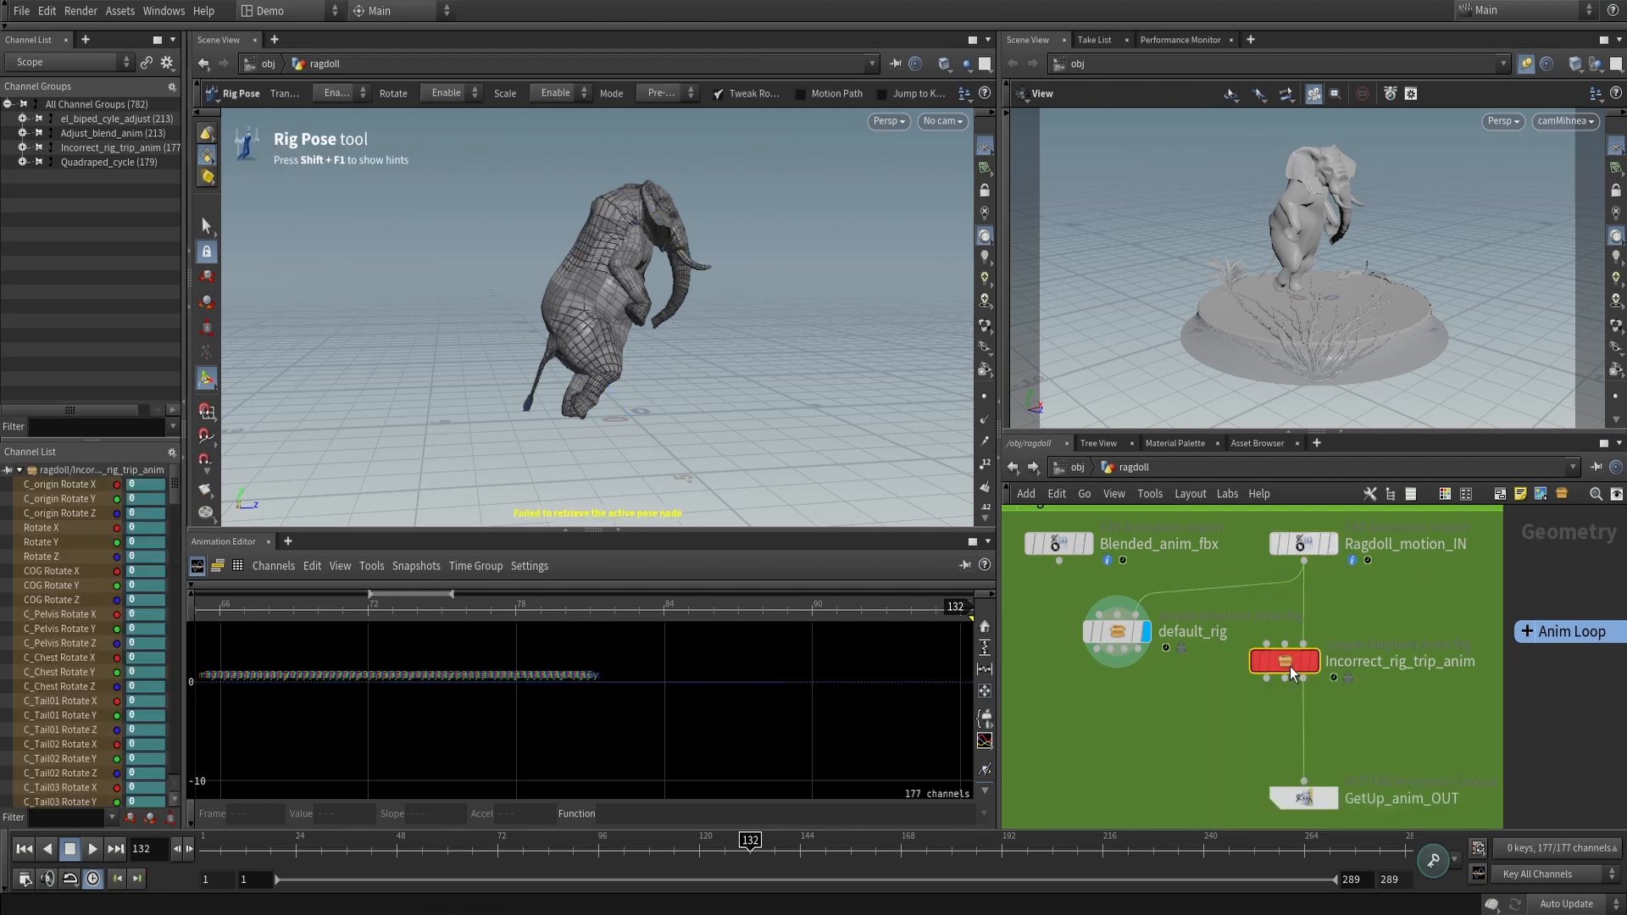
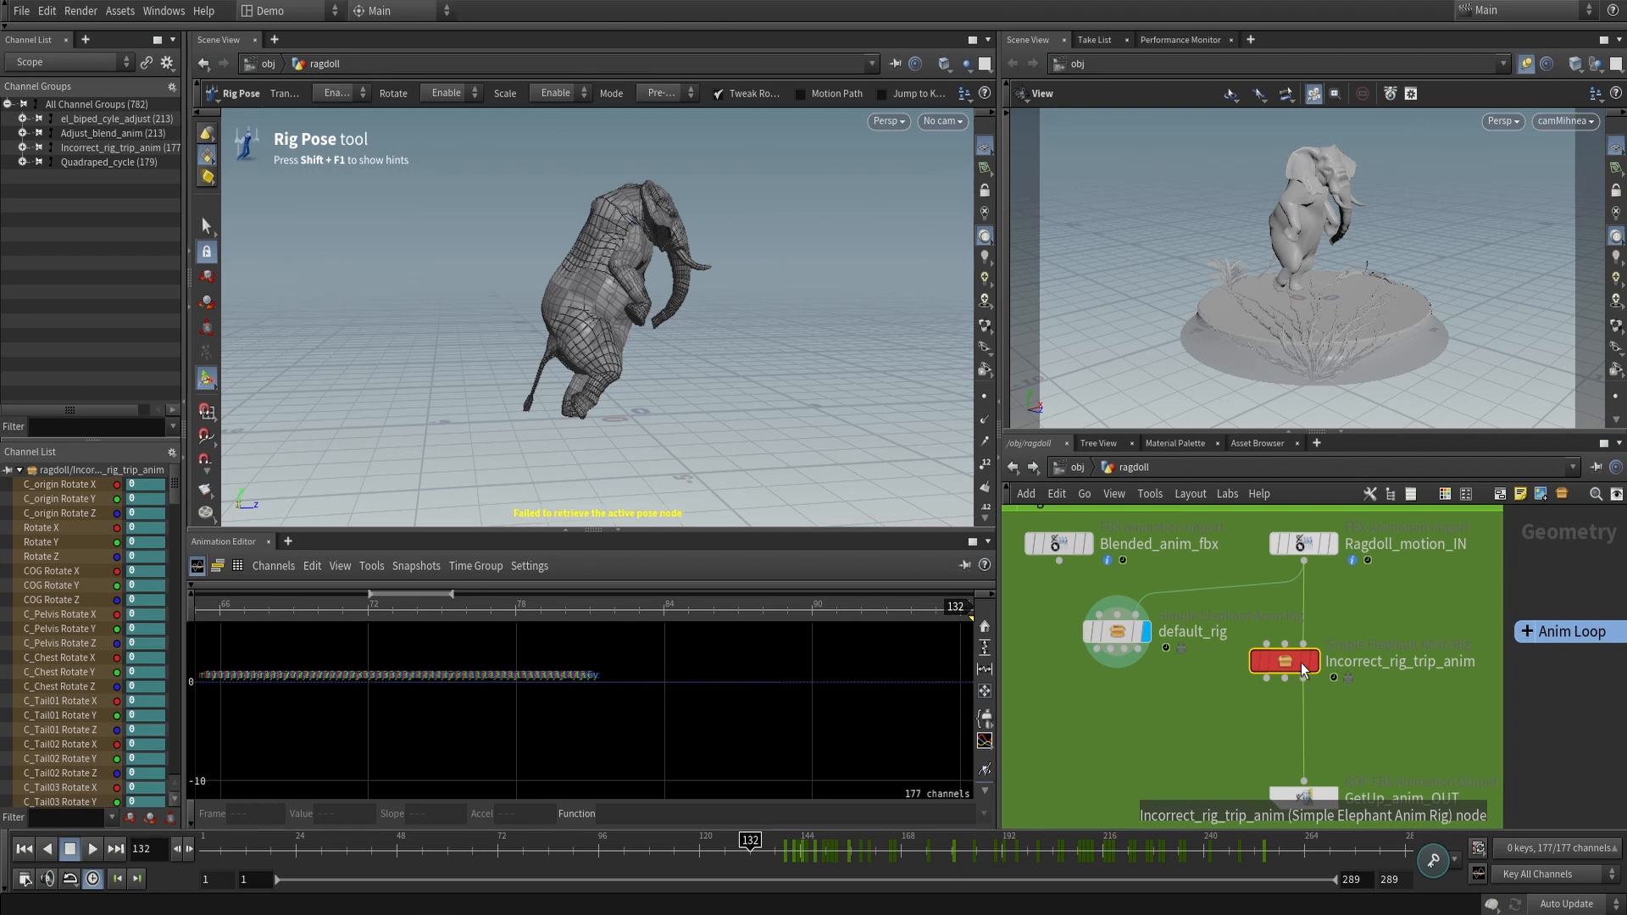
{"action": "mouse_move", "coordinate": [1293, 663]}
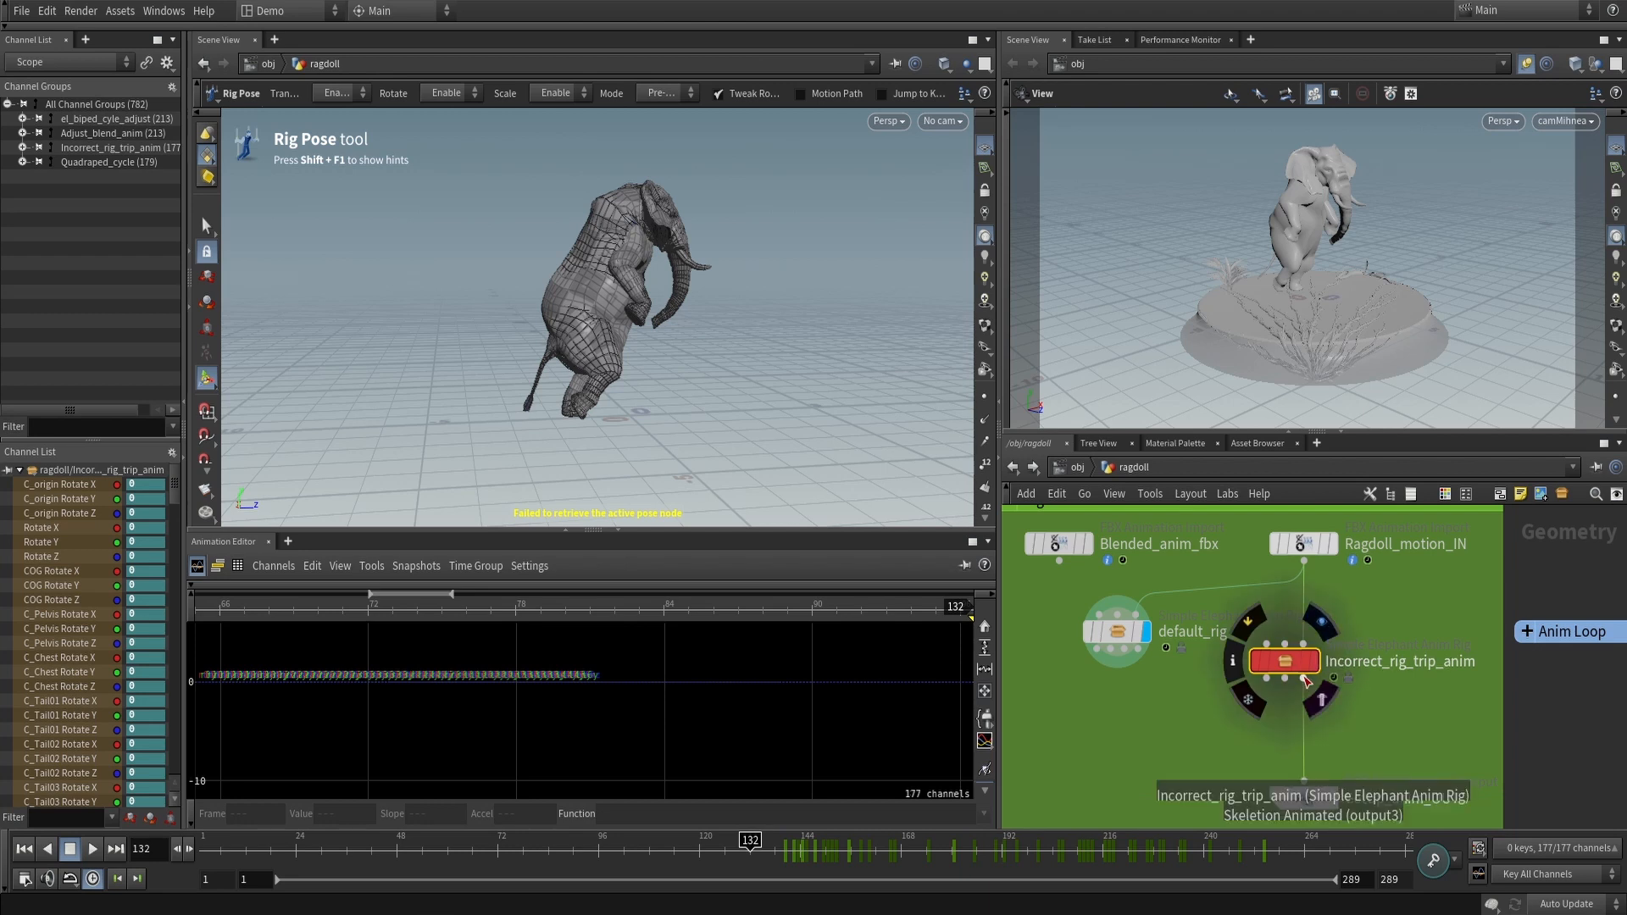
{"action": "left_click", "coordinate": [1318, 621]}
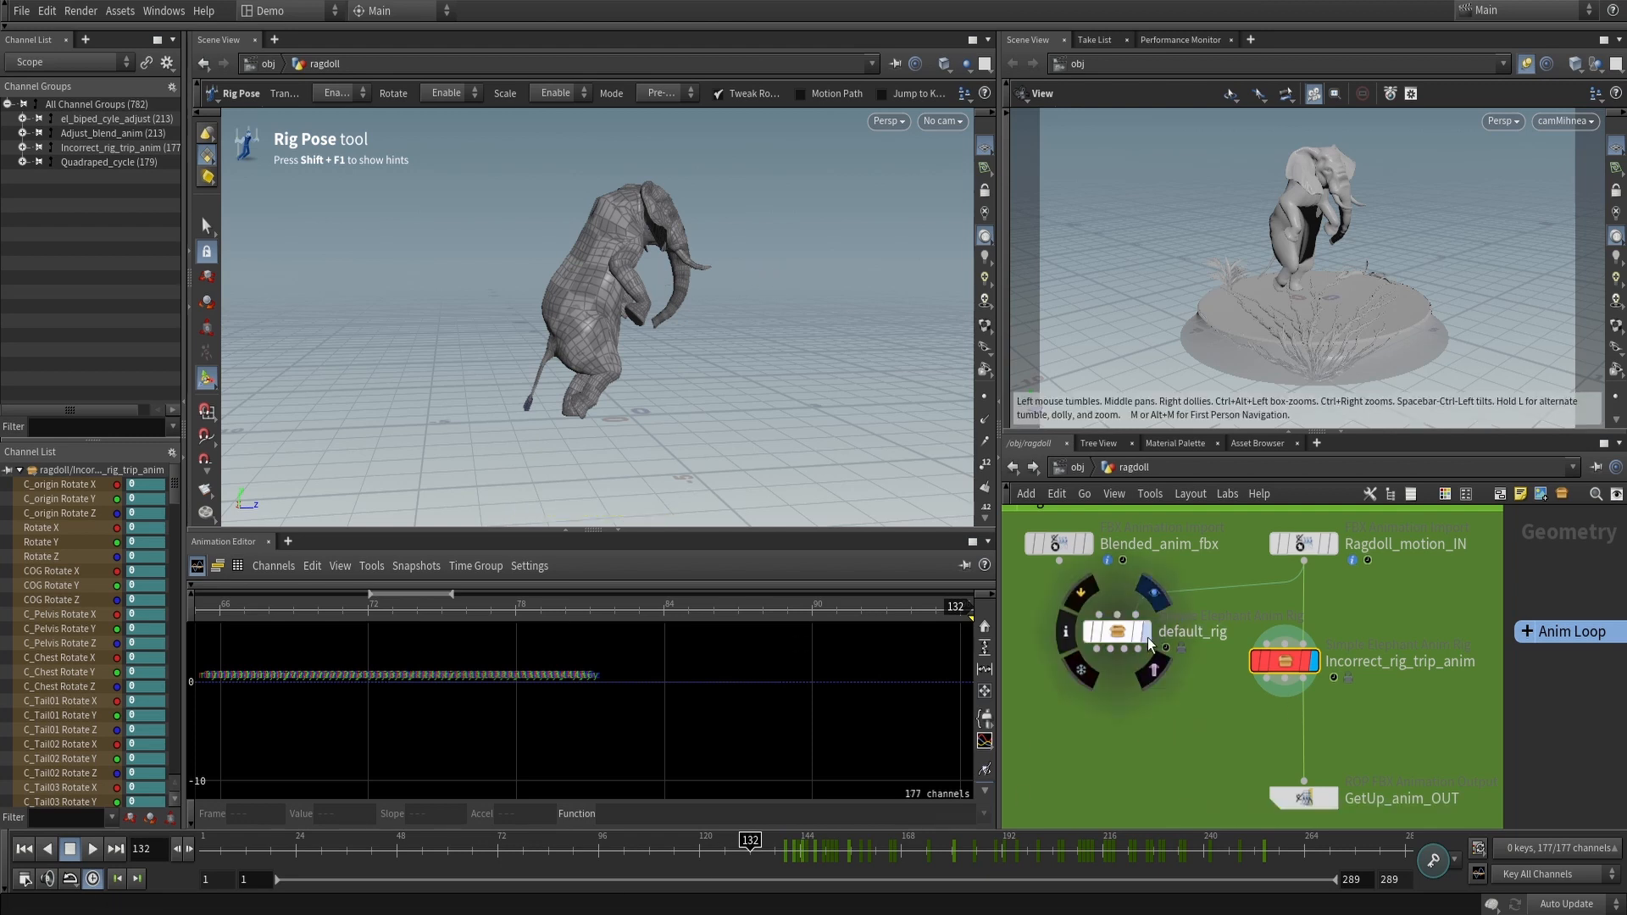
{"action": "left_click", "coordinate": [1148, 637]}
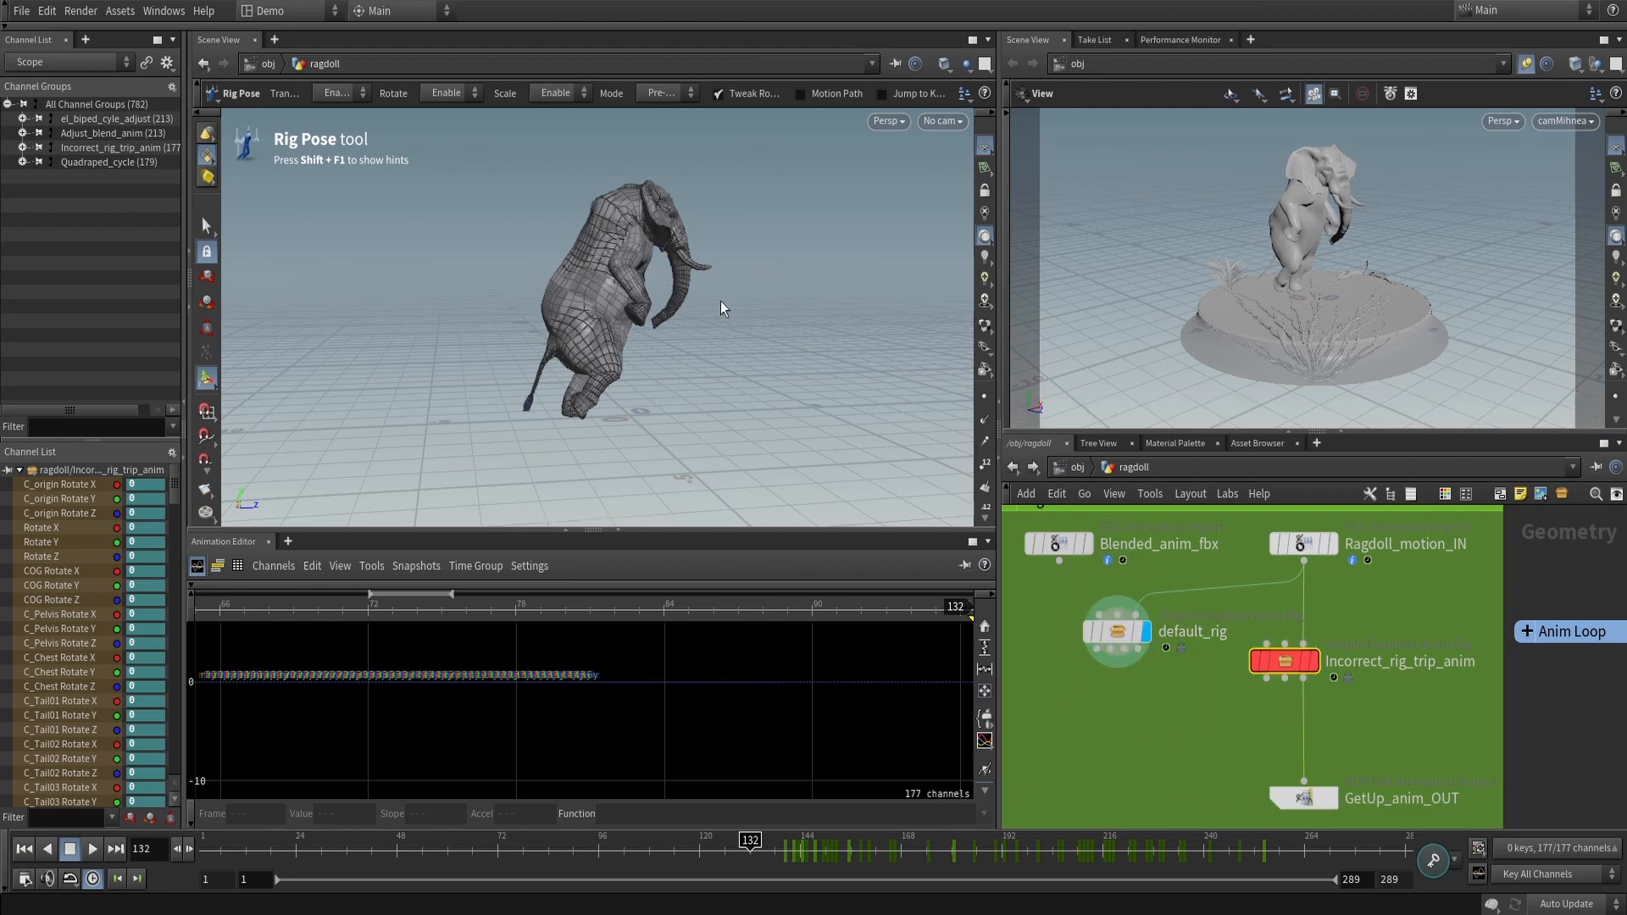
{"action": "left_click", "coordinate": [1312, 663]}
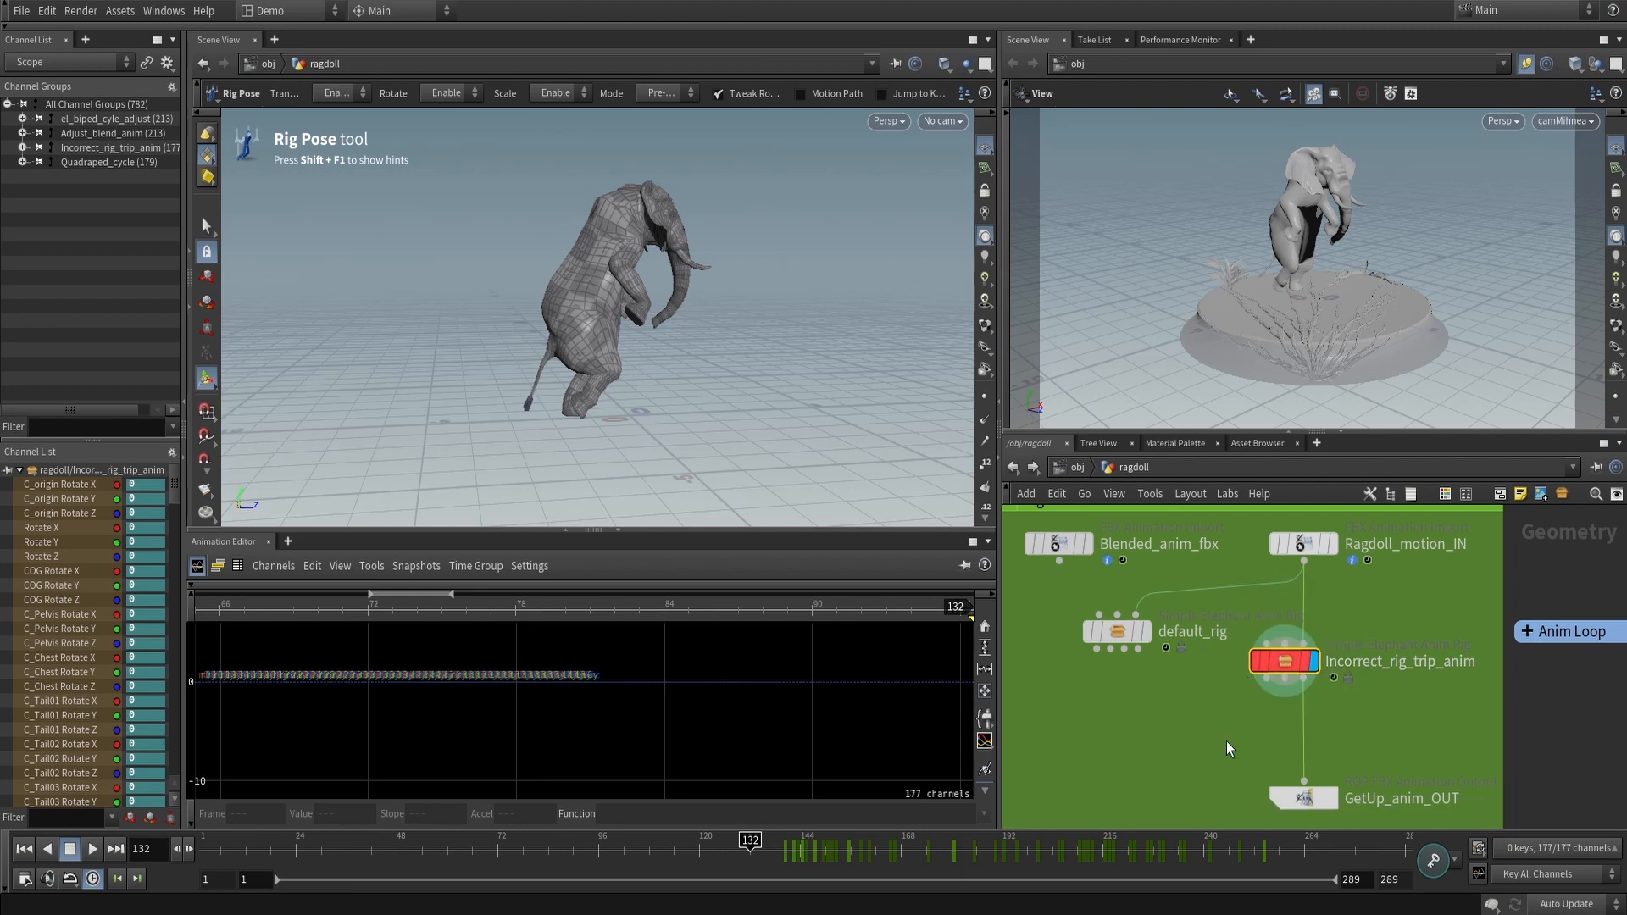
Scrub the displayed trip animation between frames 147 and 153, viewing the elephant from the opposite side
{"action": "left_click_drag", "start_coordinate": [765, 841], "coordinate": [853, 853]}
{"action": "left_click_drag", "start_coordinate": [580, 377], "coordinate": [788, 424], "text": "alt"}
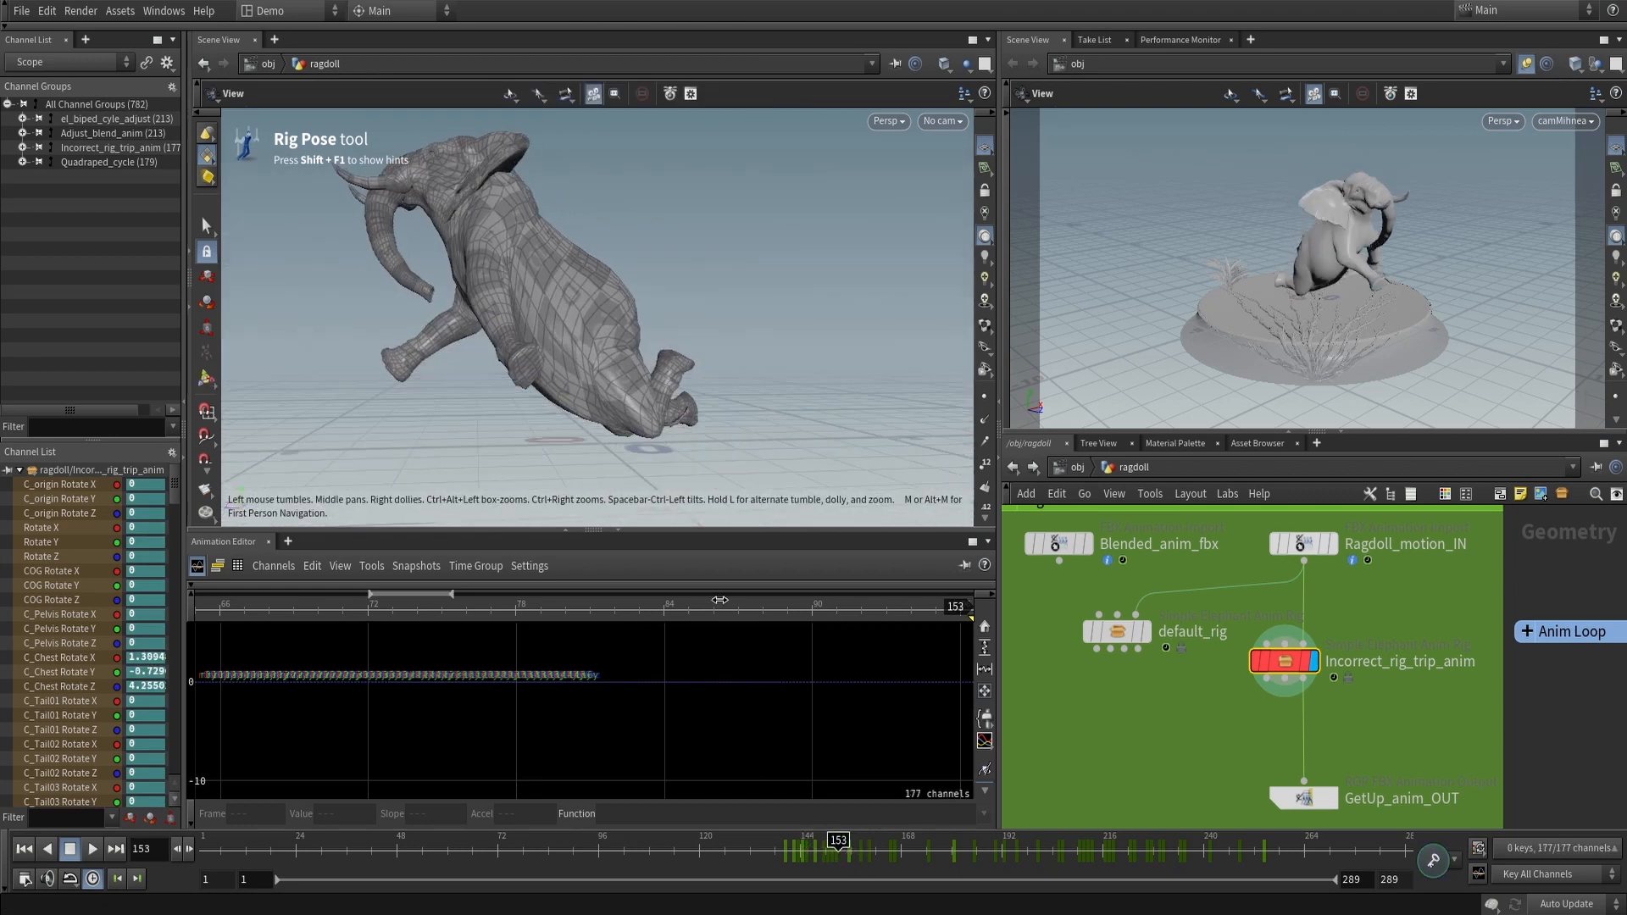
{"action": "left_click_drag", "start_coordinate": [767, 867], "coordinate": [812, 861]}
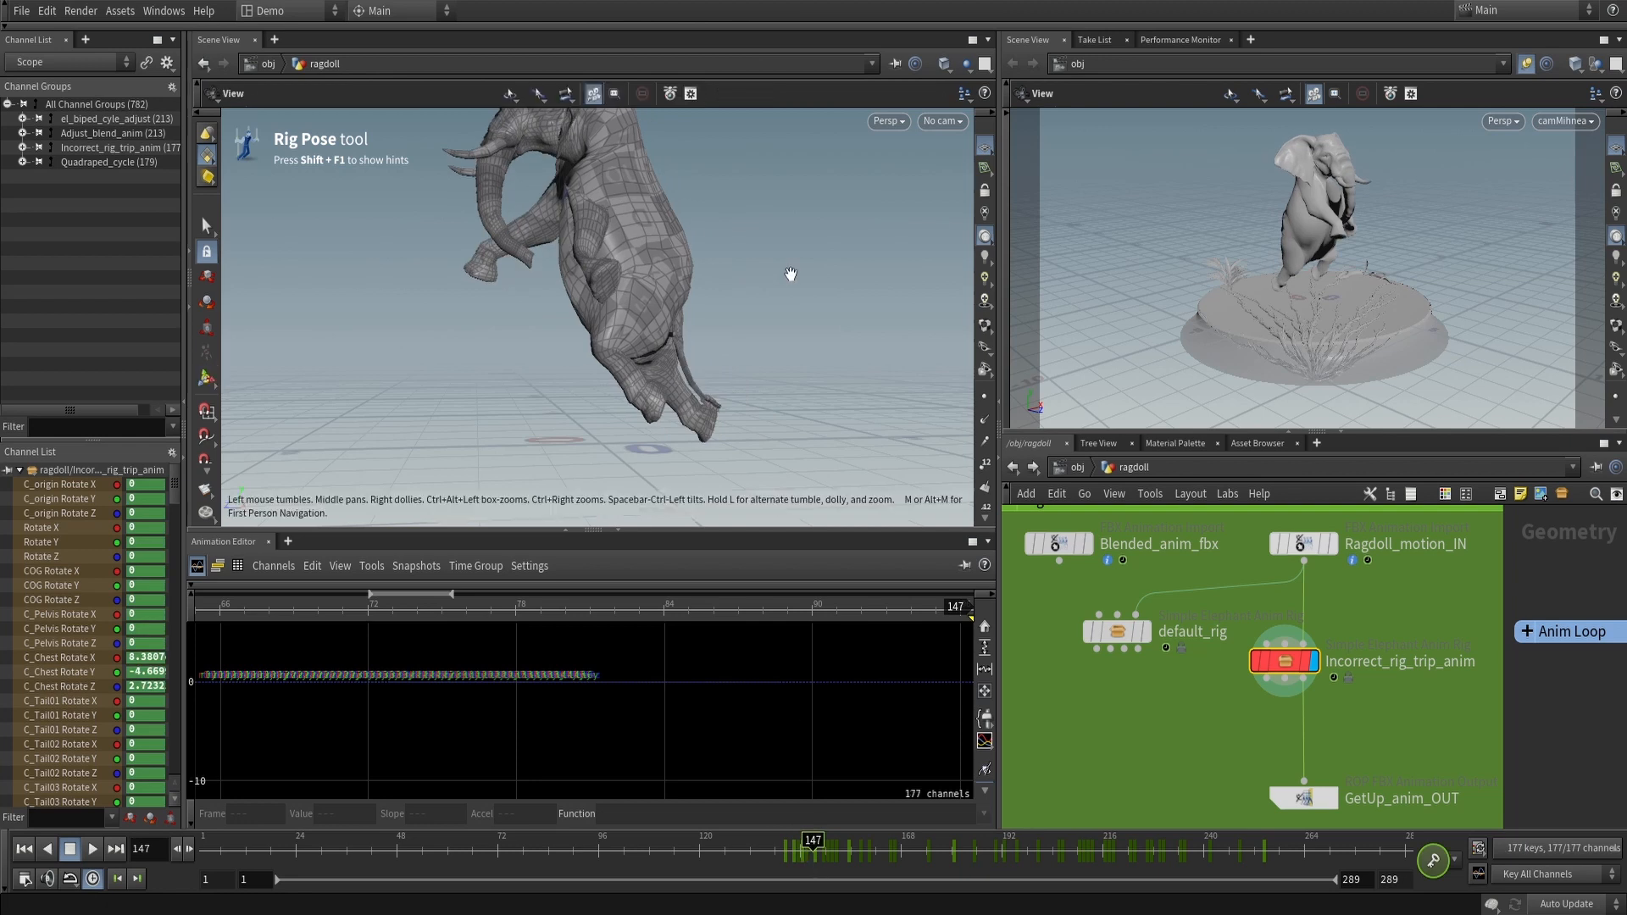
{"action": "right_click_drag", "start_coordinate": [790, 273], "coordinate": [702, 294], "text": "alt"}
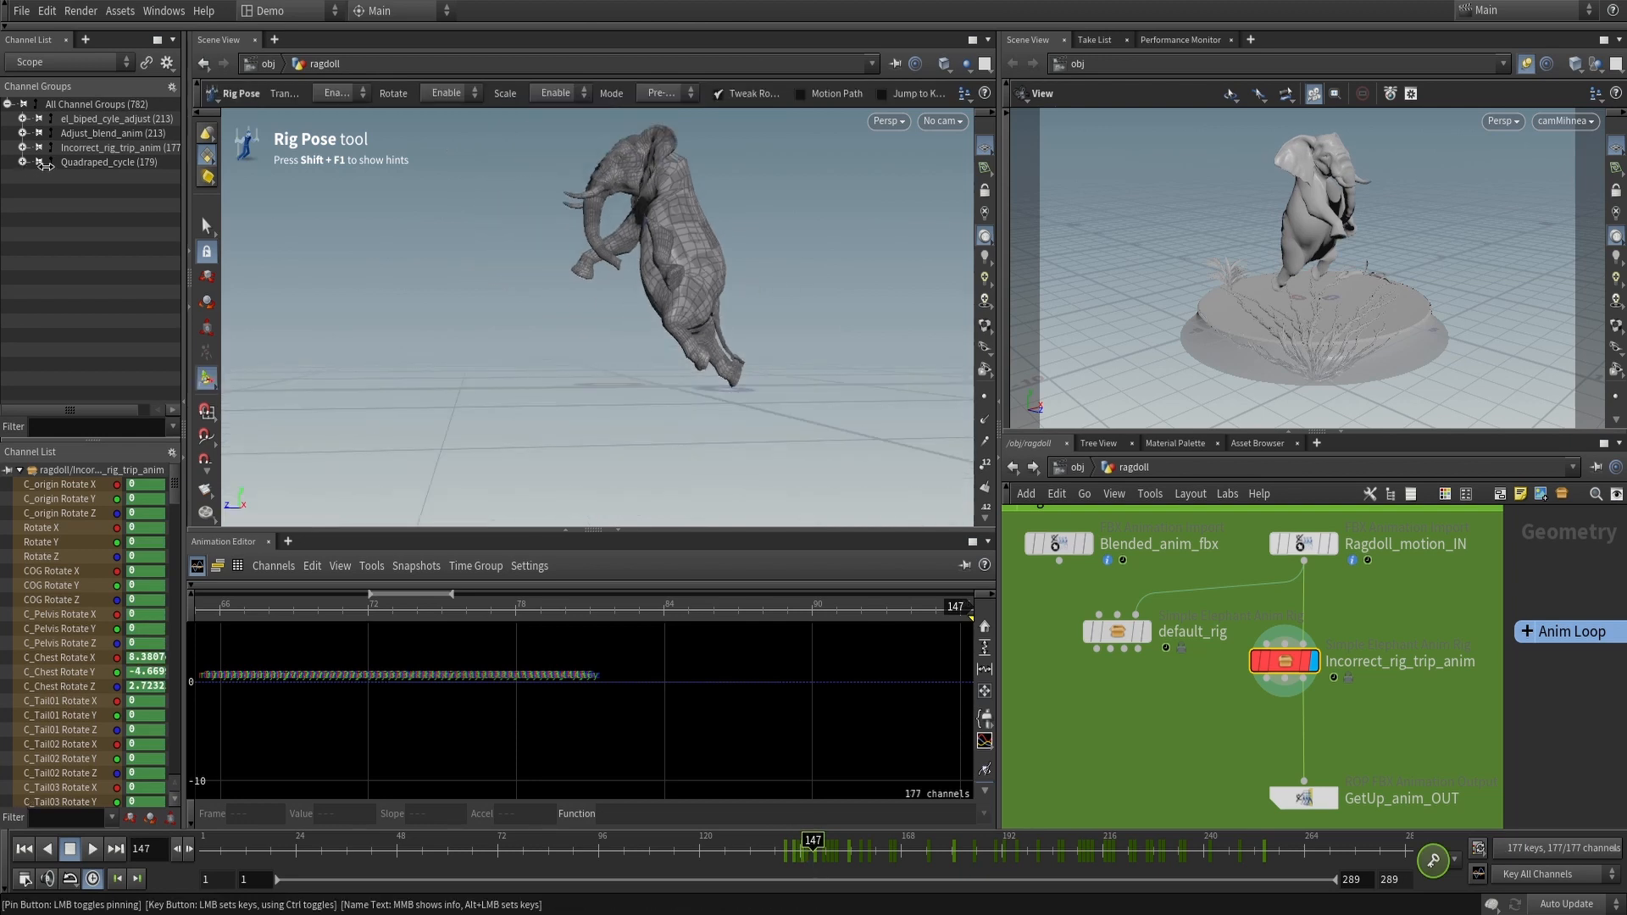
Scope the Main channel group of Incorrect_rig_trip_anim and frame the C_Mainoffset Translate Y curve in the animation editor
{"action": "left_click", "coordinate": [86, 162]}
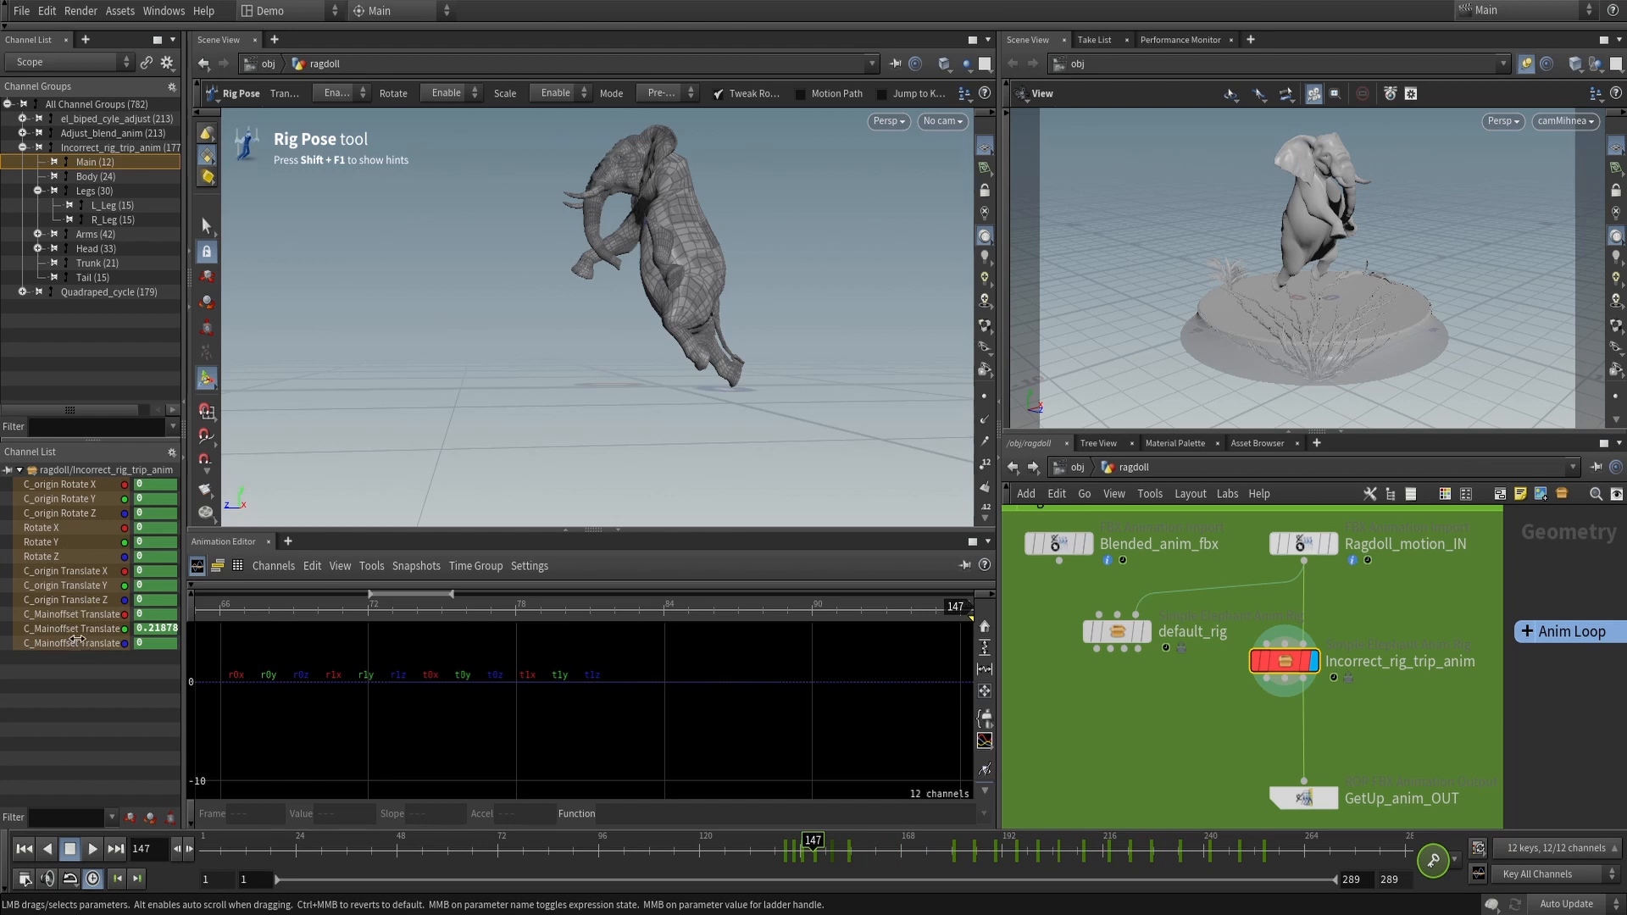
{"action": "left_click", "coordinate": [76, 629]}
{"action": "key", "text": "h"}
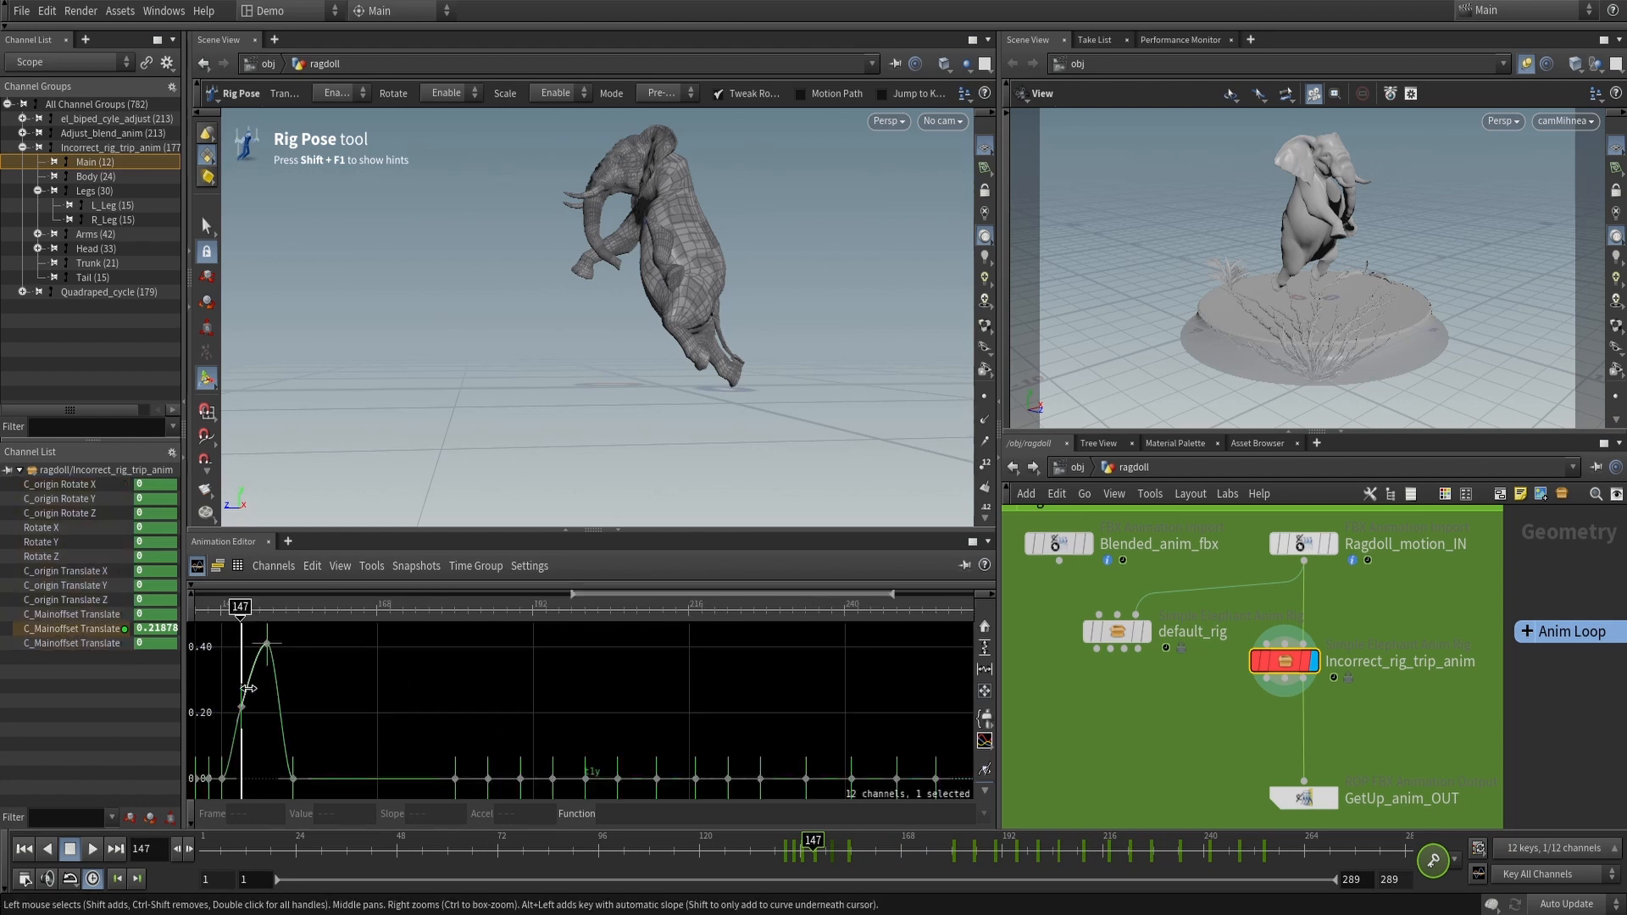
Try raising the C_Mainoffset Translate Y key at frame 147, undo the change, and scrub to frame 150
{"action": "left_click_drag", "start_coordinate": [240, 707], "coordinate": [241, 672]}
{"action": "key", "text": "ctrl+z"}
{"action": "left_click_drag", "start_coordinate": [244, 852], "coordinate": [826, 835]}
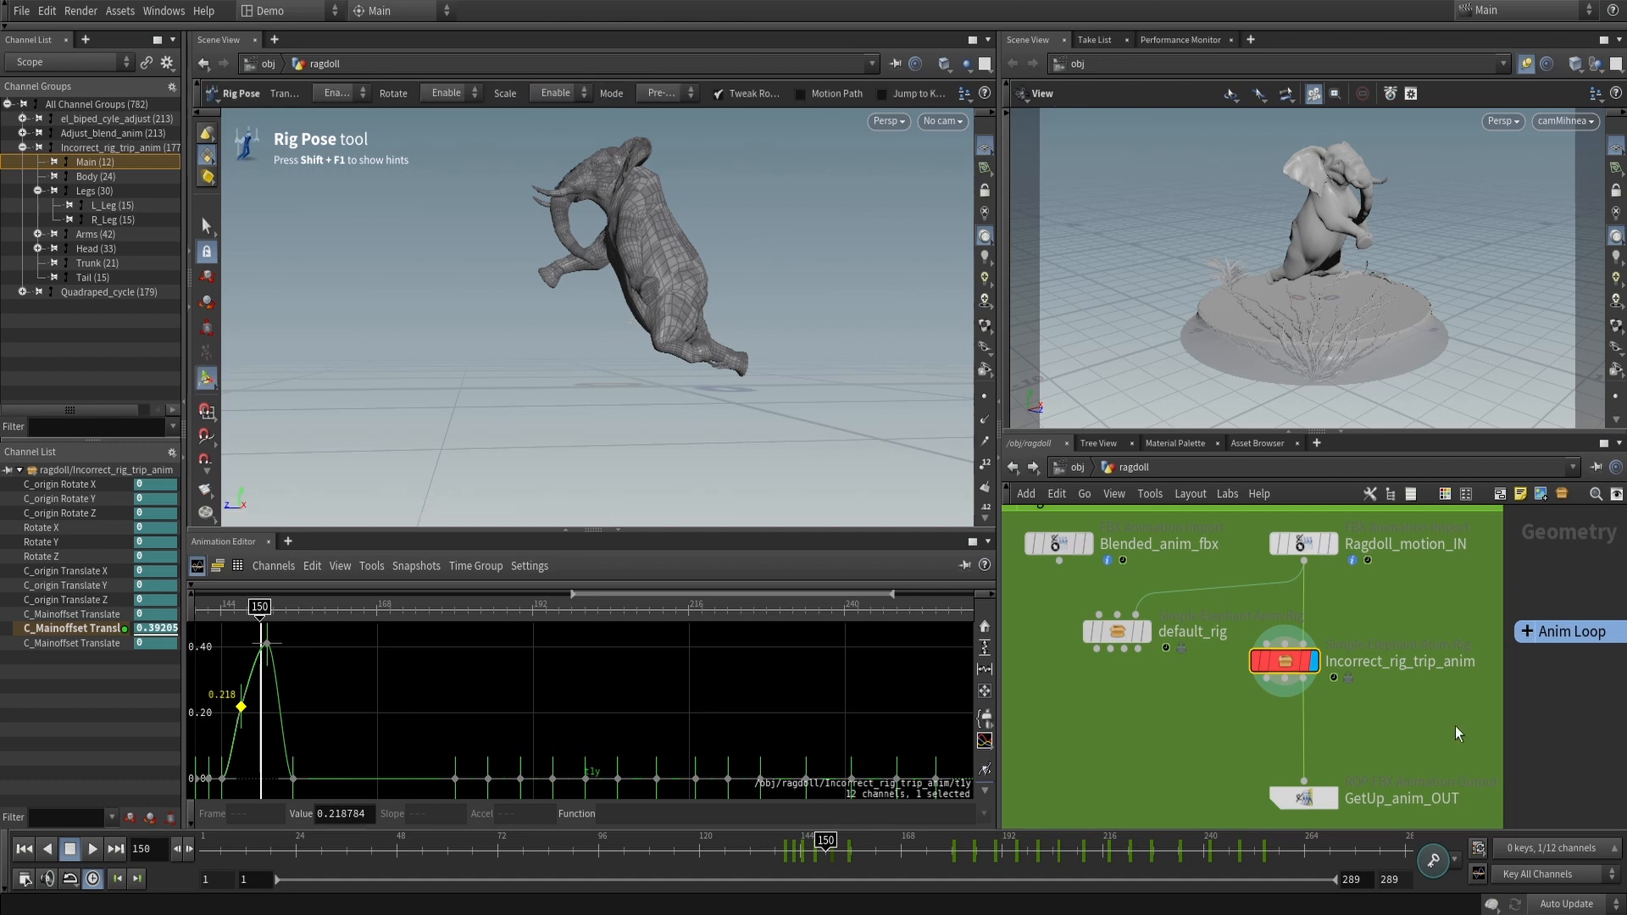
Show default_rig as a template ghost and scrub to frame 149 to compare it with the adjusted trip pose
{"action": "left_click", "coordinate": [1144, 632]}
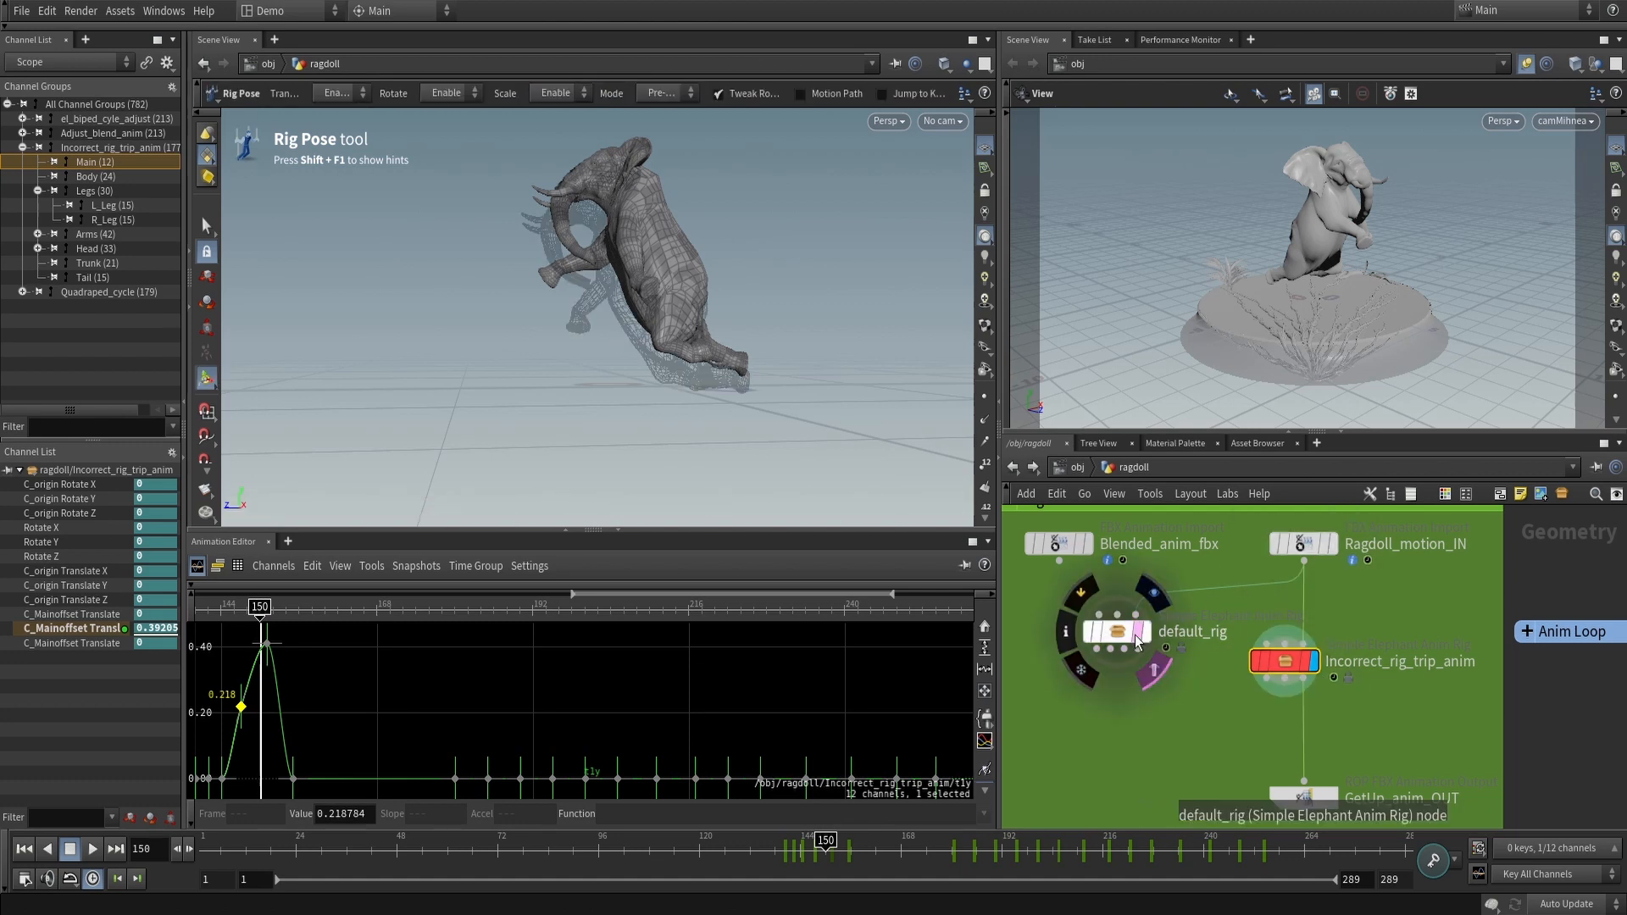
{"action": "left_click_drag", "start_coordinate": [691, 363], "coordinate": [689, 369], "text": "alt"}
{"action": "middle_click_drag", "start_coordinate": [684, 351], "coordinate": [585, 364], "text": "alt"}
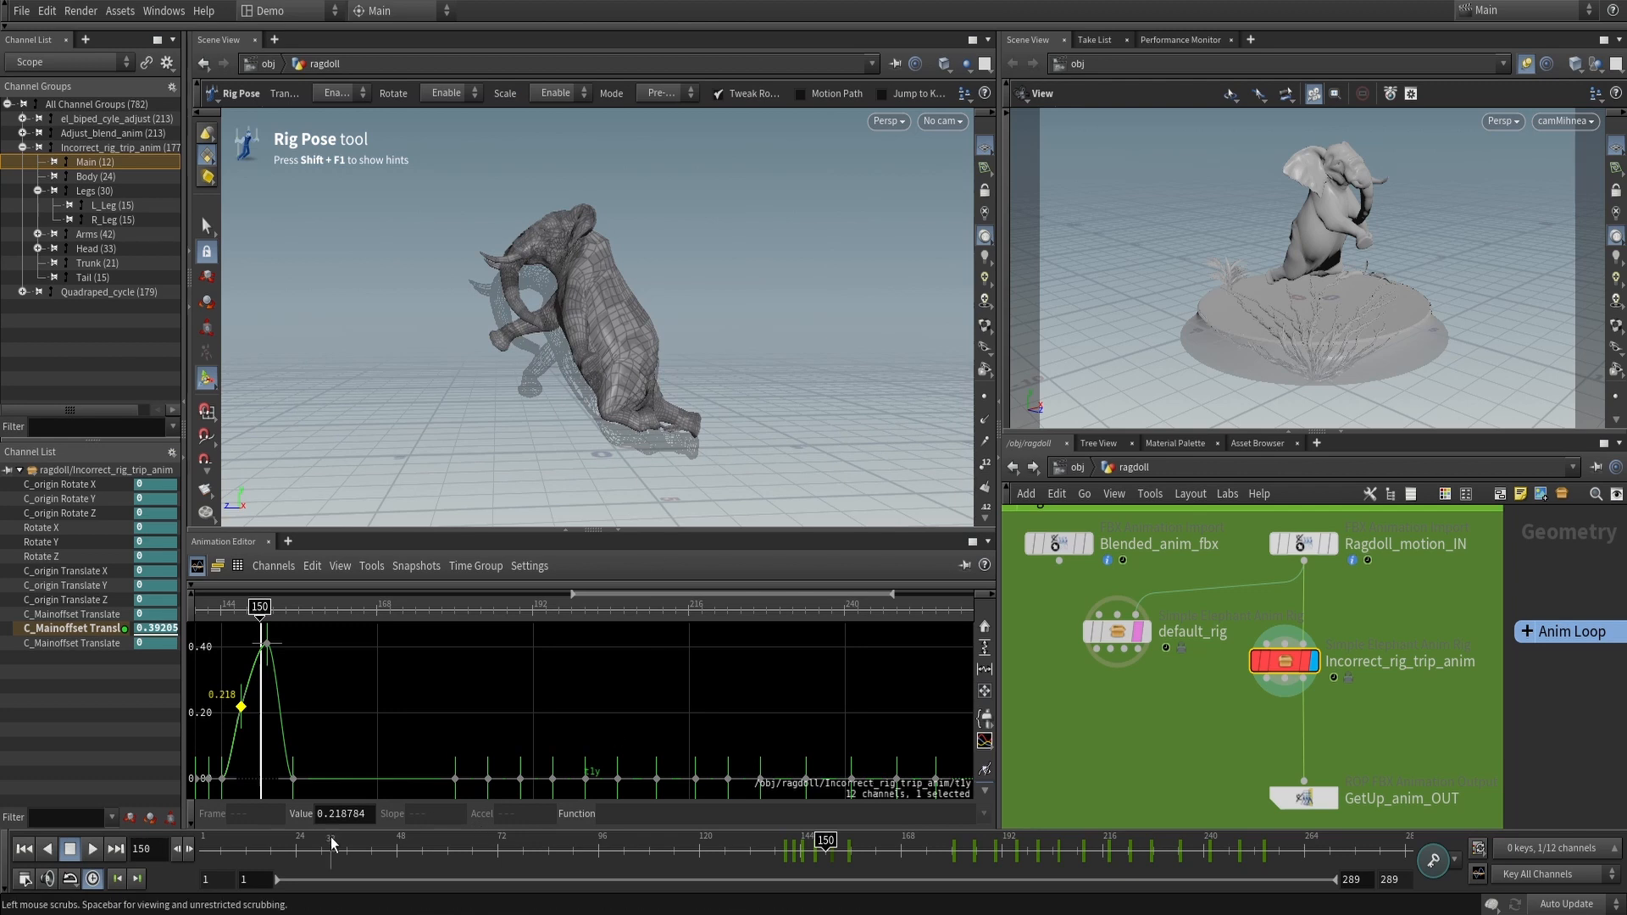
{"action": "left_click_drag", "start_coordinate": [782, 848], "coordinate": [821, 857]}
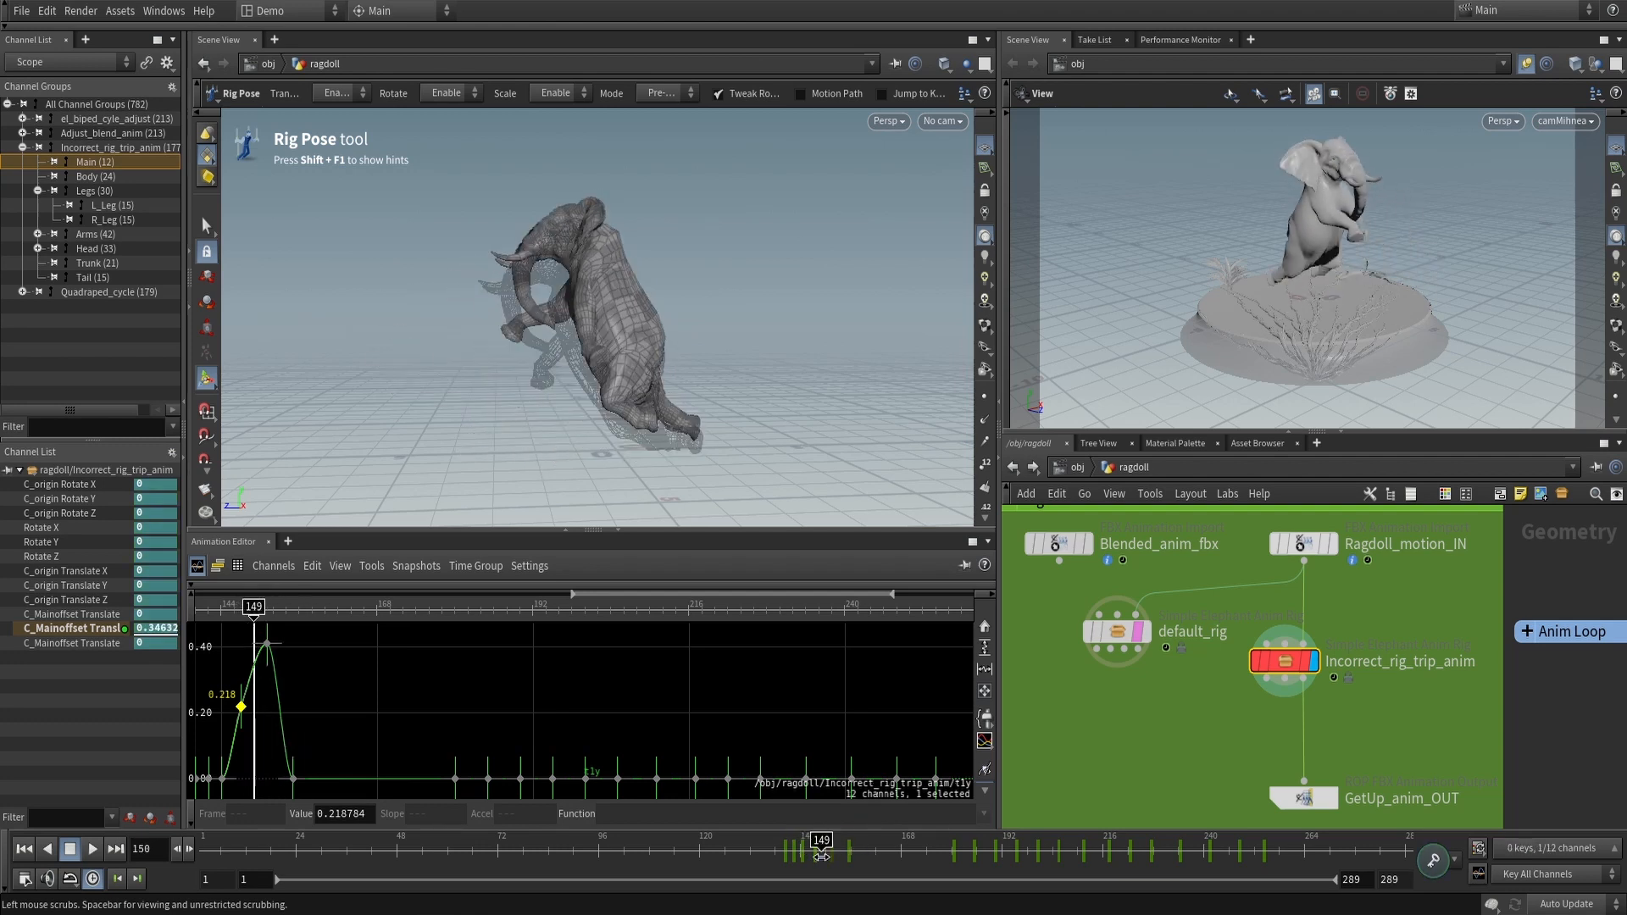
Examine the adjusted trip against the default_rig ghost from several angles, scrubbing around frame 151 and ending at frame 145
{"action": "left_click_drag", "start_coordinate": [429, 316], "coordinate": [704, 475], "text": "alt"}
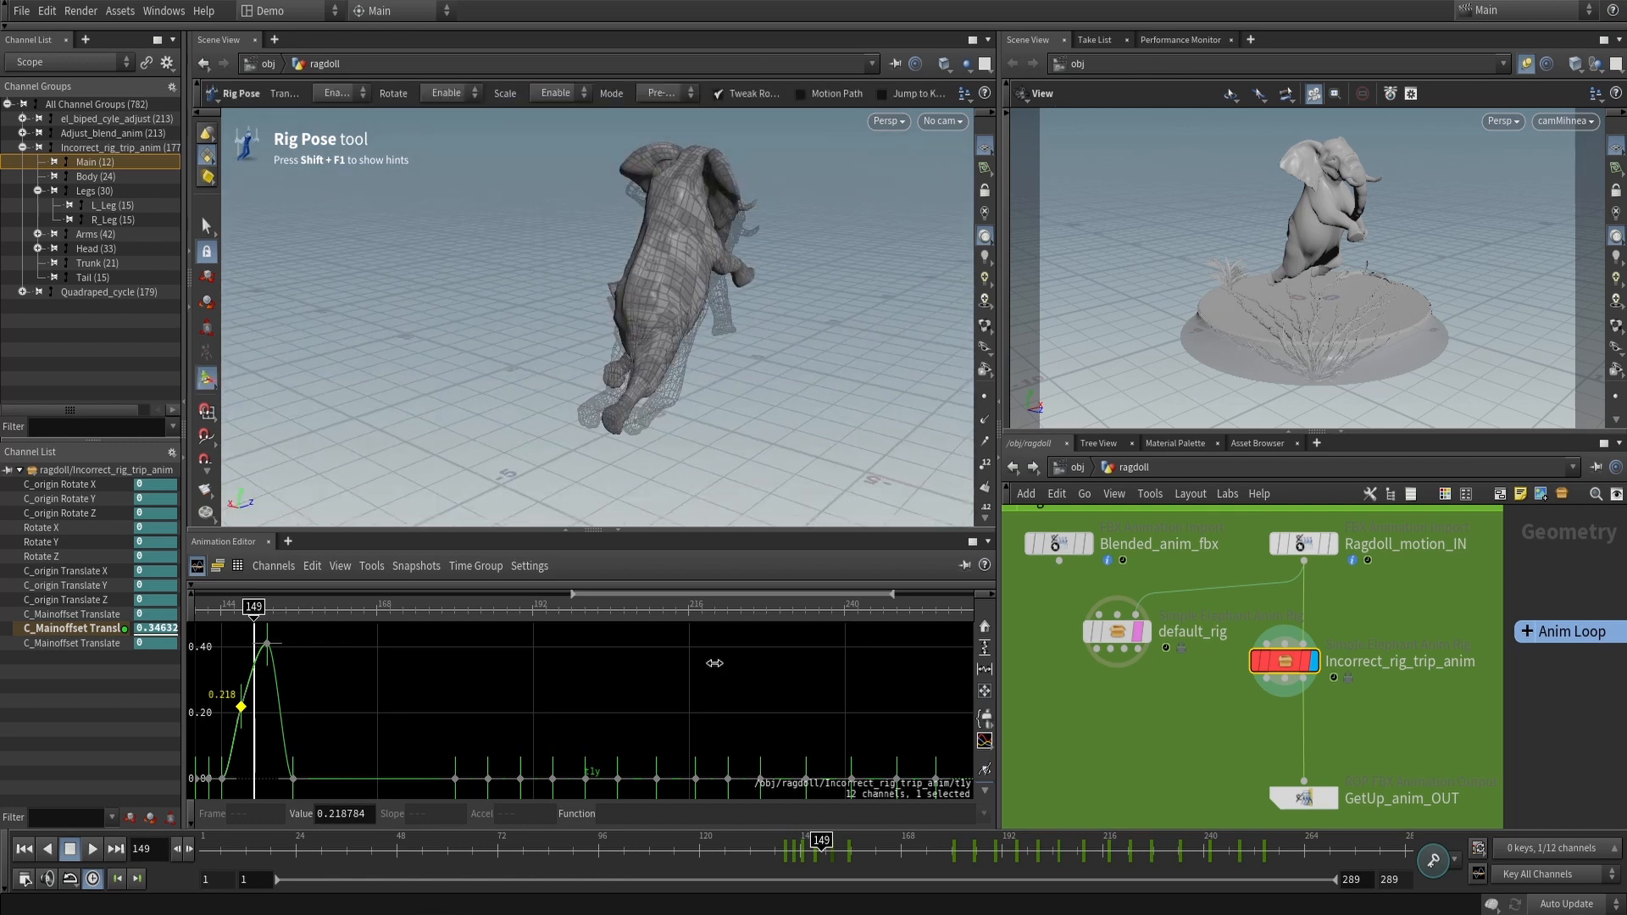
{"action": "mouse_move", "coordinate": [822, 854]}
{"action": "left_mouse_down"}
{"action": "mouse_move", "coordinate": [884, 847]}
{"action": "mouse_move", "coordinate": [847, 848]}
{"action": "left_mouse_up"}
{"action": "left_click_drag", "start_coordinate": [644, 398], "coordinate": [584, 379], "text": "alt"}
{"action": "left_click_drag", "start_coordinate": [829, 857], "coordinate": [830, 860]}
{"action": "left_click_drag", "start_coordinate": [666, 230], "coordinate": [689, 339], "text": "alt"}
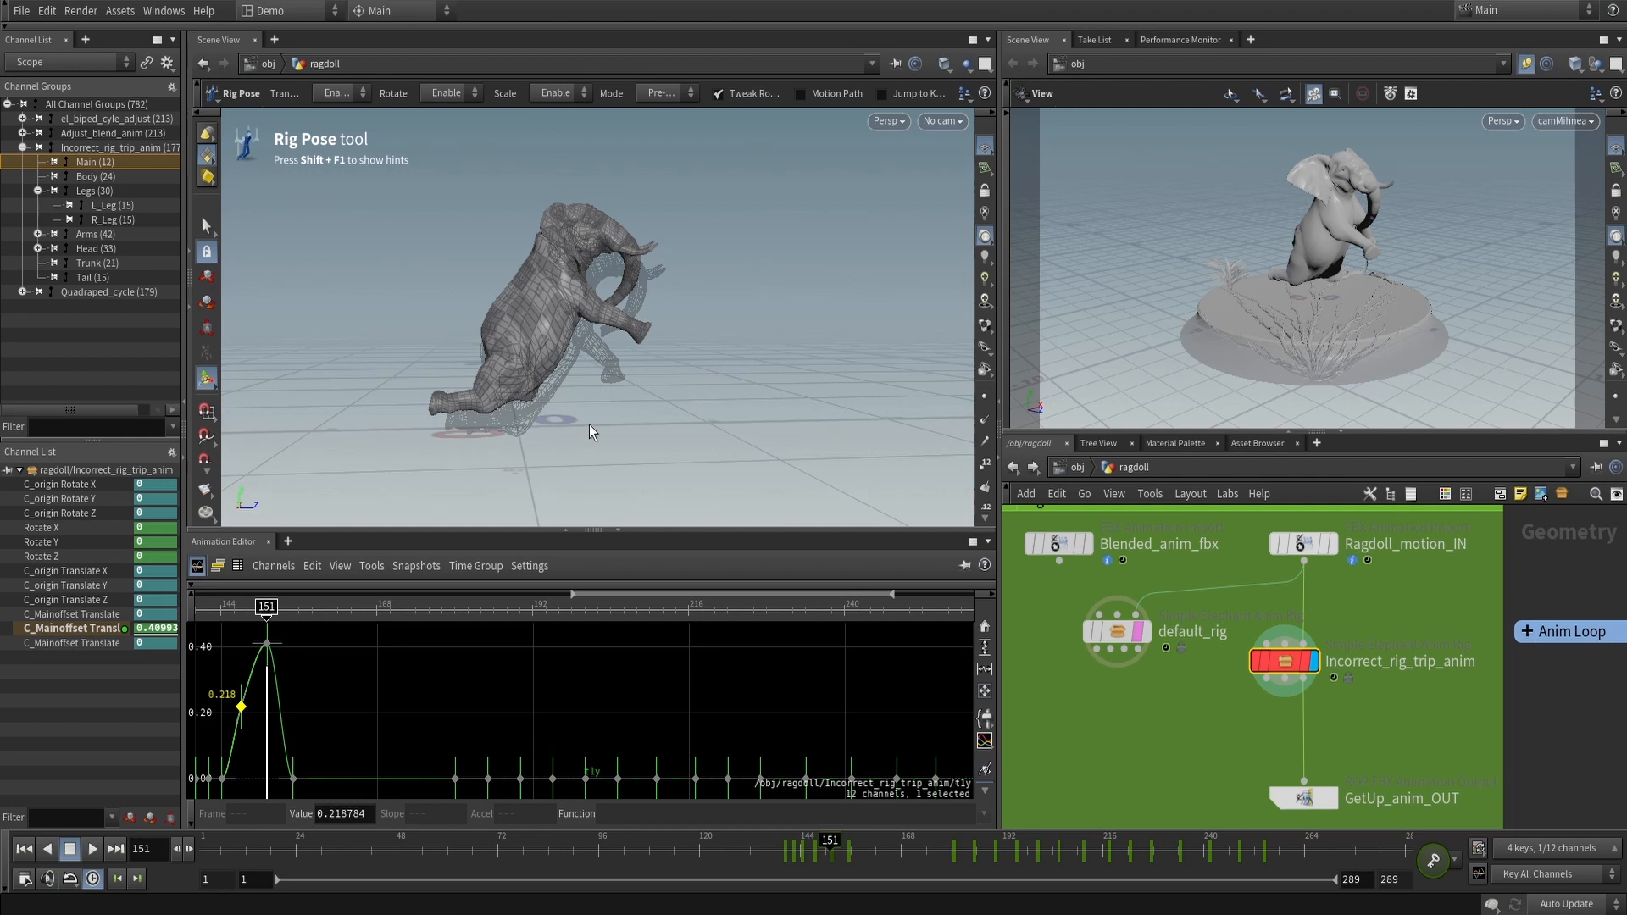
{"action": "left_click_drag", "start_coordinate": [769, 851], "coordinate": [804, 864]}
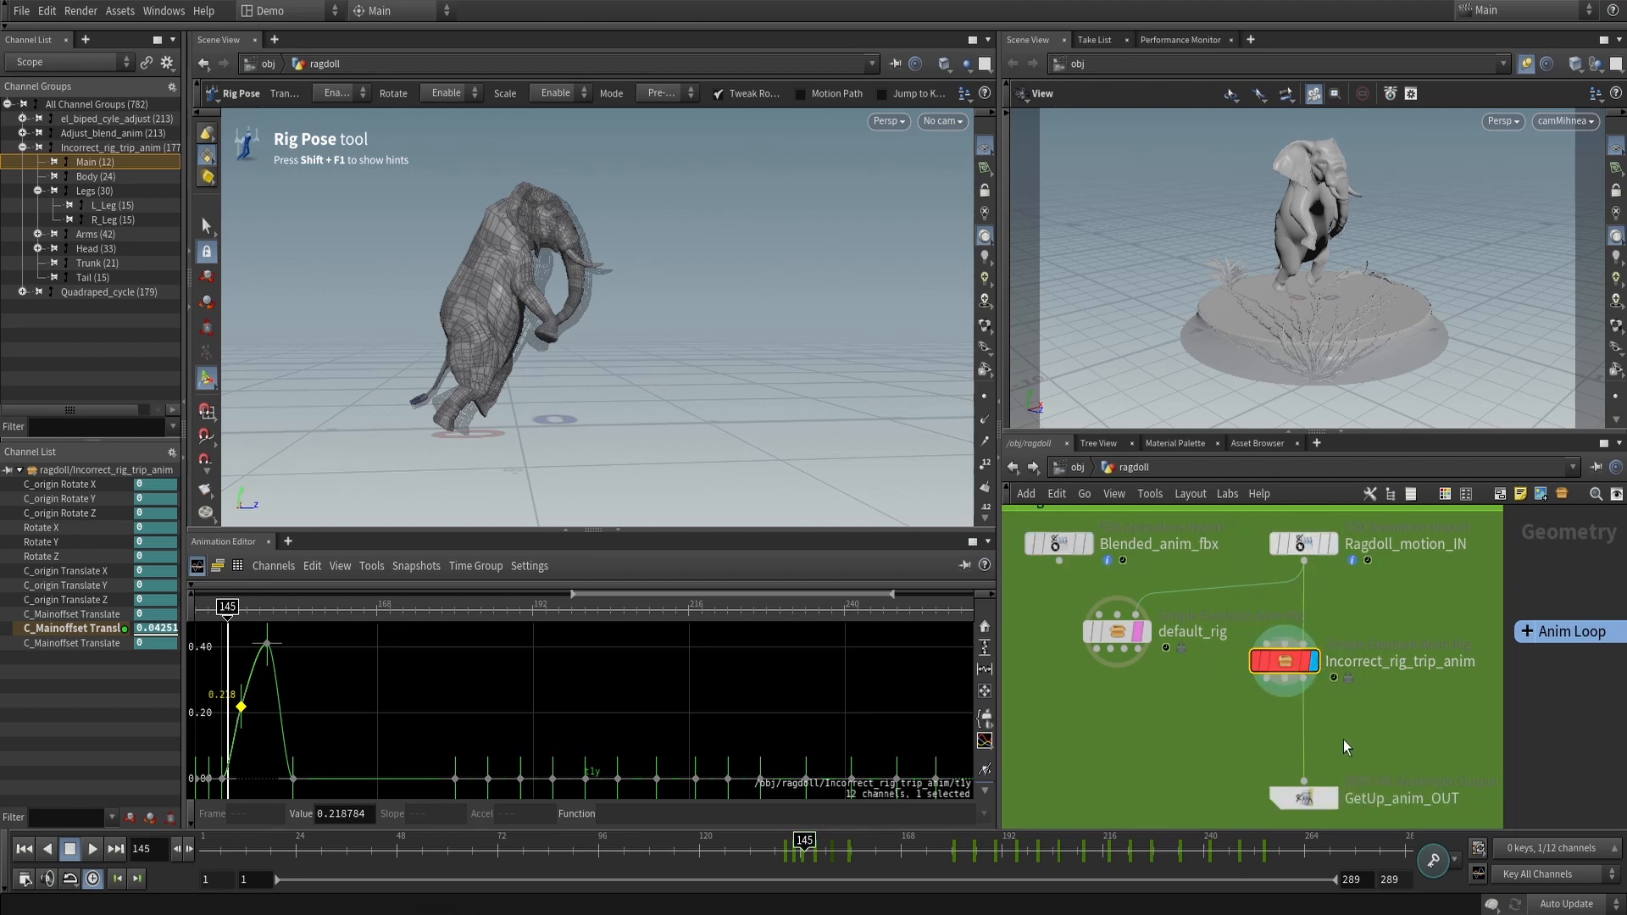
Compare the trip rig with the default_rig ghost on the ground, scrubbing from frame 145 through 189 and orbiting around it
{"action": "mouse_move", "coordinate": [1294, 674]}
{"action": "left_click_drag", "start_coordinate": [780, 854], "coordinate": [929, 847]}
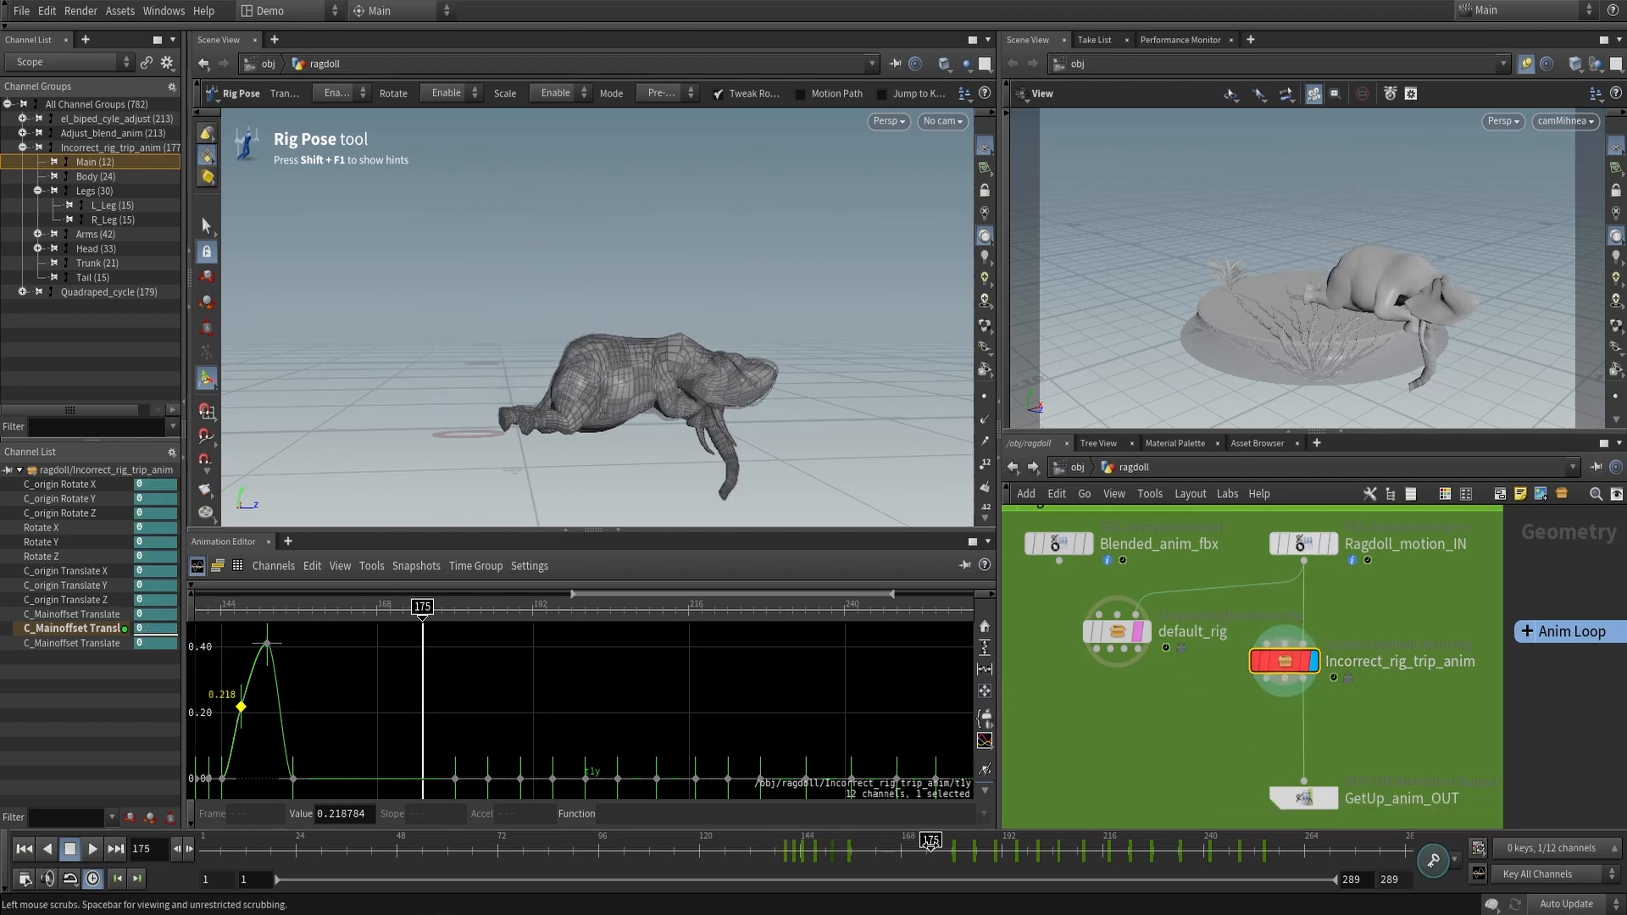
{"action": "left_click_drag", "start_coordinate": [812, 383], "coordinate": [771, 412], "text": "alt"}
{"action": "left_click_drag", "start_coordinate": [919, 857], "coordinate": [959, 866]}
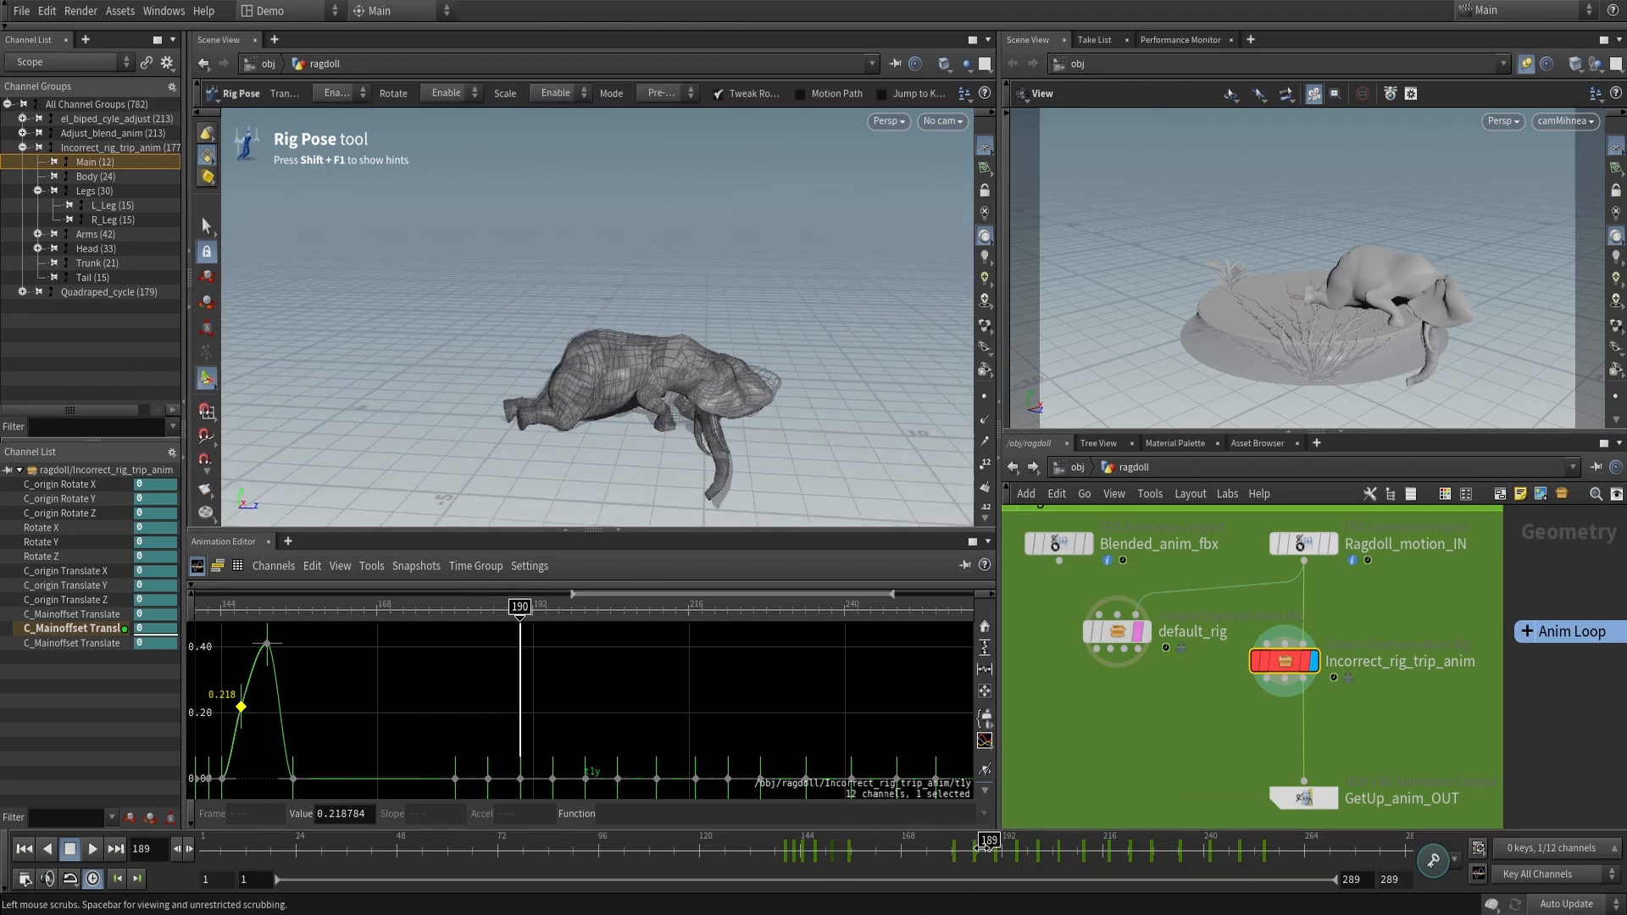
{"action": "left_click_drag", "start_coordinate": [969, 852], "coordinate": [928, 847]}
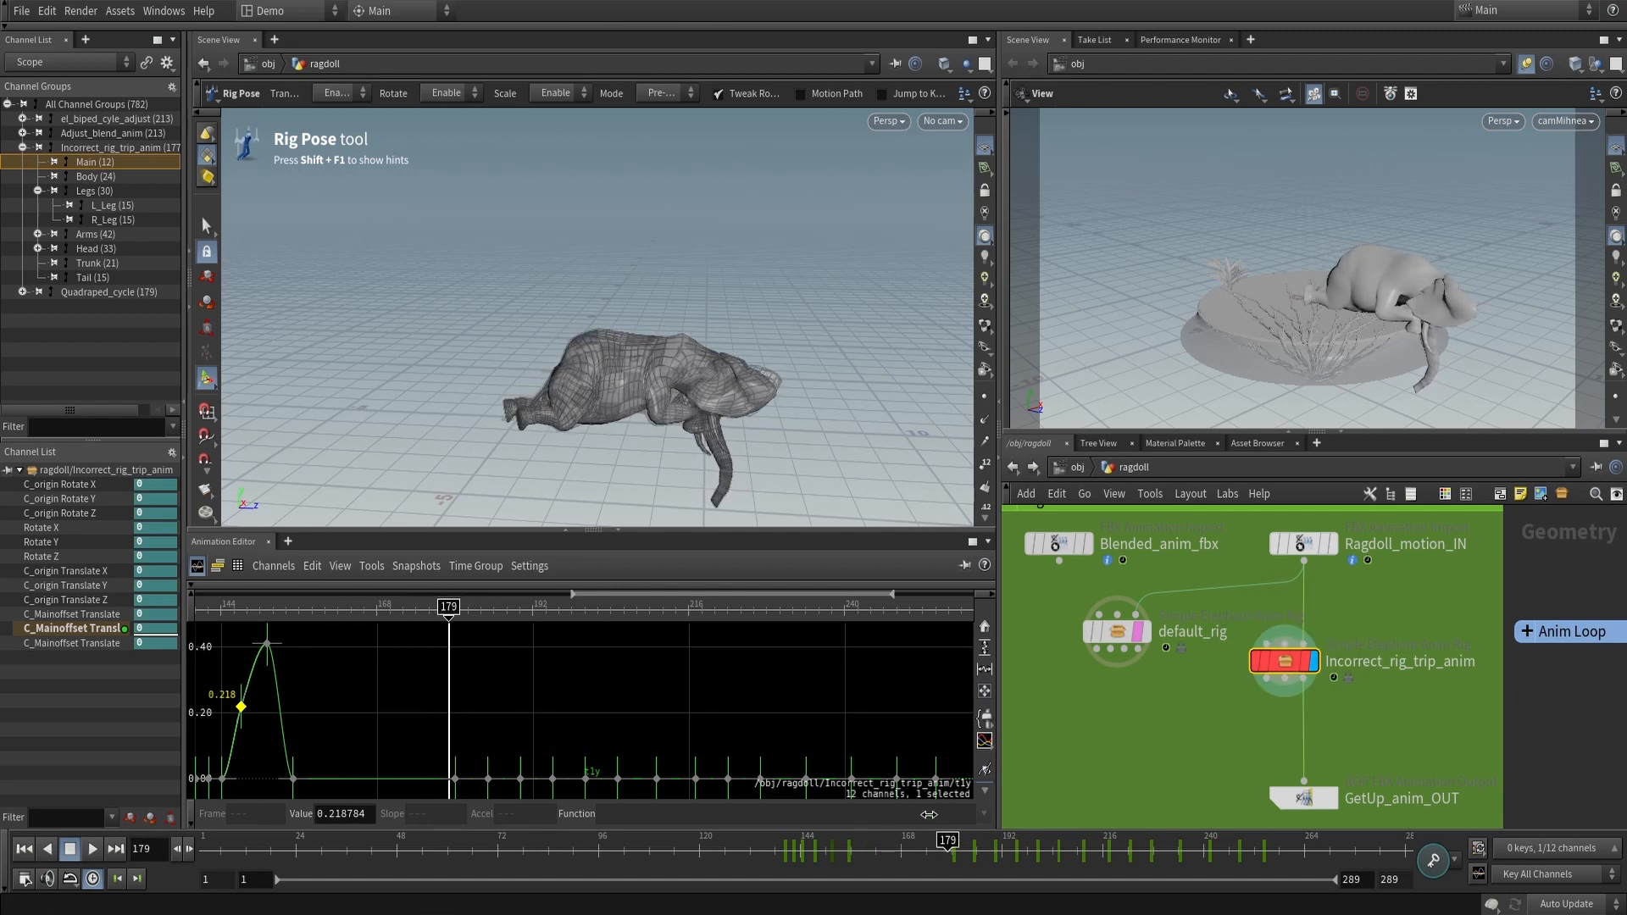
{"action": "mouse_move", "coordinate": [967, 847]}
{"action": "left_mouse_down"}
{"action": "mouse_move", "coordinate": [1263, 859]}
{"action": "mouse_move", "coordinate": [985, 852]}
{"action": "left_mouse_up"}
{"action": "key", "text": "space"}
{"action": "left_click_drag", "start_coordinate": [551, 356], "coordinate": [734, 344]}
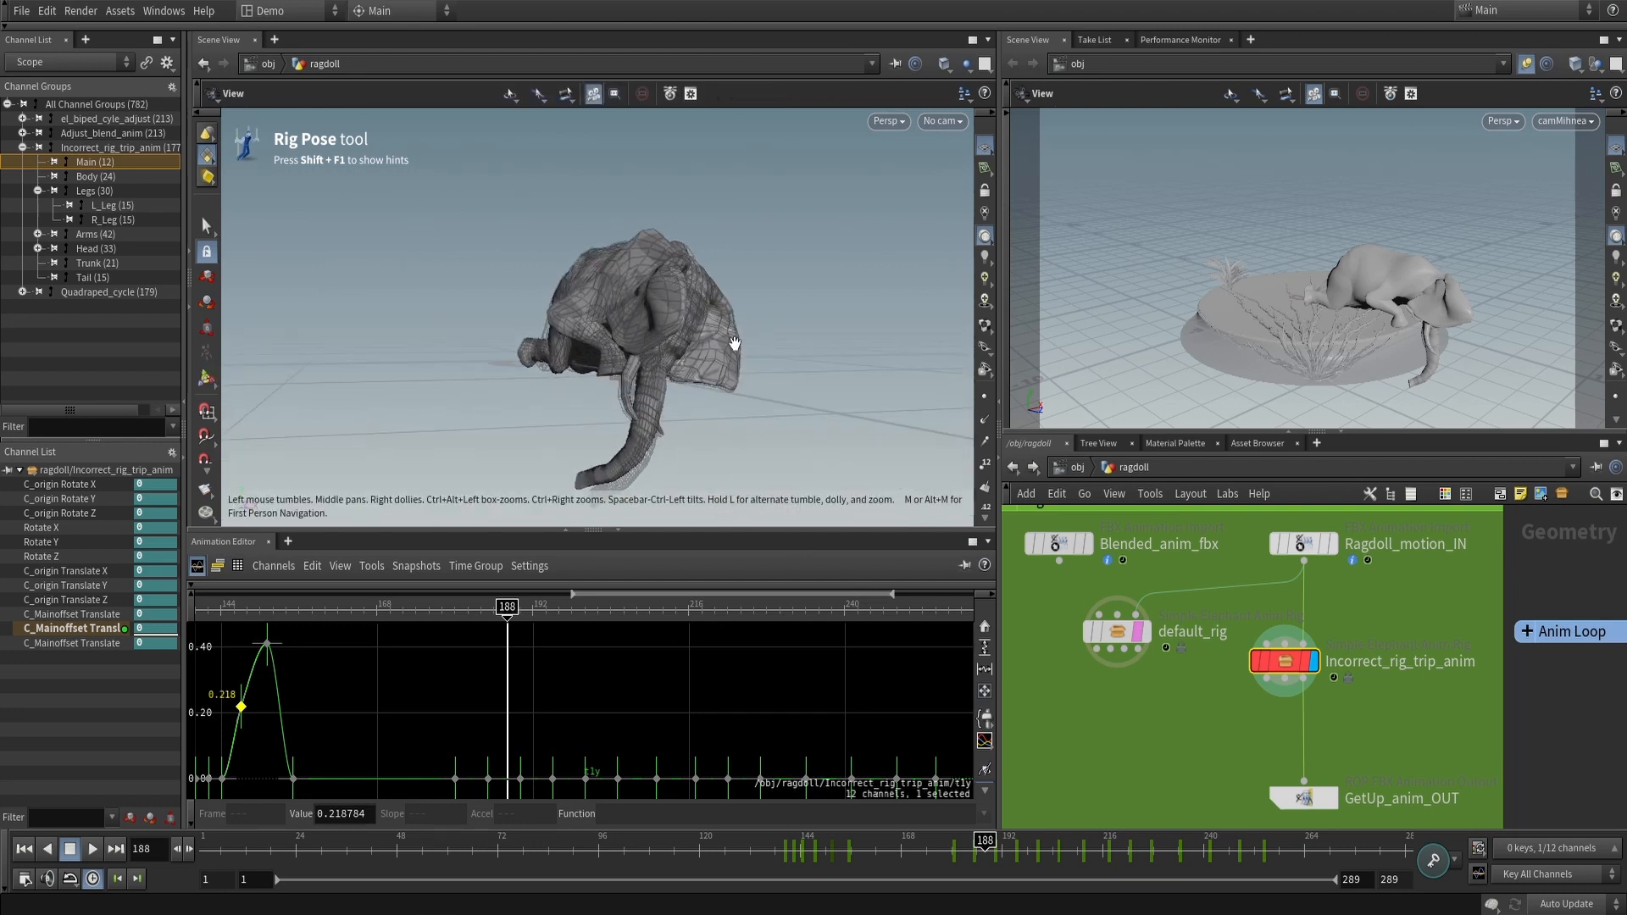
Play the get-up motion from frame 143 and scrub between frames 225 and 176 to compare it with the ghost
{"action": "left_click", "coordinate": [803, 850]}
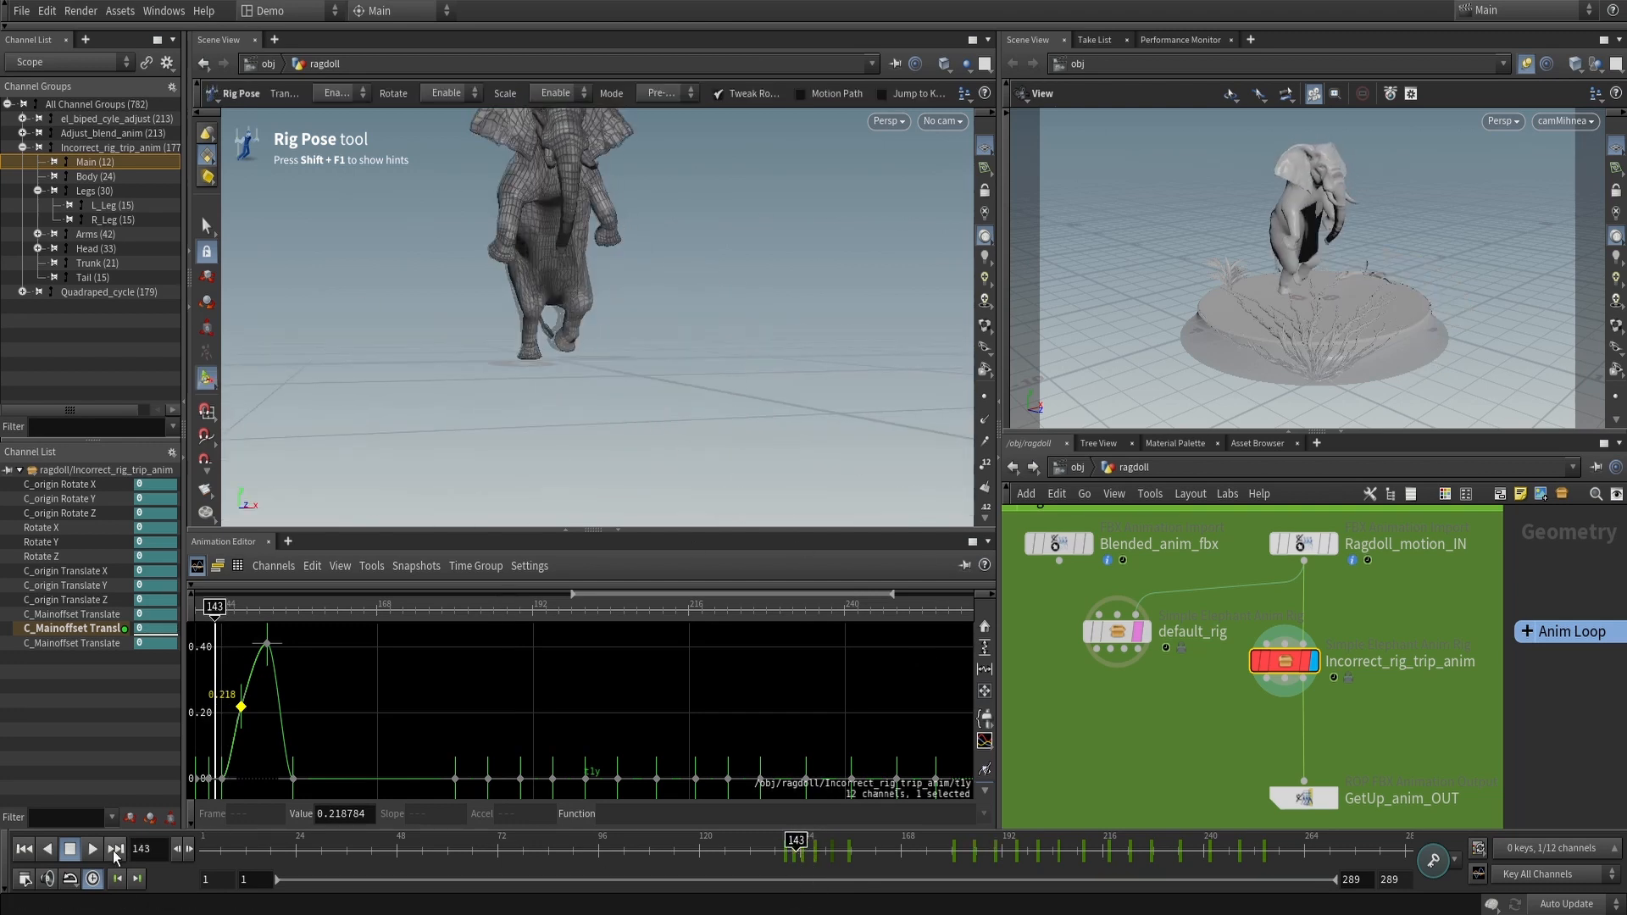
{"action": "left_click", "coordinate": [93, 848]}
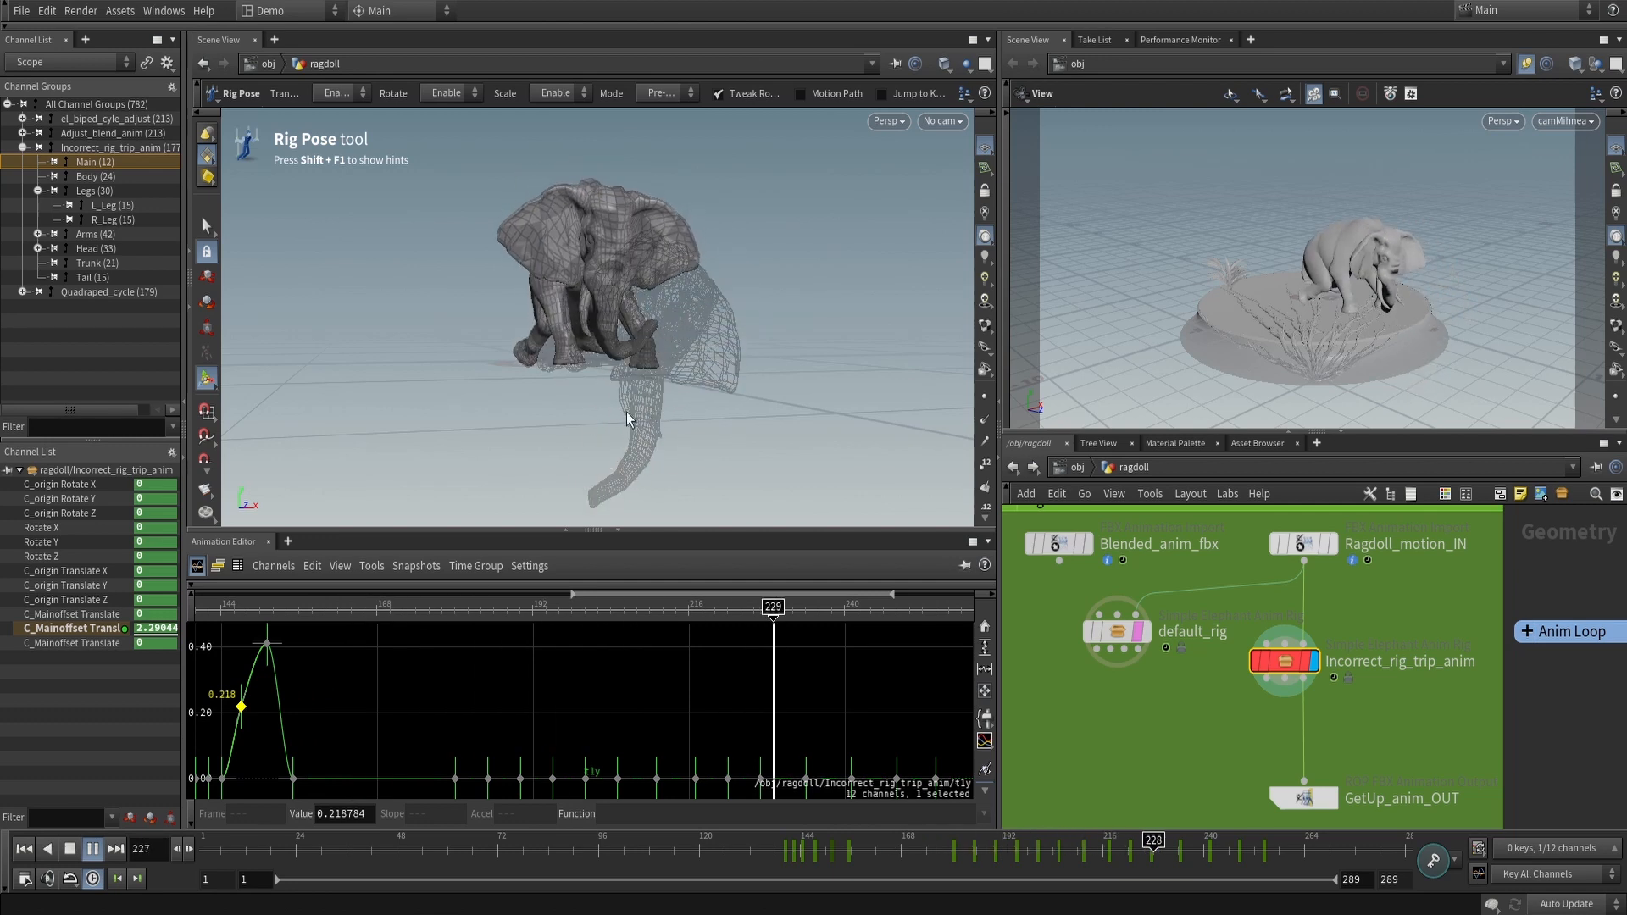
{"action": "left_click", "coordinate": [901, 850]}
{"action": "left_click_drag", "start_coordinate": [901, 850], "coordinate": [1190, 855]}
{"action": "left_click", "coordinate": [708, 432]}
{"action": "left_click_drag", "start_coordinate": [711, 422], "coordinate": [728, 373]}
{"action": "left_click_drag", "start_coordinate": [1102, 839], "coordinate": [1141, 850]}
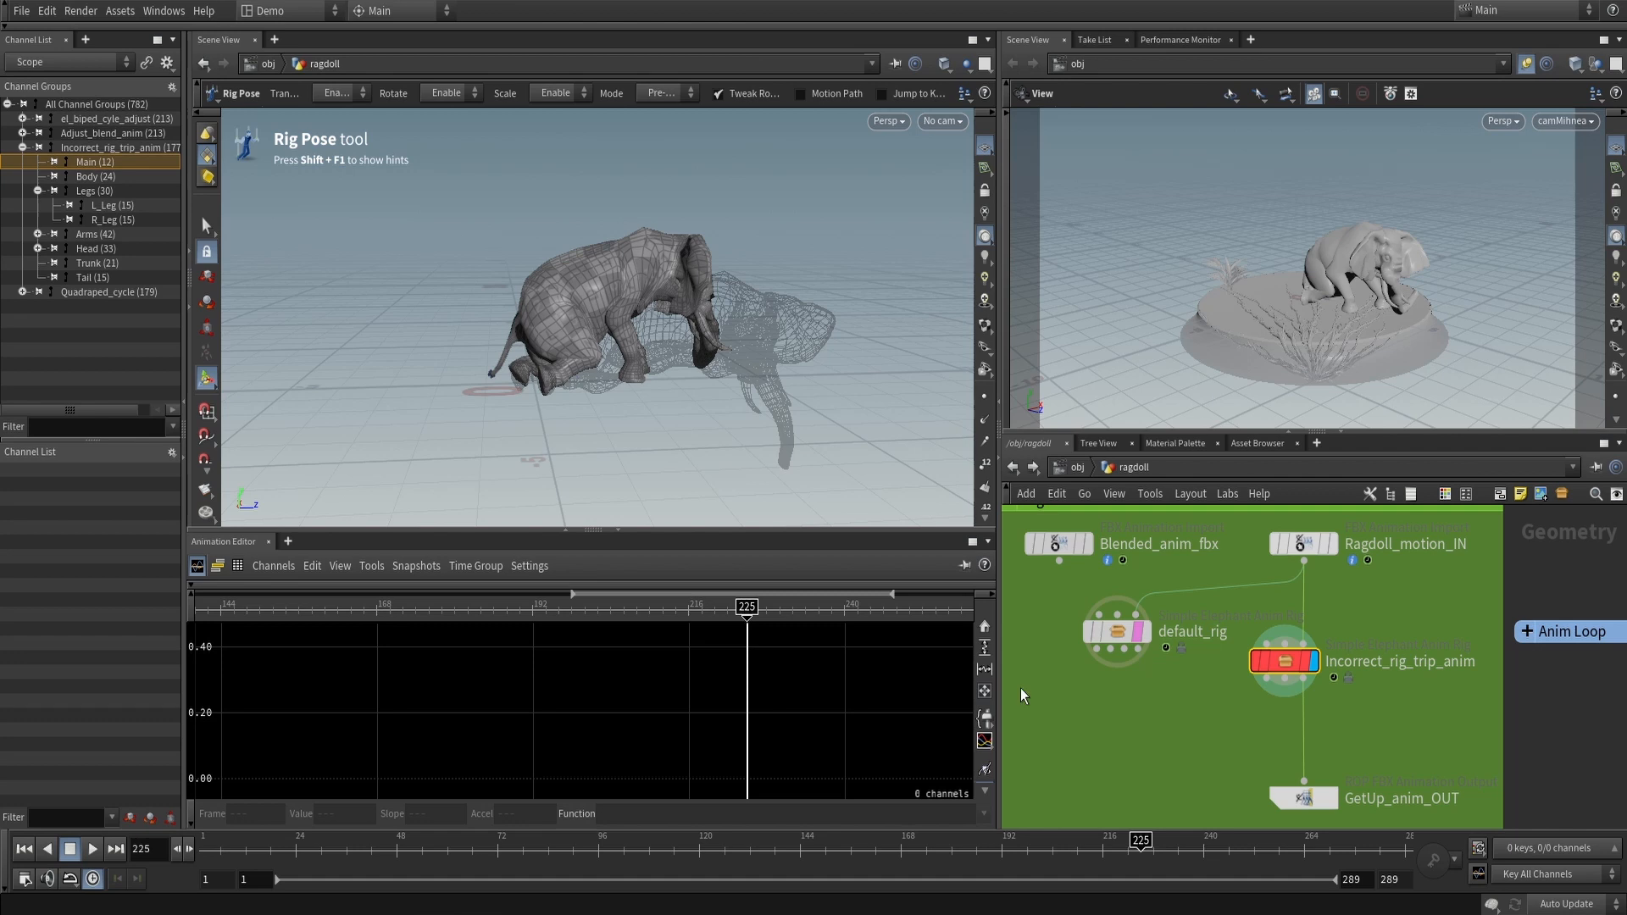
{"action": "left_click_drag", "start_coordinate": [733, 848], "coordinate": [935, 848]}
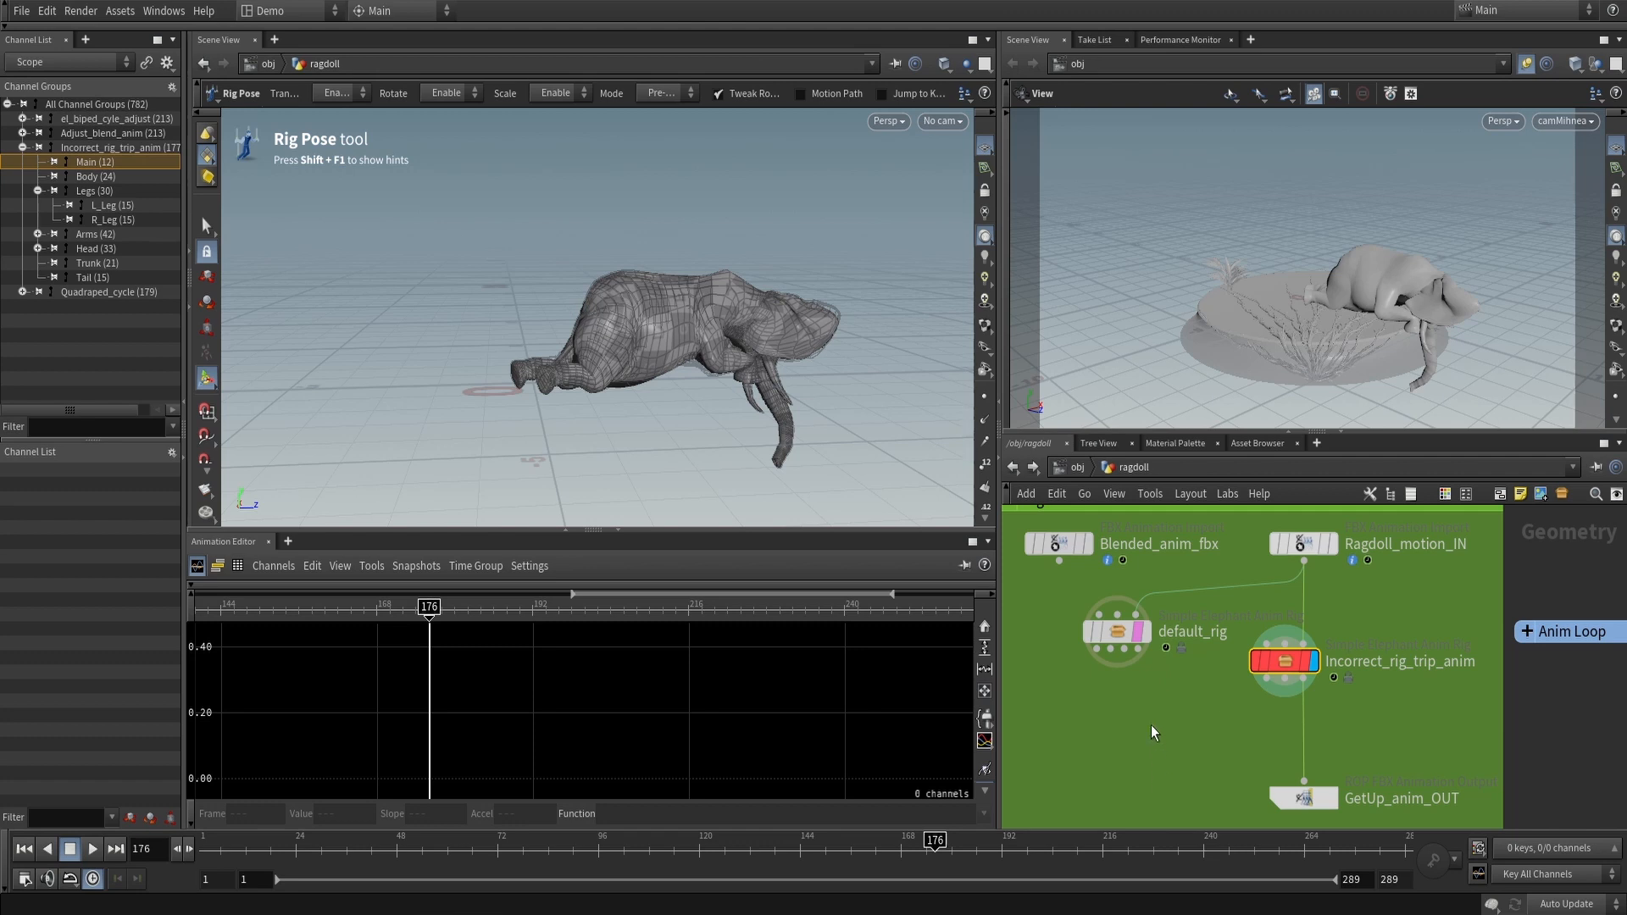
Nudge the default_rig node aside, scrub to frame 233 and switch the display to default_rig
{"action": "mouse_move", "coordinate": [1120, 631]}
{"action": "left_click_drag", "start_coordinate": [1119, 629], "coordinate": [1105, 631]}
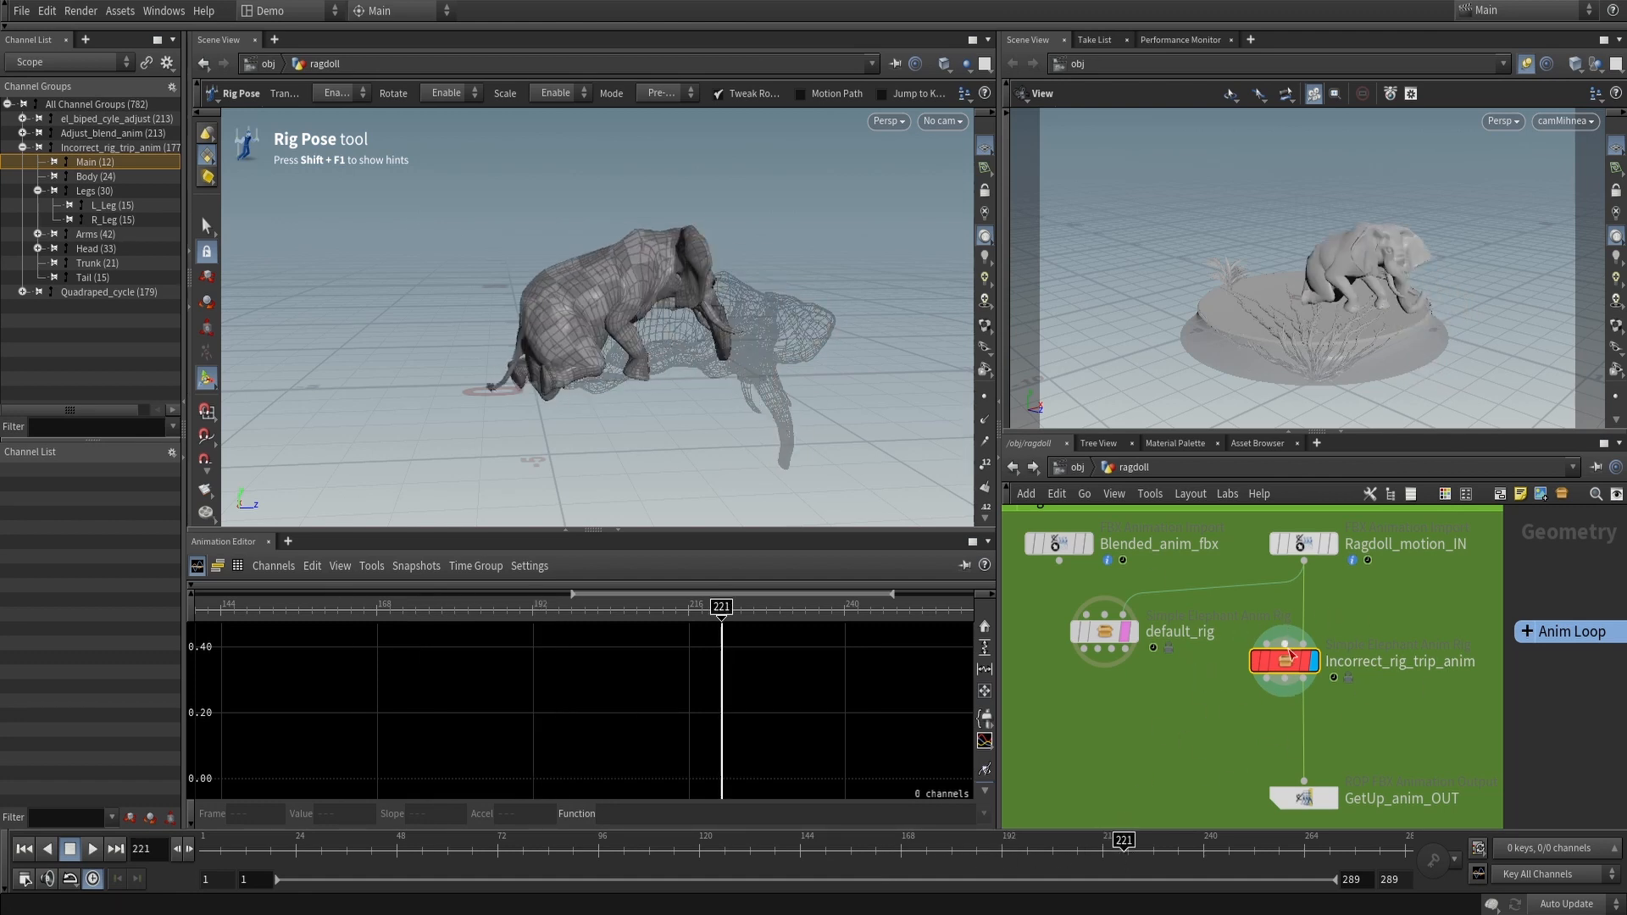
{"action": "mouse_move", "coordinate": [1286, 687]}
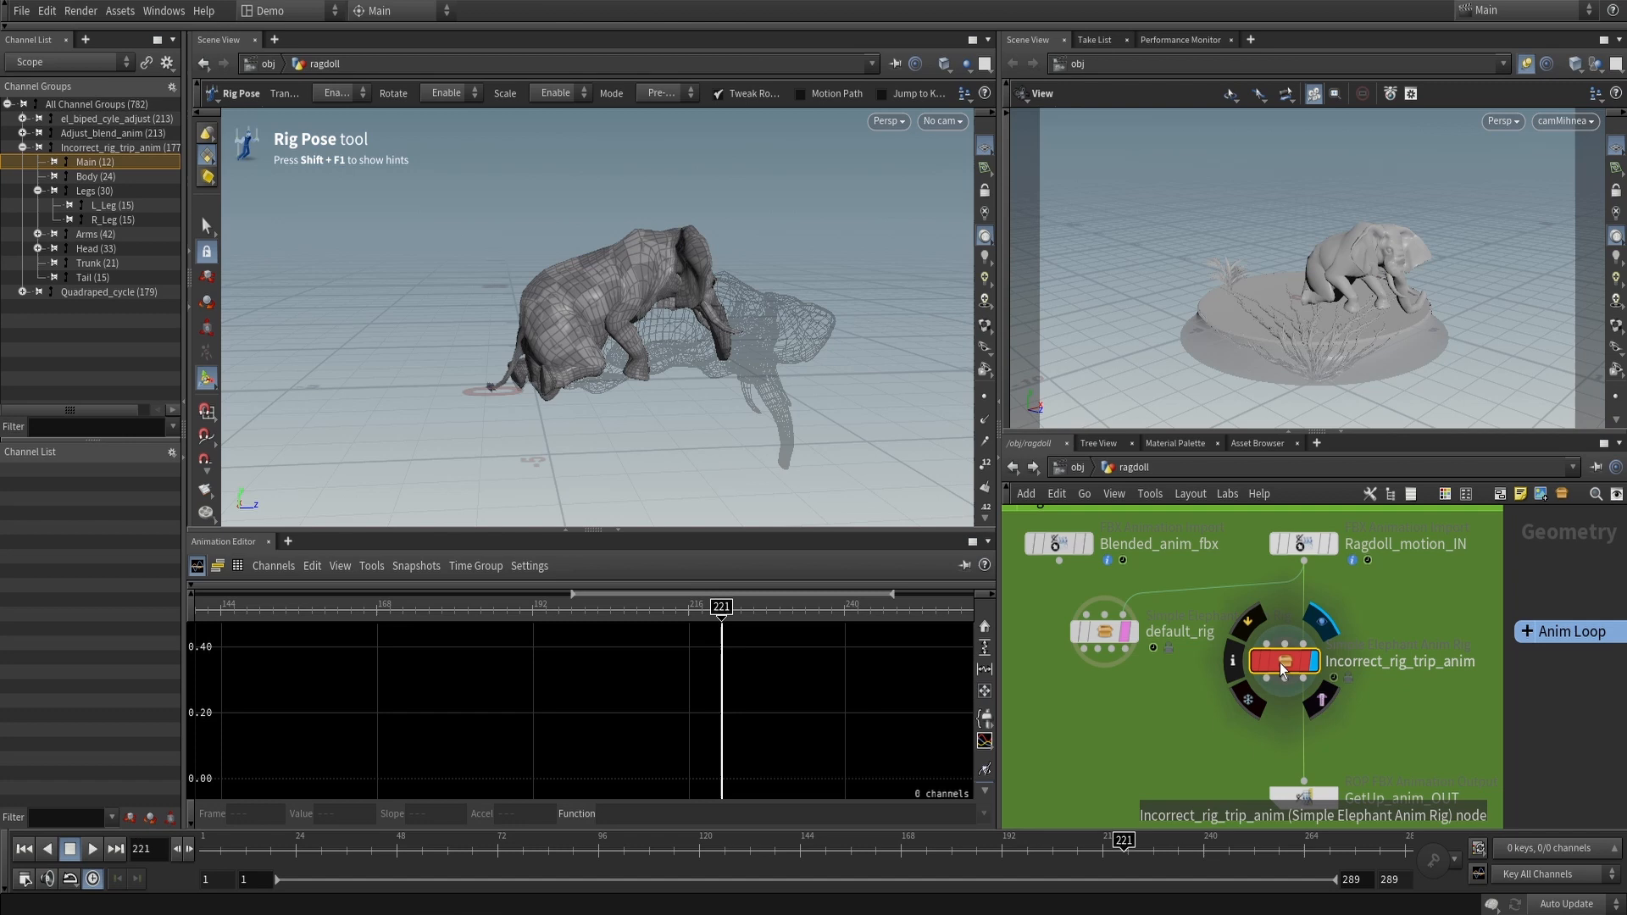
{"action": "left_click_drag", "start_coordinate": [1136, 839], "coordinate": [1186, 863]}
{"action": "left_click", "coordinate": [1133, 637]}
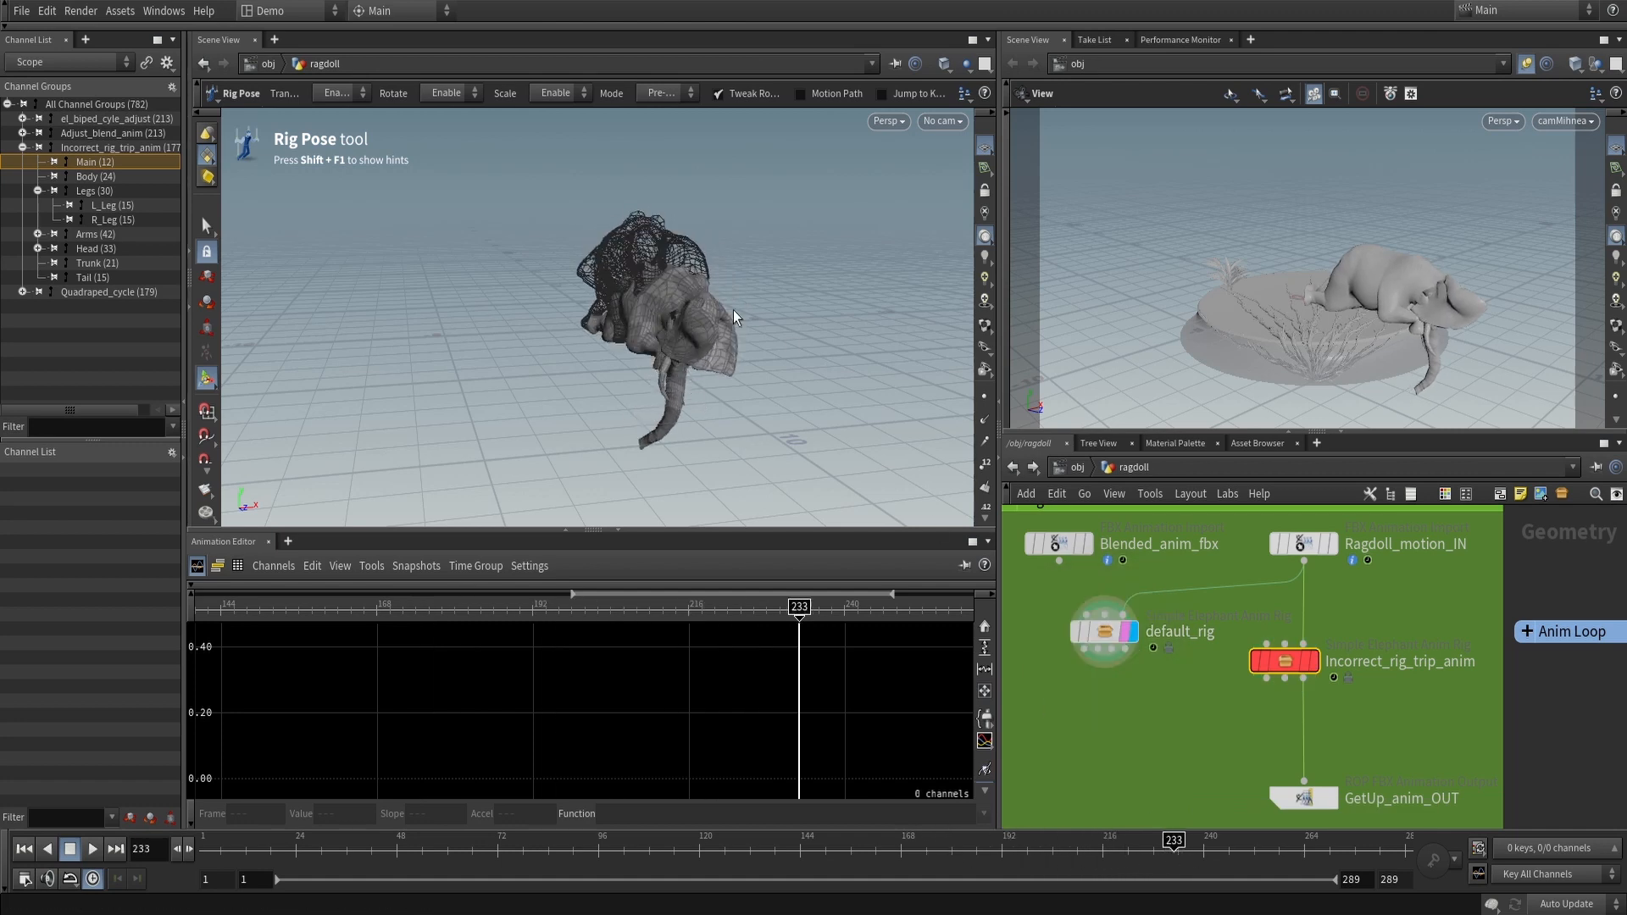
Move default_rig lower, feed it from Incorrect_rig_trip_anim's Skeleton Animated output, and select it
{"action": "left_click_drag", "start_coordinate": [1104, 631], "coordinate": [1105, 715]}
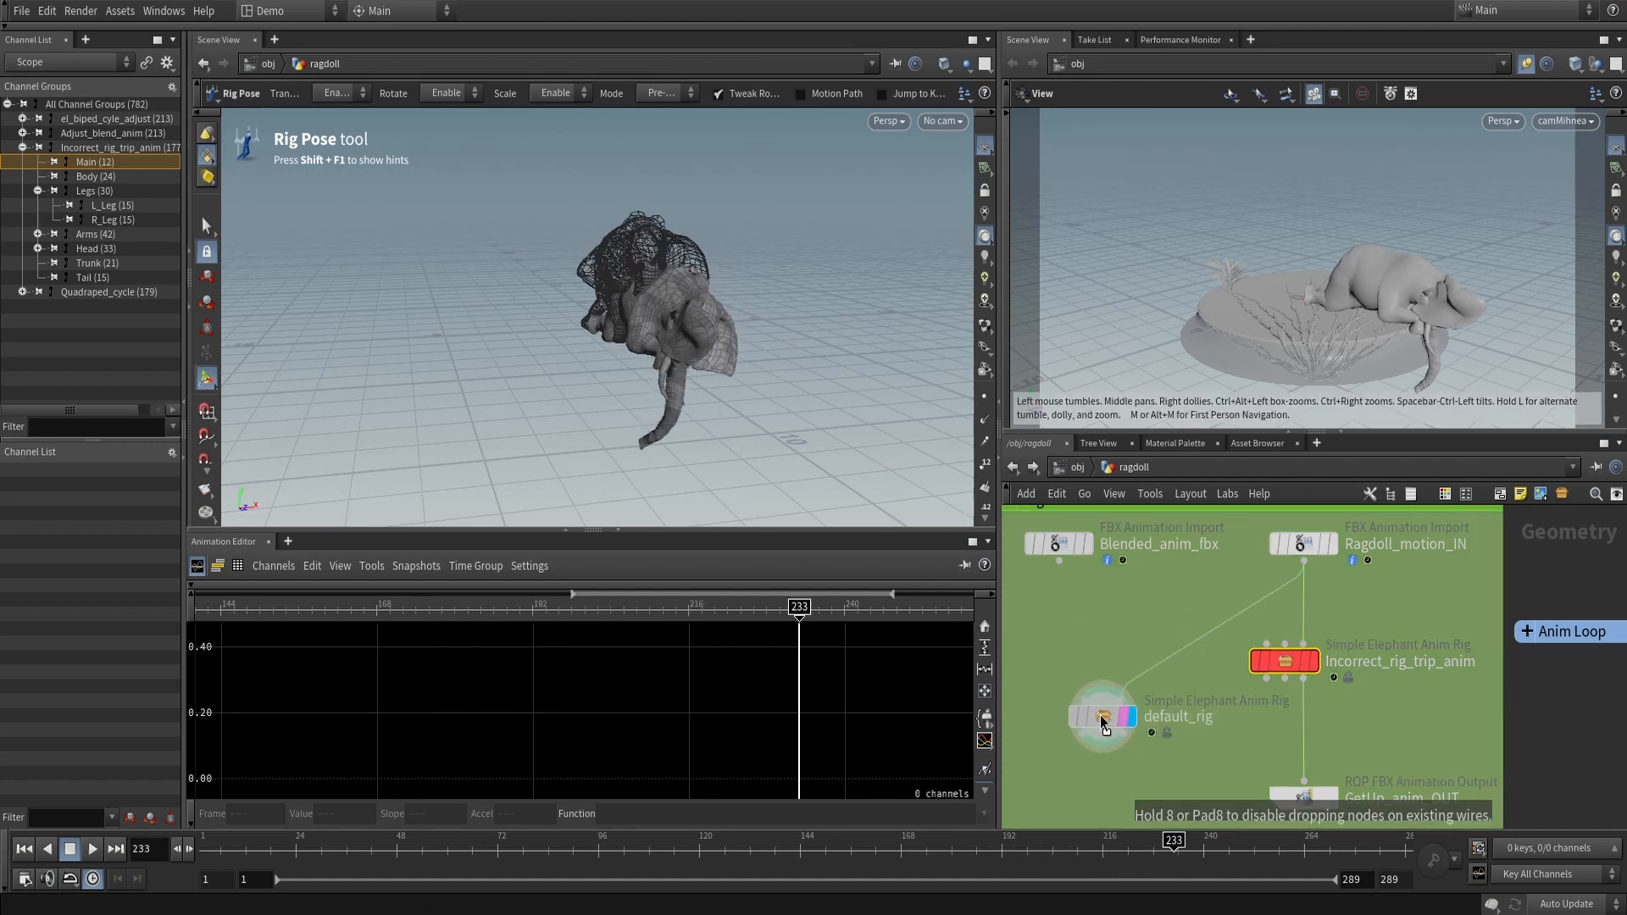
{"action": "left_click", "coordinate": [1304, 679]}
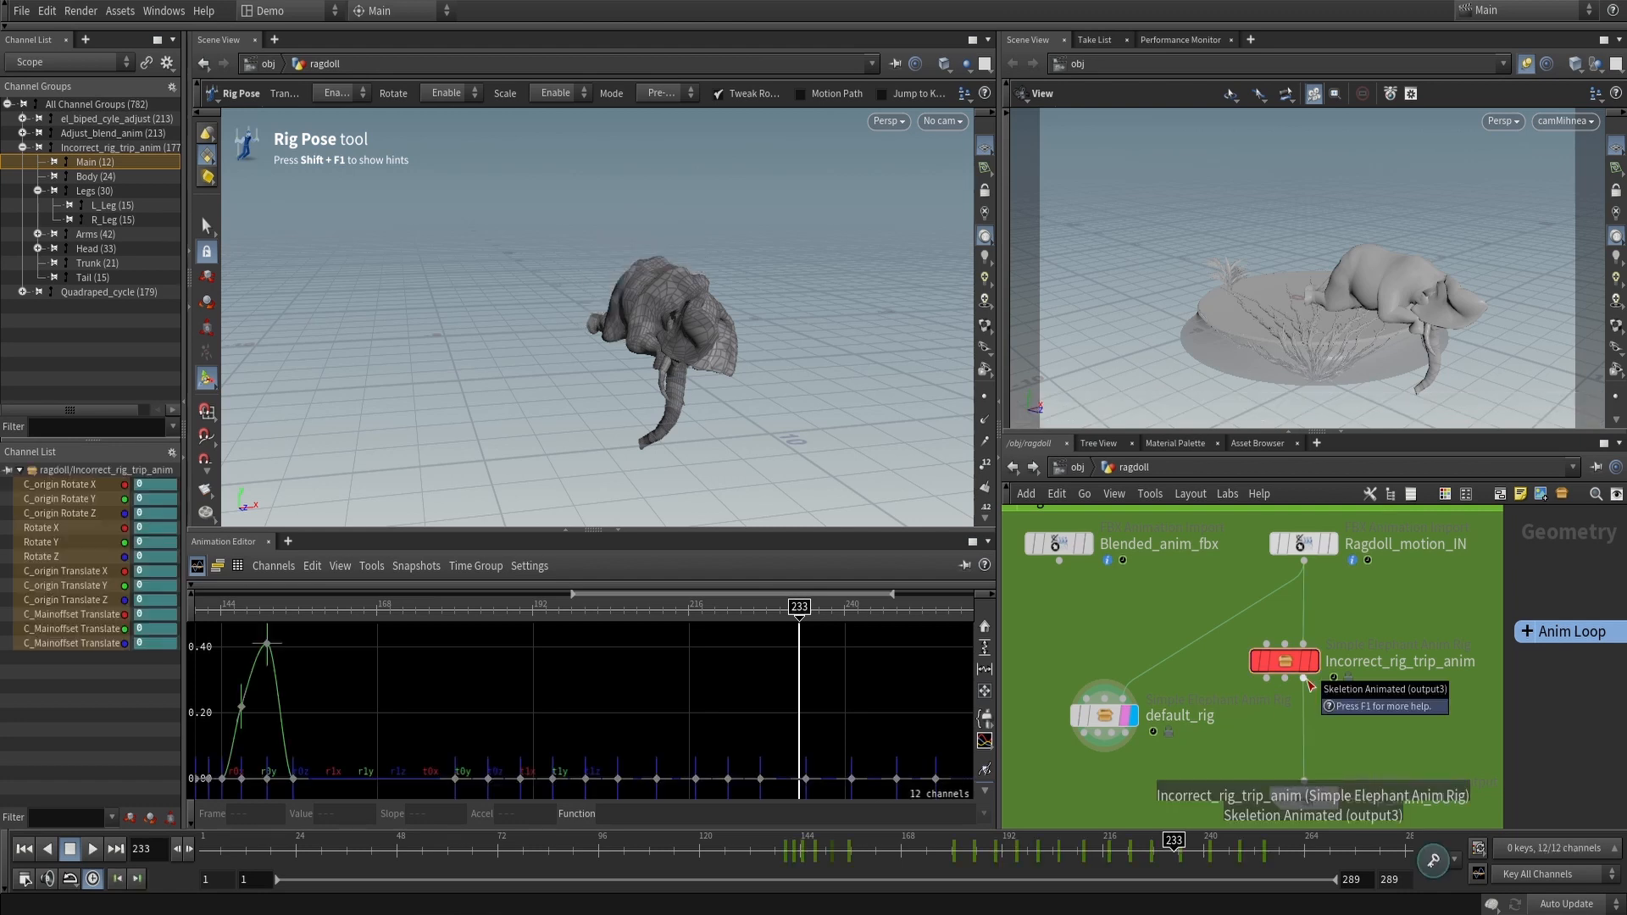
{"action": "left_click", "coordinate": [1155, 697]}
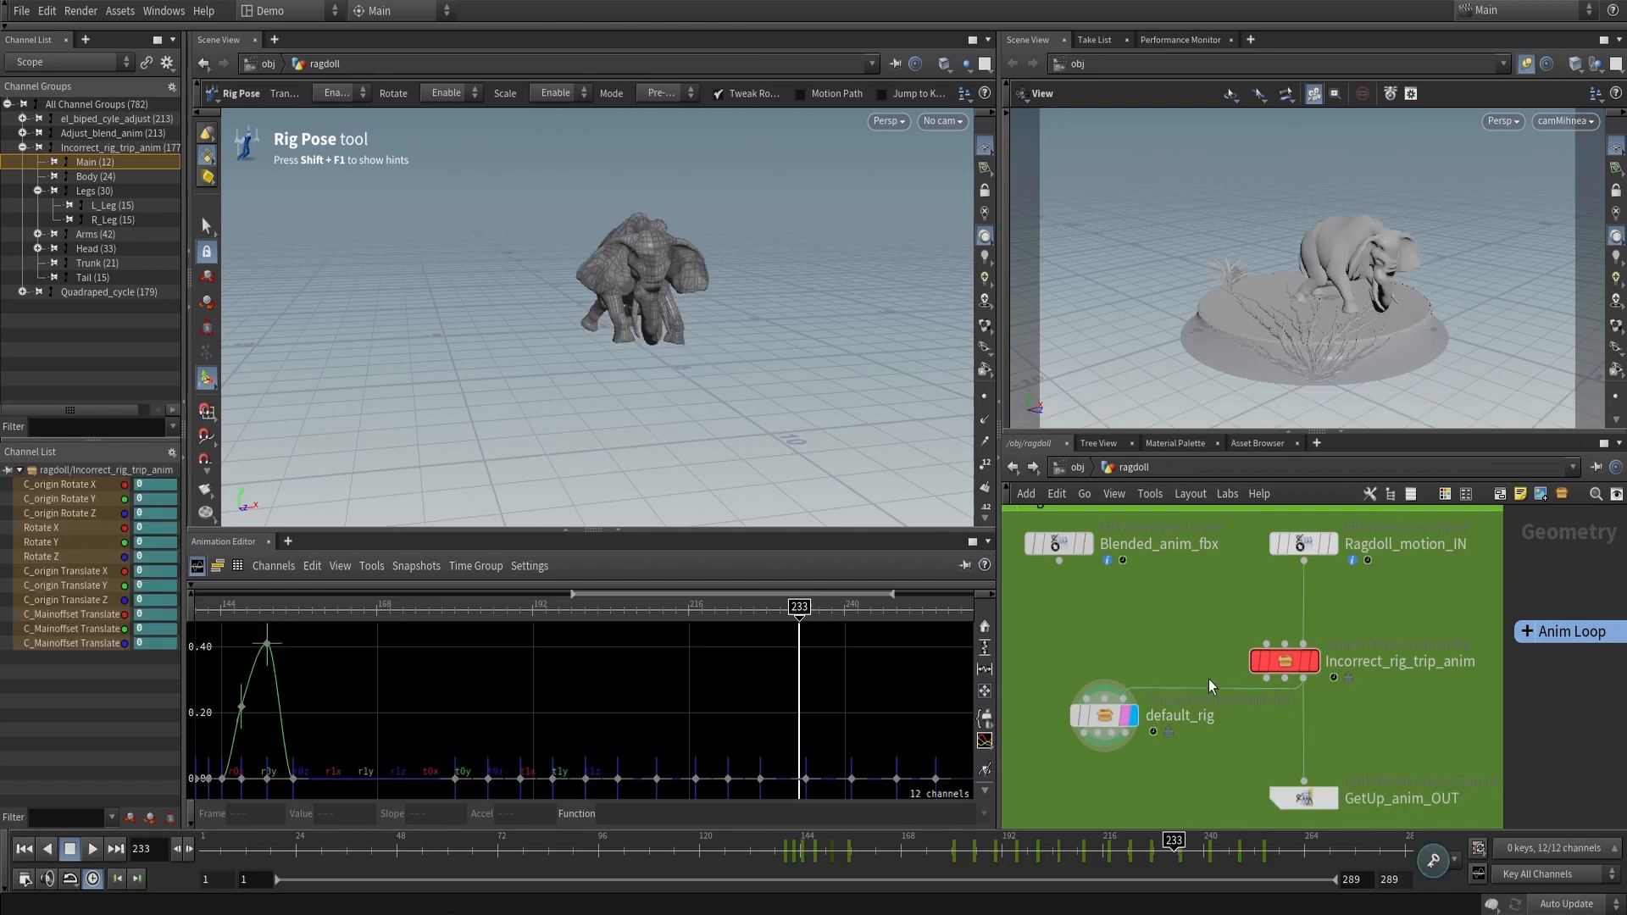
{"action": "left_click", "coordinate": [1110, 722]}
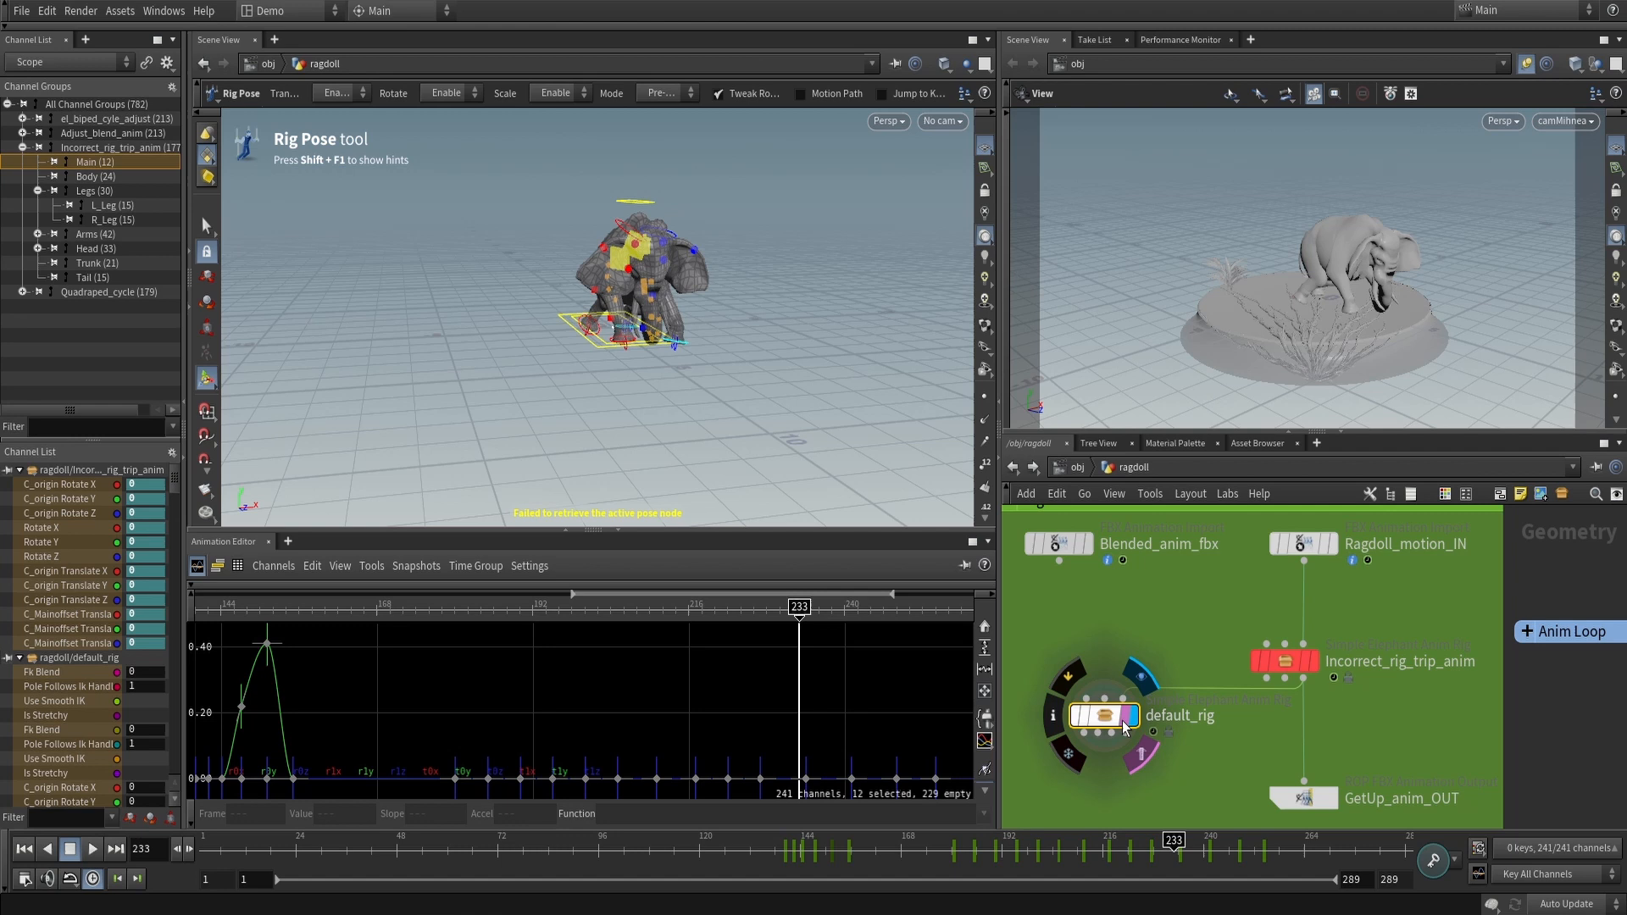
Examine the layered default_rig pose and its controls from several angles, scrubbing through frame 160 and ending at frame 151
{"action": "left_click_drag", "start_coordinate": [826, 860], "coordinate": [868, 860]}
{"action": "right_click", "coordinate": [664, 363]}
{"action": "left_click", "coordinate": [644, 371]}
{"action": "right_click_drag", "start_coordinate": [643, 370], "coordinate": [774, 367], "text": "alt"}
{"action": "left_click_drag", "start_coordinate": [774, 367], "coordinate": [751, 403], "text": "alt"}
{"action": "middle_click_drag", "start_coordinate": [752, 404], "coordinate": [765, 376], "text": "alt"}
{"action": "right_click_drag", "start_coordinate": [814, 415], "coordinate": [753, 413], "text": "alt"}
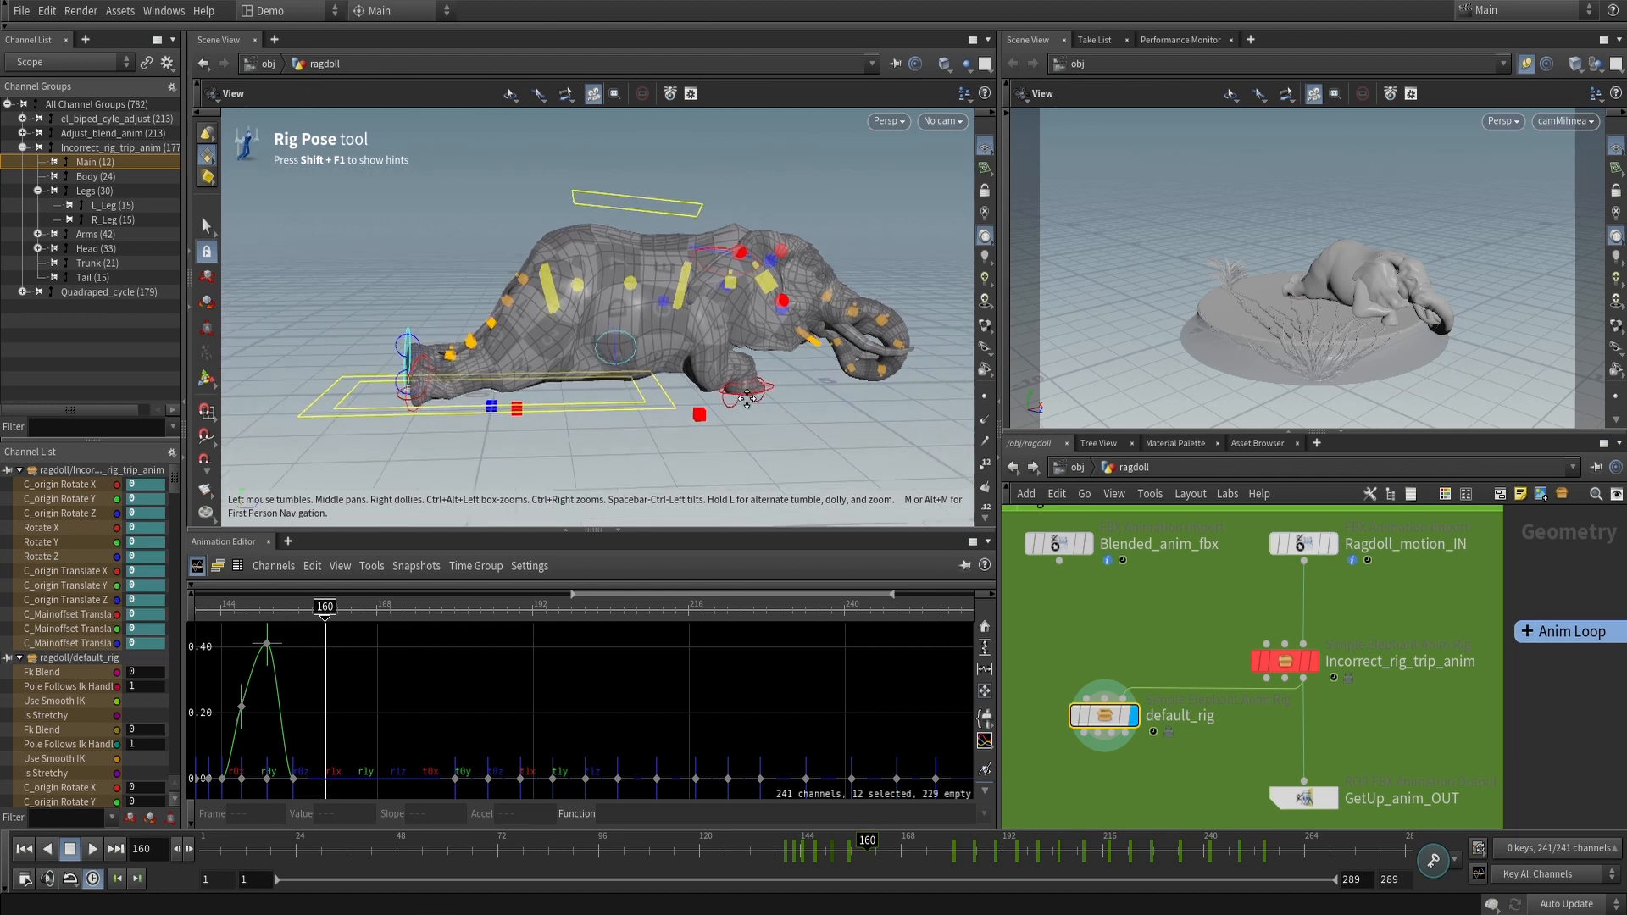
{"action": "middle_click_drag", "start_coordinate": [752, 414], "coordinate": [648, 388], "text": "alt"}
{"action": "left_click_drag", "start_coordinate": [868, 849], "coordinate": [905, 849]}
{"action": "left_click_drag", "start_coordinate": [801, 857], "coordinate": [830, 853]}
{"action": "left_click_drag", "start_coordinate": [547, 354], "coordinate": [762, 364], "text": "alt"}
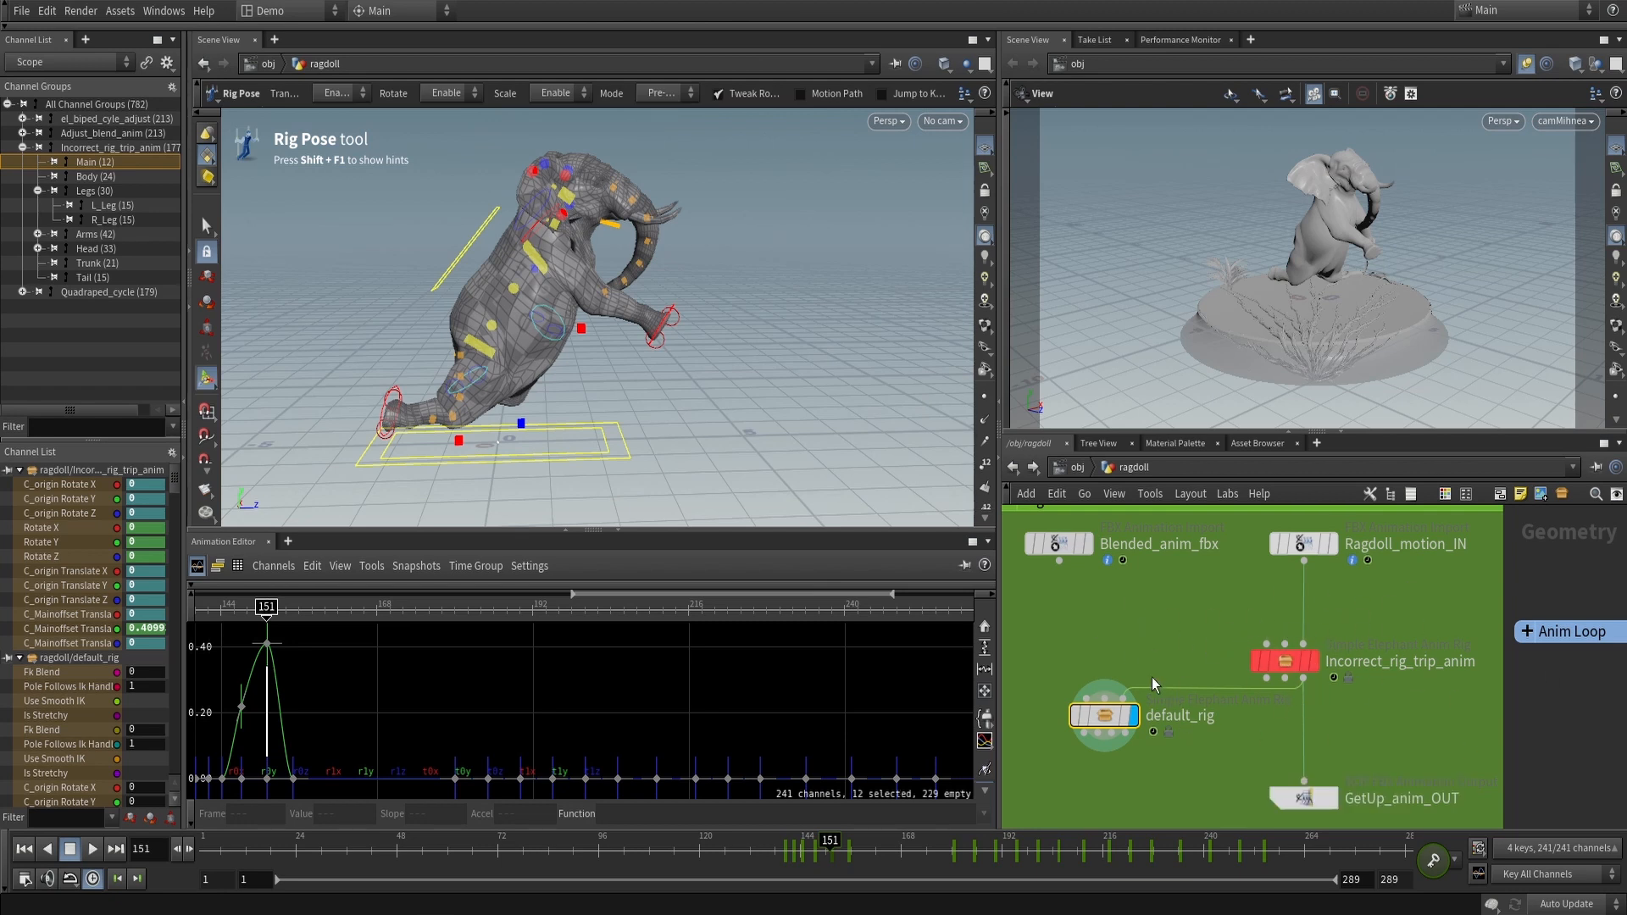
Raise default_rig's C_MainOffset control to a Translate Y of about 1.59 at frame 150
{"action": "mouse_move", "coordinate": [1090, 705]}
{"action": "left_click", "coordinate": [471, 252]}
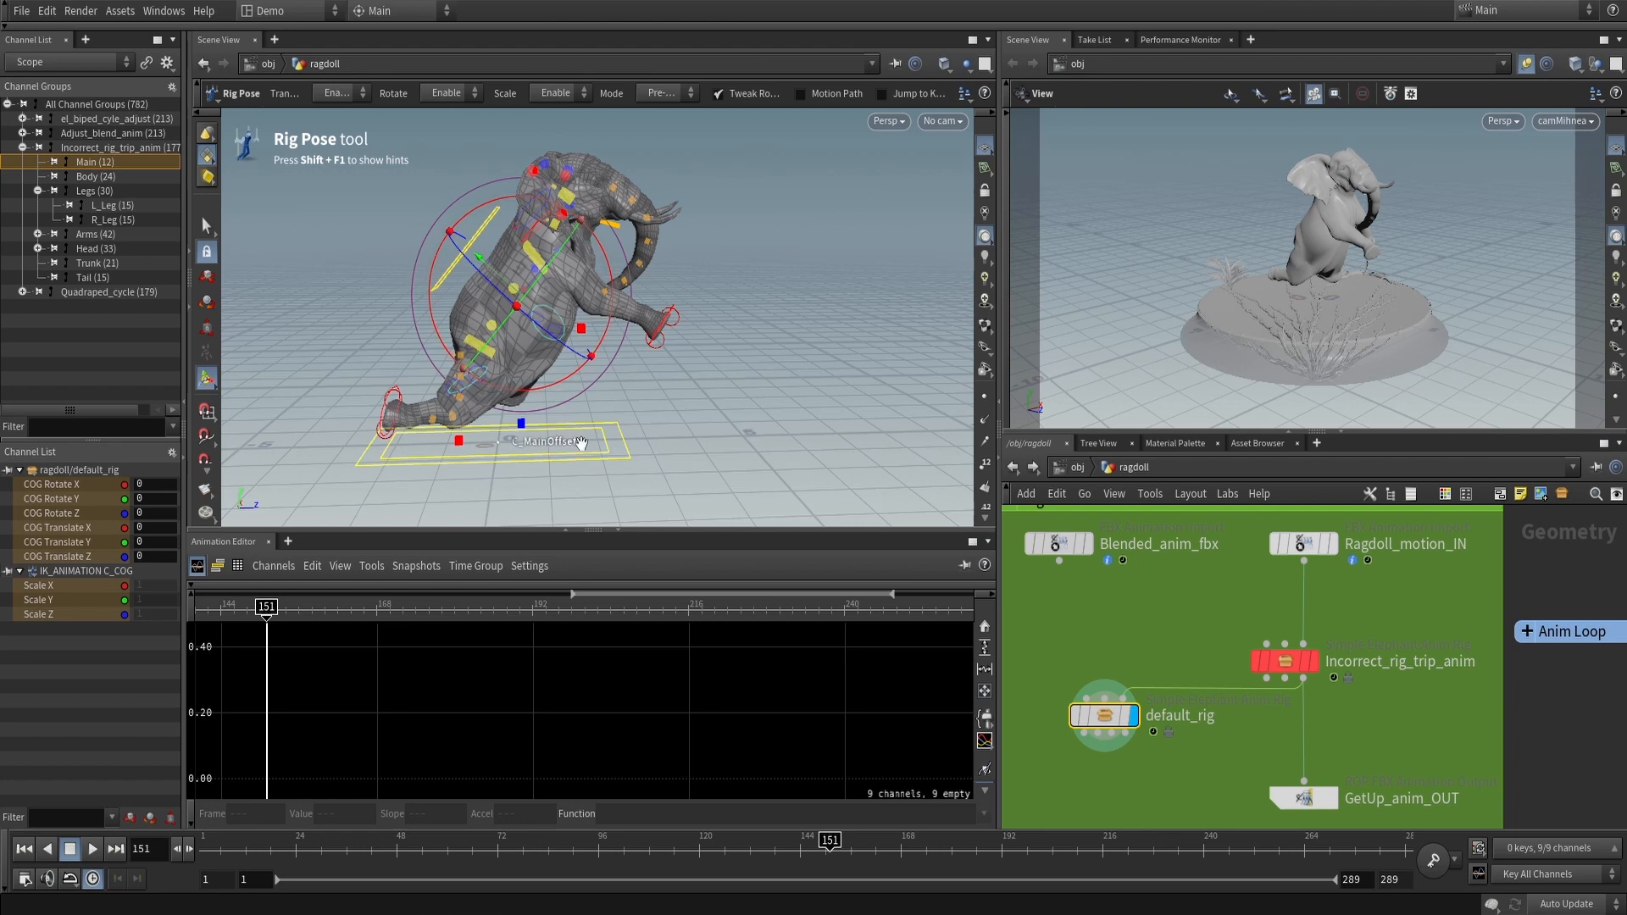
{"action": "right_click_drag", "start_coordinate": [763, 338], "coordinate": [719, 363], "text": "alt"}
{"action": "middle_click_drag", "start_coordinate": [720, 364], "coordinate": [745, 414], "text": "alt"}
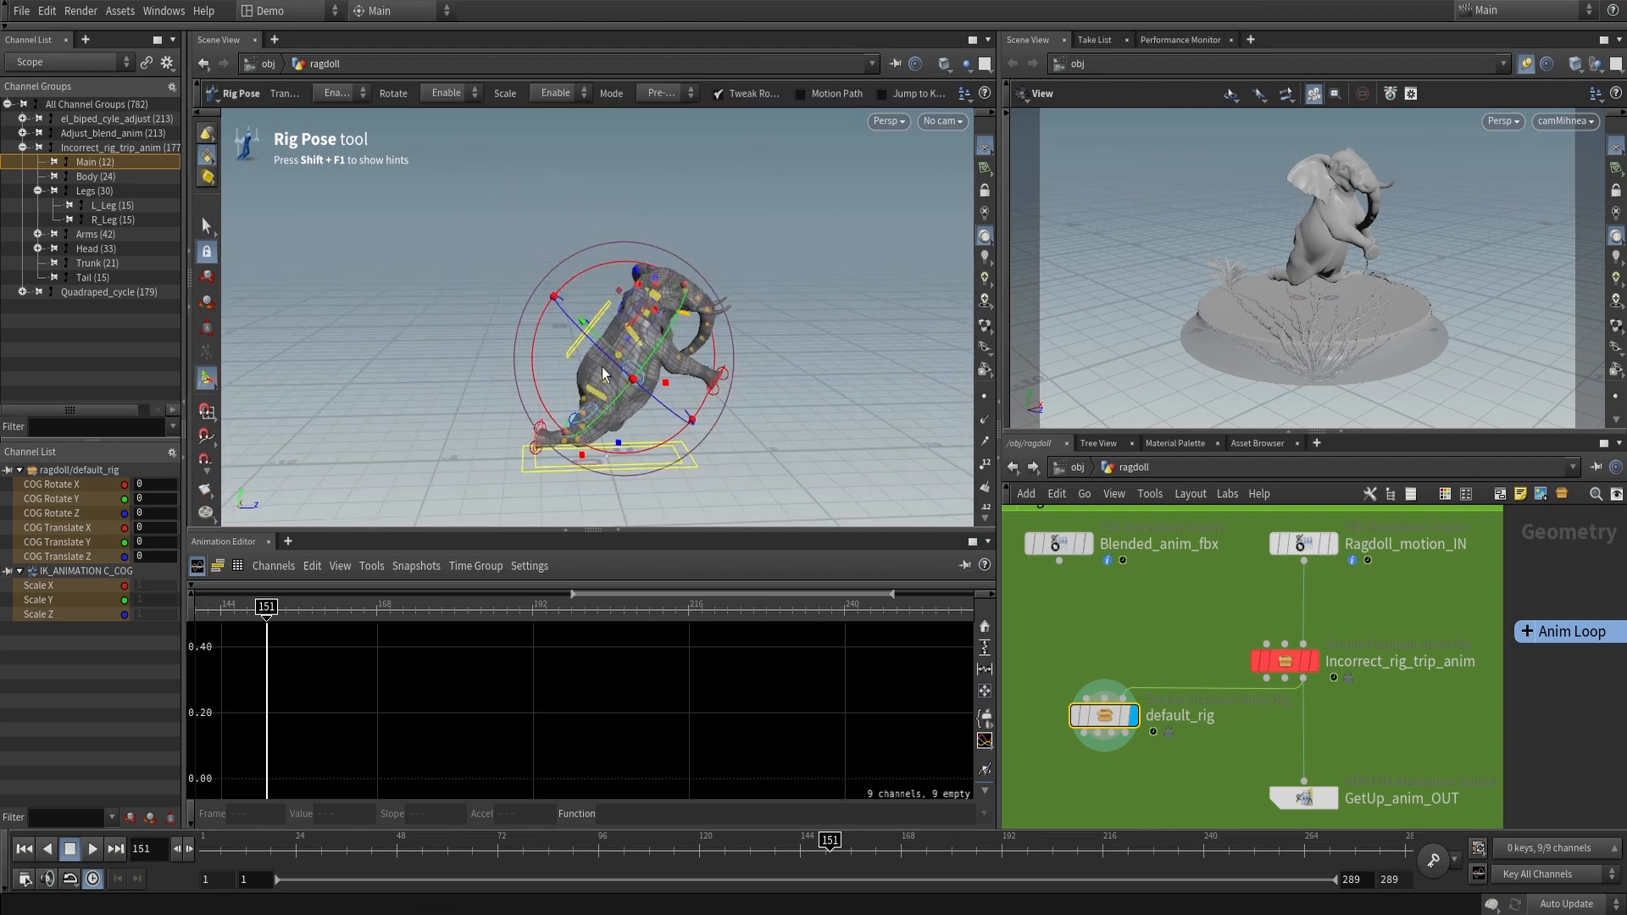
{"action": "left_click", "coordinate": [683, 464]}
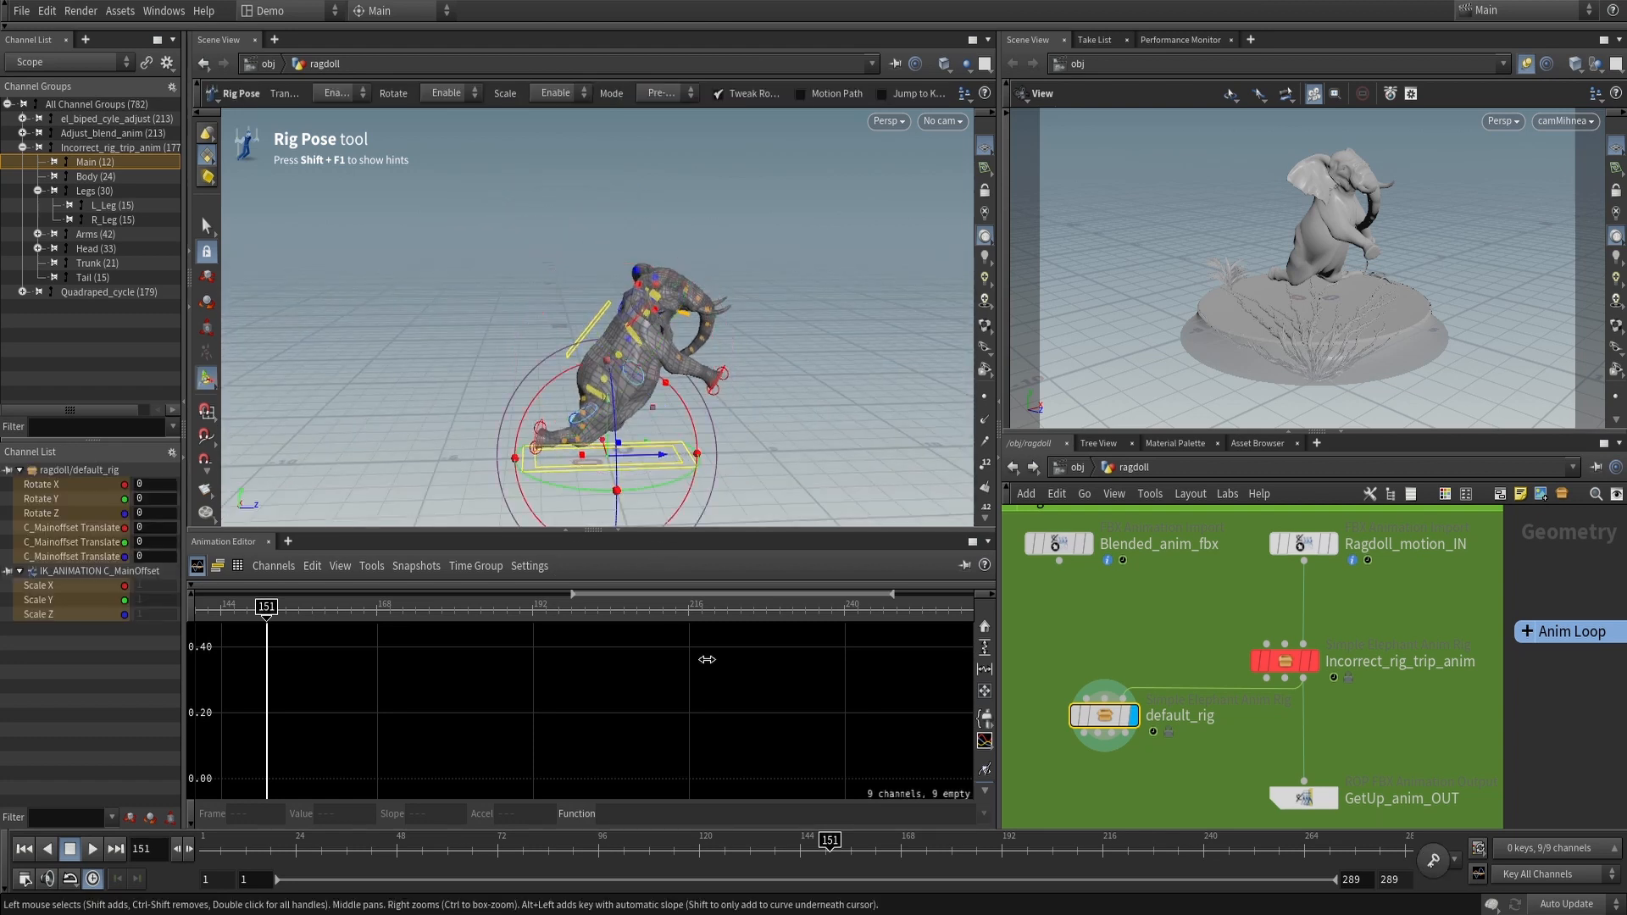
{"action": "left_click", "coordinate": [769, 841]}
{"action": "mouse_move", "coordinate": [770, 841]}
{"action": "left_mouse_down"}
{"action": "mouse_move", "coordinate": [896, 843]}
{"action": "mouse_move", "coordinate": [821, 847]}
{"action": "left_mouse_up"}
{"action": "left_click_drag", "start_coordinate": [605, 406], "coordinate": [611, 352]}
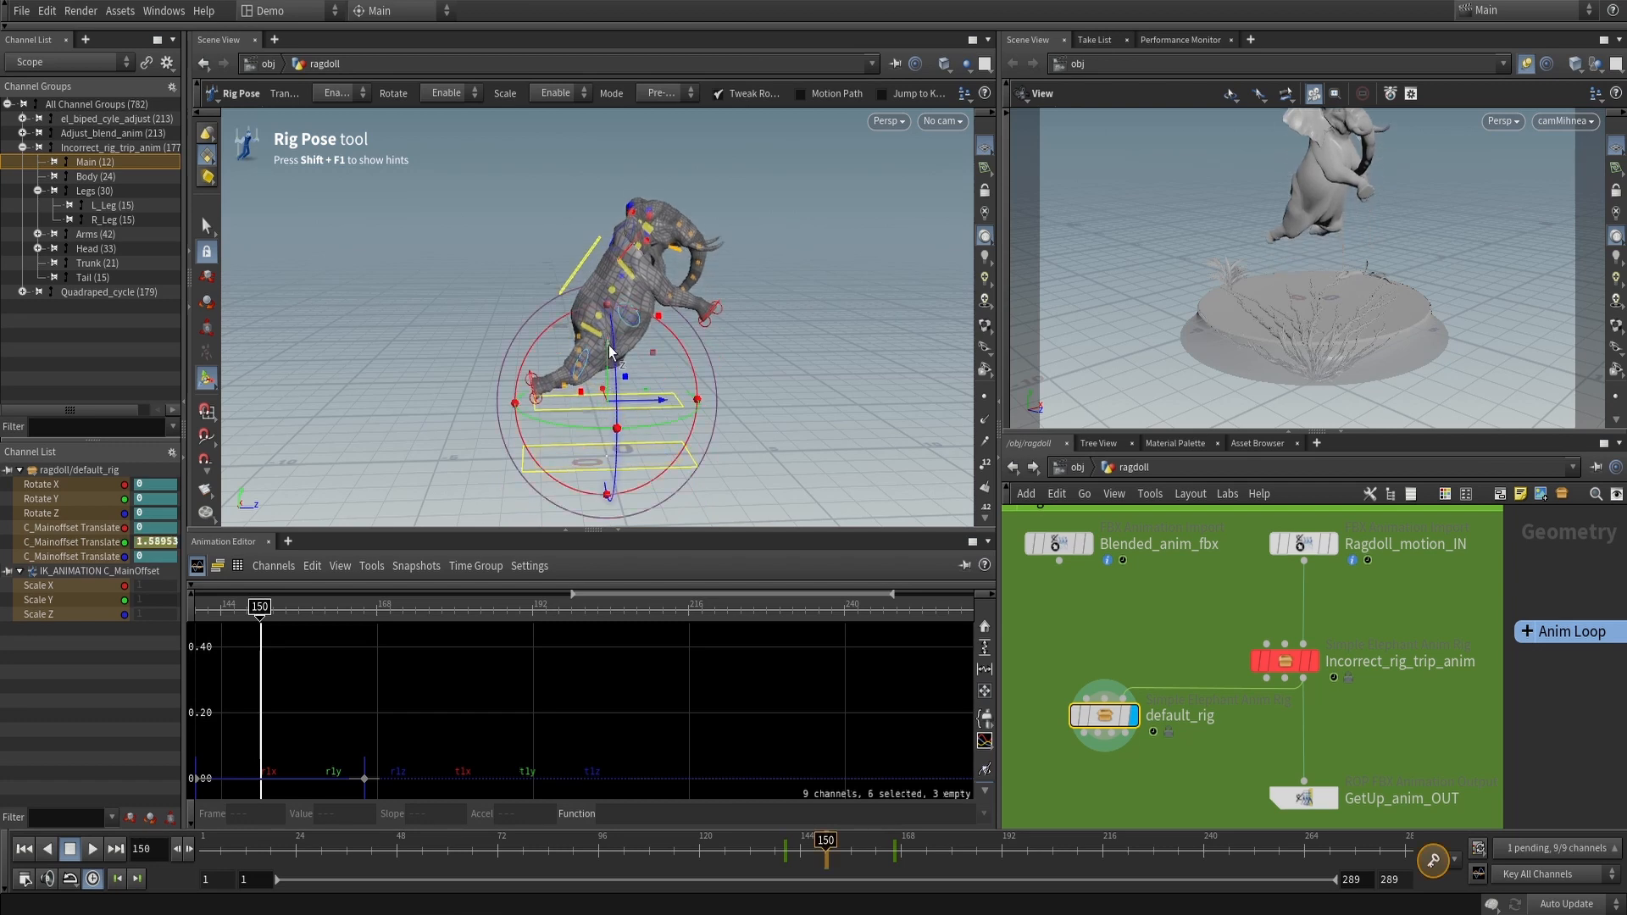
Rotate and shift default_rig's C_COG control at frame 151, with Rotate Z at about -24.18
{"action": "left_click", "coordinate": [759, 271]}
{"action": "mouse_move", "coordinate": [824, 845]}
{"action": "left_mouse_down"}
{"action": "mouse_move", "coordinate": [769, 854]}
{"action": "mouse_move", "coordinate": [900, 865]}
{"action": "mouse_move", "coordinate": [845, 863]}
{"action": "left_mouse_up"}
{"action": "left_click", "coordinate": [628, 285]}
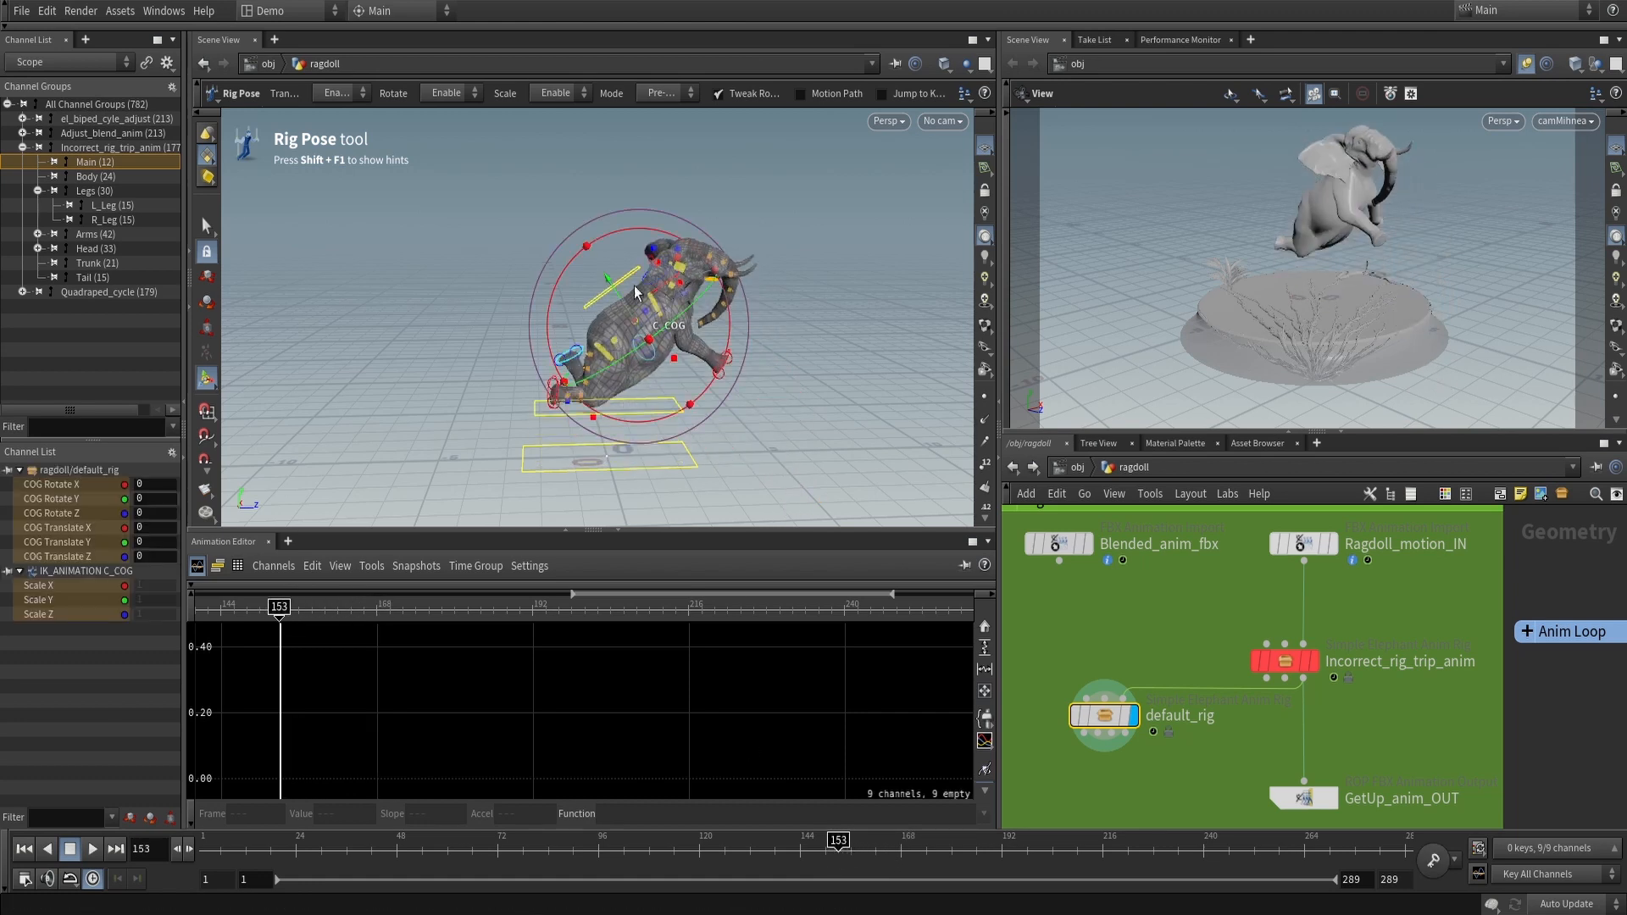
{"action": "left_click", "coordinate": [774, 851]}
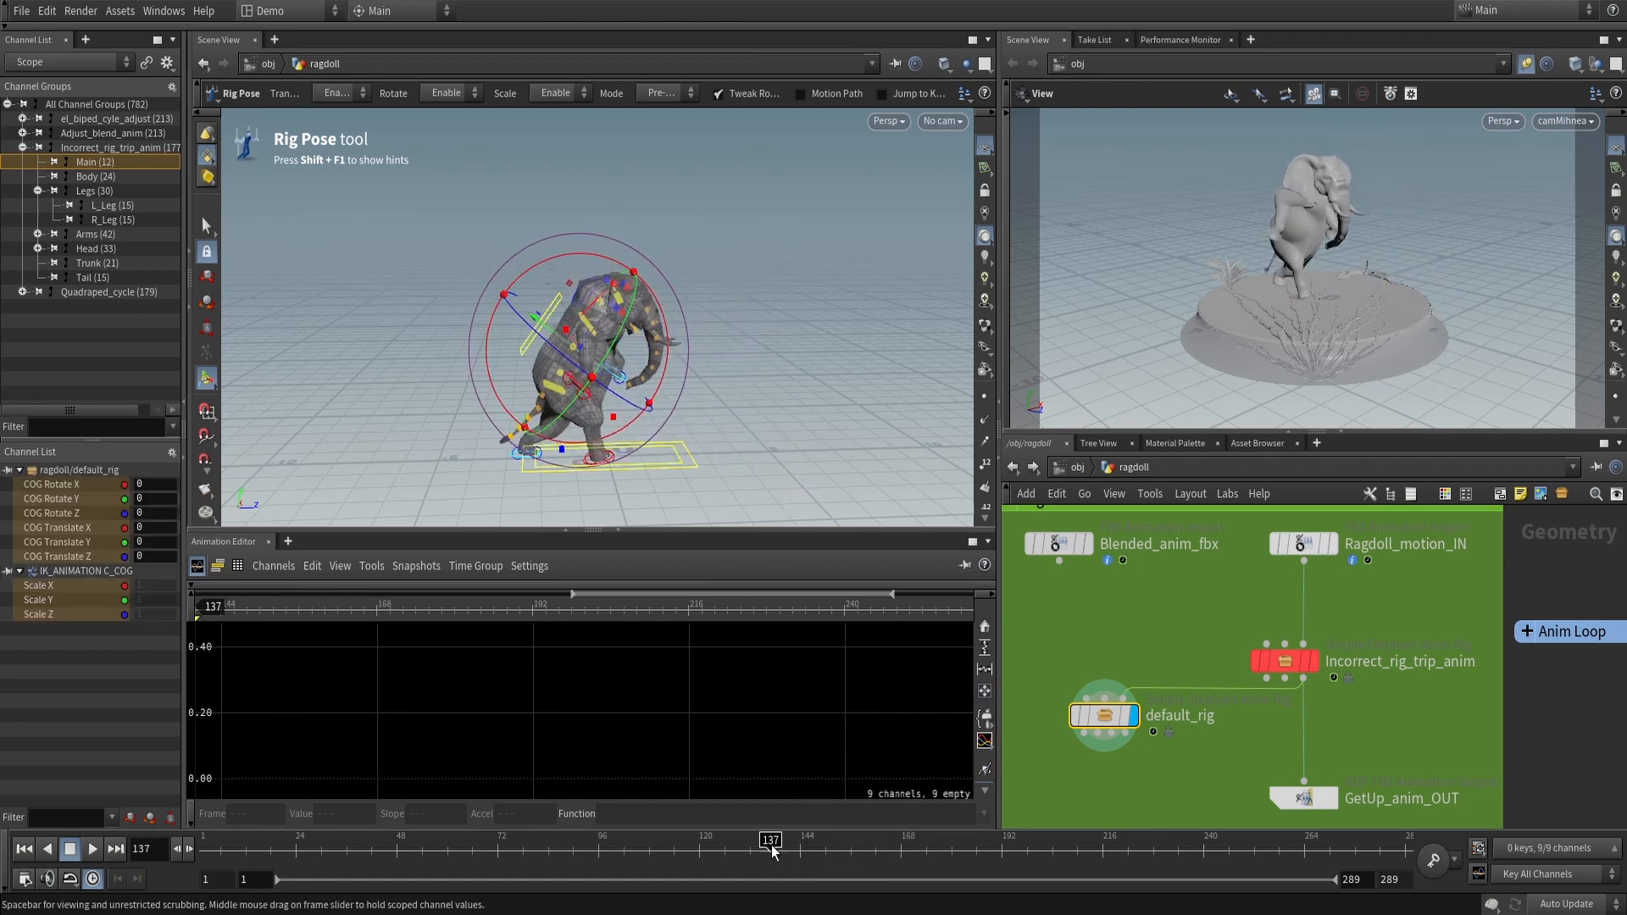
{"action": "left_click_drag", "start_coordinate": [774, 852], "coordinate": [832, 845]}
{"action": "left_click_drag", "start_coordinate": [663, 350], "coordinate": [737, 327]}
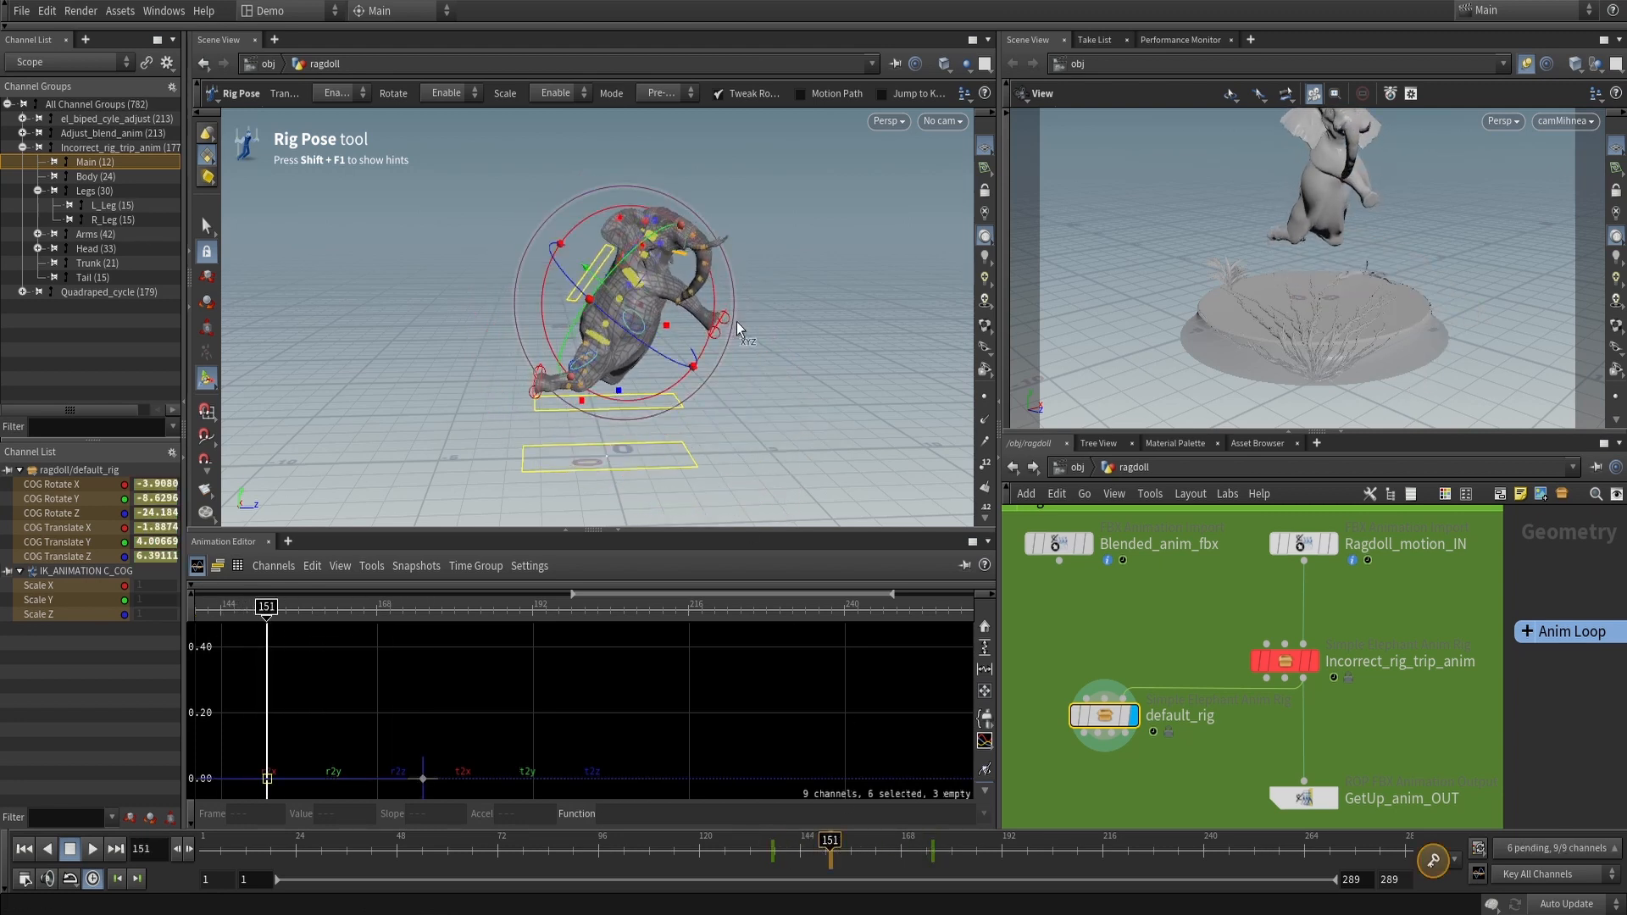
Key the R_Finger_Tip rotation on default_rig at frame 177 and return to frame 151
{"action": "left_click", "coordinate": [739, 323]}
{"action": "left_click", "coordinate": [718, 328]}
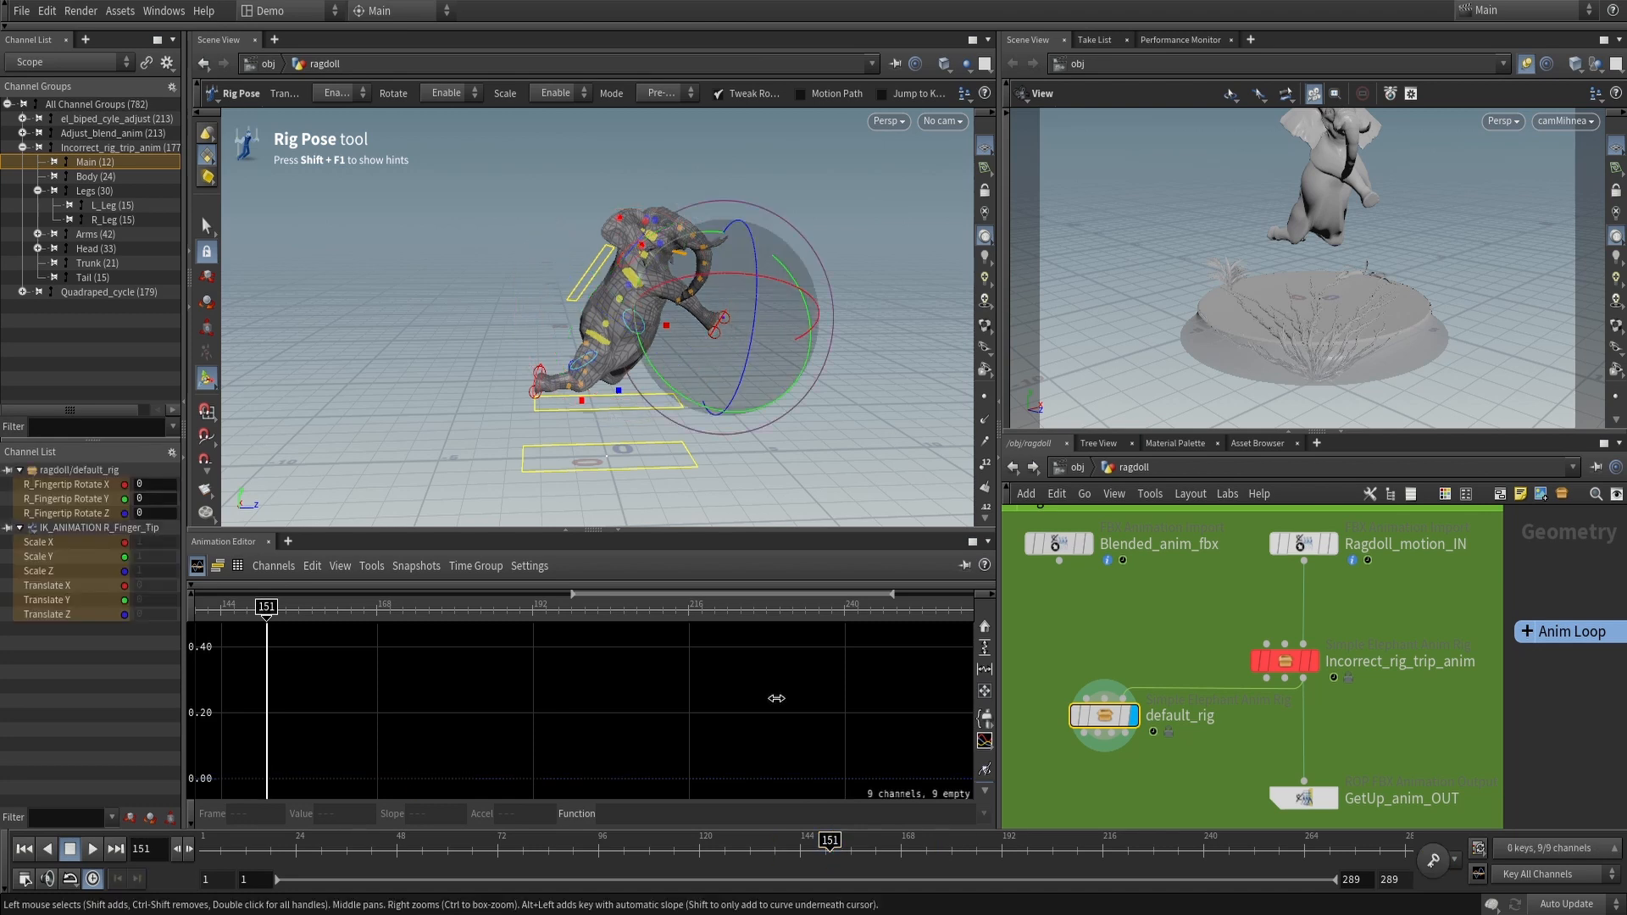
{"action": "left_click_drag", "start_coordinate": [928, 840], "coordinate": [939, 840]}
{"action": "key", "text": "k"}
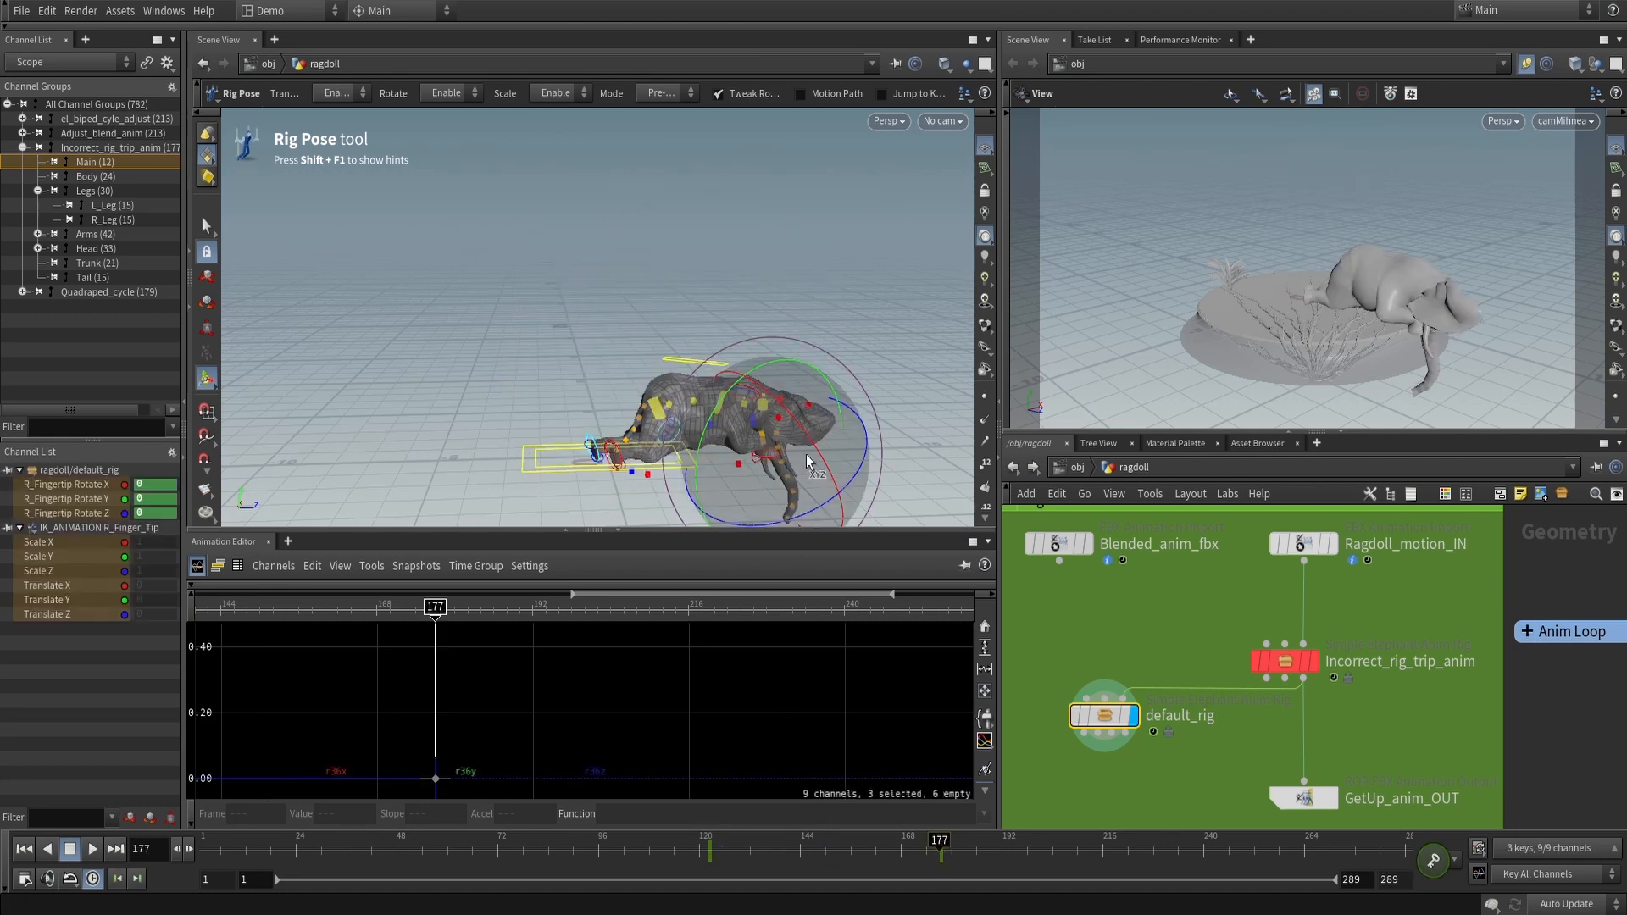
{"action": "left_click_drag", "start_coordinate": [840, 847], "coordinate": [829, 847]}
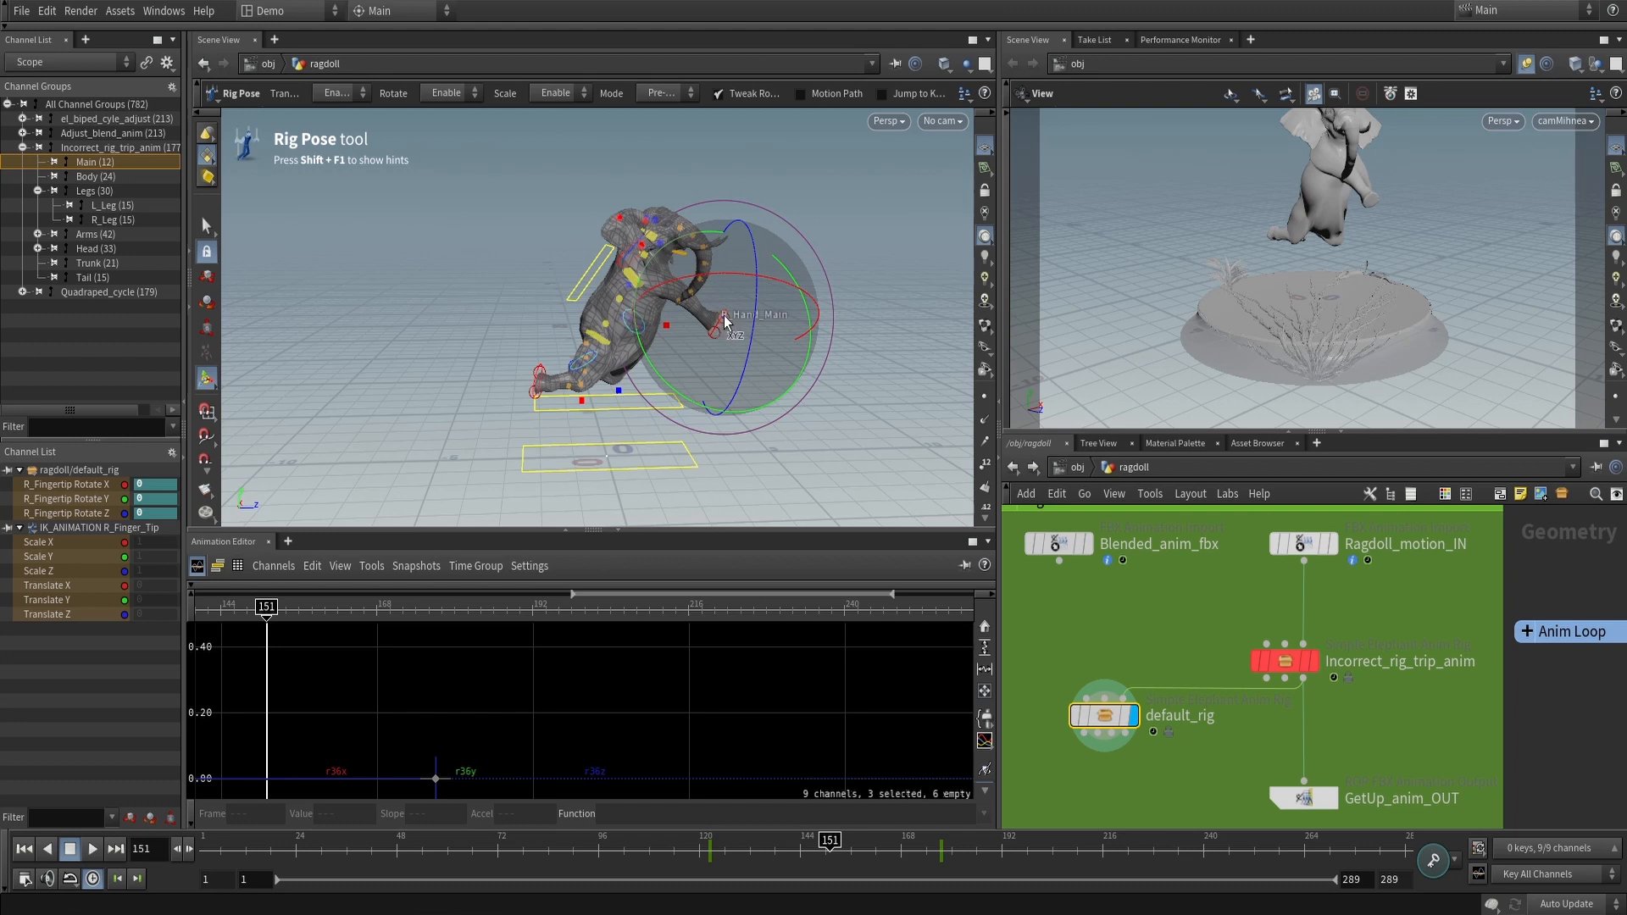
Move the R_Hand_Main control toward the body at frame 151, with Translate Y at about 0.67
{"action": "key", "text": "t"}
{"action": "key", "text": "Return"}
{"action": "key", "text": "t"}
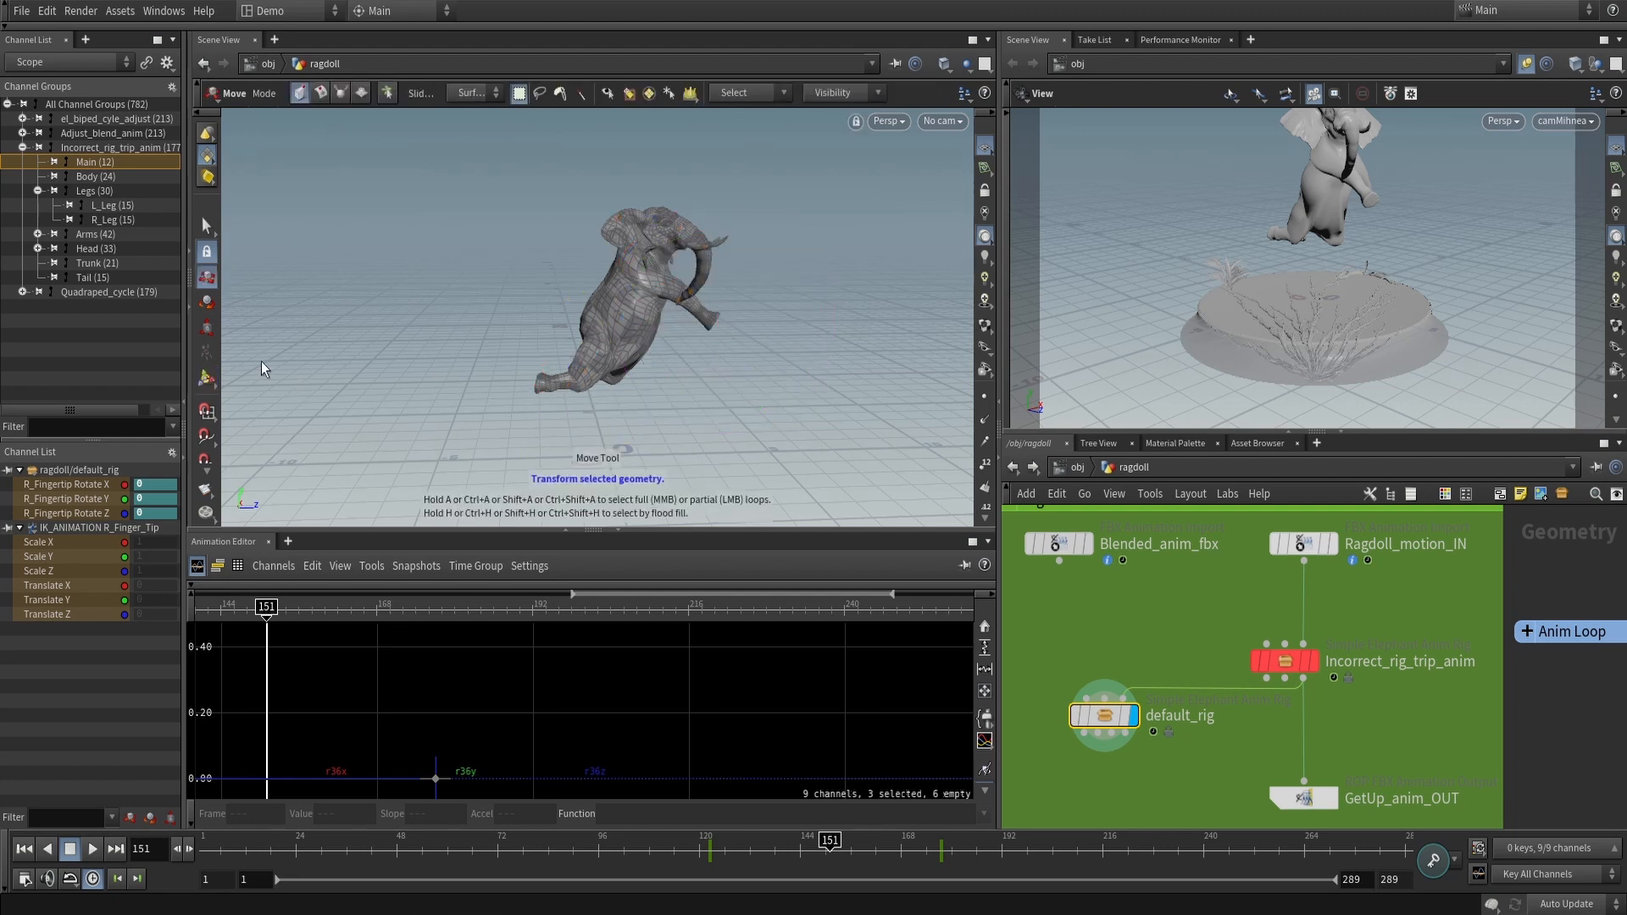
{"action": "left_click", "coordinate": [206, 378]}
{"action": "scroll", "coordinate": [857, 220], "scroll_direction": "up", "scroll_amount": 5}
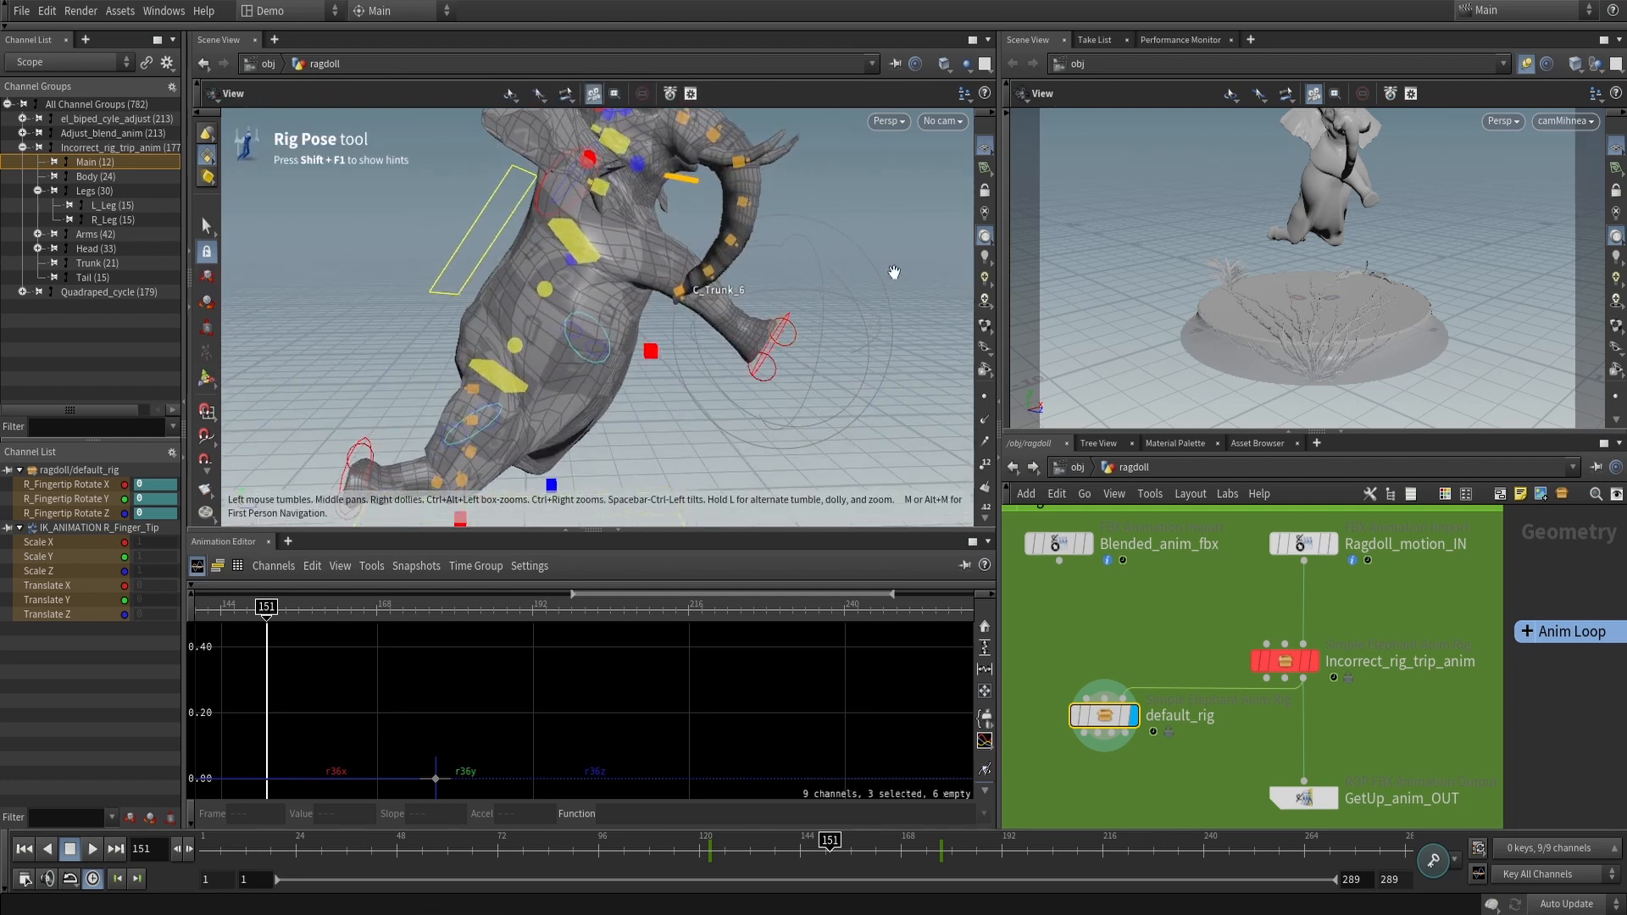
{"action": "left_click", "coordinate": [860, 214]}
{"action": "left_click", "coordinate": [776, 355]}
{"action": "key", "text": "t"}
{"action": "left_click_drag", "start_coordinate": [746, 337], "coordinate": [700, 309]}
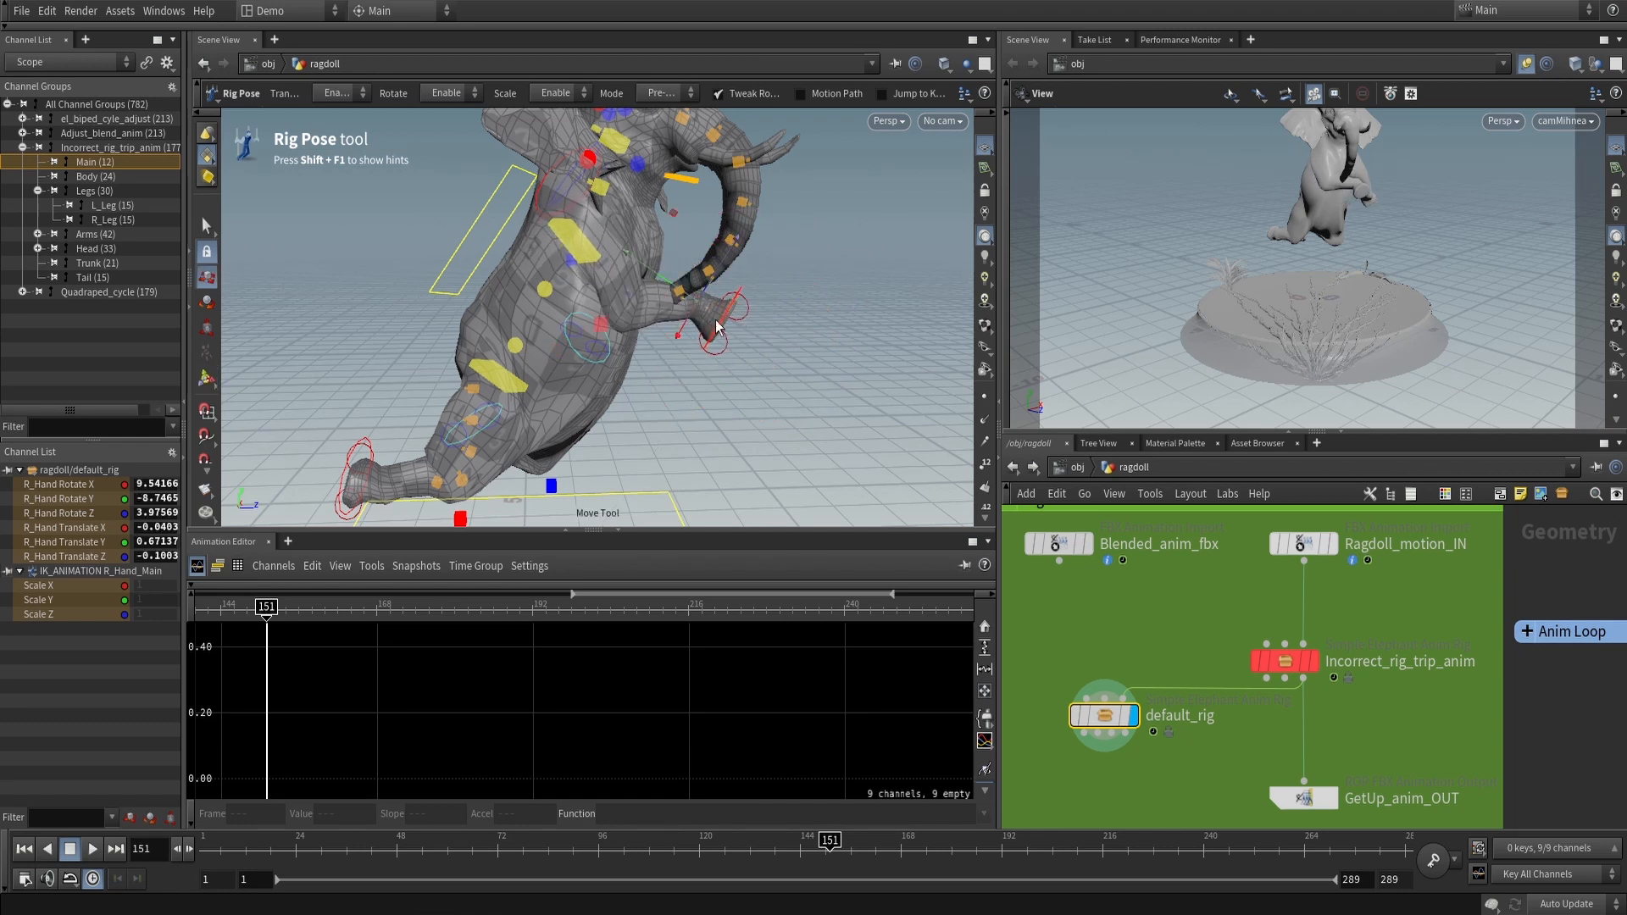
Key R_Hand_Main at frames 151, 127 and 174, and set its channels to 0 at frames 127 and 174
{"action": "key", "text": "k"}
{"action": "left_click", "coordinate": [729, 848]}
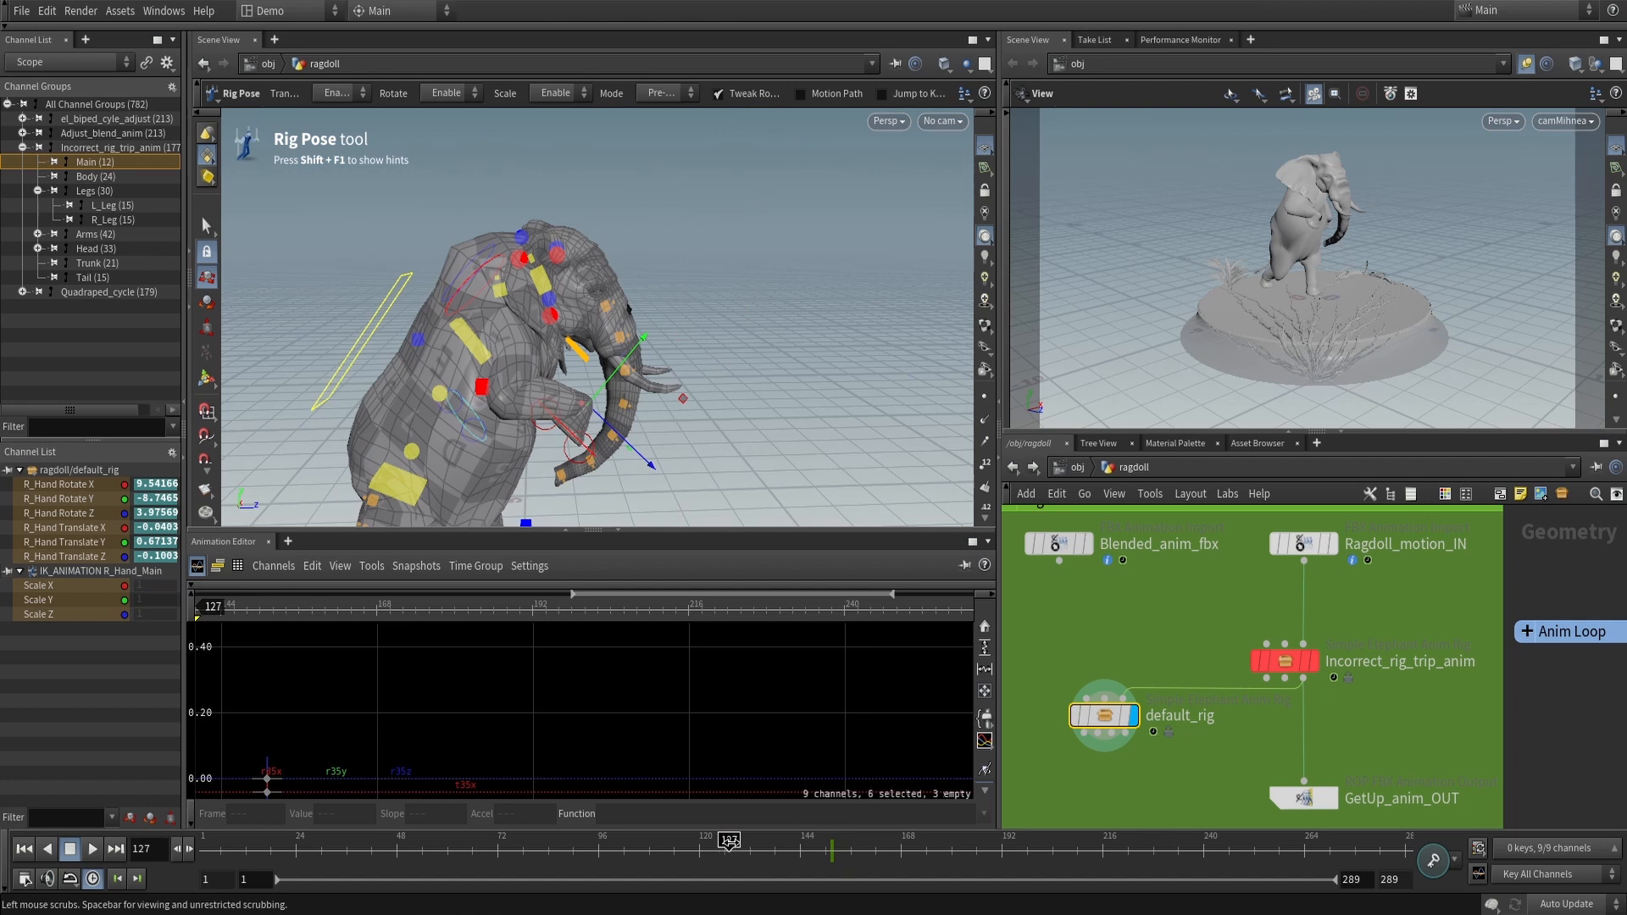
{"action": "left_click", "coordinate": [927, 852]}
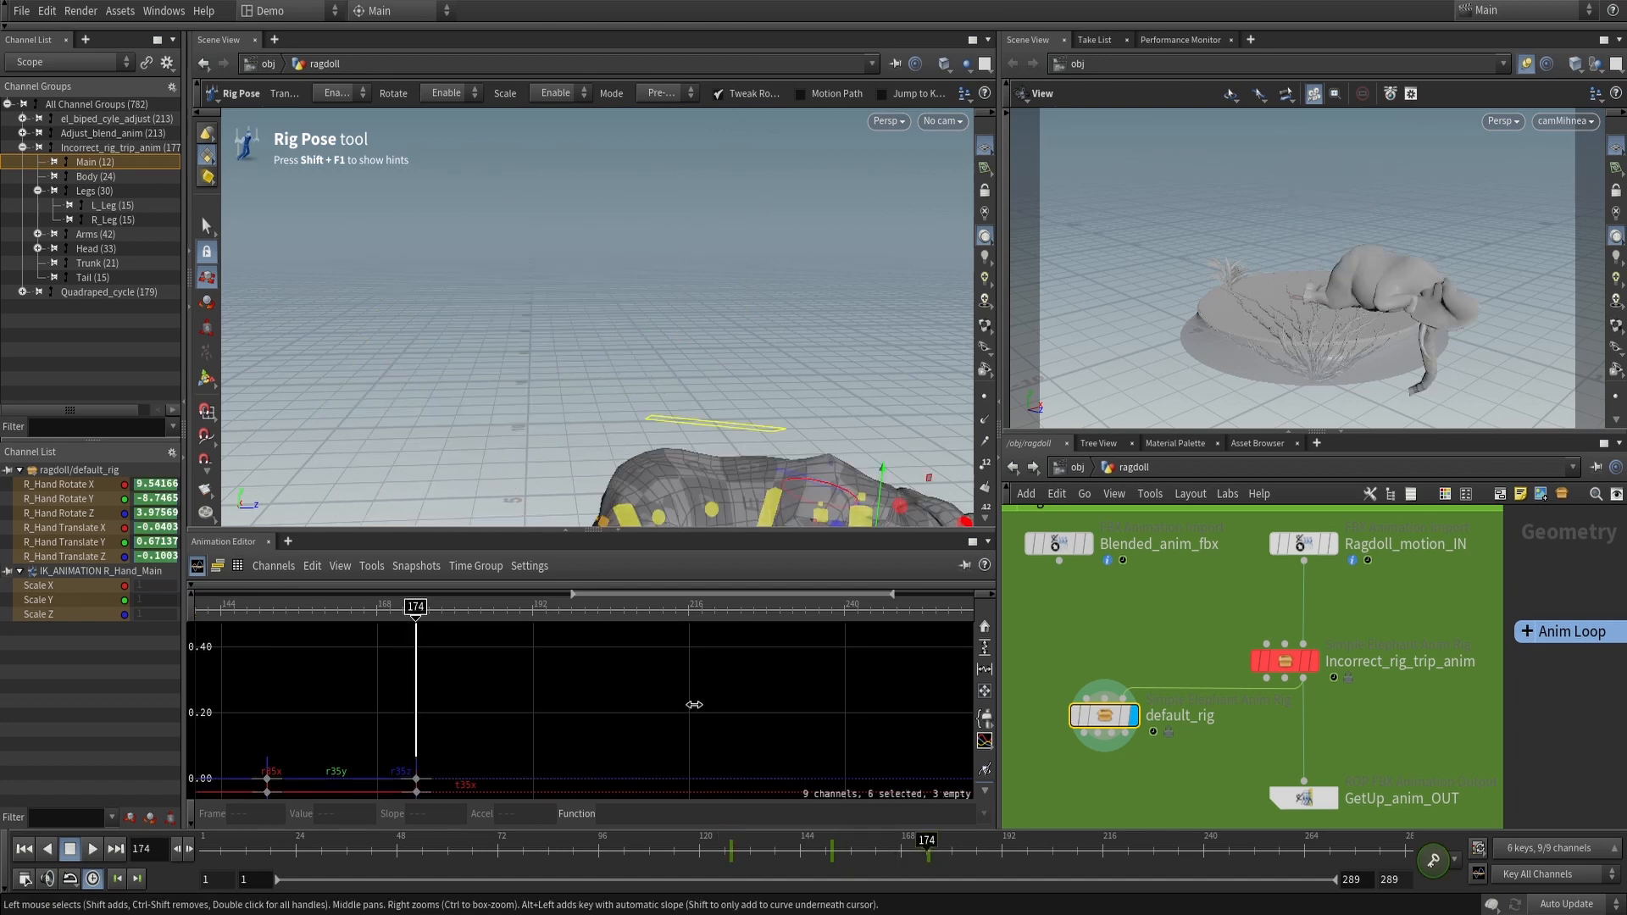
{"action": "key", "text": "h"}
{"action": "right_click_drag", "start_coordinate": [677, 678], "coordinate": [505, 752]}
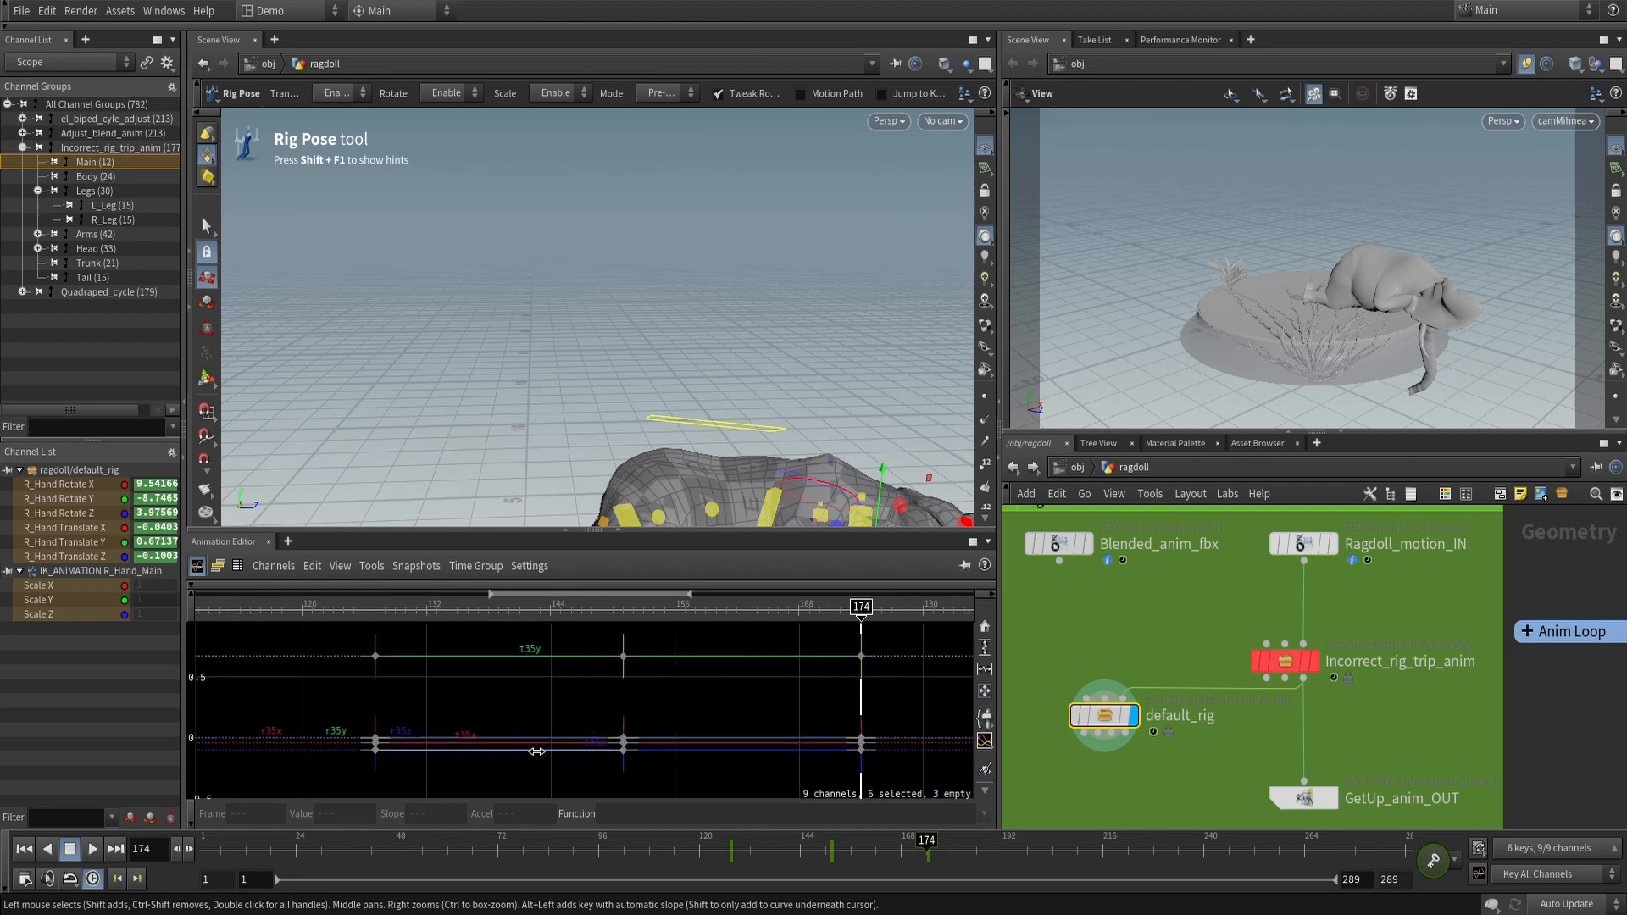
{"action": "left_click_drag", "start_coordinate": [484, 778], "coordinate": [355, 616]}
{"action": "key", "text": "ctrl+v"}
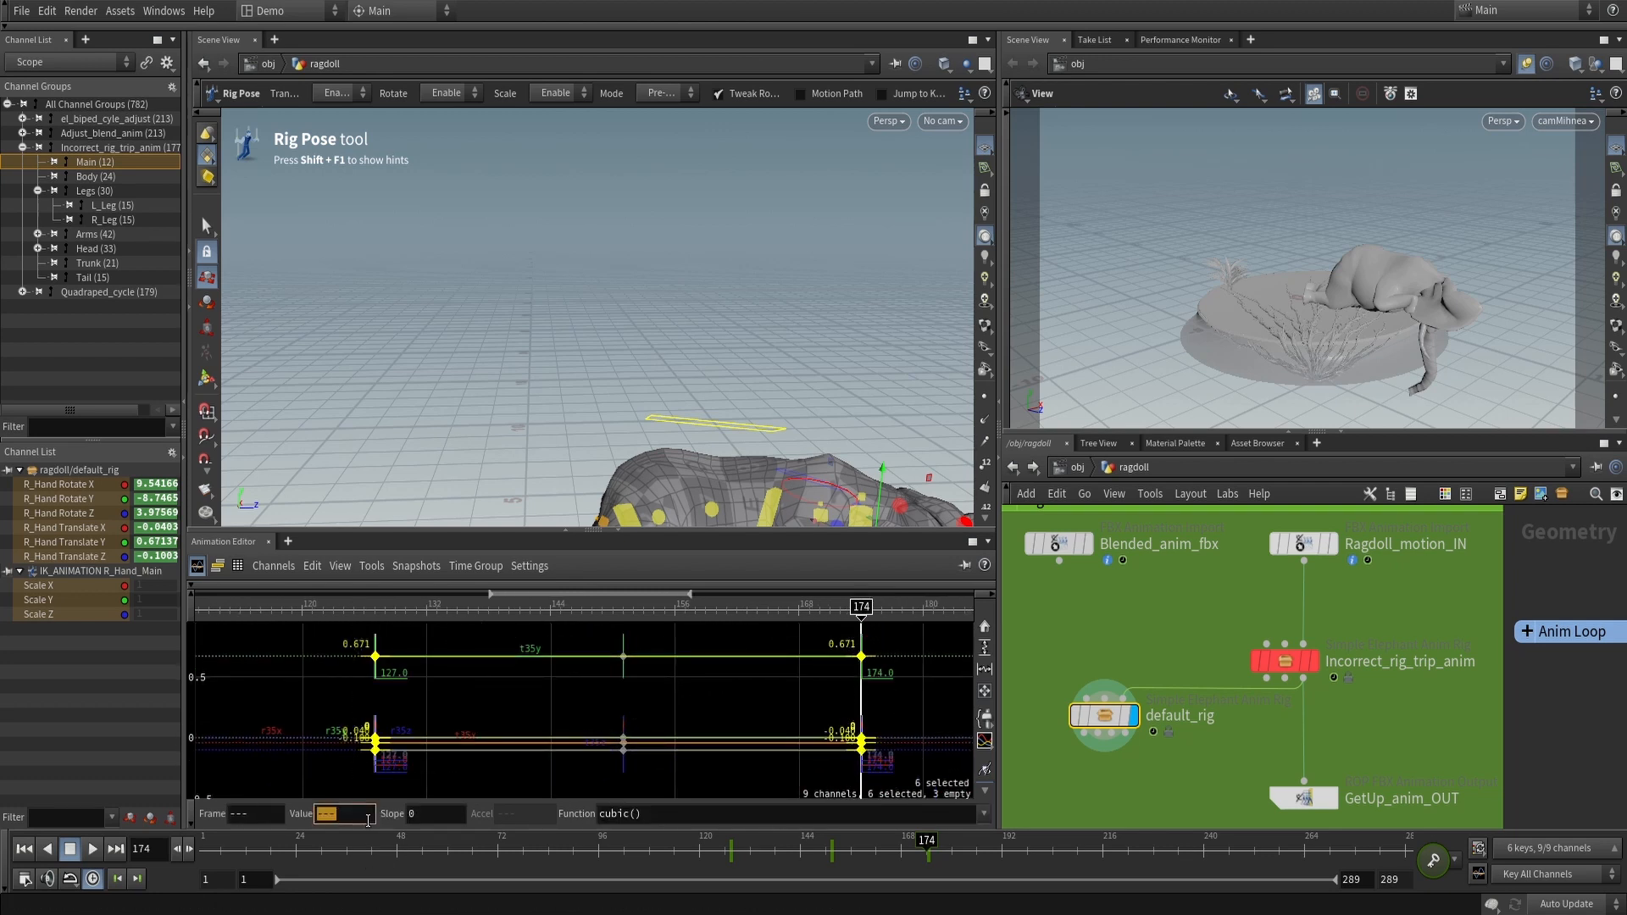
{"action": "key", "text": "Return"}
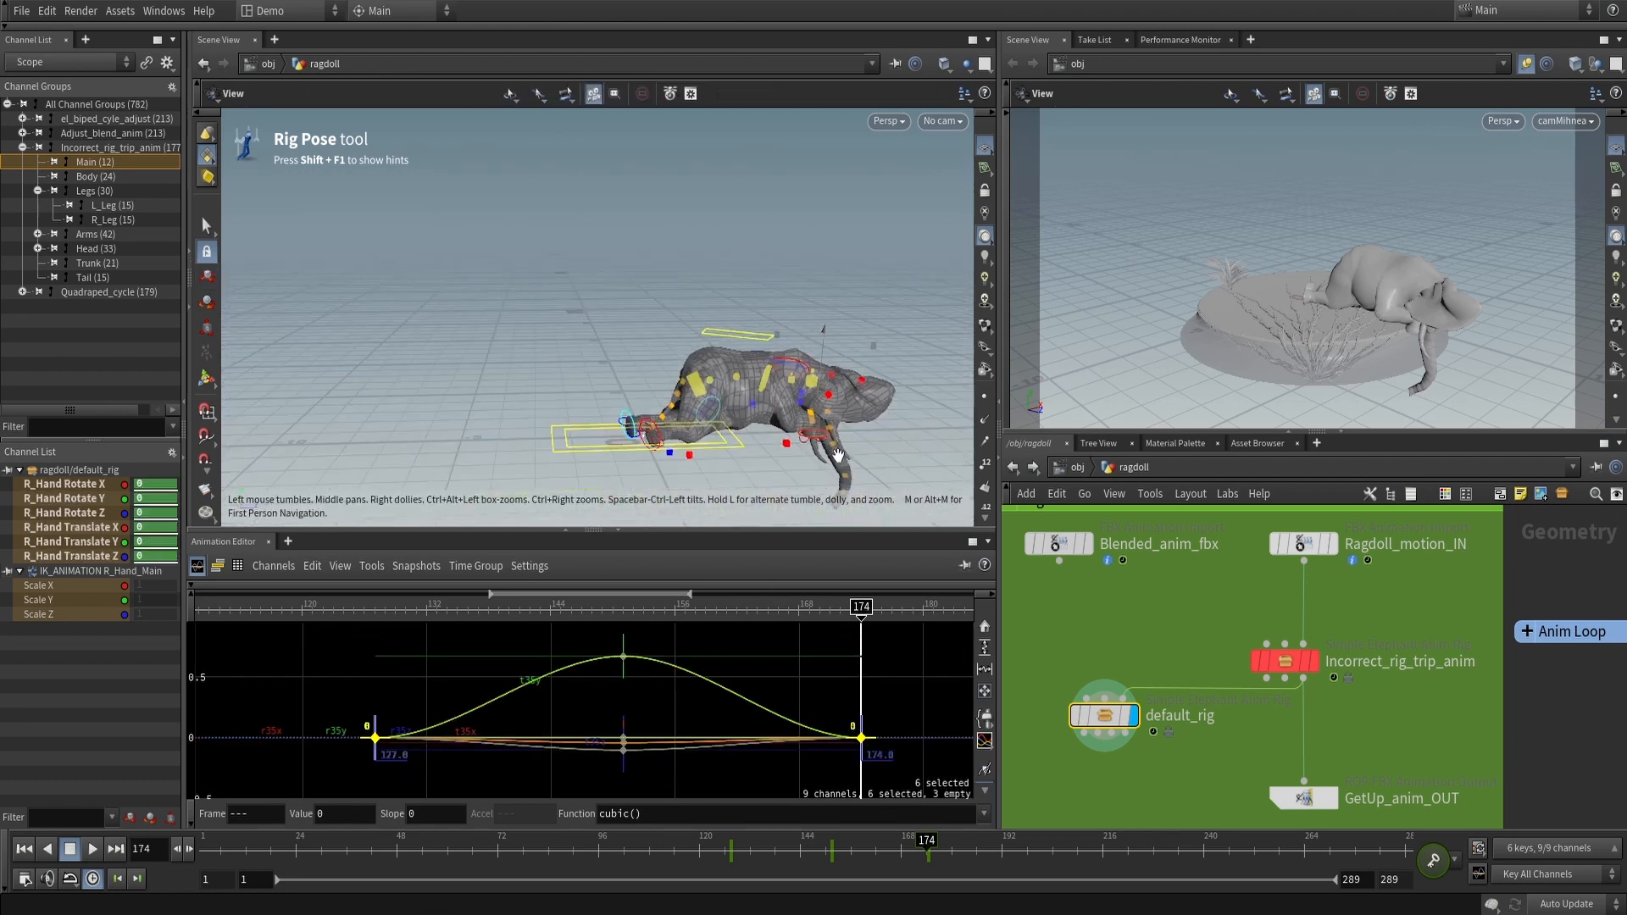
Review the R_Hand_Main adjustment on the elephant by scrubbing the timeline to frame 163
{"action": "left_click_drag", "start_coordinate": [523, 850], "coordinate": [880, 842]}
{"action": "key", "text": "space"}
{"action": "left_click_drag", "start_coordinate": [795, 426], "coordinate": [789, 373]}
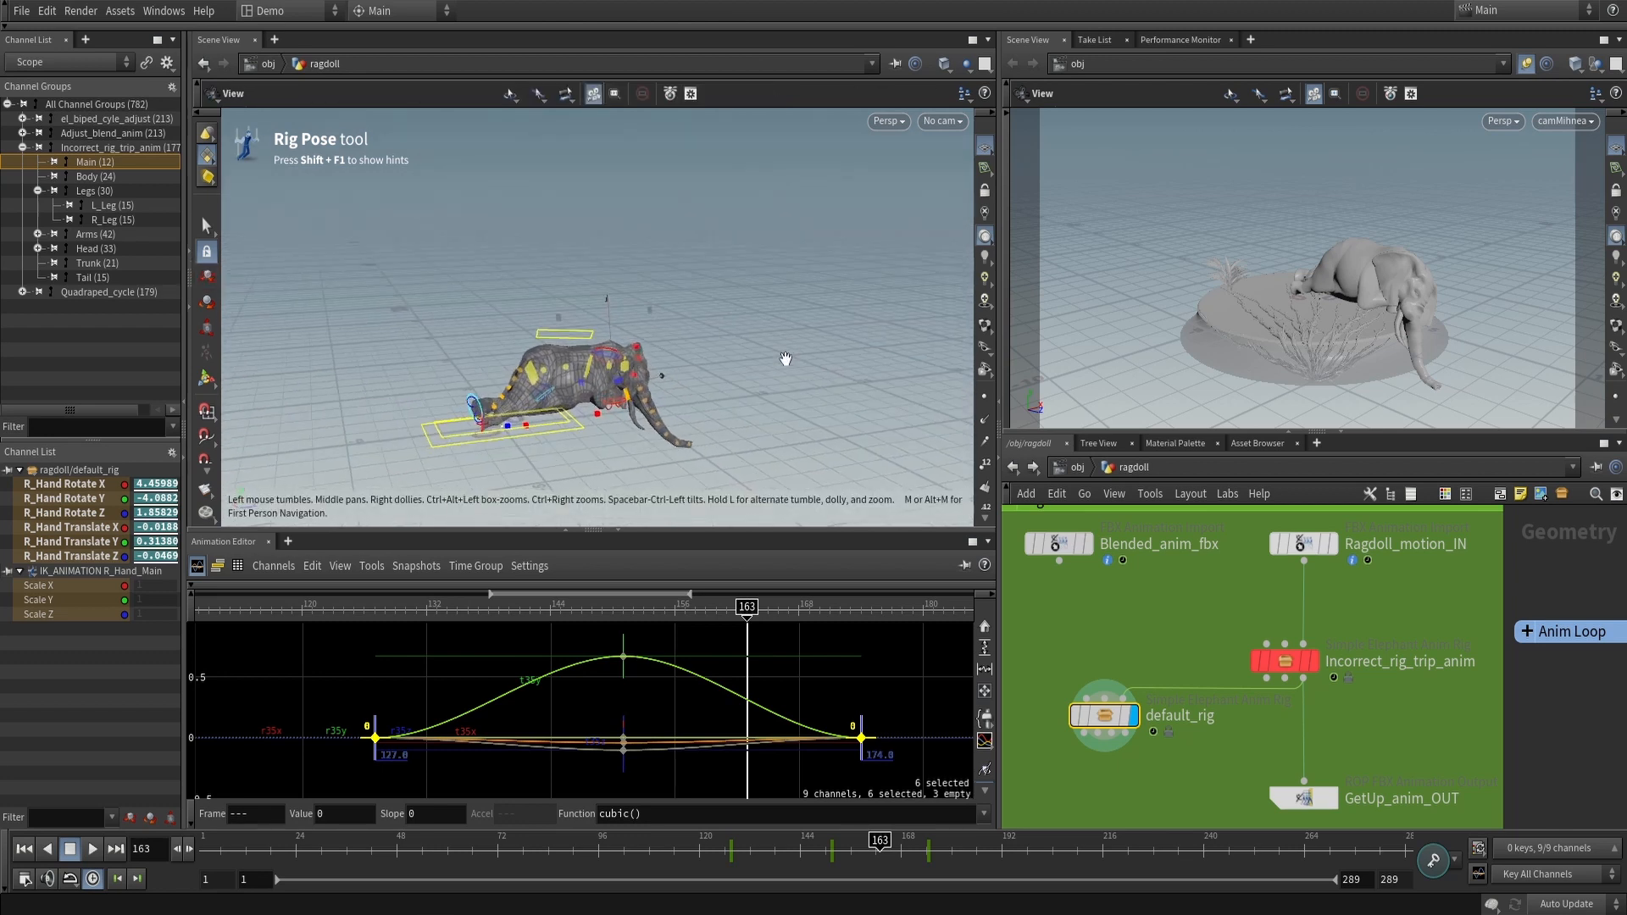
Examine the GetUp_anim_OUT node up close and compare it with the Incorrect_rig_trip_anim node
{"action": "left_click", "coordinate": [1311, 798]}
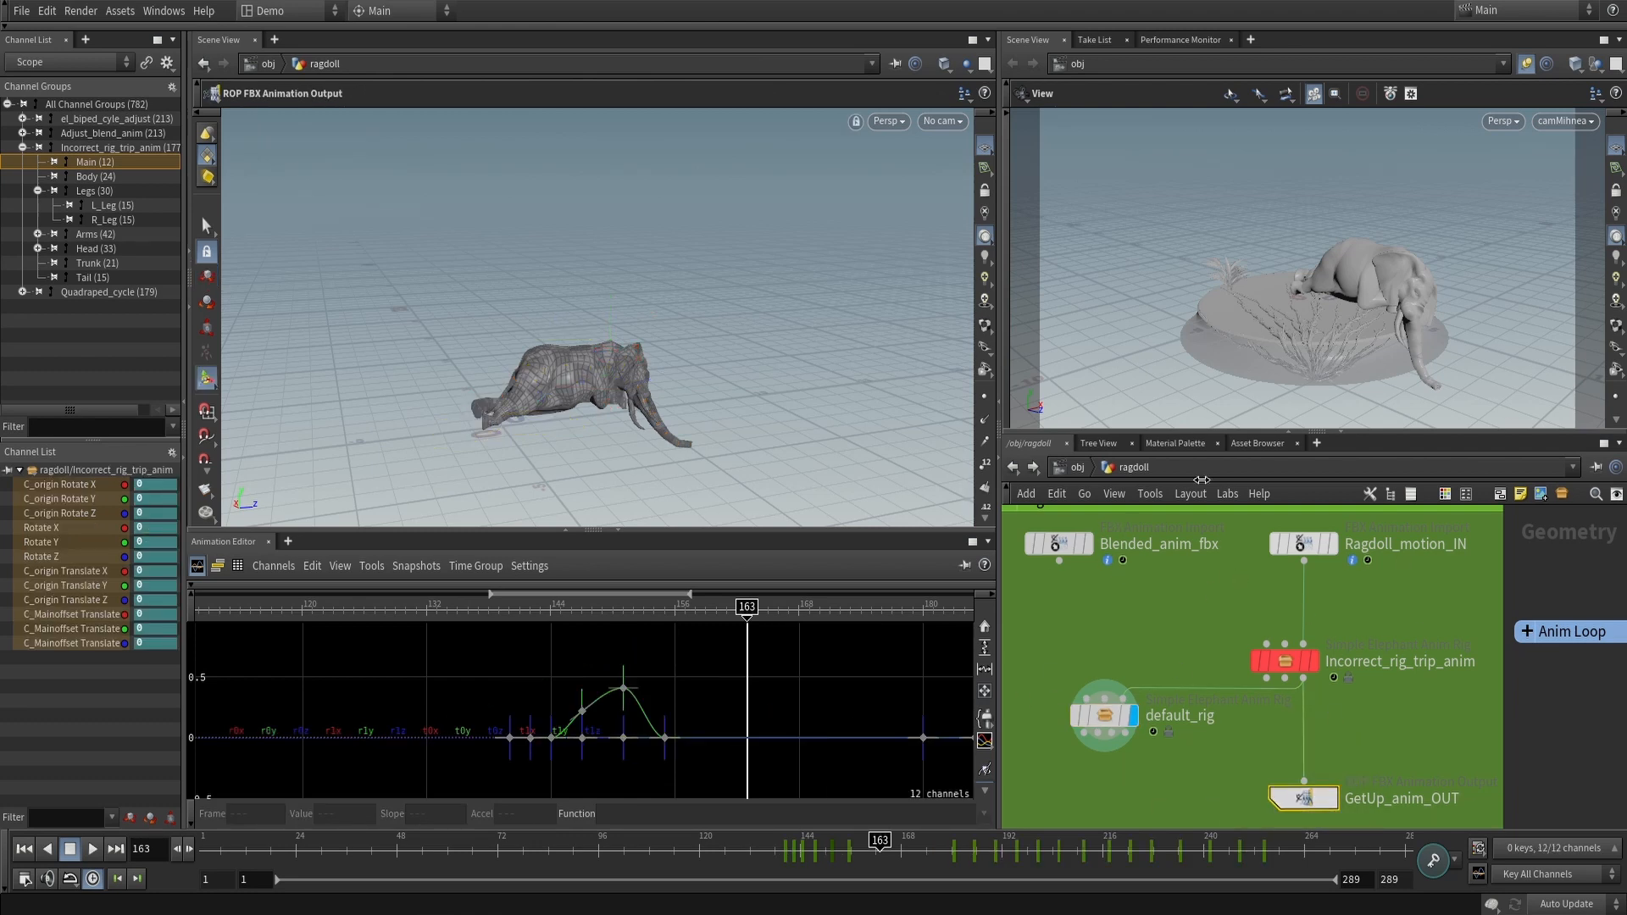
{"action": "key", "text": "Escape"}
{"action": "left_click_drag", "start_coordinate": [754, 389], "coordinate": [606, 361]}
{"action": "scroll", "coordinate": [738, 356], "scroll_direction": "up", "scroll_amount": 3}
{"action": "key", "text": "Return"}
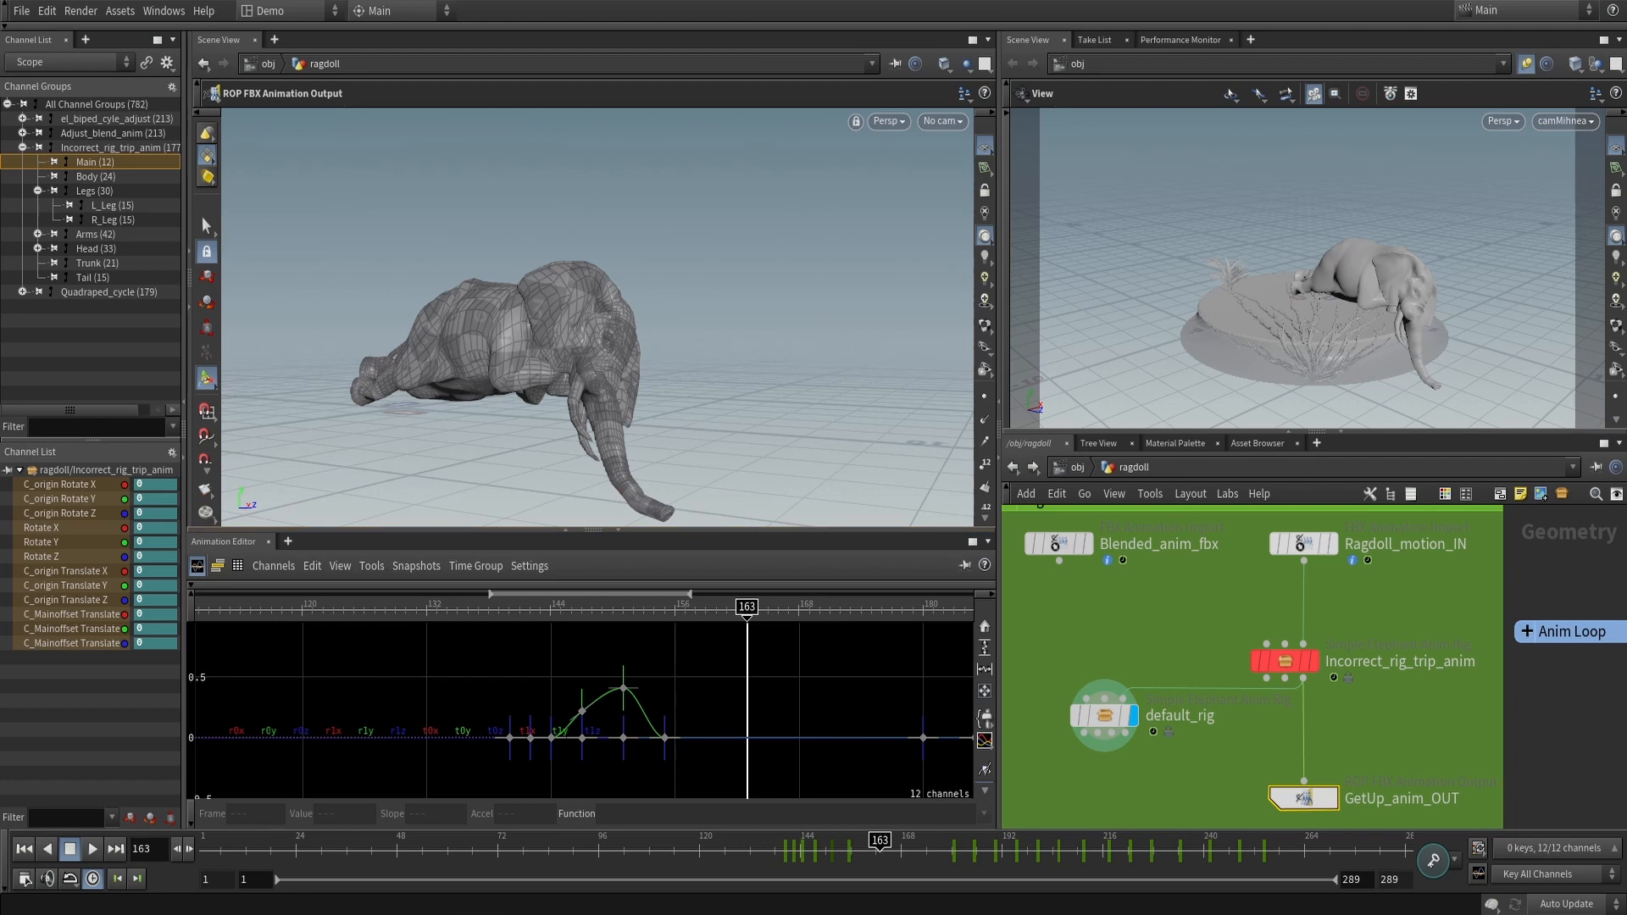
{"action": "left_click", "coordinate": [1291, 665]}
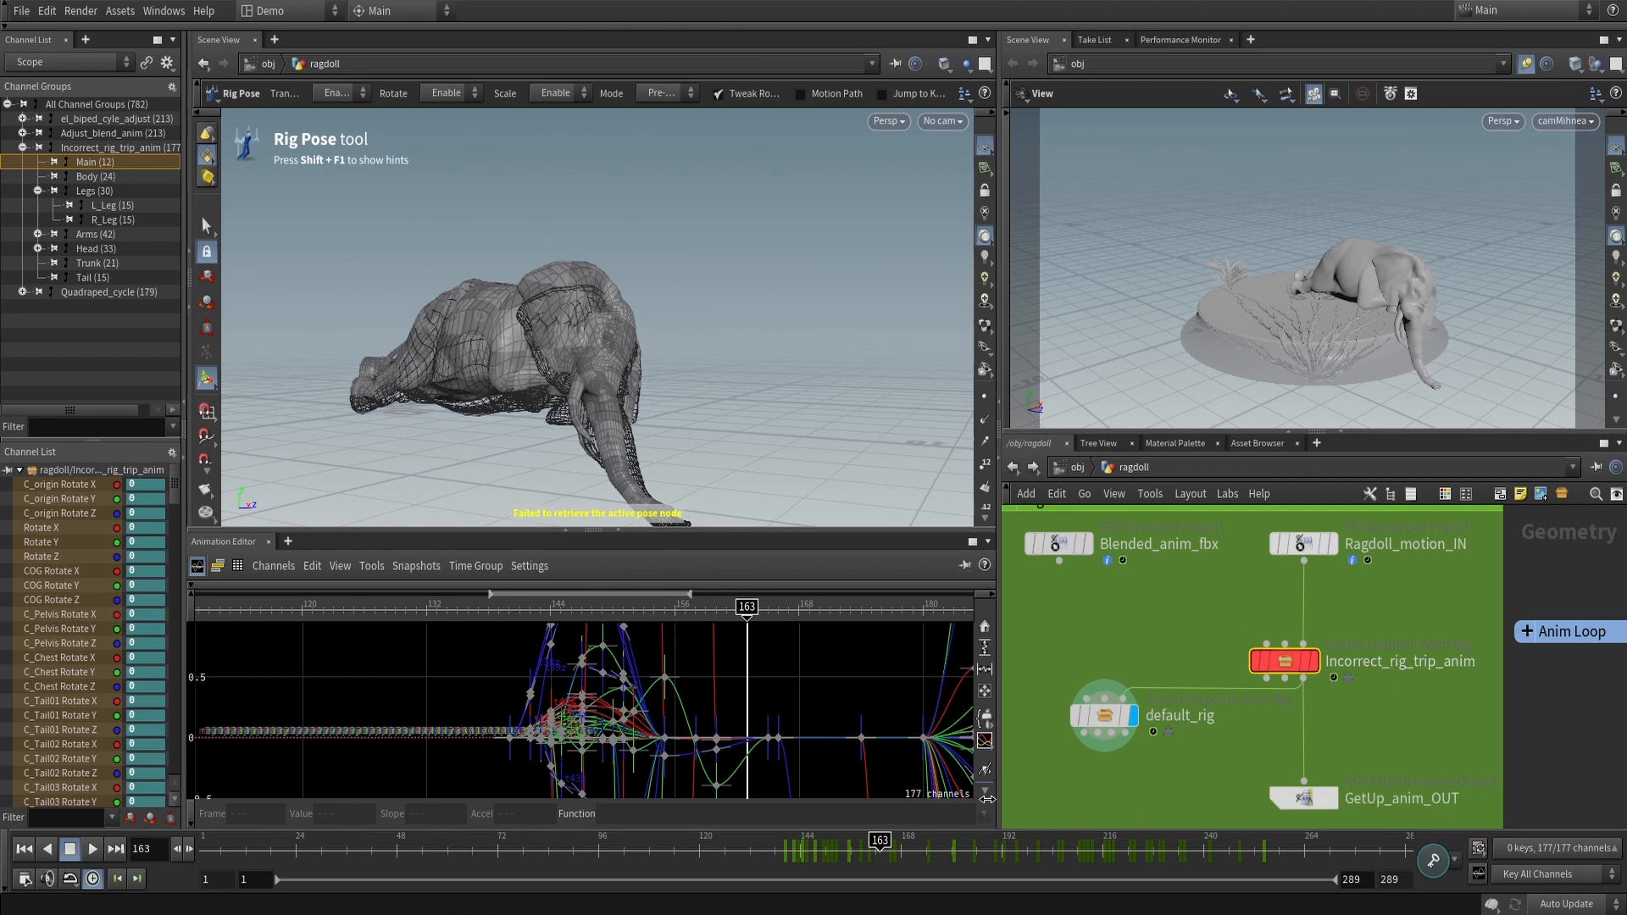
Reselect default_rig and examine its adjusted pose and R_Hand curves at frame 159
{"action": "left_click", "coordinate": [1105, 719]}
{"action": "left_click_drag", "start_coordinate": [817, 850], "coordinate": [863, 842]}
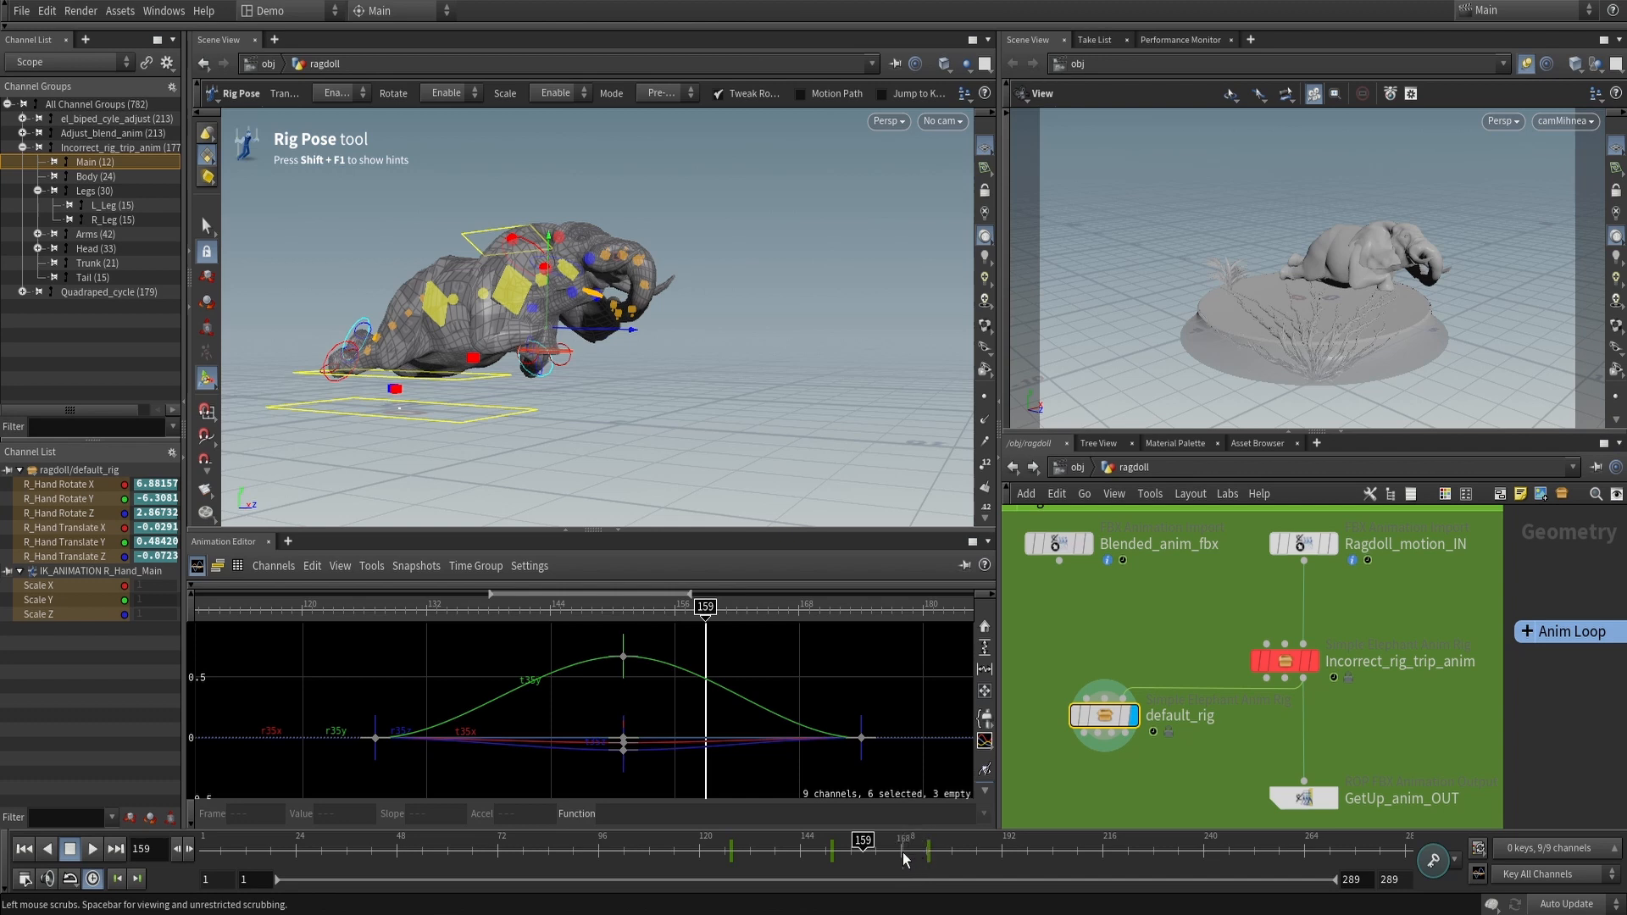
{"action": "scroll", "coordinate": [862, 687], "scroll_direction": "down", "scroll_amount": 4}
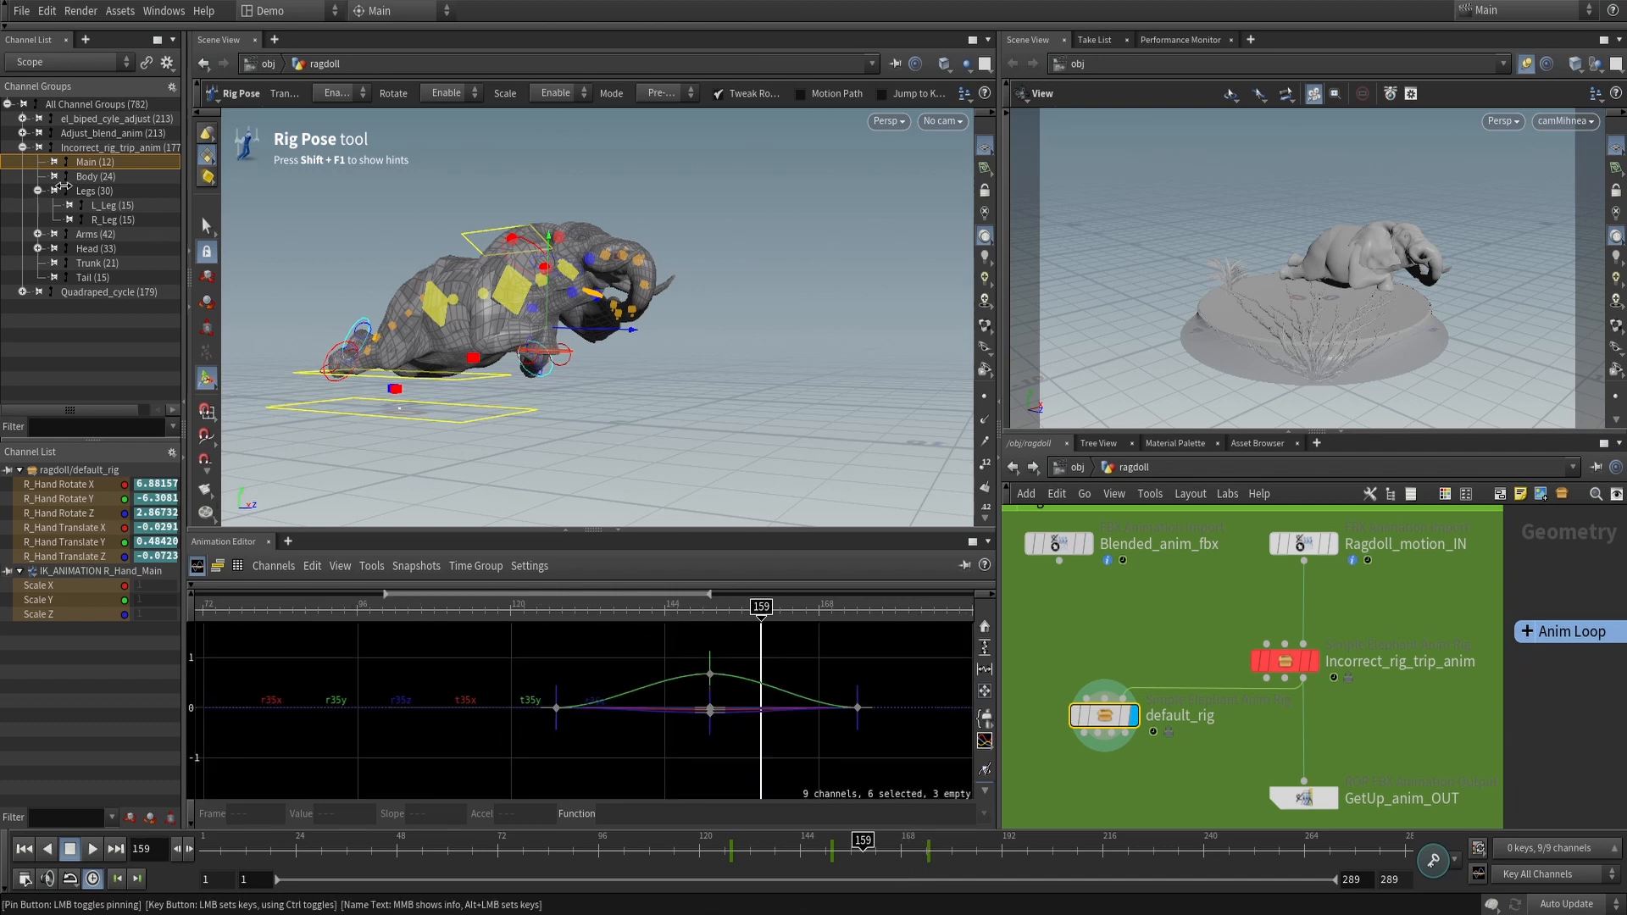
Collapse the Incorrect_rig_trip_anim channel group and create nested channel groups for default_rig
{"action": "left_click", "coordinate": [26, 150]}
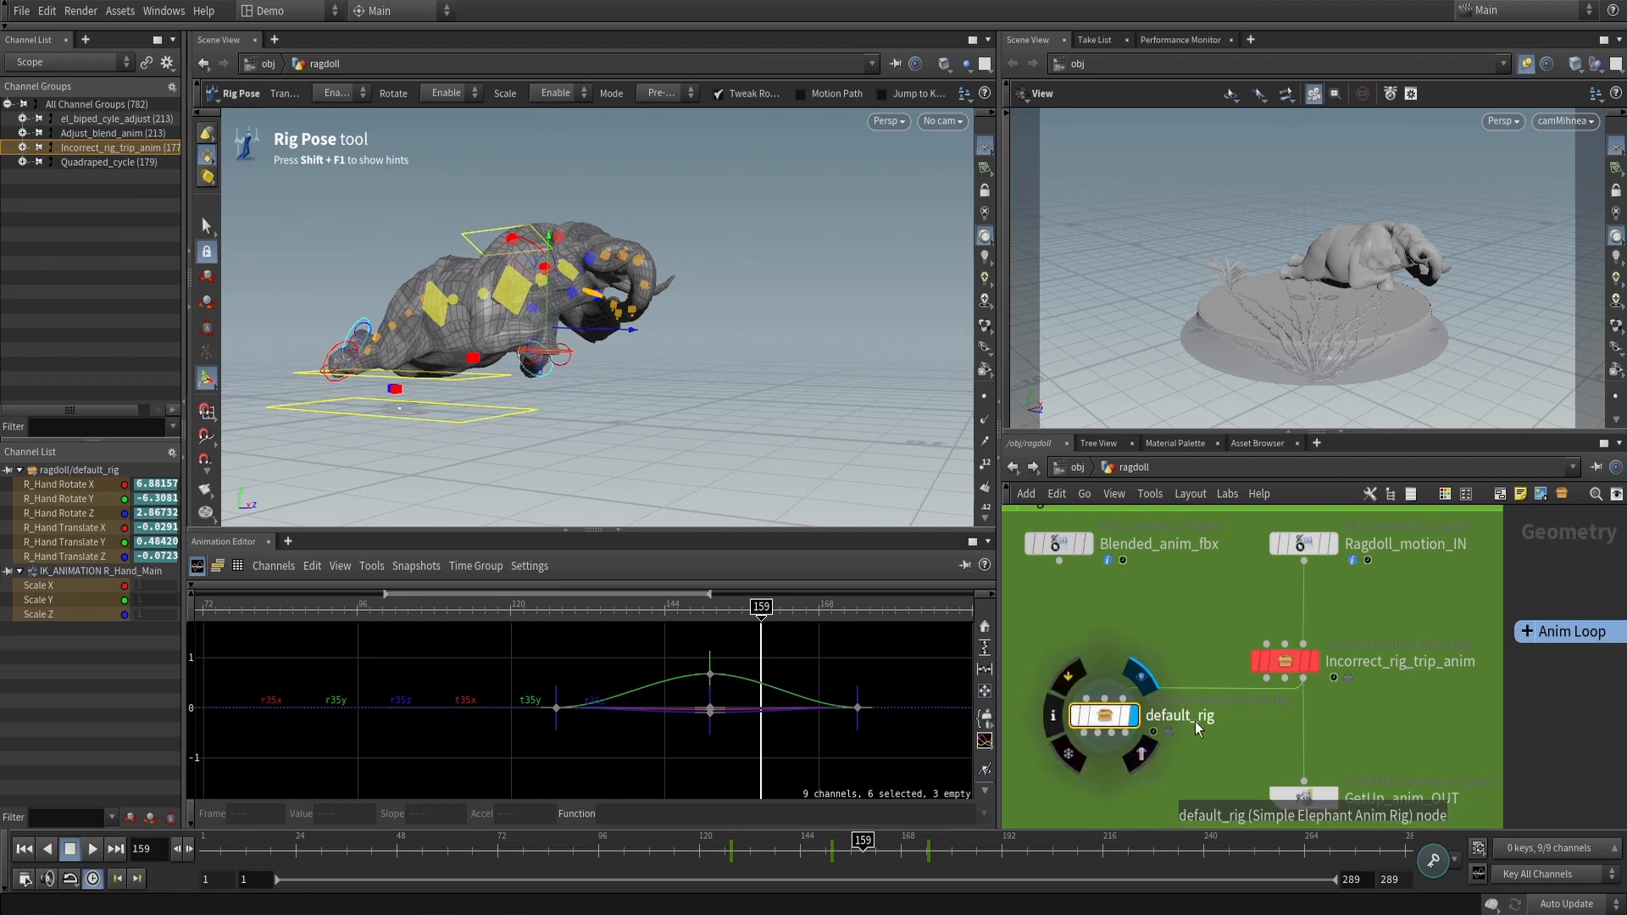
{"action": "right_click", "coordinate": [1103, 734]}
{"action": "mouse_move", "coordinate": [1203, 603]}
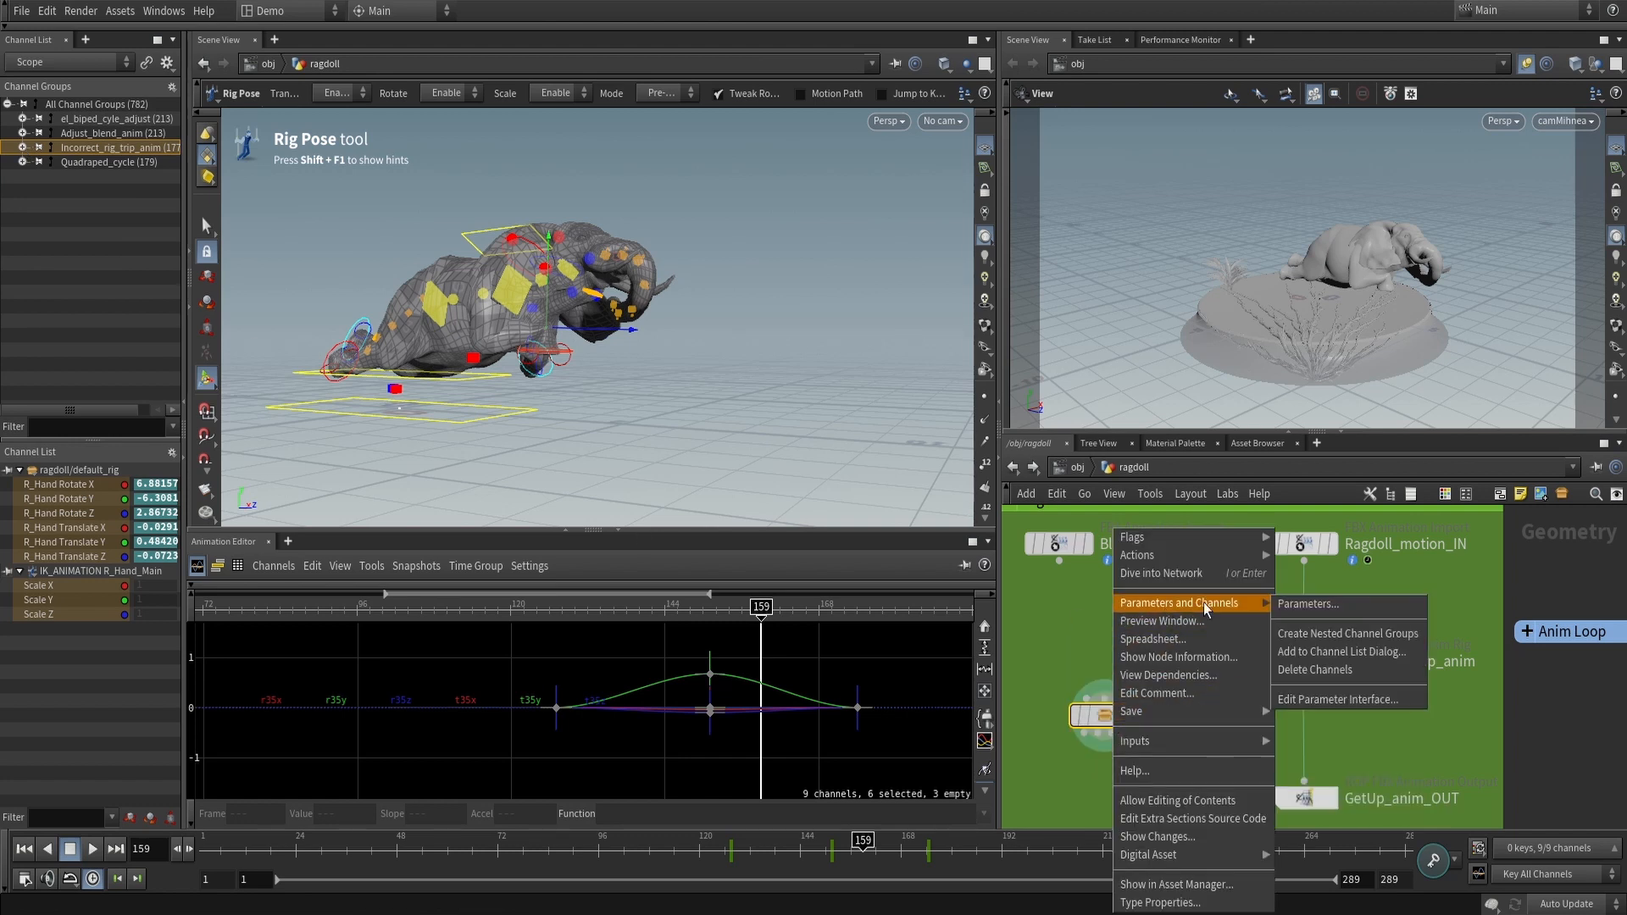
{"action": "left_click", "coordinate": [1350, 634]}
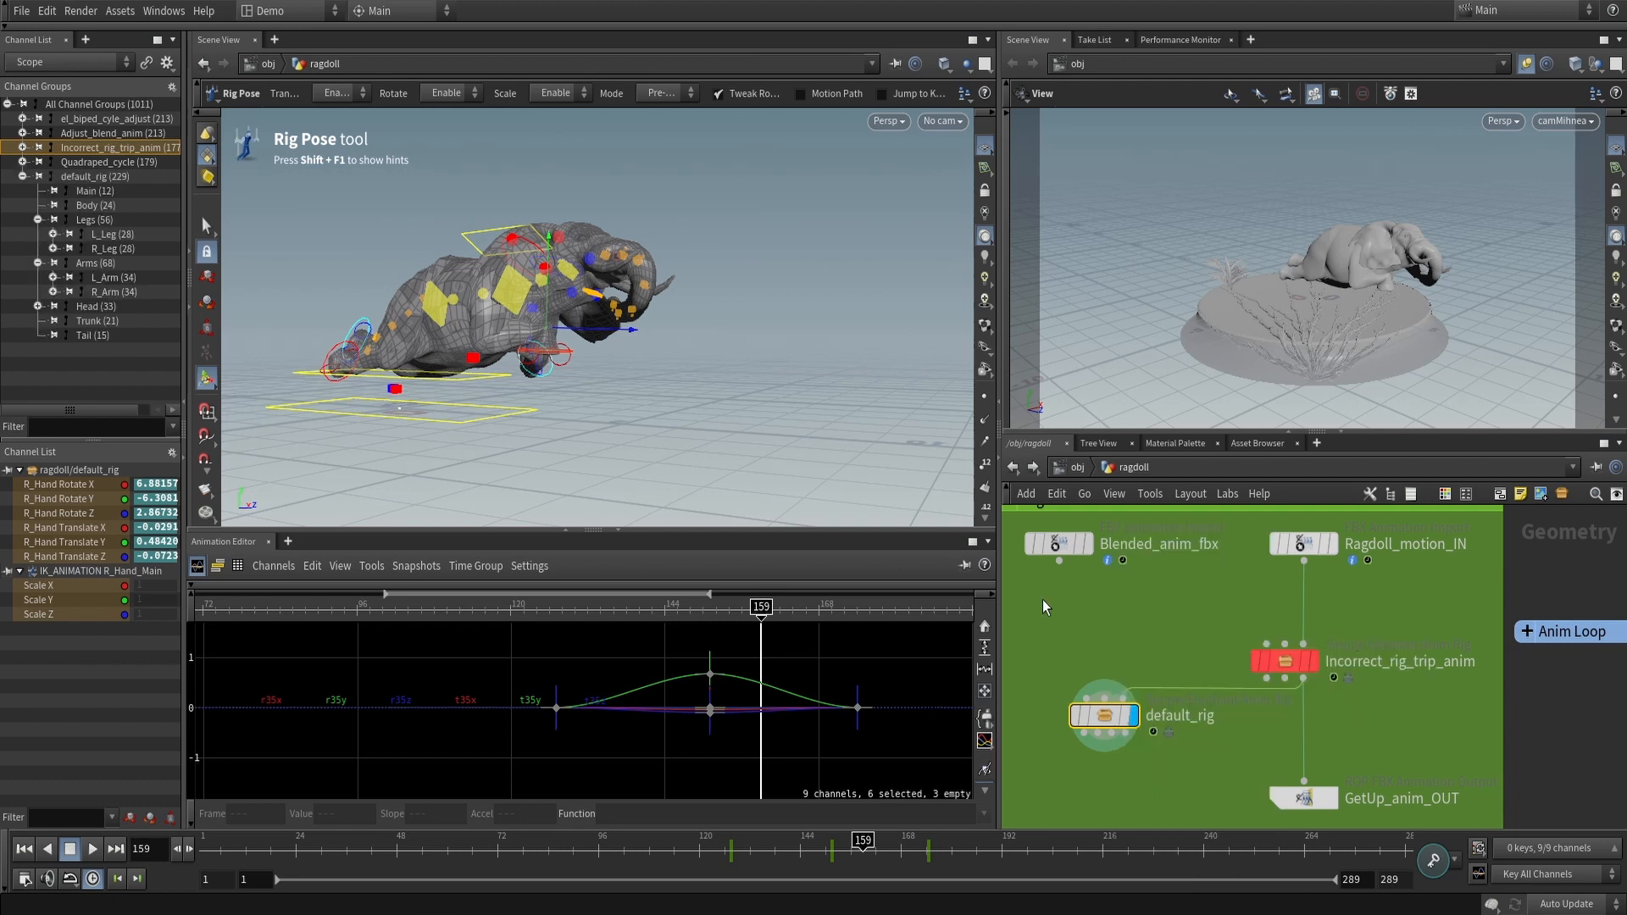
Scope the whole default_rig channel group, select all of its keyframes and delete them
{"action": "left_click", "coordinate": [89, 177]}
{"action": "key", "text": "f"}
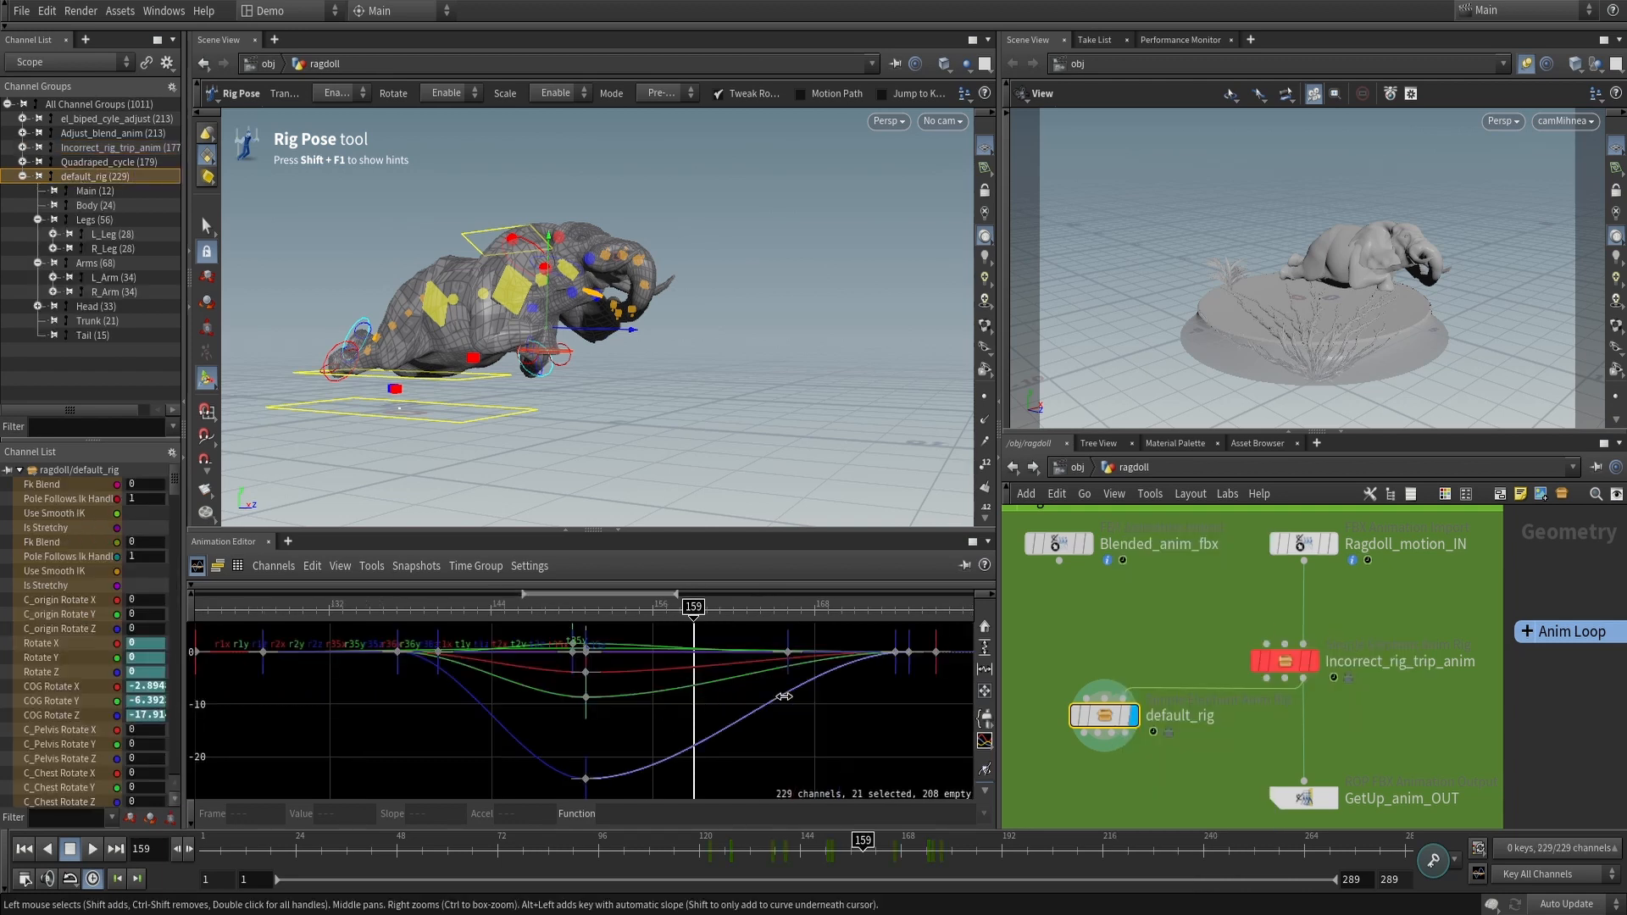
{"action": "key", "text": "ctrl+a"}
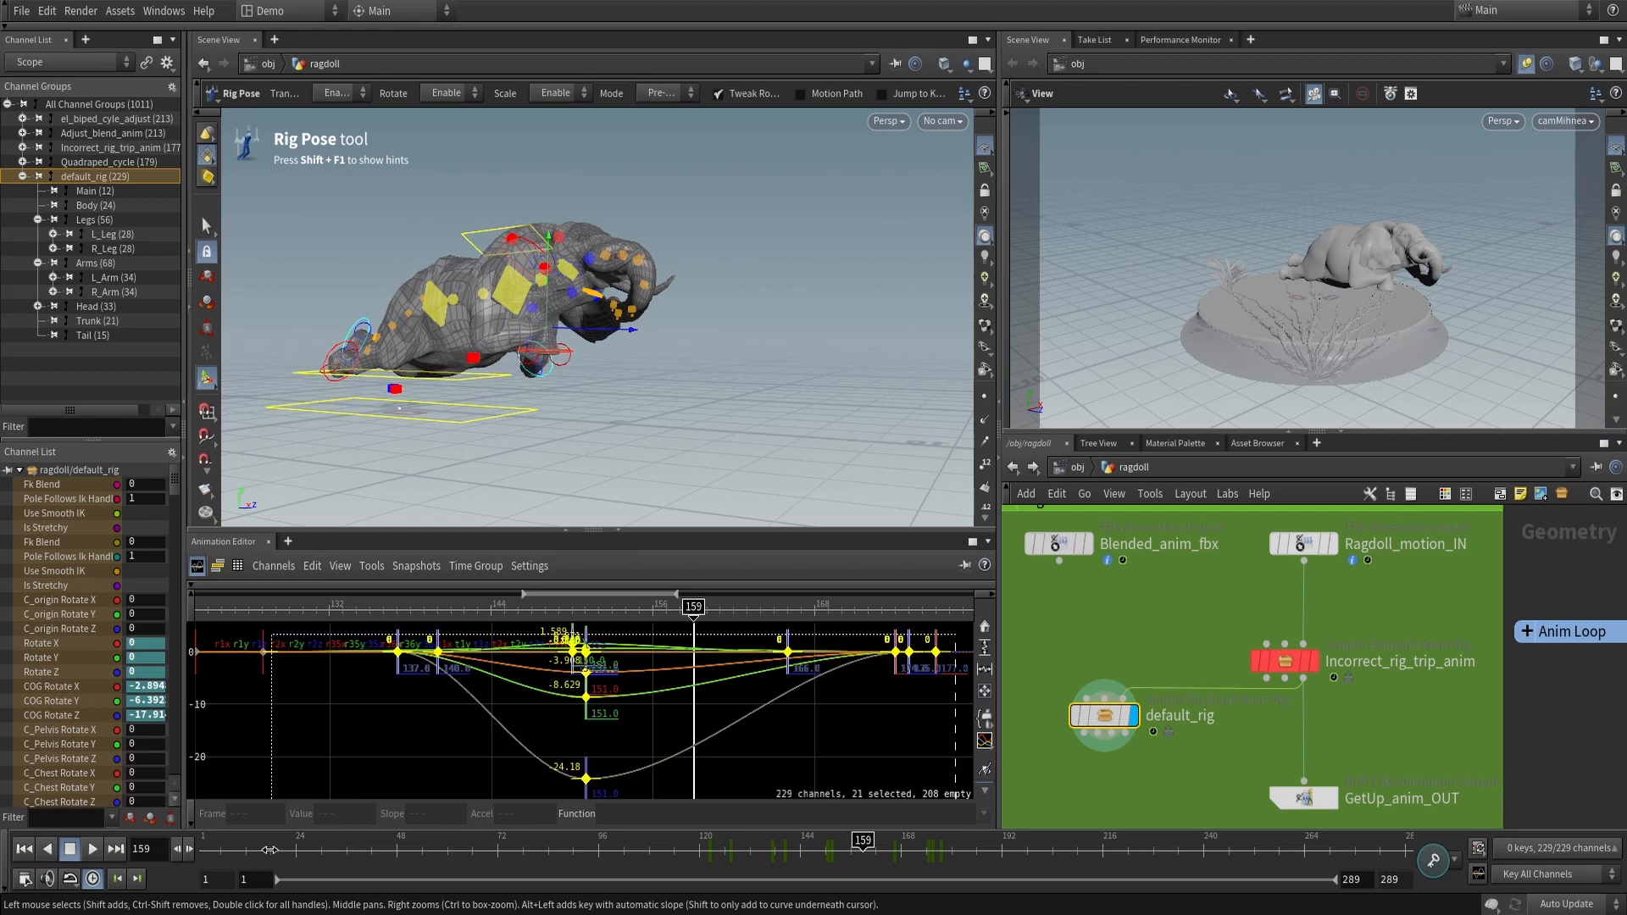
{"action": "left_click", "coordinate": [594, 788]}
Set the C_MainOffset control's Translate Y on default_rig to 0 at frame 156
{"action": "left_click_drag", "start_coordinate": [589, 850], "coordinate": [850, 850]}
{"action": "left_click", "coordinate": [637, 354]}
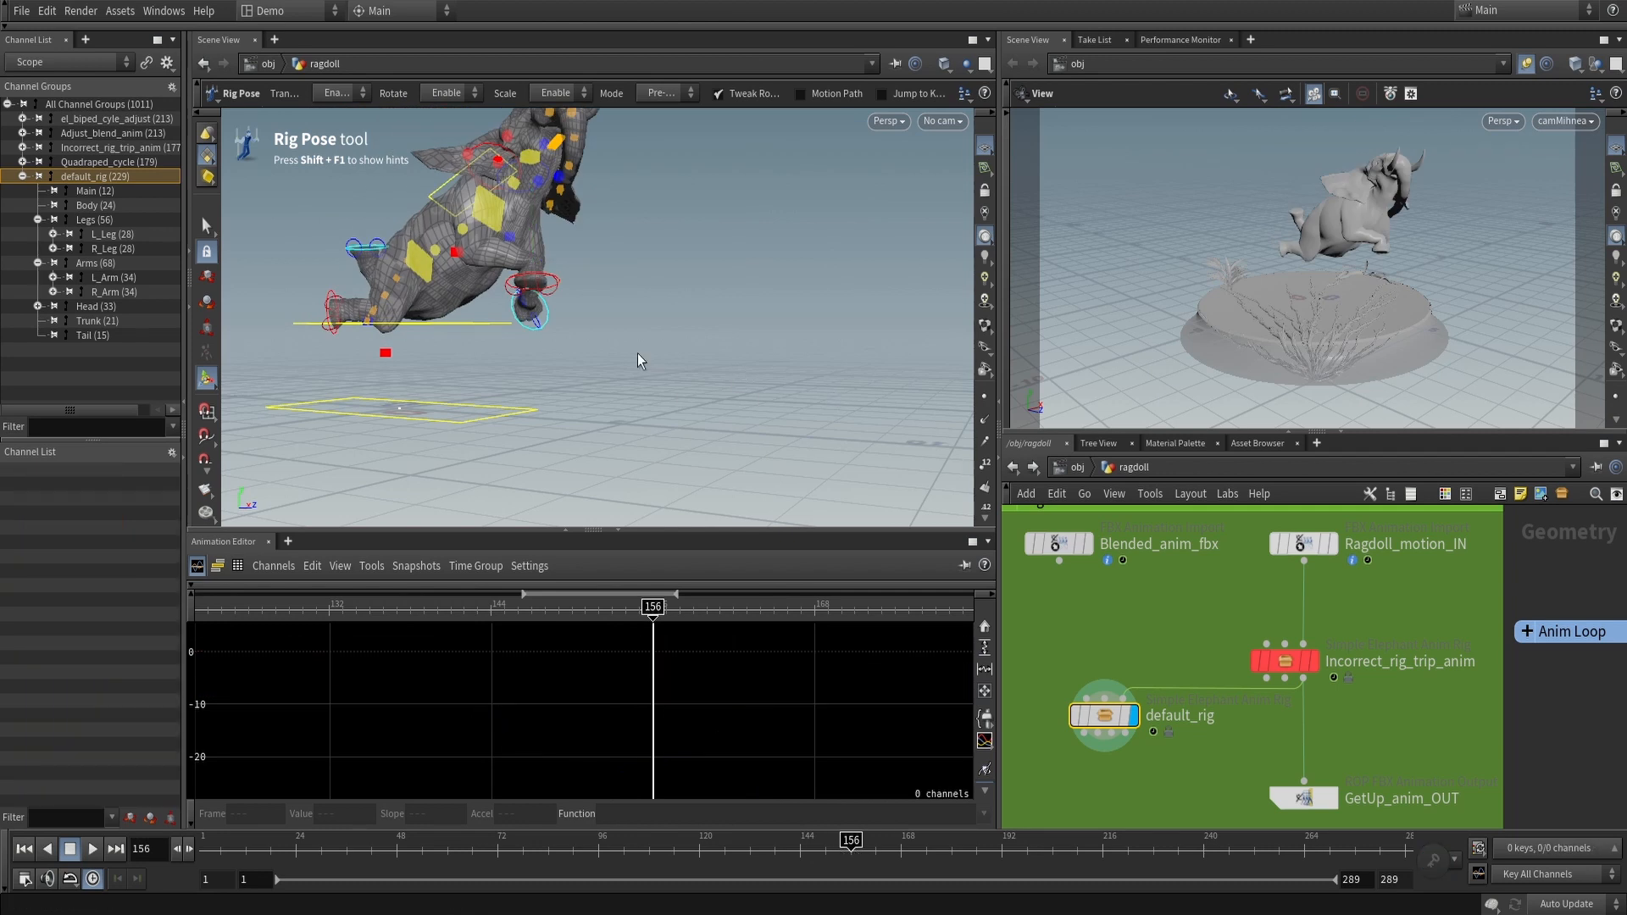
{"action": "left_click", "coordinate": [454, 327]}
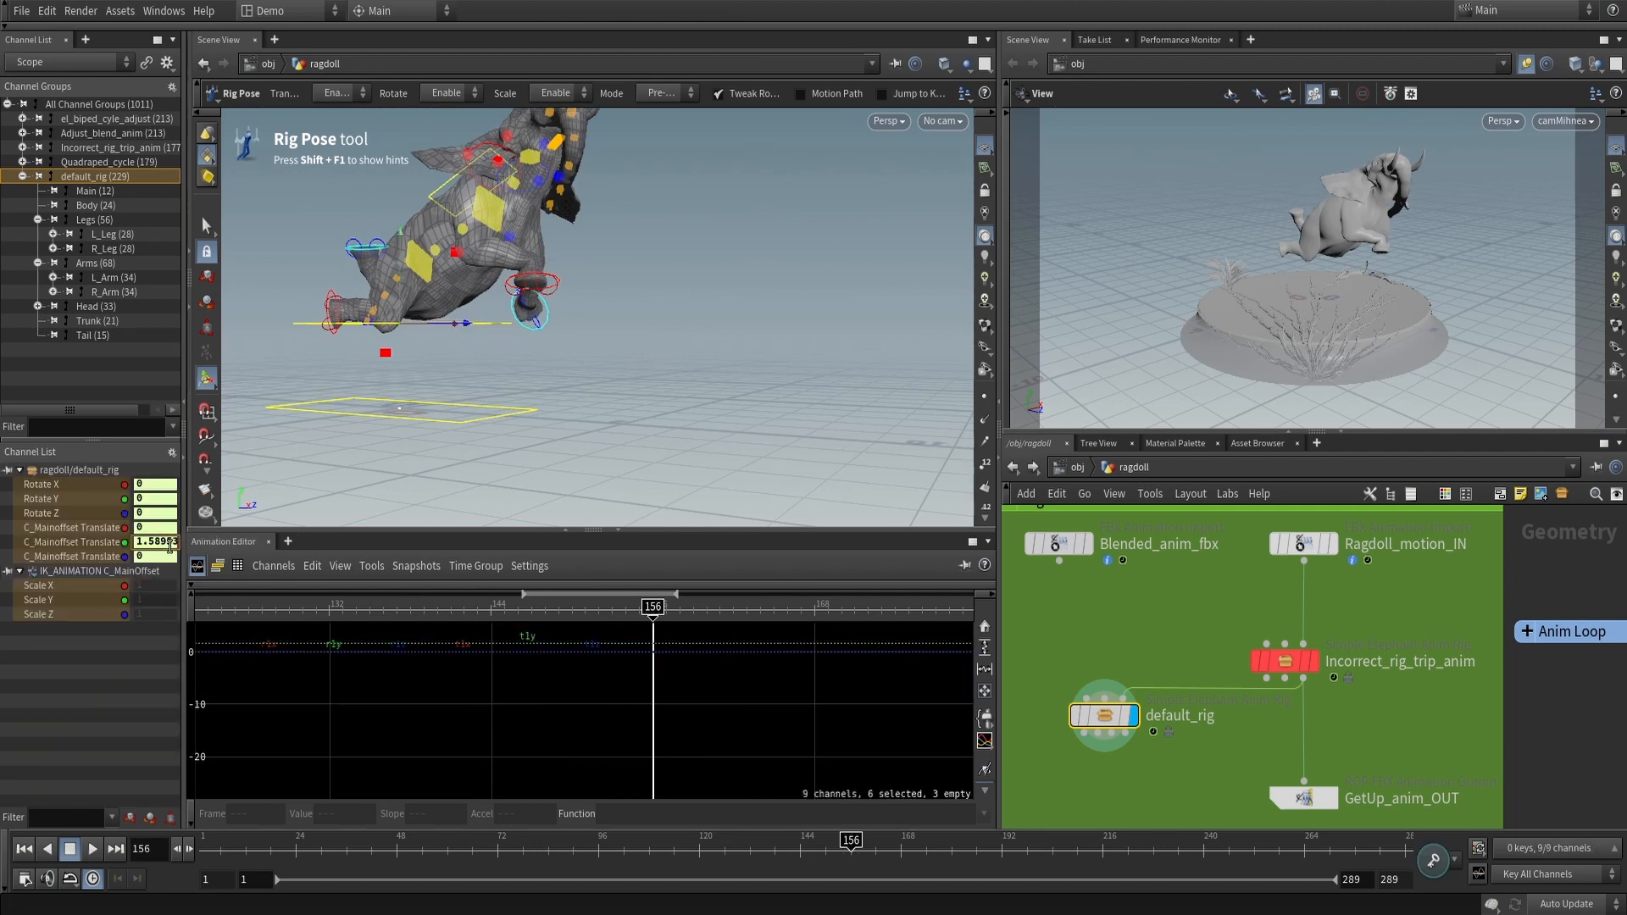
{"action": "key", "text": "Return"}
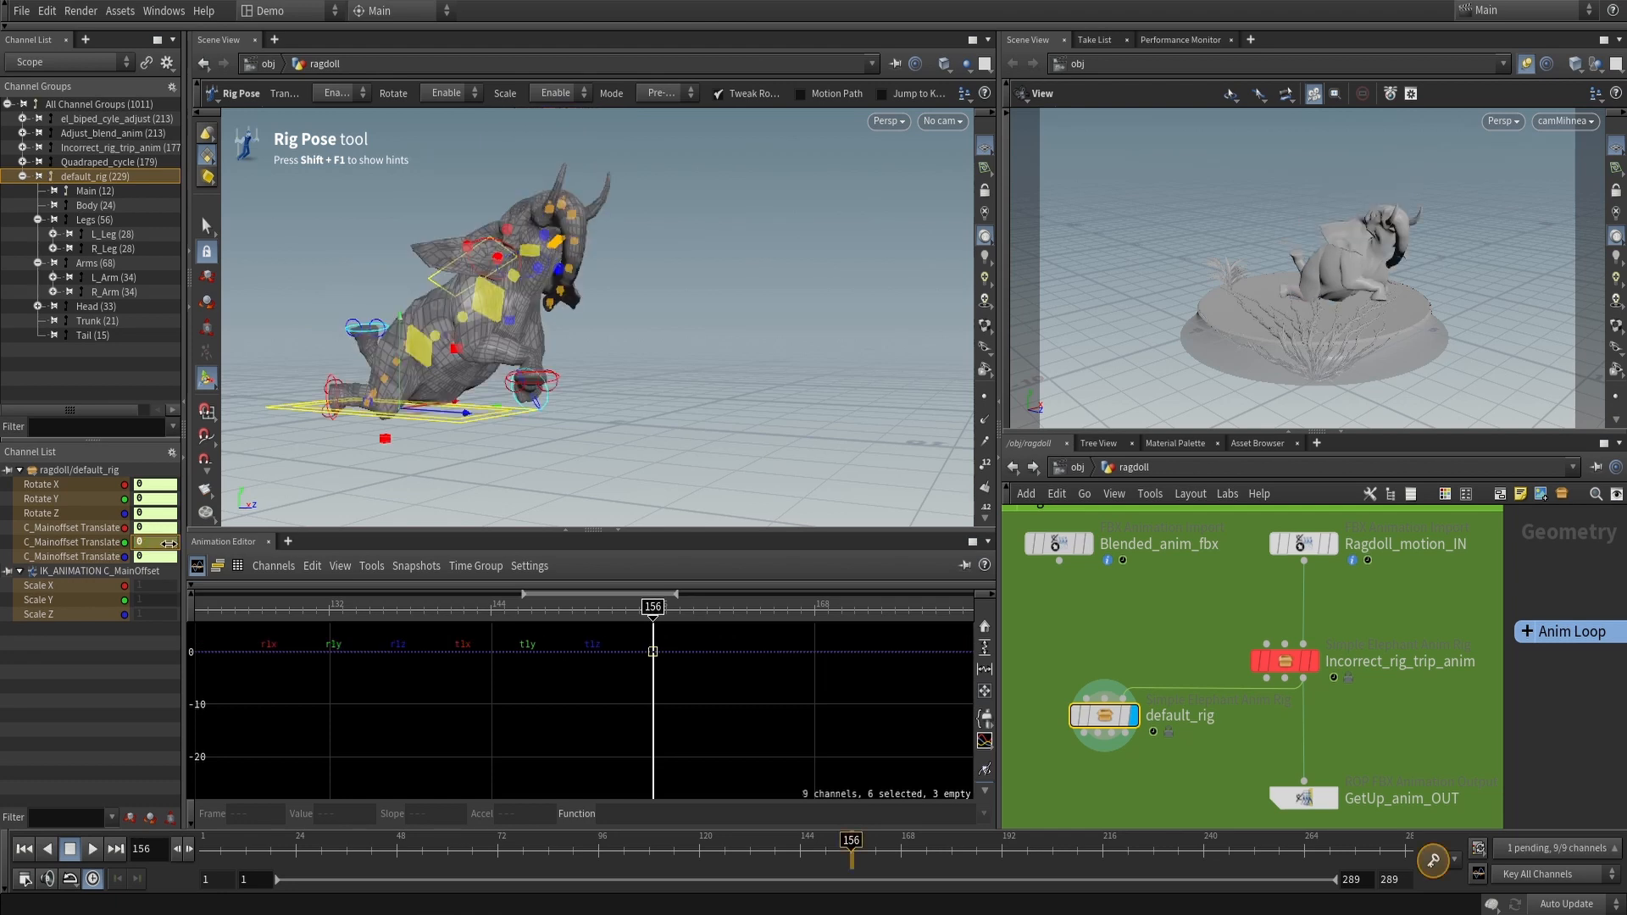
Reset and key all R_Hand_Main rotate and translate channels at 0 on frame 234
{"action": "left_click_drag", "start_coordinate": [787, 851], "coordinate": [915, 851]}
{"action": "left_click_drag", "start_coordinate": [732, 456], "coordinate": [781, 552]}
{"action": "left_click_drag", "start_coordinate": [871, 859], "coordinate": [1179, 851]}
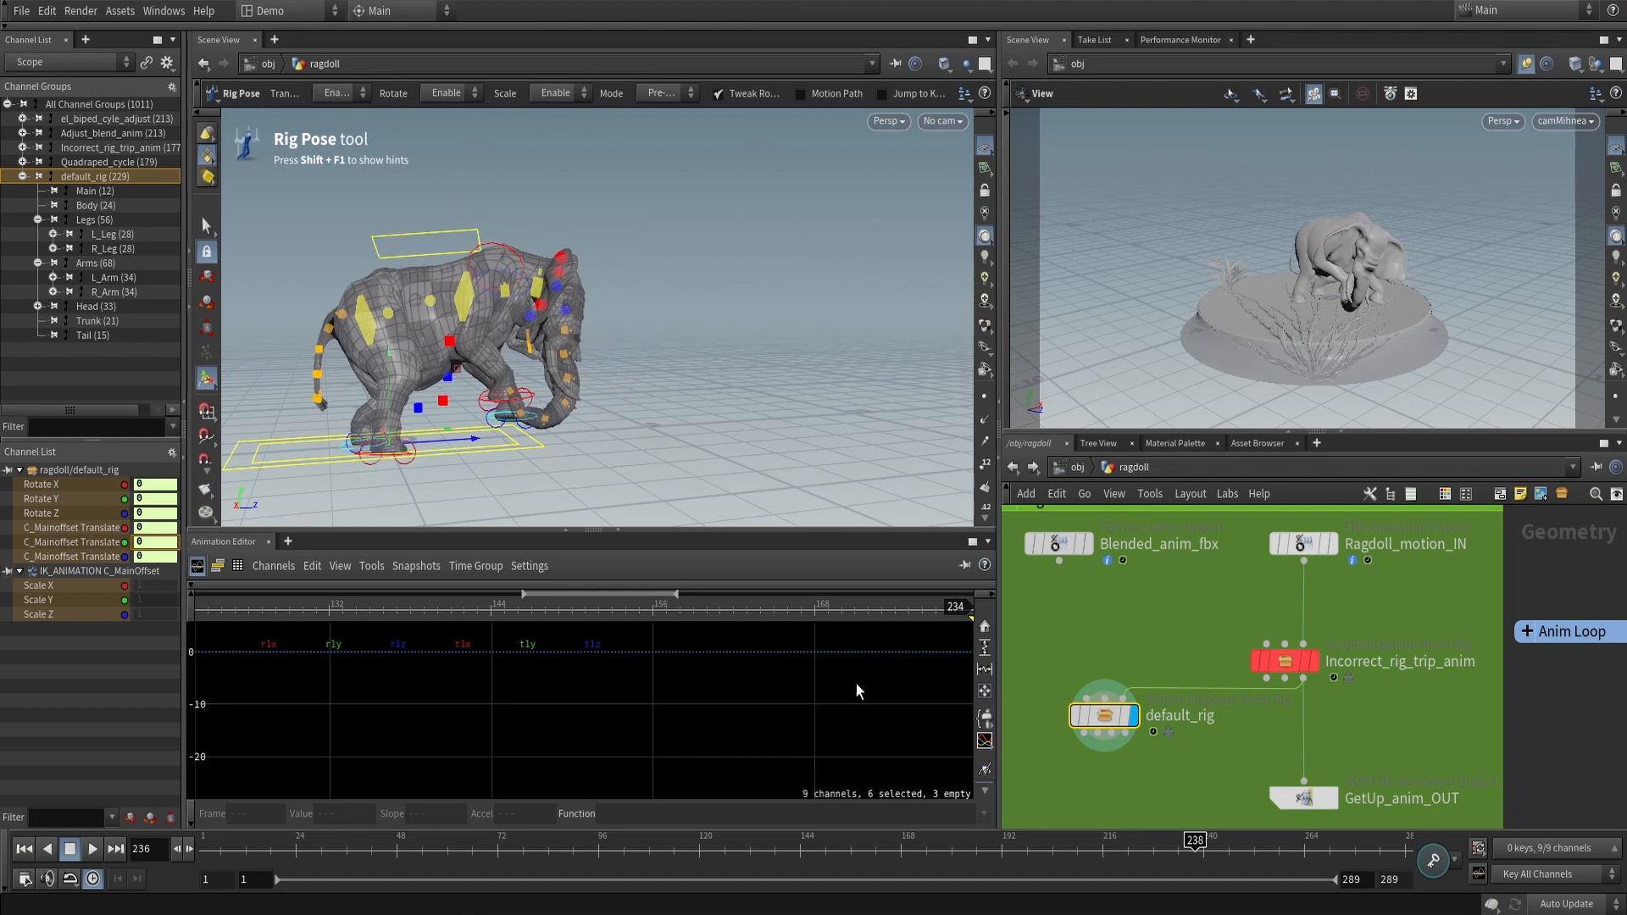
{"action": "left_click", "coordinate": [500, 399]}
{"action": "left_click_drag", "start_coordinate": [97, 554], "coordinate": [98, 487]}
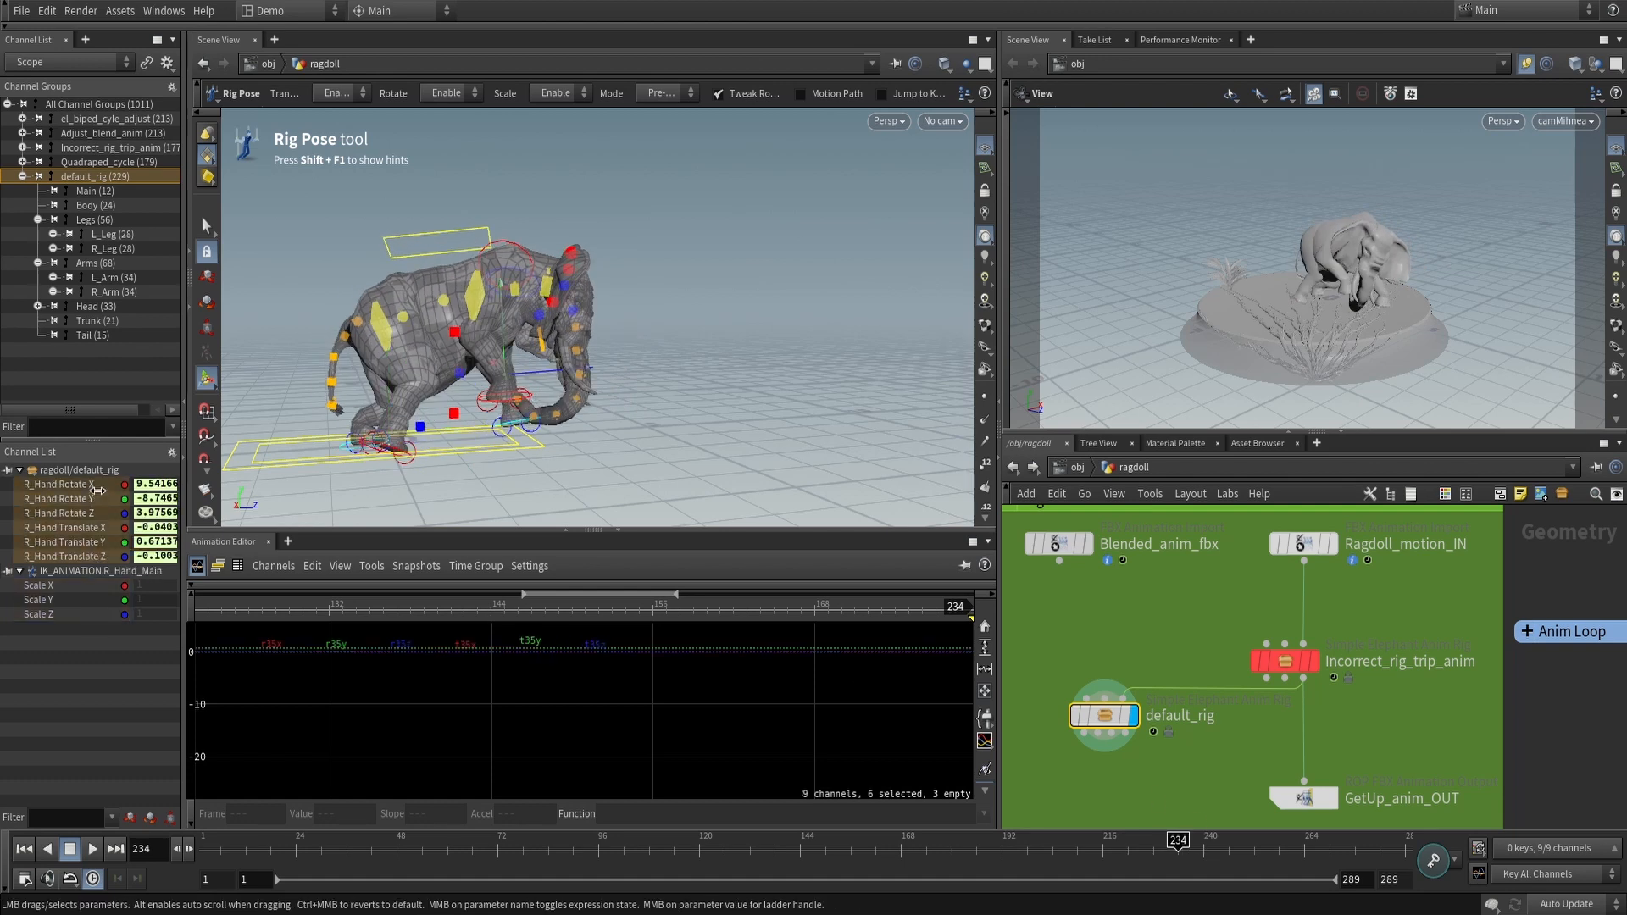
{"action": "key", "text": "h"}
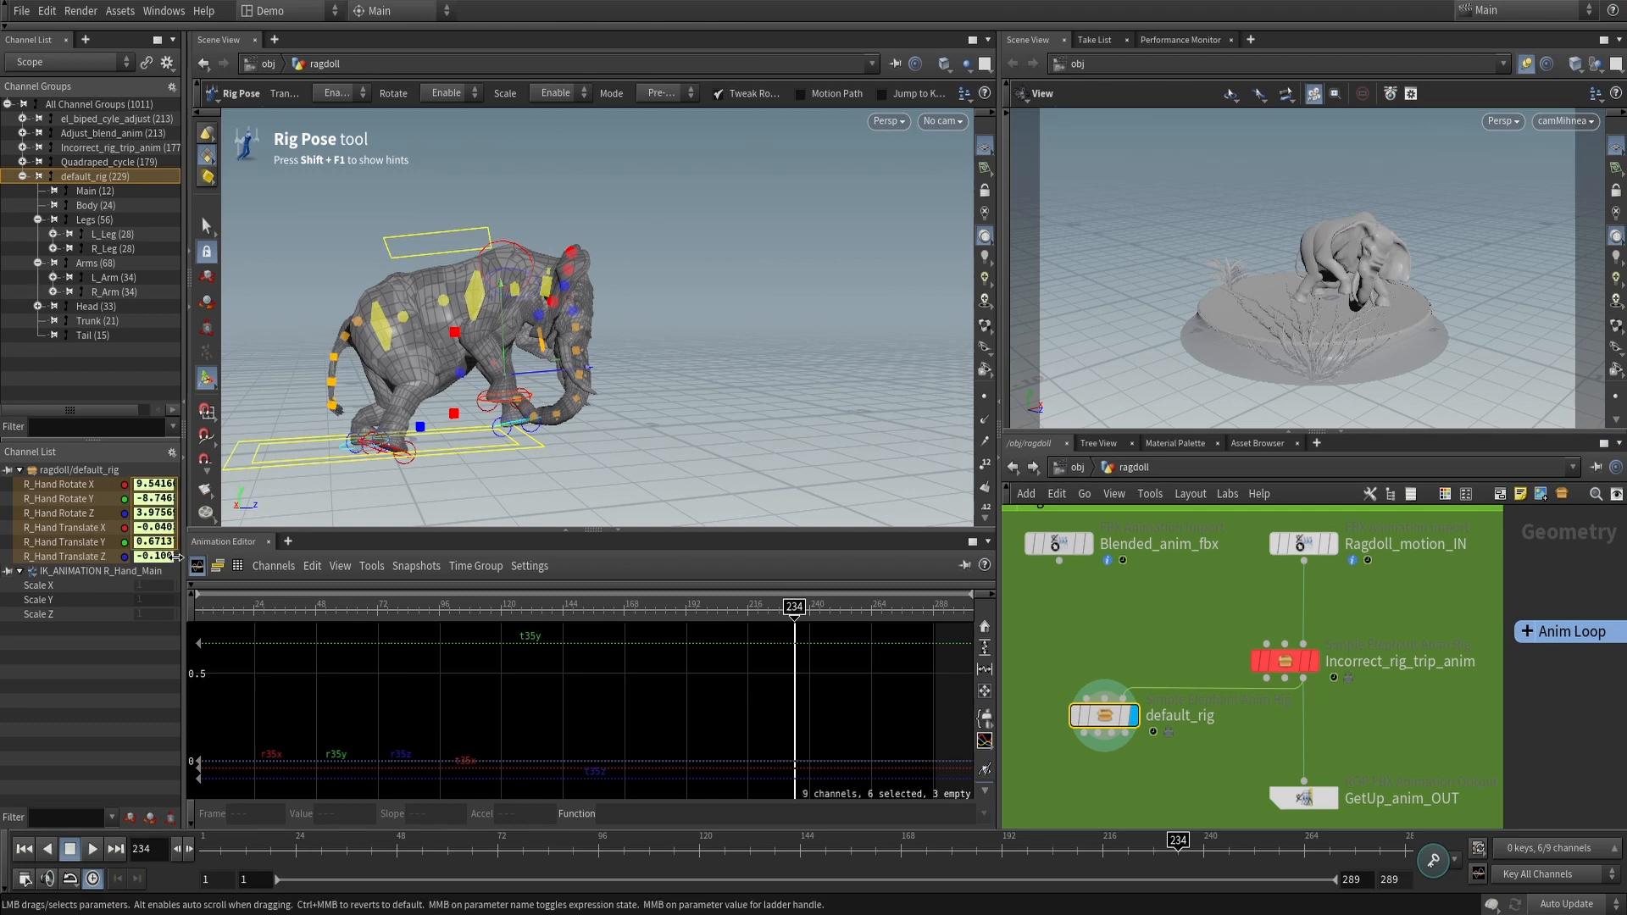
{"action": "middle_click", "coordinate": [158, 514], "text": "ctrl"}
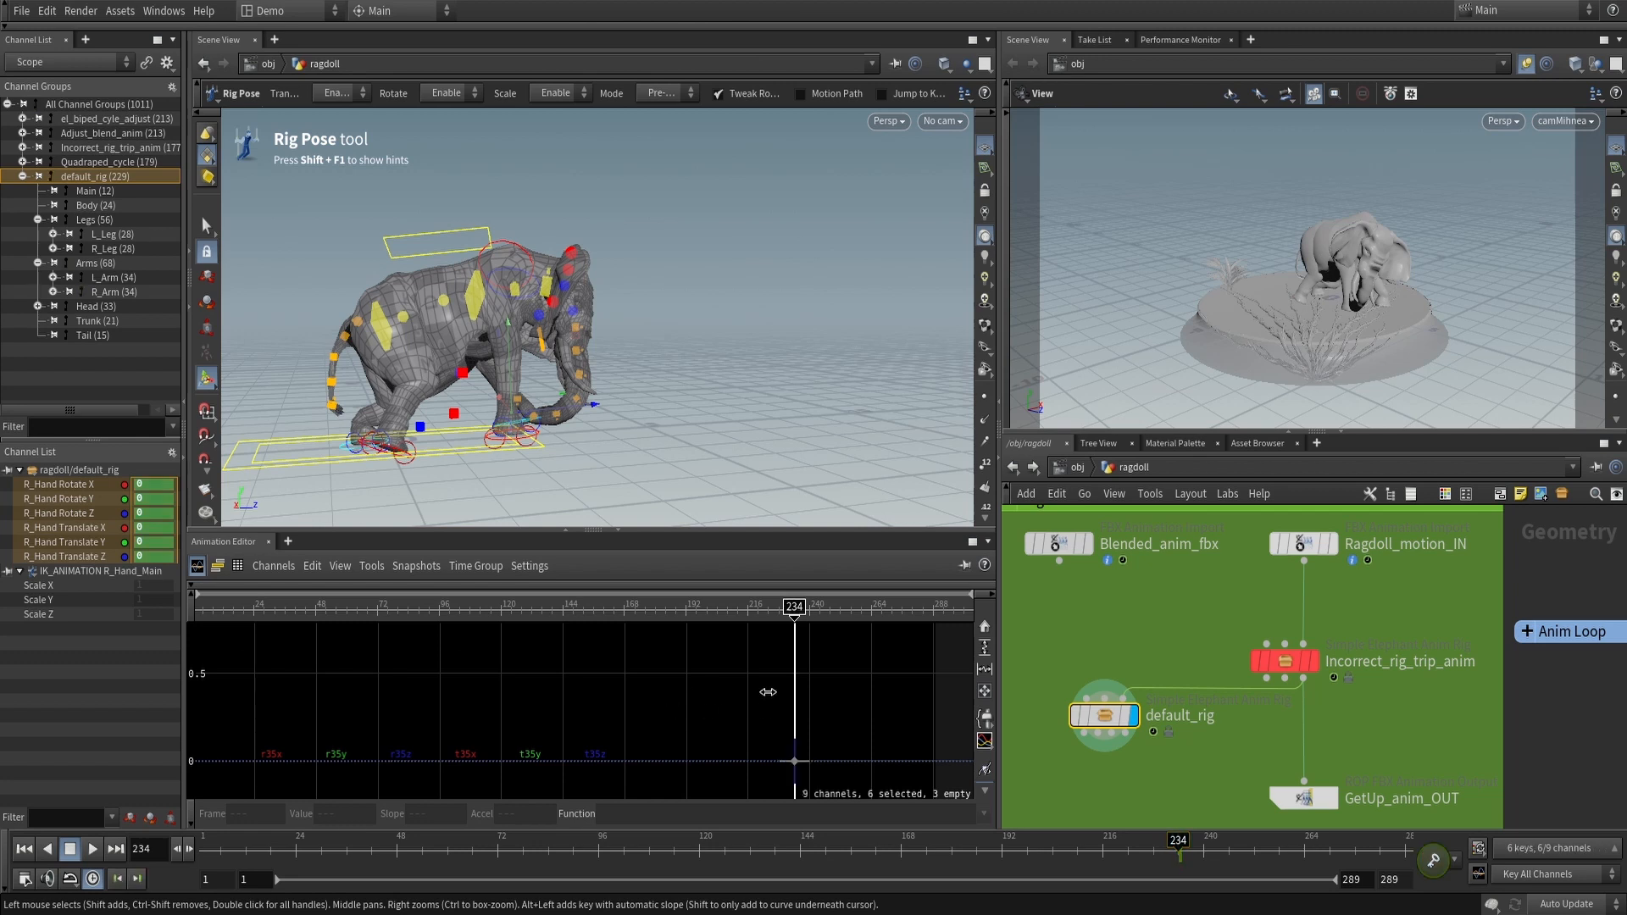
Display the Incorrect_rig_trip_anim node and review the elephant's get-up animation through frame 289
{"action": "left_click_drag", "start_coordinate": [807, 848], "coordinate": [1187, 849]}
{"action": "left_click_drag", "start_coordinate": [827, 419], "coordinate": [627, 330]}
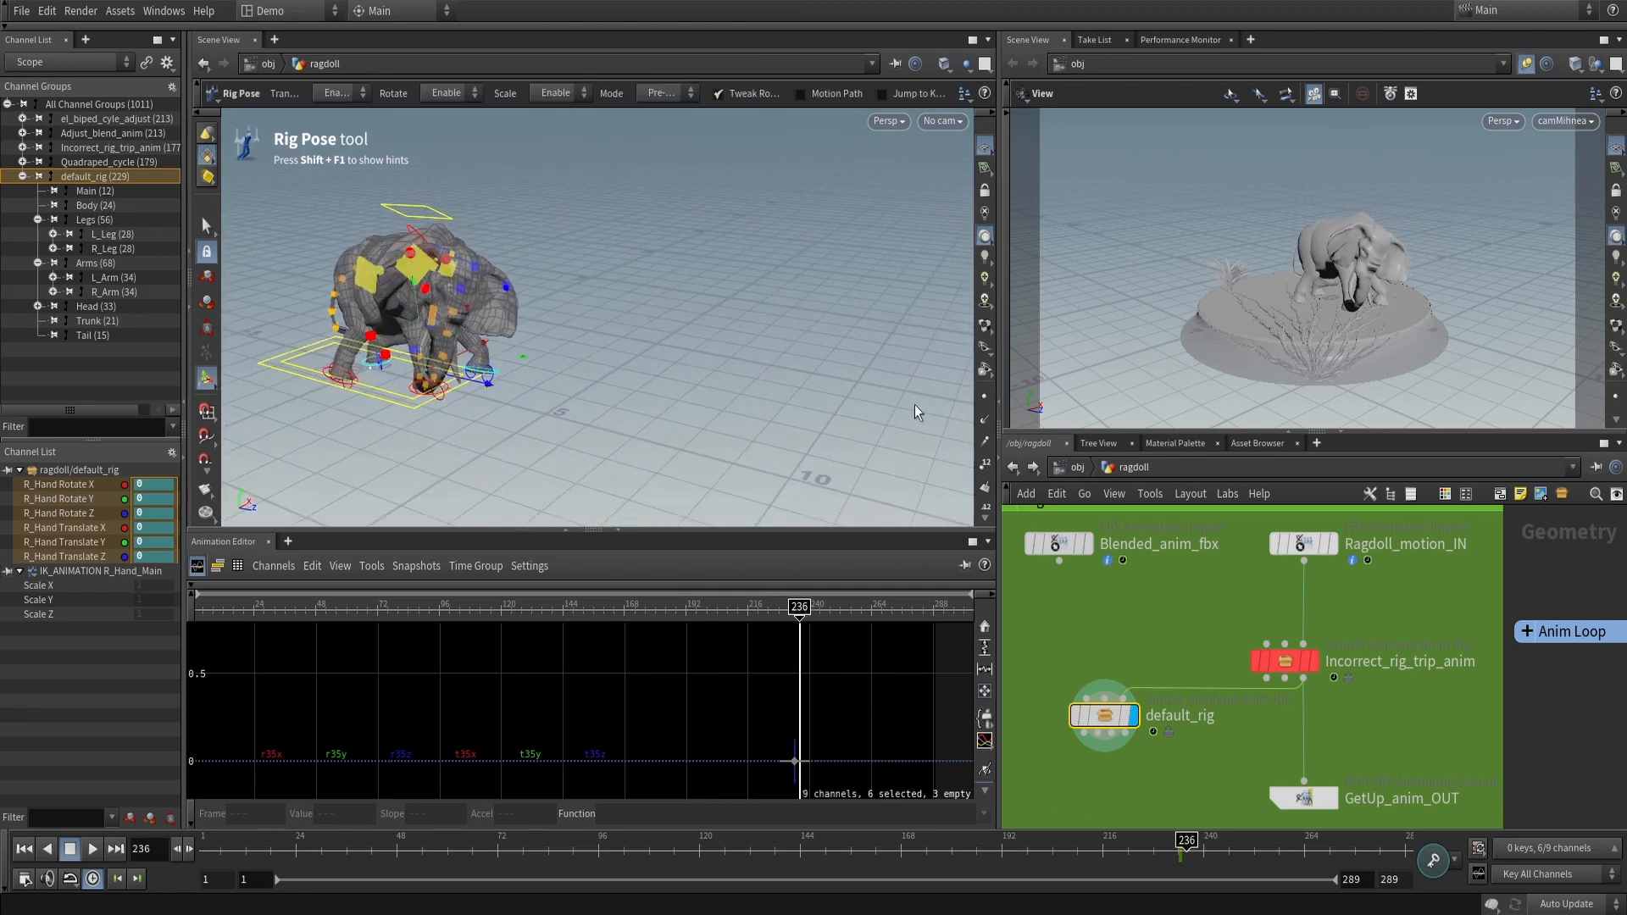
{"action": "left_click", "coordinate": [1314, 663]}
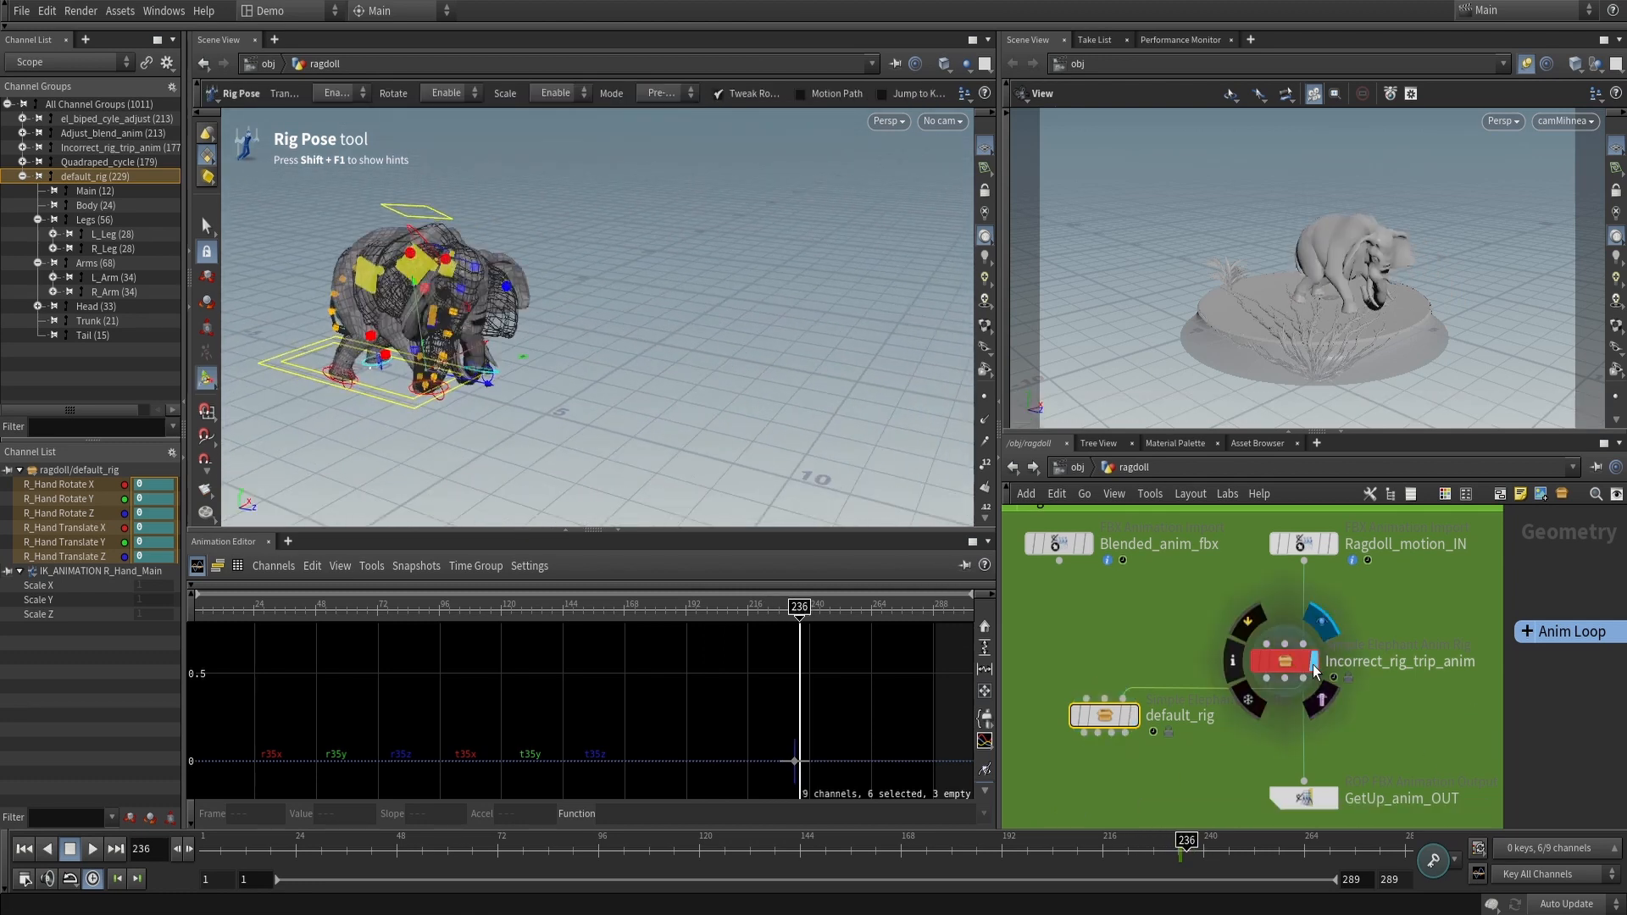
{"action": "left_click_drag", "start_coordinate": [1035, 856], "coordinate": [1337, 852]}
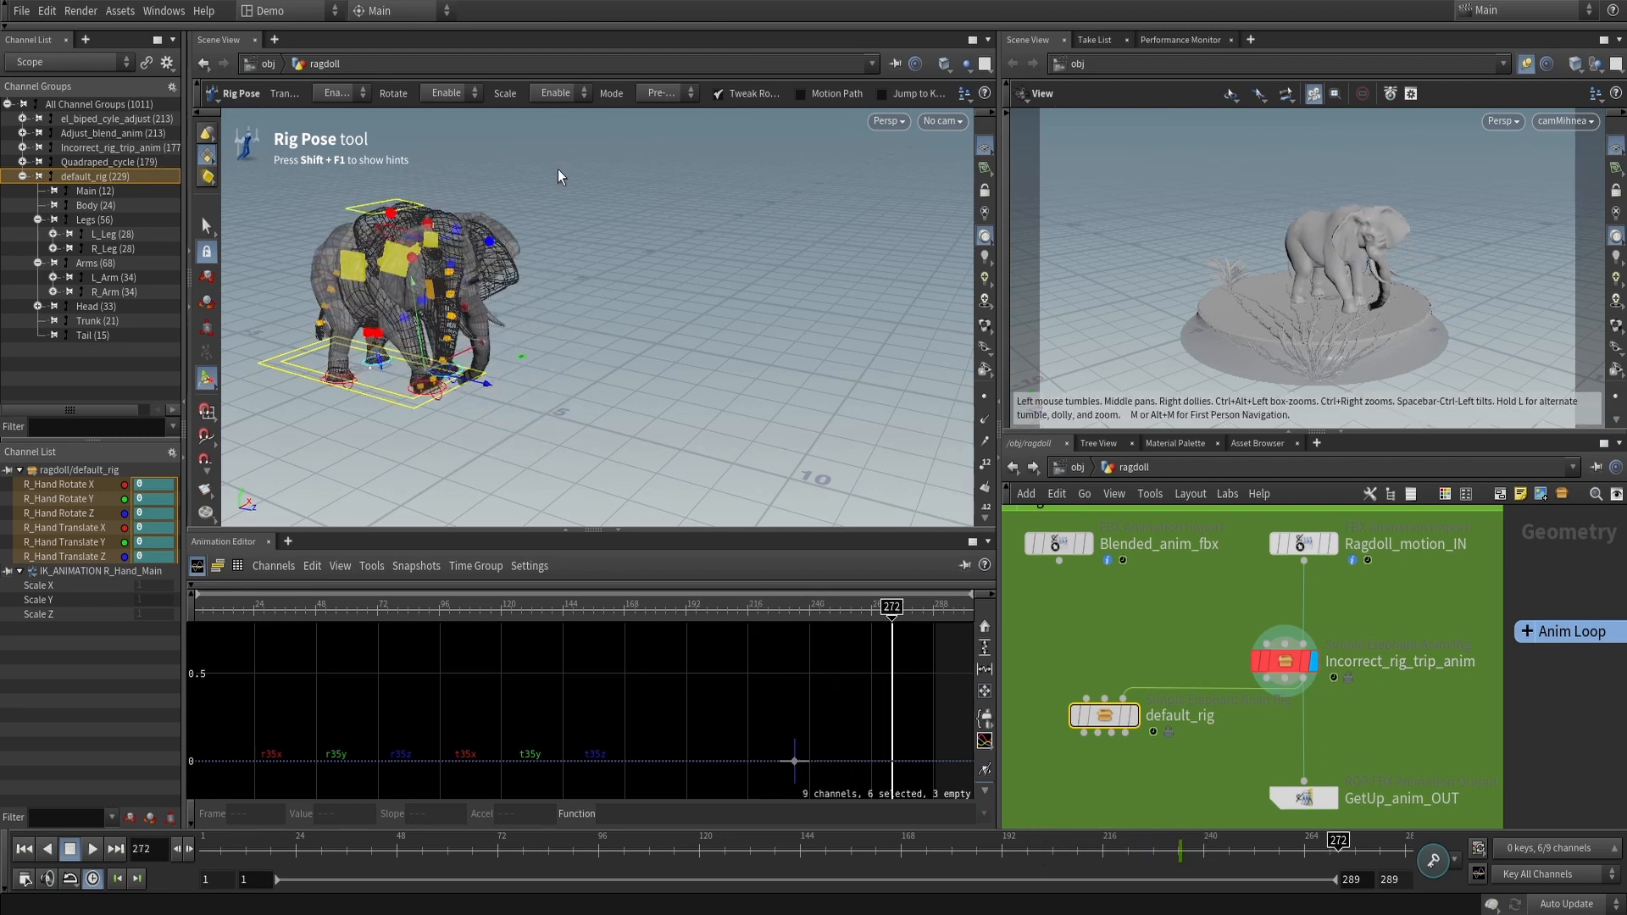
{"action": "left_click_drag", "start_coordinate": [754, 847], "coordinate": [1434, 794]}
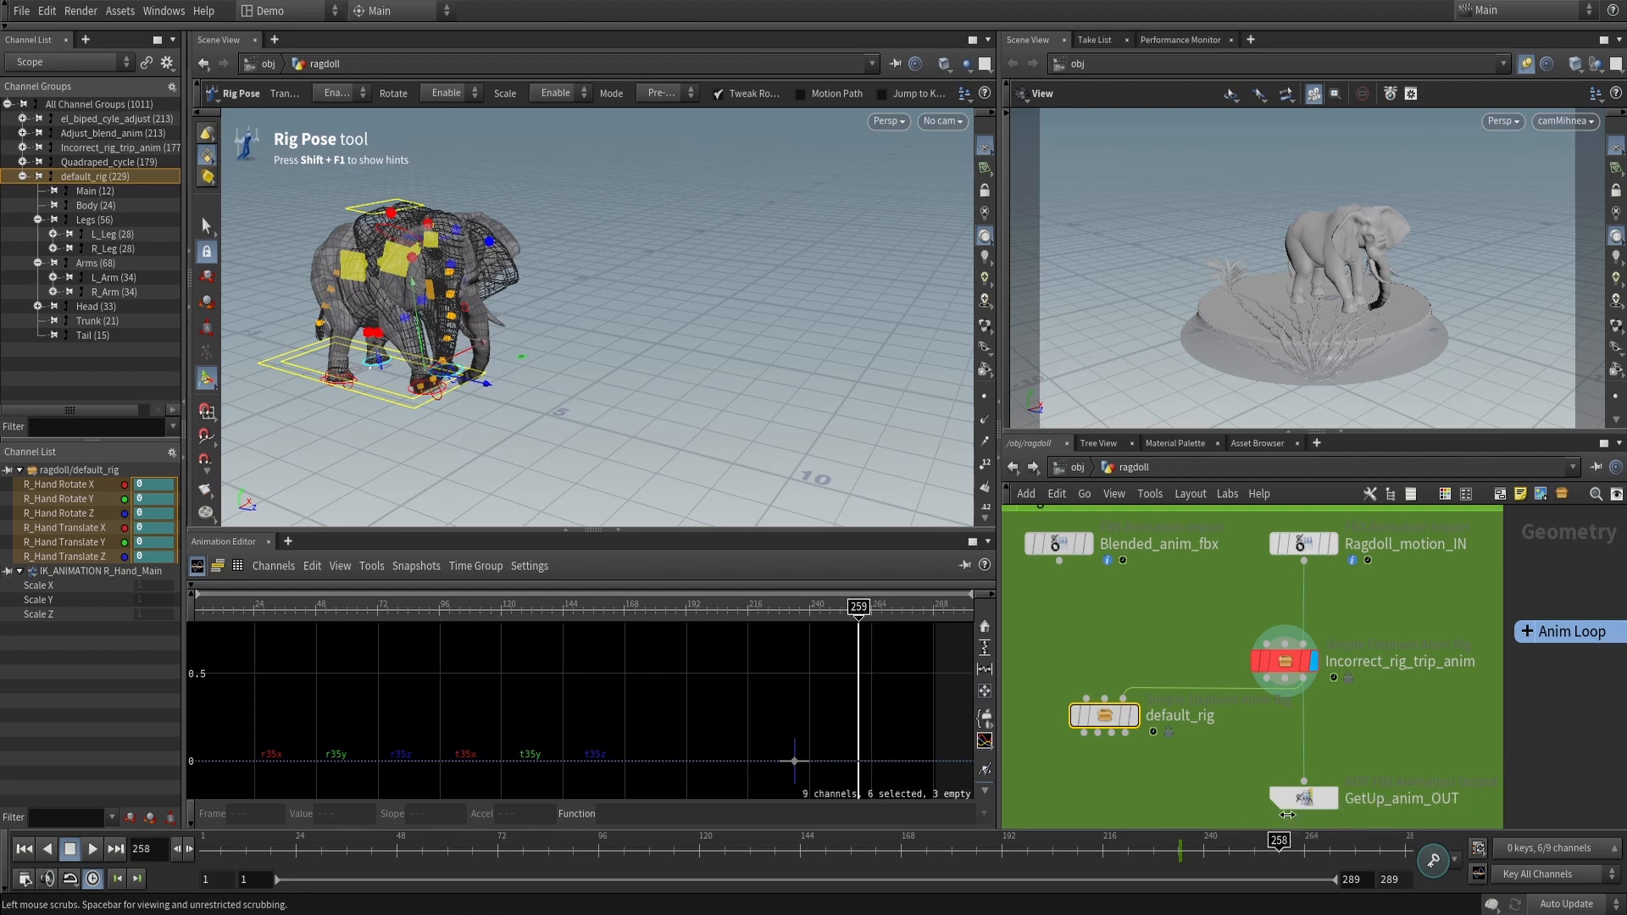
{"action": "left_click_drag", "start_coordinate": [217, 841], "coordinate": [1417, 818]}
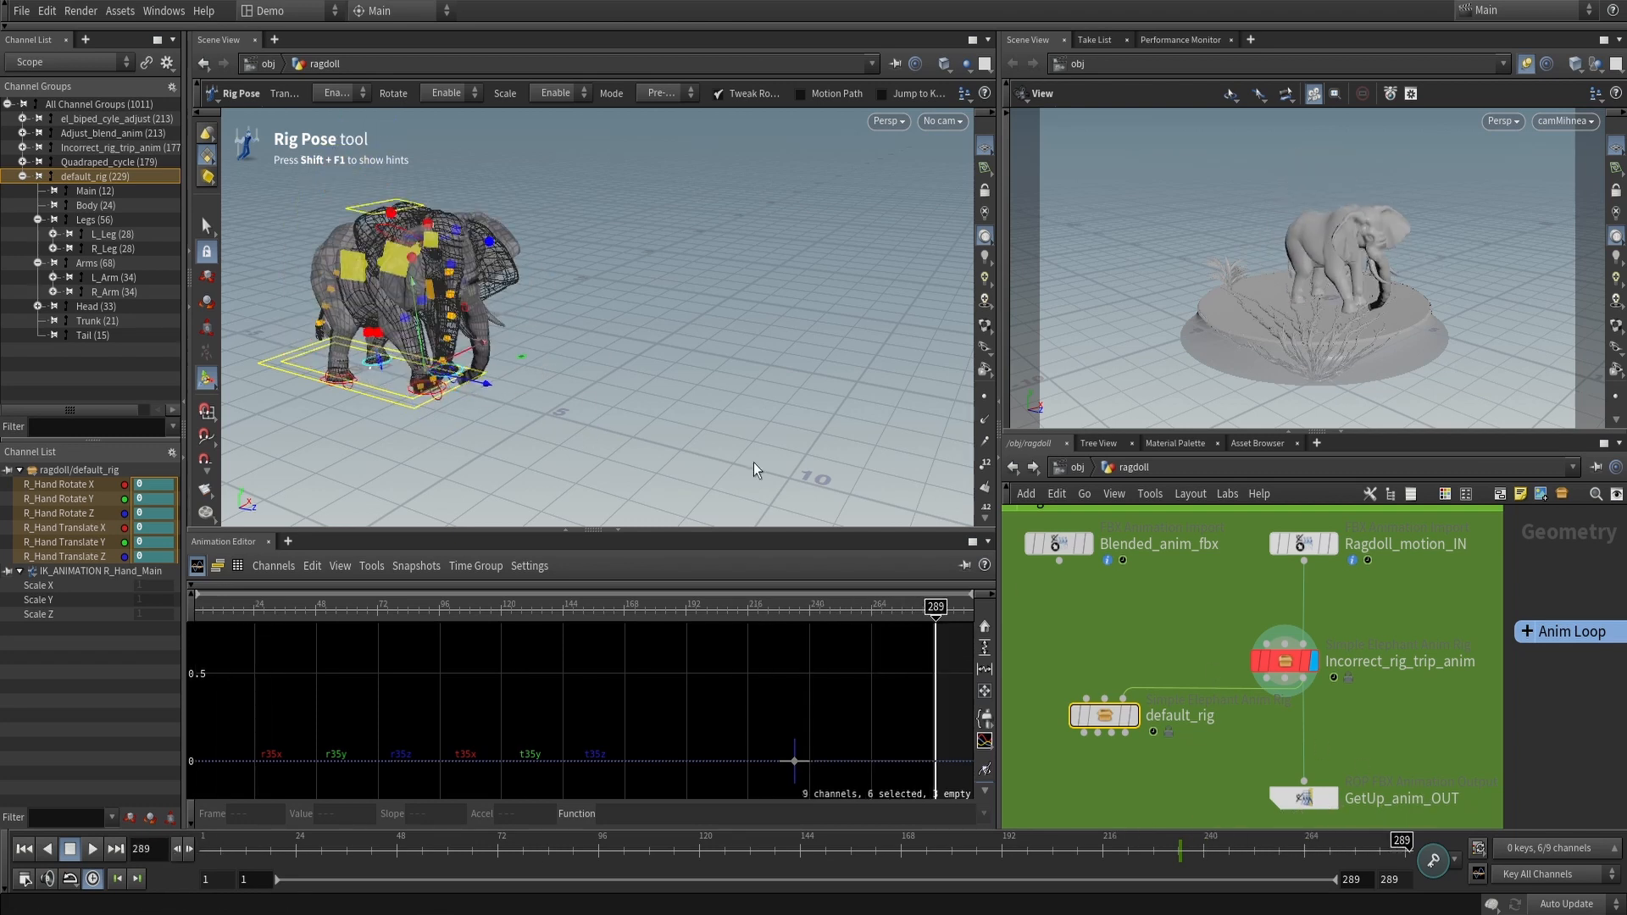
Expand the Anim Loop network box and bring its node chain into view
{"action": "scroll", "coordinate": [1538, 699], "scroll_direction": "down", "scroll_amount": 2}
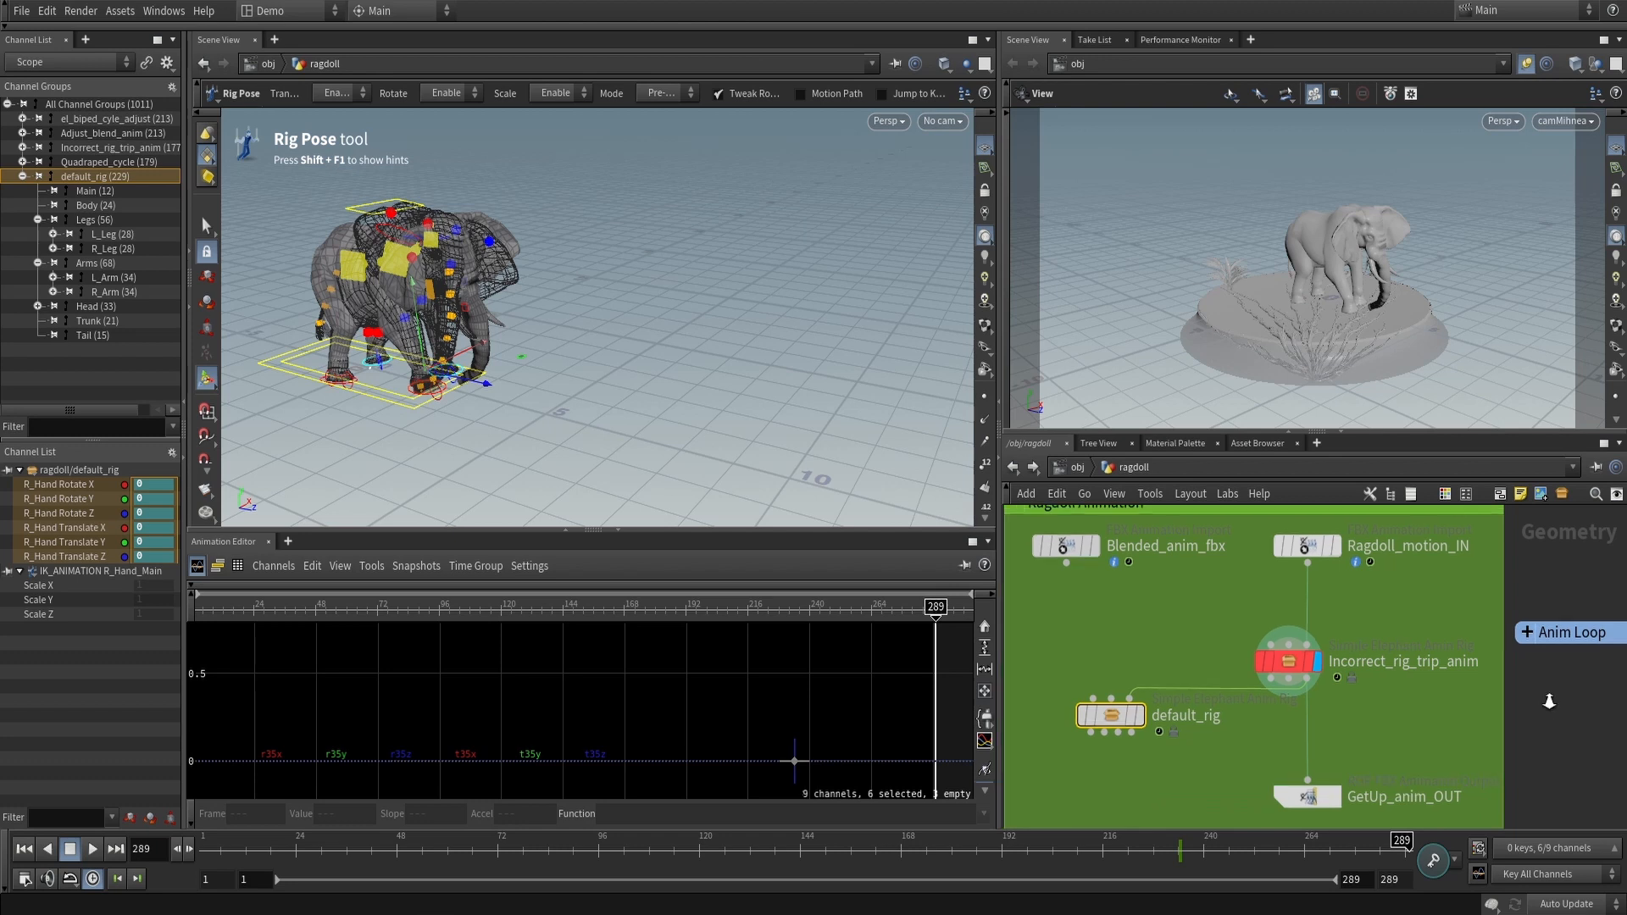
{"action": "middle_click_drag", "start_coordinate": [1533, 705], "coordinate": [1186, 618]}
{"action": "left_click", "coordinate": [1043, 527]}
{"action": "left_click", "coordinate": [1206, 546]}
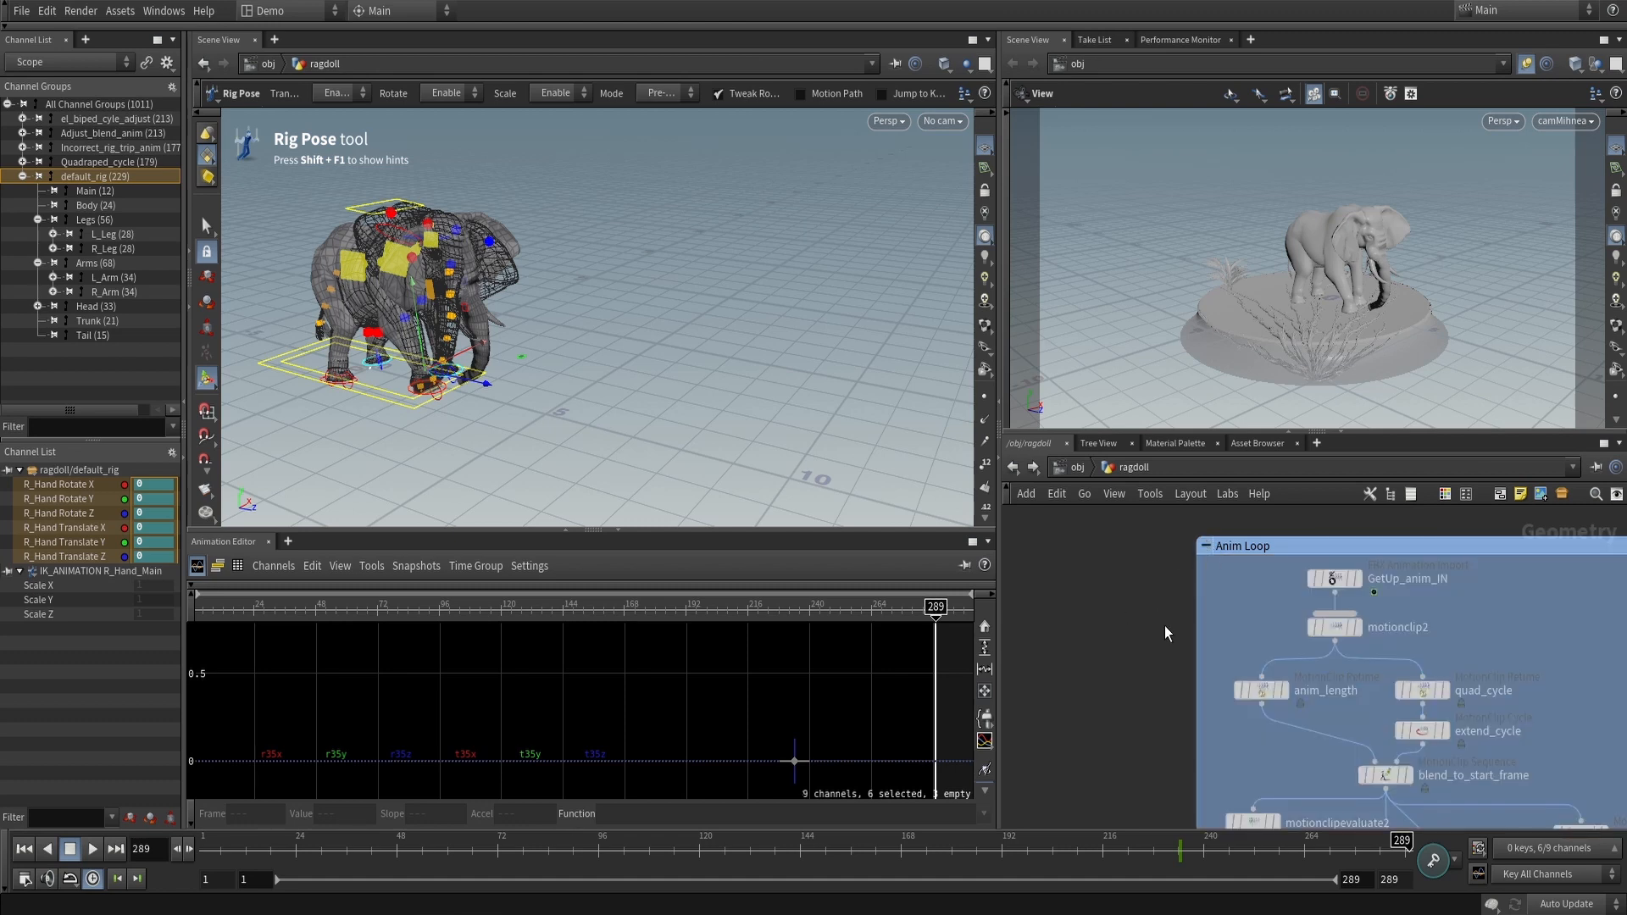
{"action": "scroll", "coordinate": [1157, 653], "scroll_direction": "down", "scroll_amount": 4}
{"action": "middle_click_drag", "start_coordinate": [1157, 675], "coordinate": [1109, 610]}
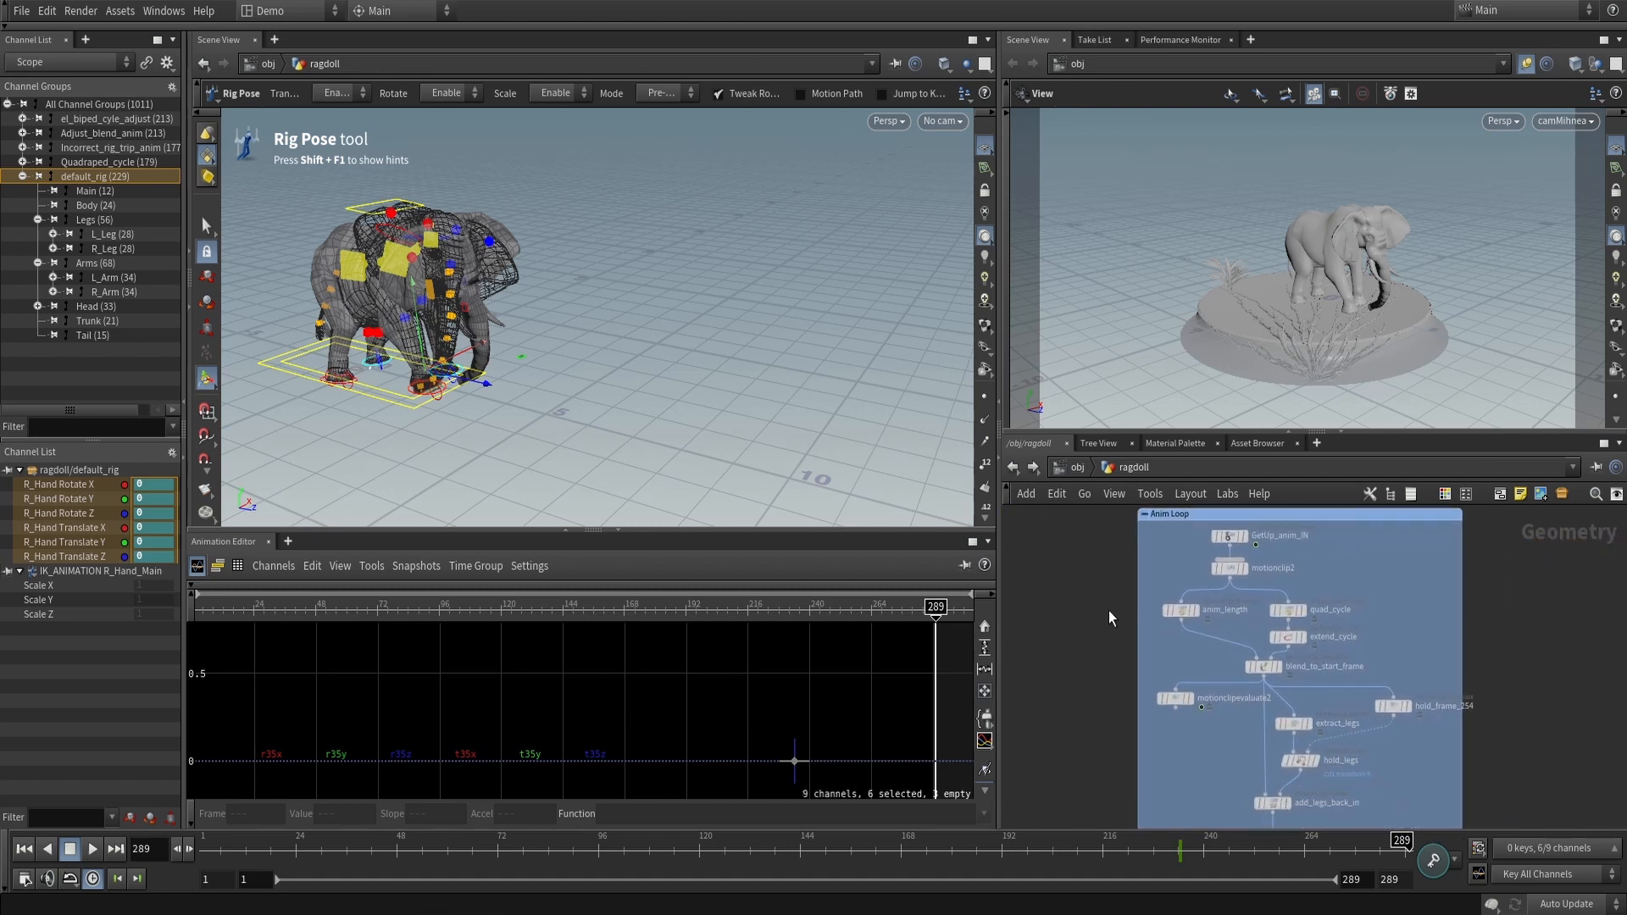
{"action": "scroll", "coordinate": [1109, 610], "scroll_direction": "down", "scroll_amount": 2}
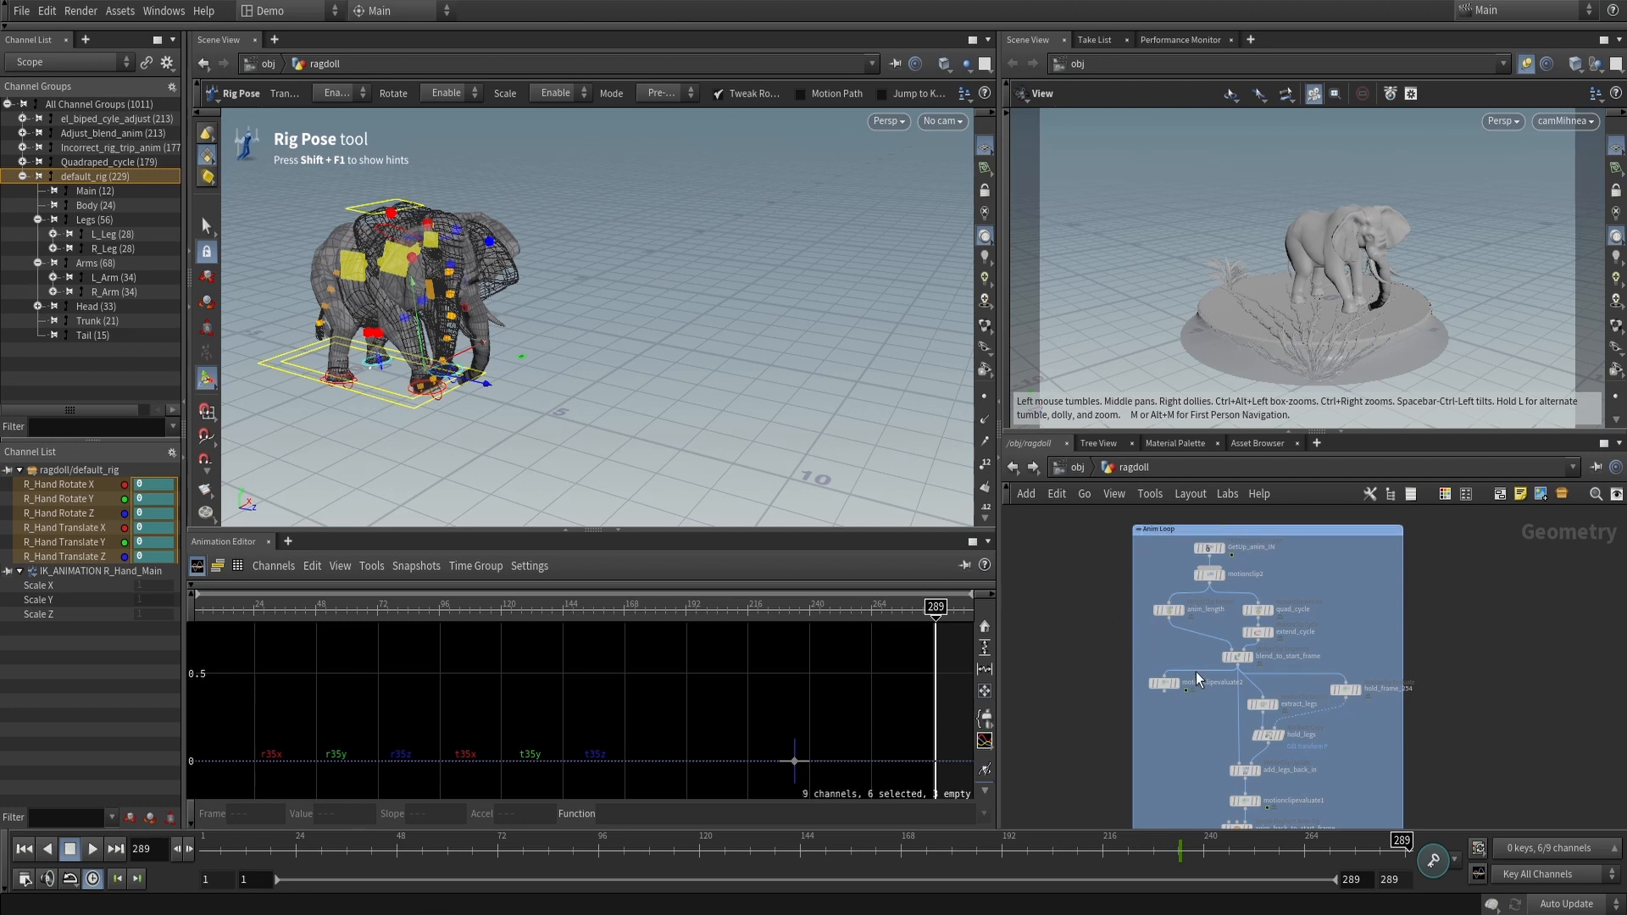
{"action": "scroll", "coordinate": [1064, 627], "scroll_direction": "up", "scroll_amount": 1}
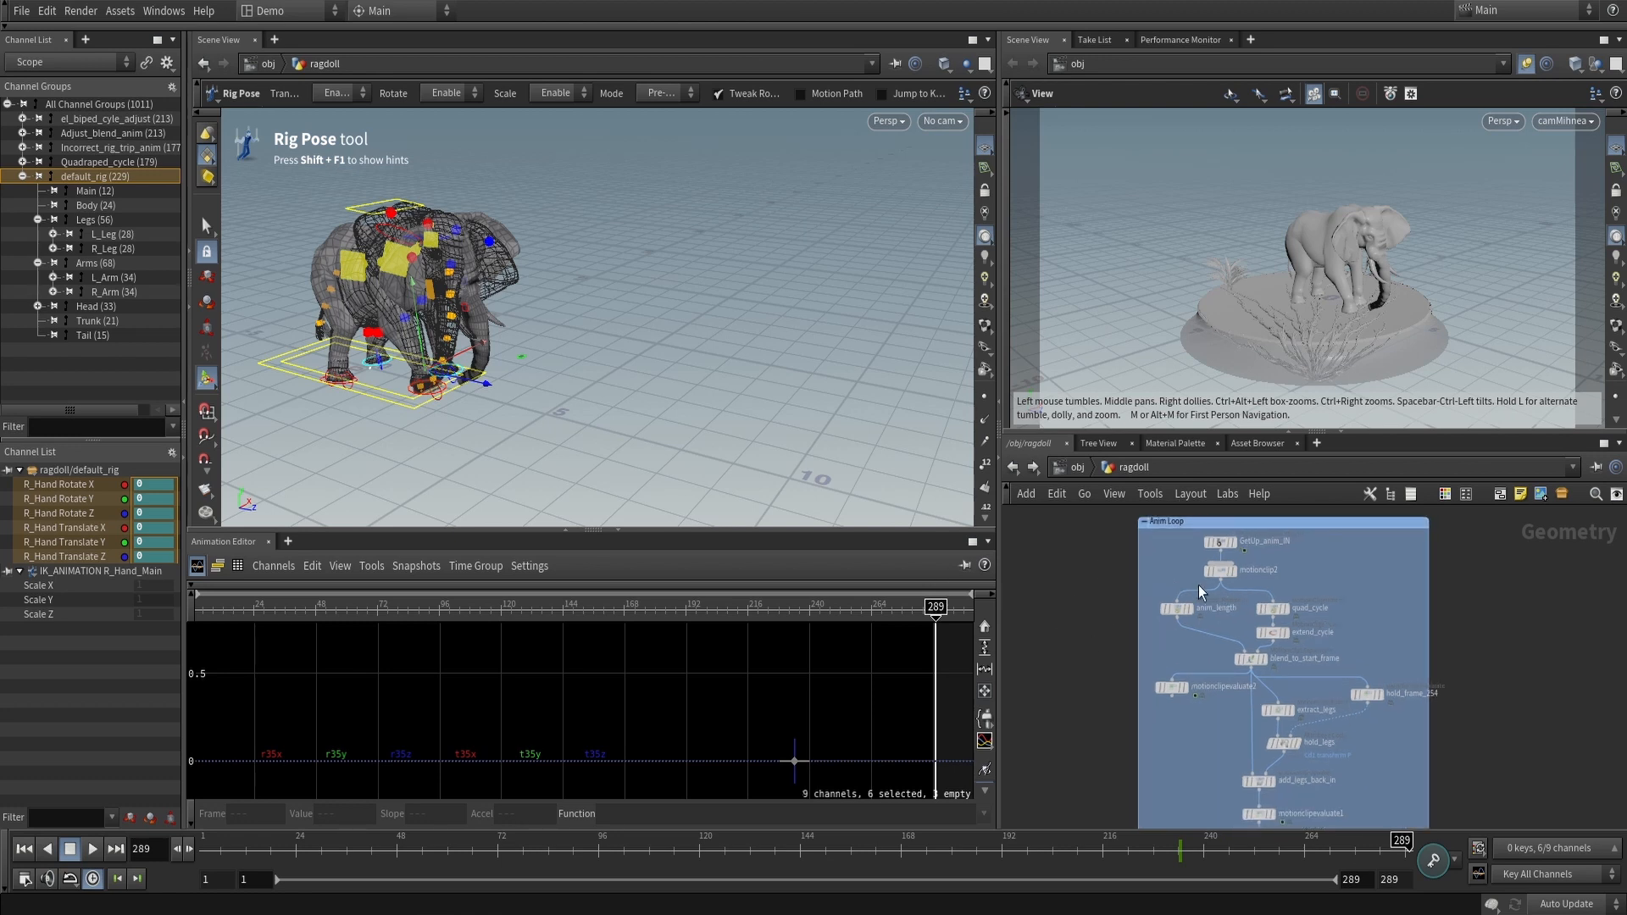
Display motionclip2 and GetUp_anim_IN in turn, and check the imported skeleton's motion at frame 99
{"action": "left_click", "coordinate": [1226, 573]}
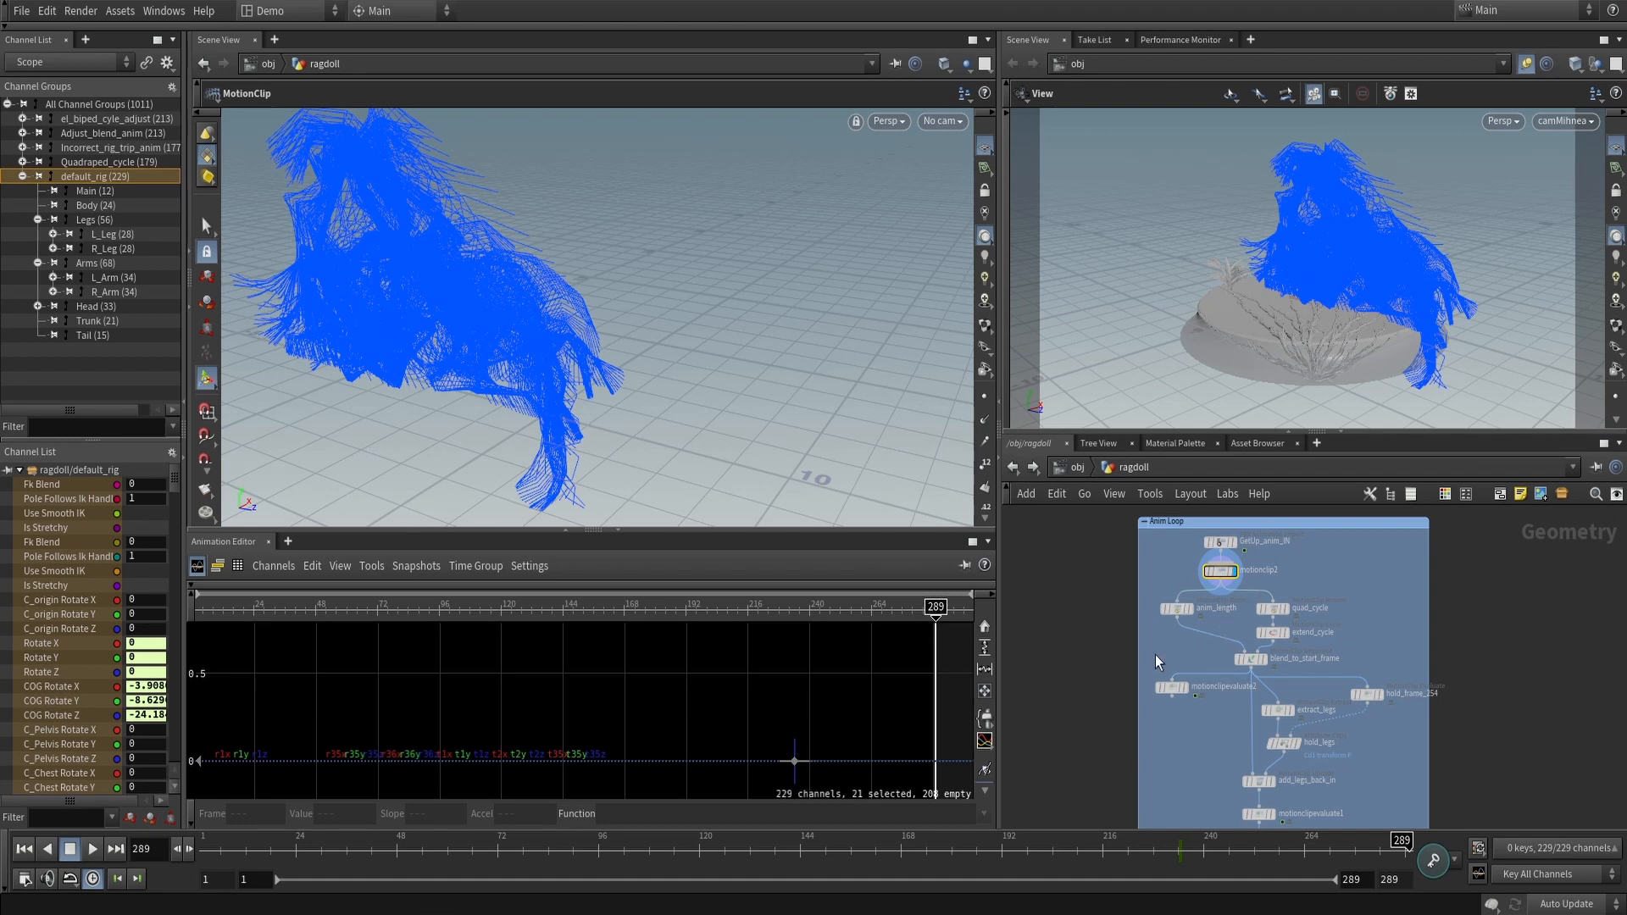
{"action": "left_click", "coordinate": [1221, 542]}
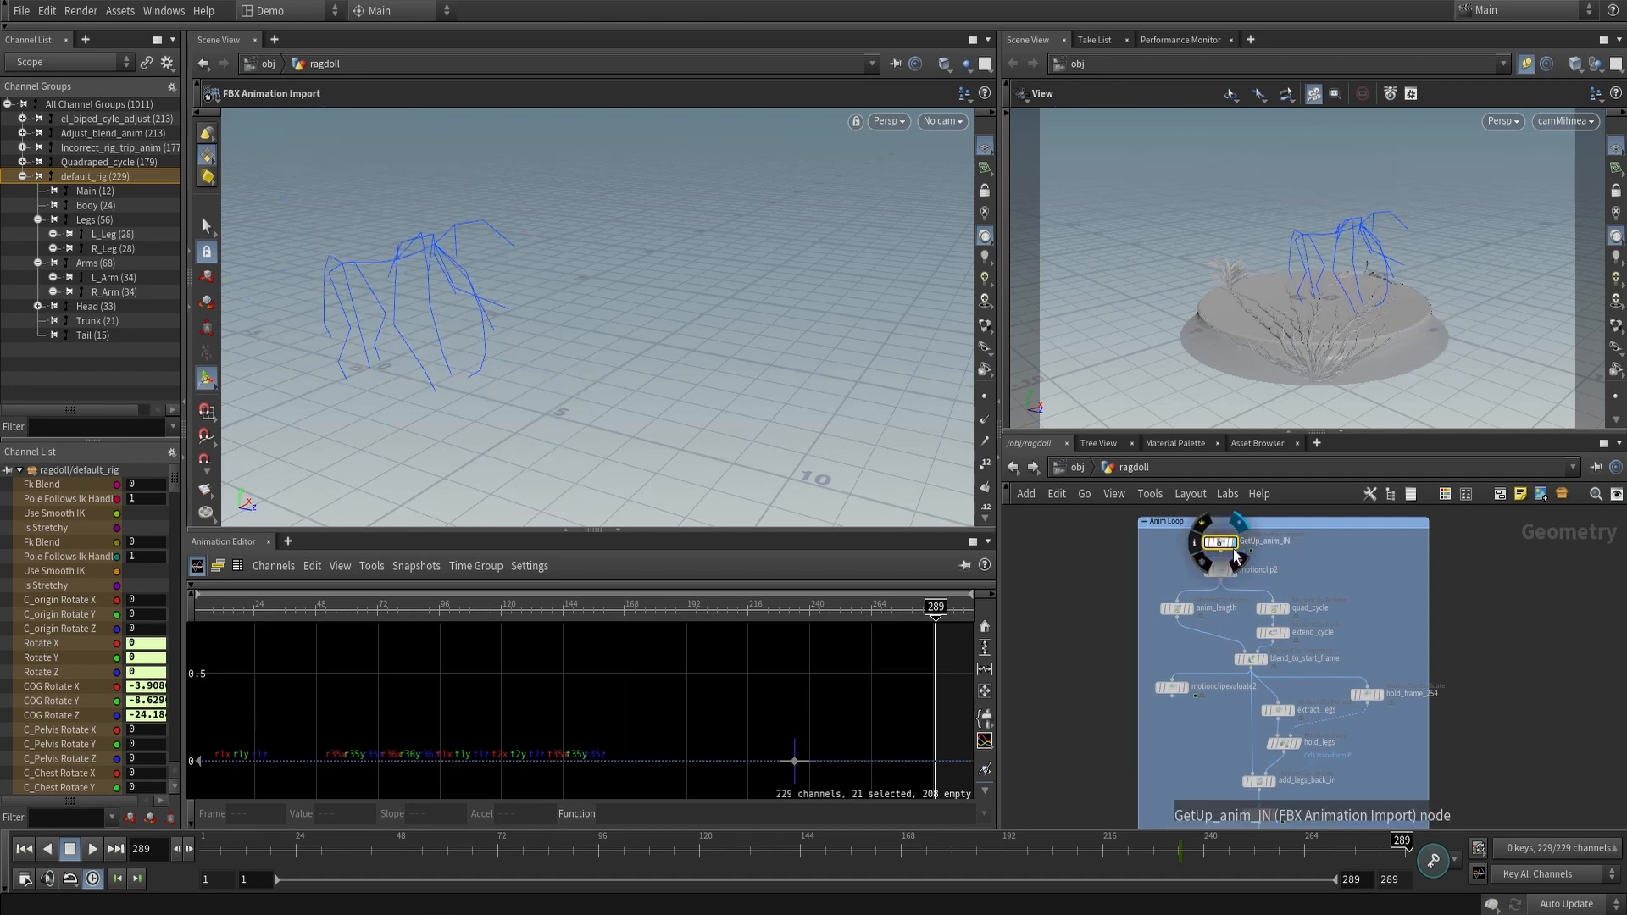
{"action": "left_click_drag", "start_coordinate": [382, 848], "coordinate": [611, 849]}
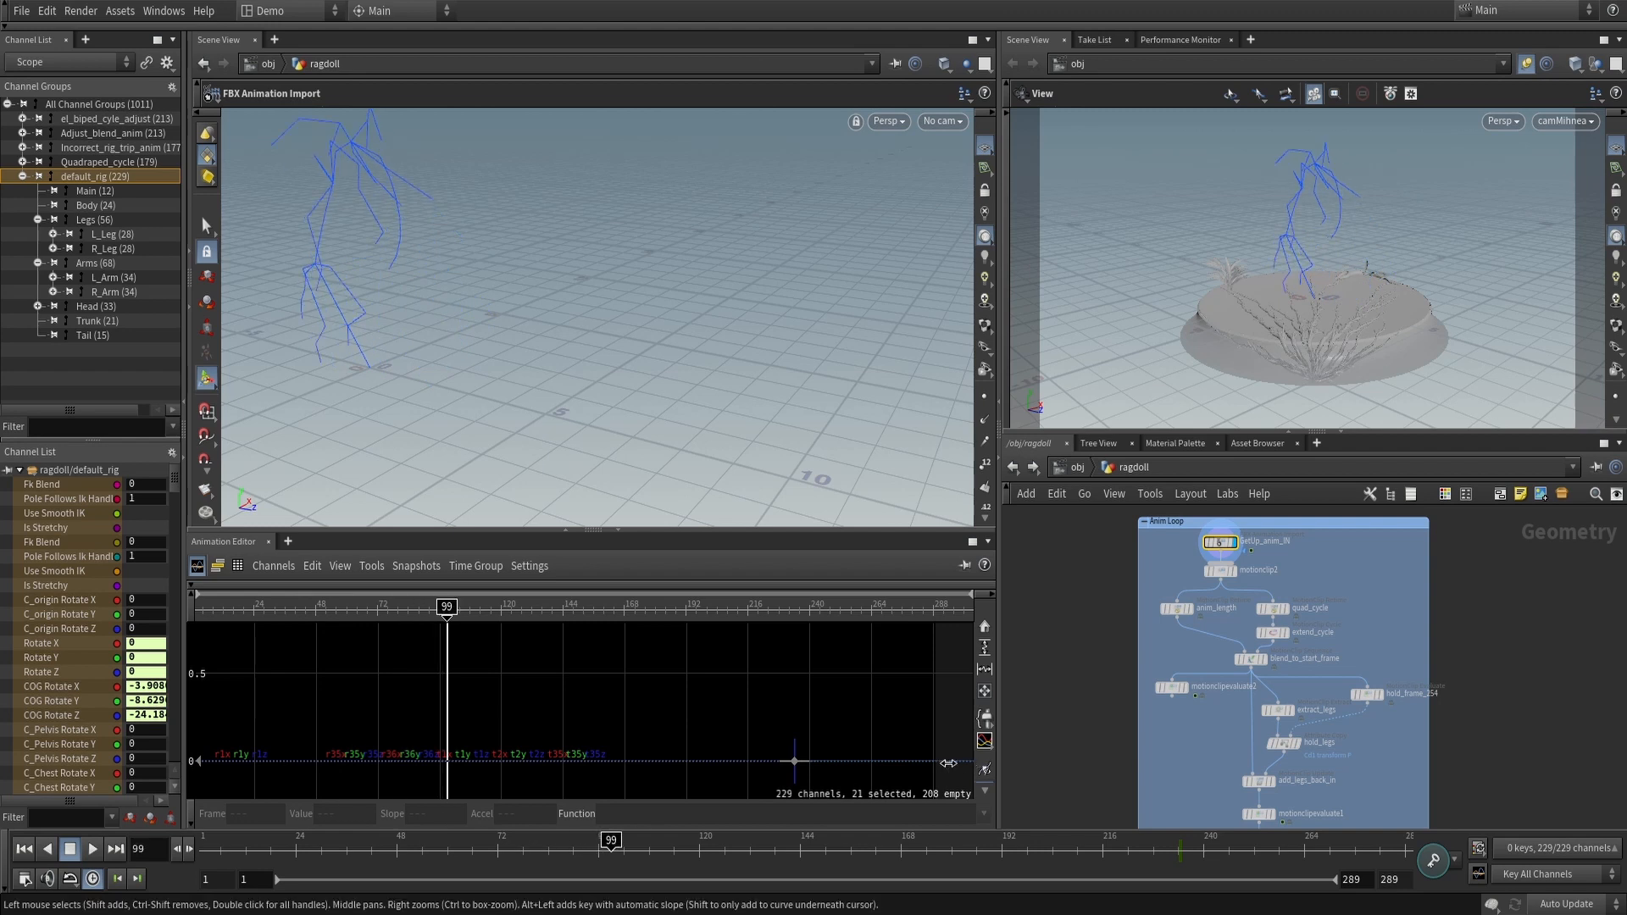
Expand the collapsed green ragdoll animation network box next to Anim Loop
{"action": "scroll", "coordinate": [1076, 639], "scroll_direction": "down", "scroll_amount": 3}
{"action": "middle_click_drag", "start_coordinate": [1088, 591], "coordinate": [1375, 665]}
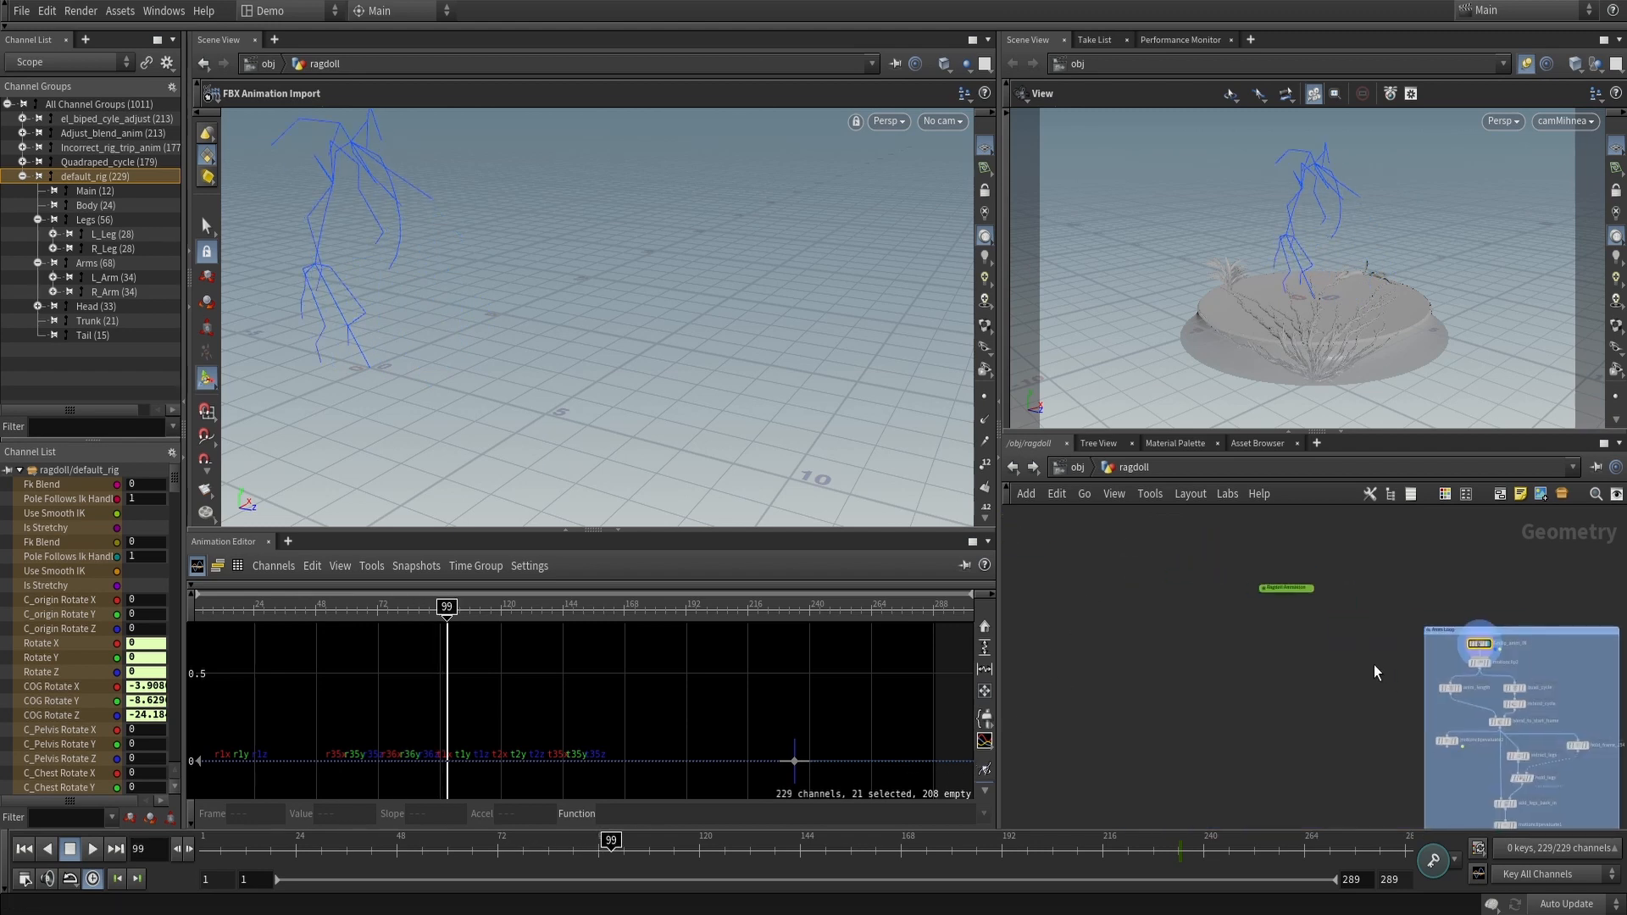
{"action": "left_click", "coordinate": [1263, 590]}
{"action": "middle_click_drag", "start_coordinate": [1285, 745], "coordinate": [1135, 700]}
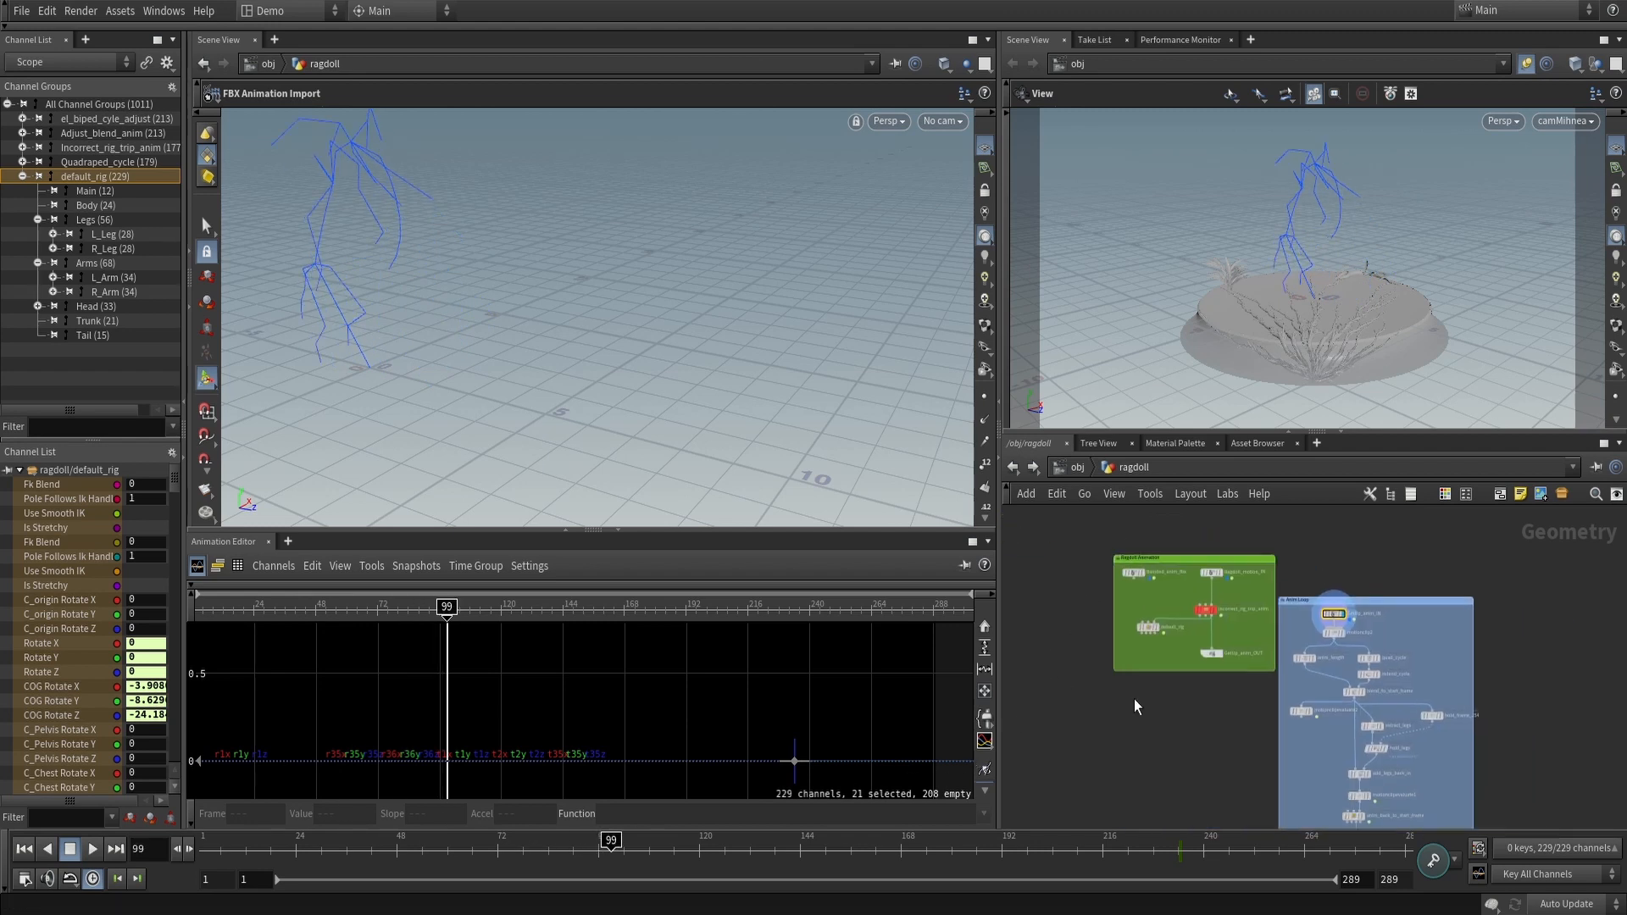
{"action": "left_click", "coordinate": [1148, 628]}
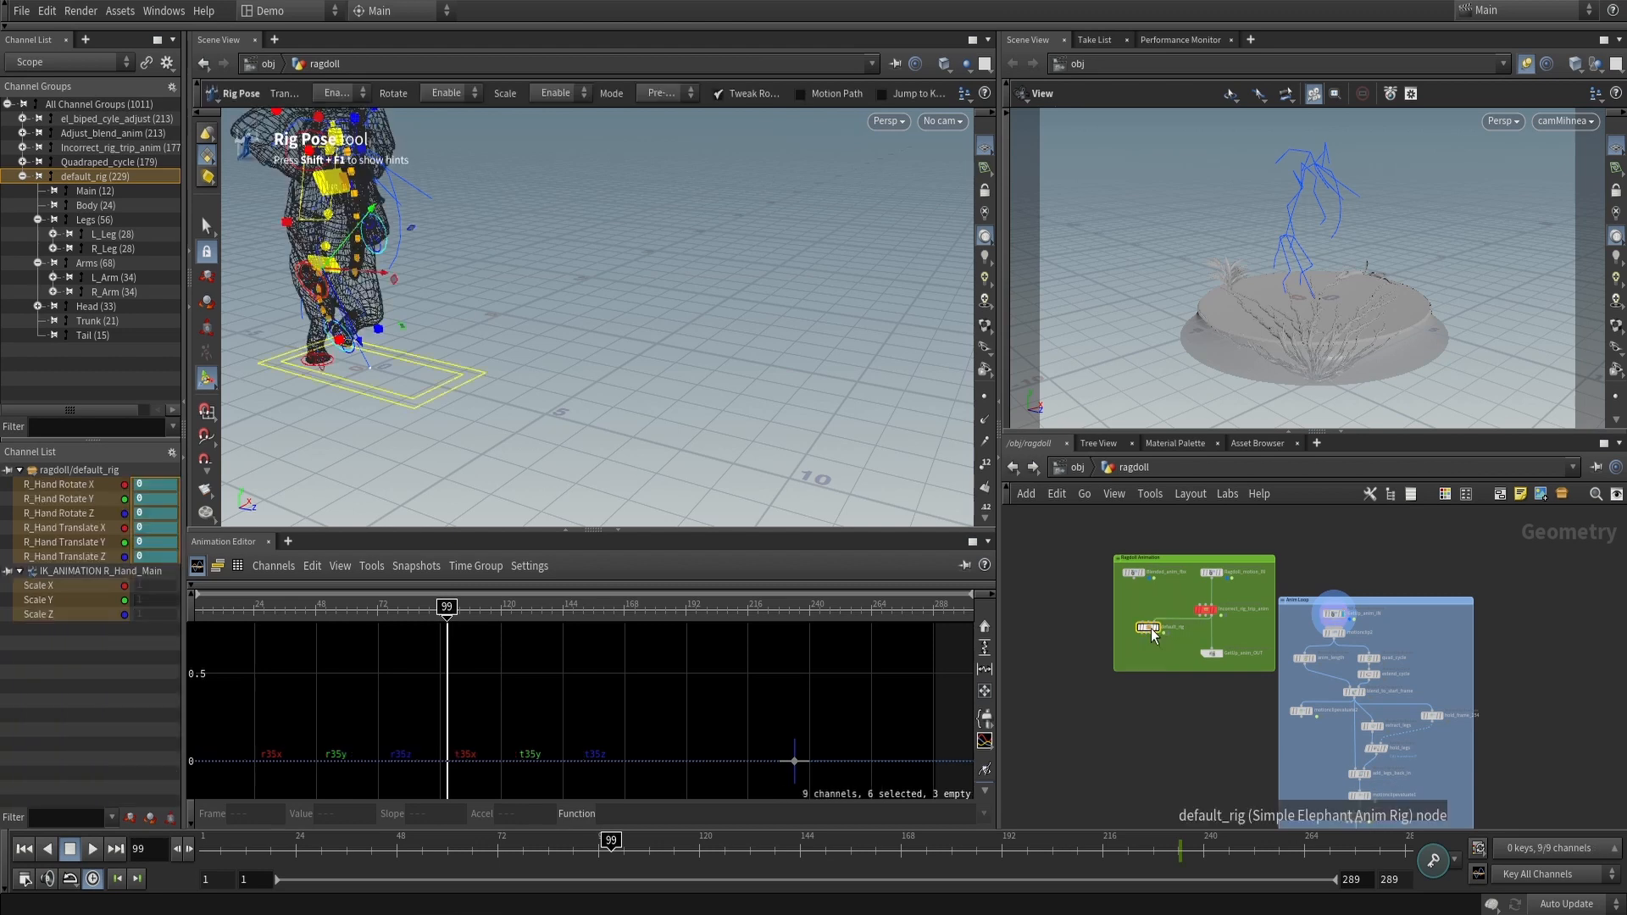
{"action": "key", "text": "Tab"}
{"action": "mouse_move", "coordinate": [1237, 277]}
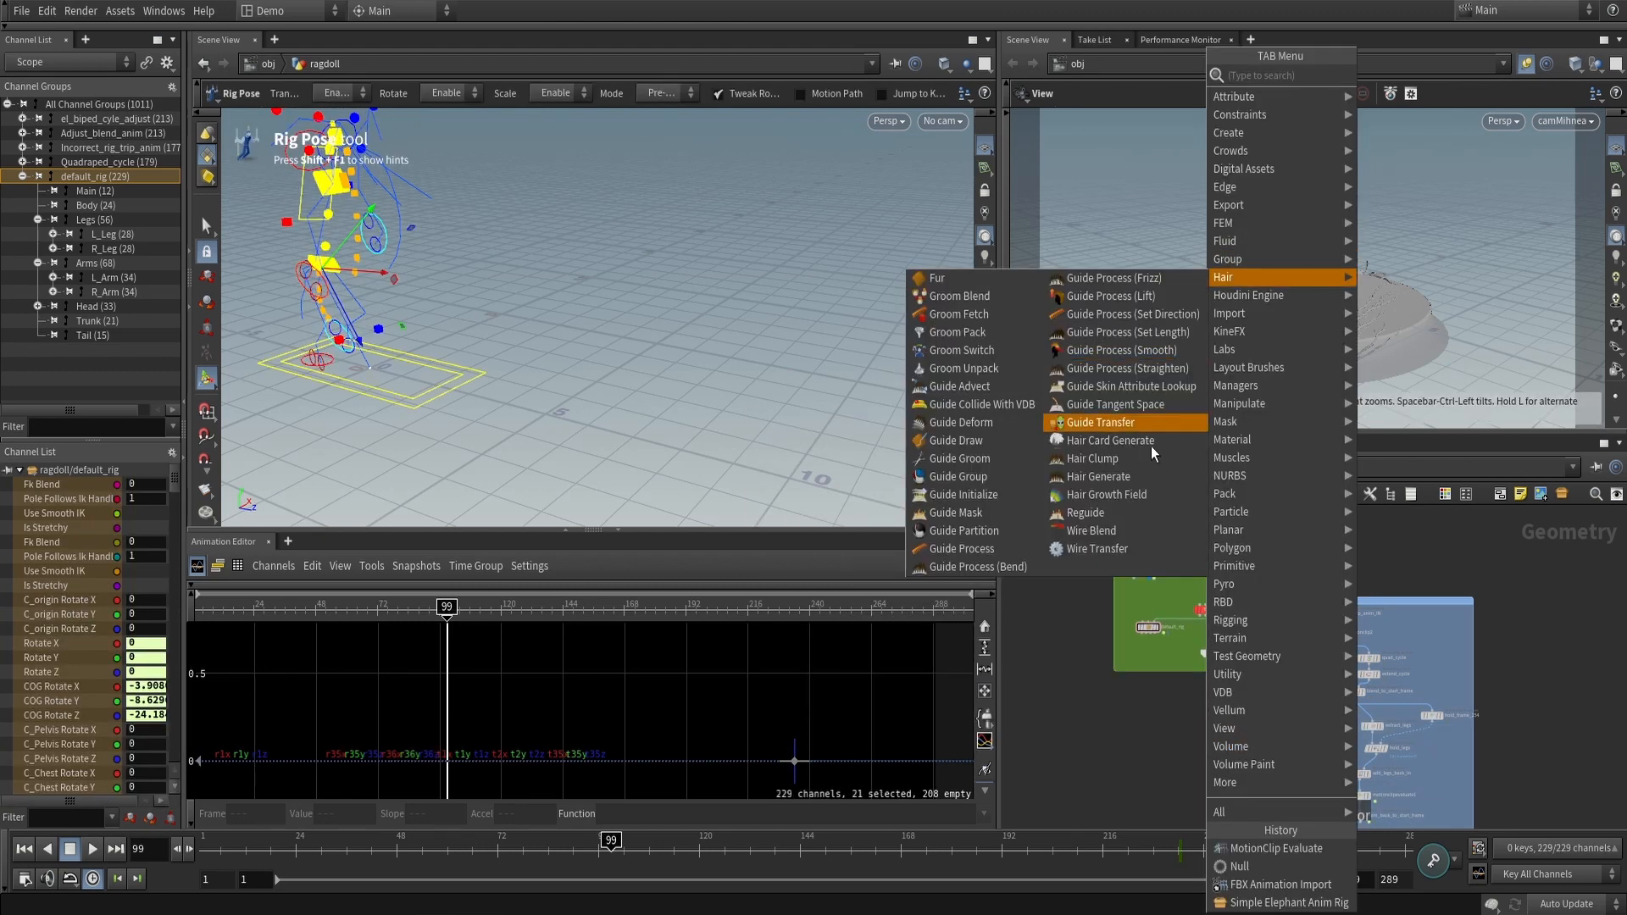
{"action": "left_click", "coordinate": [1169, 548]}
Add a Simple Elephant Anim Rig node in the empty network space beside the Anim Loop box
{"action": "key", "text": "Tab"}
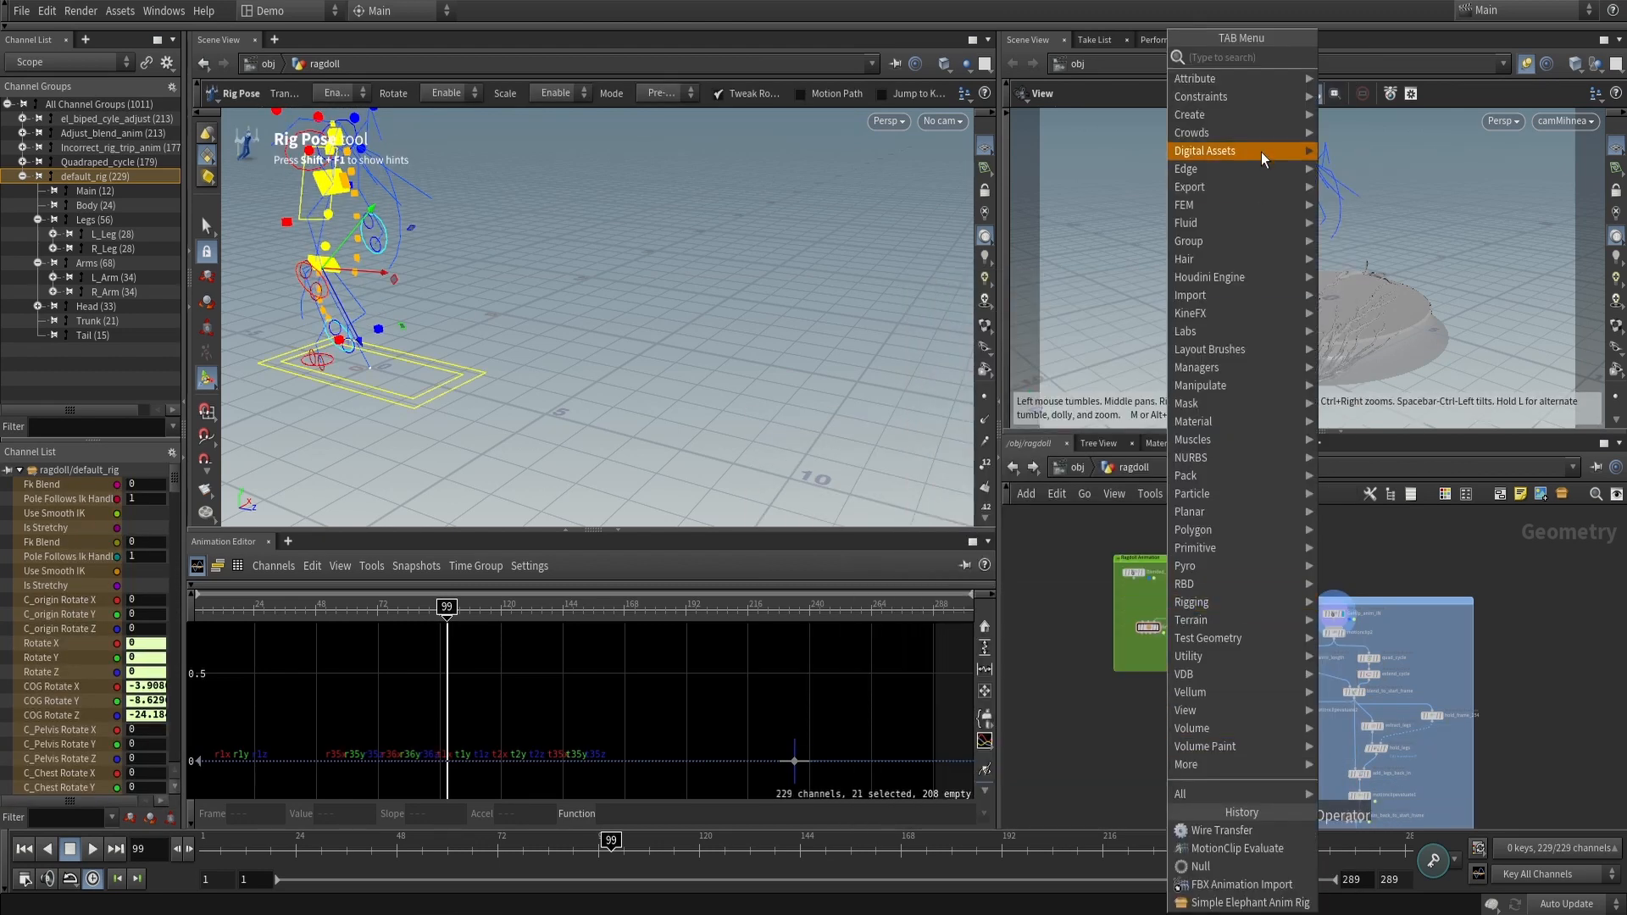
{"action": "type", "text": "si"}
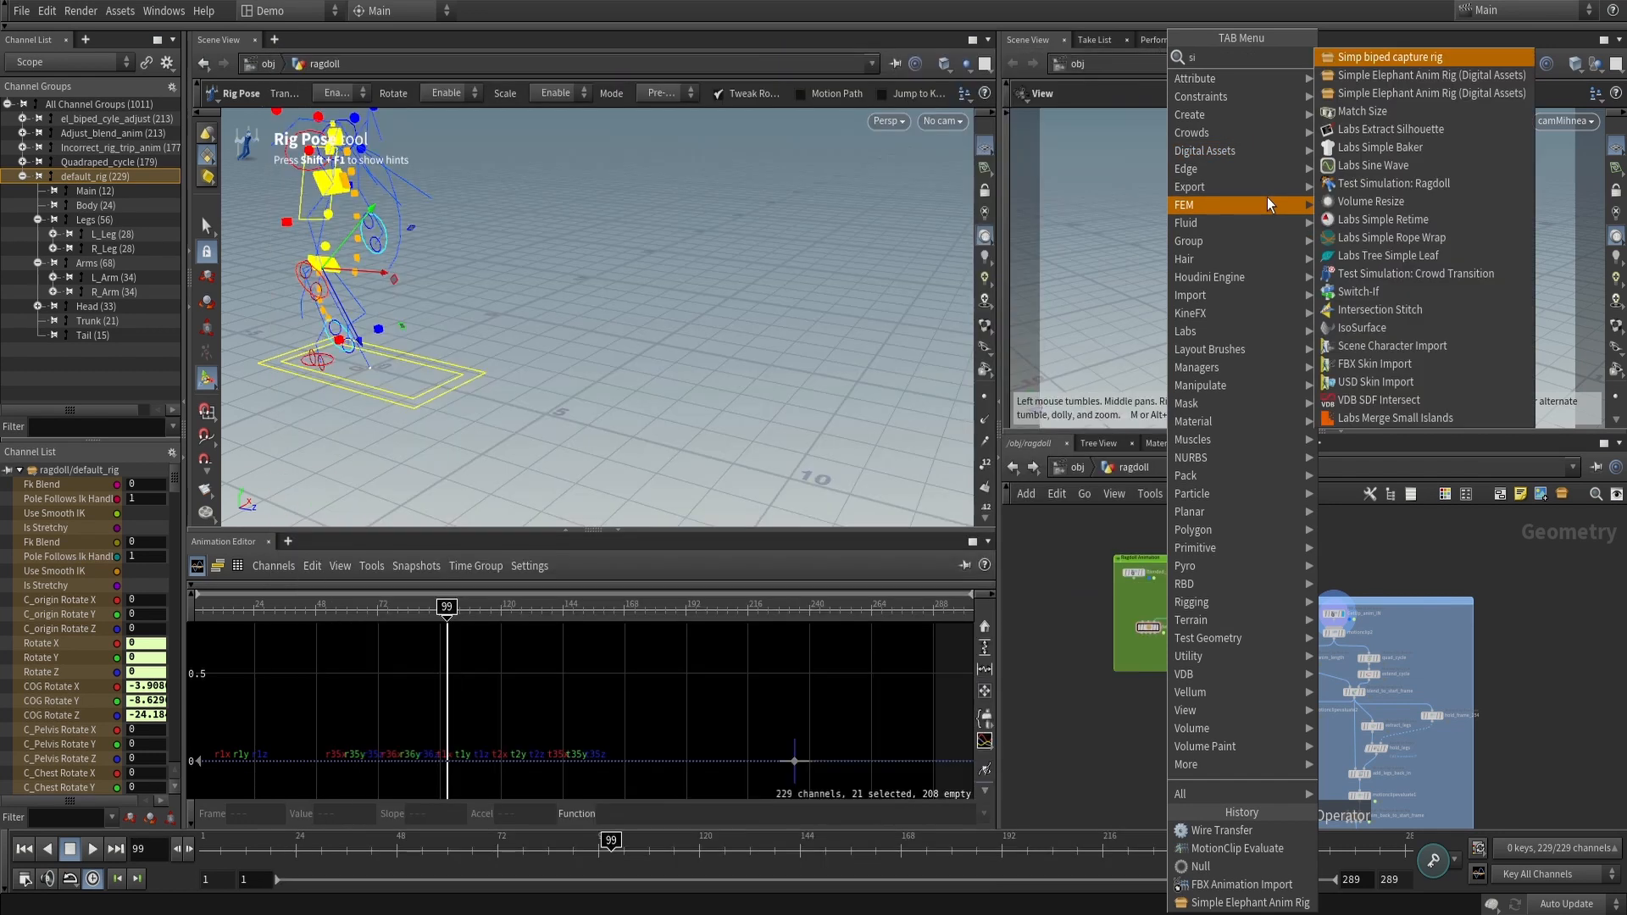
{"action": "left_click", "coordinate": [1462, 82]}
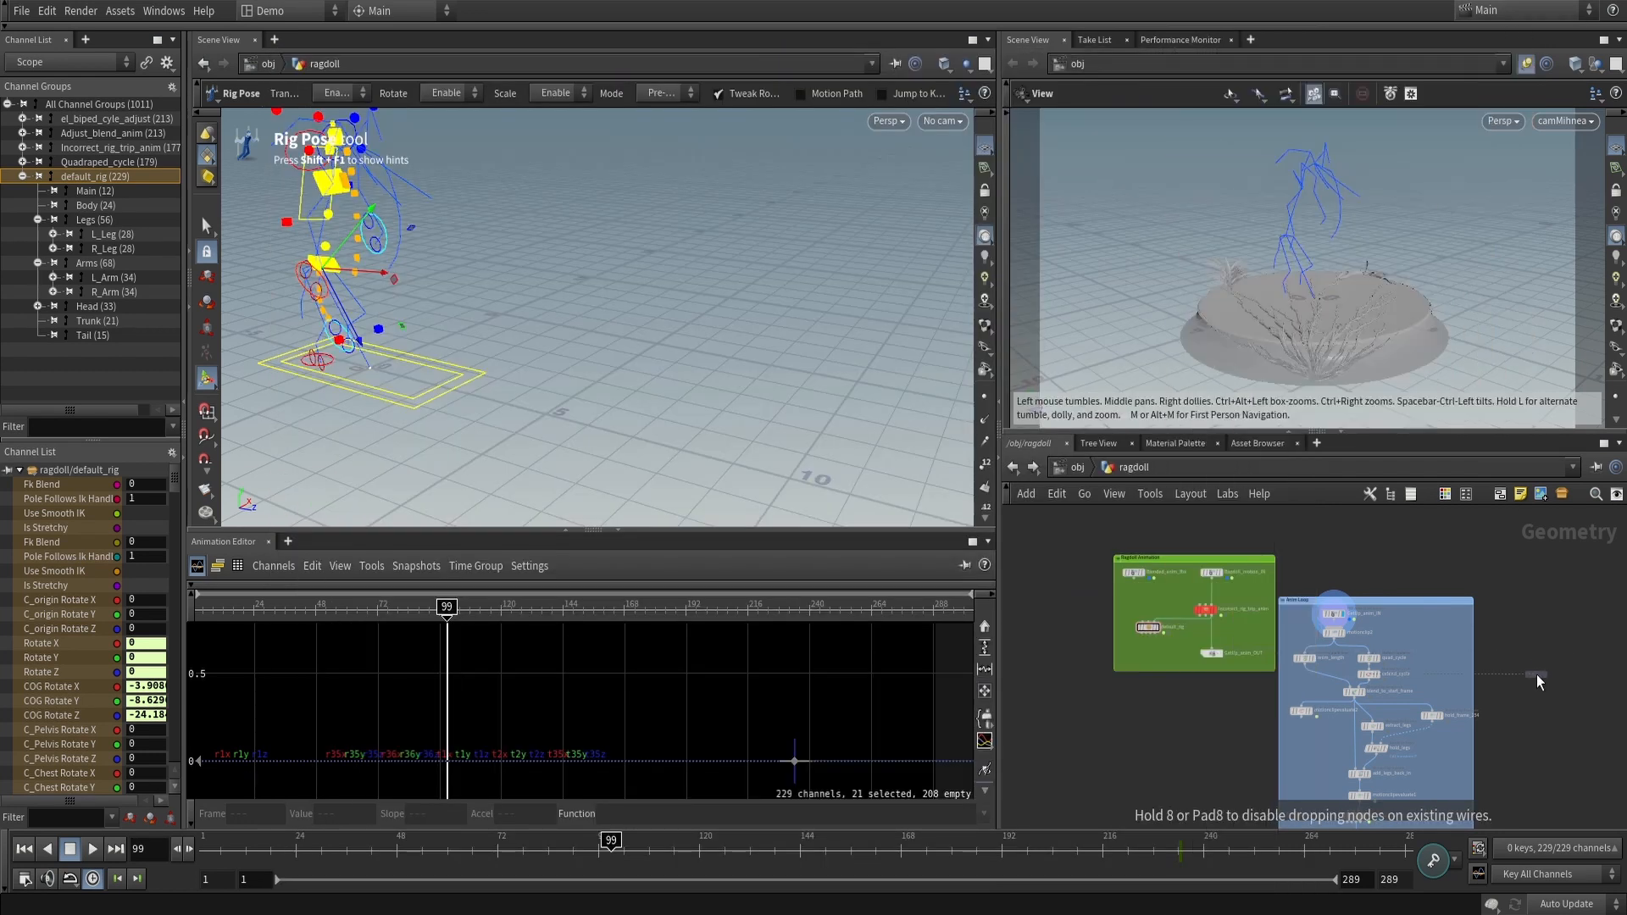
{"action": "left_click", "coordinate": [1117, 561]}
{"action": "middle_click_drag", "start_coordinate": [1561, 729], "coordinate": [1309, 700]}
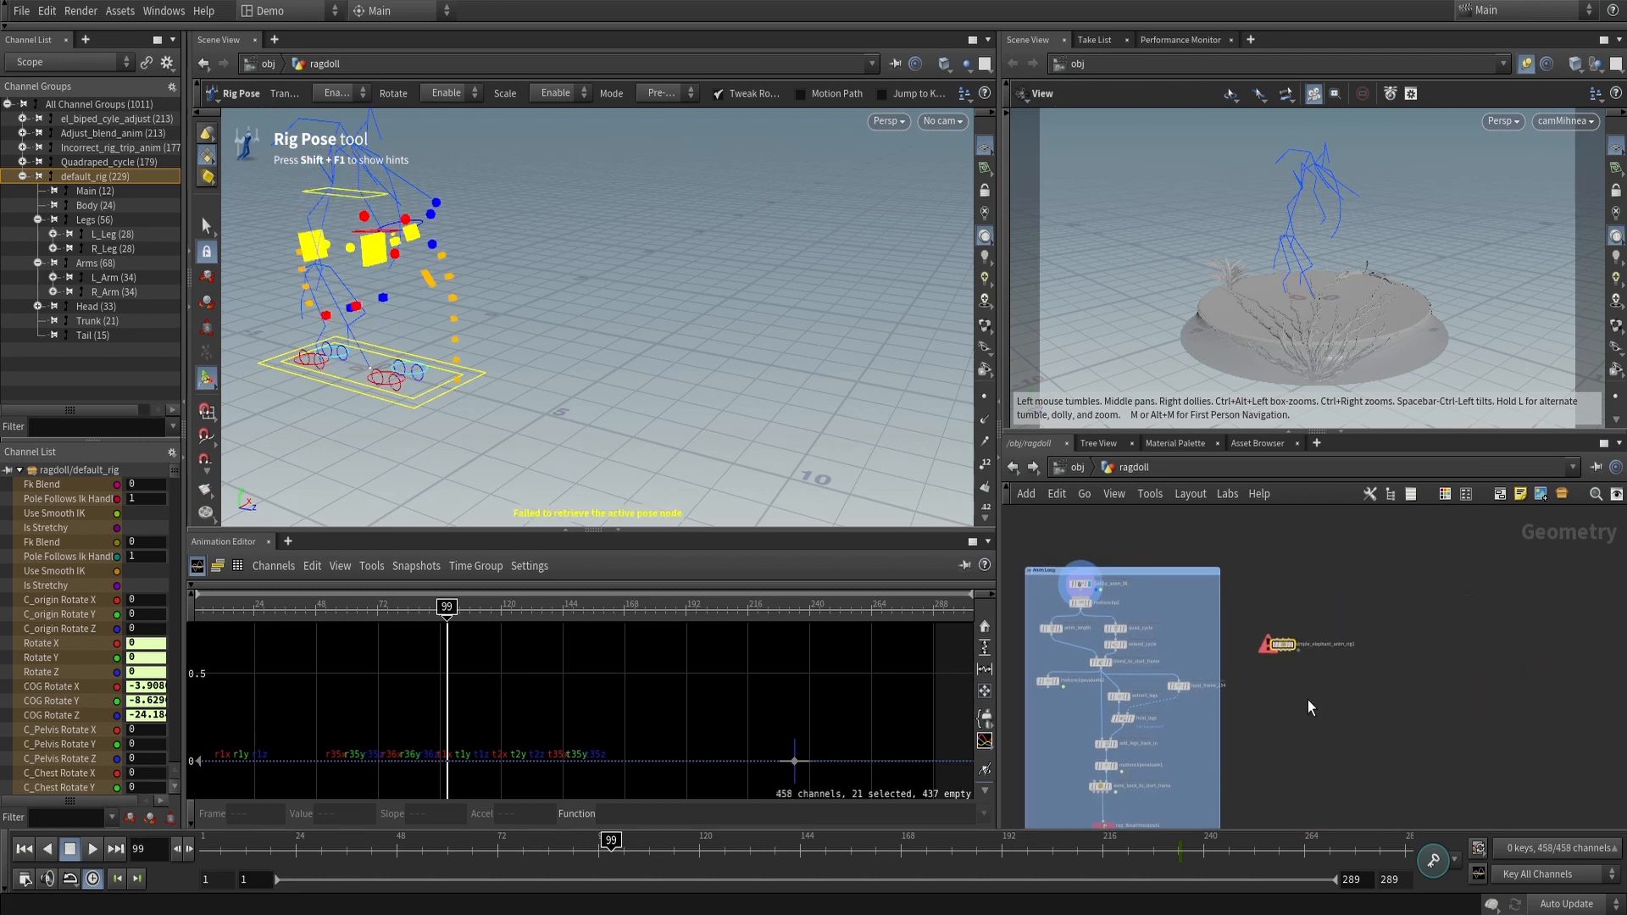
Load elephant_v012_esttri.fbx from the project's hda folder as the new rig's input file
{"action": "scroll", "coordinate": [1280, 595], "scroll_direction": "up", "scroll_amount": 3}
{"action": "key", "text": "p"}
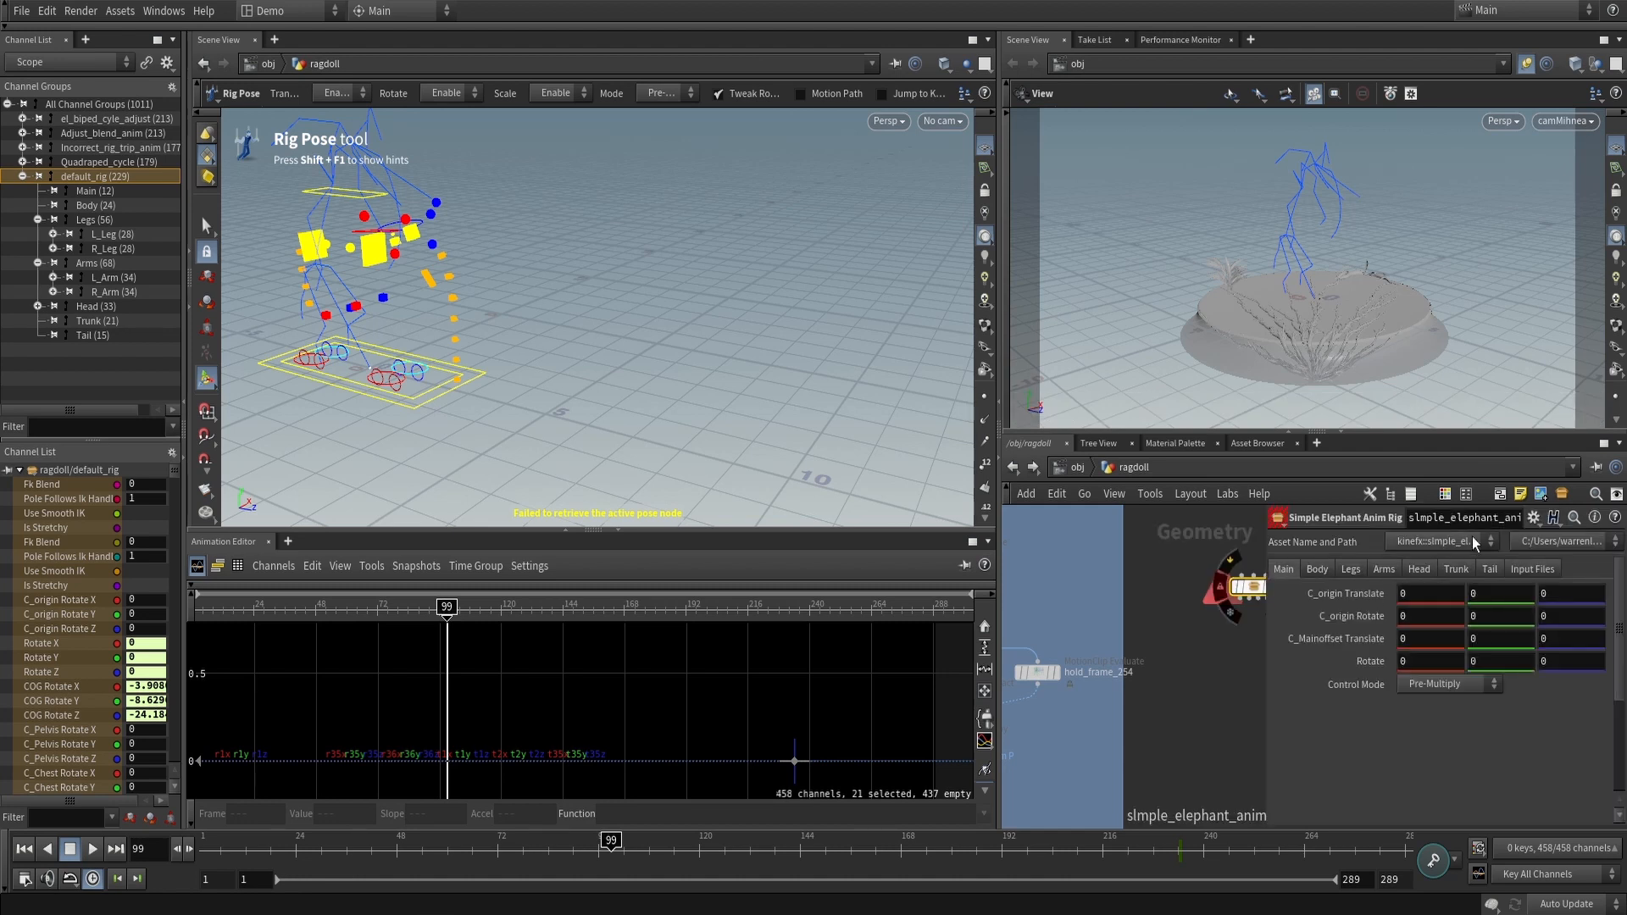
{"action": "left_click", "coordinate": [1535, 569]}
{"action": "left_click", "coordinate": [1594, 594]}
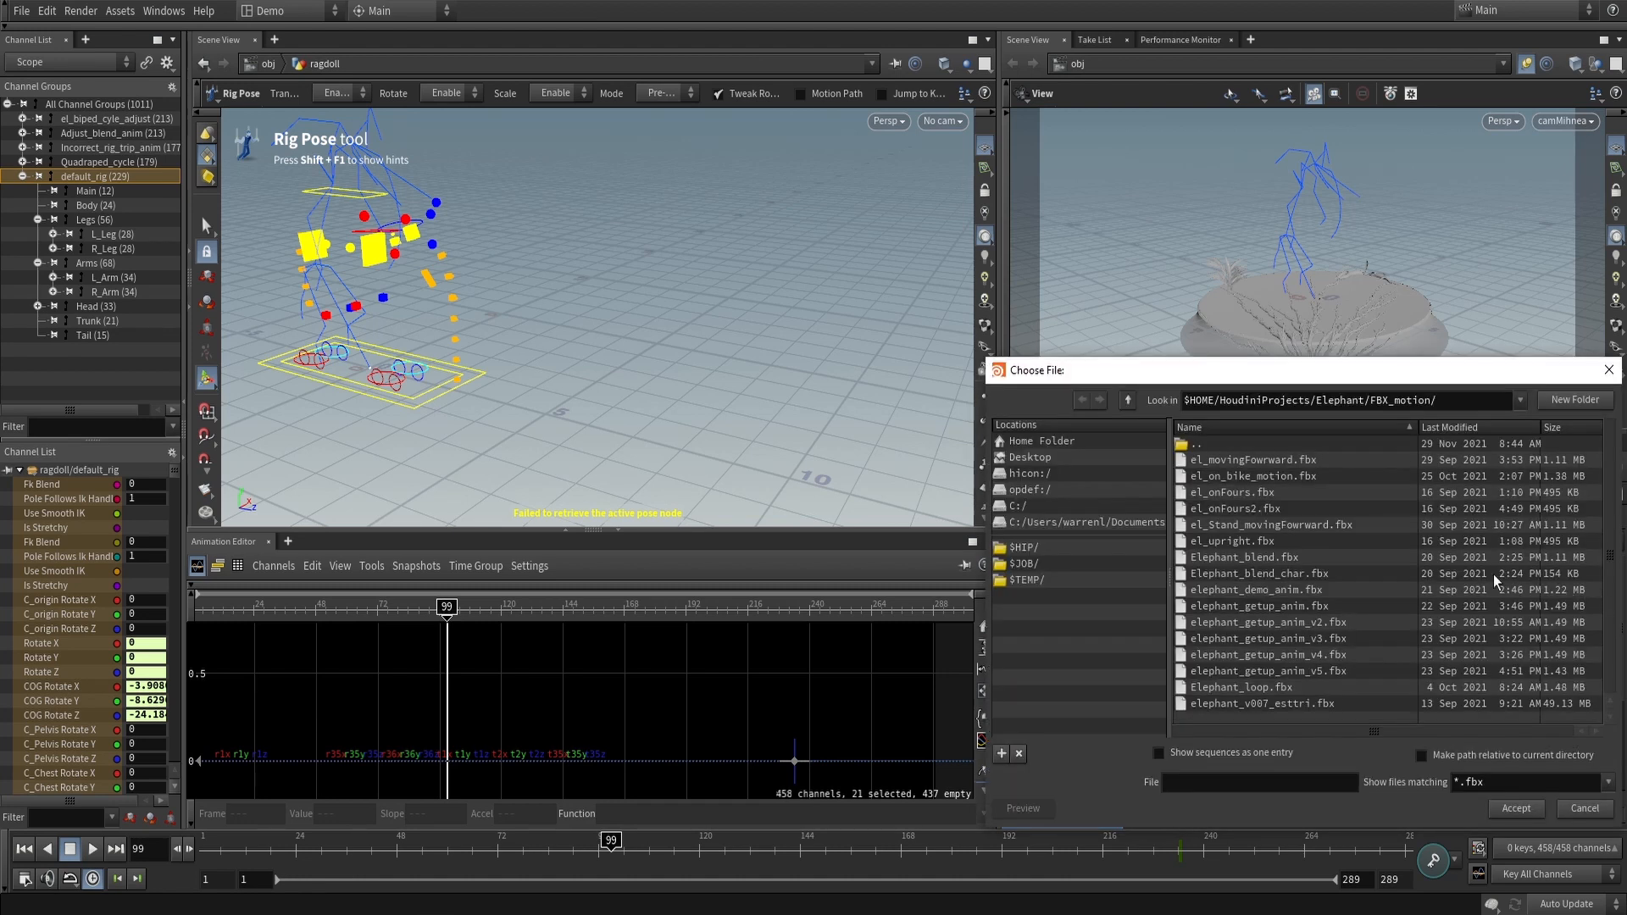
{"action": "left_click", "coordinate": [1129, 399]}
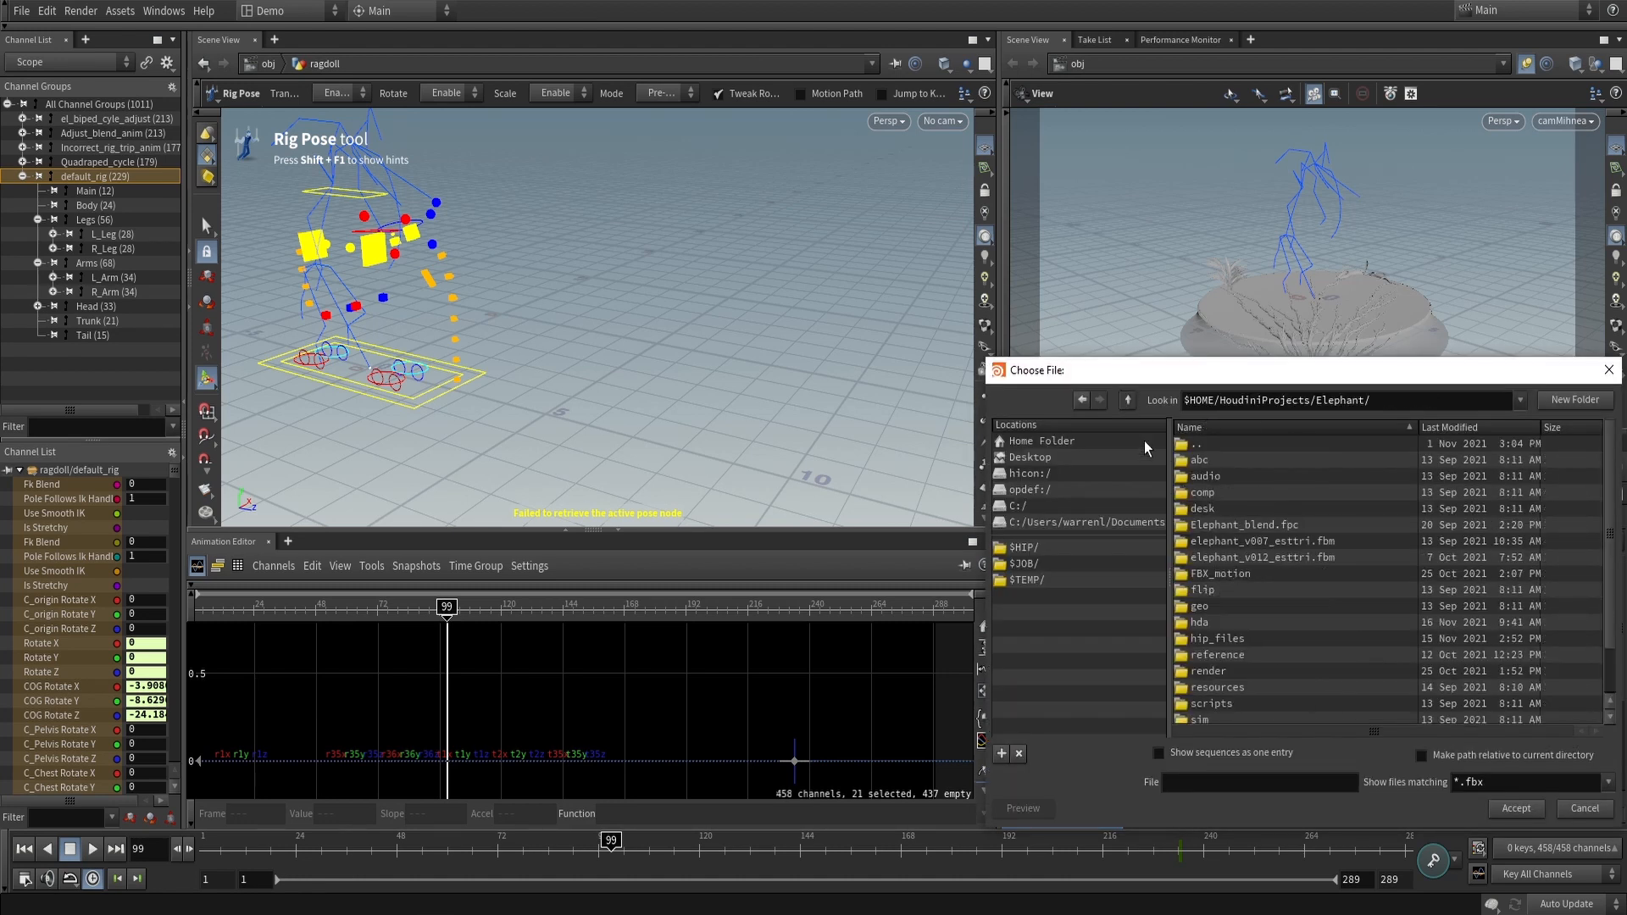
{"action": "double_click", "coordinate": [1209, 626]}
{"action": "left_click", "coordinate": [1300, 608]}
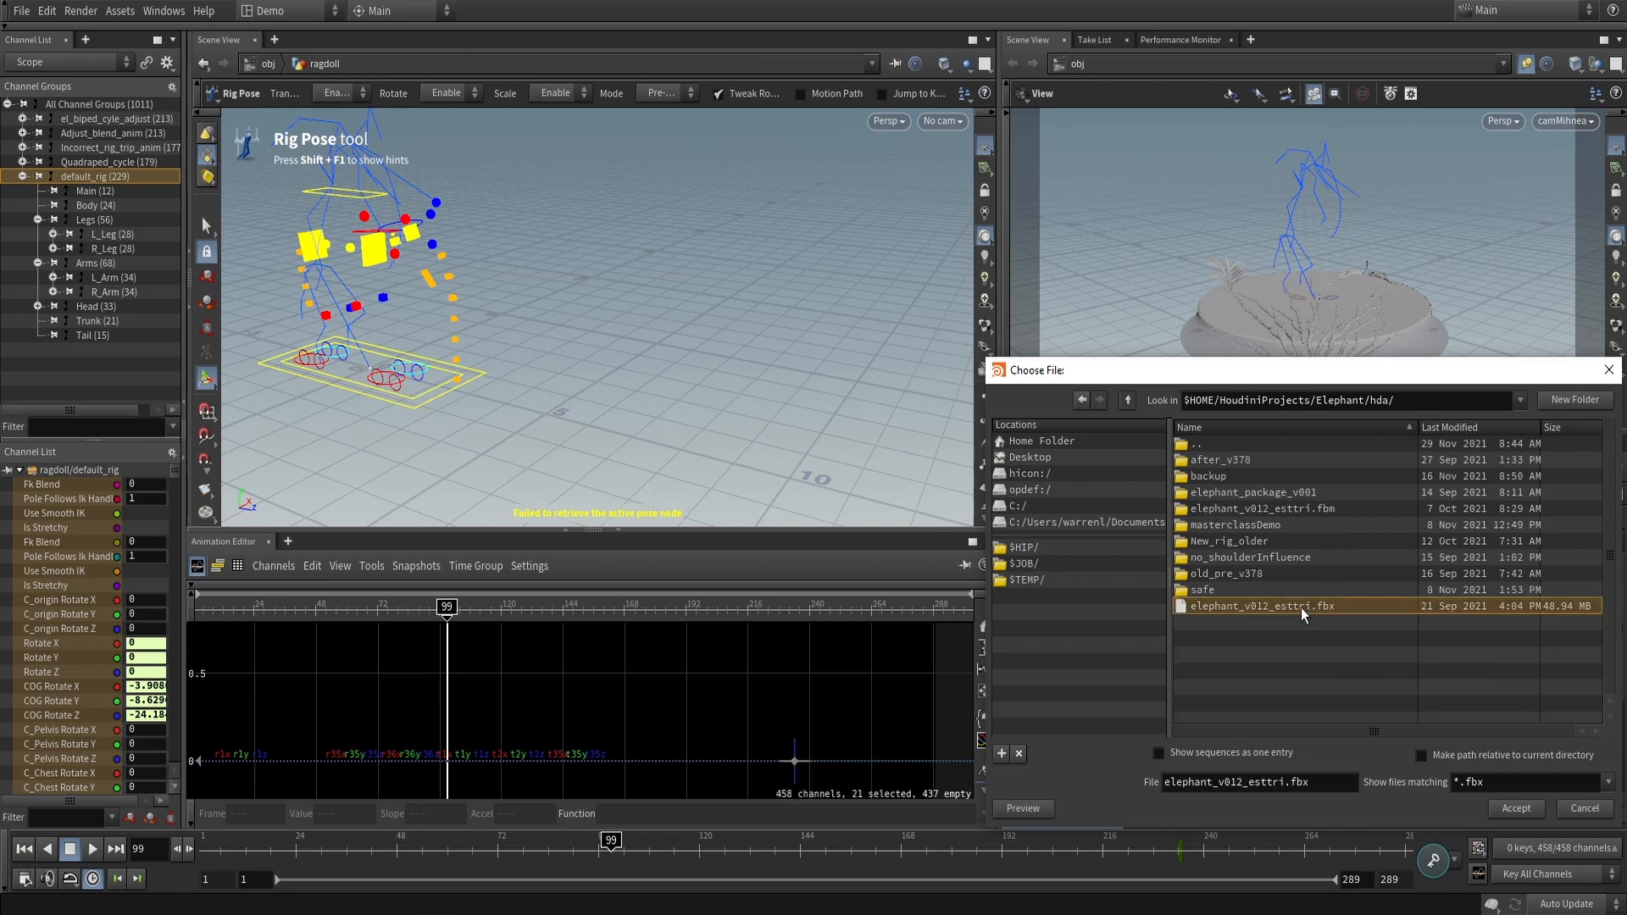
{"action": "left_click", "coordinate": [1512, 809]}
{"action": "key", "text": "p"}
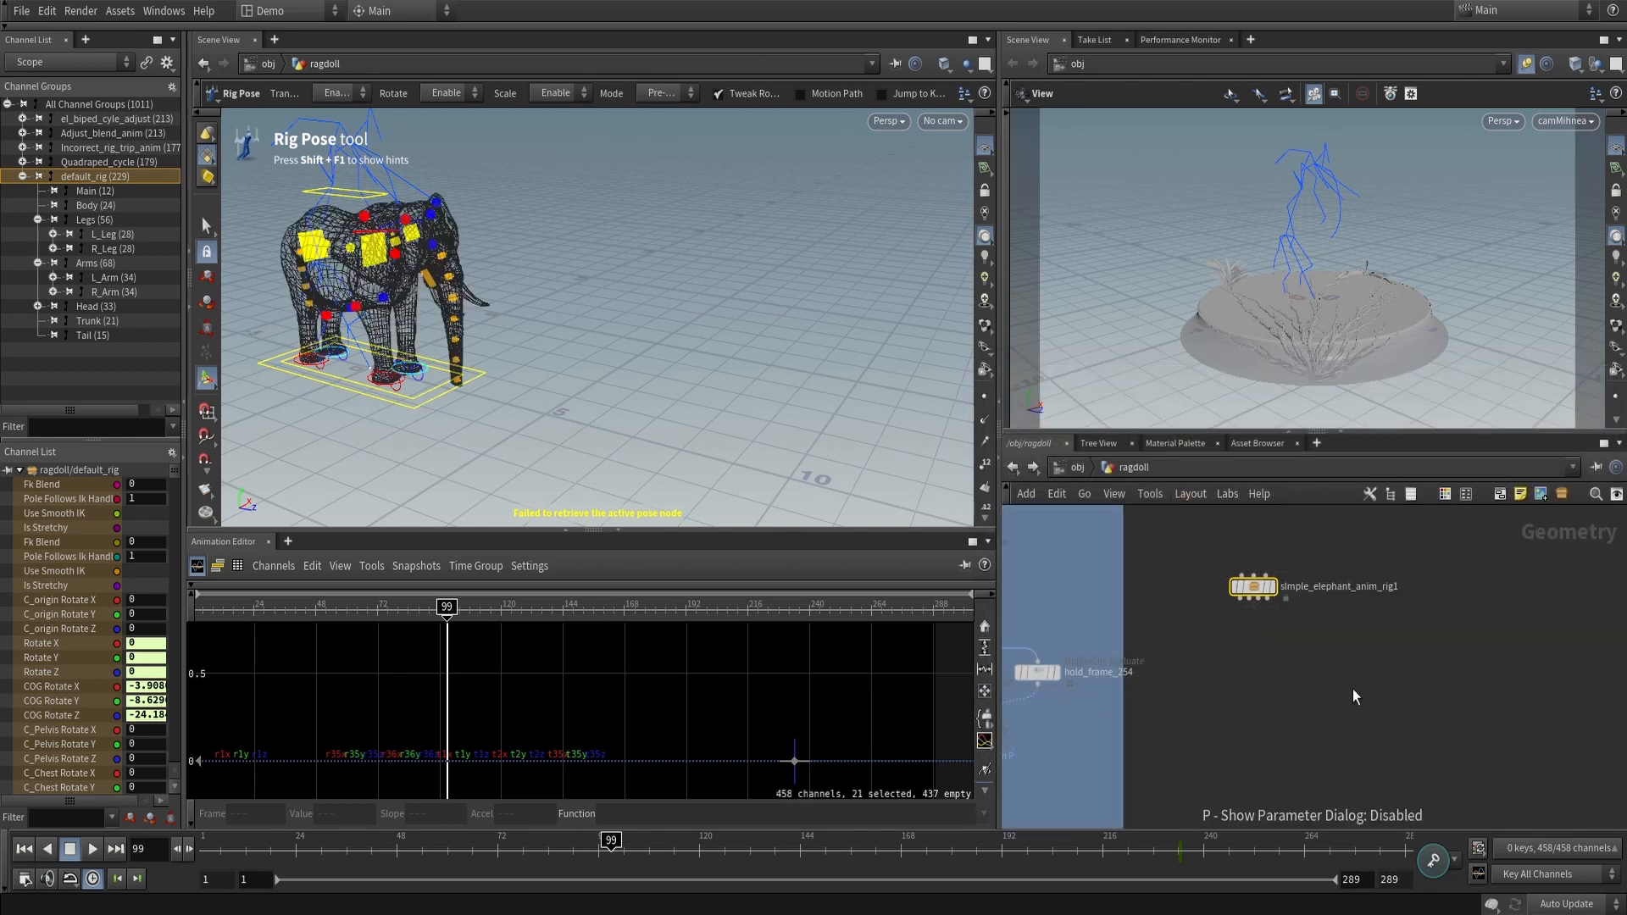
Display the new elephant rig node and place it inside Anim Loop, directly below motionclipevaluate2
{"action": "left_click", "coordinate": [1272, 586]}
{"action": "middle_click_drag", "start_coordinate": [1240, 666], "coordinate": [1496, 708]}
{"action": "left_click_drag", "start_coordinate": [1515, 636], "coordinate": [1087, 782]}
{"action": "middle_click_drag", "start_coordinate": [1353, 611], "coordinate": [1462, 605]}
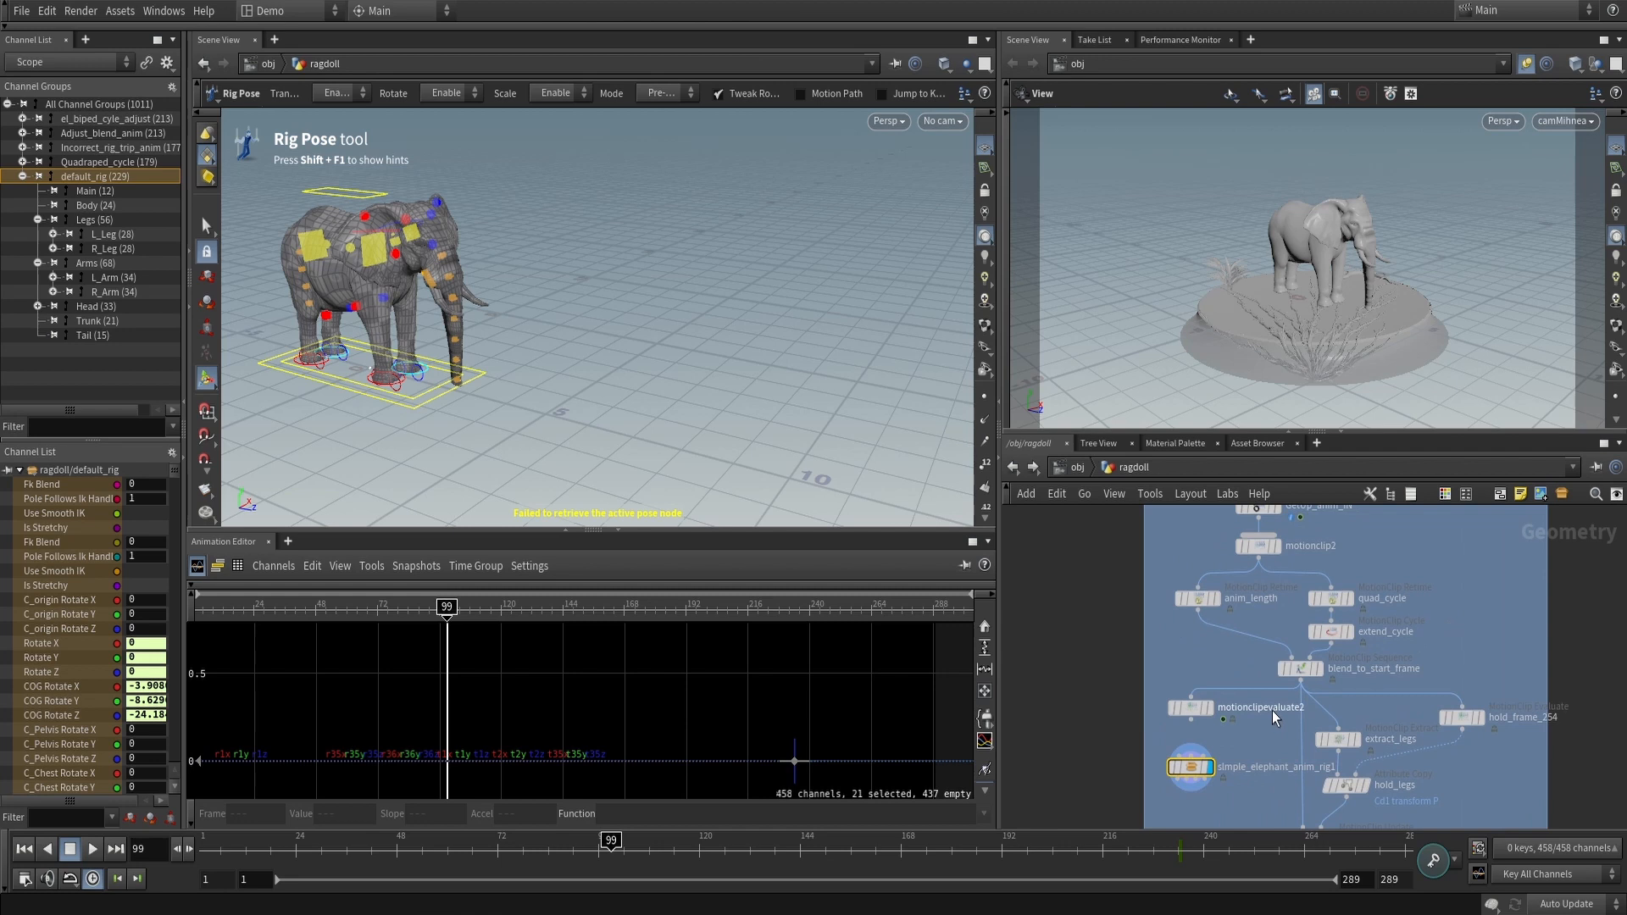
Wire motionclip2 into motionclipevaluate2 and its skeleton output into simple_elephant_anim_rig1, and scrub forward from frame 99 to preview the motion
{"action": "left_click", "coordinate": [1190, 707]}
{"action": "middle_click_drag", "start_coordinate": [1236, 664], "coordinate": [1246, 705]}
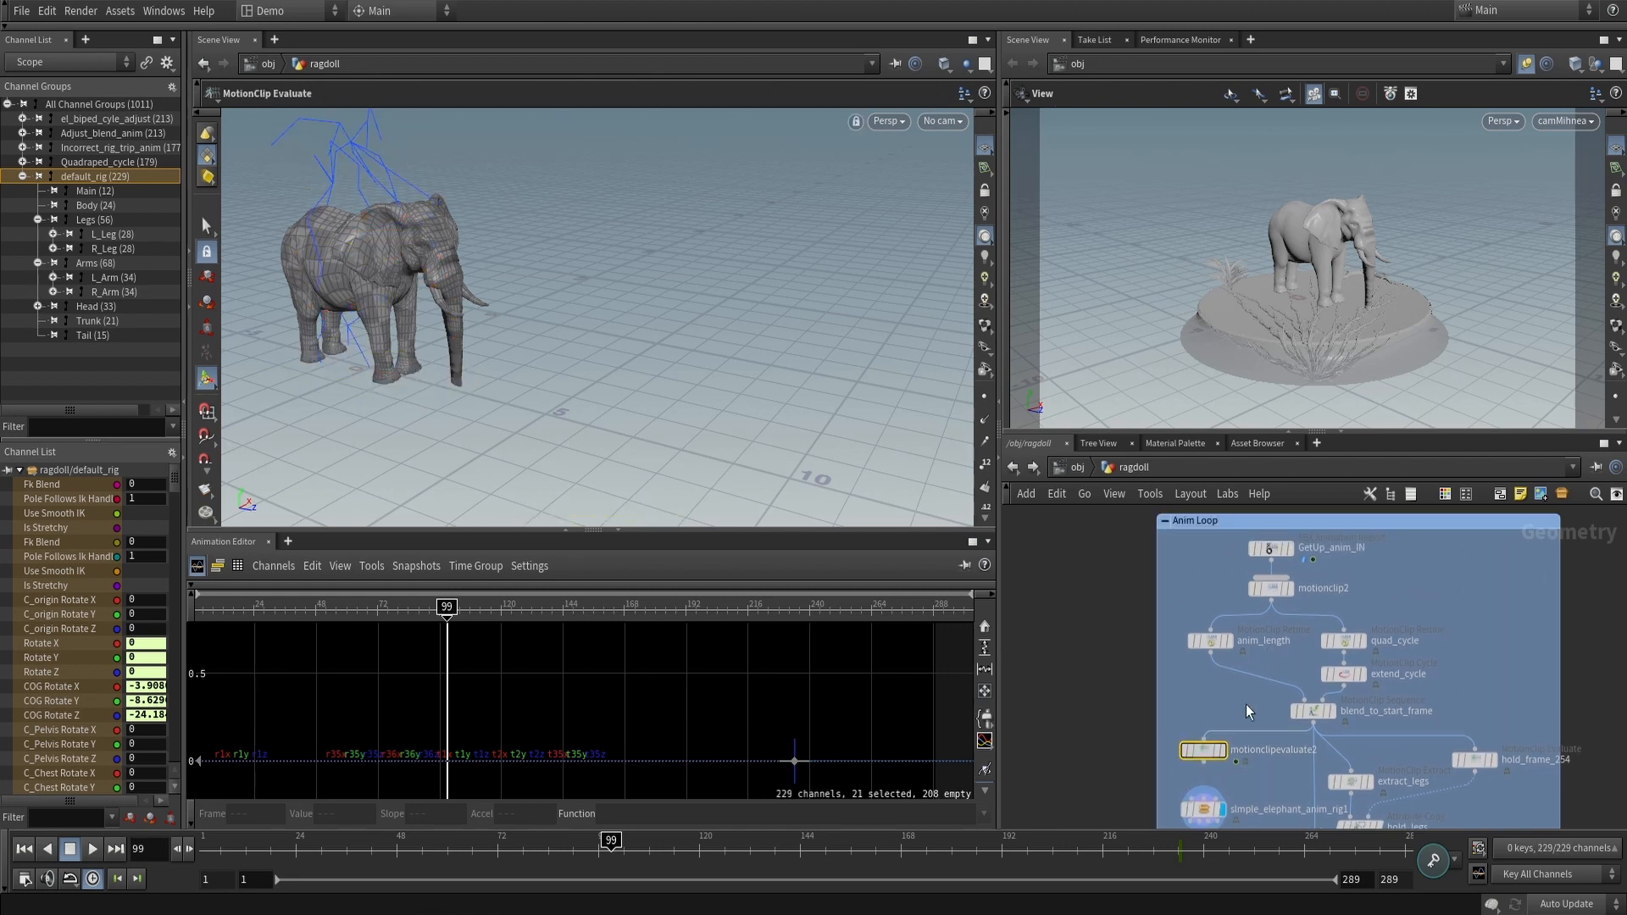
{"action": "left_click", "coordinate": [1272, 598]}
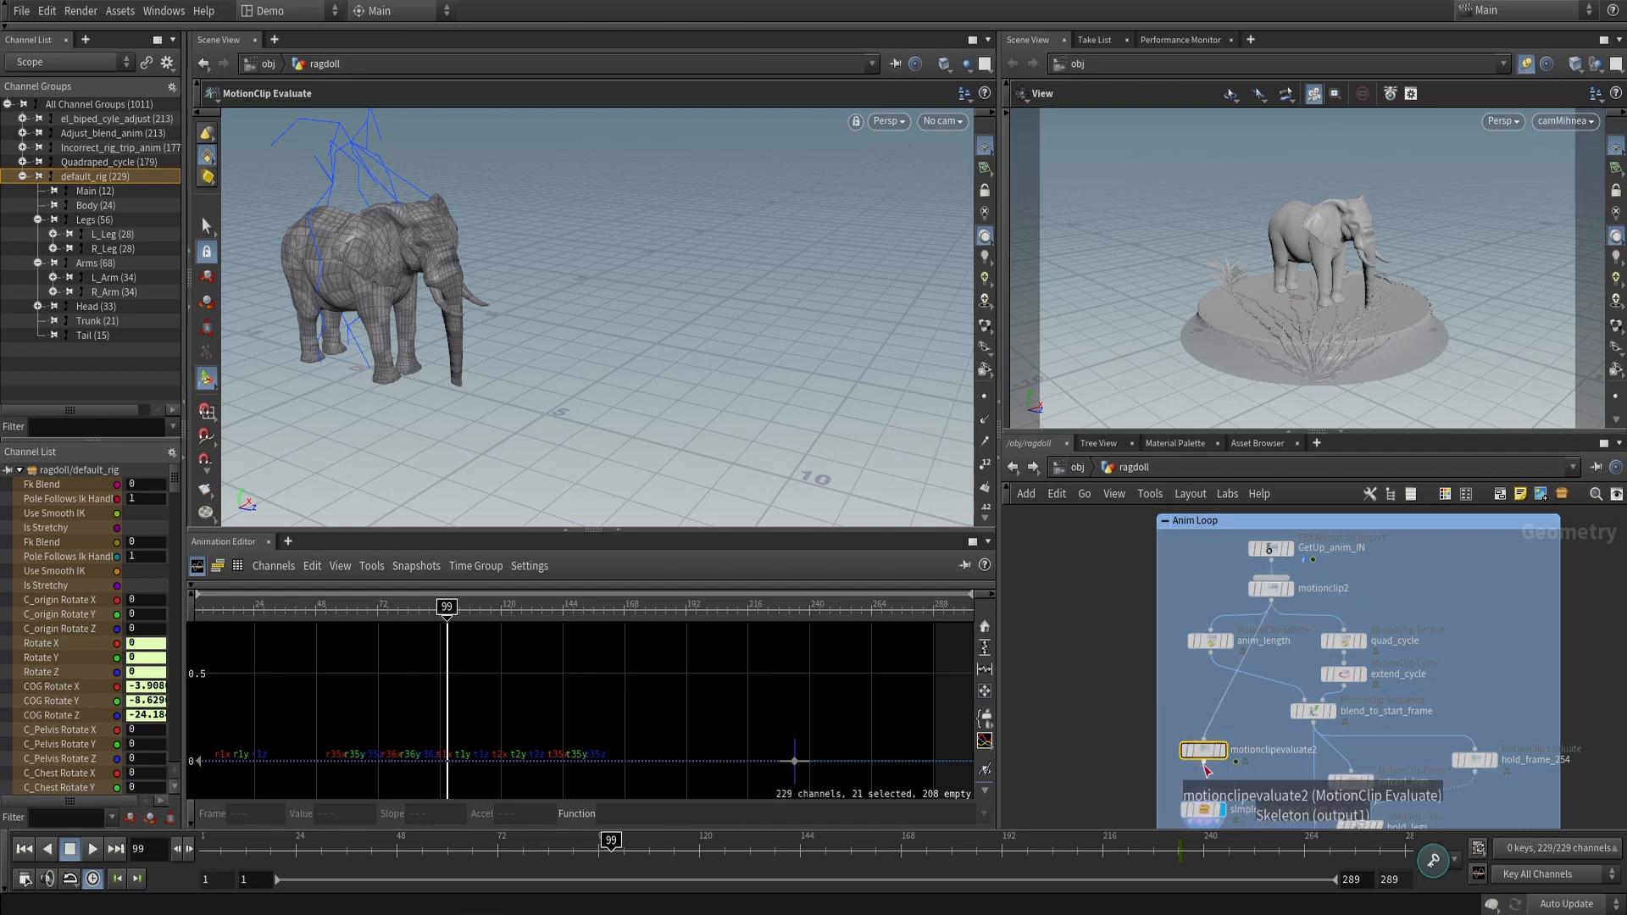
{"action": "left_click", "coordinate": [1216, 800]}
{"action": "left_click_drag", "start_coordinate": [611, 842], "coordinate": [1132, 813]}
Preview anim_length on the rig up to frame 232 by wiring it into motionclipevaluate2, and extend_cycle likewise back to frame 32
{"action": "left_click_drag", "start_coordinate": [1213, 650], "coordinate": [1212, 752]}
{"action": "mouse_move", "coordinate": [1140, 845]}
{"action": "left_mouse_down"}
{"action": "mouse_move", "coordinate": [343, 844]}
{"action": "mouse_move", "coordinate": [1407, 839]}
{"action": "mouse_move", "coordinate": [1169, 843]}
{"action": "left_mouse_up"}
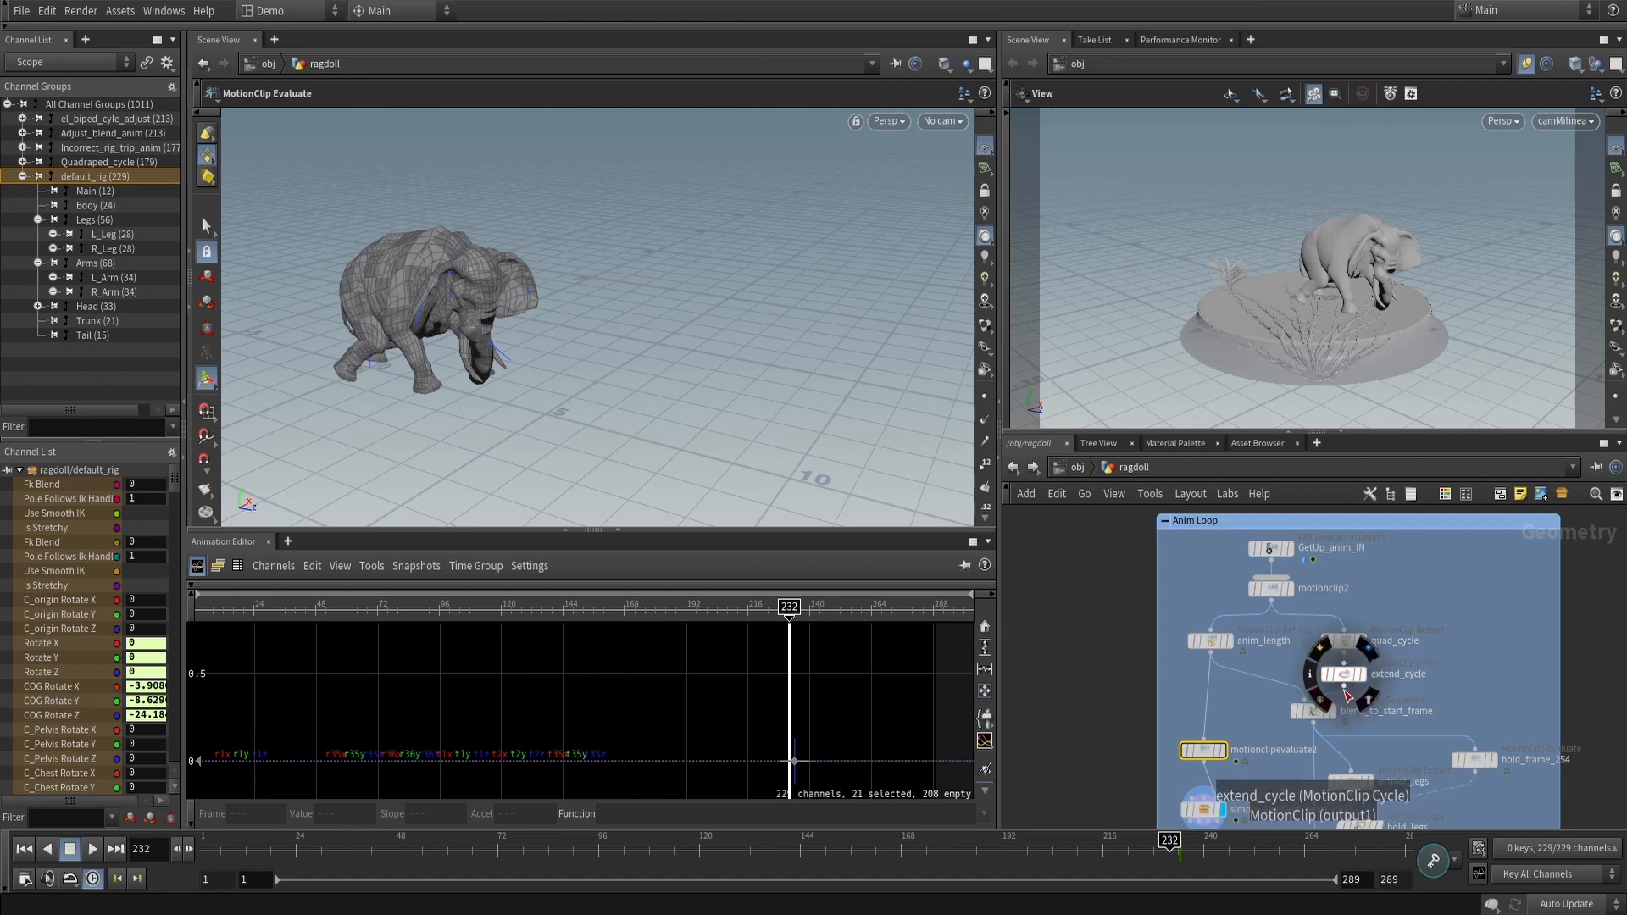
{"action": "left_click", "coordinate": [1346, 695]}
{"action": "left_click", "coordinate": [1216, 759]}
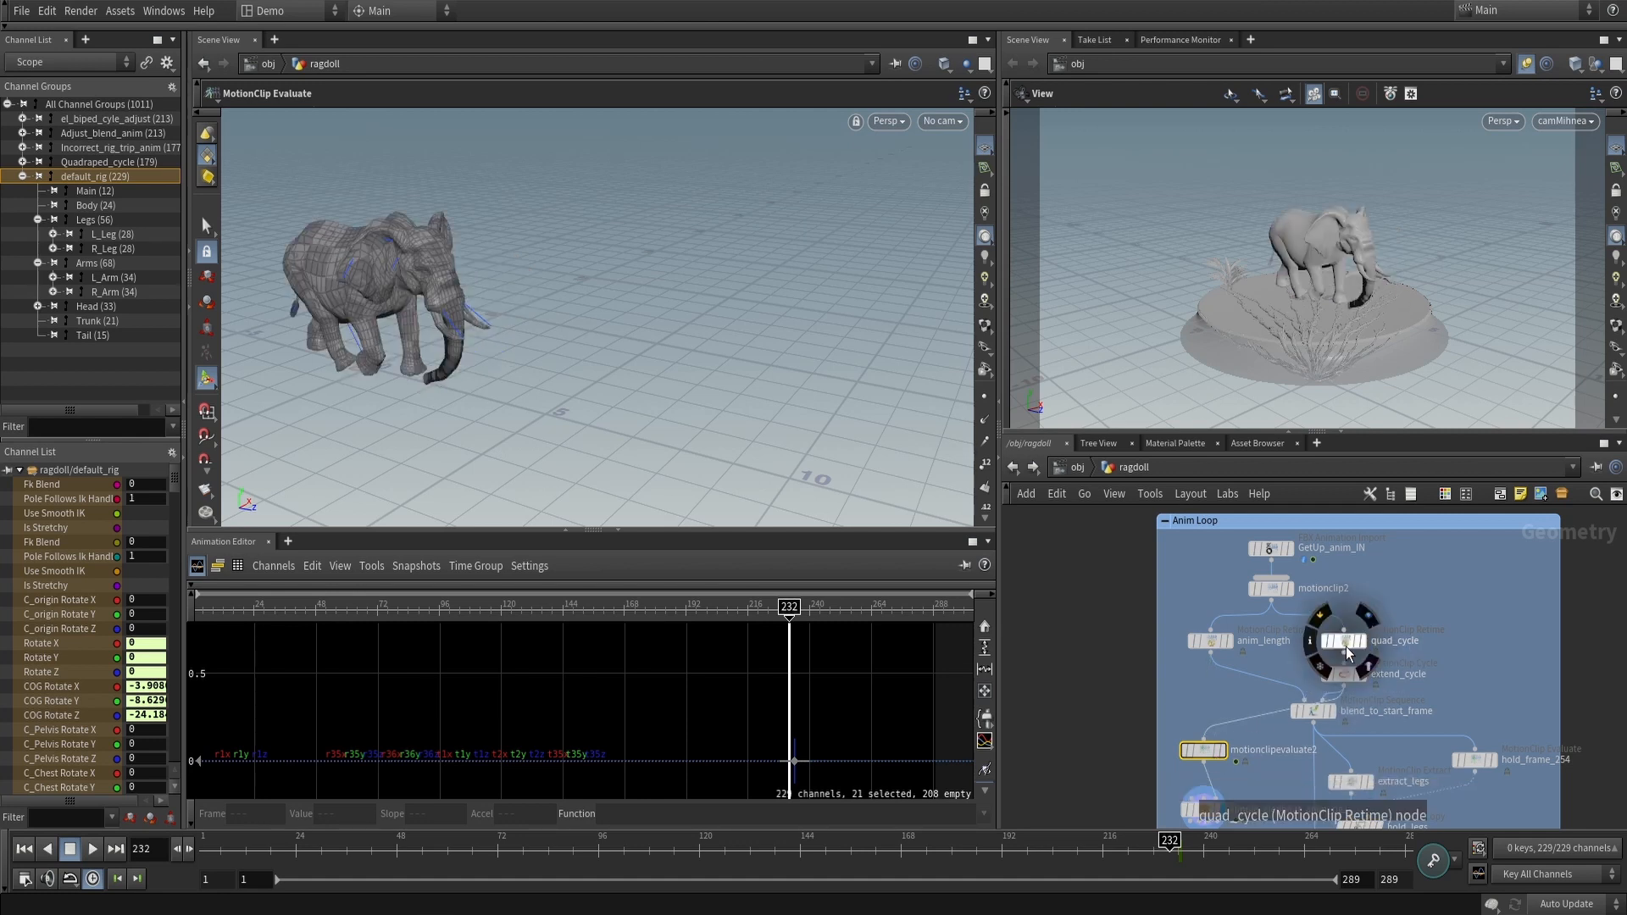
{"action": "left_click", "coordinate": [1345, 644]}
{"action": "left_click_drag", "start_coordinate": [1127, 852], "coordinate": [330, 850]}
{"action": "middle_click_drag", "start_coordinate": [1463, 659], "coordinate": [1492, 570]}
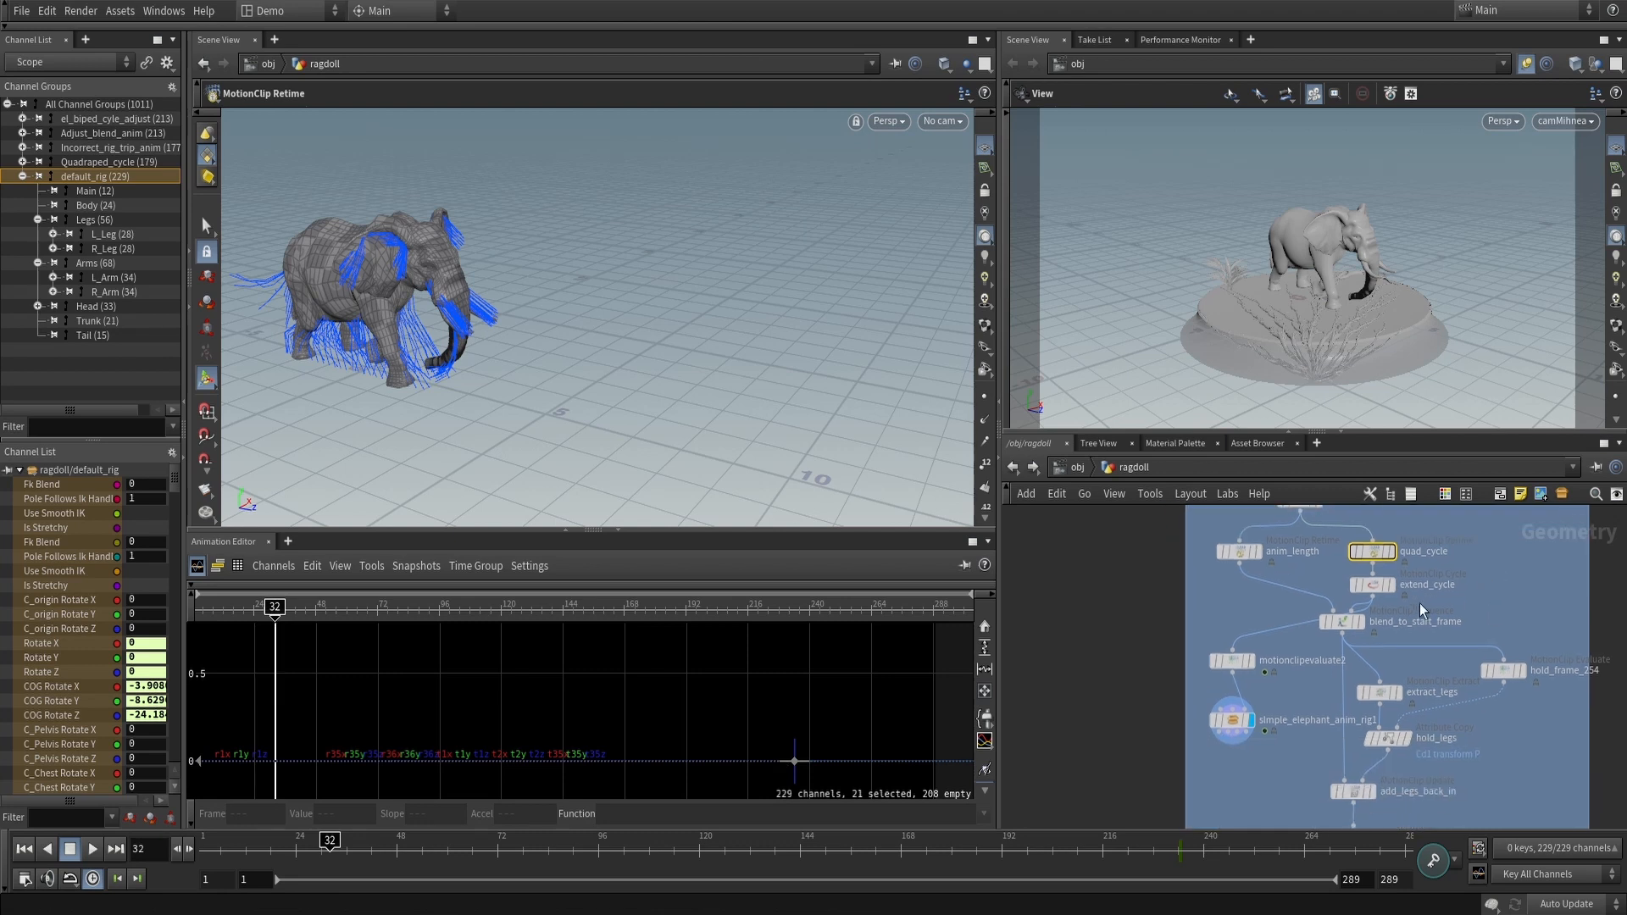
Wire blend_to_start_frame into motionclipevaluate2, and display simple_elephant_anim_rig1 with its pose controls active
{"action": "left_click", "coordinate": [1361, 627]}
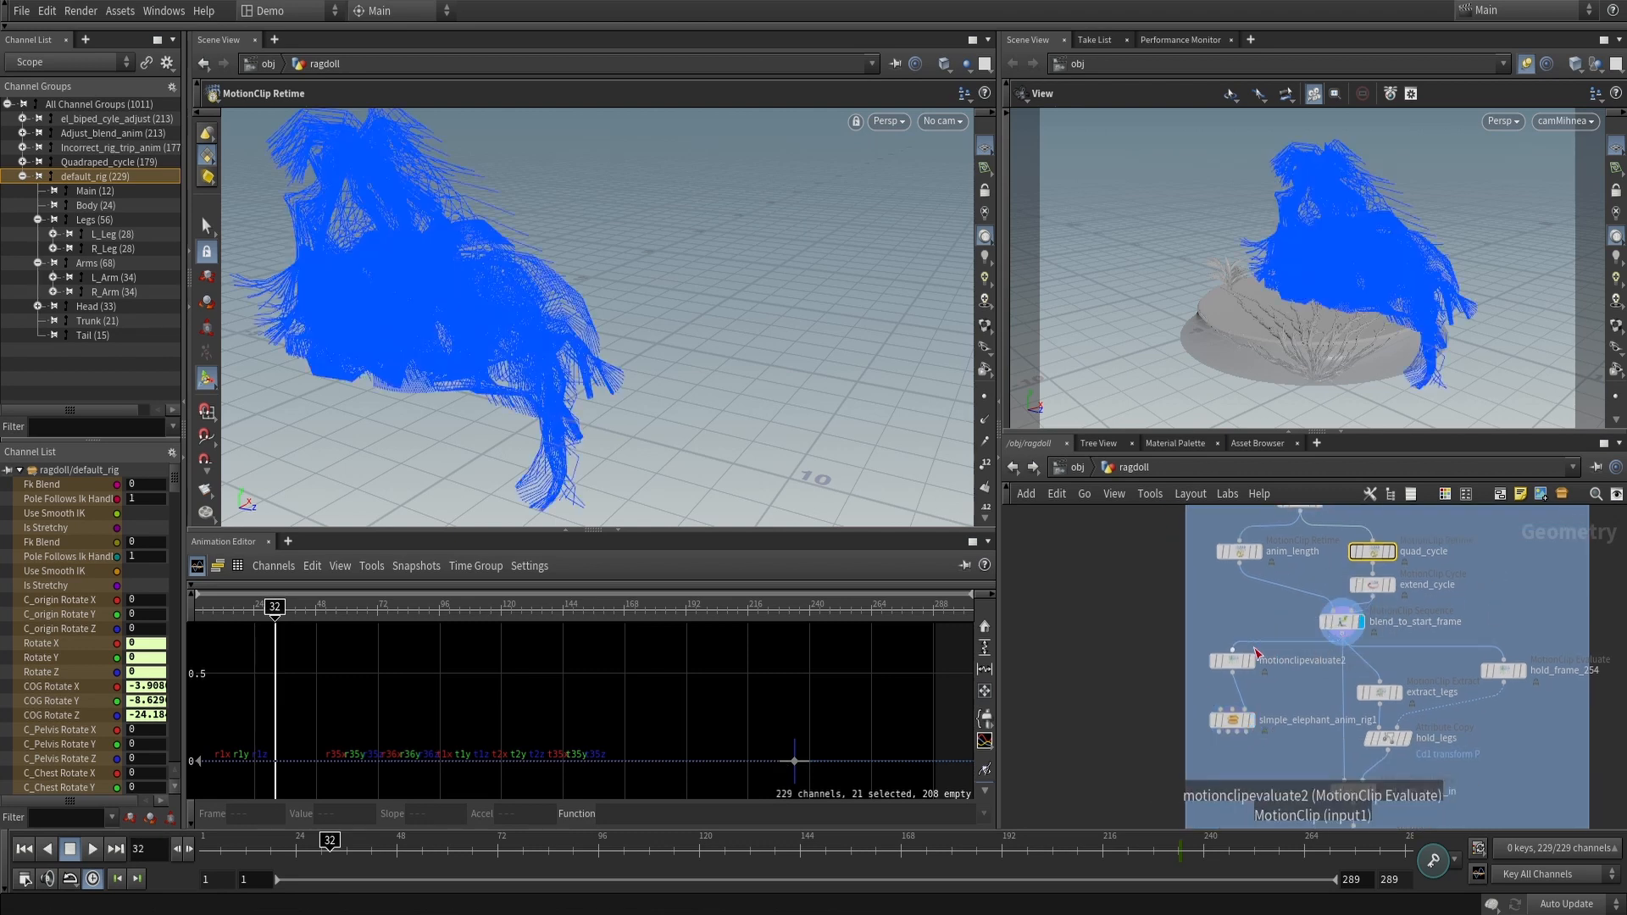
{"action": "left_click", "coordinate": [1249, 722]}
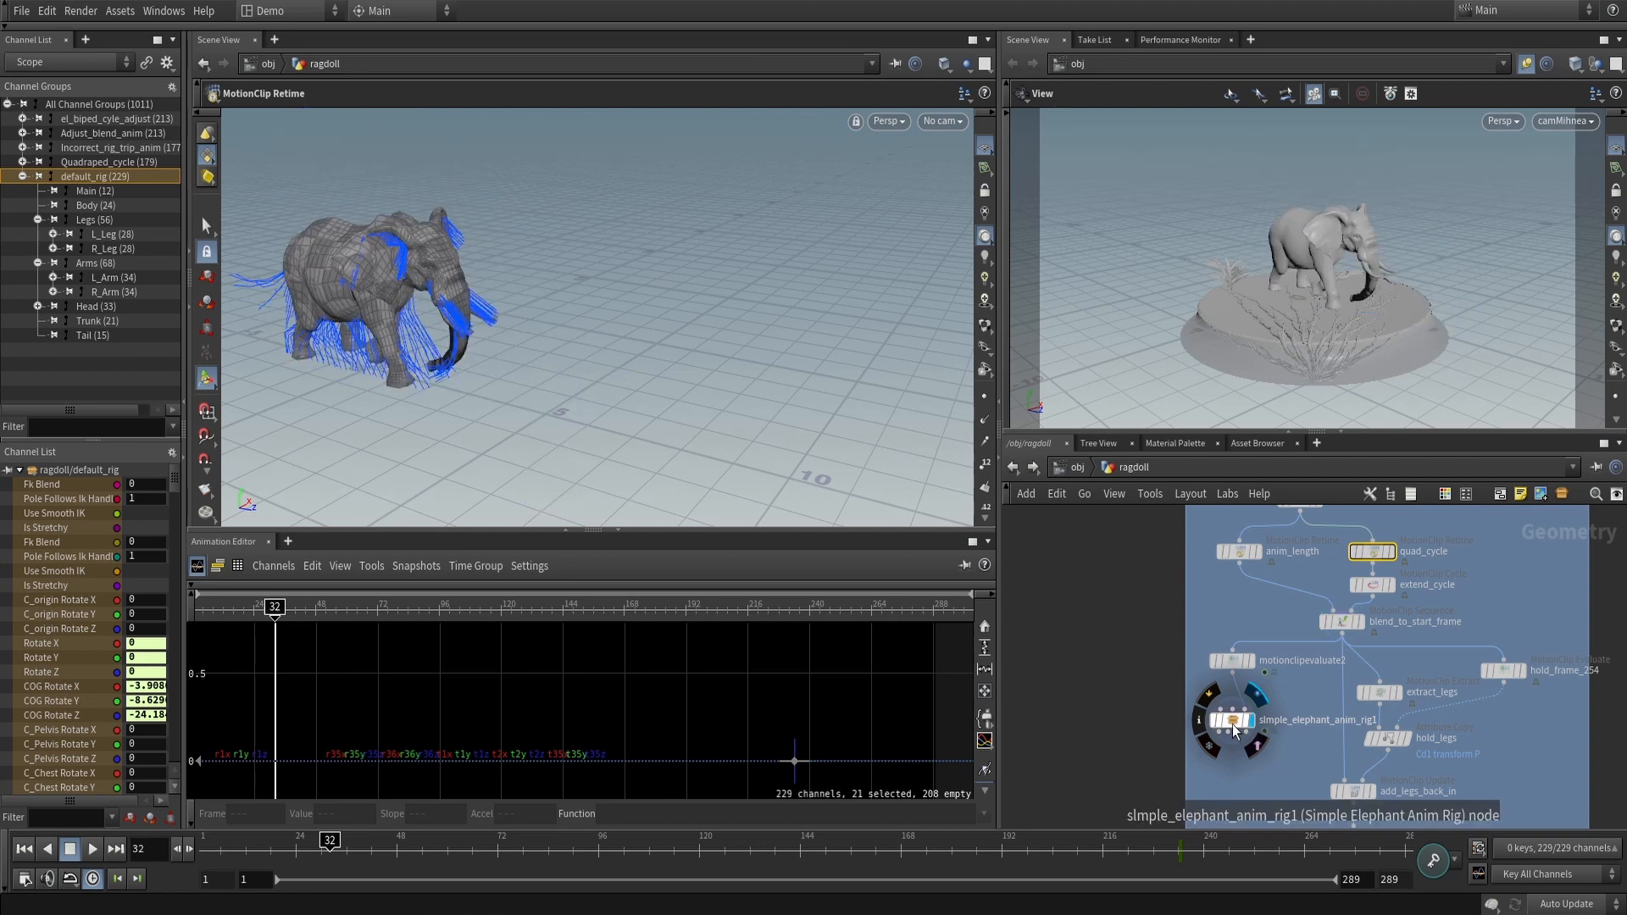
{"action": "key", "text": "Return"}
Review the blended animation from the elephant's side through frame 289, stopping at frame 273
{"action": "left_click_drag", "start_coordinate": [330, 842], "coordinate": [1438, 861]}
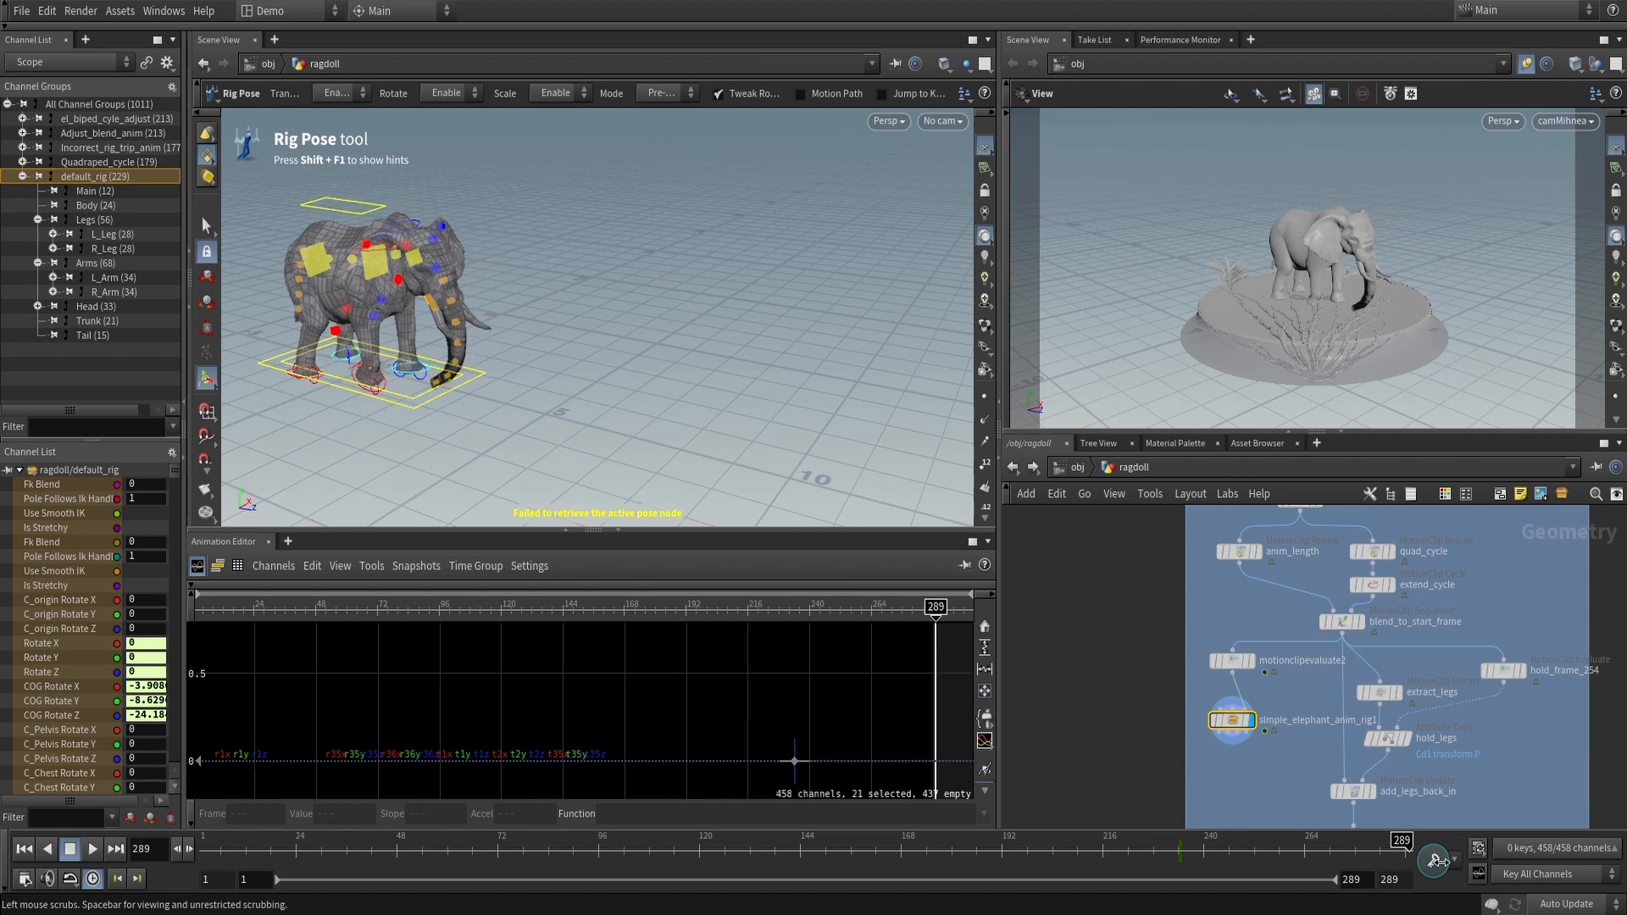
{"action": "mouse_move", "coordinate": [724, 386]}
{"action": "left_mouse_down"}
{"action": "mouse_move", "coordinate": [563, 364]}
{"action": "mouse_move", "coordinate": [712, 370]}
{"action": "left_mouse_up"}
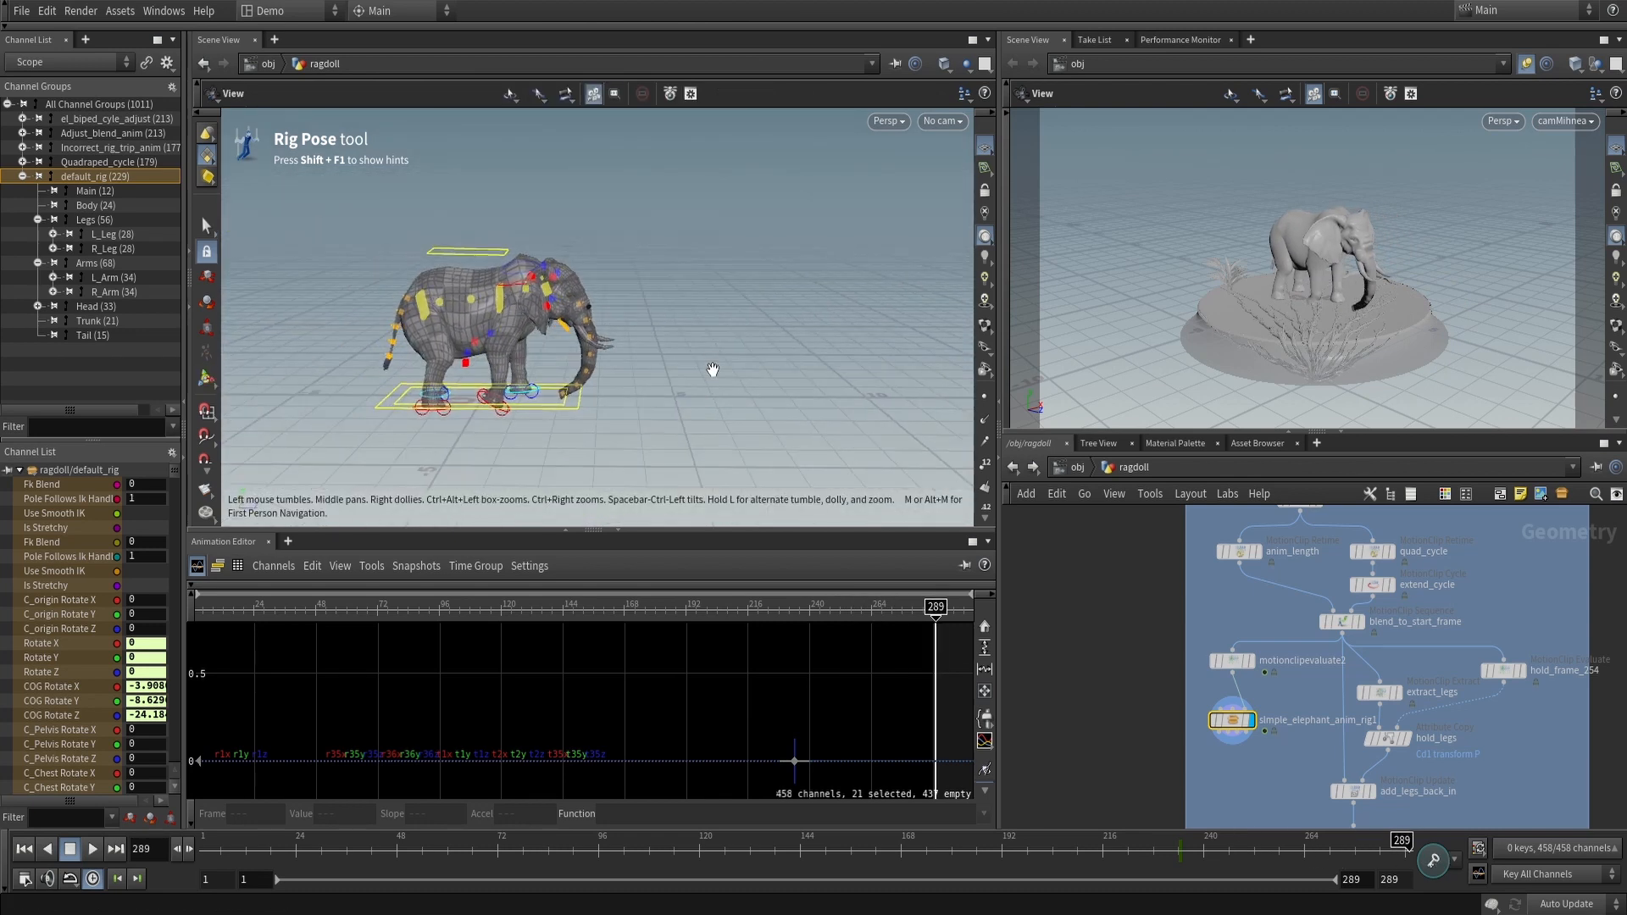
{"action": "left_click_drag", "start_coordinate": [1125, 857], "coordinate": [1488, 839]}
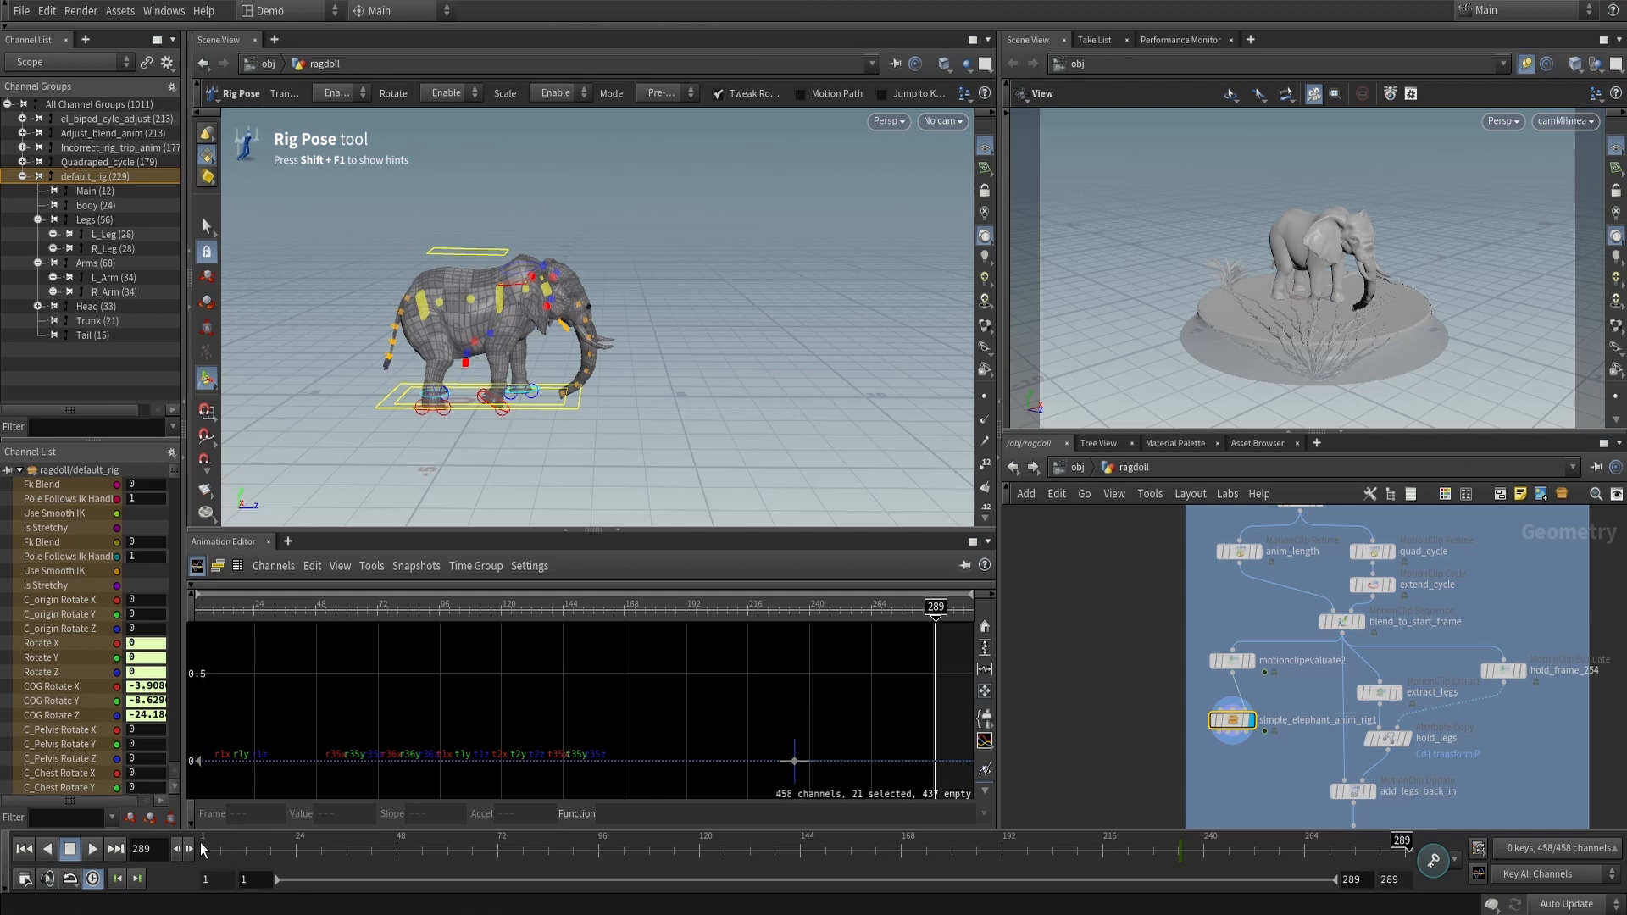
{"action": "left_click_drag", "start_coordinate": [1402, 847], "coordinate": [1344, 847]}
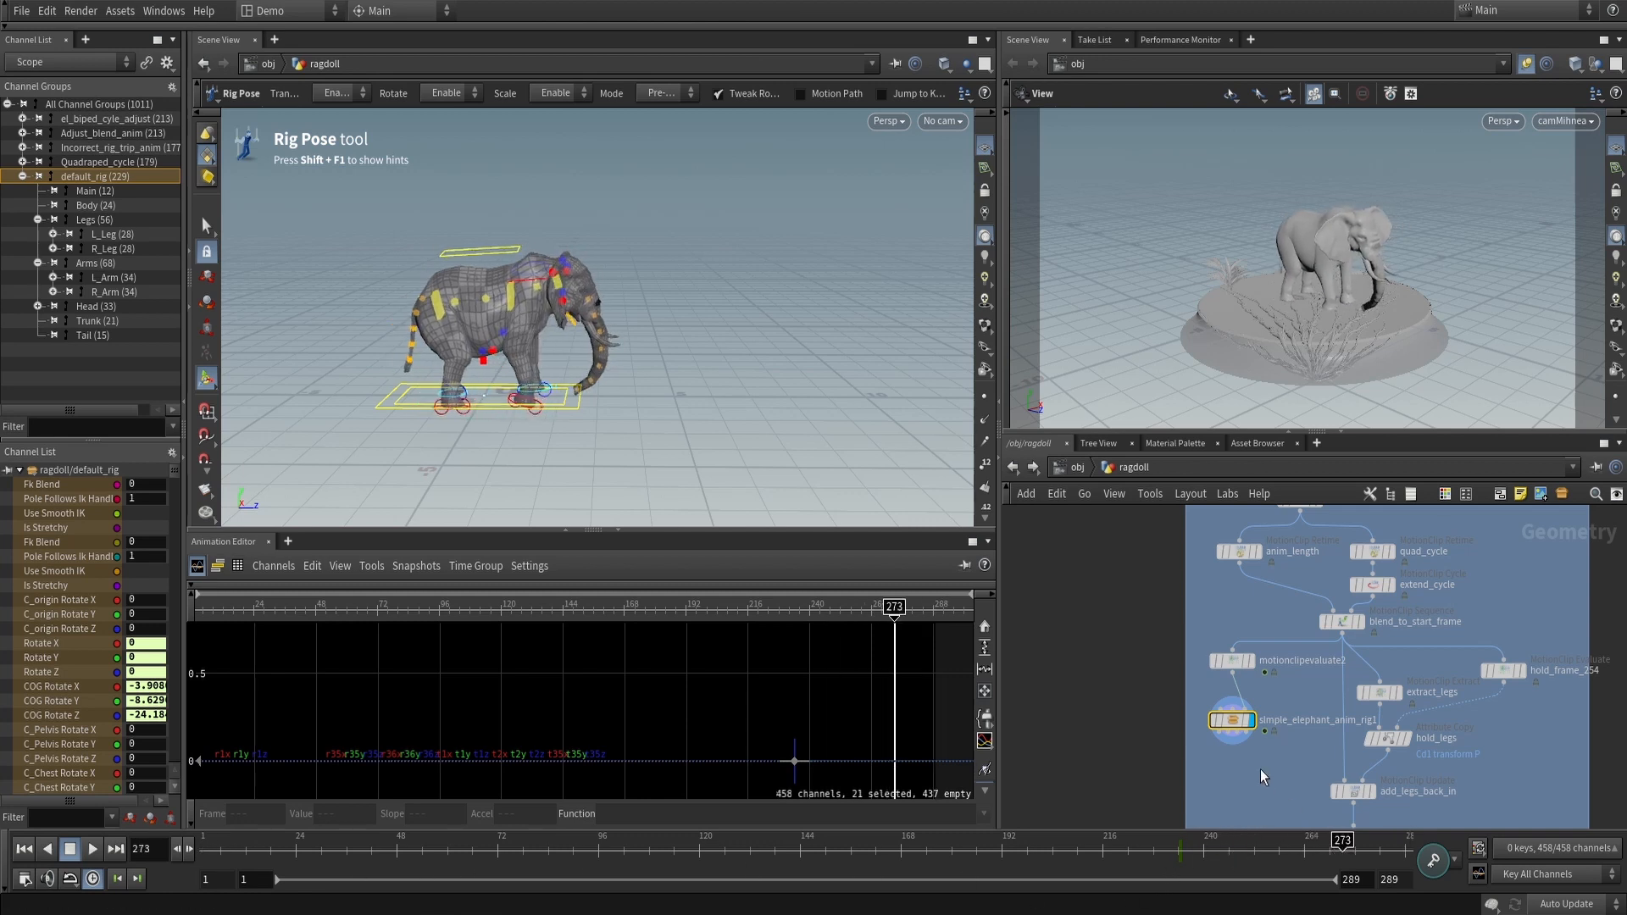
Display the hold_frame_254 node and scrub to frame 289 to check its held skeleton pose
{"action": "middle_click_drag", "start_coordinate": [1215, 761], "coordinate": [1103, 697]}
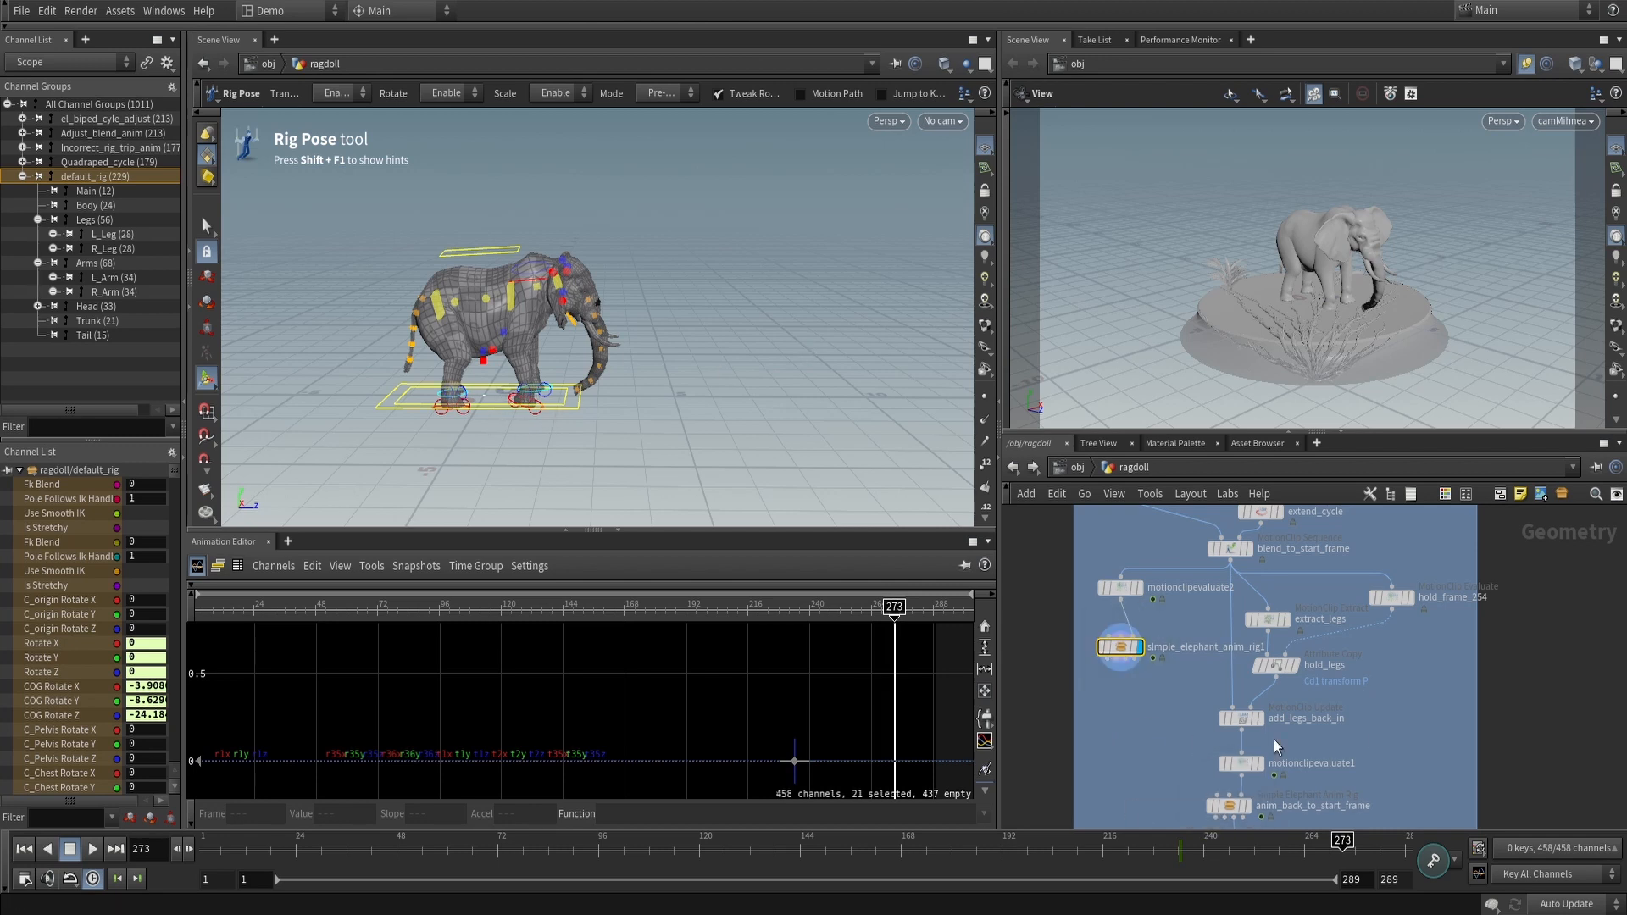
{"action": "mouse_move", "coordinate": [1286, 631]}
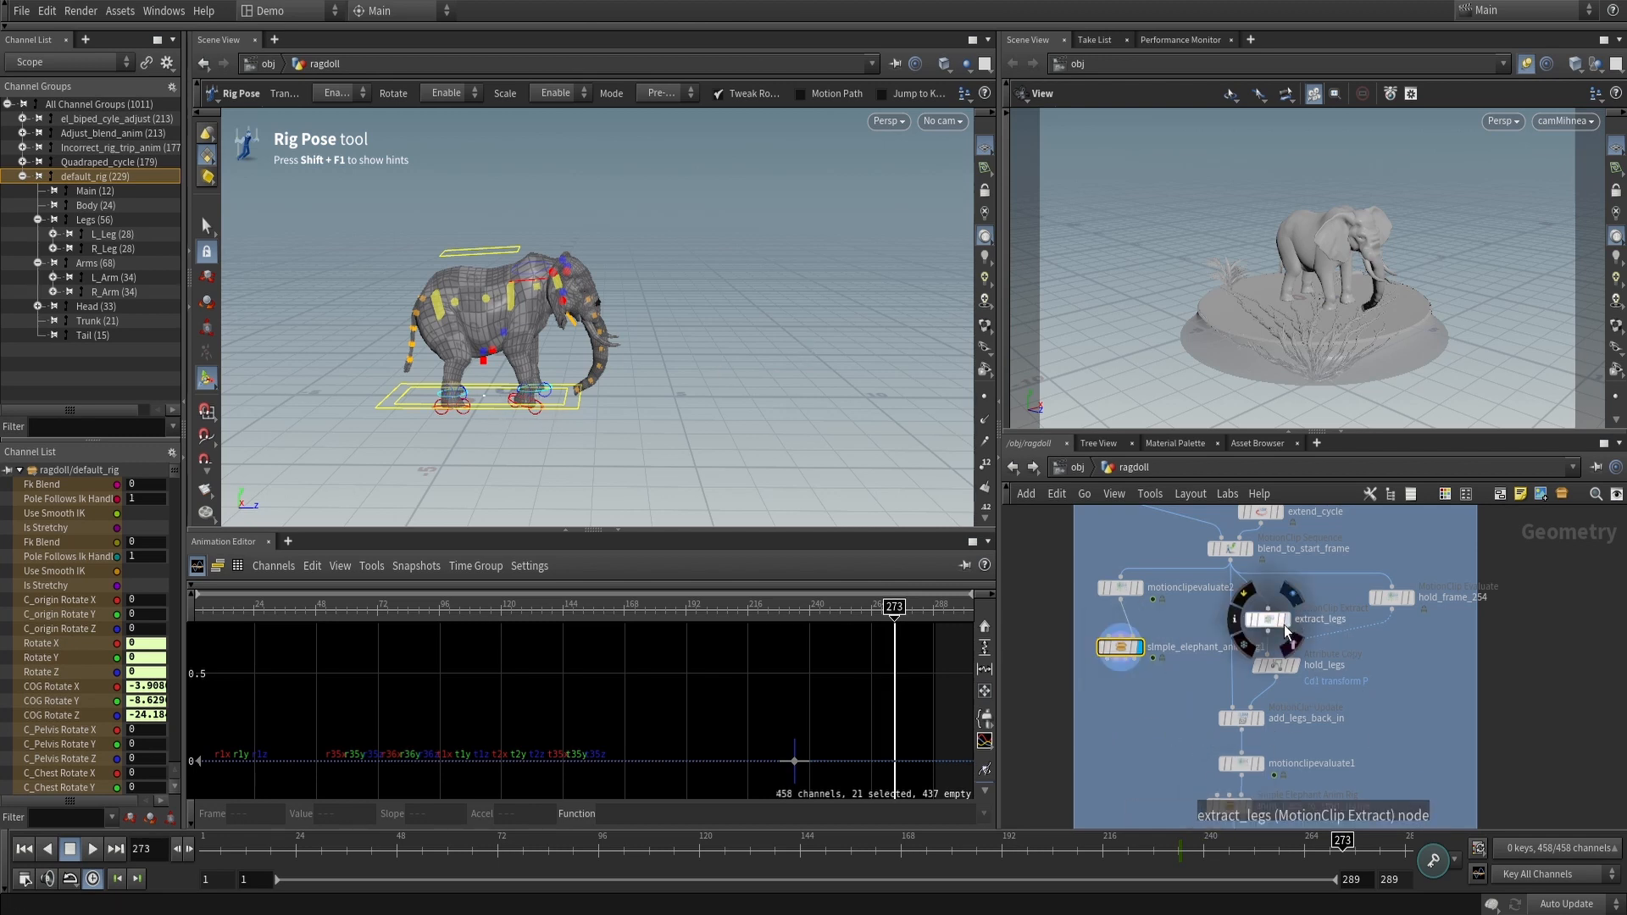
{"action": "left_click", "coordinate": [1410, 601]}
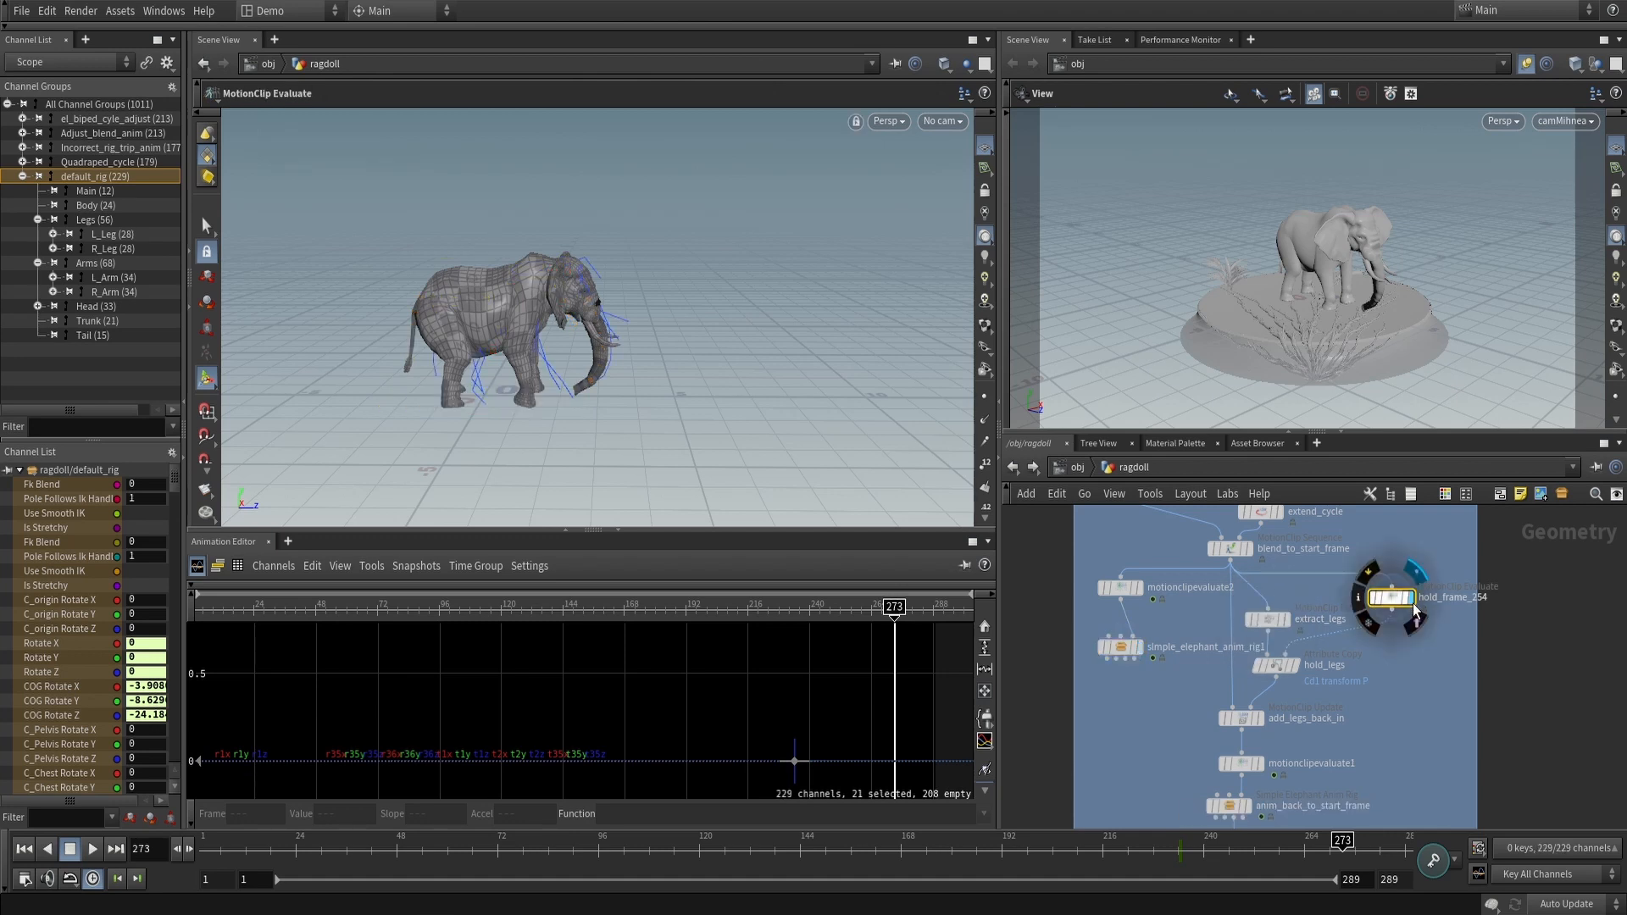
{"action": "left_click_drag", "start_coordinate": [1349, 852], "coordinate": [1417, 850]}
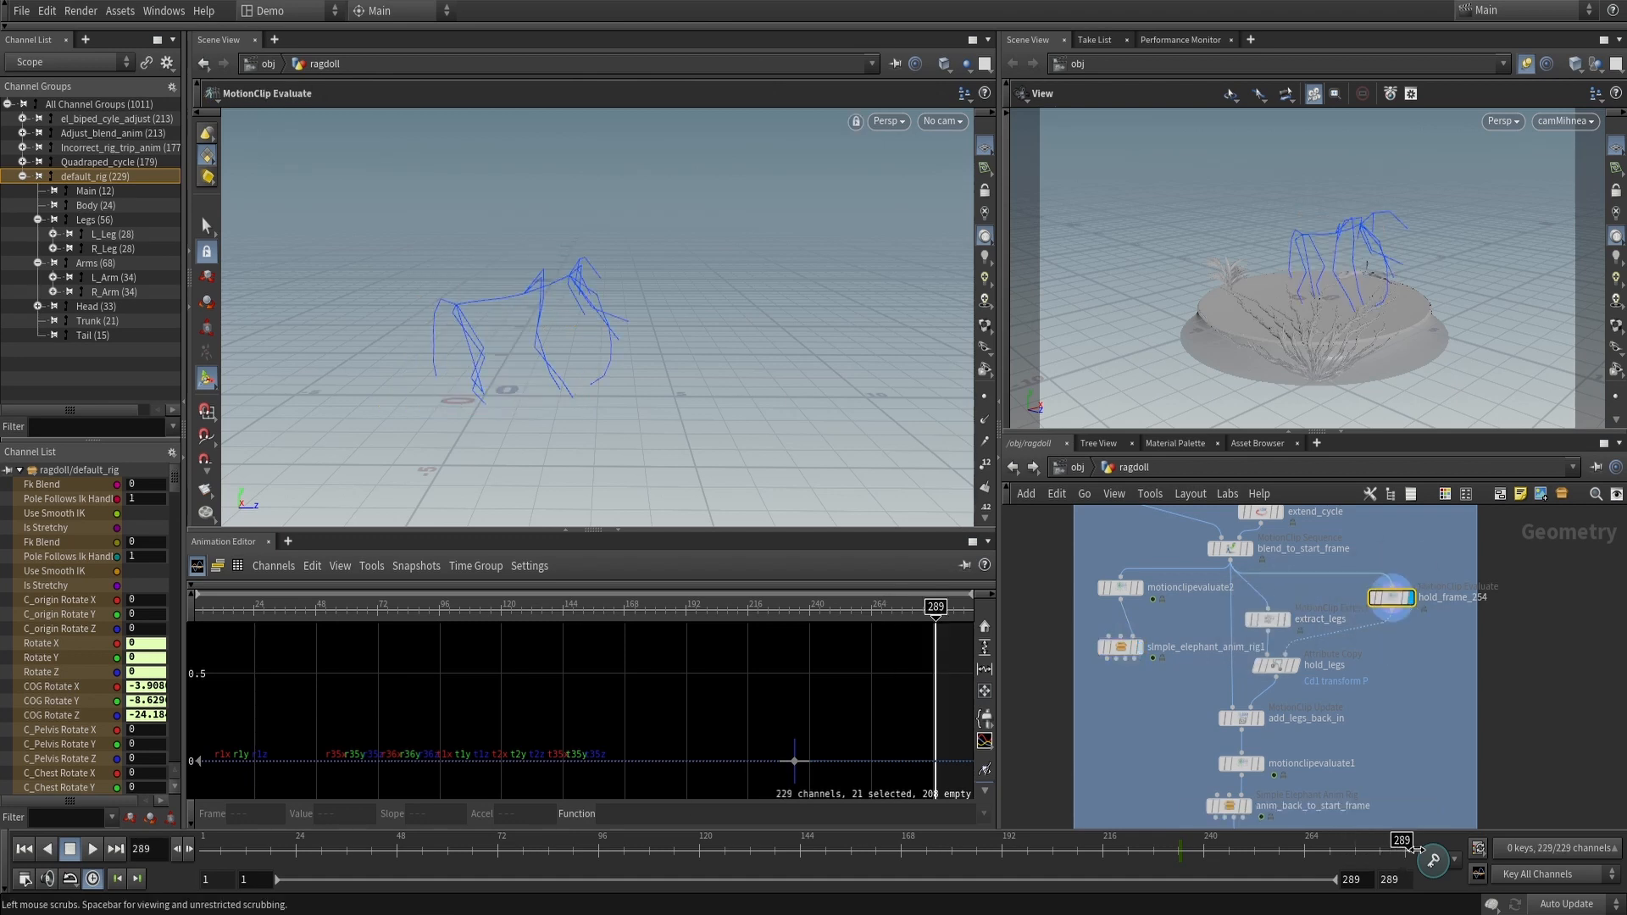
Display extract_legs at frame 278, and examine its joint group and frame range settings and the extracted leg samples up close
{"action": "mouse_move", "coordinate": [1282, 633]}
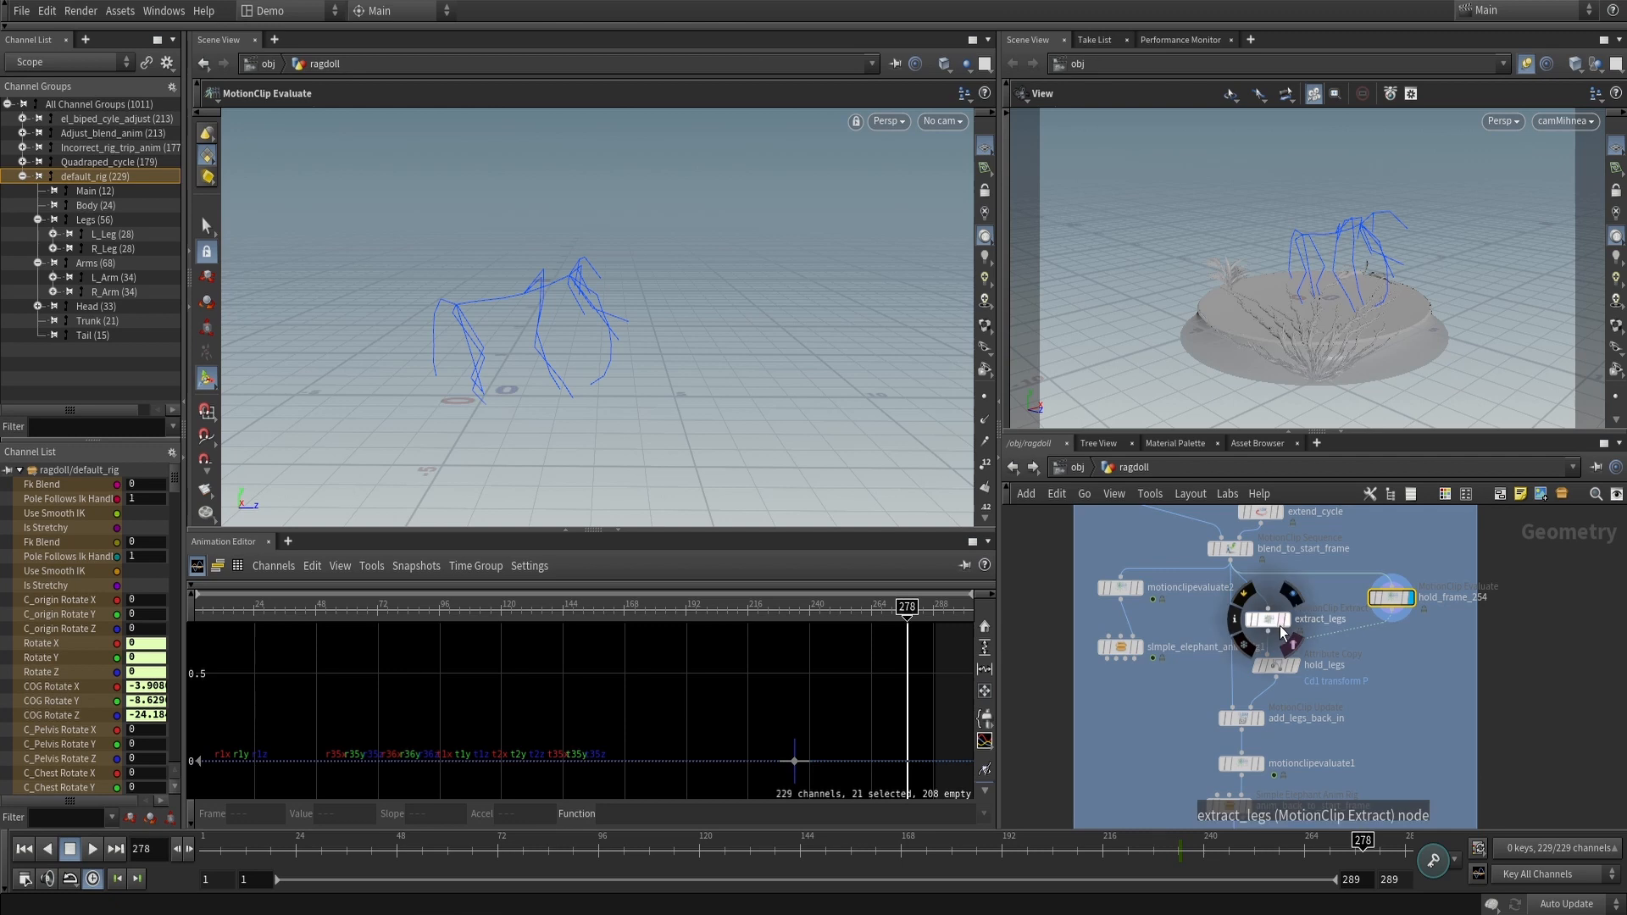
{"action": "left_click", "coordinate": [1288, 622]}
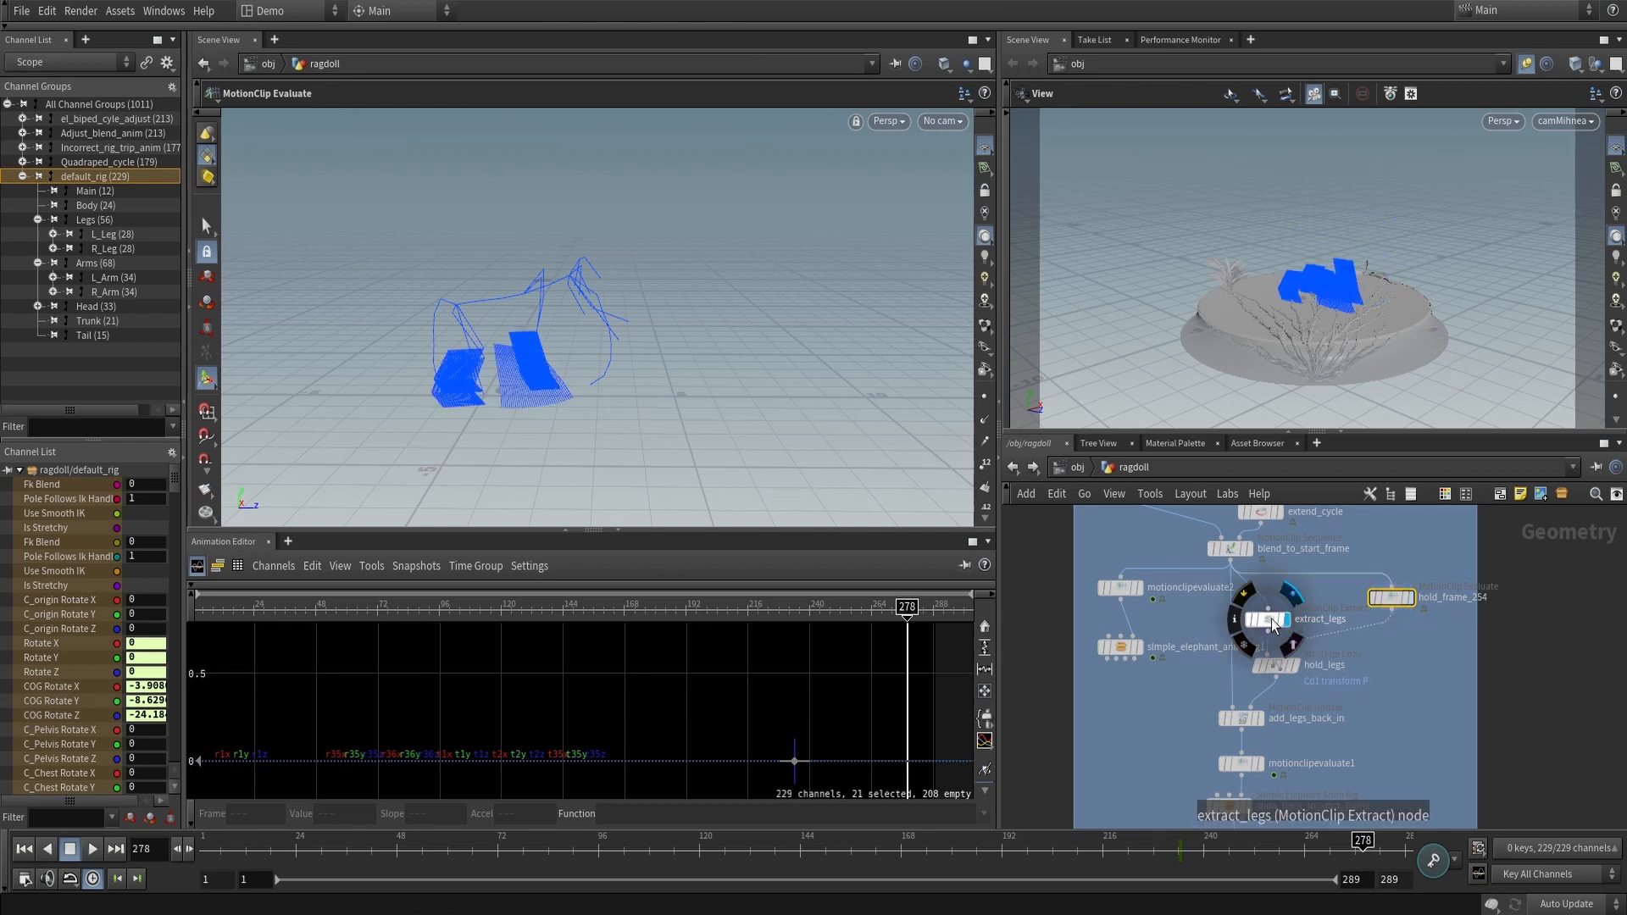
{"action": "key", "text": "p"}
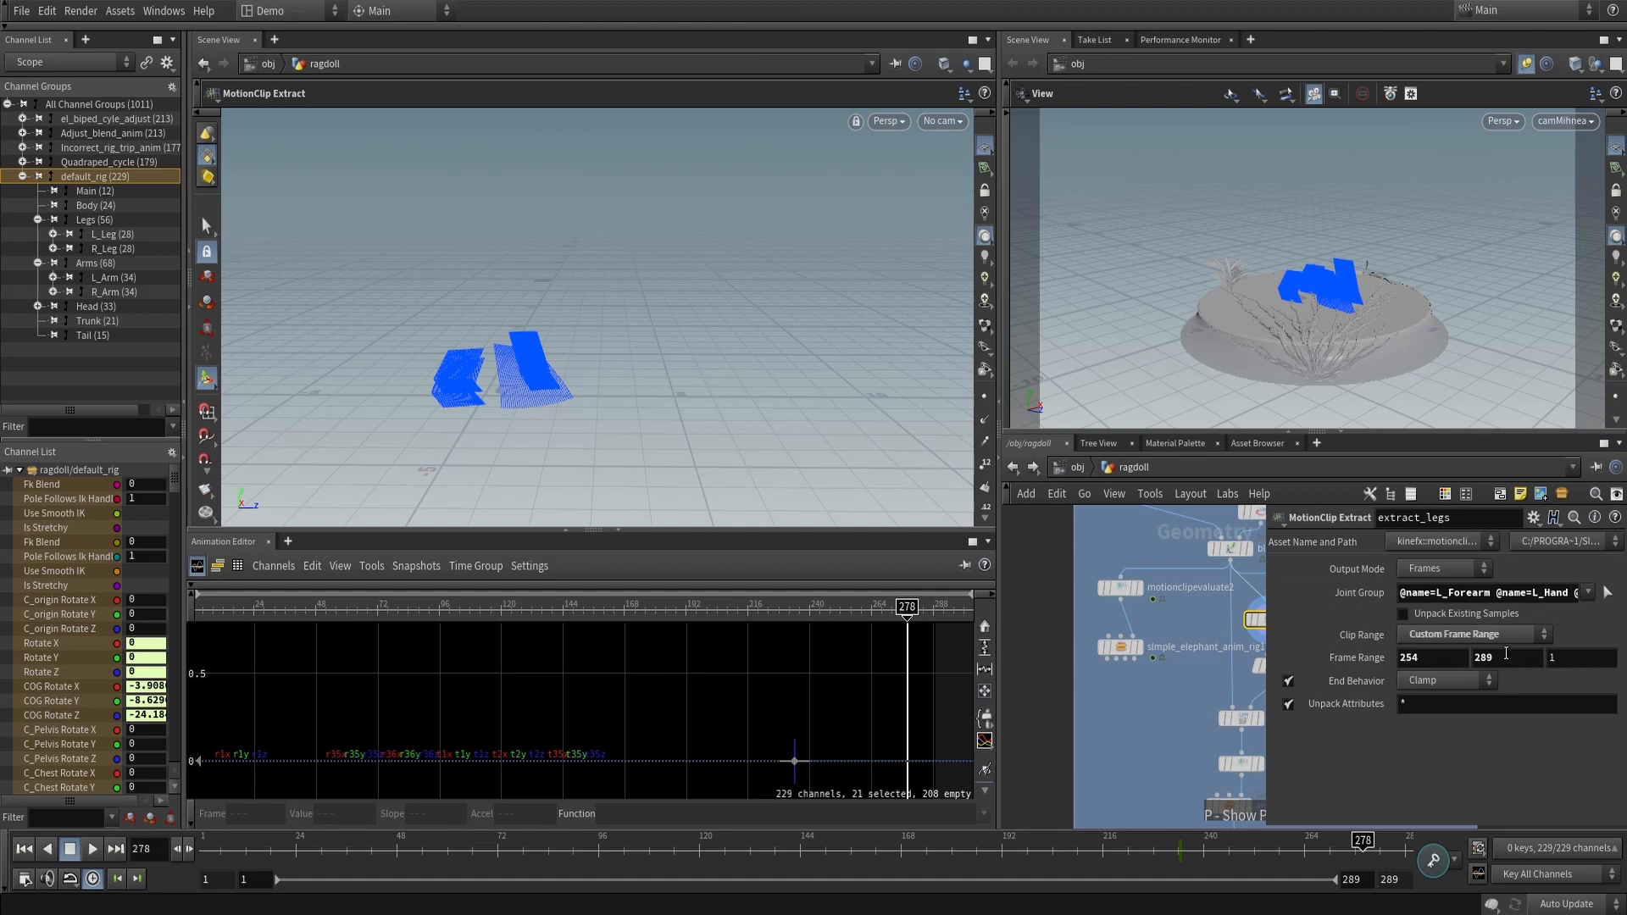
{"action": "key", "text": "p"}
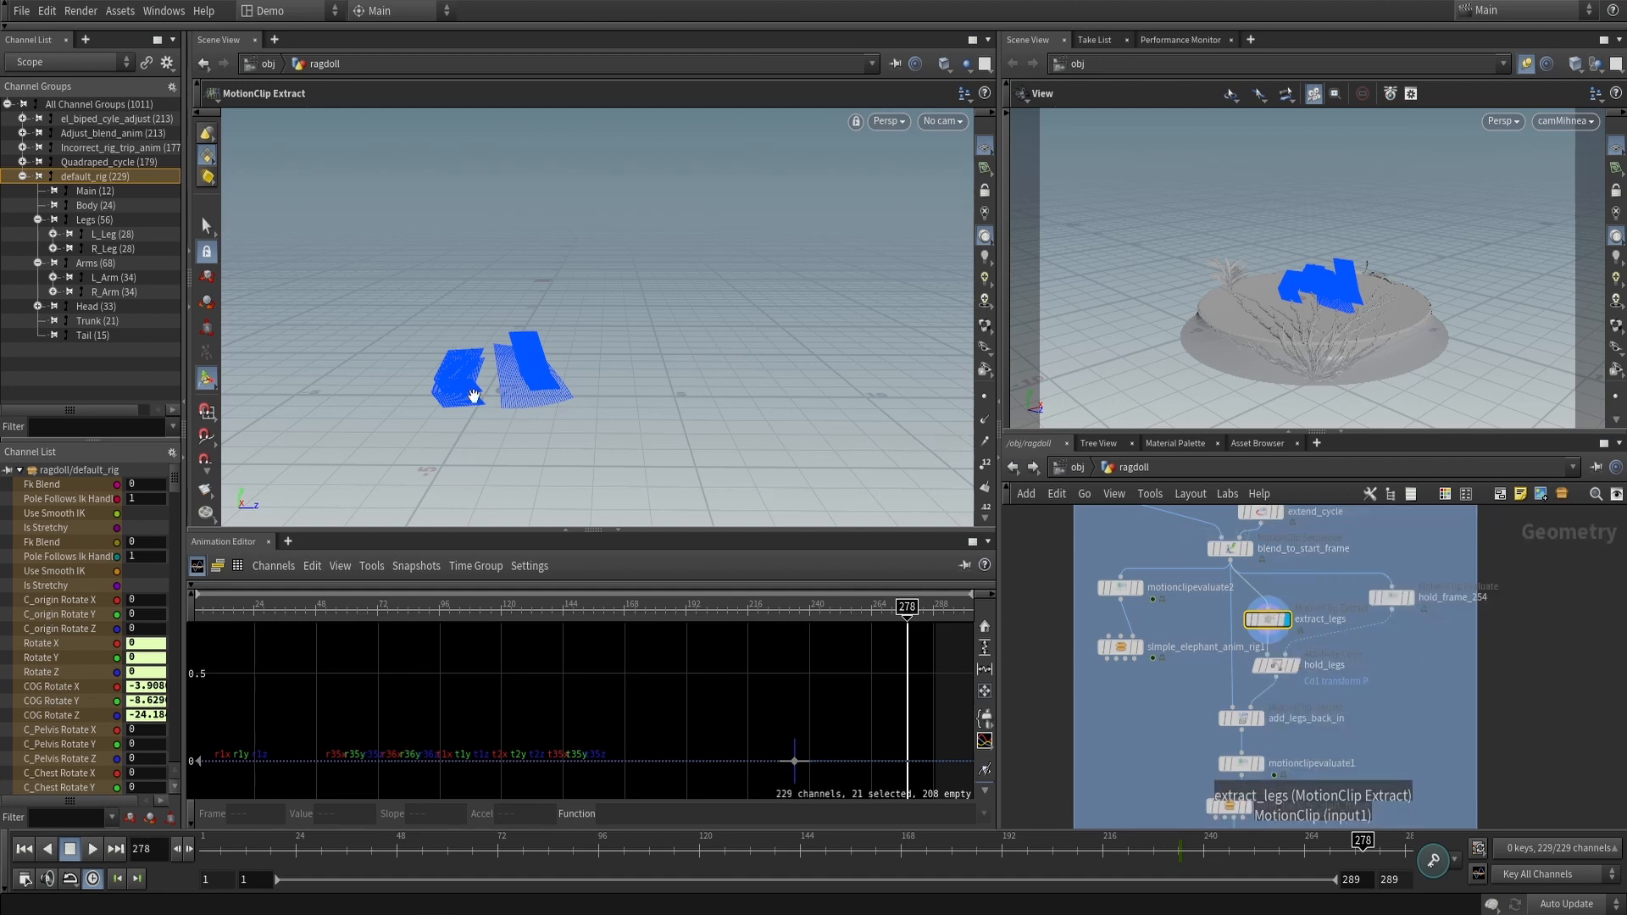
{"action": "right_click_drag", "start_coordinate": [474, 396], "coordinate": [727, 378], "text": "alt"}
{"action": "left_click_drag", "start_coordinate": [726, 378], "coordinate": [687, 388], "text": "alt"}
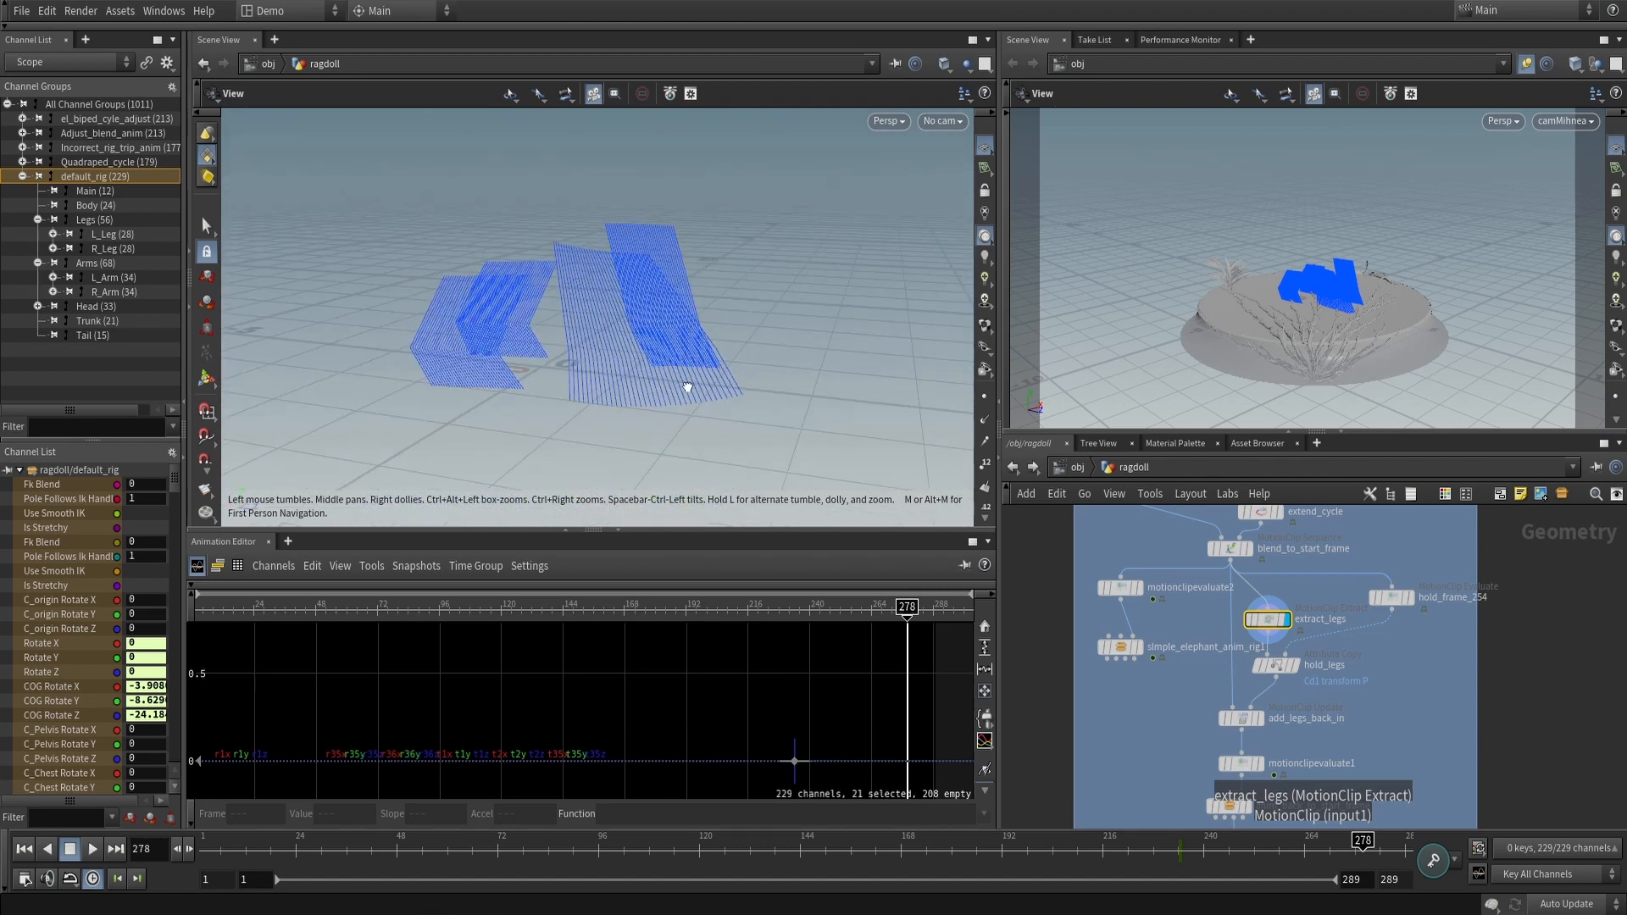
{"action": "right_click_drag", "start_coordinate": [708, 417], "coordinate": [678, 415], "text": "alt"}
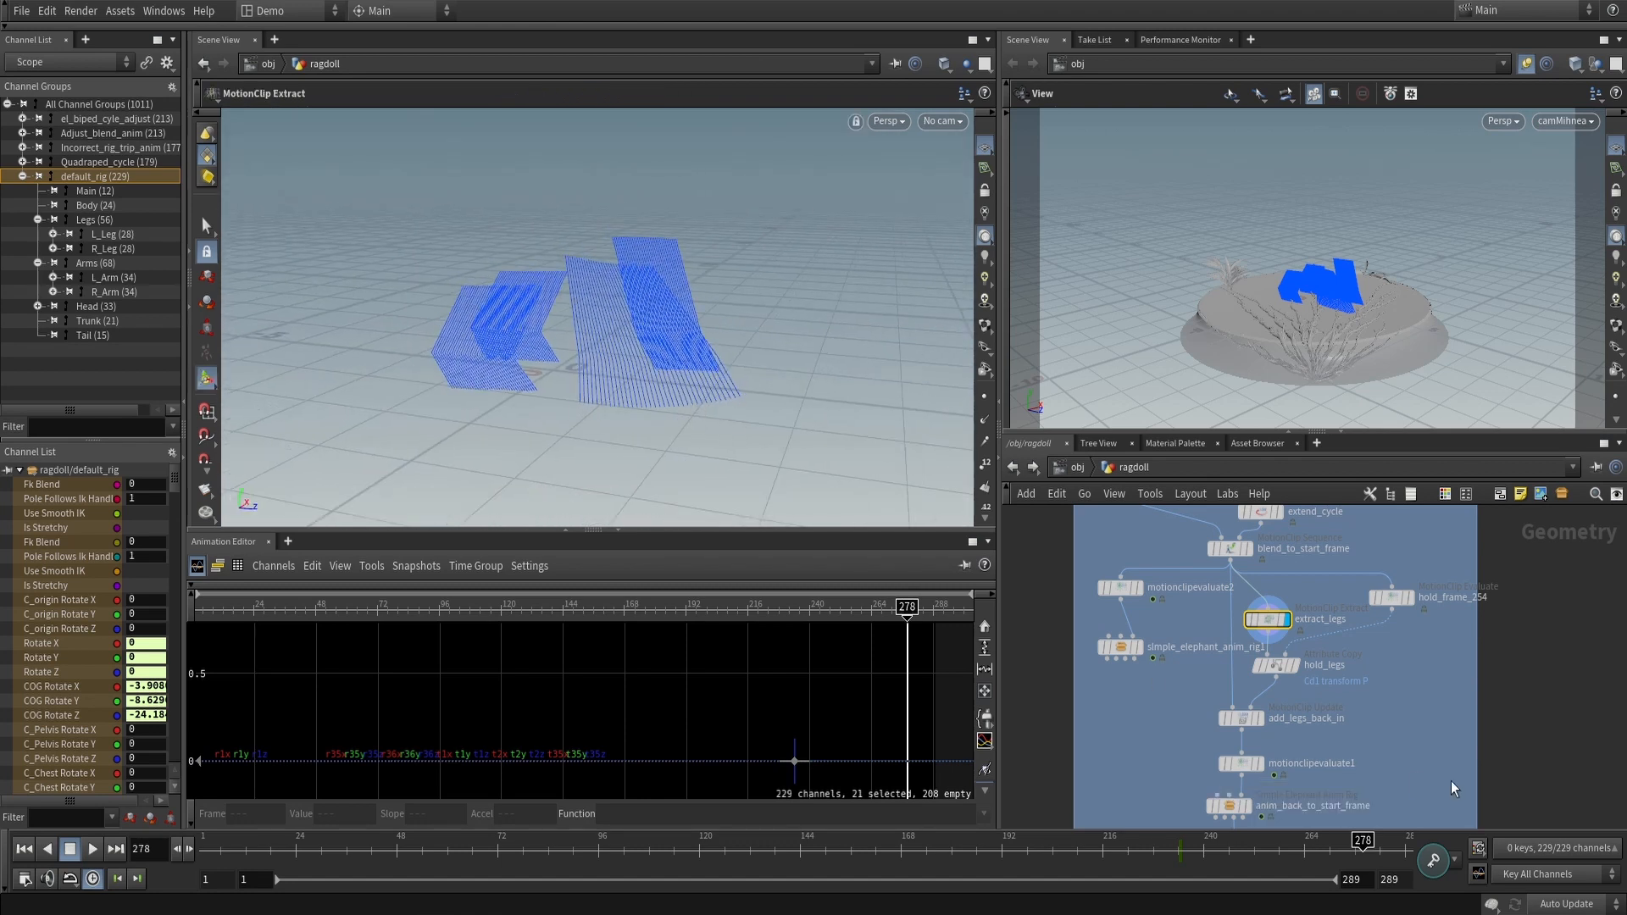
Display hold_legs and scrub through its held leg poses, followed by displaying and selecting add_legs_back_in at frame 241
{"action": "left_click", "coordinate": [1299, 668]}
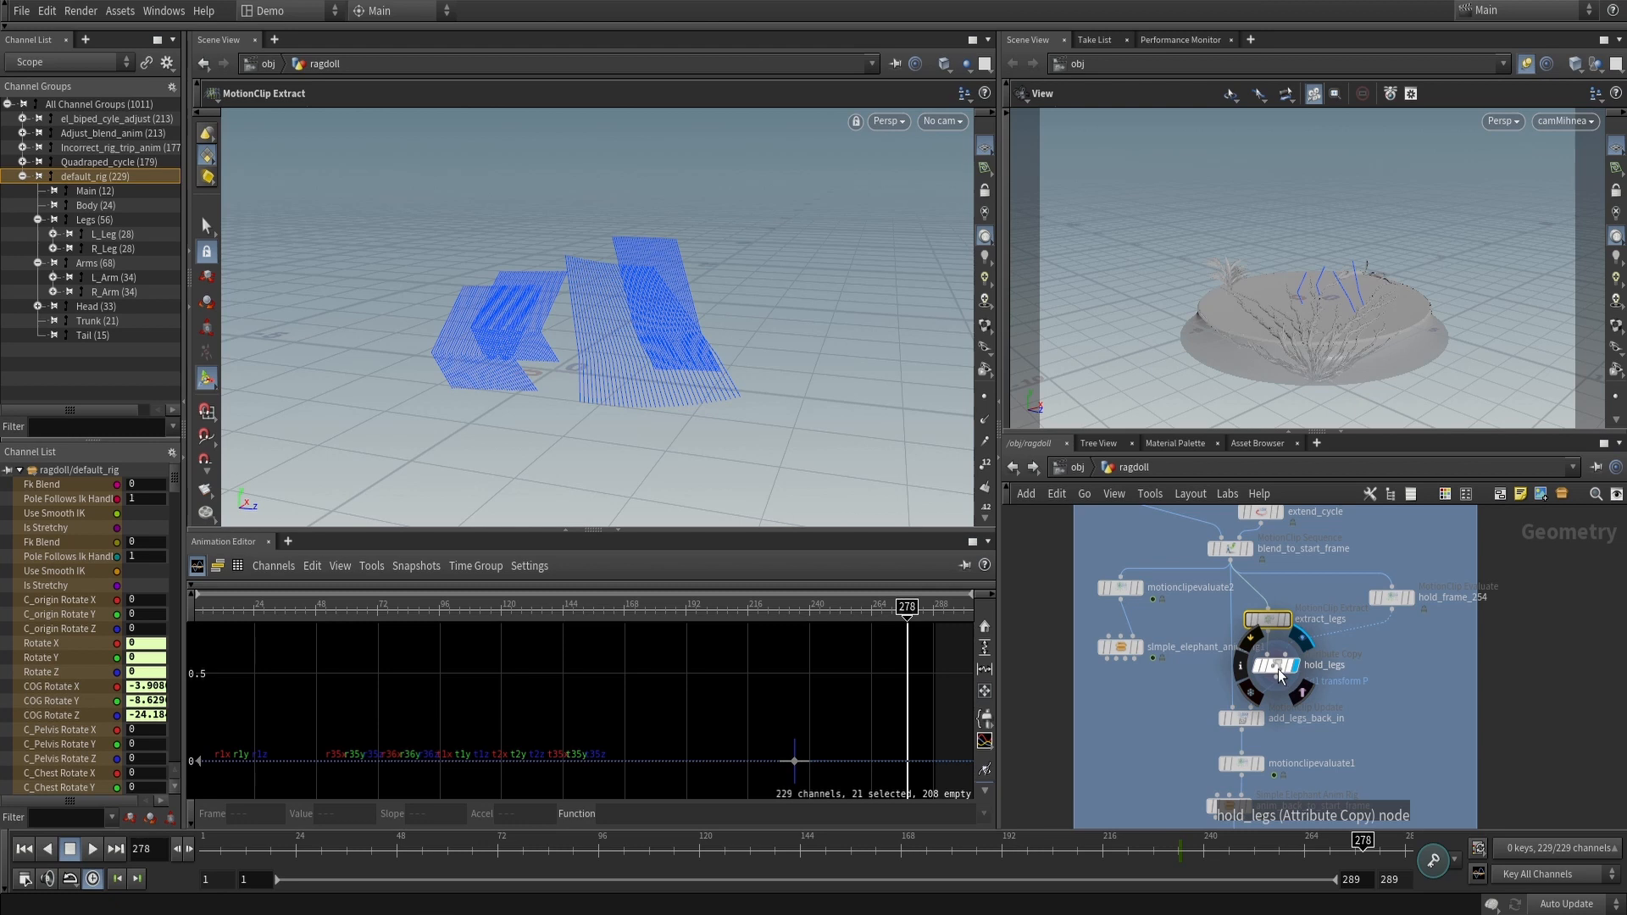
{"action": "left_click", "coordinate": [1275, 667]}
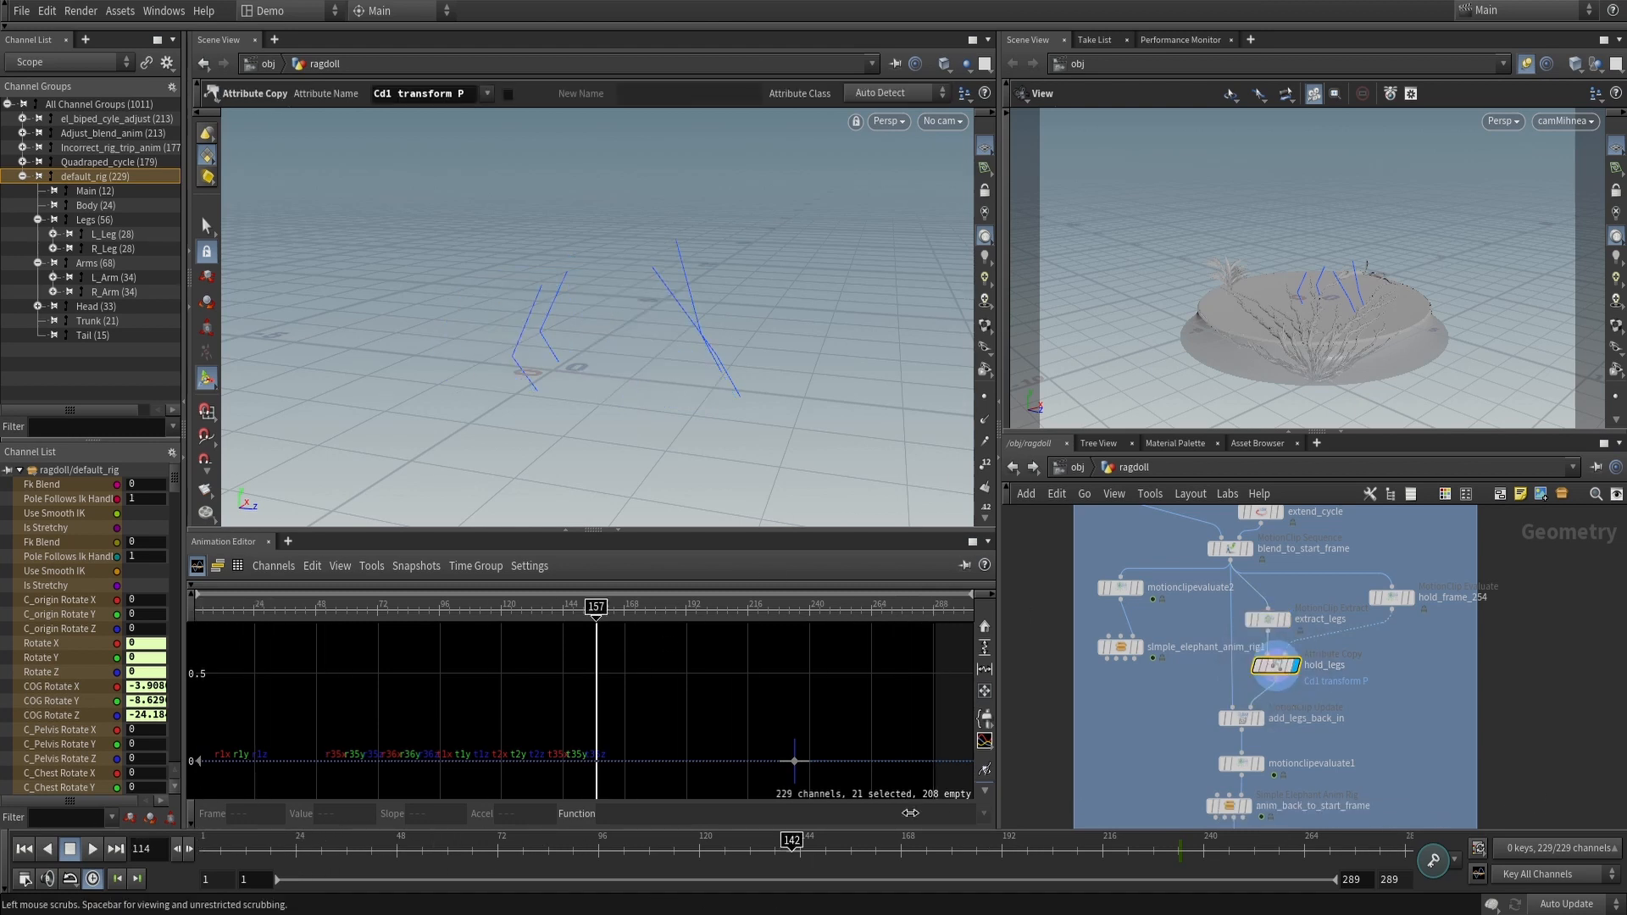
{"action": "left_click", "coordinate": [1263, 730]}
{"action": "left_click", "coordinate": [1242, 719]}
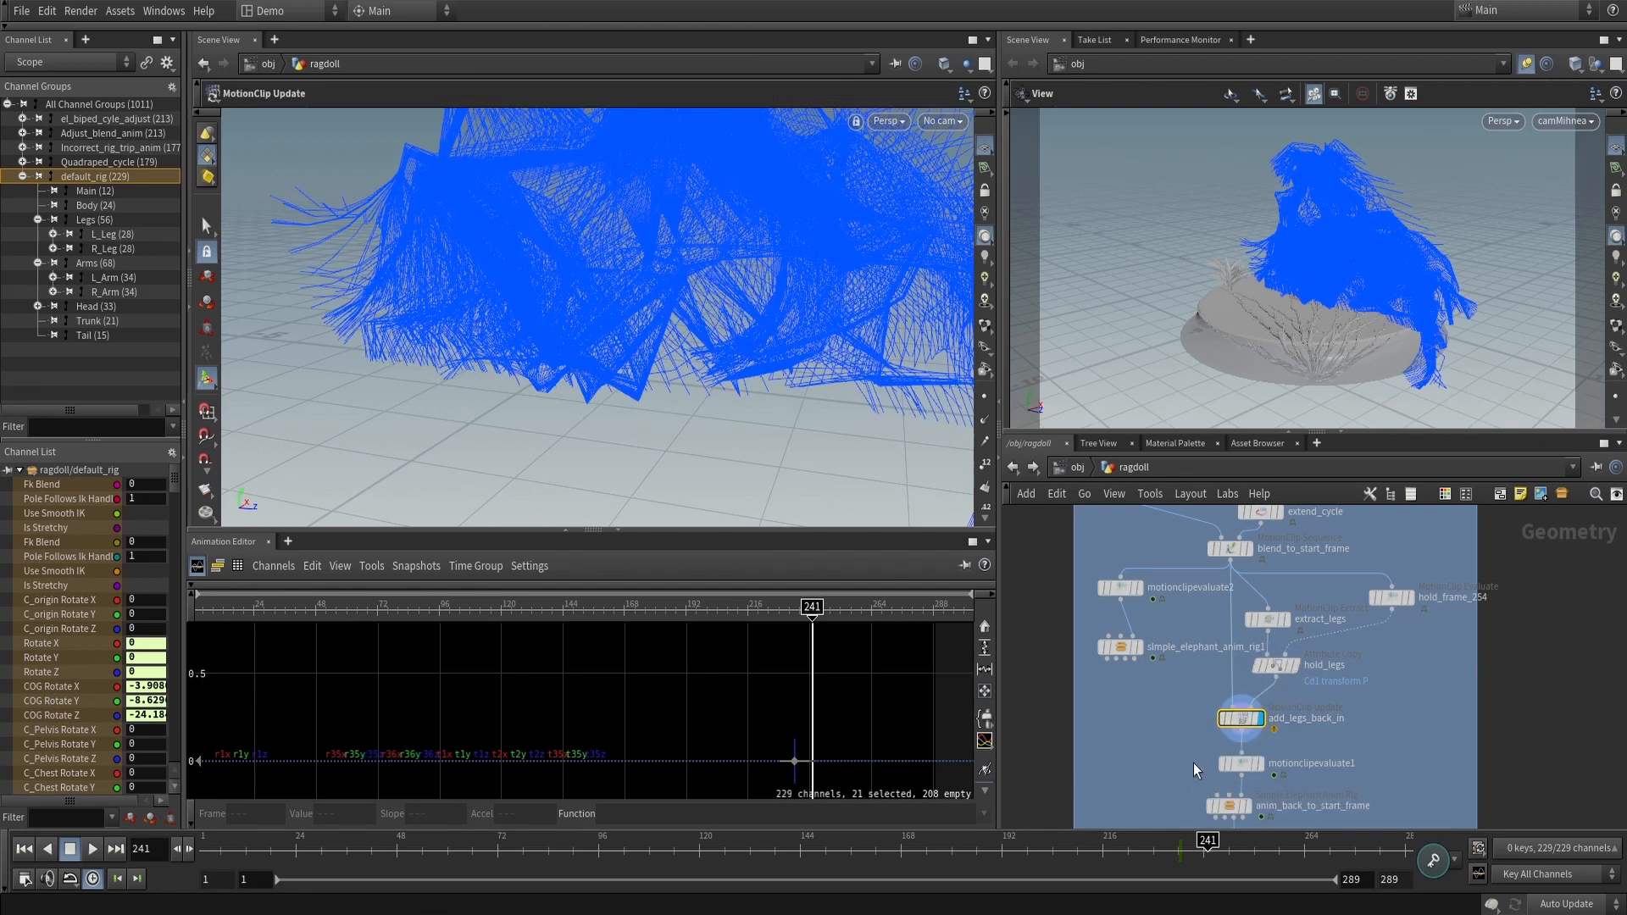
Display motionclipevaluate1, wire it into simple_elephant_anim_rig1 placed beside add_legs_back_in, and make that rig the displayed node
{"action": "left_click", "coordinate": [1261, 764]}
{"action": "left_click_drag", "start_coordinate": [1130, 660], "coordinate": [1120, 731]}
{"action": "left_click", "coordinate": [1242, 776]}
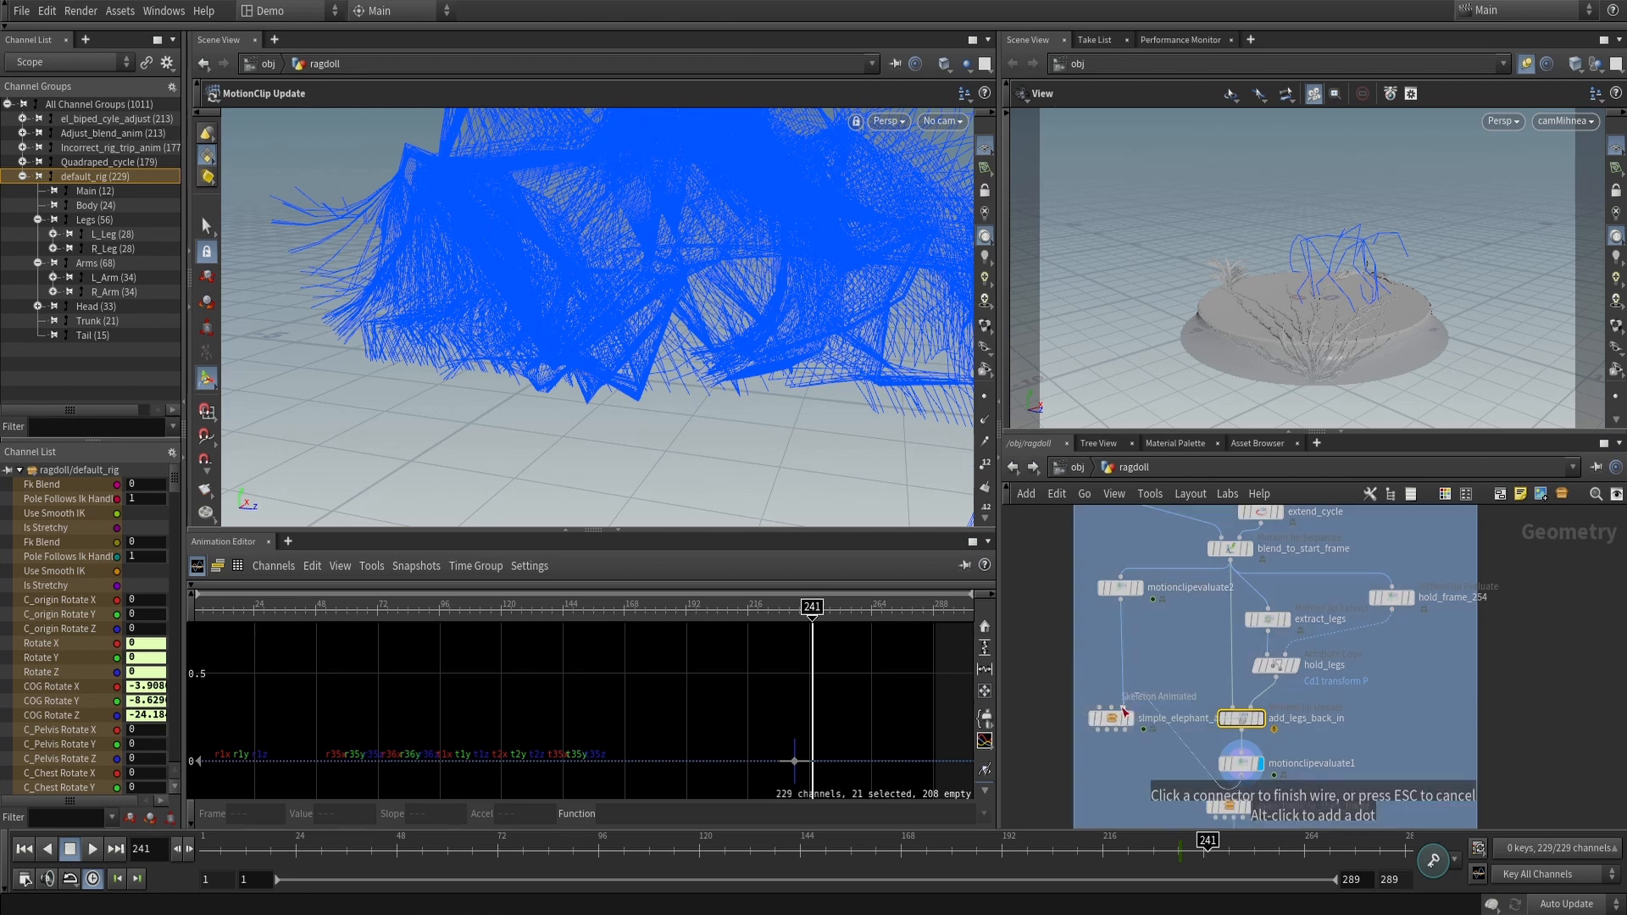
{"action": "left_click", "coordinate": [1124, 712]}
{"action": "left_click", "coordinate": [1129, 719]}
{"action": "left_click_drag", "start_coordinate": [679, 411], "coordinate": [540, 440], "text": "alt"}
{"action": "scroll", "coordinate": [540, 440], "scroll_direction": "down", "scroll_amount": 3}
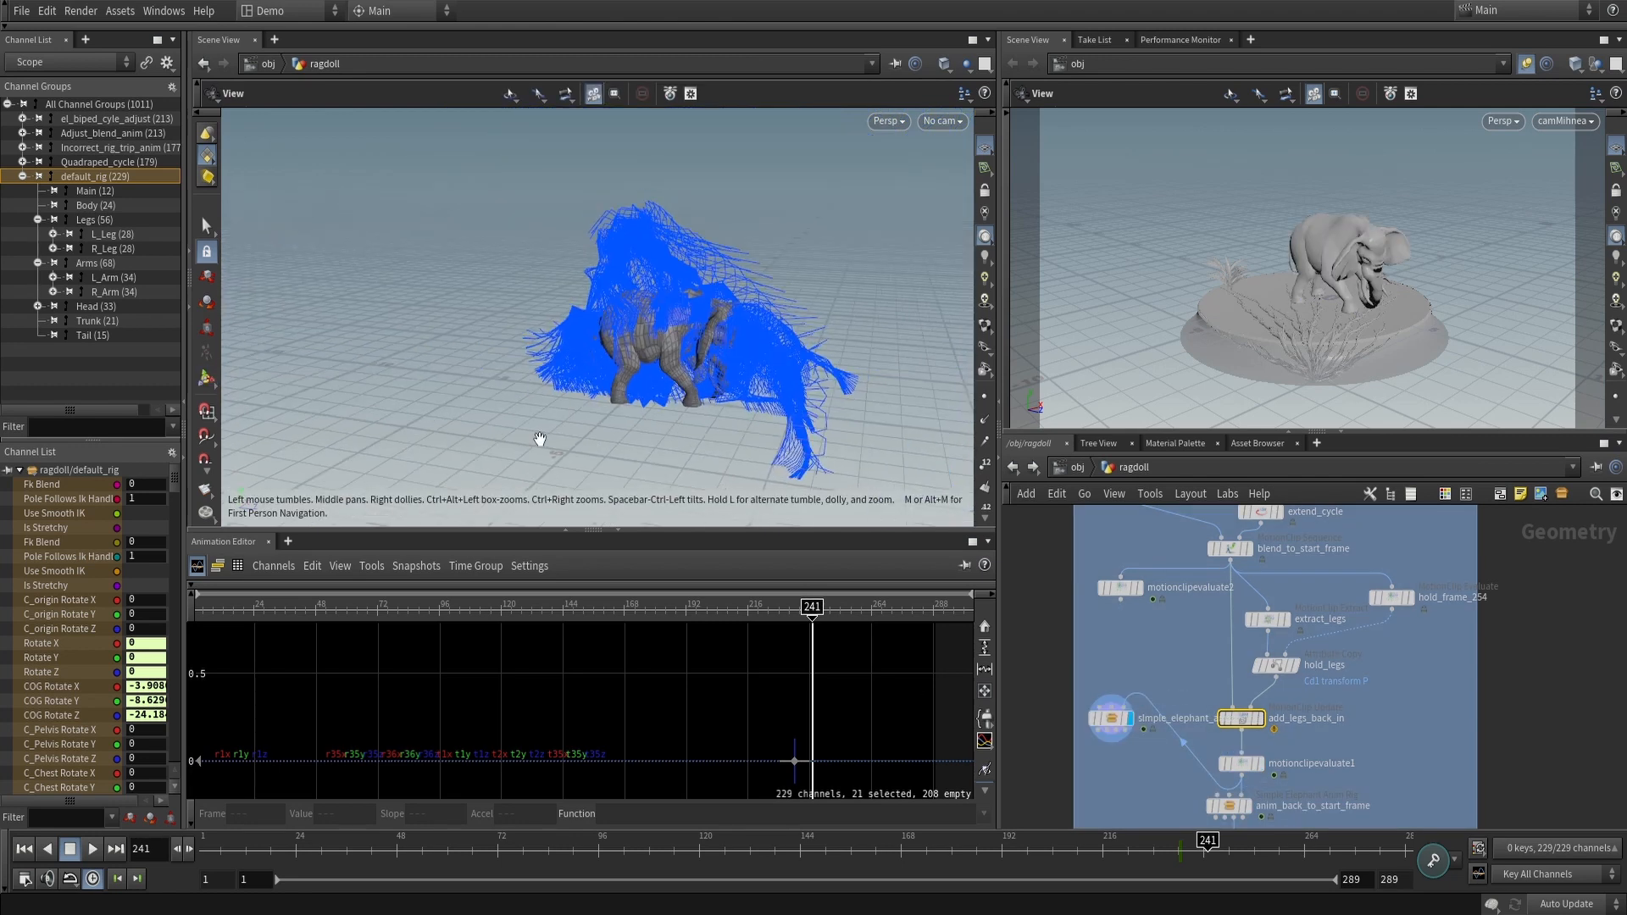
Scrub back to frame 5, select simple_elephant_anim_rig1, and review its animation up to frame 273
{"action": "middle_click_drag", "start_coordinate": [1430, 718], "coordinate": [1426, 658]}
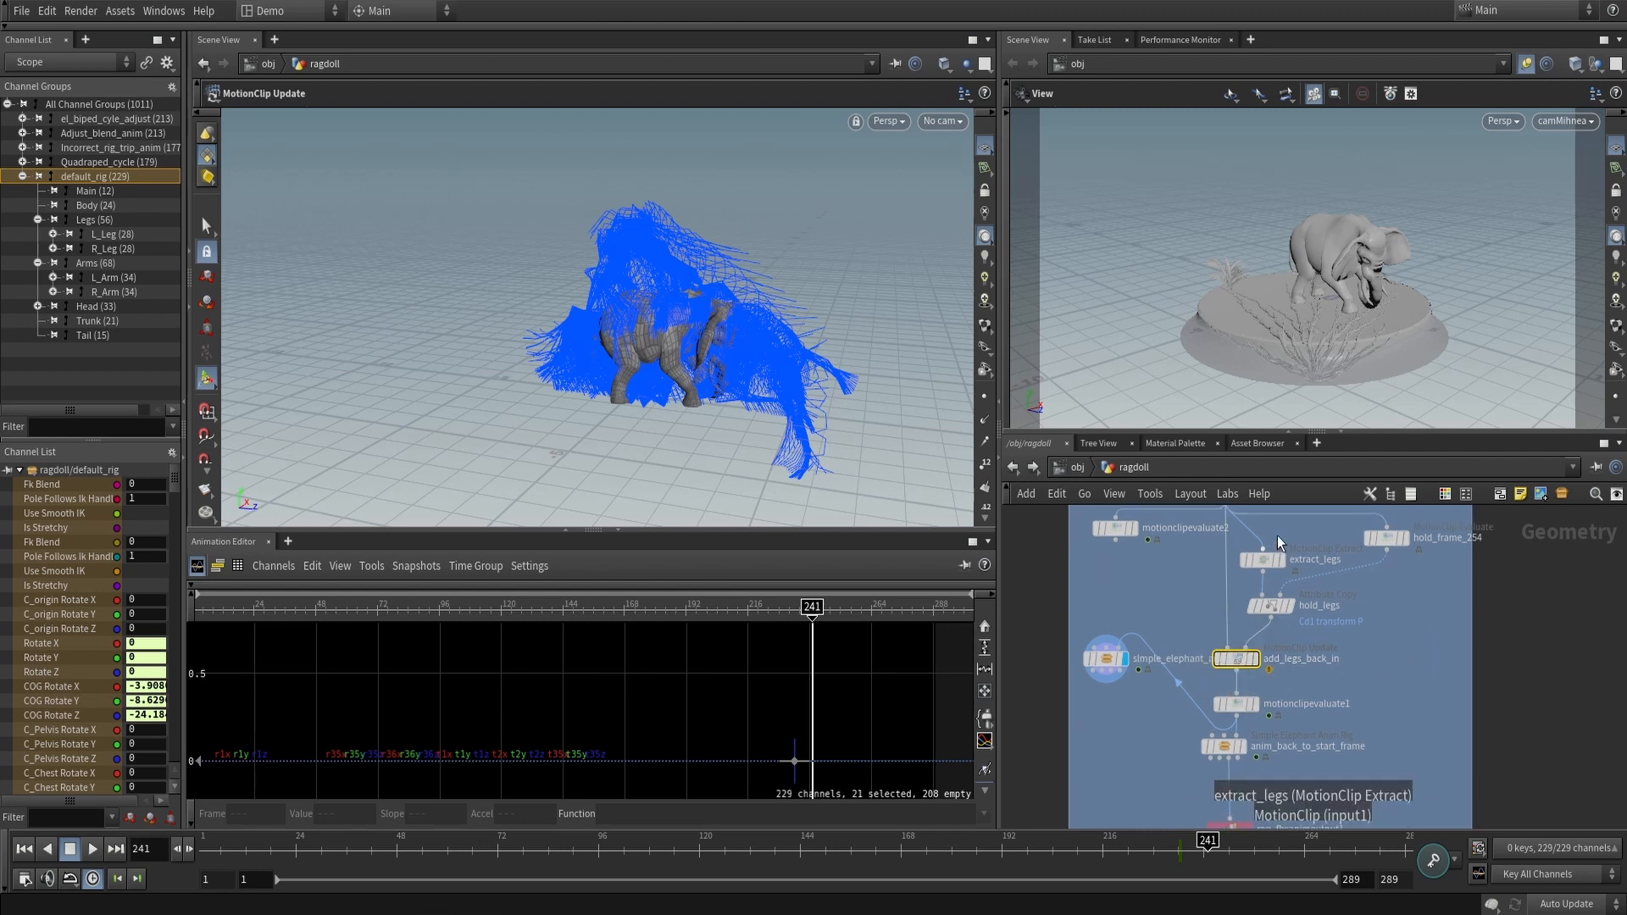
{"action": "scroll", "coordinate": [1420, 650], "scroll_direction": "down", "scroll_amount": 2}
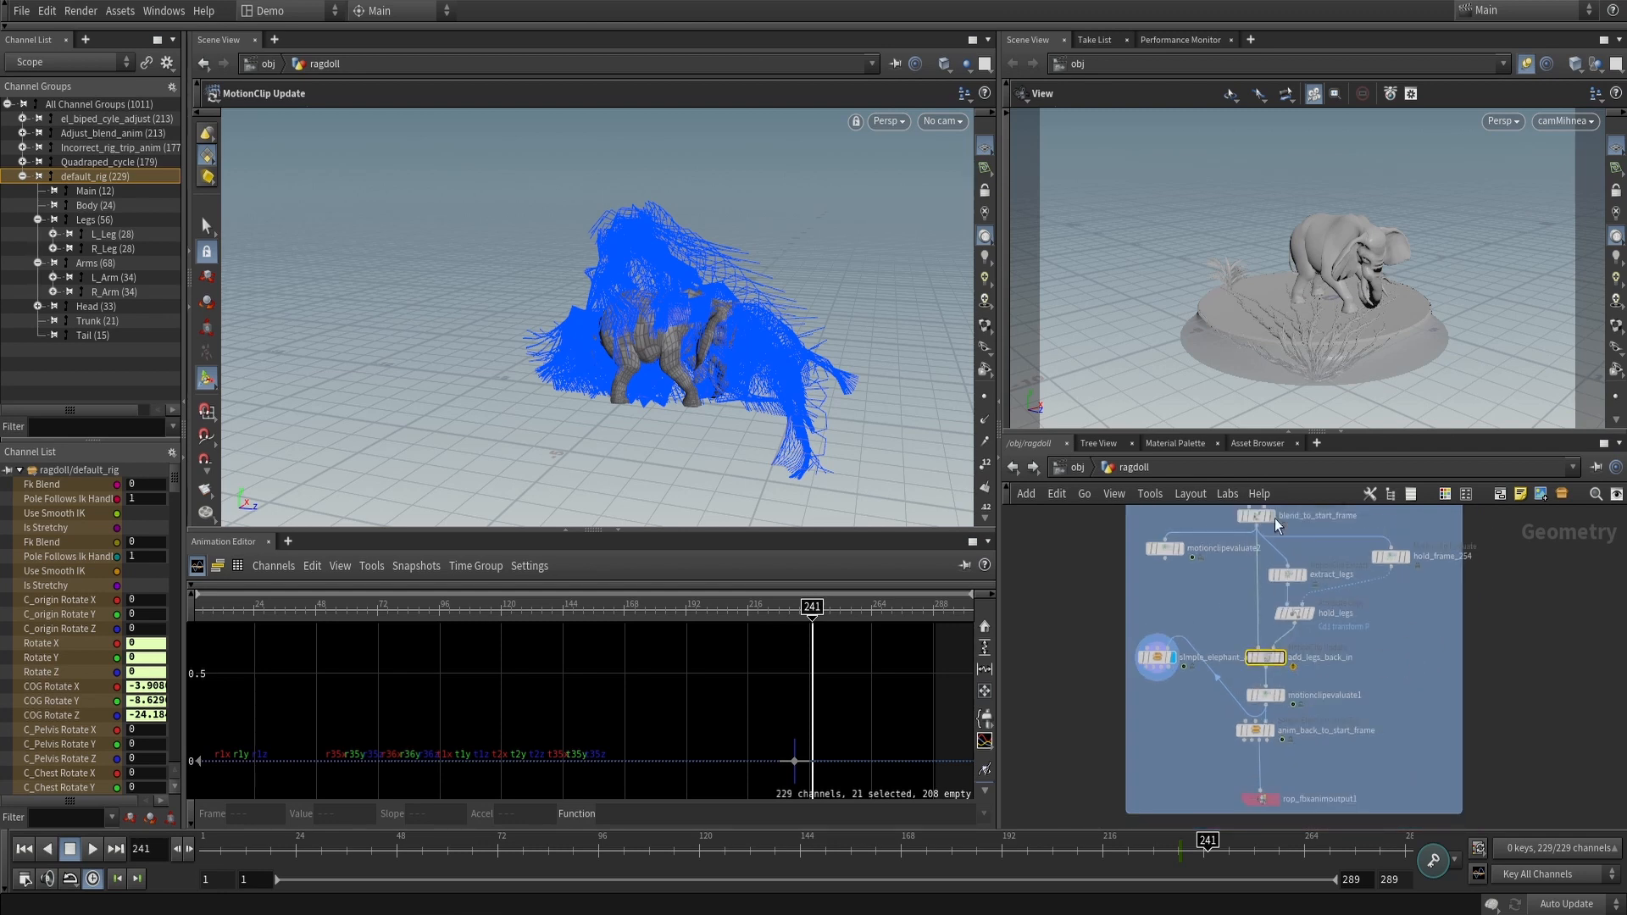
{"action": "mouse_move", "coordinate": [1275, 536]}
{"action": "middle_click_drag", "start_coordinate": [1157, 741], "coordinate": [1176, 706]}
{"action": "left_click_drag", "start_coordinate": [401, 849], "coordinate": [203, 853]}
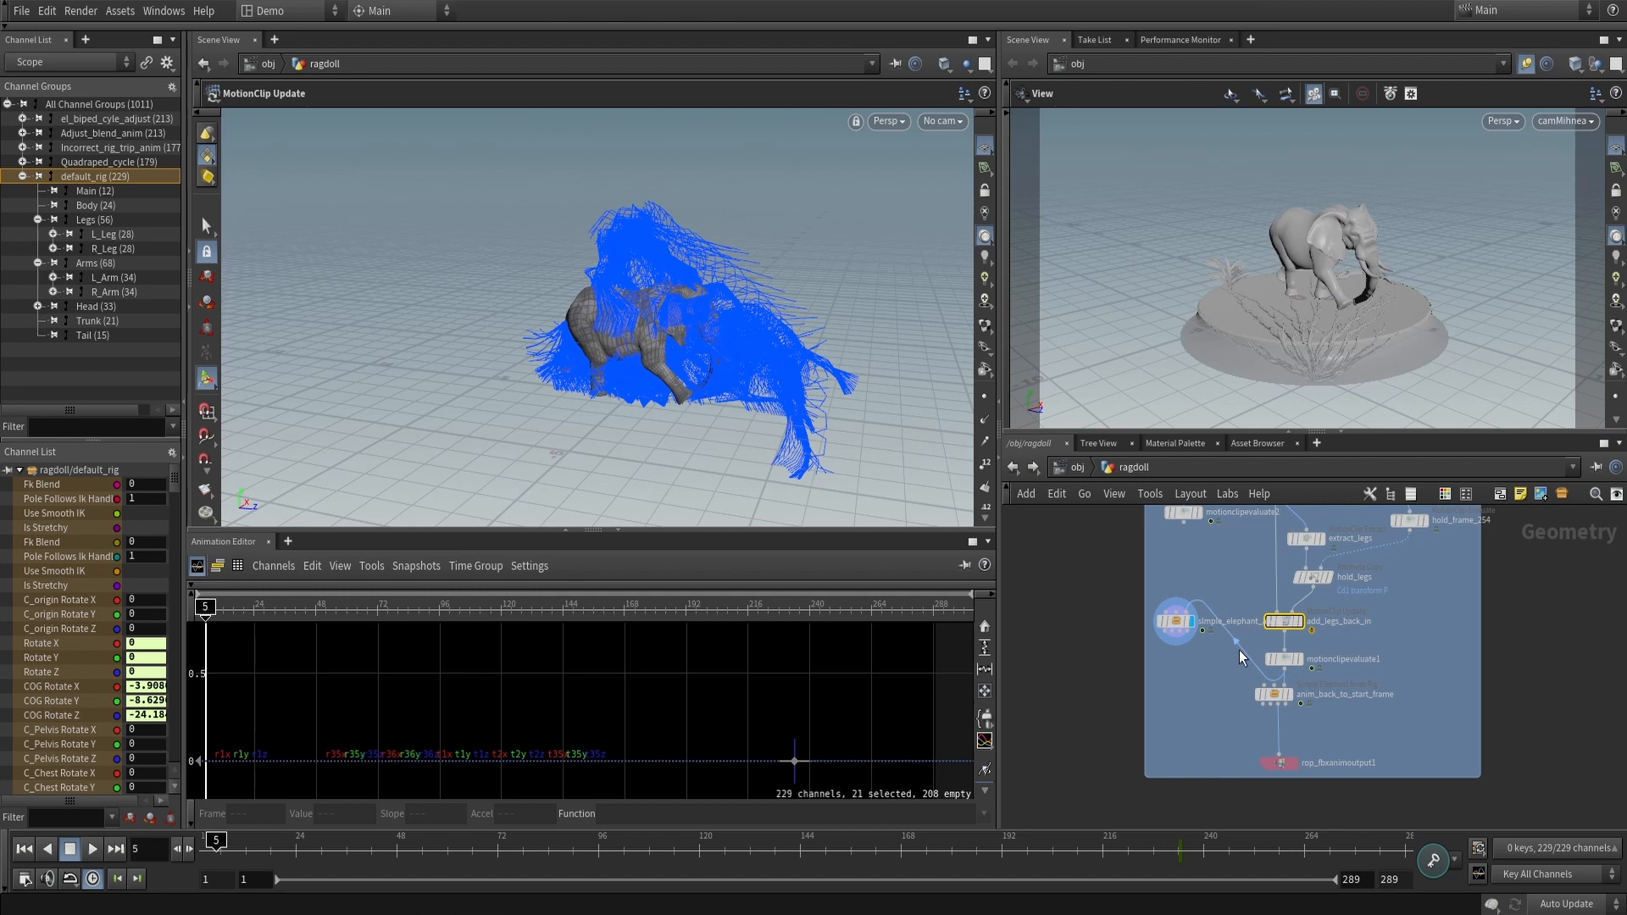
{"action": "left_click", "coordinate": [1175, 621]}
{"action": "left_click_drag", "start_coordinate": [336, 837], "coordinate": [1345, 804]}
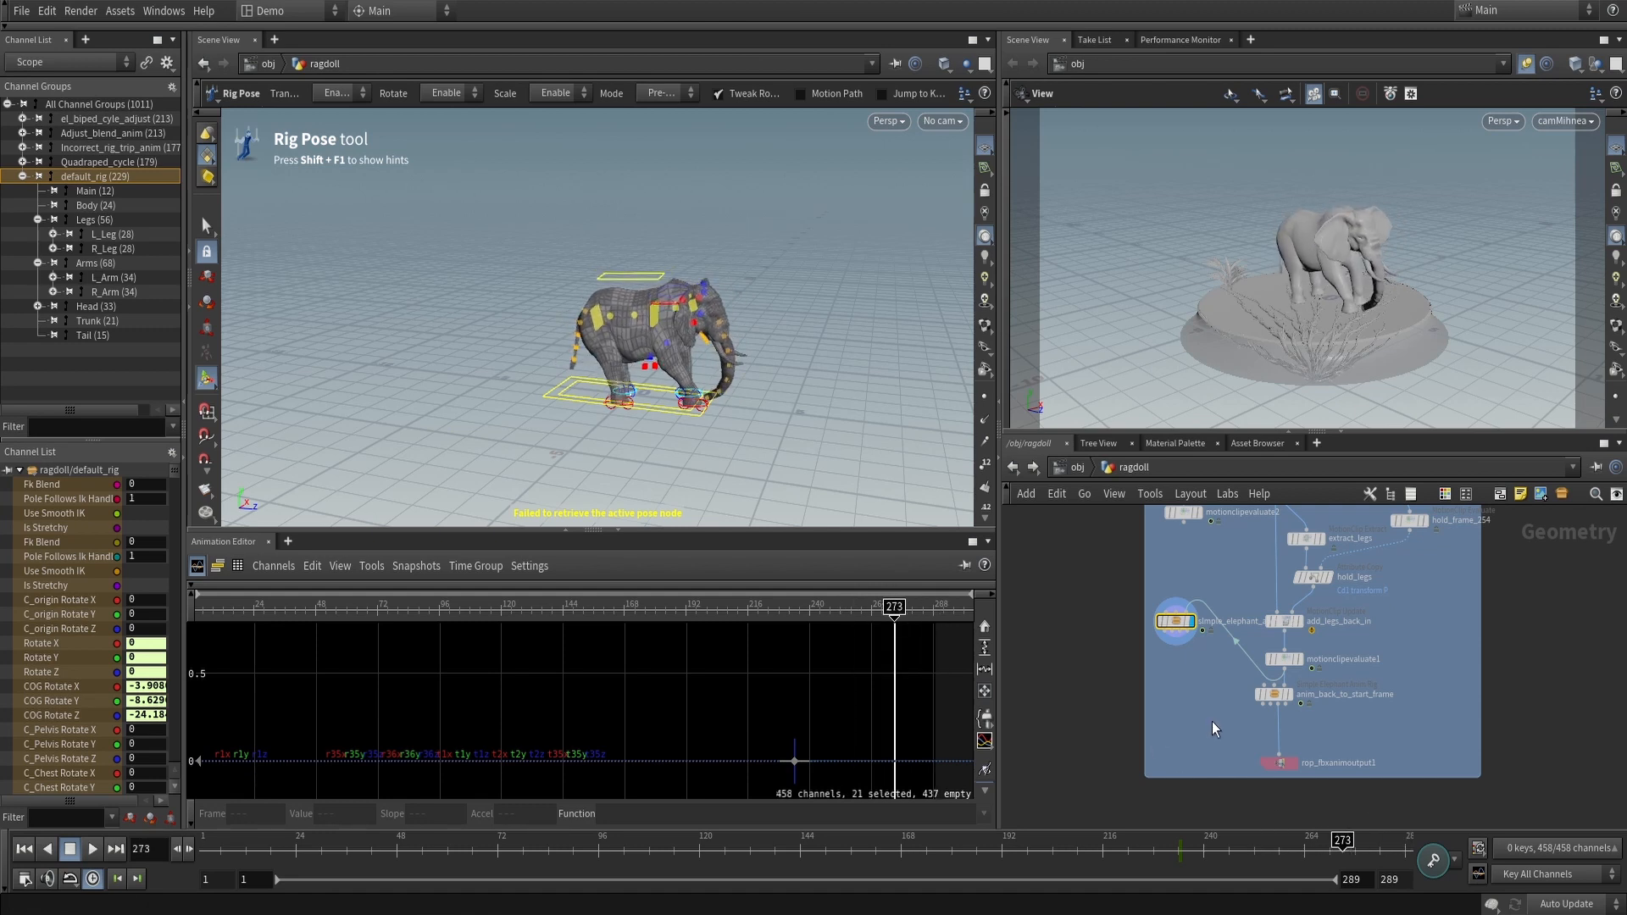
Select and display anim_back_to_start_frame, and scrub its keyed animation from about frame 190 to frame 276
{"action": "middle_click_drag", "start_coordinate": [1212, 722], "coordinate": [1205, 649]}
{"action": "left_click", "coordinate": [1268, 621]}
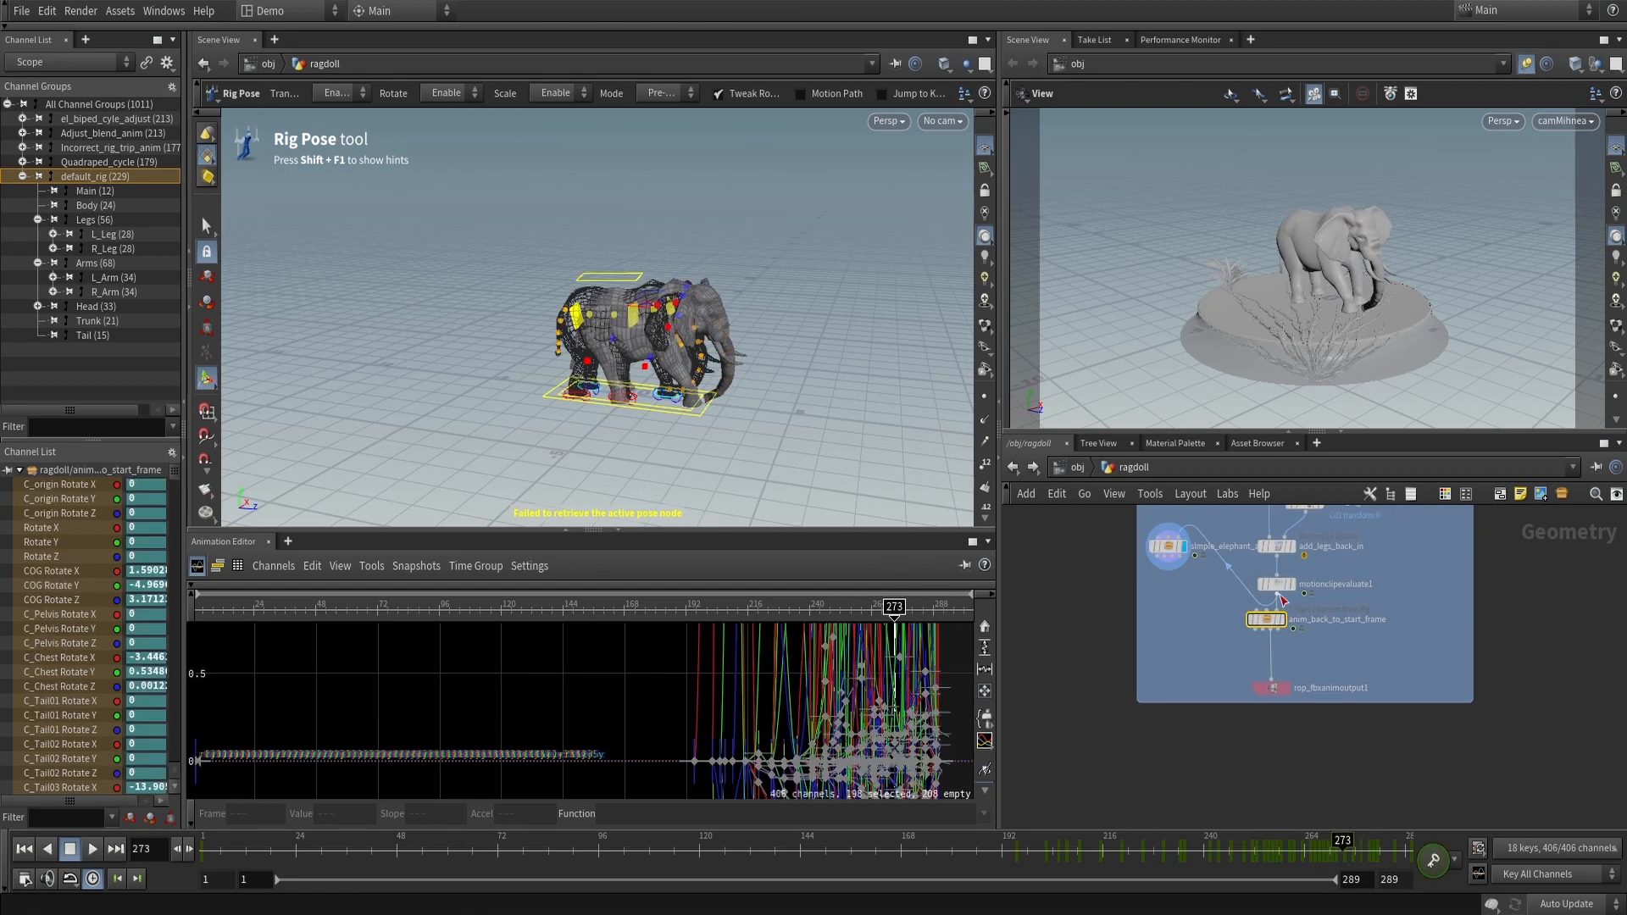
{"action": "mouse_move", "coordinate": [1285, 626]}
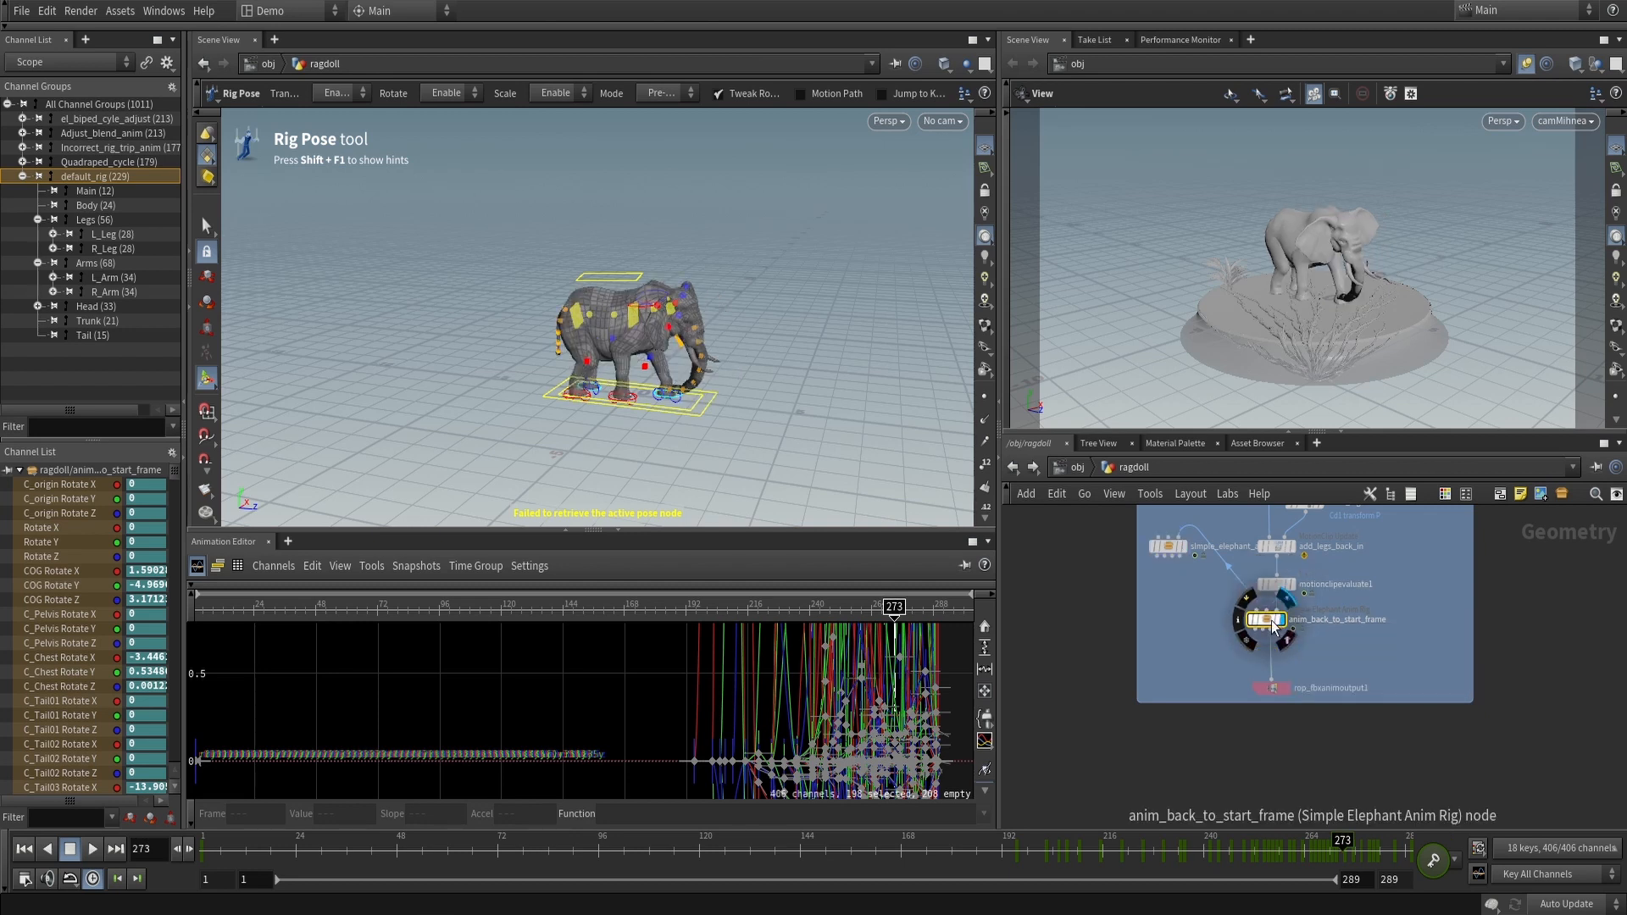
{"action": "left_click", "coordinate": [1018, 850]}
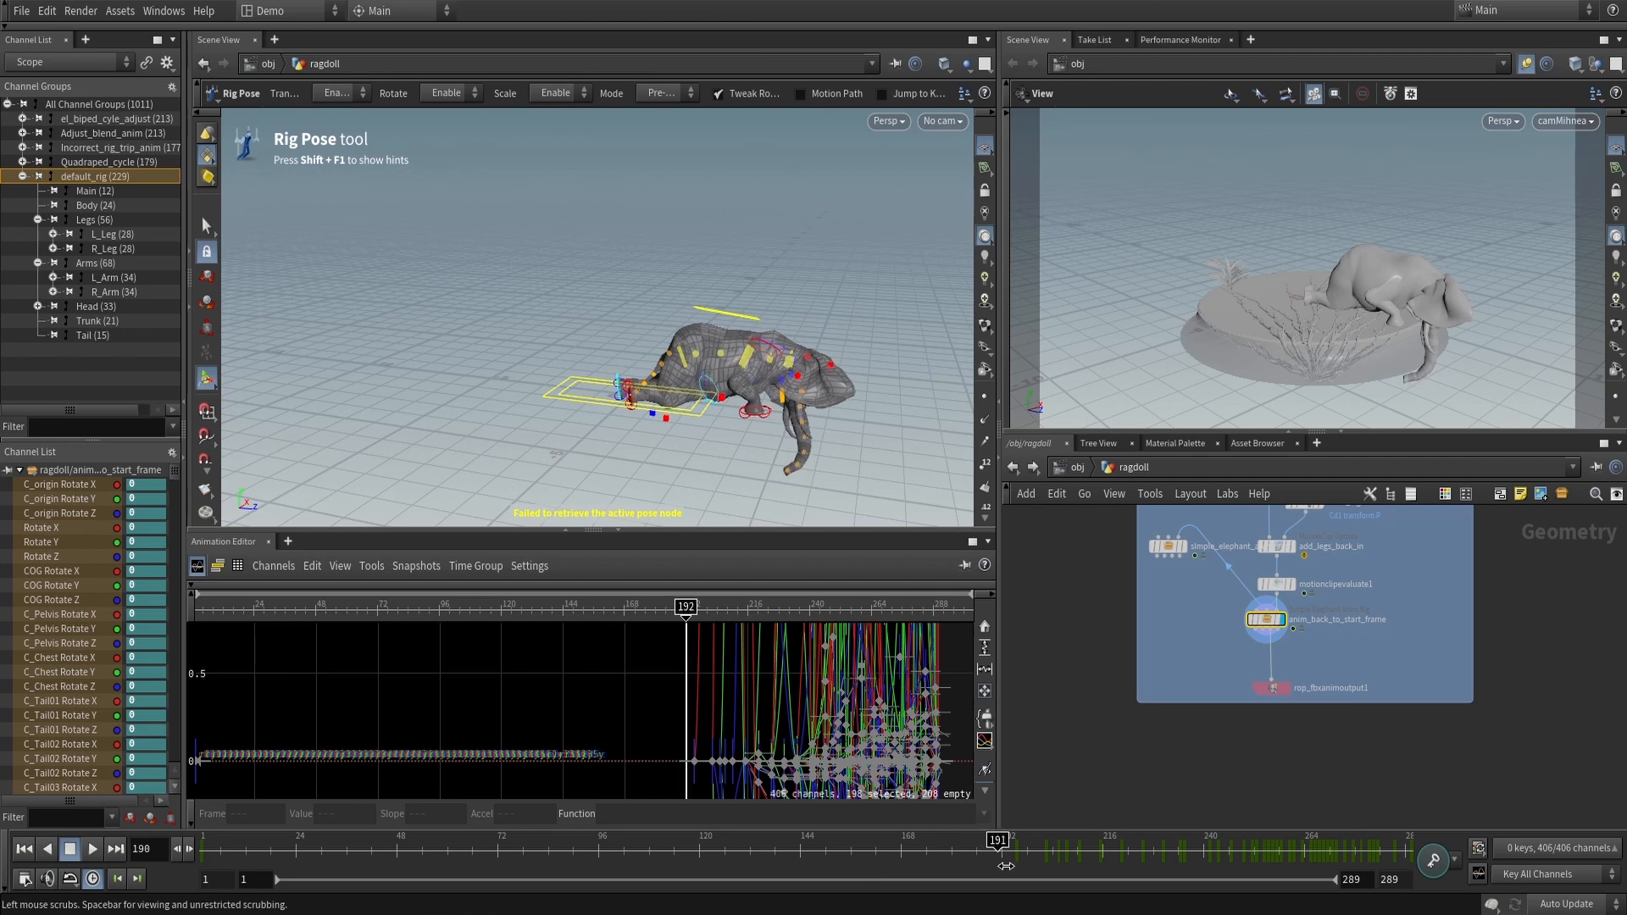
{"action": "left_click_drag", "start_coordinate": [1013, 850], "coordinate": [1356, 834]}
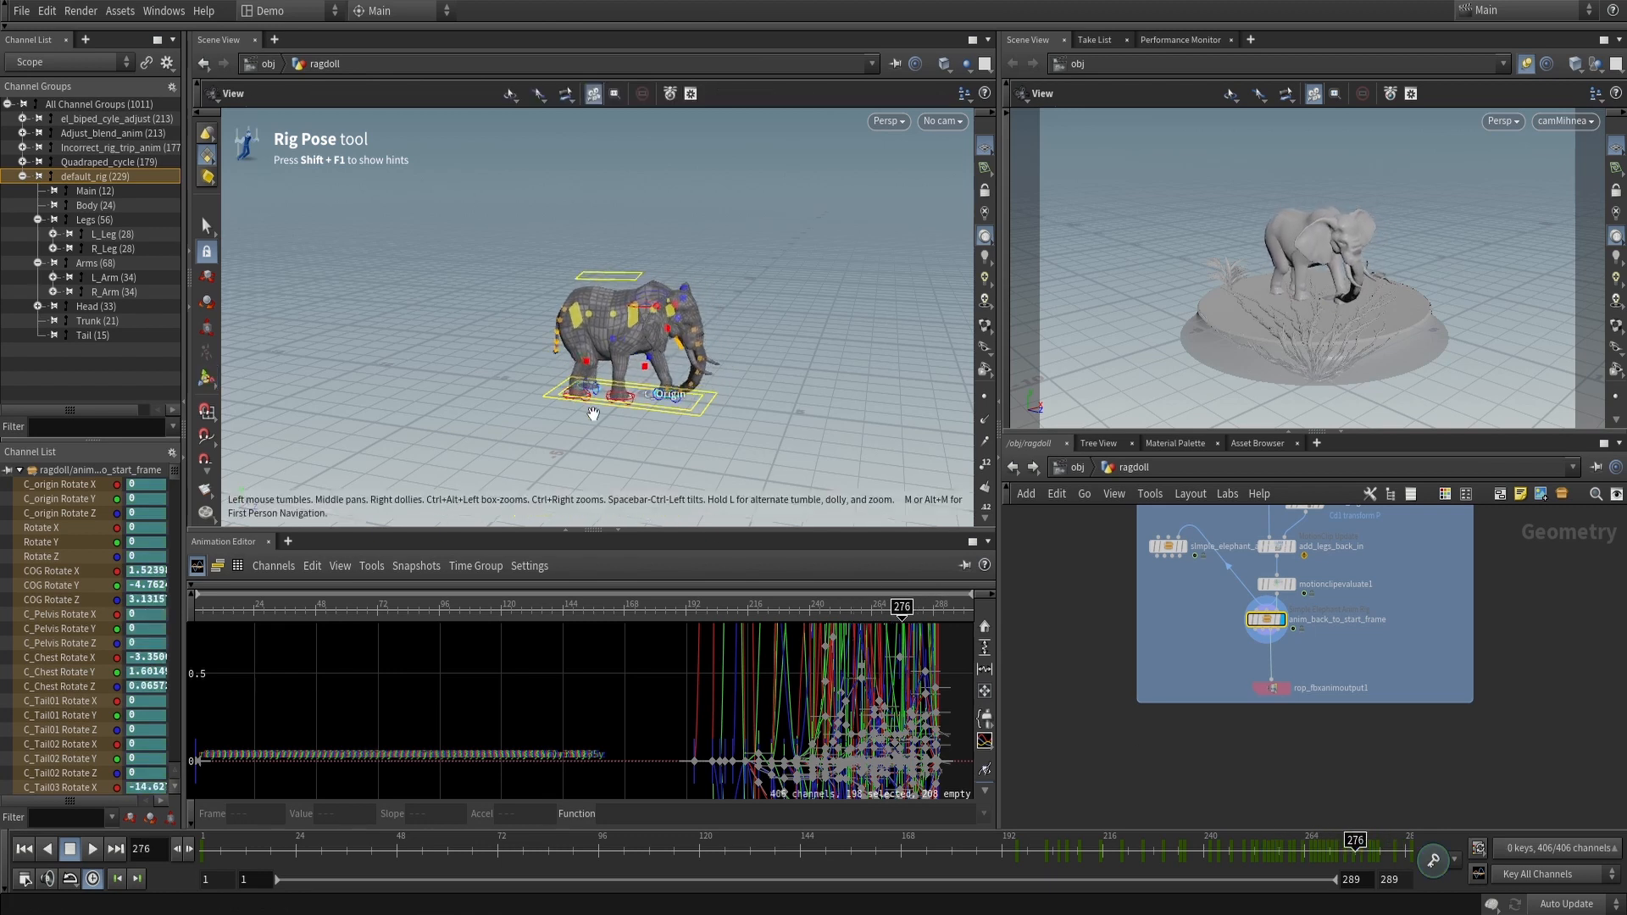
Review the adjusted animation from the elephant's side by scrubbing and looping playback, stopping at frame 237
{"action": "right_click_drag", "start_coordinate": [596, 414], "coordinate": [639, 424], "text": "alt"}
{"action": "left_click_drag", "start_coordinate": [639, 425], "coordinate": [678, 389], "text": "alt"}
{"action": "left_click_drag", "start_coordinate": [1287, 852], "coordinate": [1193, 841]}
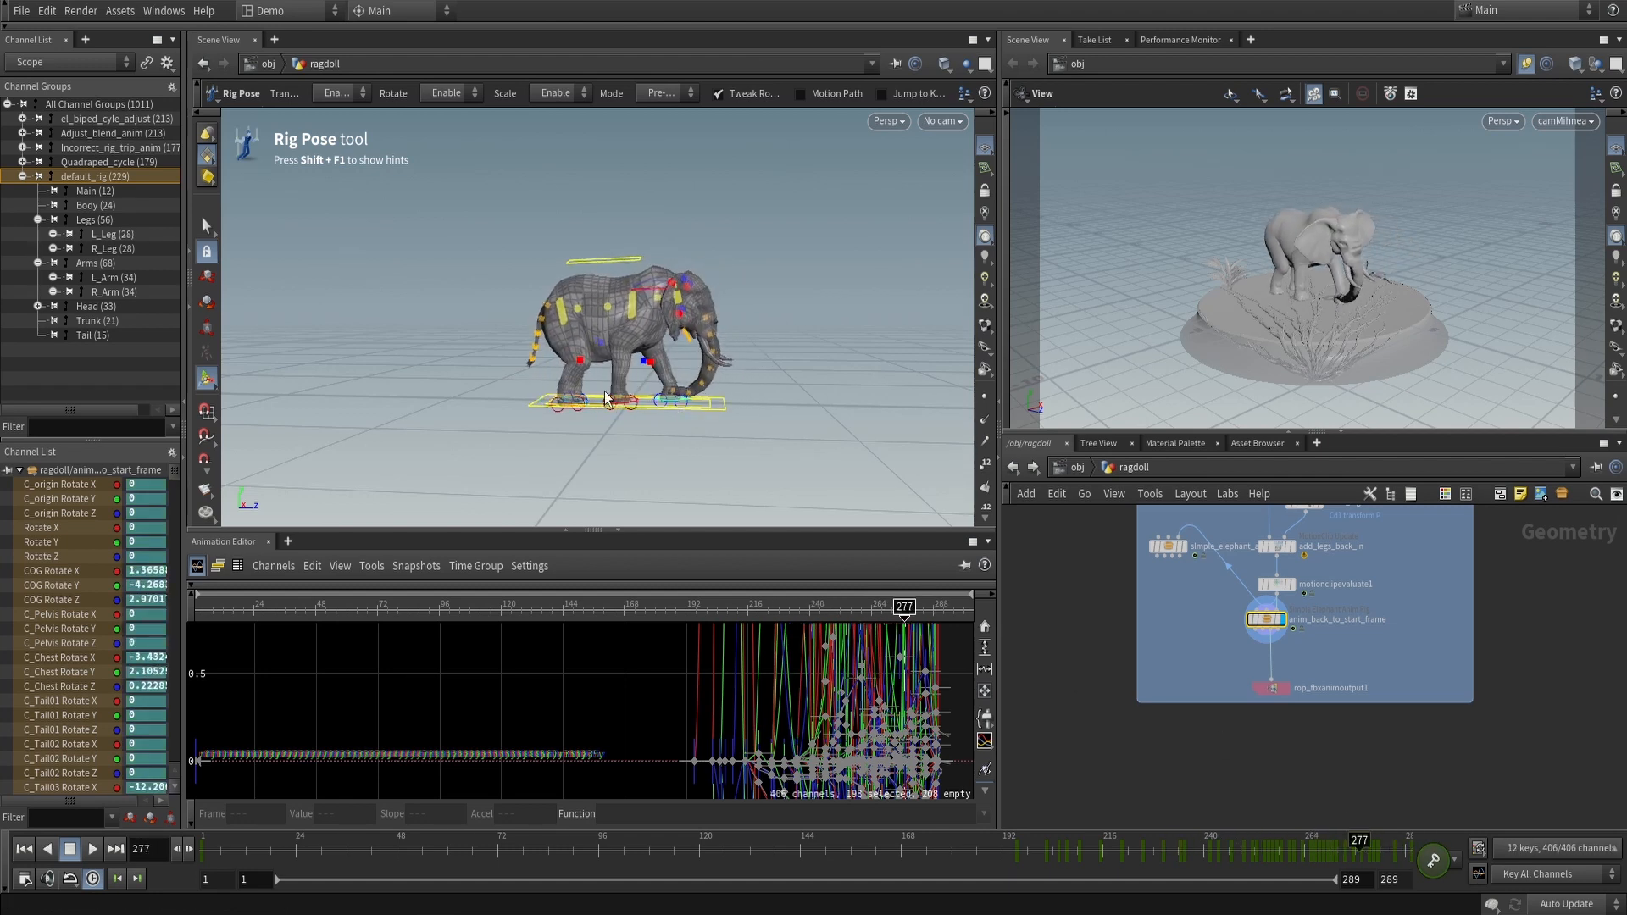
{"action": "left_click", "coordinate": [1295, 859]}
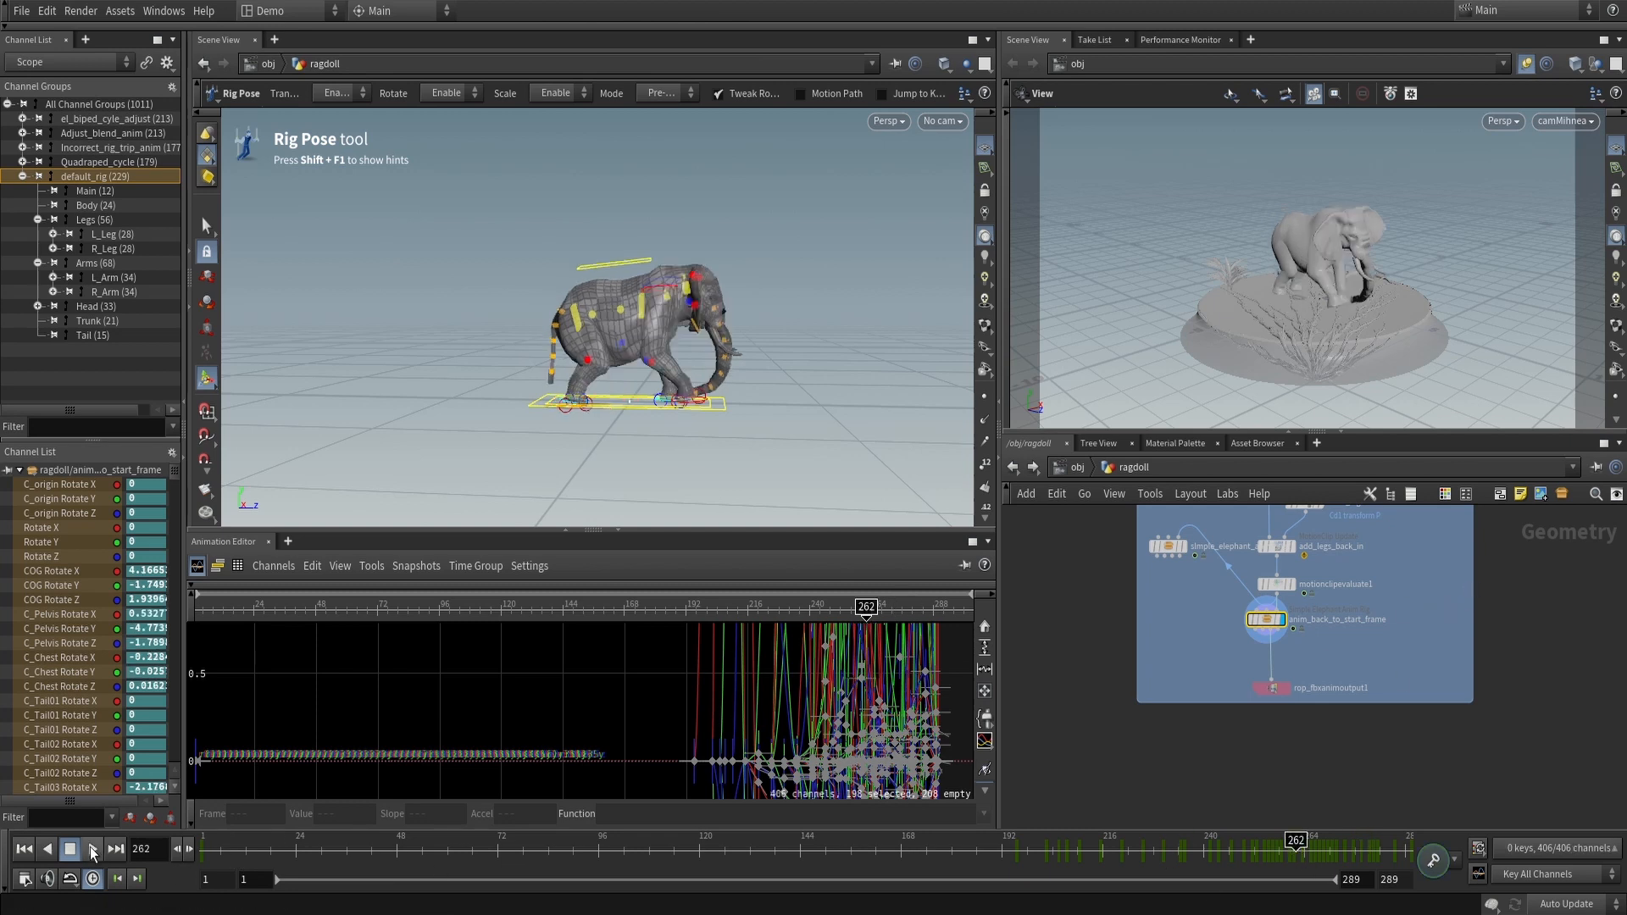
{"action": "left_click", "coordinate": [92, 848]}
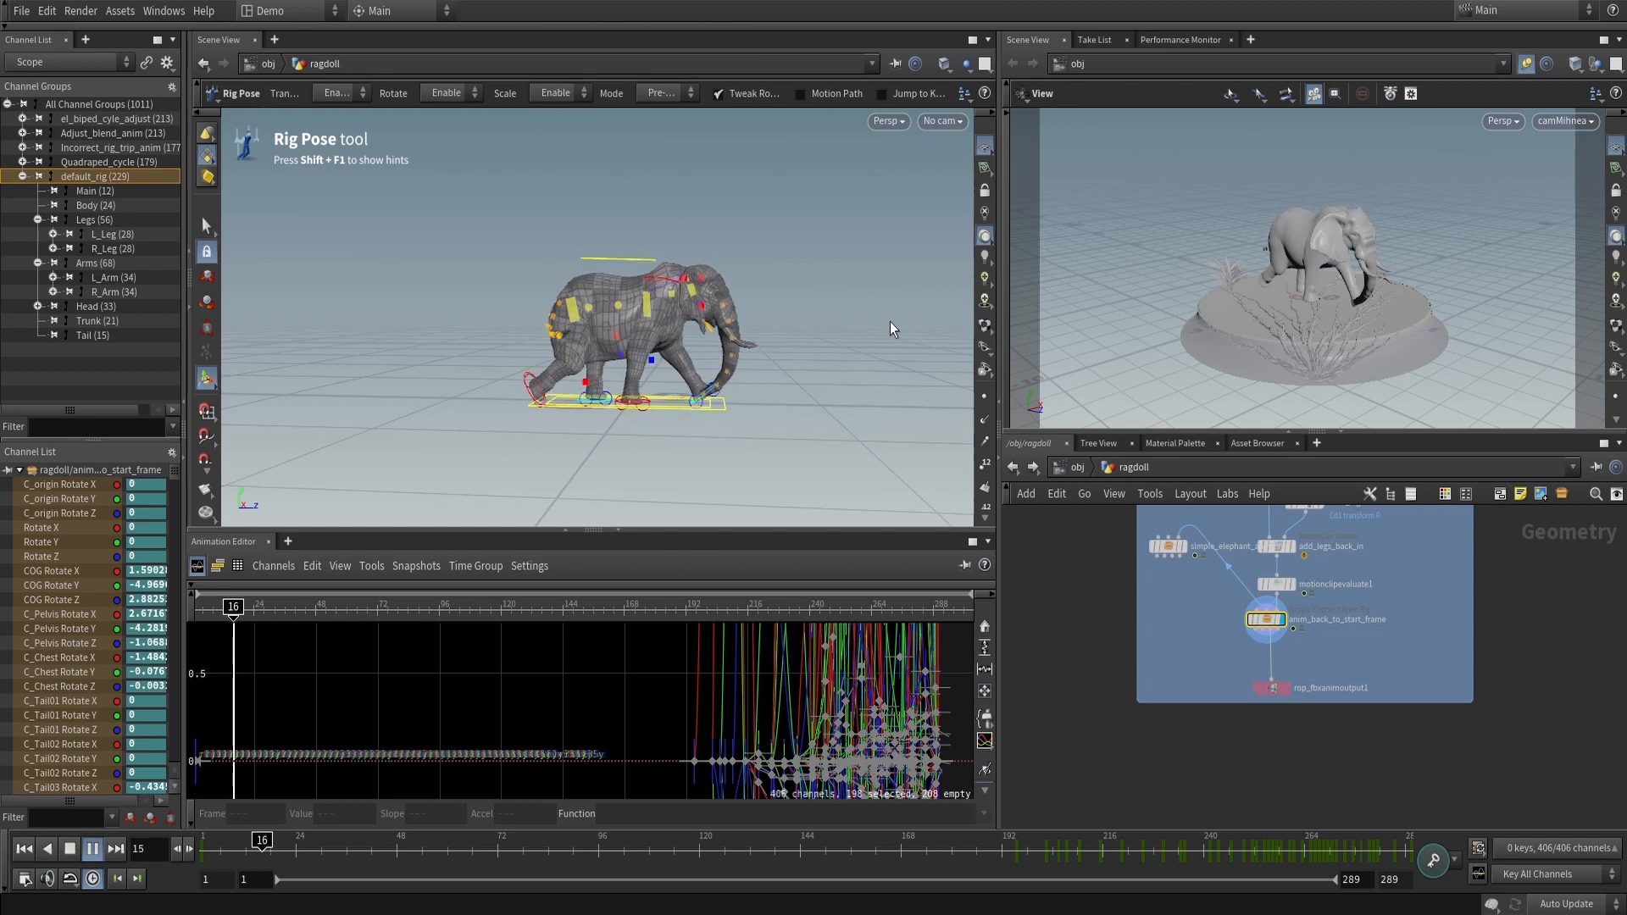
{"action": "left_click", "coordinate": [1192, 850]}
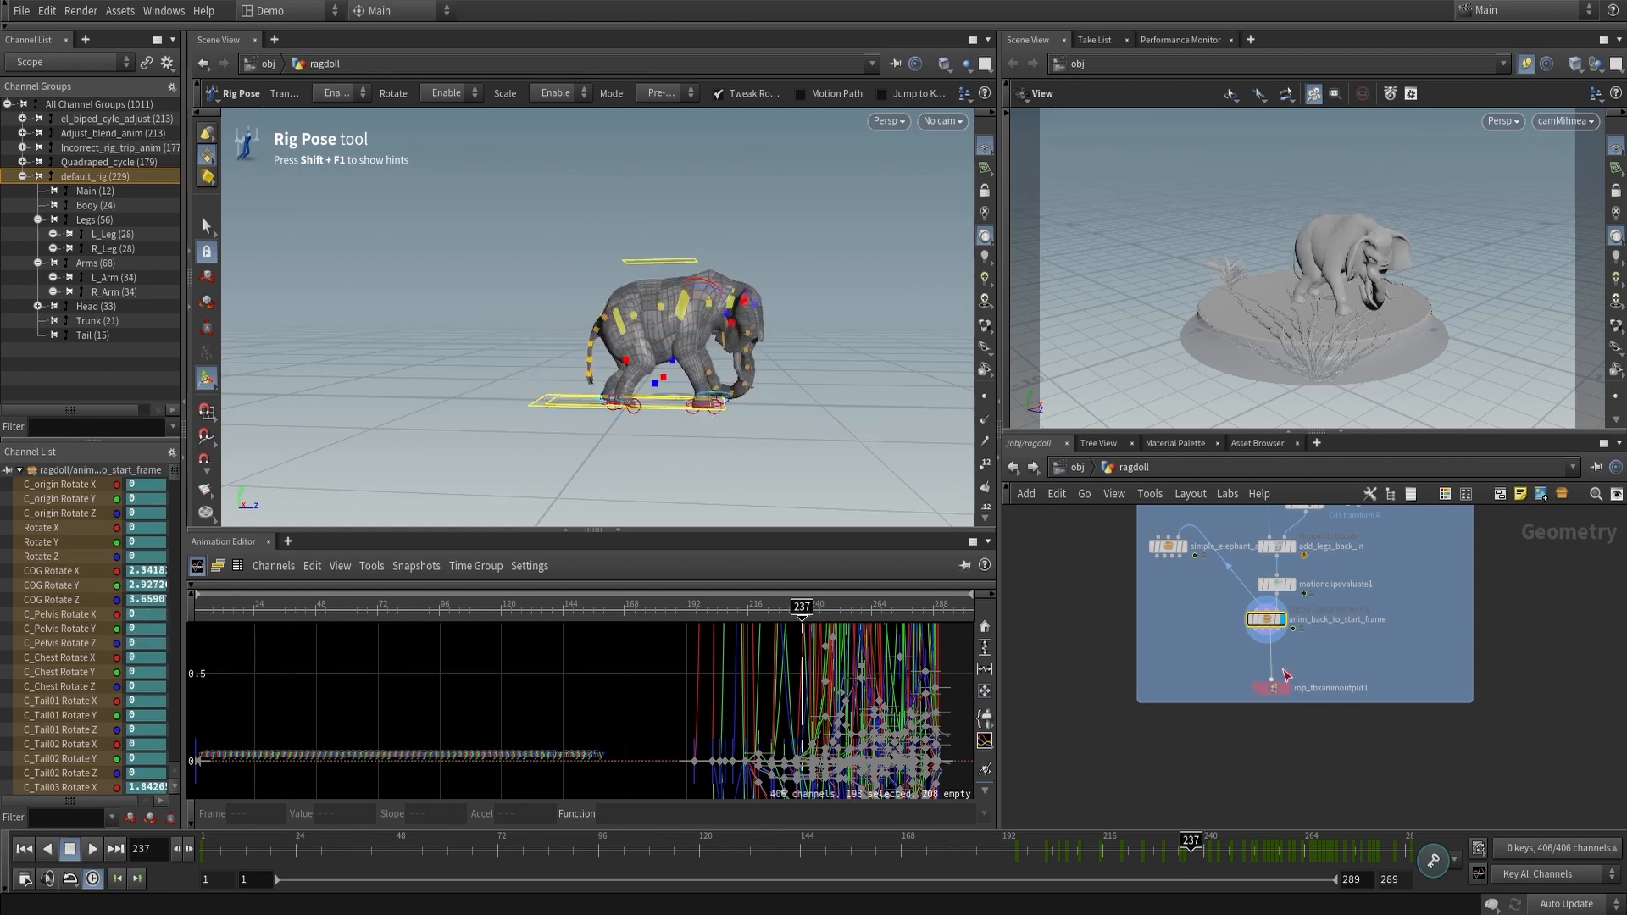
Select the rop_fbxanimoutput1 export node, and collapse the network box holding the anim loop nodes
{"action": "left_click", "coordinate": [1274, 690]}
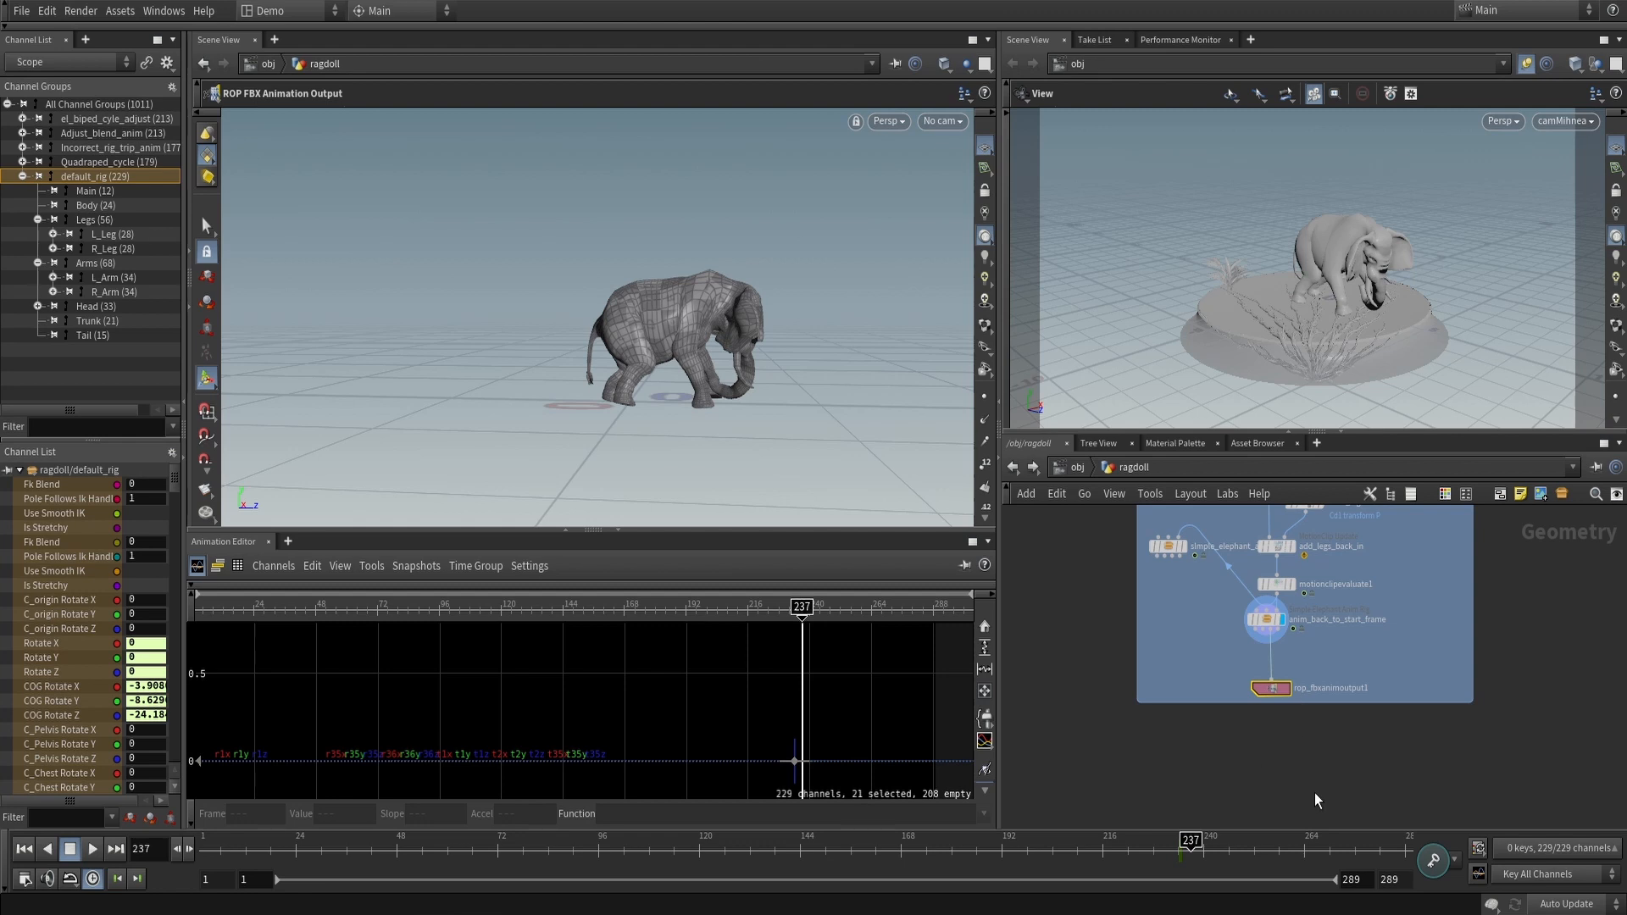
{"action": "scroll", "coordinate": [1184, 678], "scroll_direction": "down", "scroll_amount": 5}
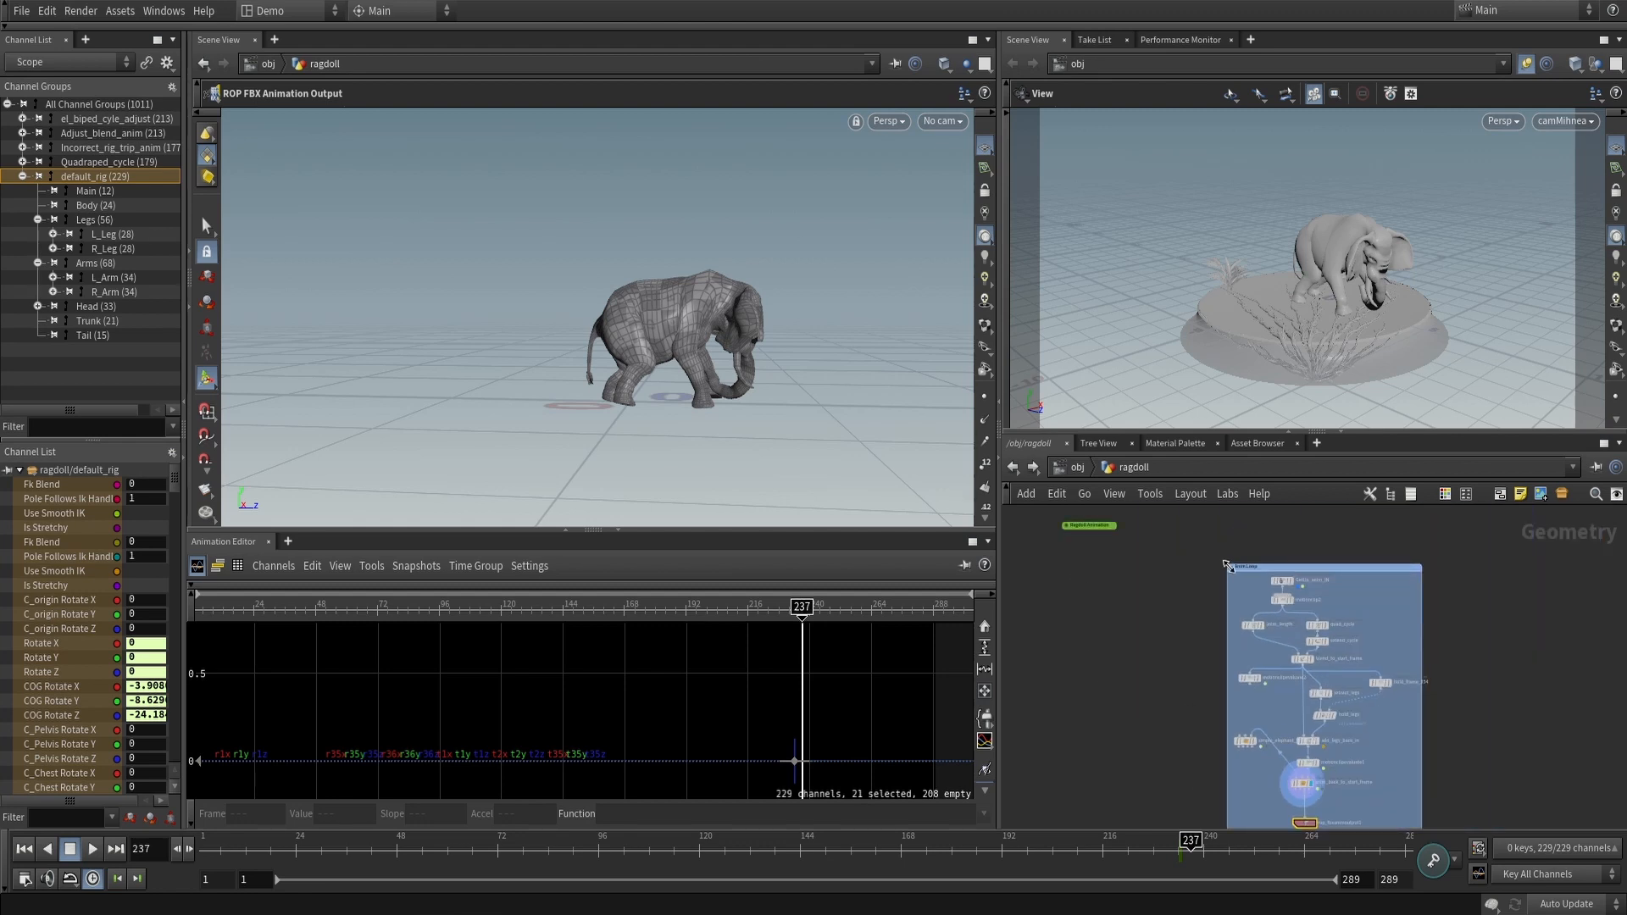
{"action": "left_click", "coordinate": [1232, 570]}
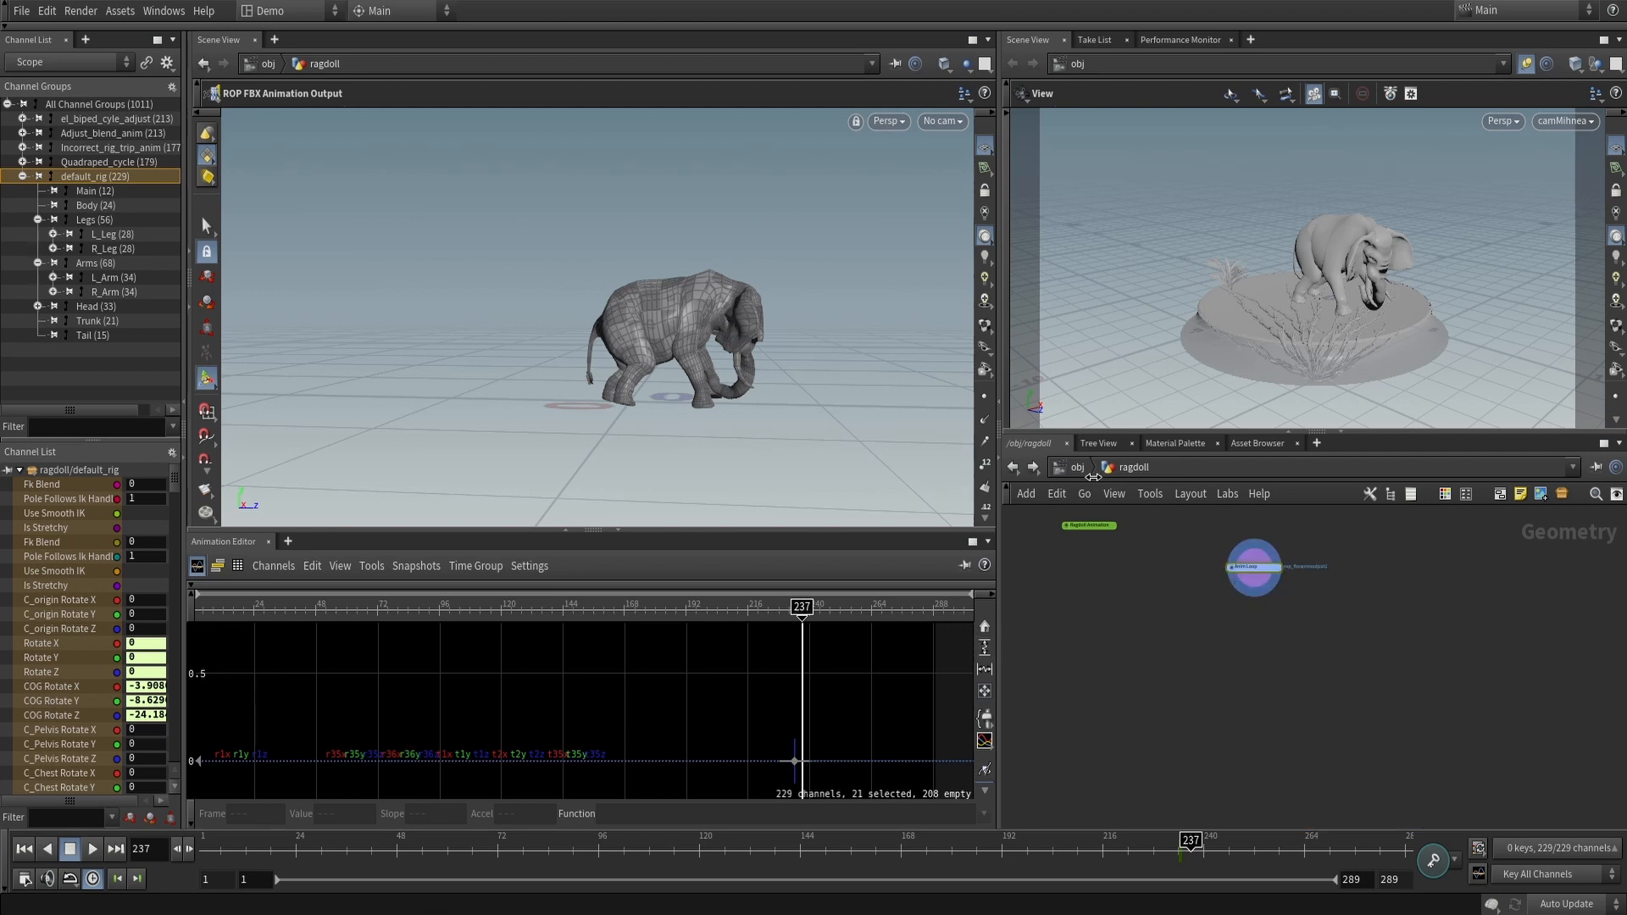
At object level, show el_Quadraped_cycle instead of ragdoll and scrub its walk cycle to frame 99 and back to 14
{"action": "left_click", "coordinate": [1075, 467]}
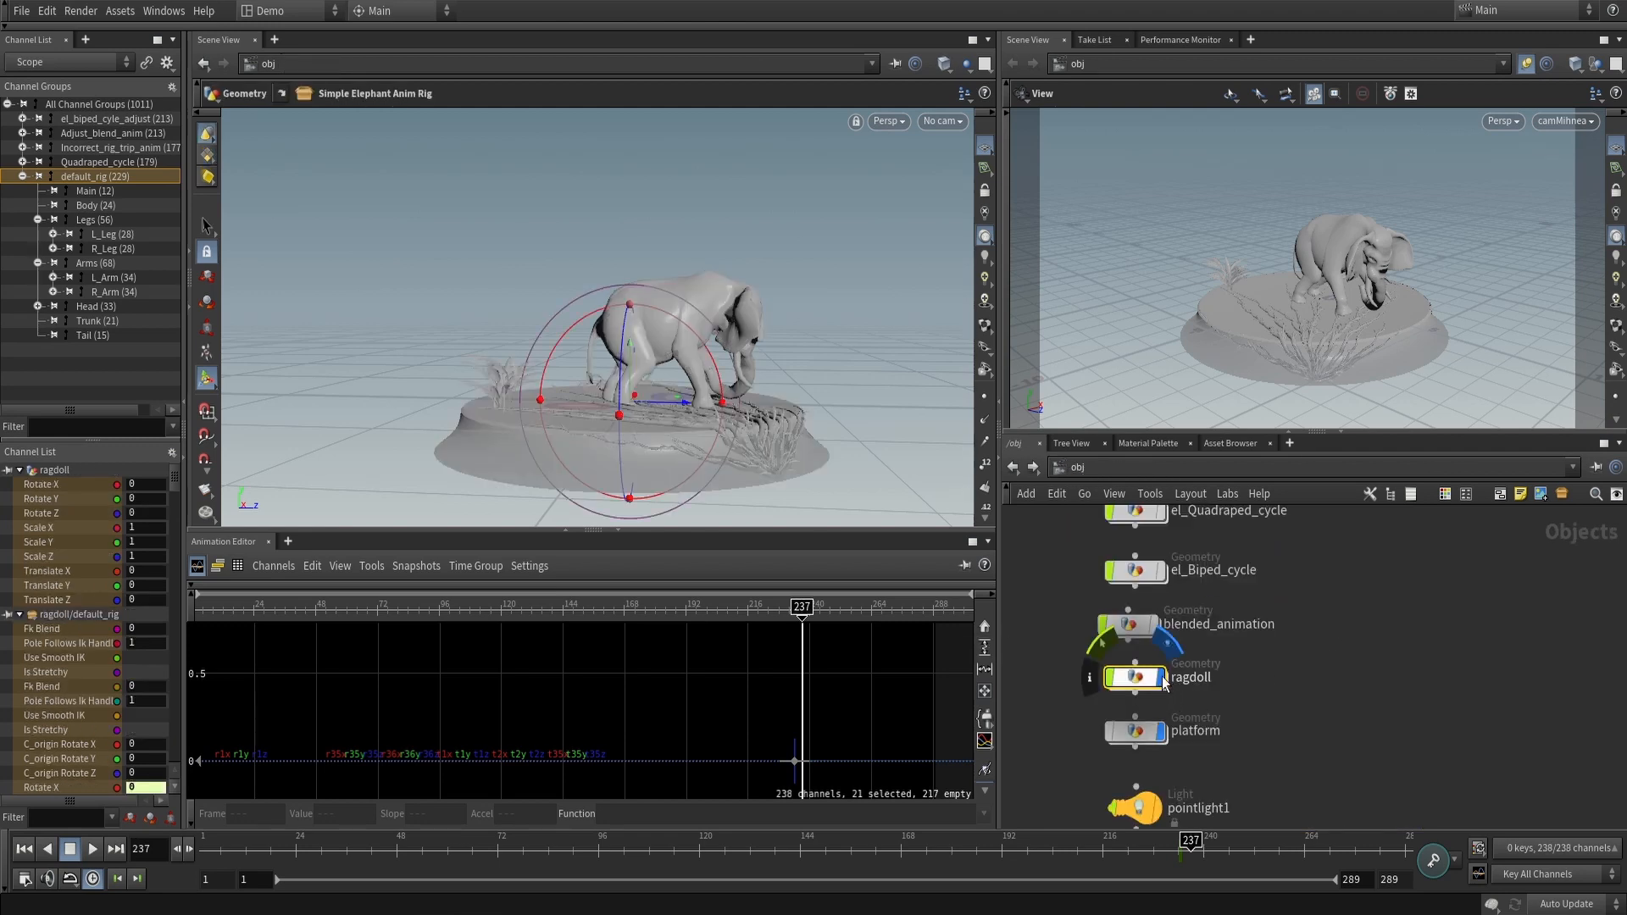
{"action": "left_click", "coordinate": [1163, 678]}
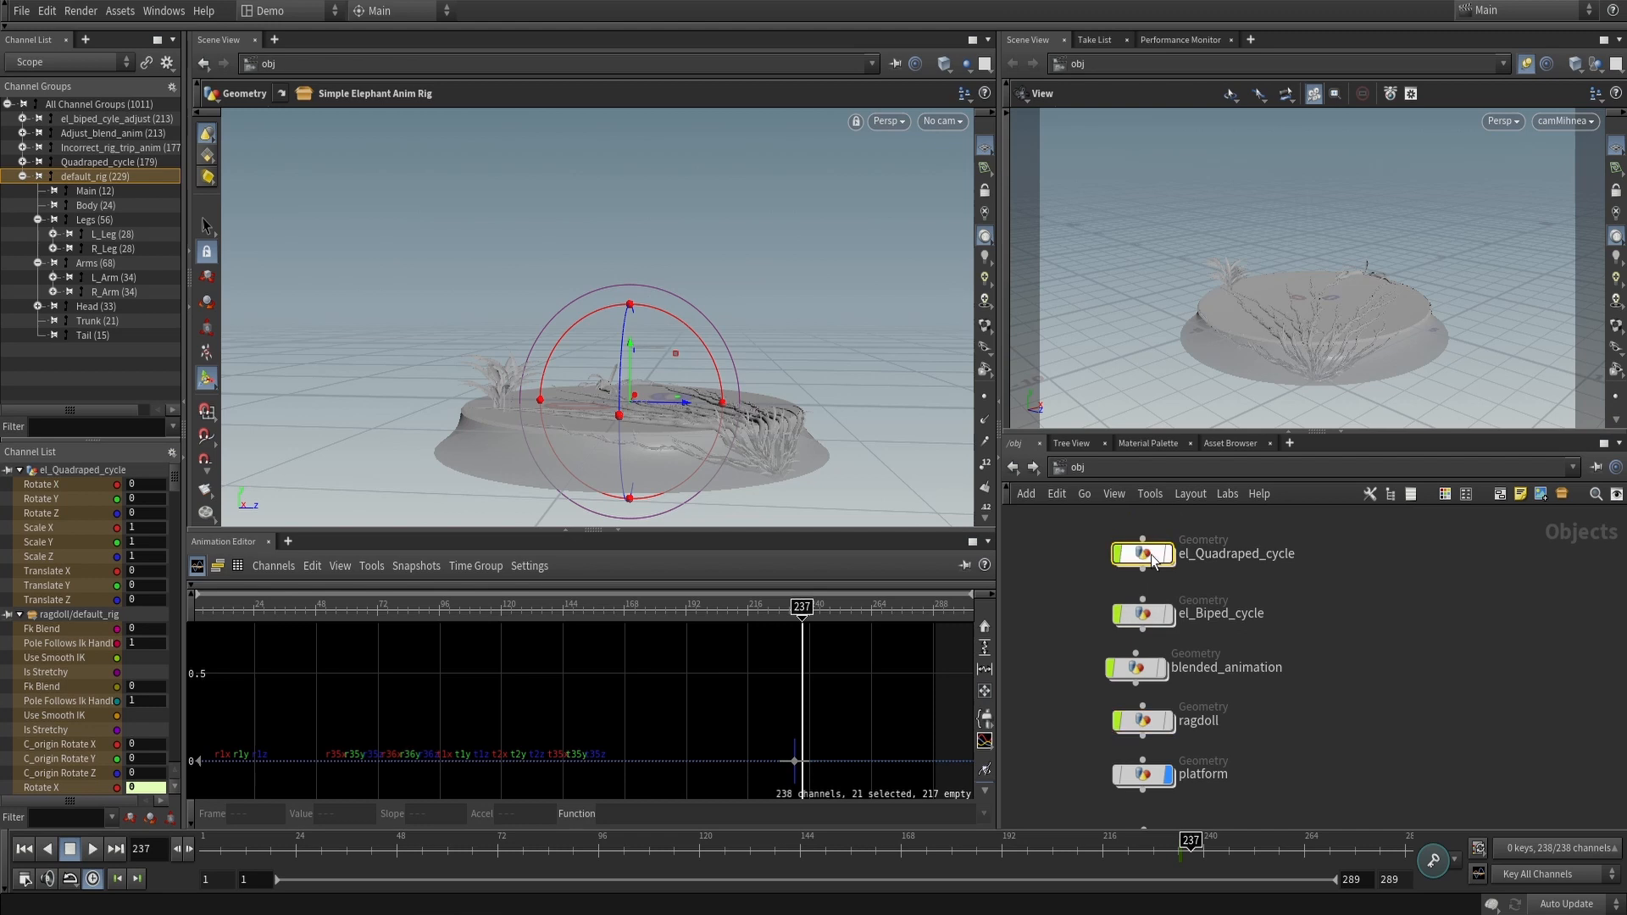
{"action": "left_click", "coordinate": [1169, 555]}
{"action": "left_click_drag", "start_coordinate": [300, 845], "coordinate": [615, 866]}
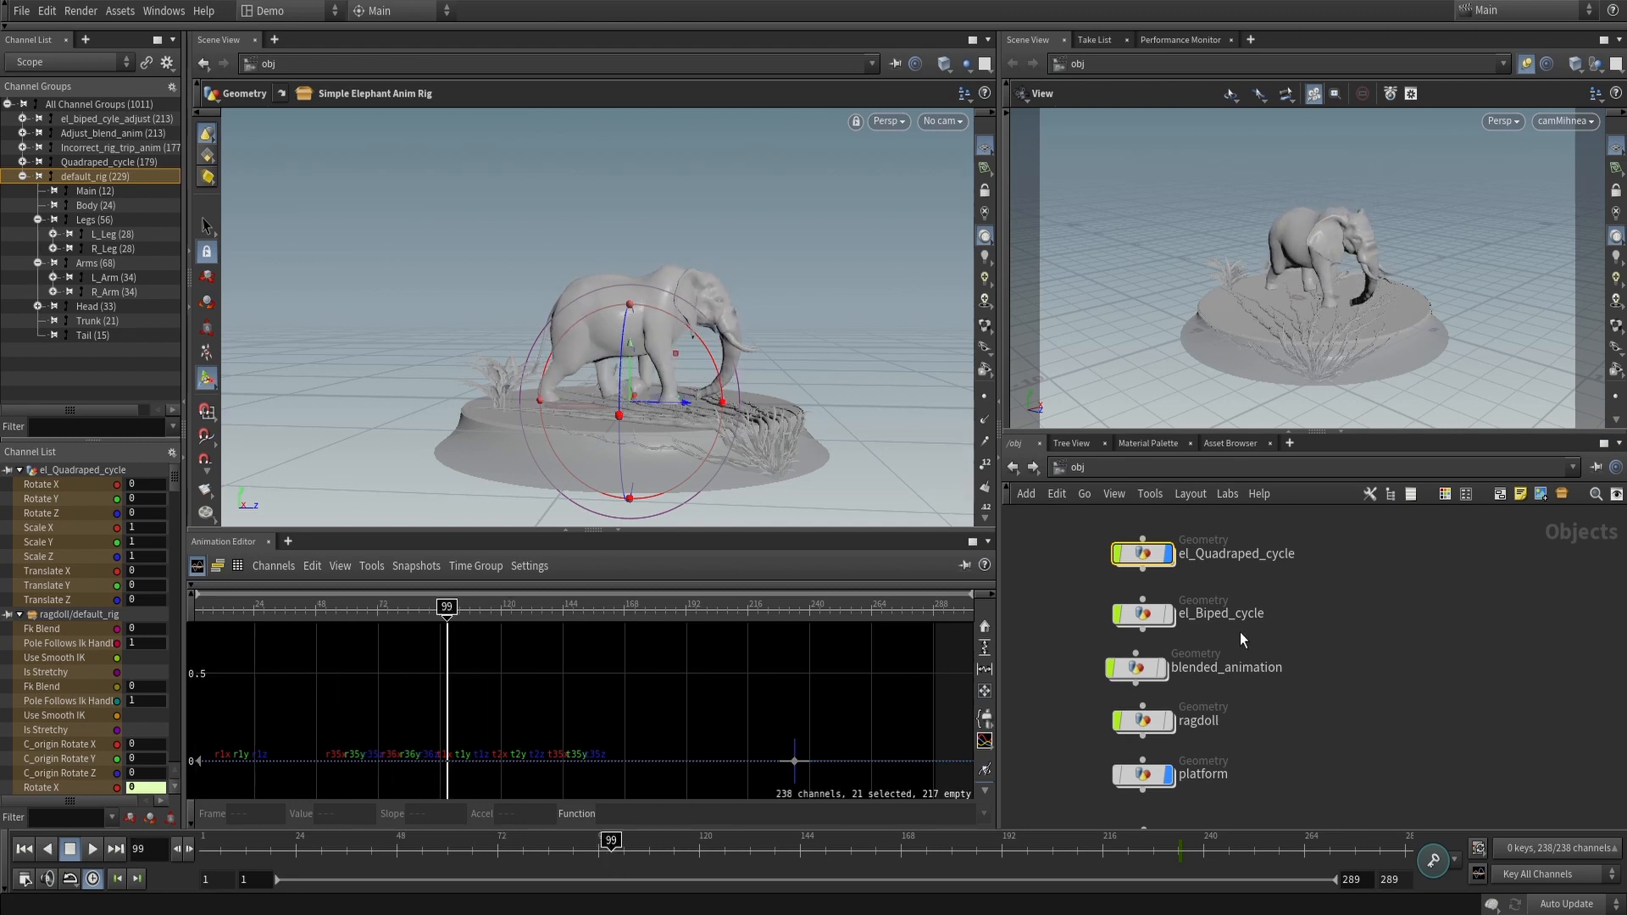
{"action": "left_click_drag", "start_coordinate": [589, 852], "coordinate": [254, 848]}
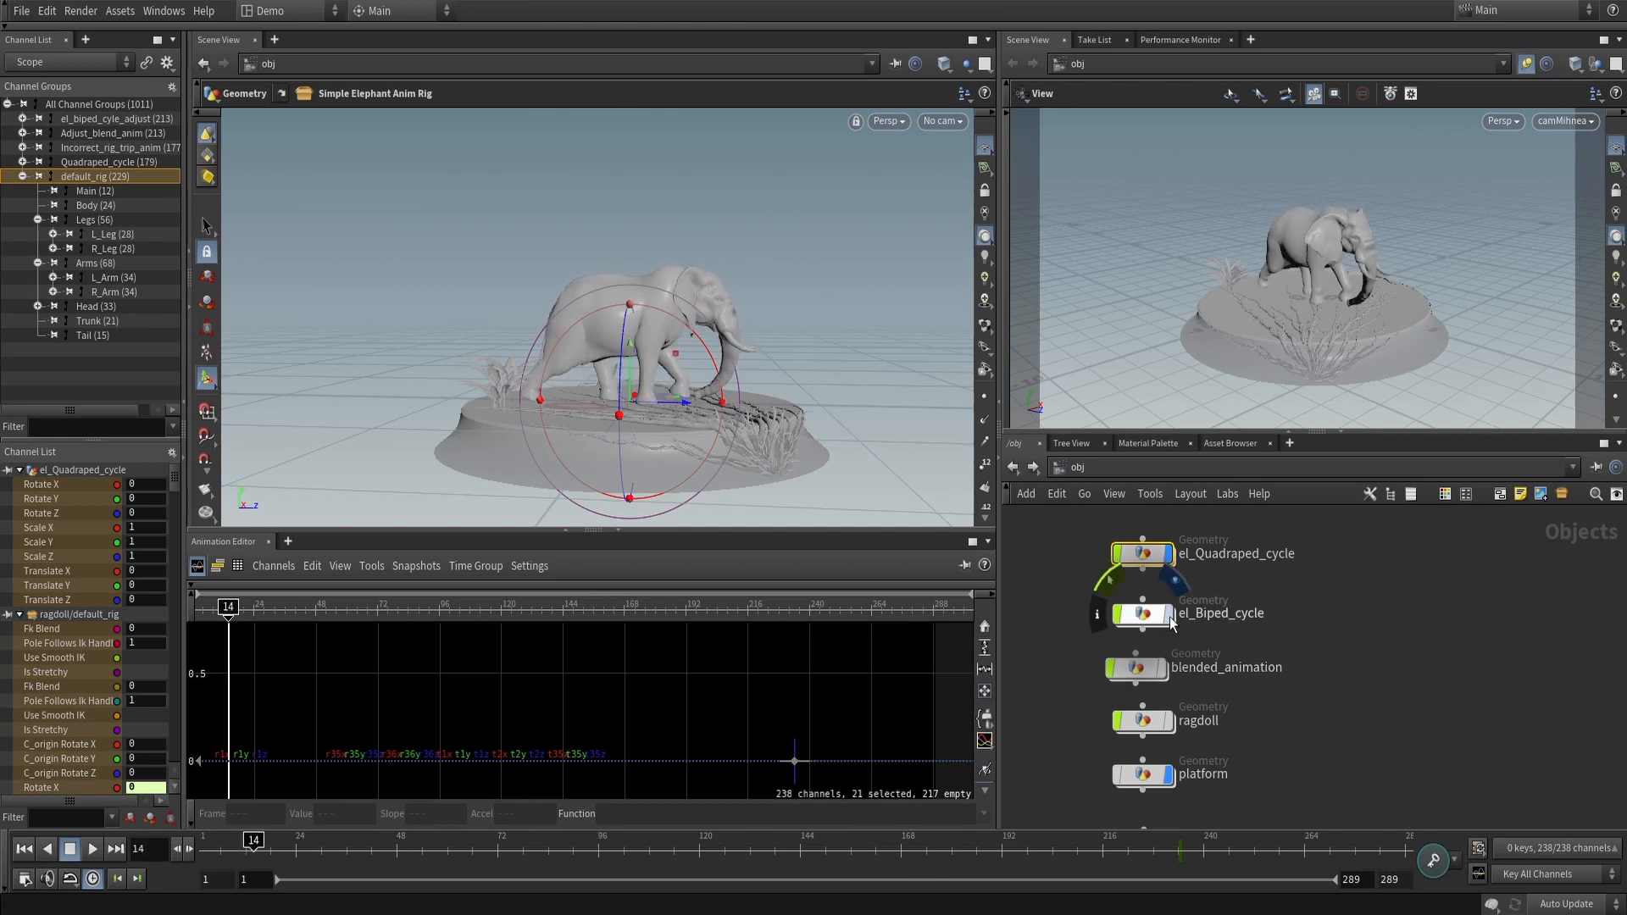
Show el_Biped_cycle instead of el_Quadraped_cycle, and scrub the upright walk cycle, stopping at frame 21
{"action": "left_click", "coordinate": [1172, 622]}
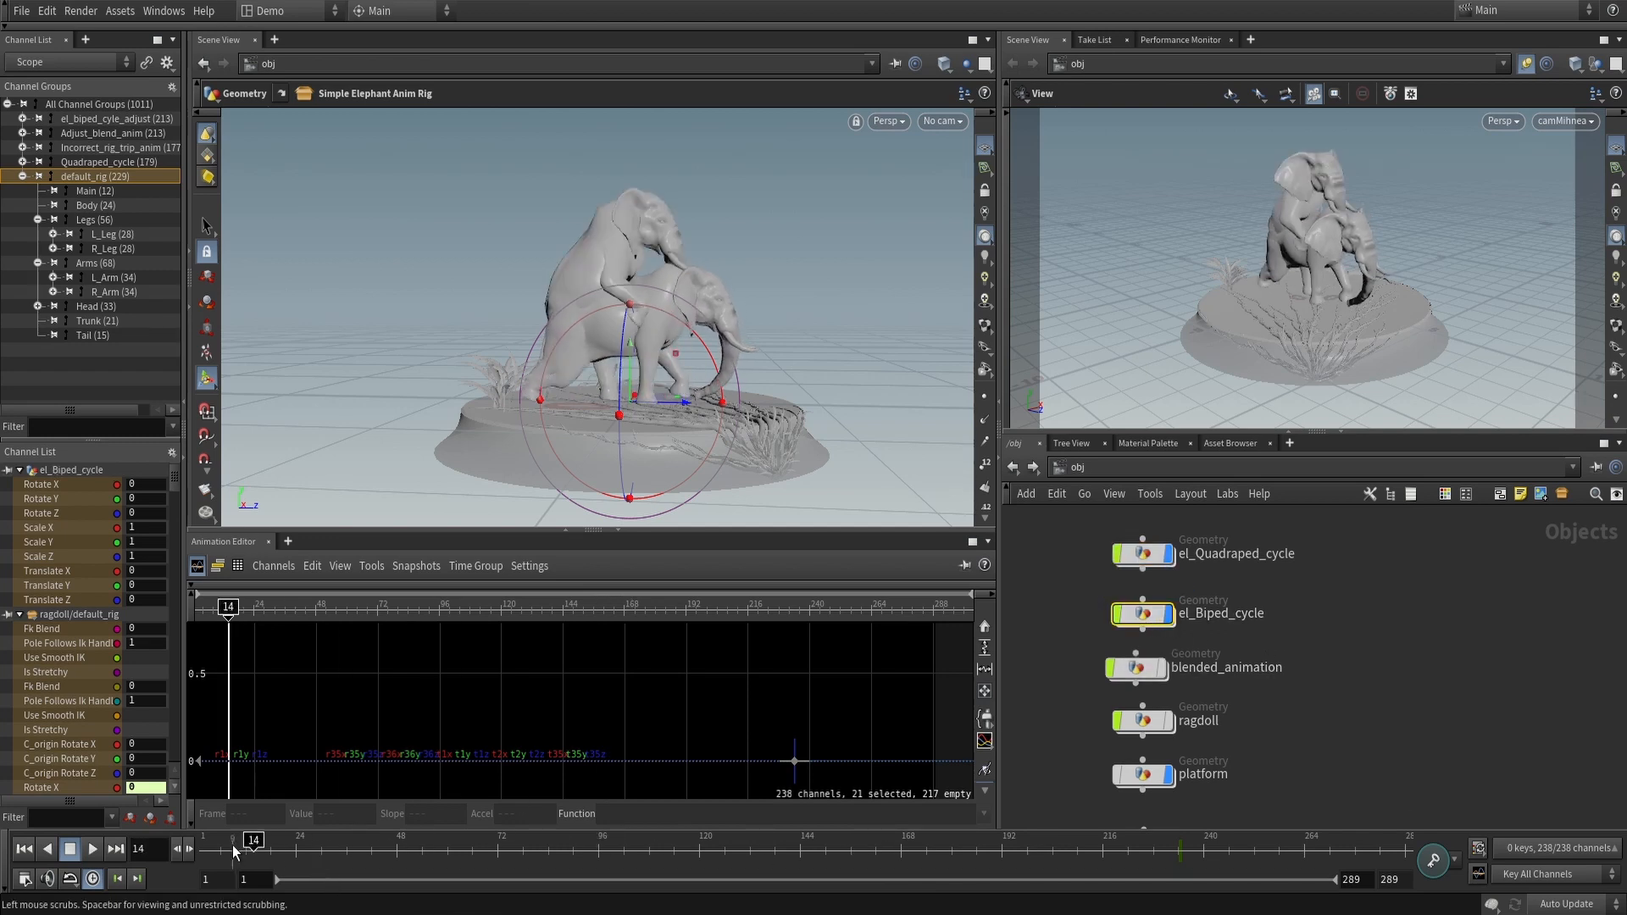
{"action": "left_click", "coordinate": [1173, 560]}
{"action": "left_click", "coordinate": [320, 841]}
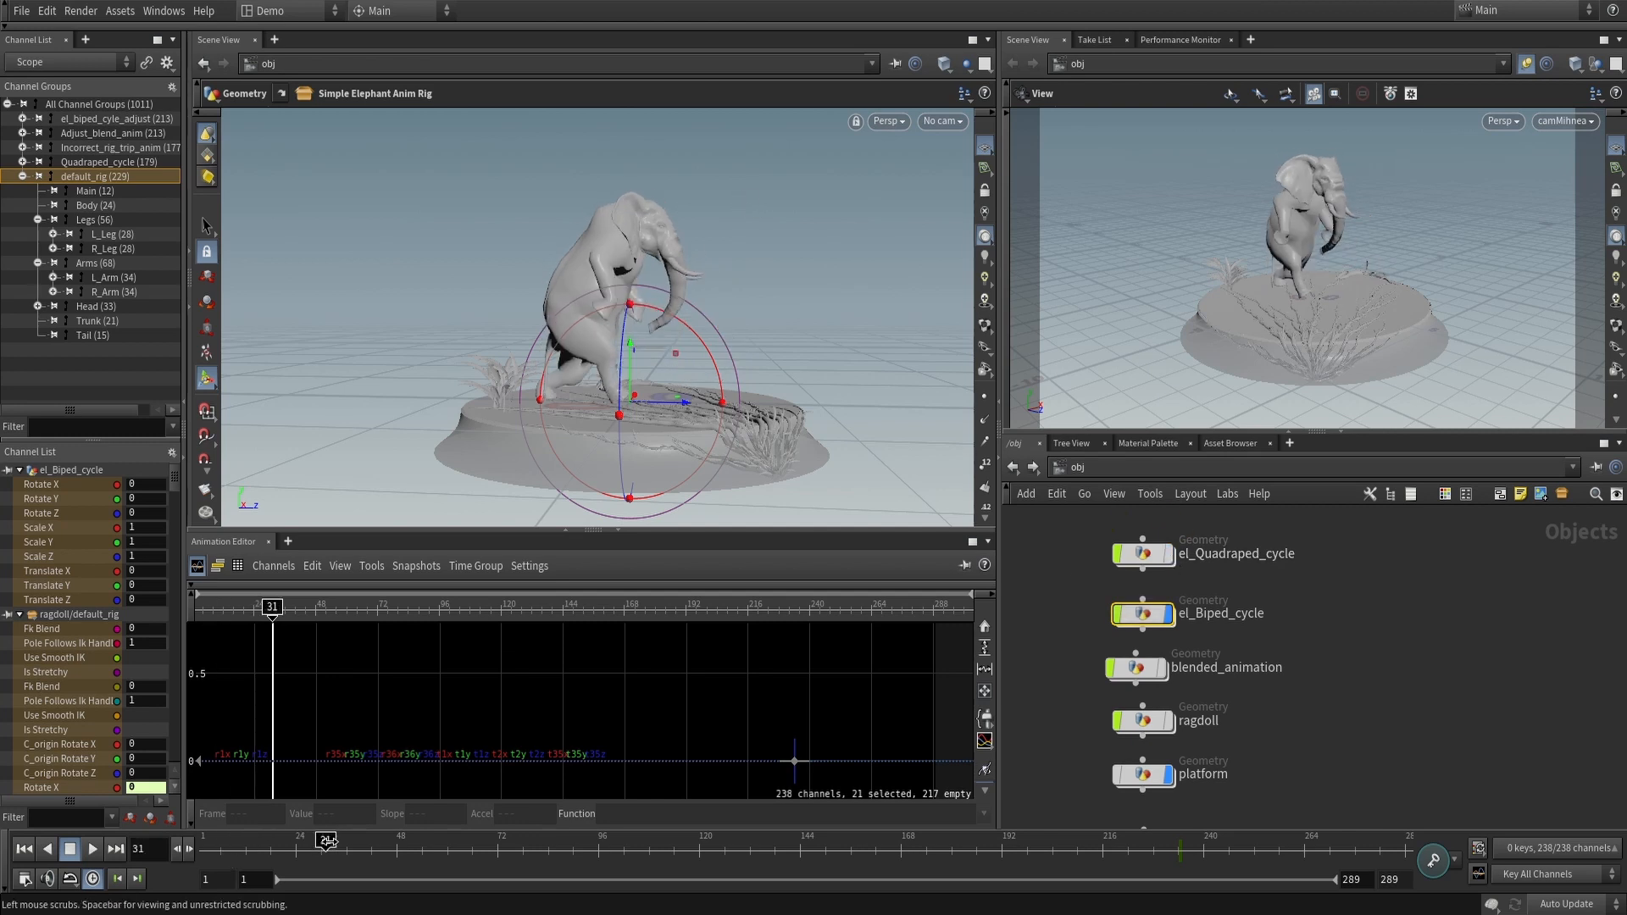
{"action": "left_click_drag", "start_coordinate": [392, 840], "coordinate": [283, 842]}
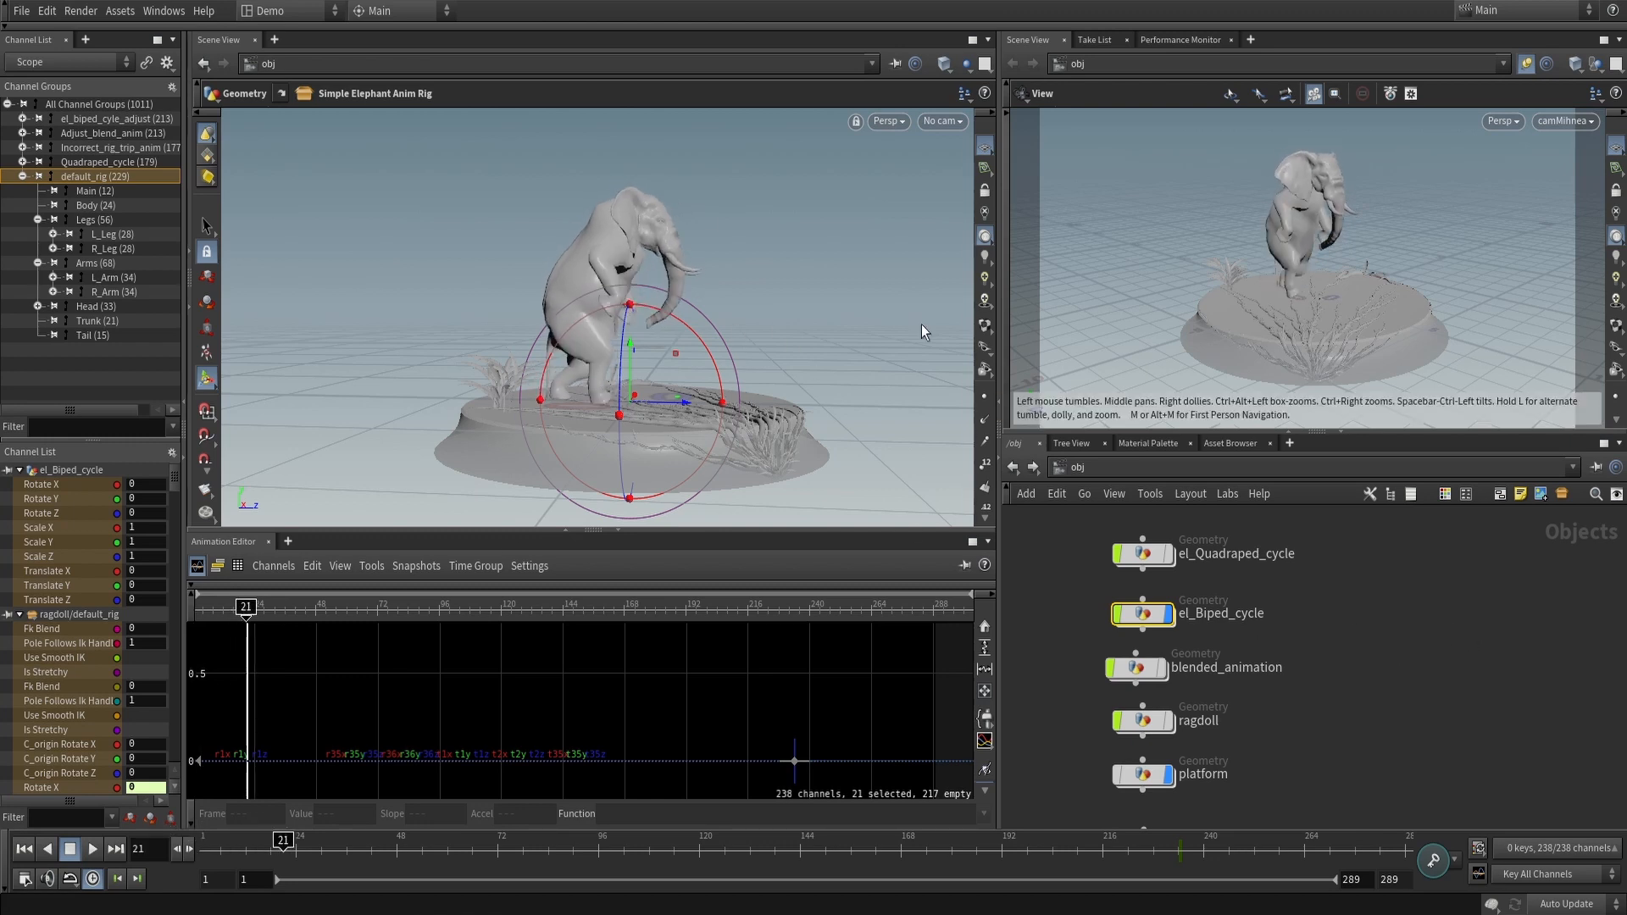
Show blended_animation instead of el_Biped_cycle with its Adjust_blend_anim node displayed, and scrub the blend to frame 91 at object level
{"action": "left_click", "coordinate": [1169, 619]}
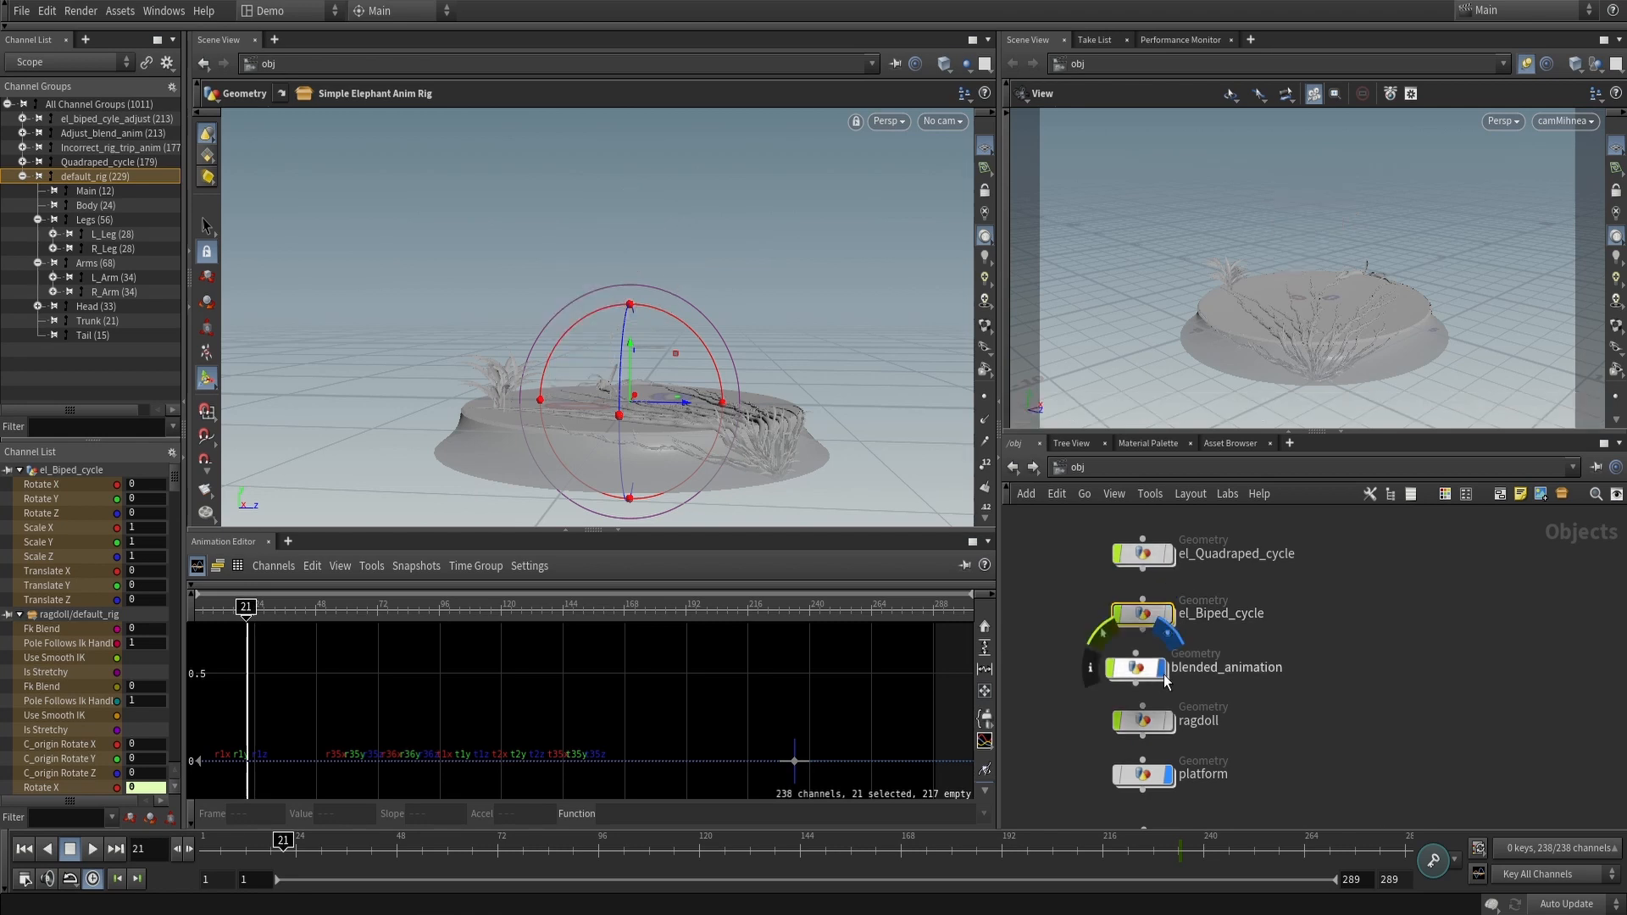
{"action": "left_click", "coordinate": [1164, 675]}
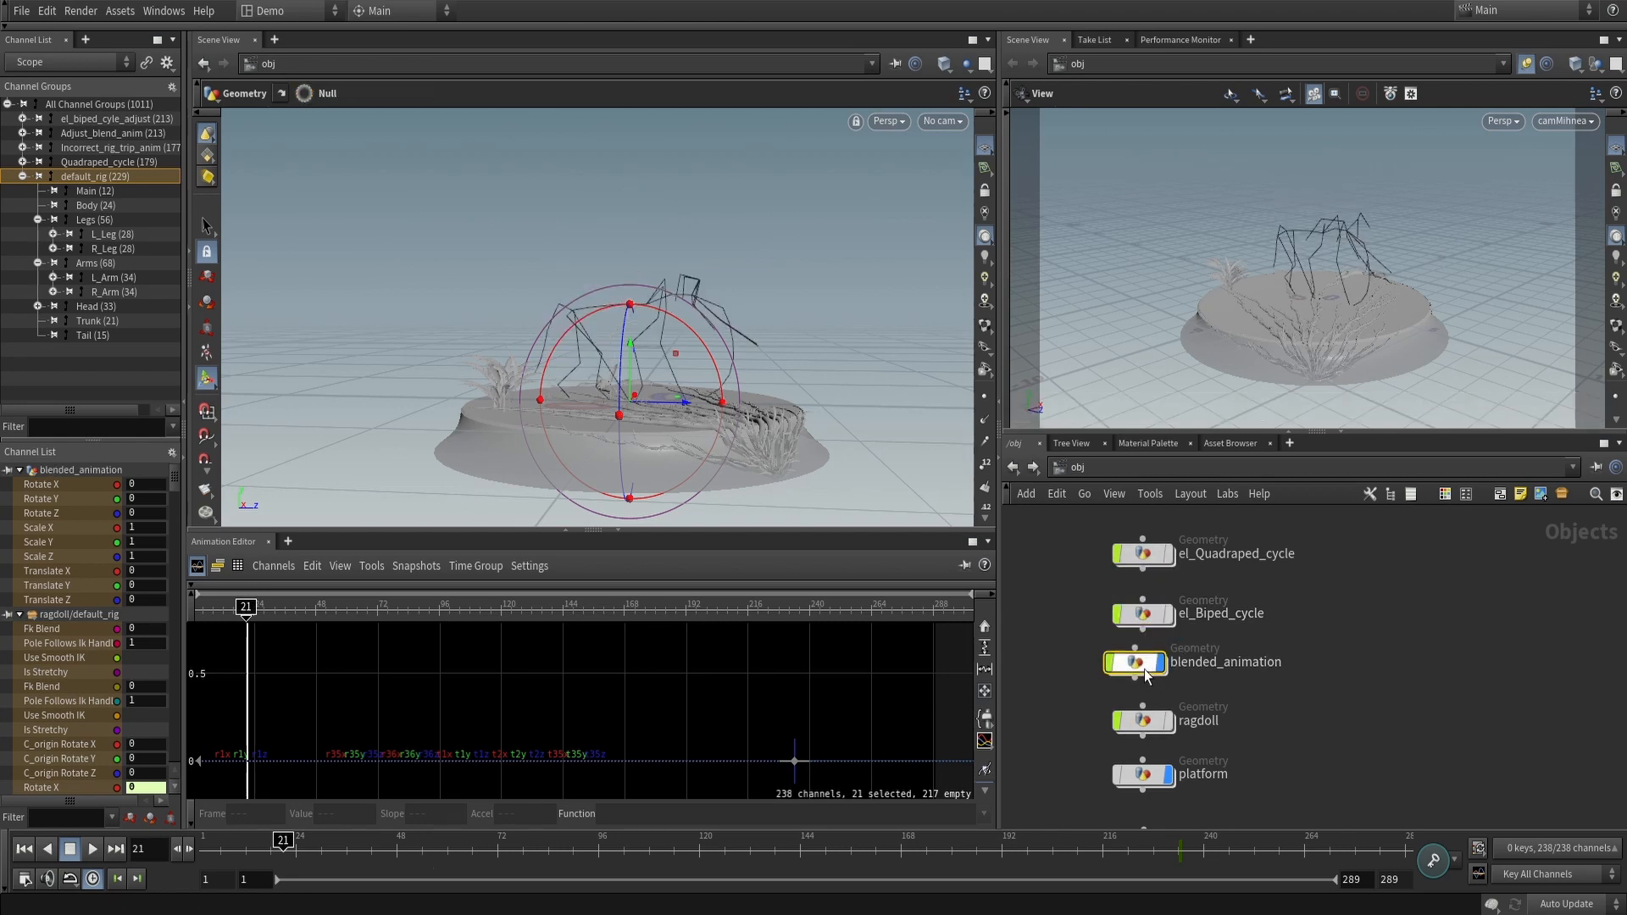
{"action": "double_click", "coordinate": [1149, 676]}
{"action": "left_click", "coordinate": [1076, 683]}
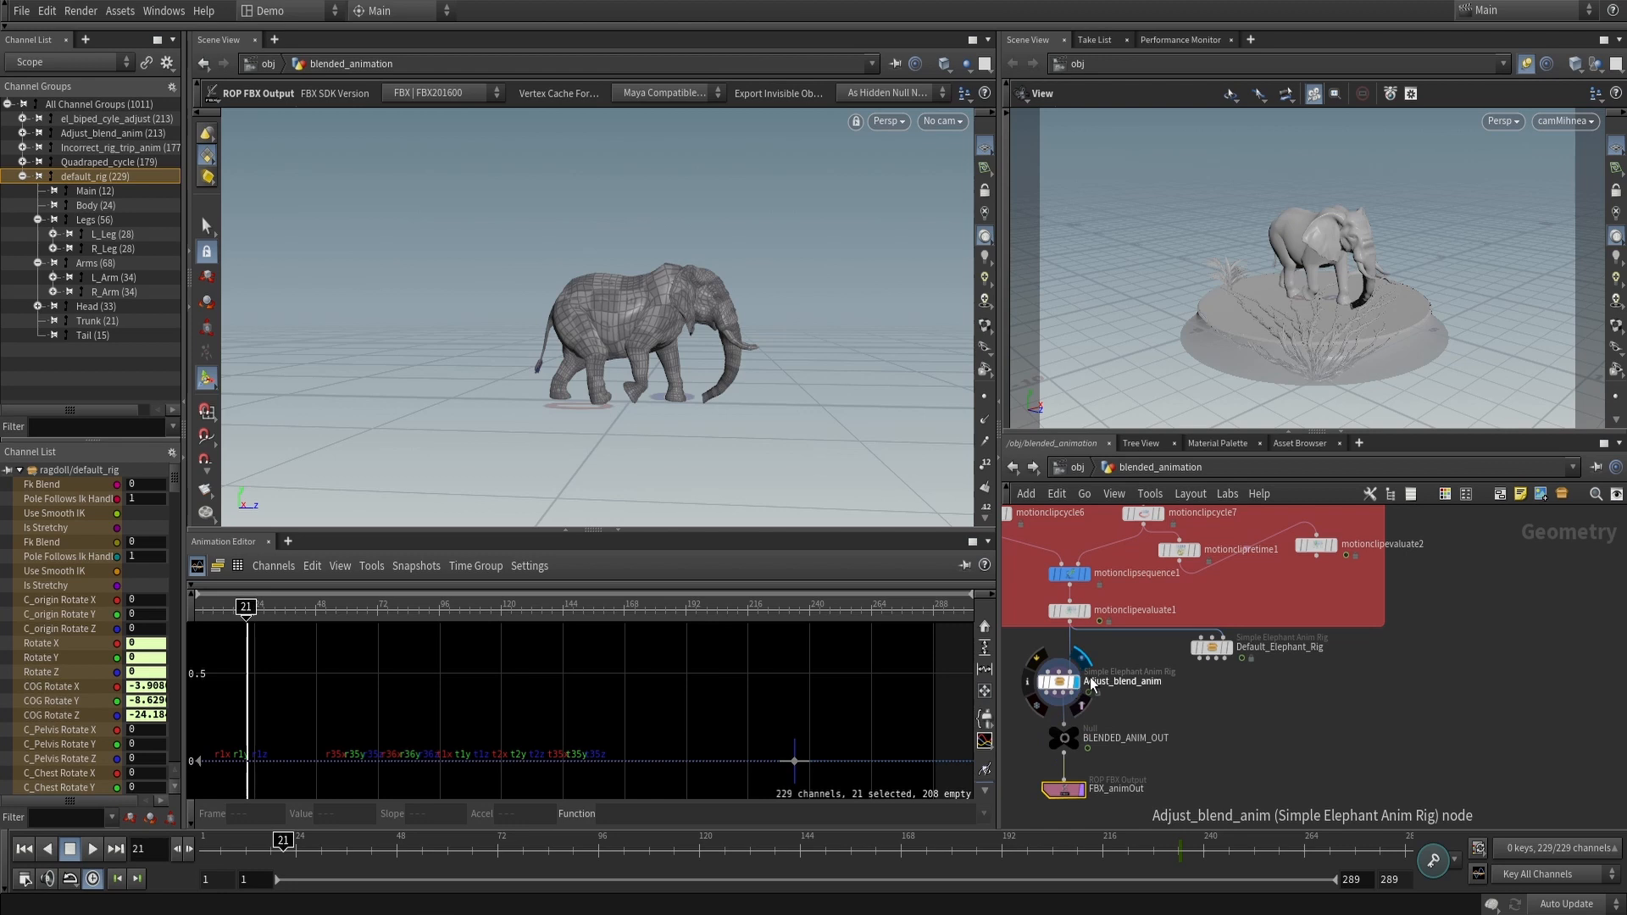
{"action": "left_click", "coordinate": [1080, 468]}
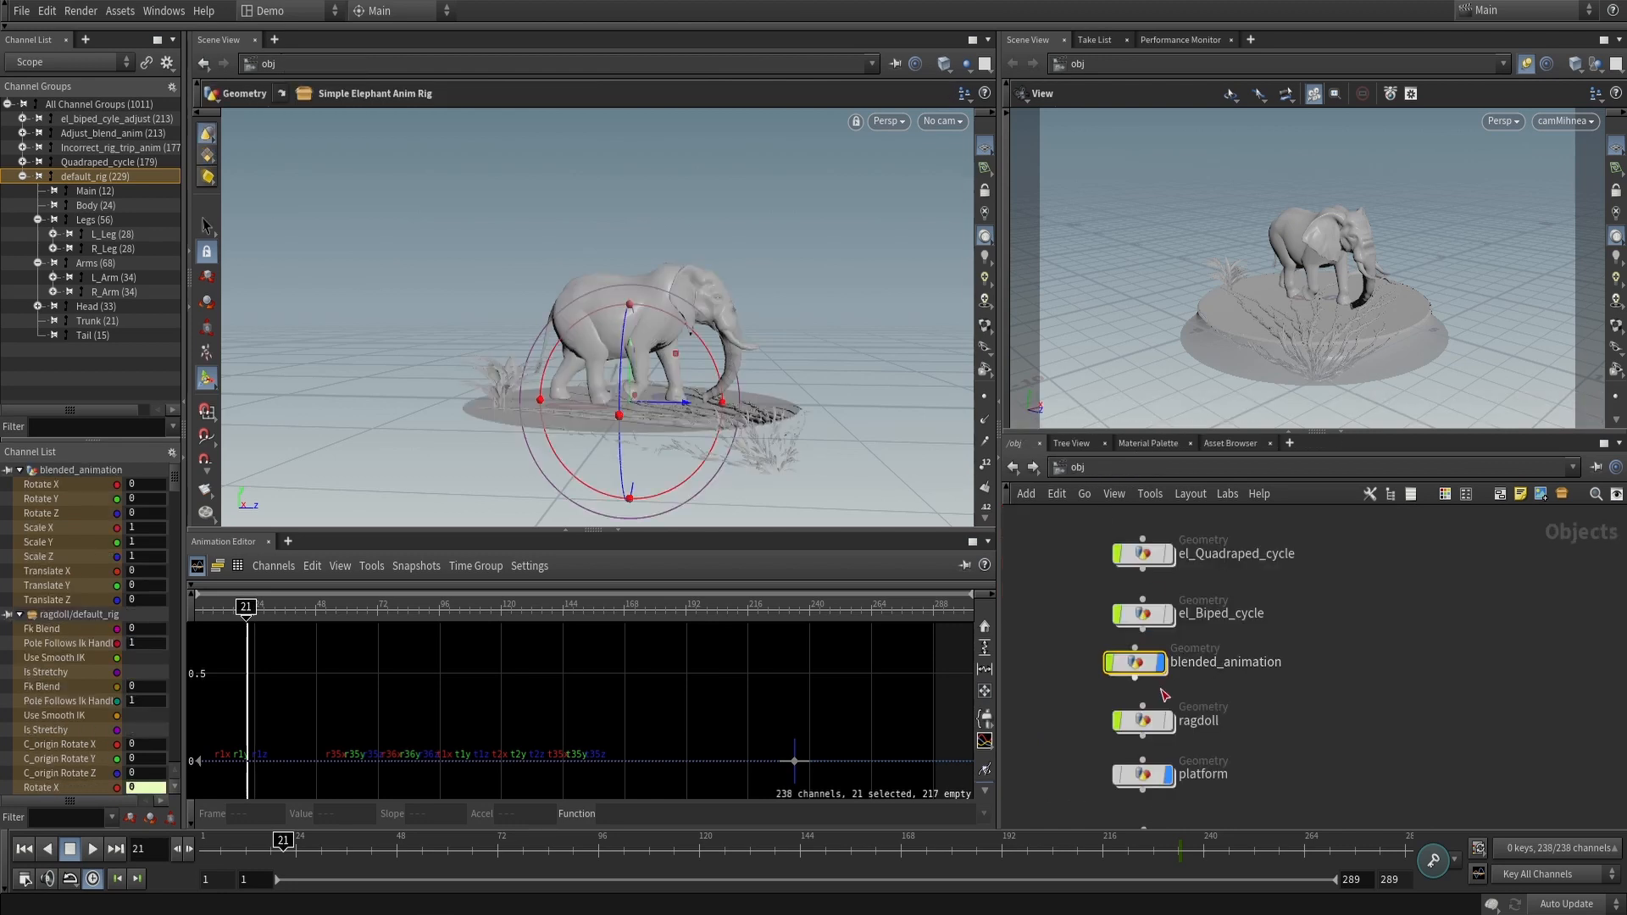
{"action": "left_click_drag", "start_coordinate": [275, 851], "coordinate": [557, 863]}
Show ragdoll instead of blended_animation, and scrub its full motion through frames 105 and 149 to frame 275
{"action": "middle_click_drag", "start_coordinate": [1414, 715], "coordinate": [1450, 618]}
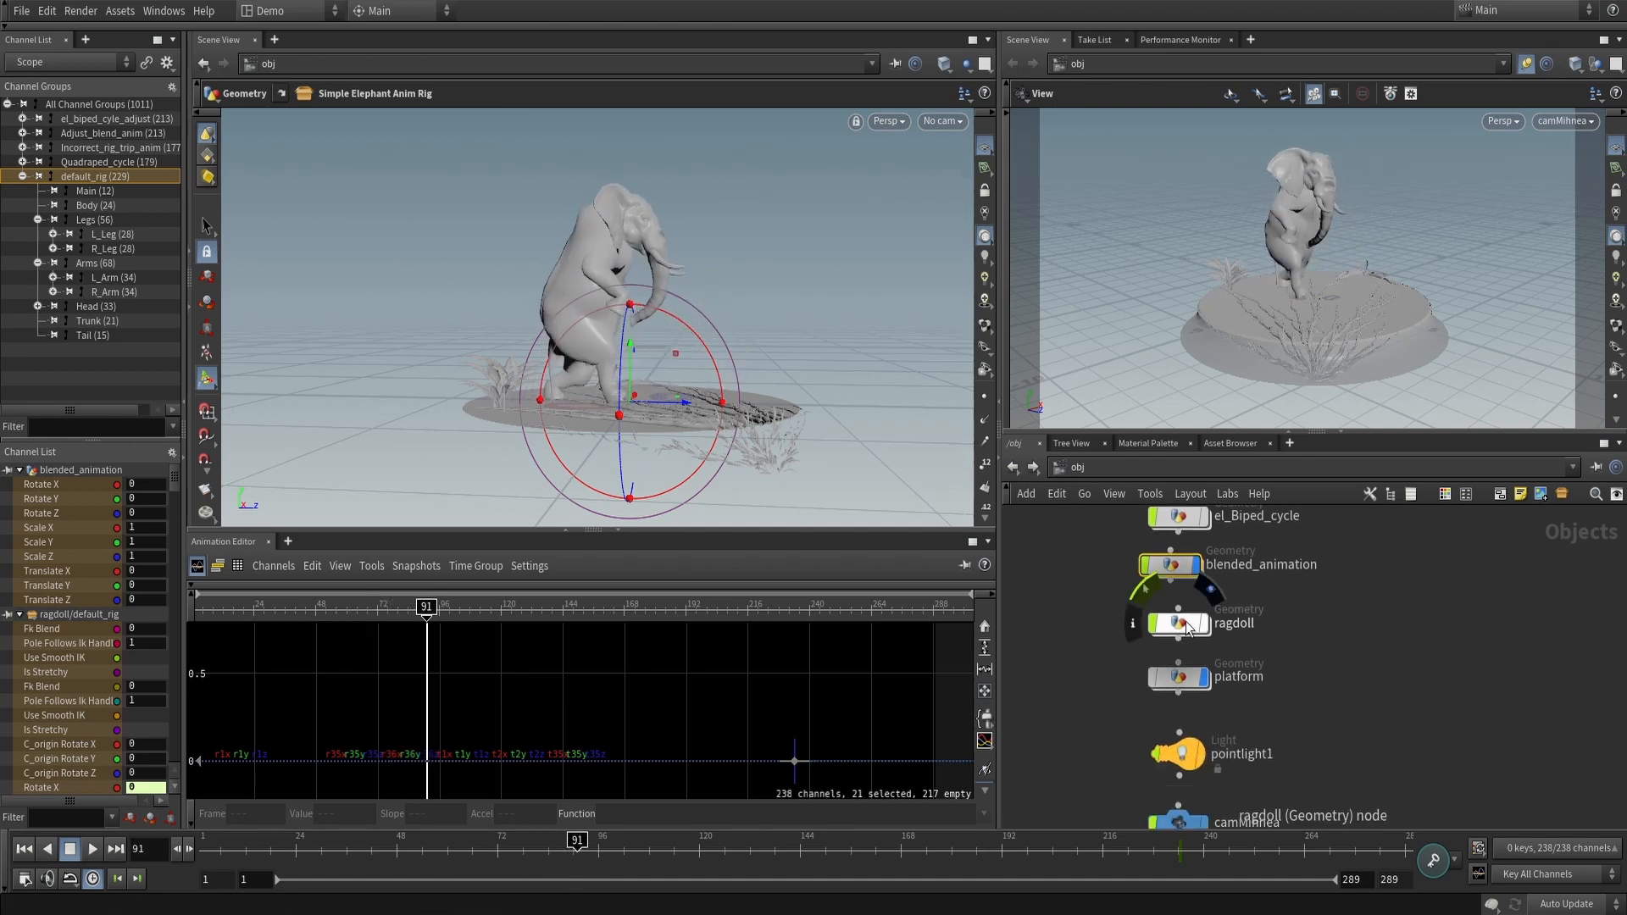
{"action": "left_click", "coordinate": [1188, 627]}
{"action": "left_click", "coordinate": [1204, 628]}
{"action": "left_click", "coordinate": [1205, 629]}
{"action": "left_click_drag", "start_coordinate": [573, 844], "coordinate": [633, 845]}
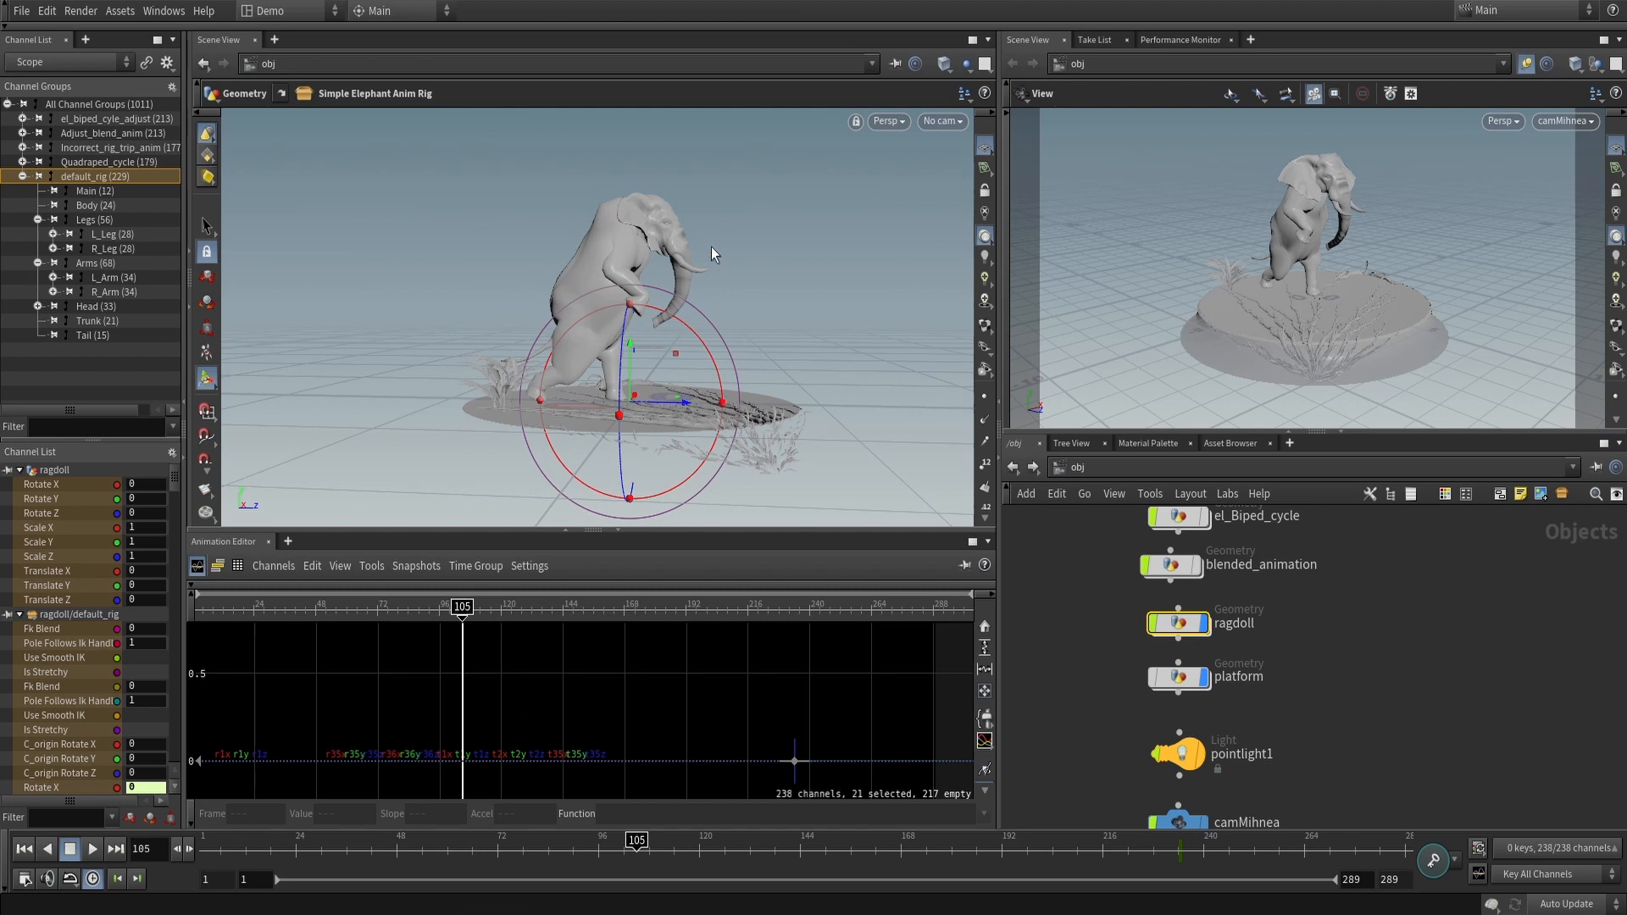
{"action": "mouse_move", "coordinate": [610, 865]}
{"action": "left_mouse_down"}
{"action": "mouse_move", "coordinate": [513, 865]}
{"action": "mouse_move", "coordinate": [899, 848]}
{"action": "mouse_move", "coordinate": [802, 859]}
{"action": "mouse_move", "coordinate": [820, 858]}
{"action": "left_mouse_up"}
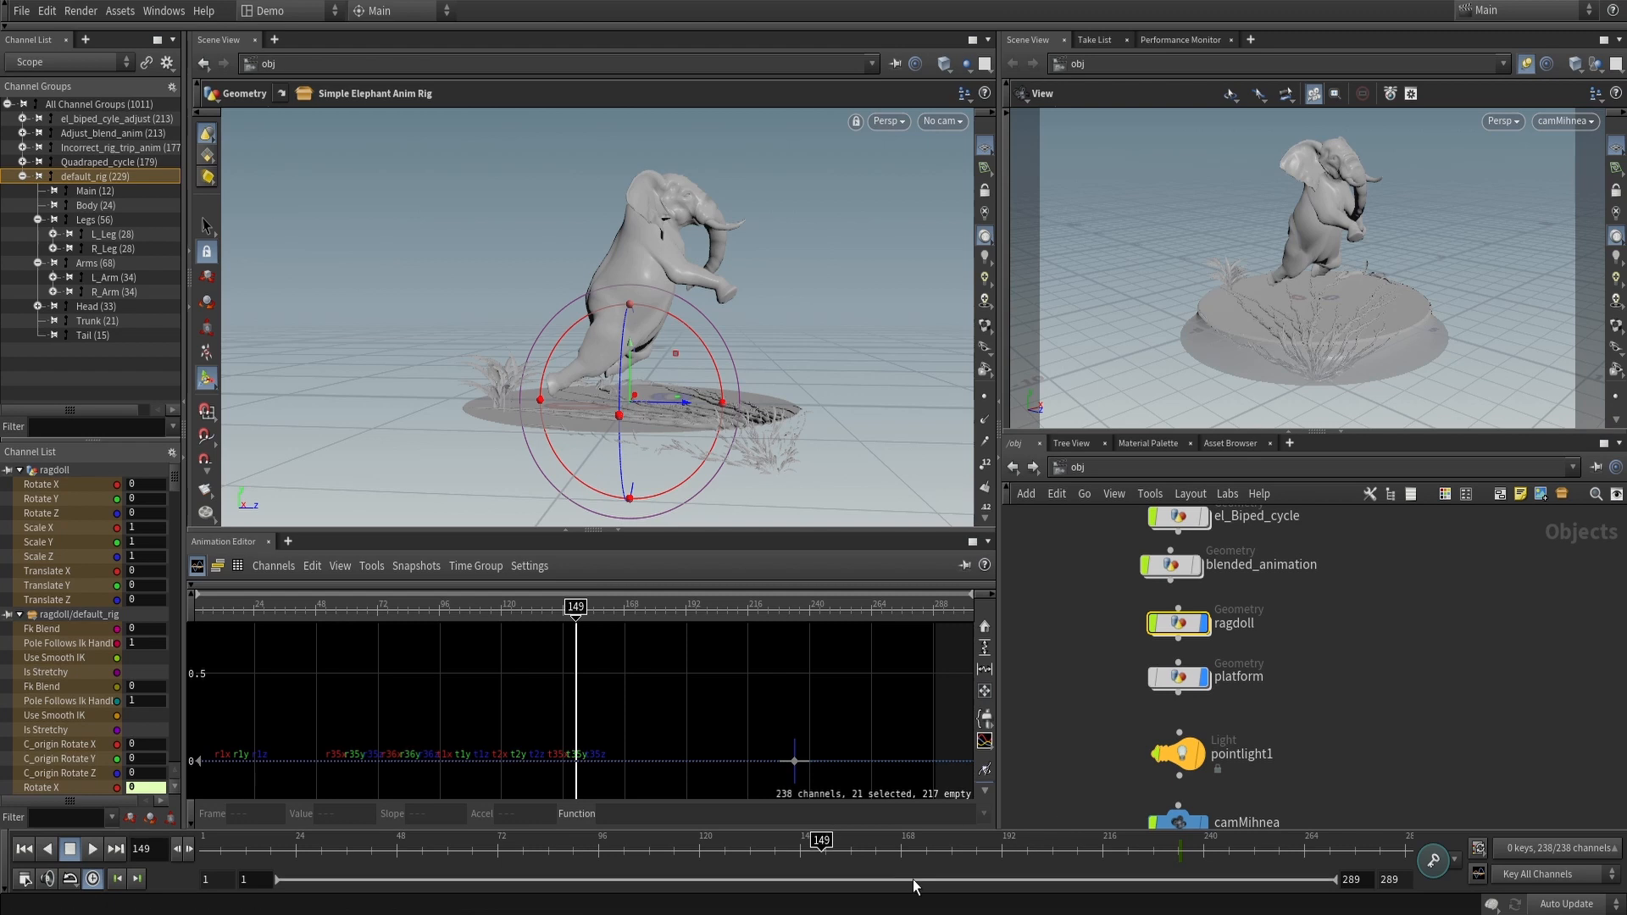
{"action": "mouse_move", "coordinate": [820, 844]}
{"action": "left_mouse_down"}
{"action": "mouse_move", "coordinate": [1146, 835]}
{"action": "mouse_move", "coordinate": [943, 834]}
{"action": "mouse_move", "coordinate": [903, 796]}
{"action": "mouse_move", "coordinate": [1403, 824]}
{"action": "mouse_move", "coordinate": [1350, 829]}
{"action": "left_mouse_up"}
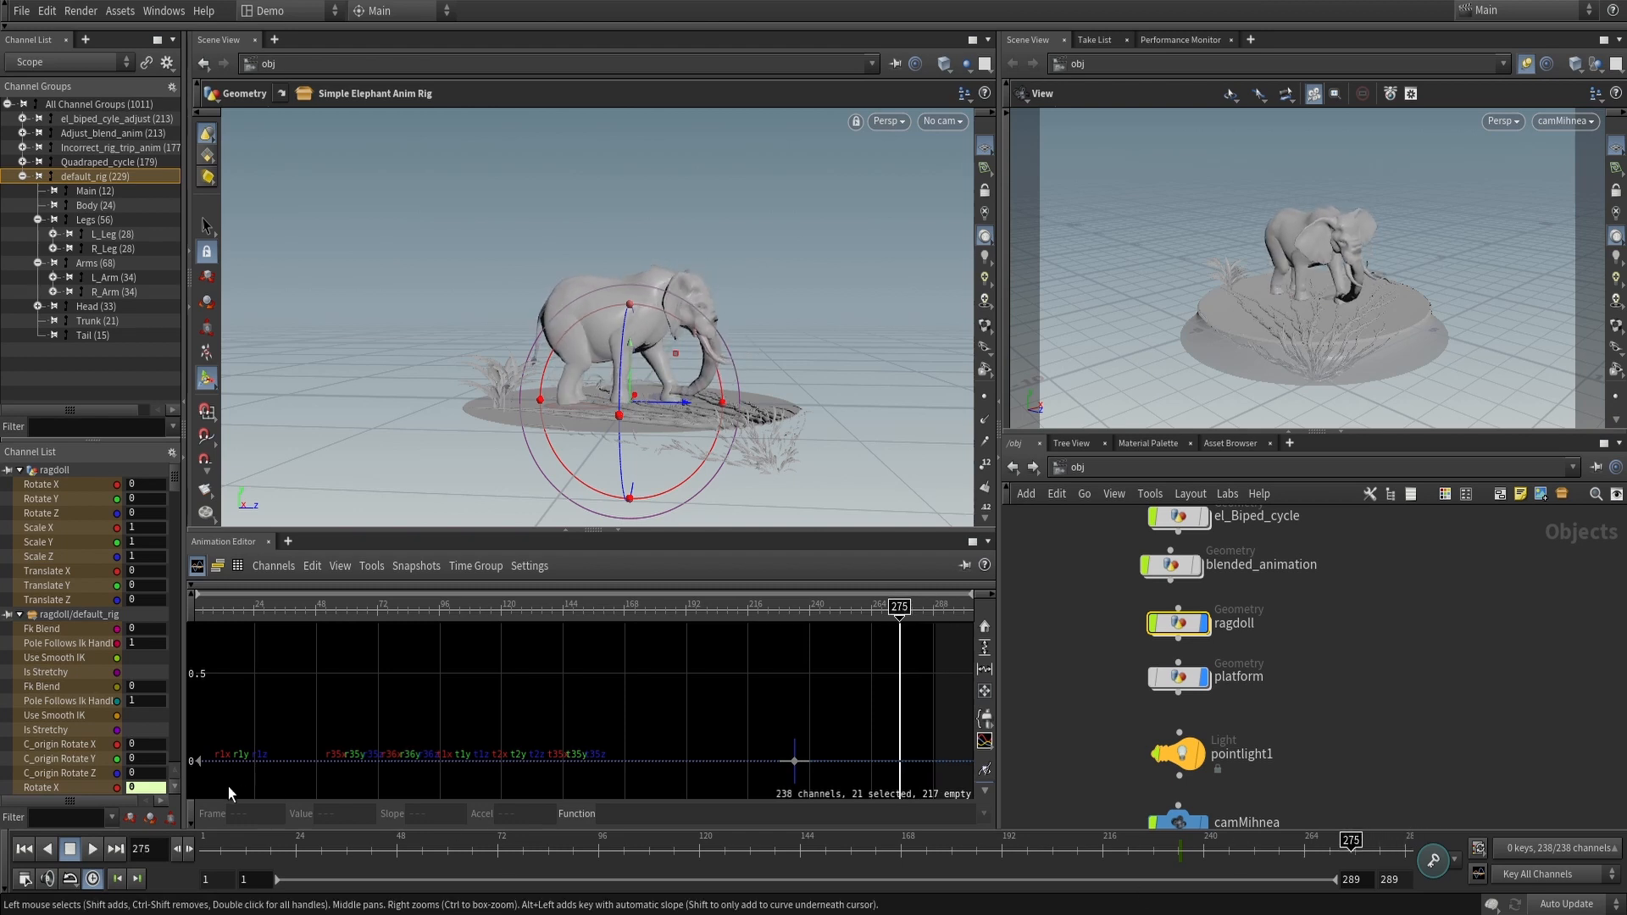
Play back the ragdoll animation, select the camMihnea camera, and scrub the stand-up motion through frames 244, 248 and 239 to frame 260
{"action": "left_click", "coordinate": [90, 848]}
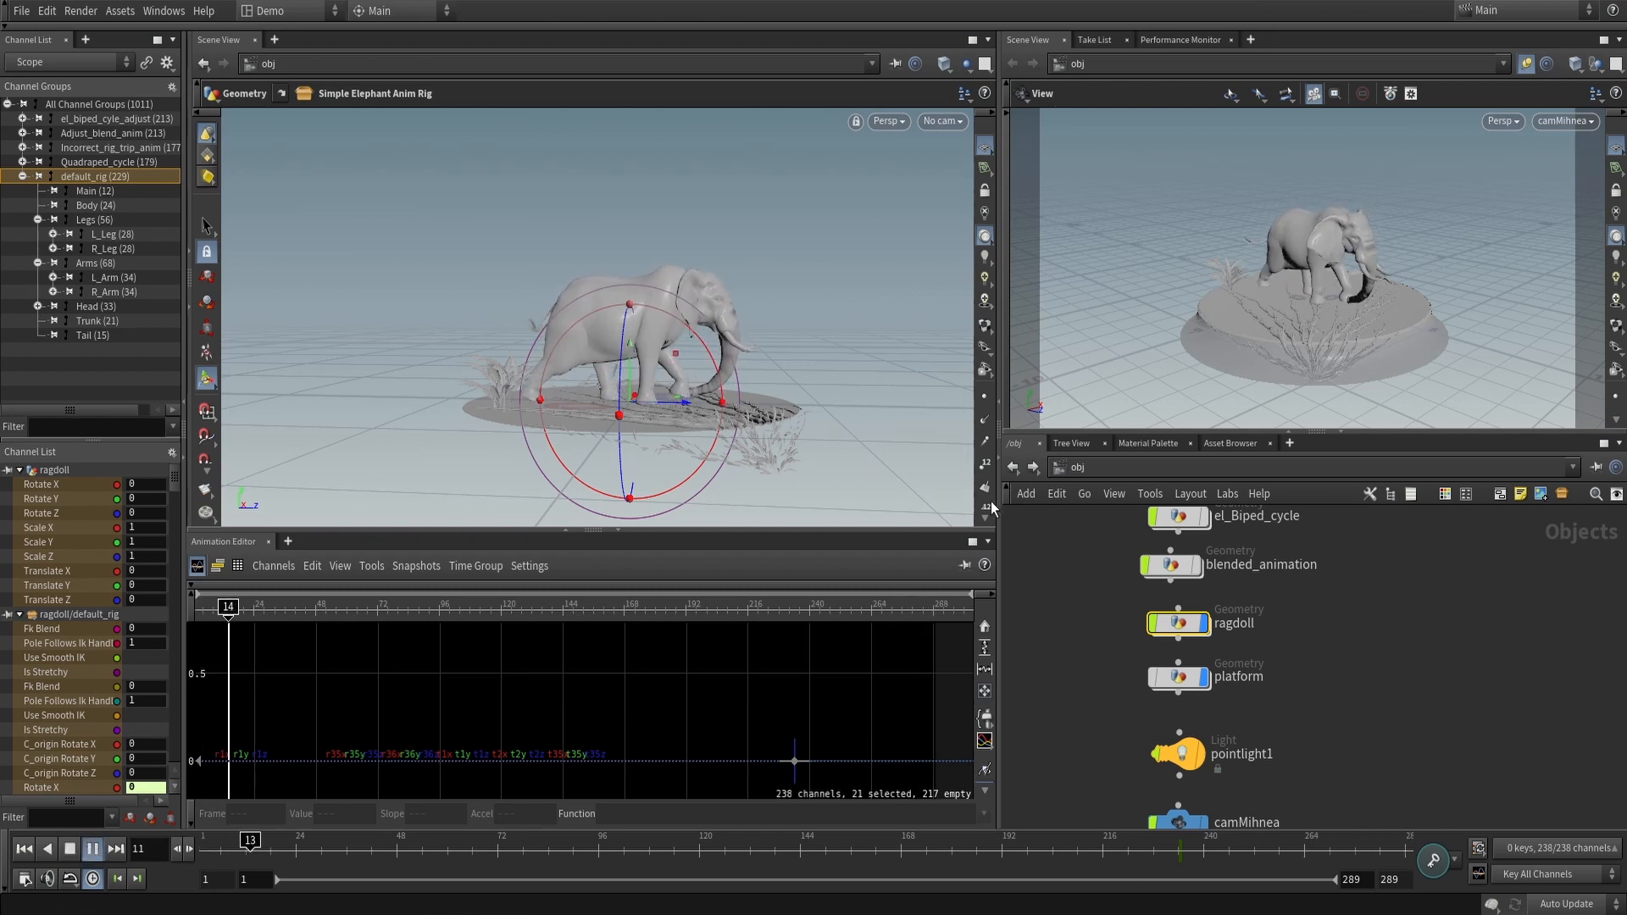
{"action": "left_click", "coordinate": [1182, 817]}
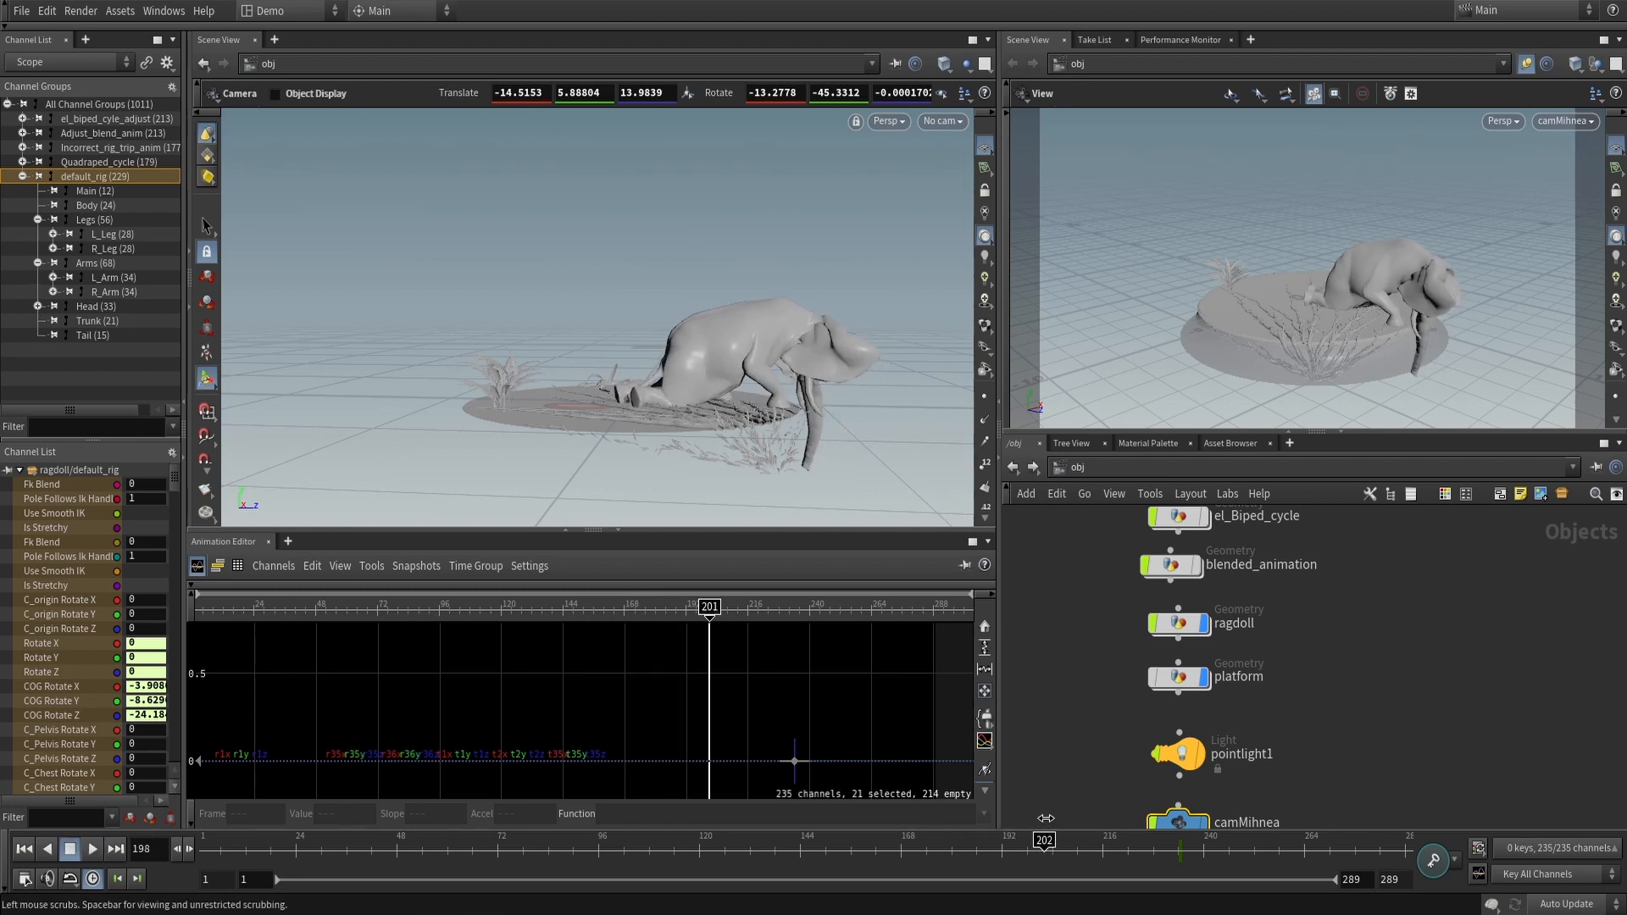
{"action": "left_click", "coordinate": [1220, 844]}
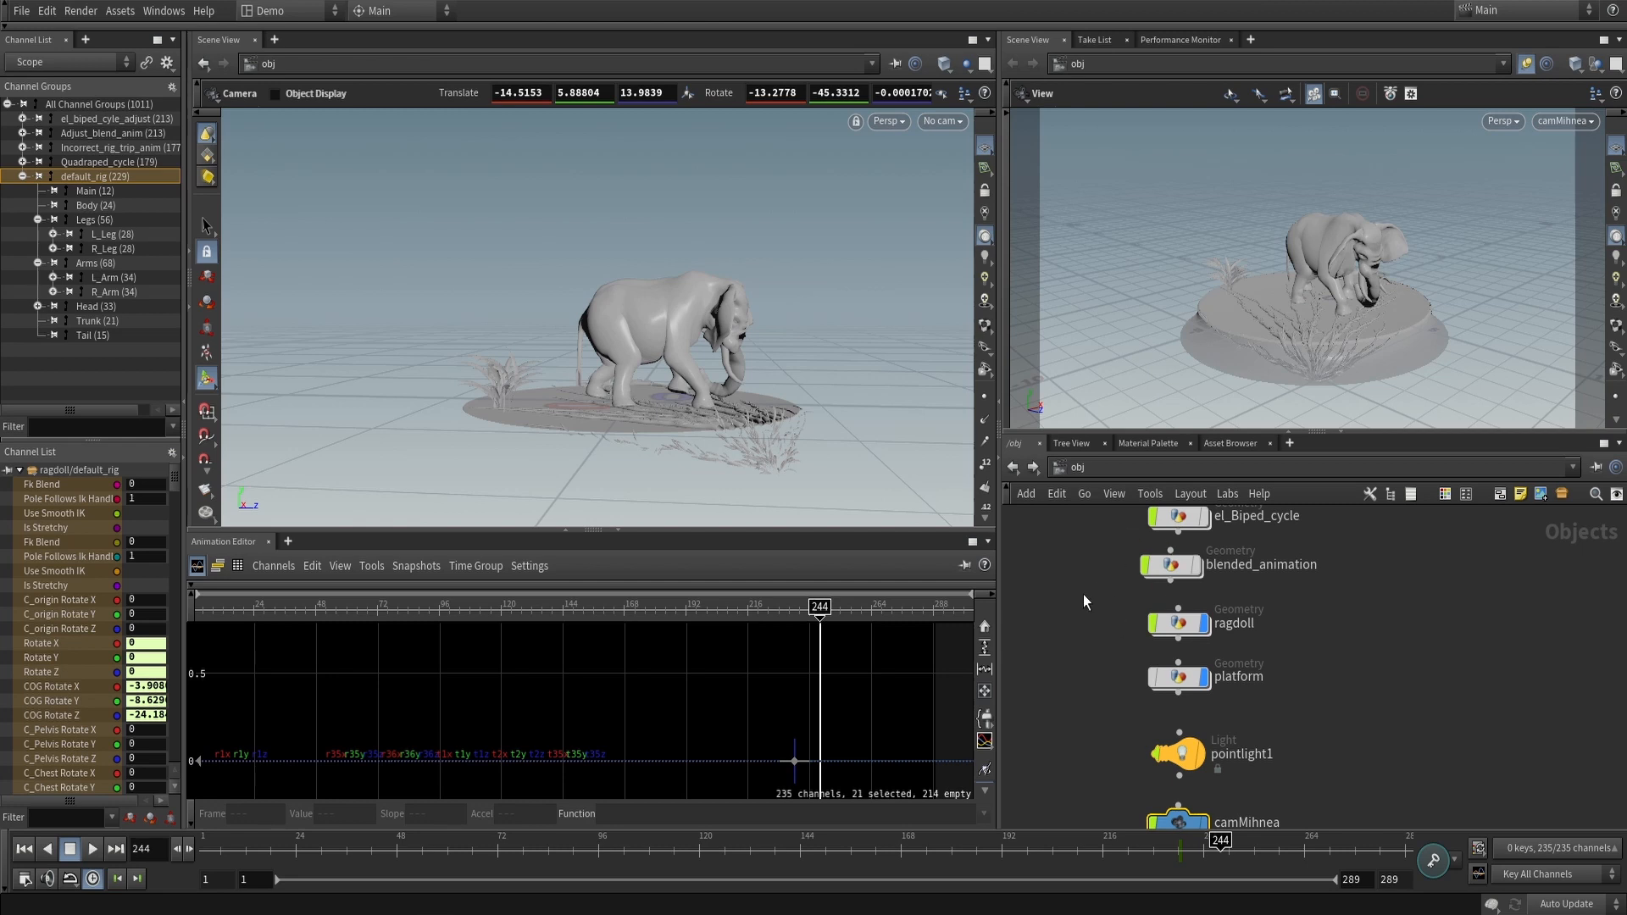
{"action": "left_click_drag", "start_coordinate": [1023, 842], "coordinate": [1242, 842]}
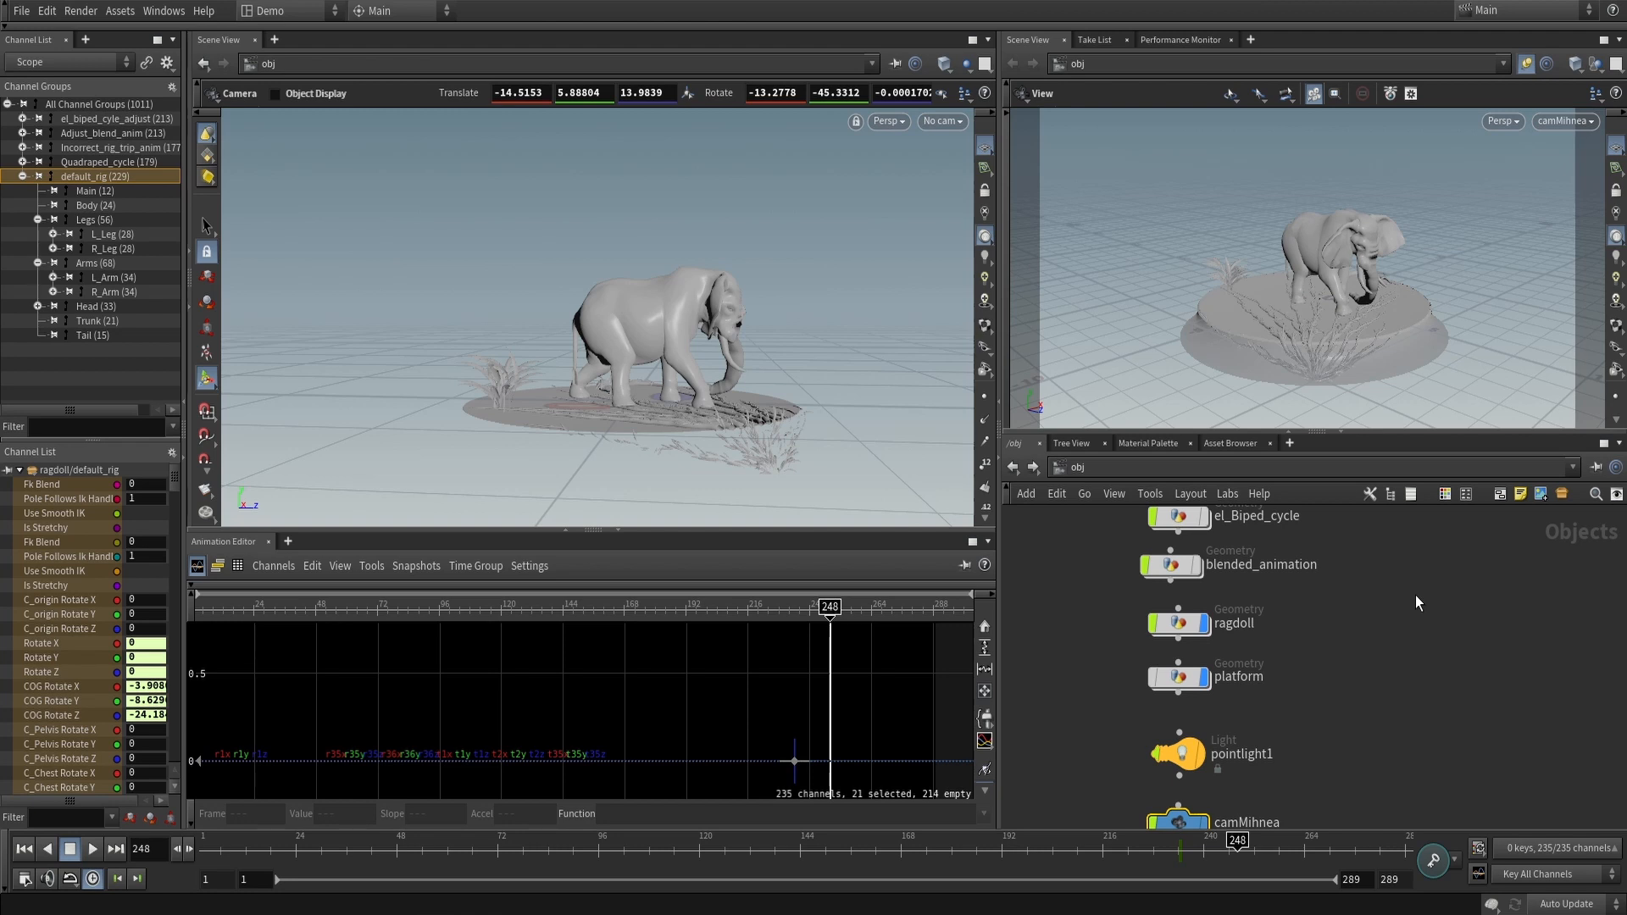
{"action": "mouse_move", "coordinate": [1160, 854]}
{"action": "left_mouse_down"}
{"action": "mouse_move", "coordinate": [981, 856]}
{"action": "mouse_move", "coordinate": [1187, 861]}
{"action": "left_mouse_up"}
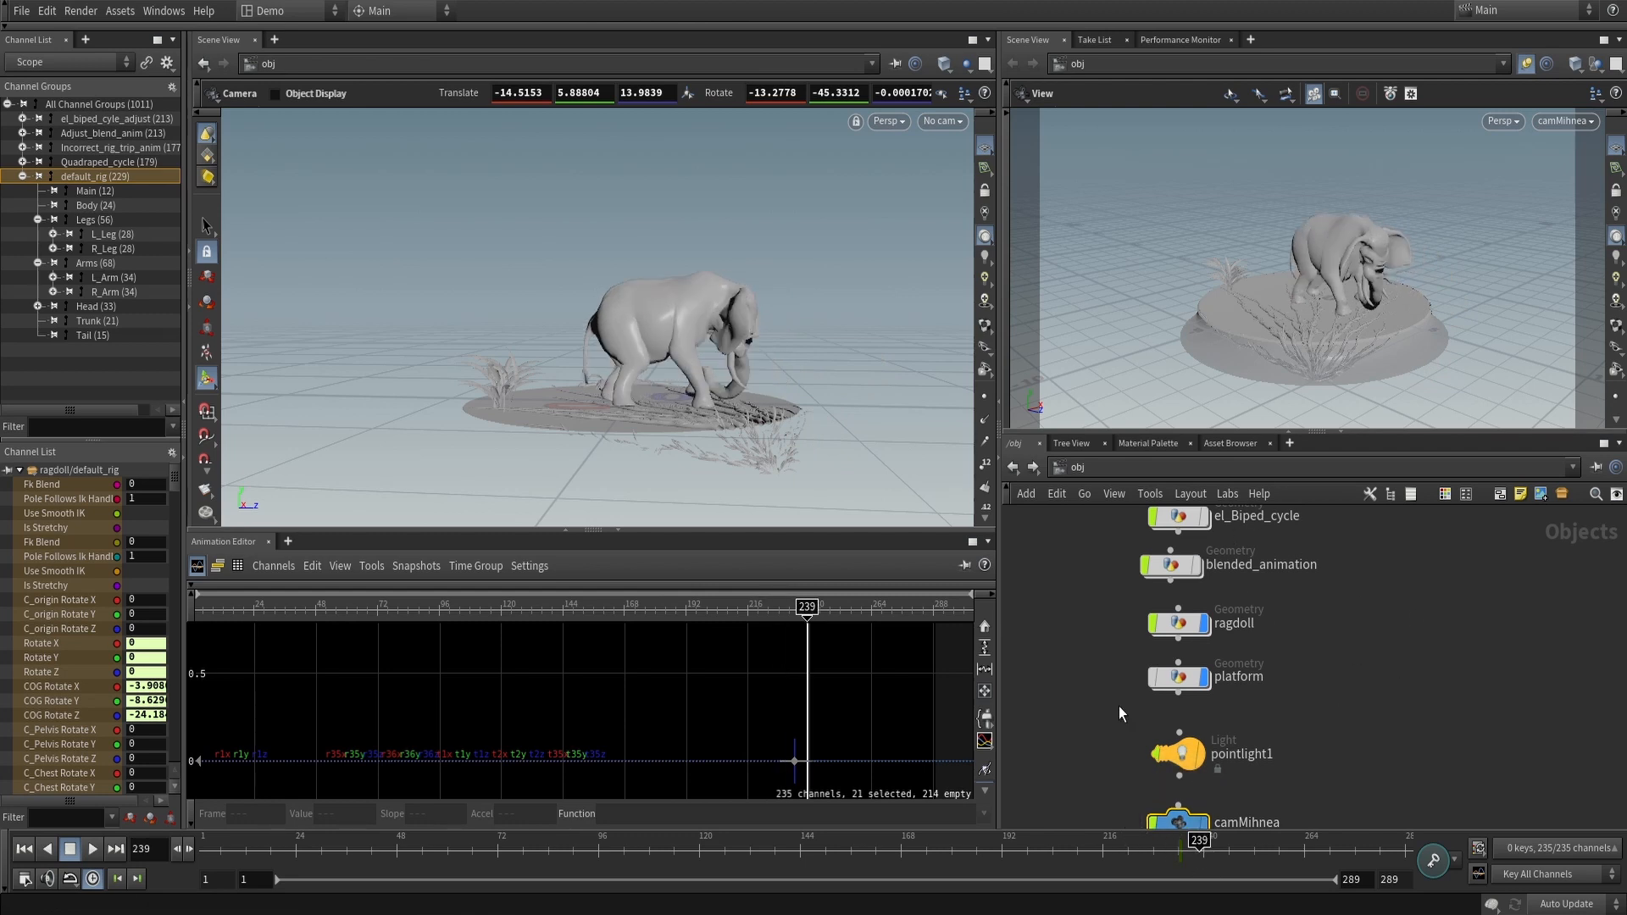
{"action": "left_click_drag", "start_coordinate": [1123, 859], "coordinate": [1284, 851]}
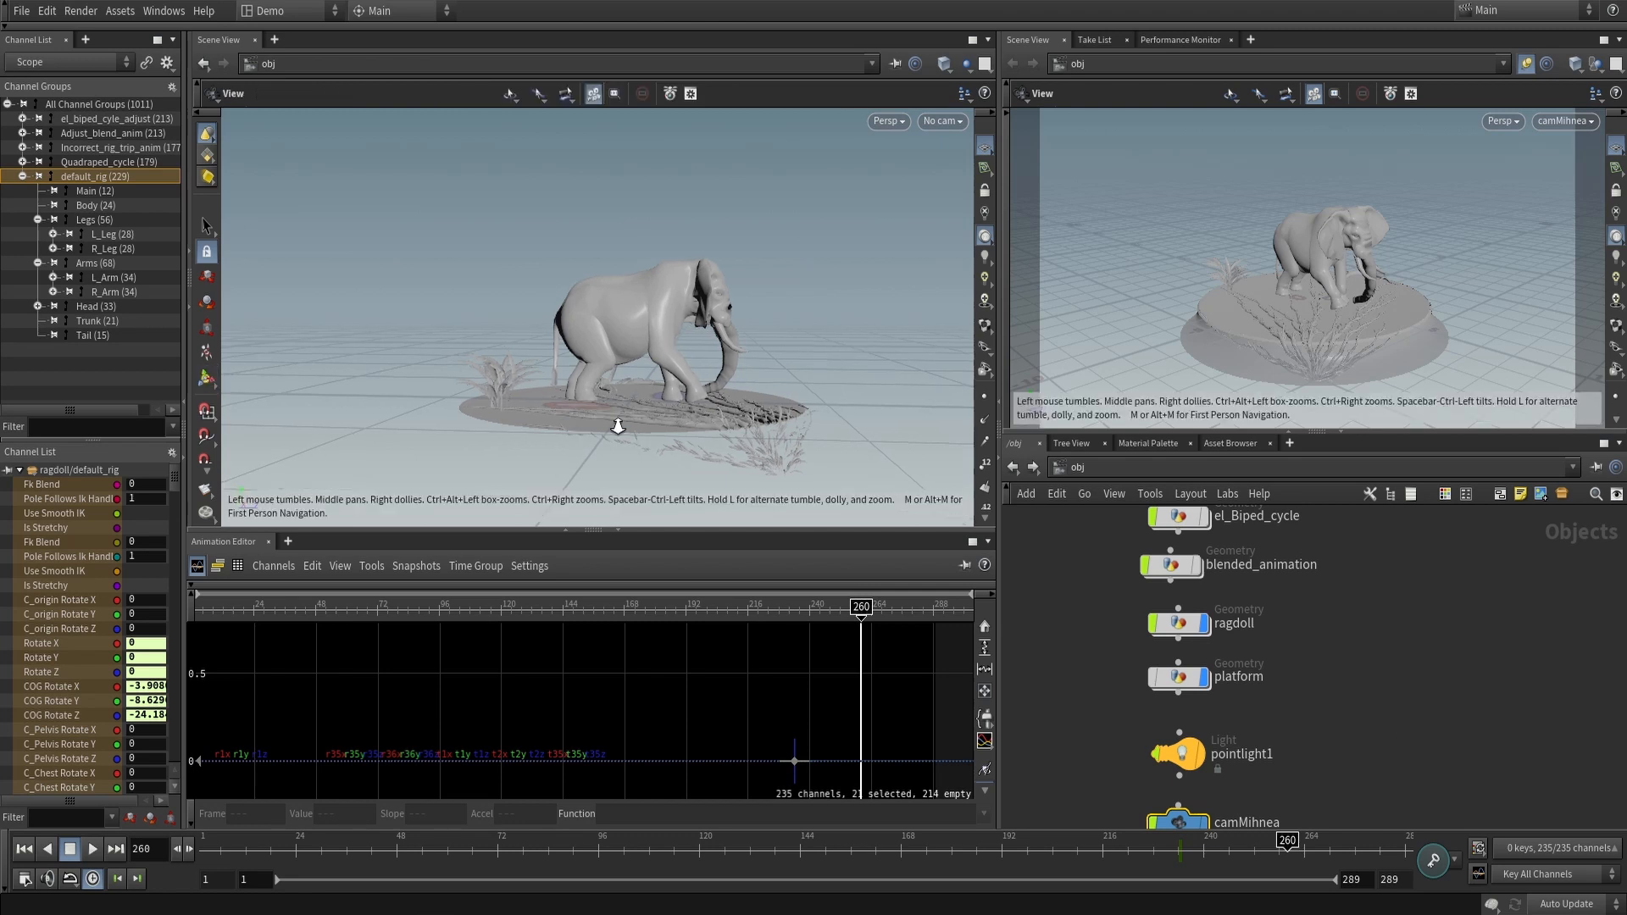
Inspect the elephant close up from the front while scrubbing the end of the ragdoll animation to frame 289
{"action": "right_click_drag", "start_coordinate": [578, 436], "coordinate": [756, 407], "text": "alt"}
{"action": "left_click_drag", "start_coordinate": [755, 407], "coordinate": [653, 343], "text": "alt"}
{"action": "left_click_drag", "start_coordinate": [1198, 864], "coordinate": [1417, 853]}
{"action": "scroll", "coordinate": [1362, 689], "scroll_direction": "down", "scroll_amount": 3}
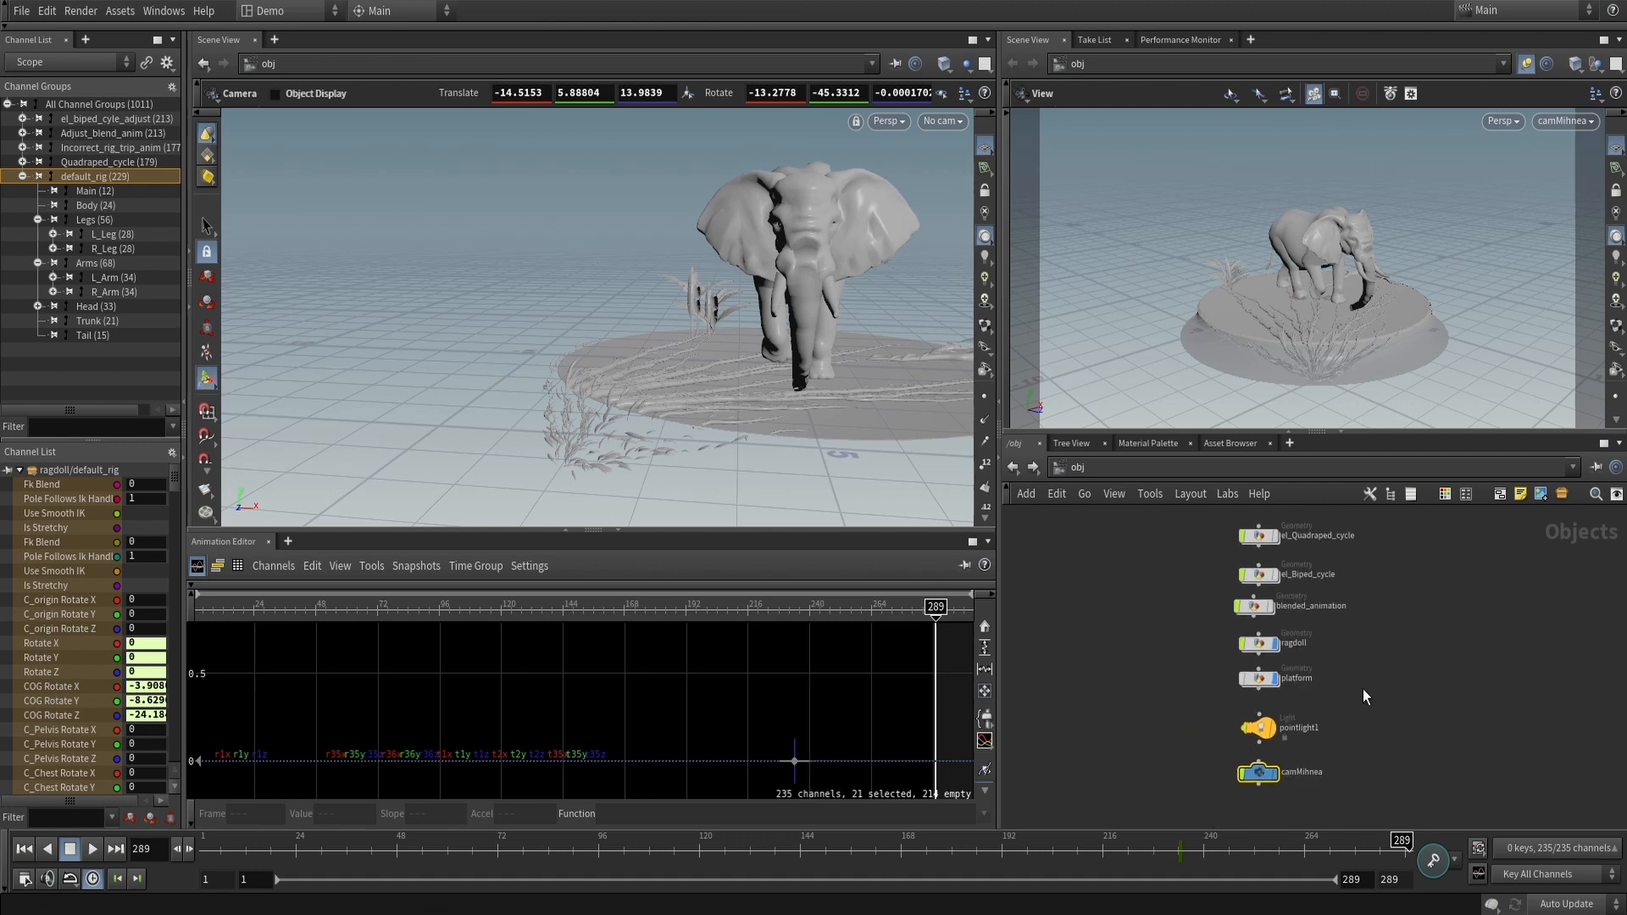
{"action": "scroll", "coordinate": [1395, 687], "scroll_direction": "up", "scroll_amount": 4}
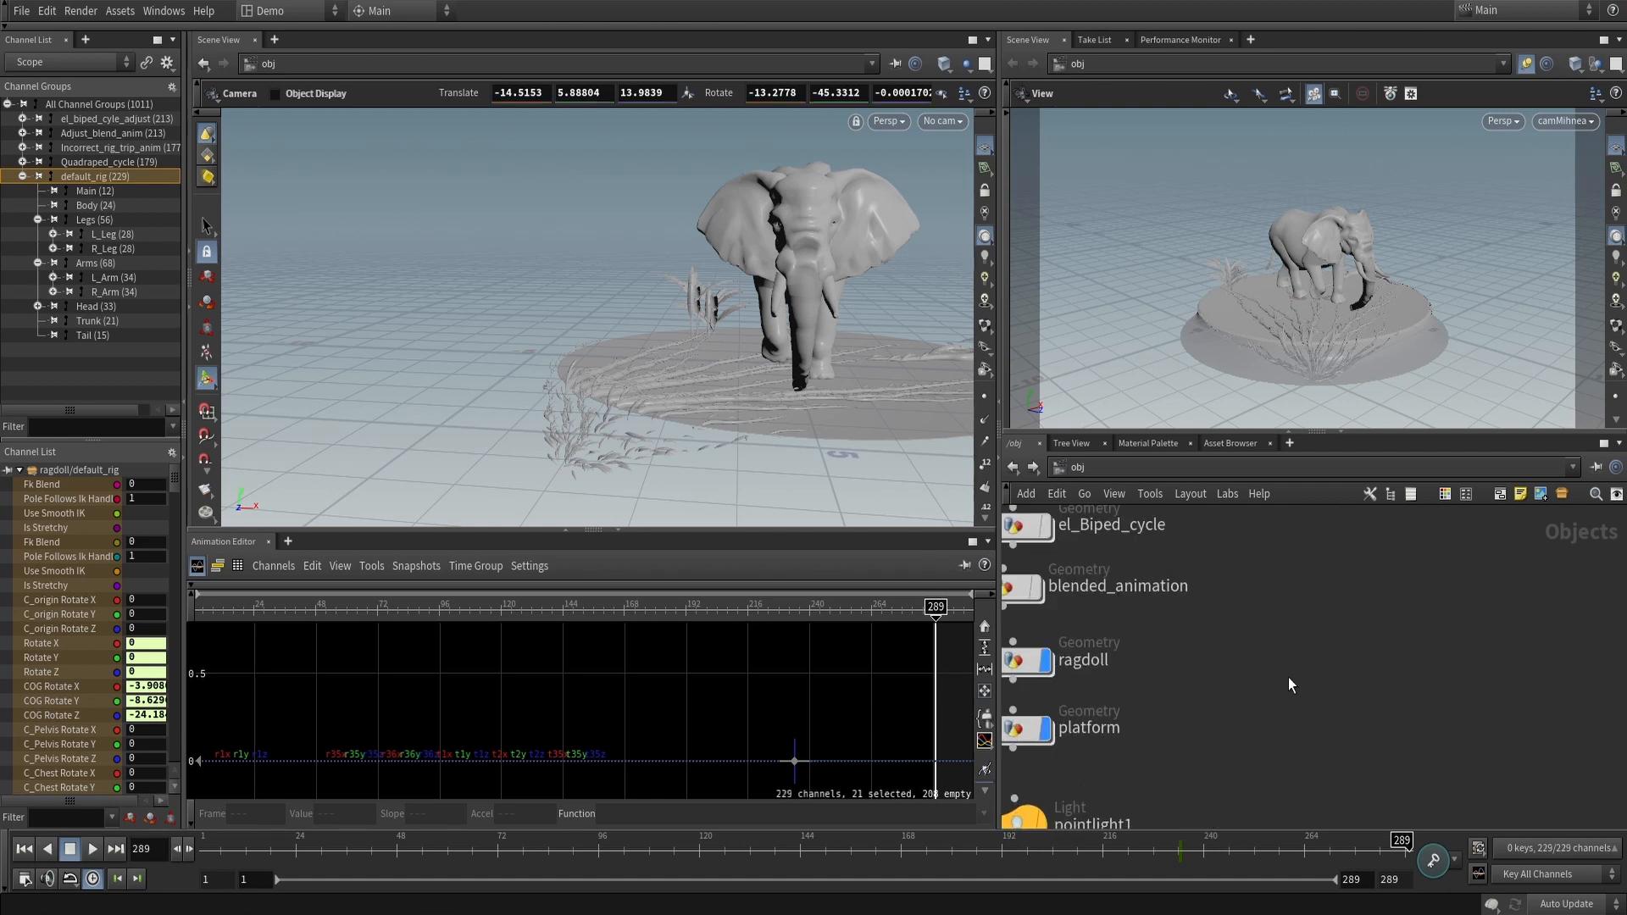
{"action": "right_click_drag", "start_coordinate": [1319, 658], "coordinate": [1290, 651]}
{"action": "middle_click_drag", "start_coordinate": [1282, 661], "coordinate": [1298, 700]}
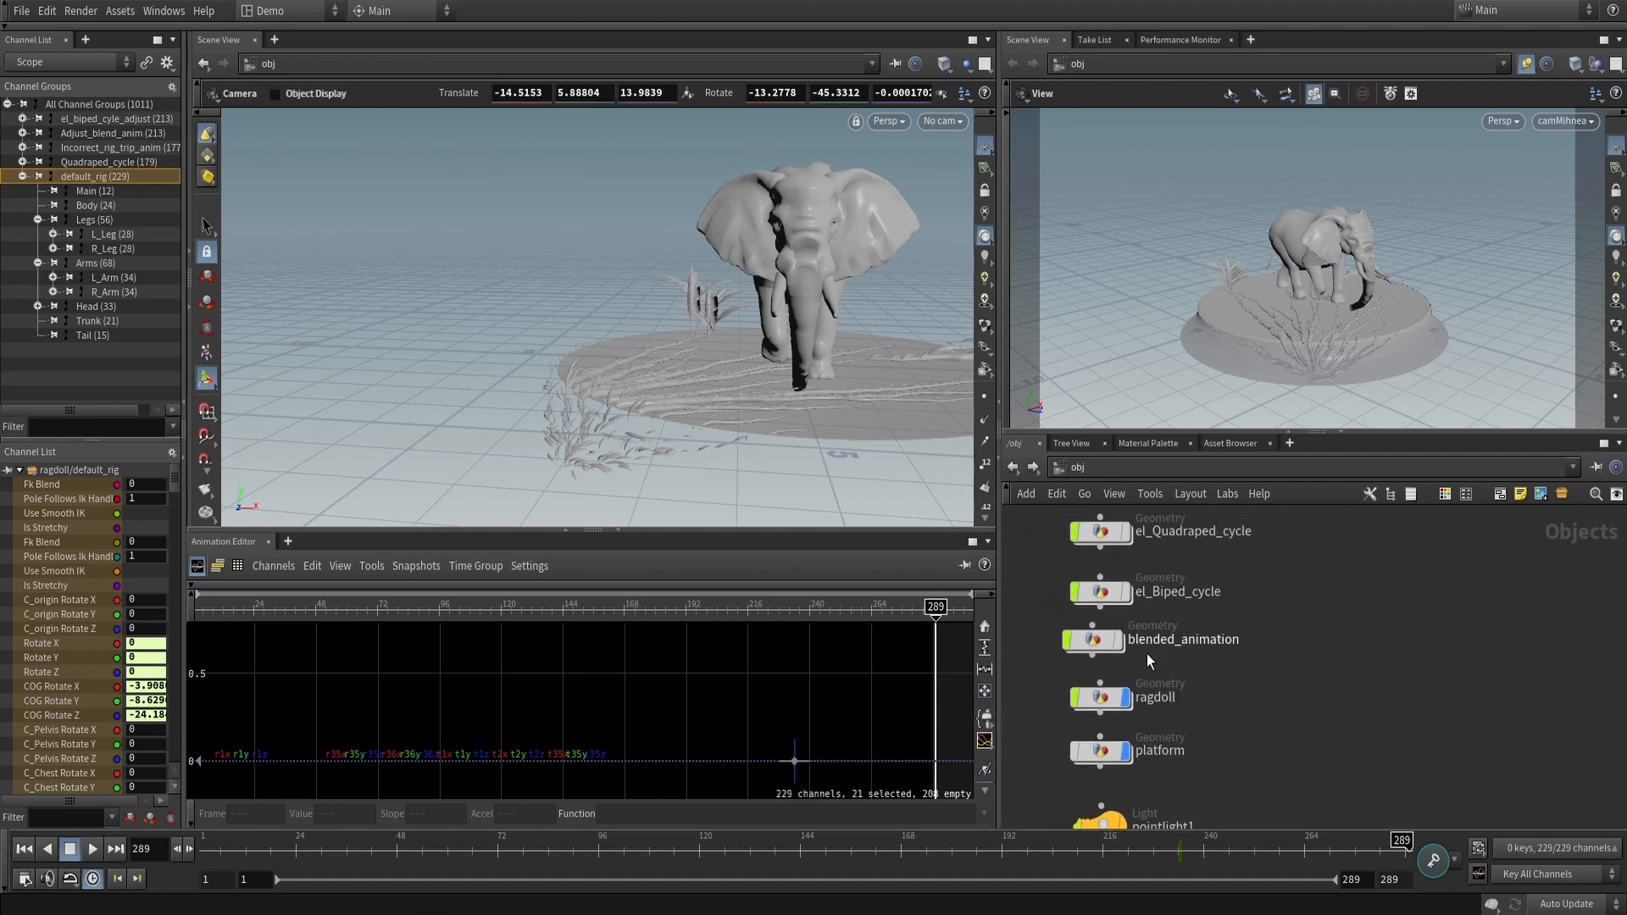